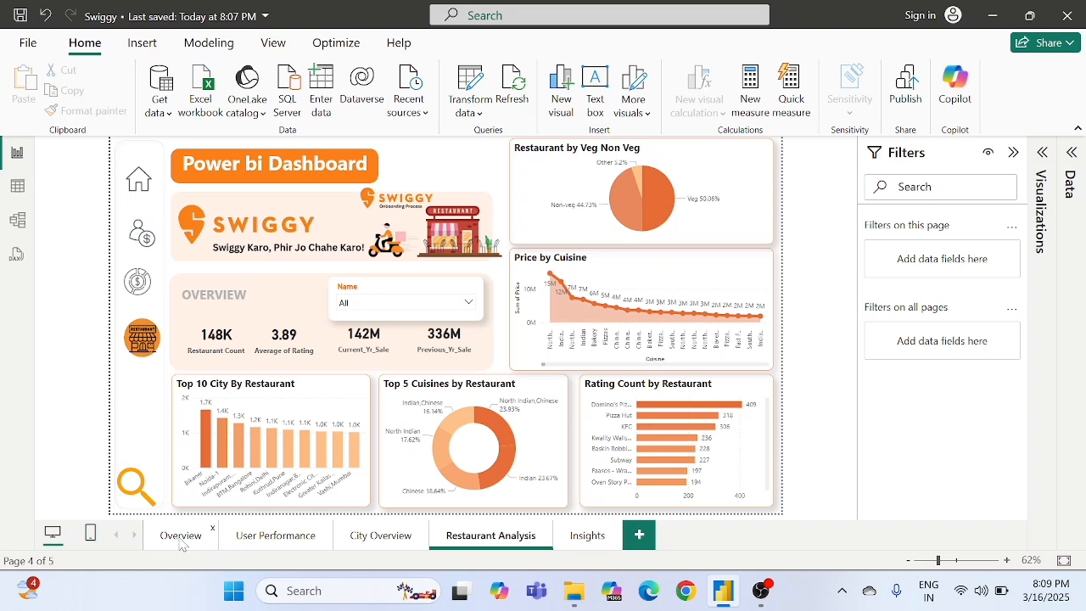
- Review the finished report's Overview, User Performance, City Overview and Restaurant Analysis pages in turn
click(192, 541)
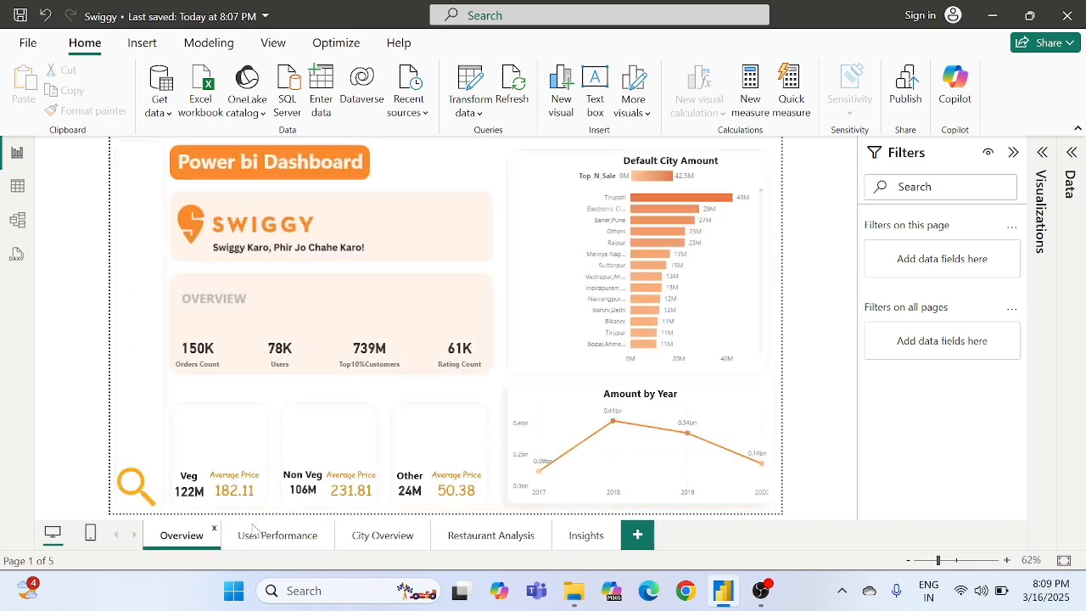
click(294, 541)
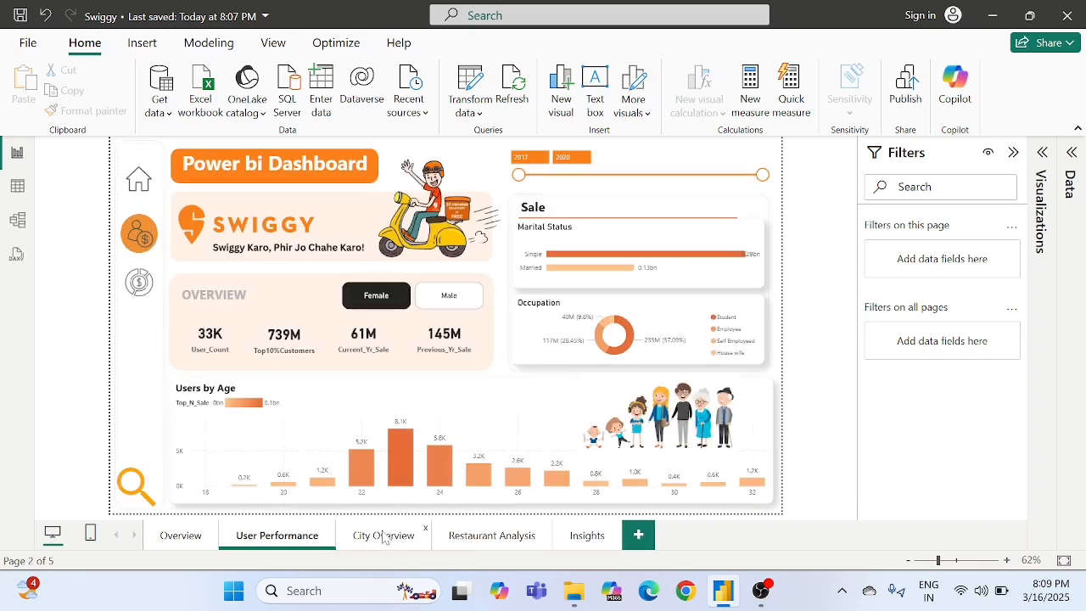
click(385, 538)
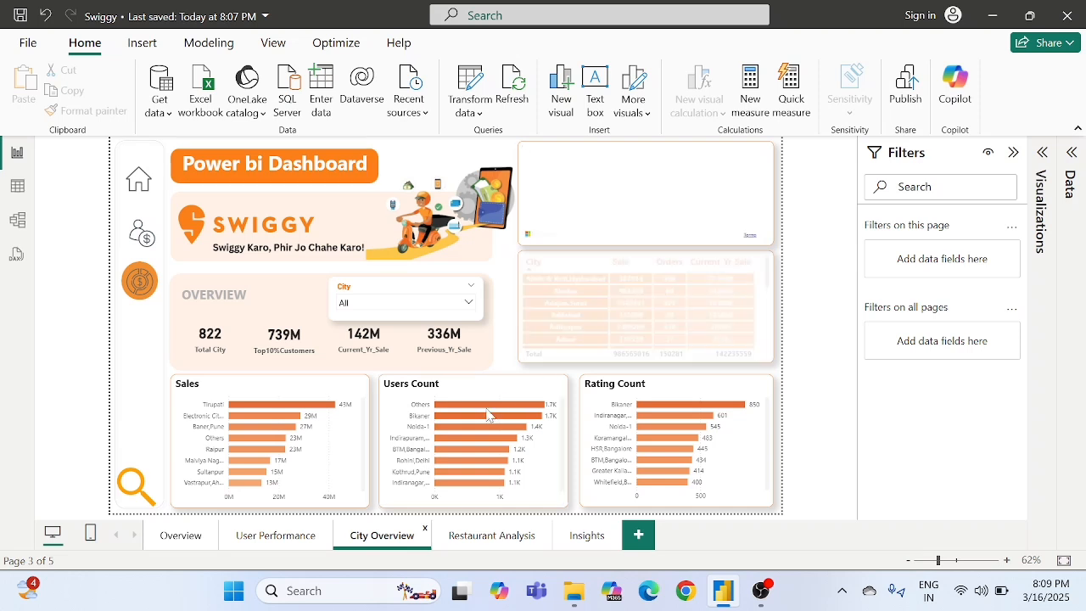
click(474, 545)
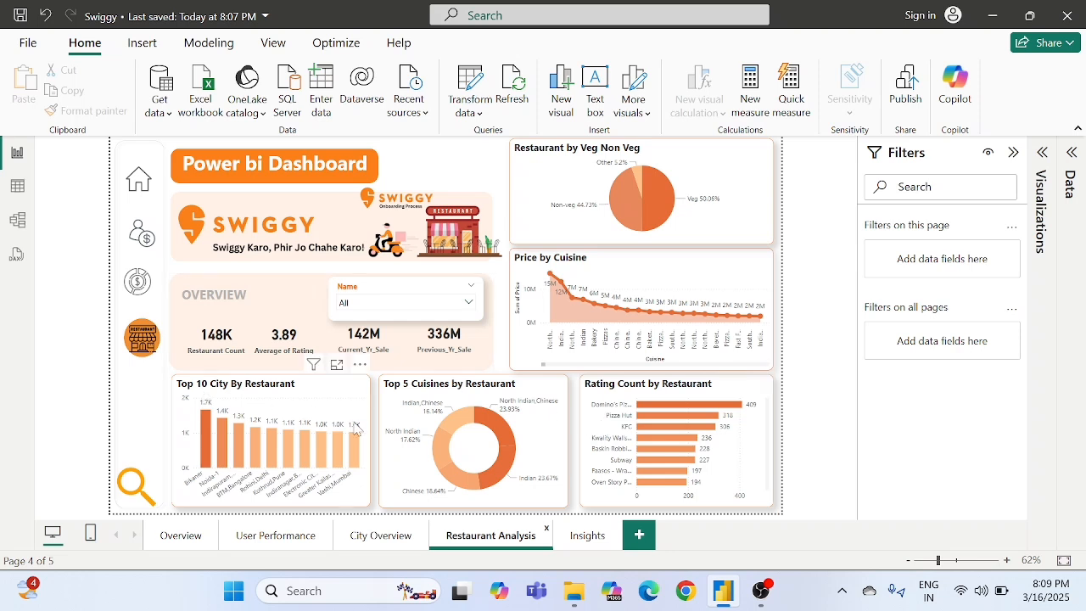
- Try the Name slicer with "Yum Foods", # shawarma & grill and #Abhi's momos, and clear the selection back to All
click(404, 307)
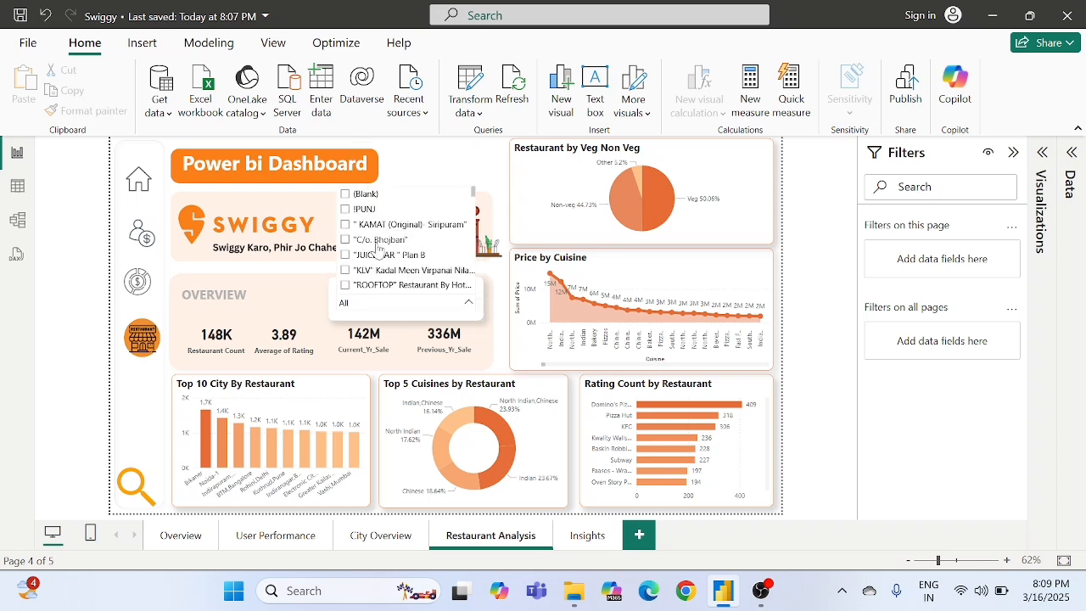
scroll(380, 248, down, 2)
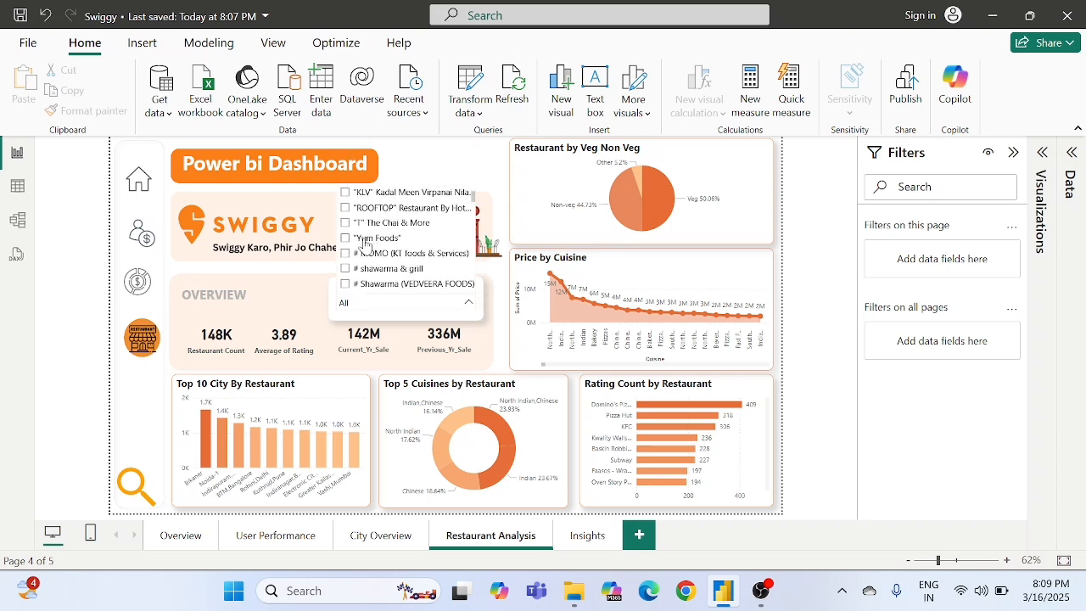
click(364, 240)
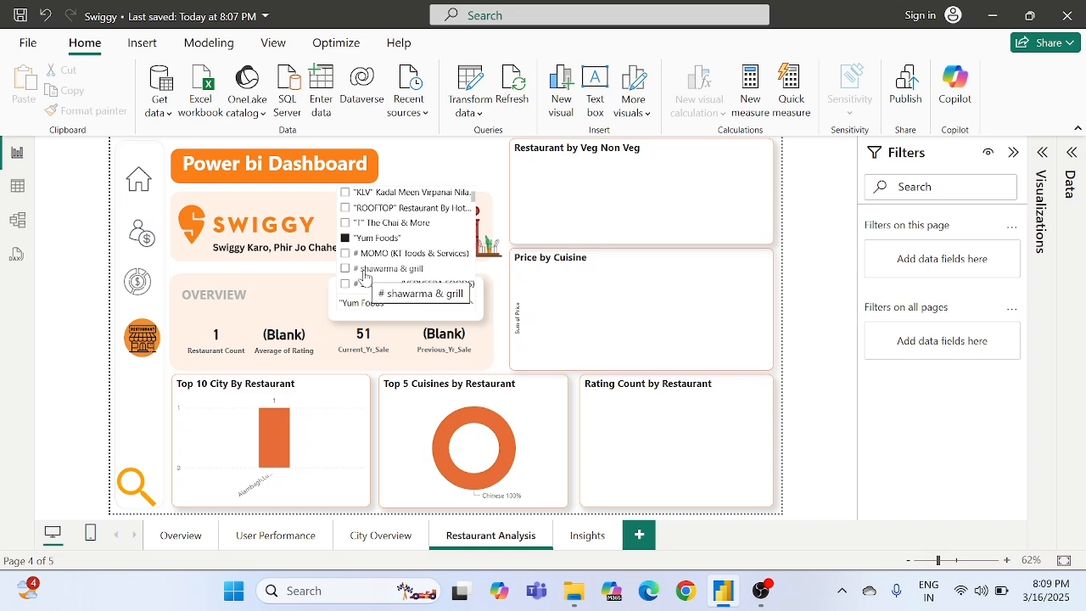
click(364, 270)
scroll(362, 276, down, 2)
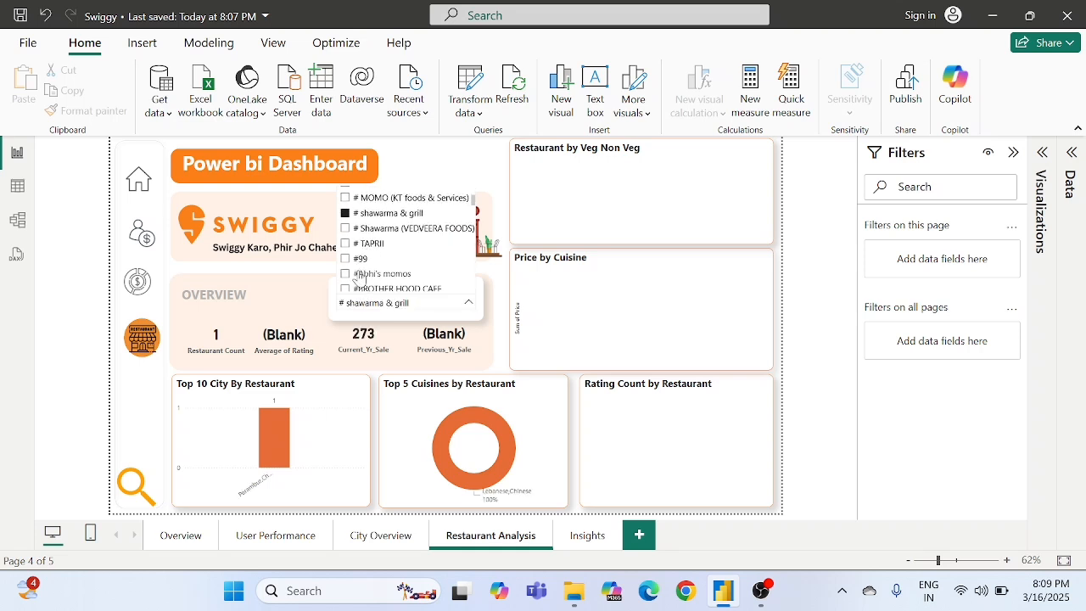
click(360, 274)
click(360, 274)
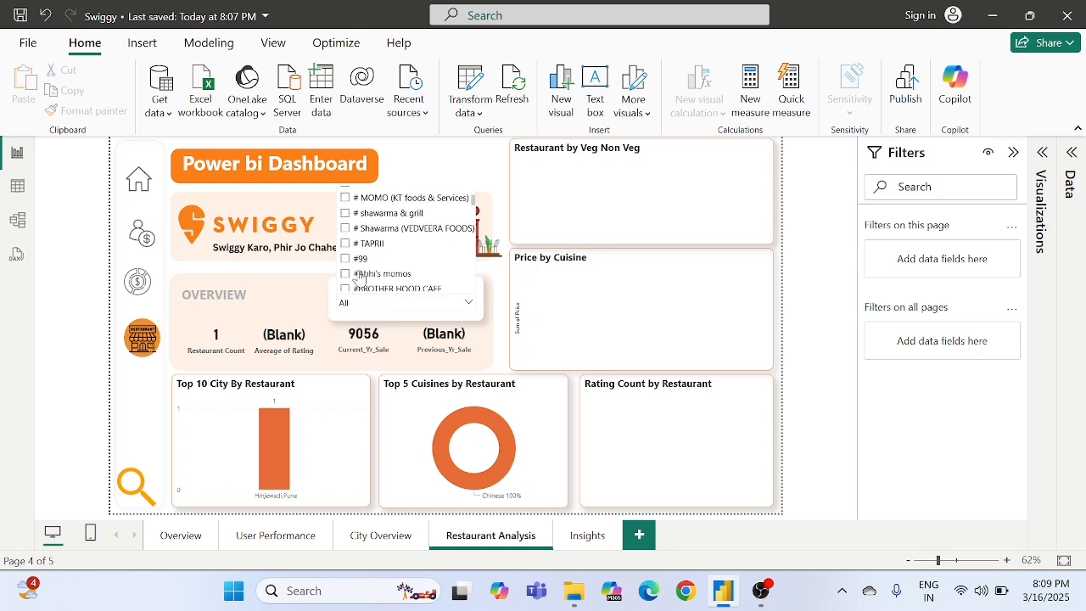
click(392, 312)
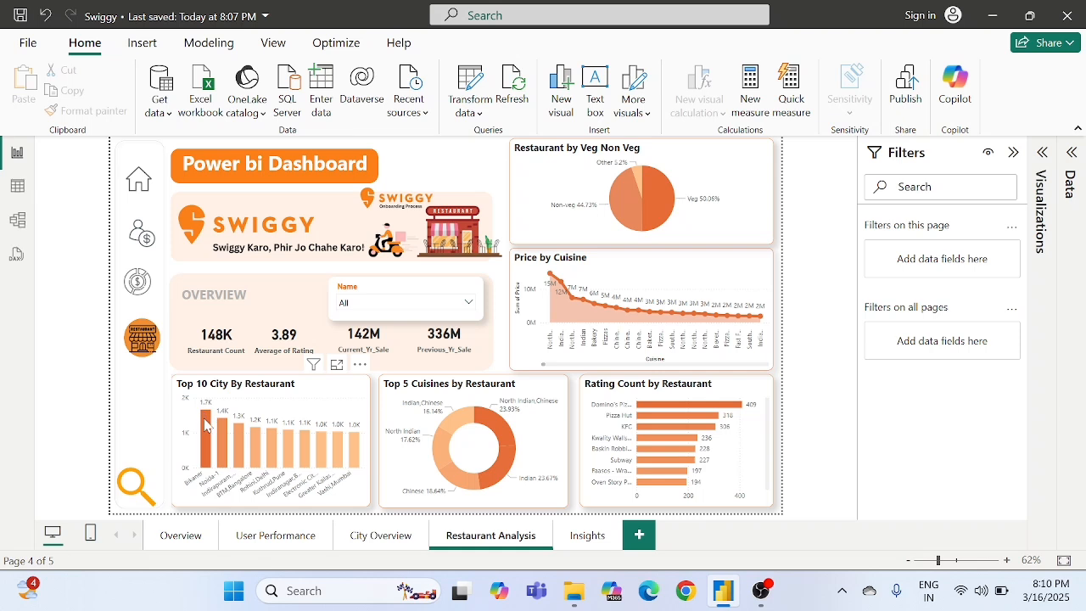
- Examine the city, cuisine, rating count, price by cuisine and veg/non-veg charts on the Restaurant Analysis page
mouse_move(206, 426)
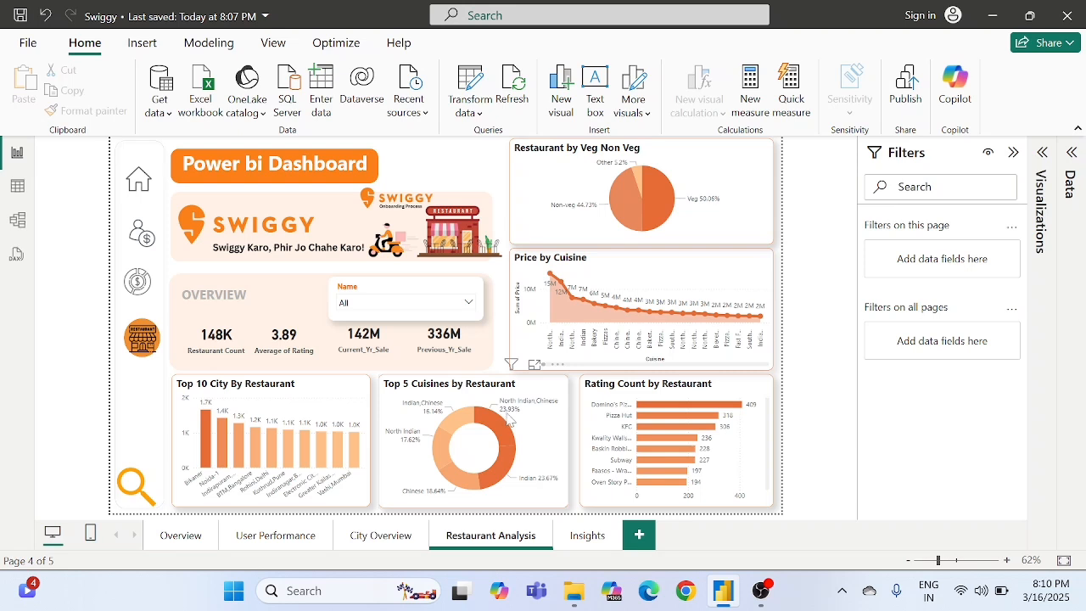
mouse_move(513, 417)
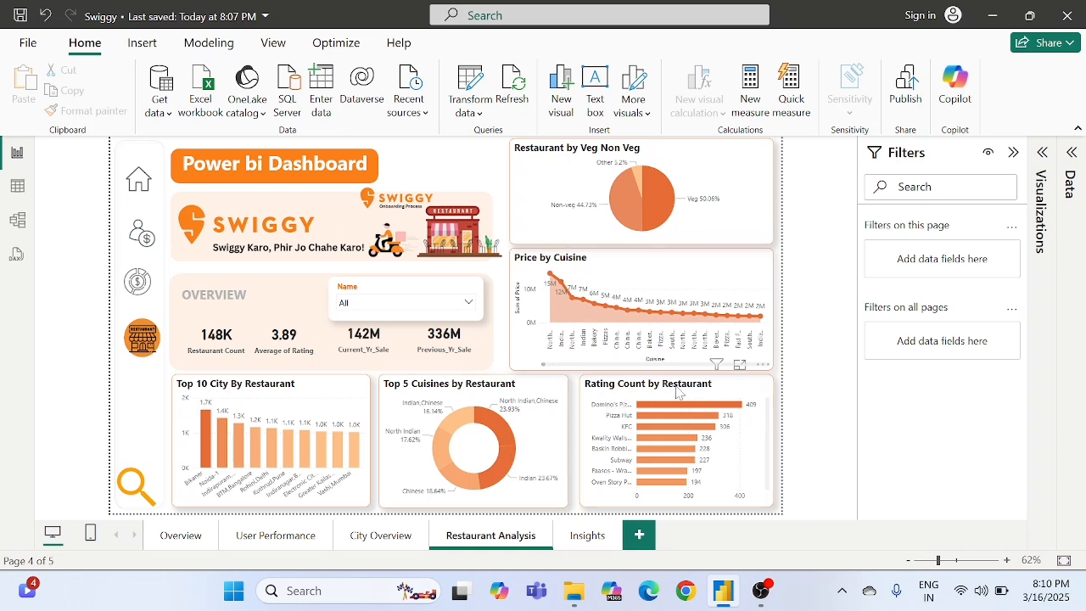
mouse_move(721, 410)
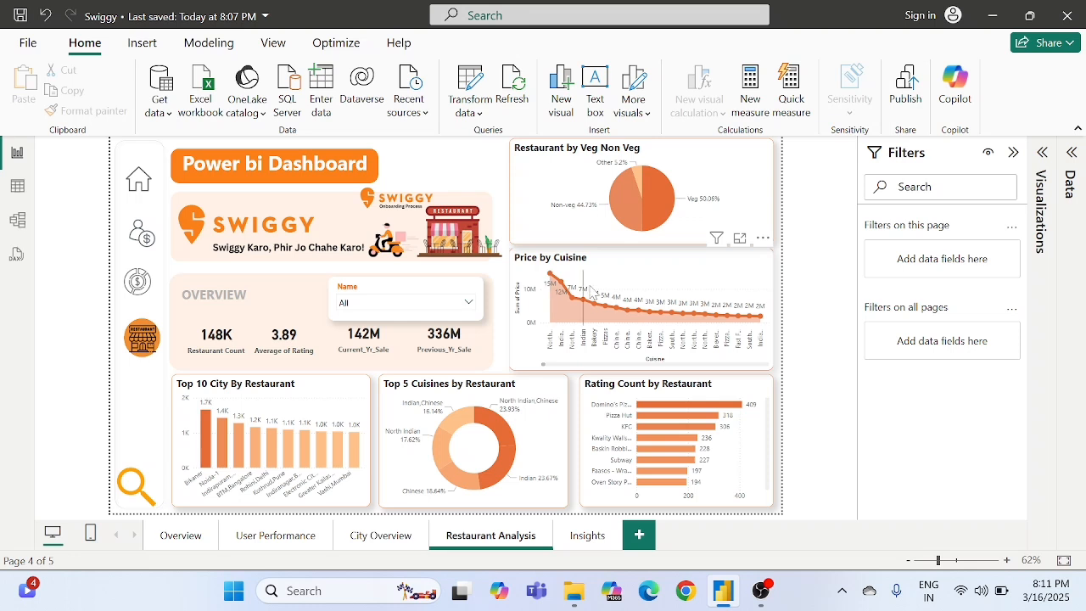
mouse_move(608, 297)
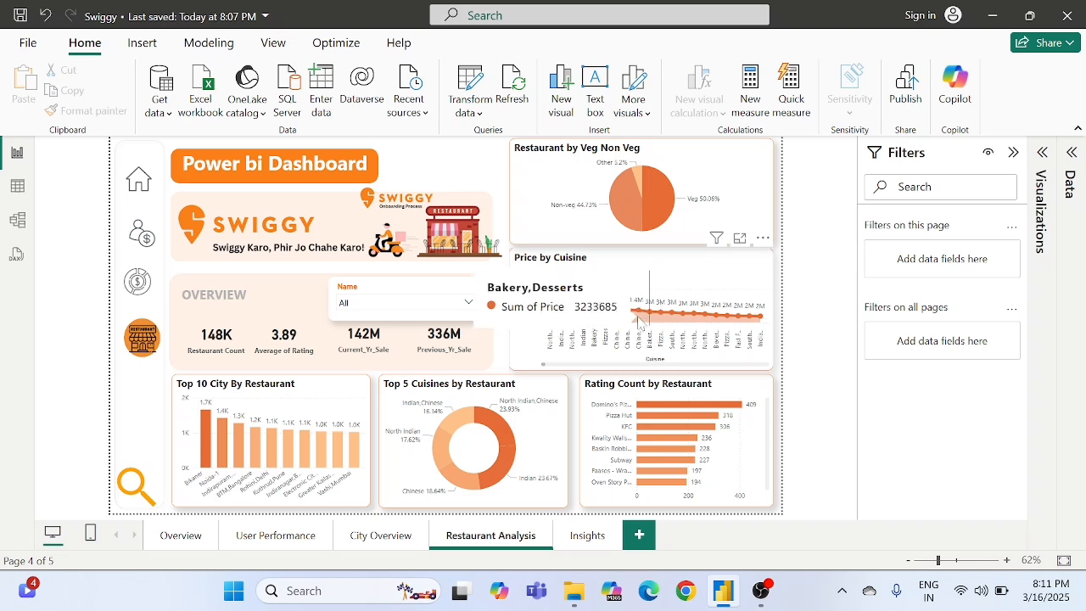
mouse_move(589, 319)
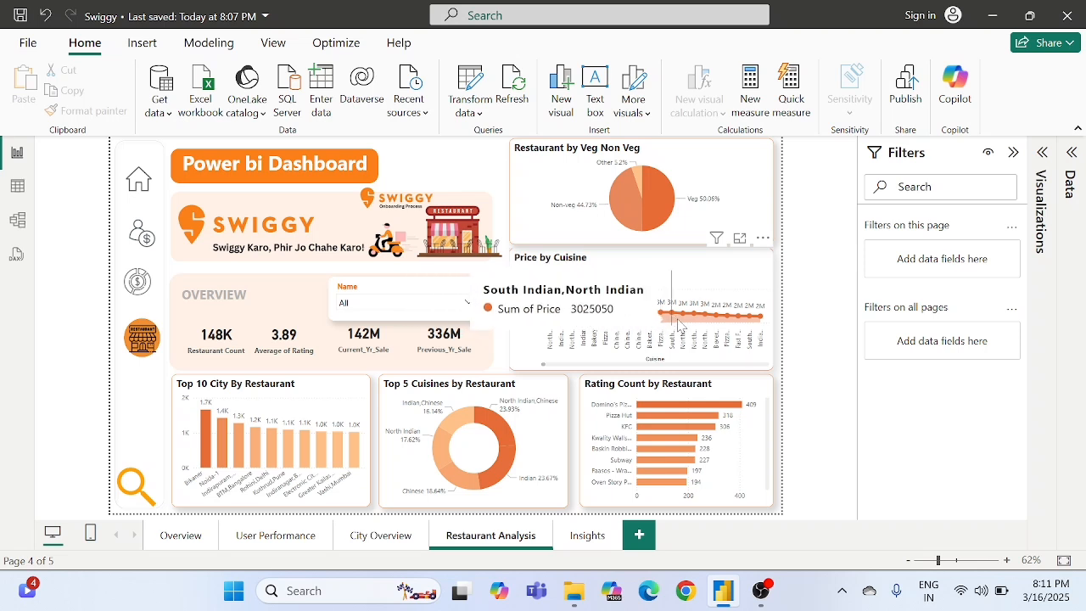
mouse_move(704, 322)
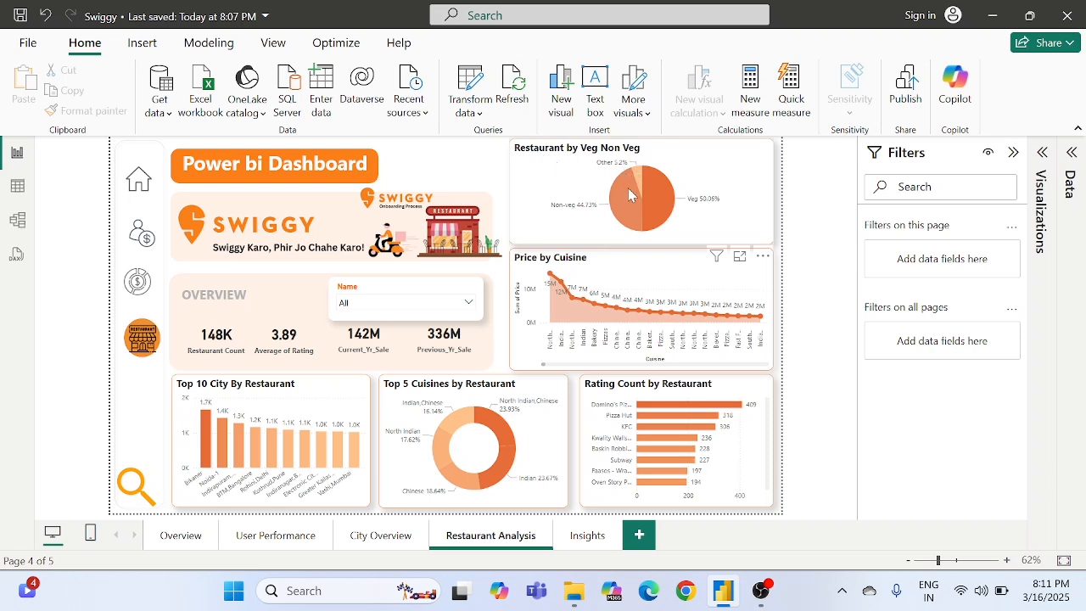
mouse_move(661, 214)
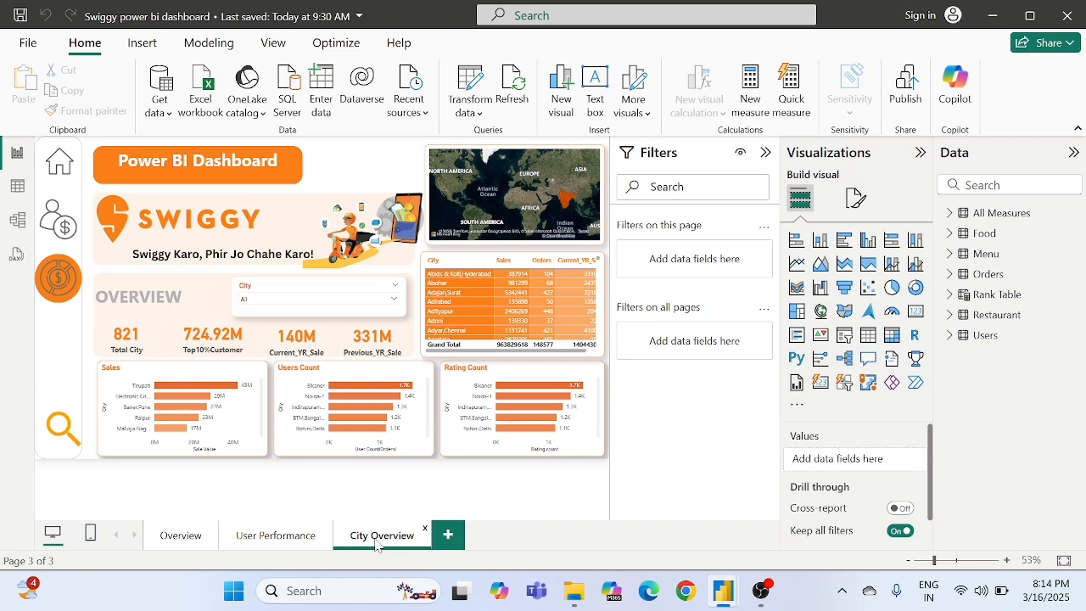
- Duplicate the City Overview page and rename the copy Restaurant Analysis
right_click(377, 544)
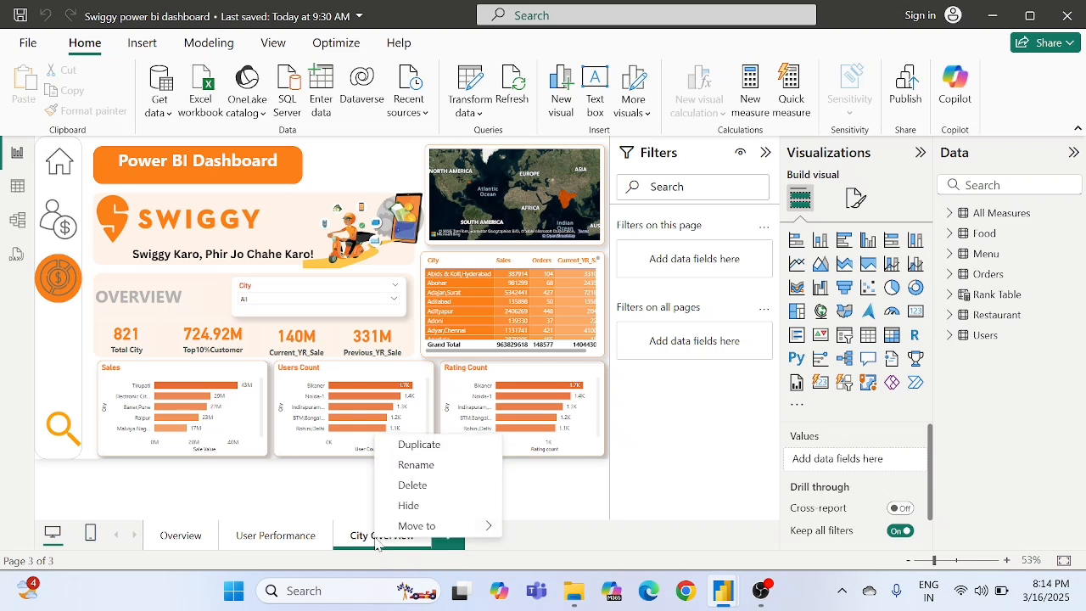
click(424, 446)
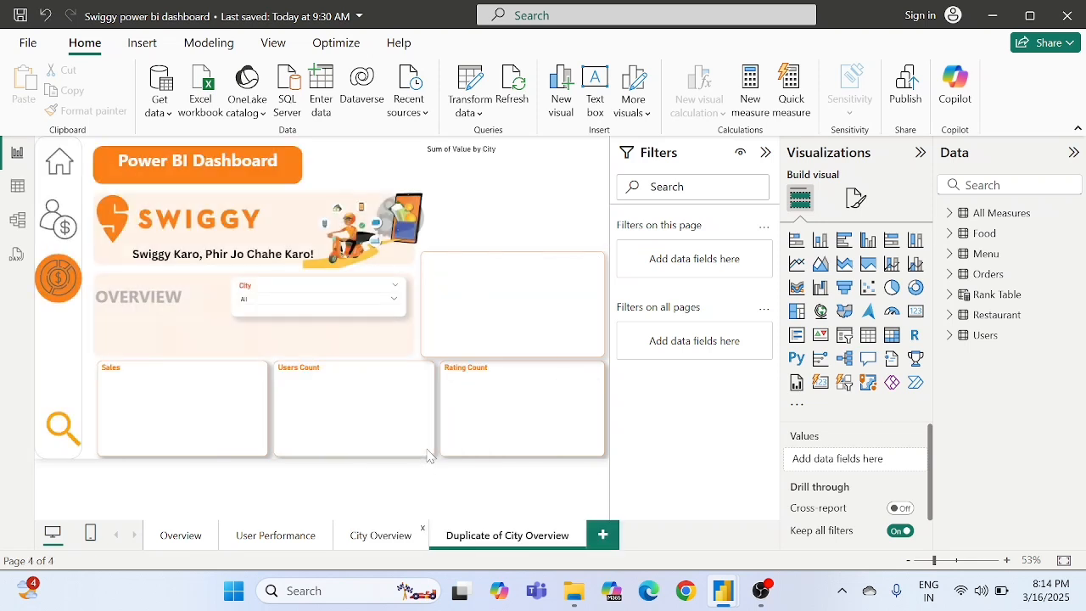
double_click(506, 536)
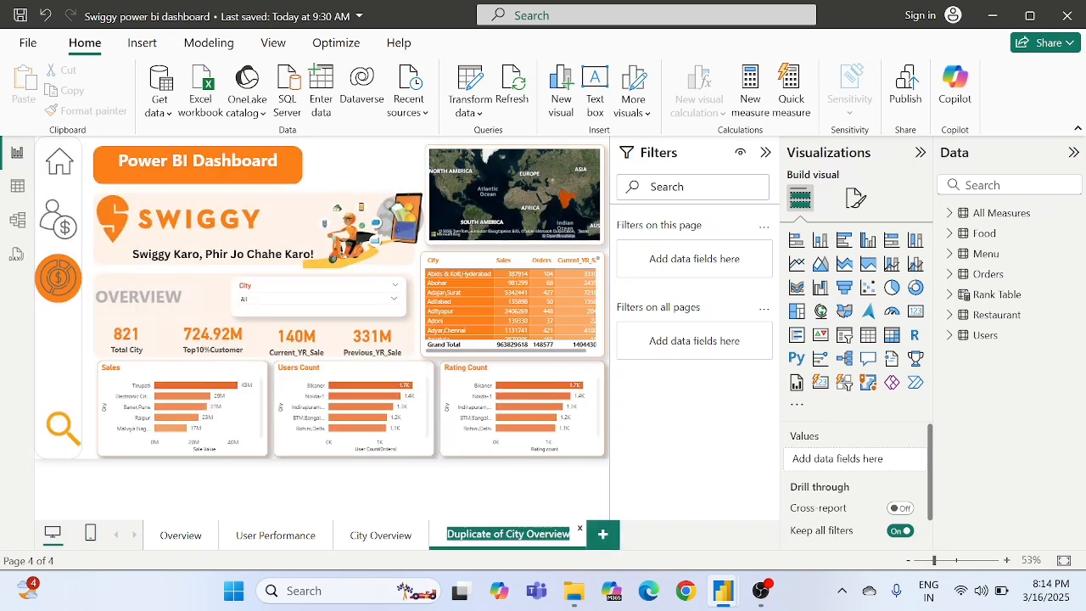
key(BackSpace)
text(Re)
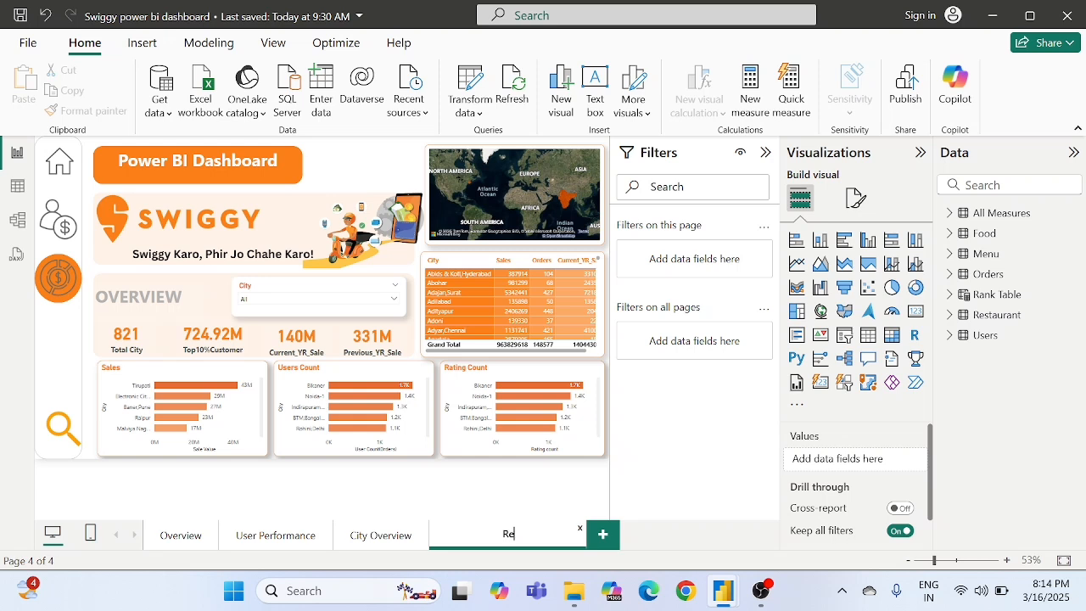
text(staurant Analysis)
key(Return)
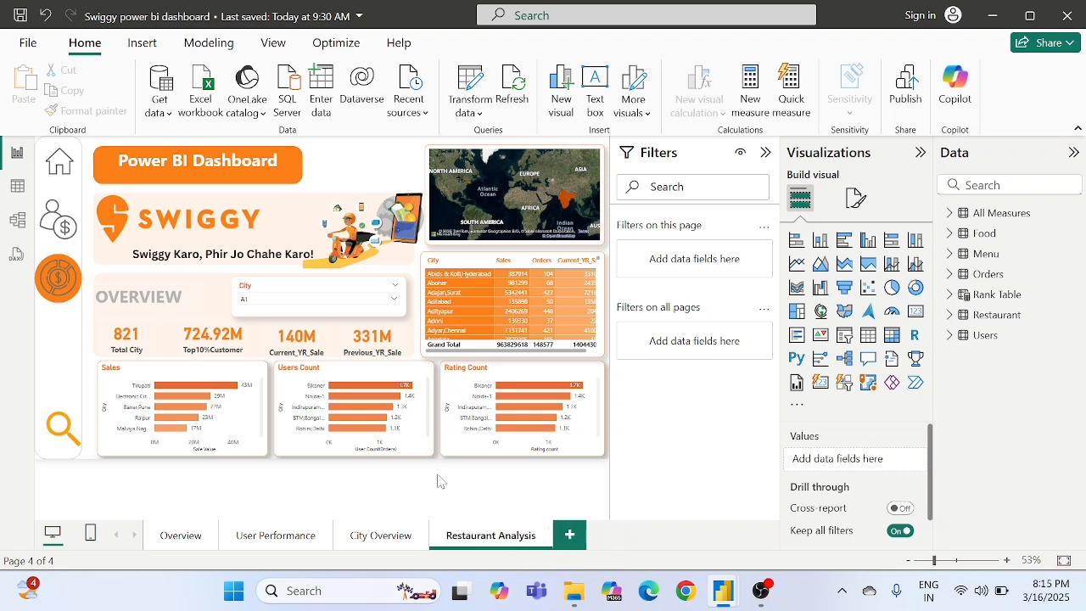
- Separate the money icon from its orange circle, placing the icon under the user icon and the circle below it in the navigation strip
click(58, 278)
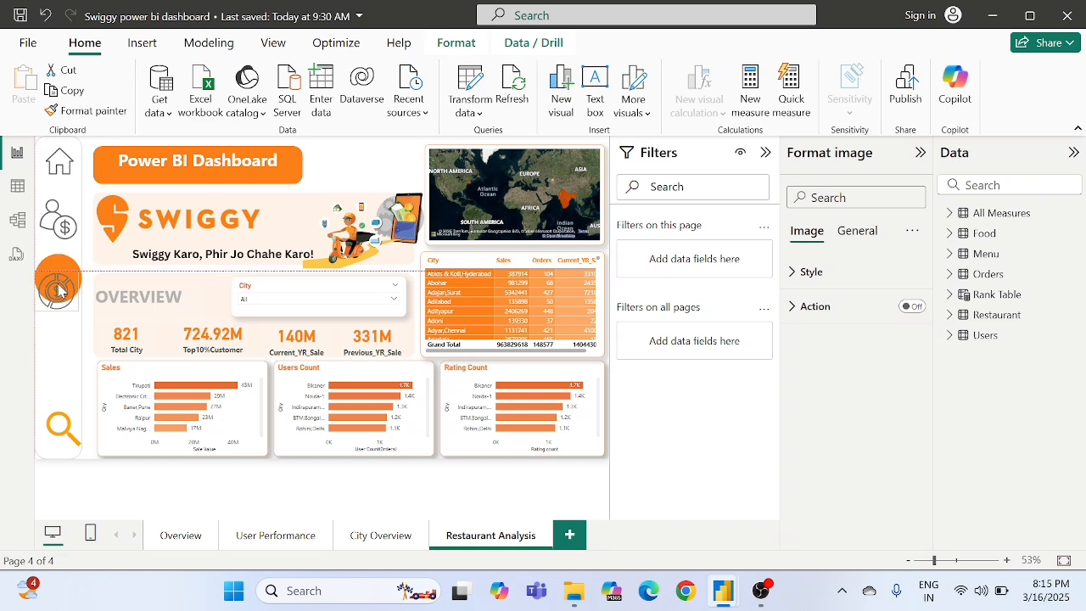
drag(65, 282, 76, 264)
drag(78, 258, 118, 271)
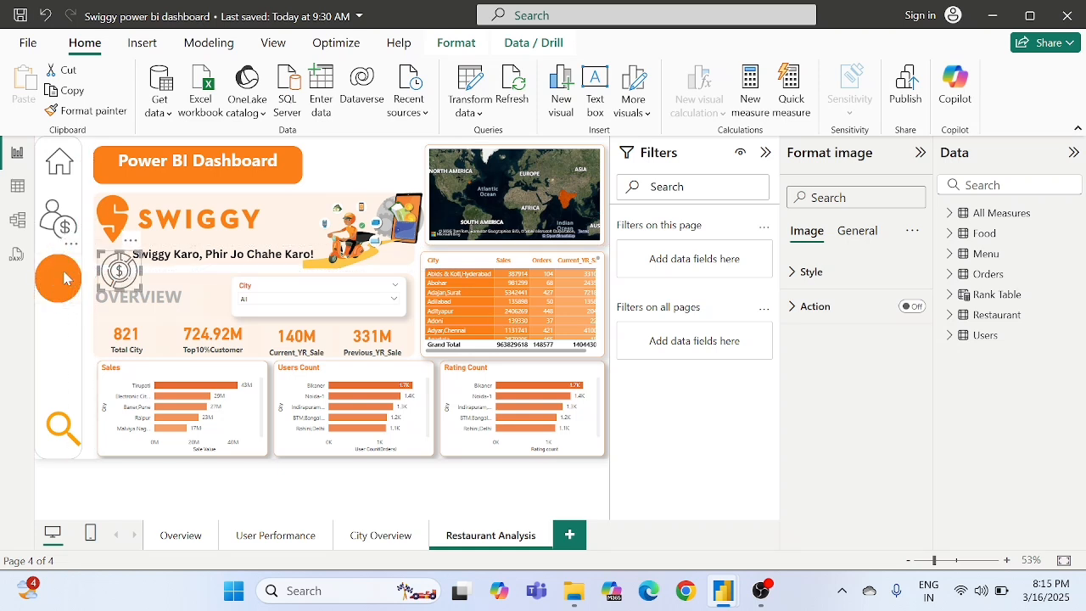
drag(62, 292, 62, 309)
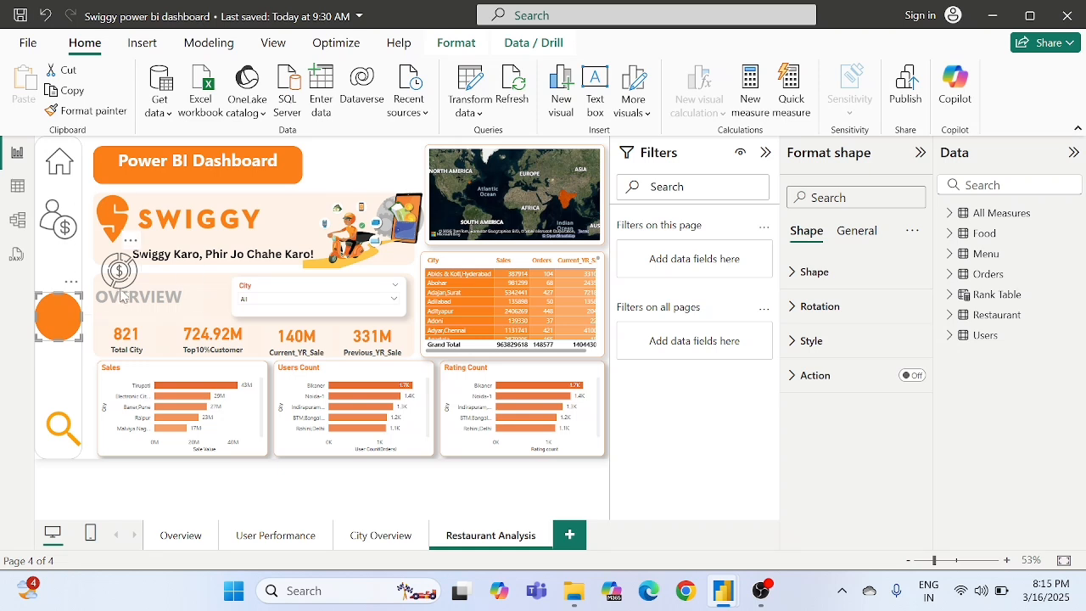
drag(126, 280, 62, 274)
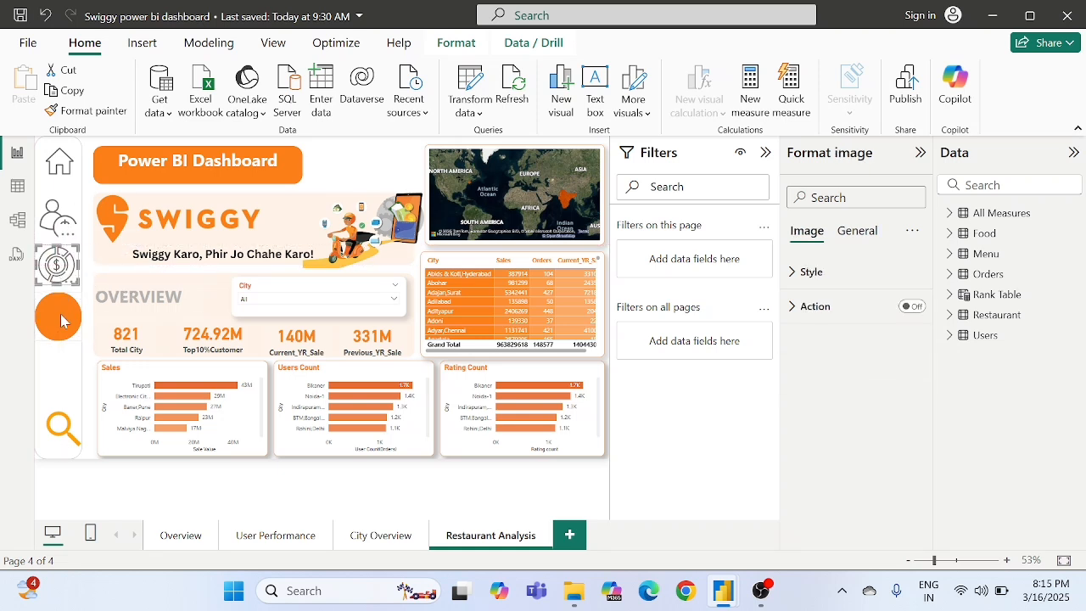
drag(61, 320, 61, 332)
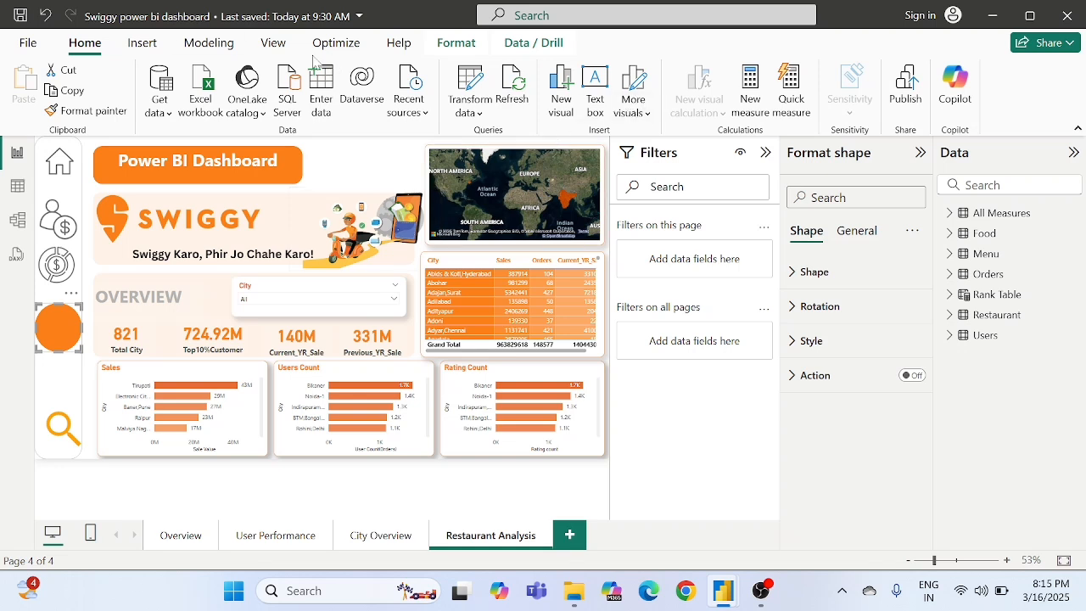
- Insert the Restaurant picture from the All Images folder on the Restaurant Analysis page
click(142, 47)
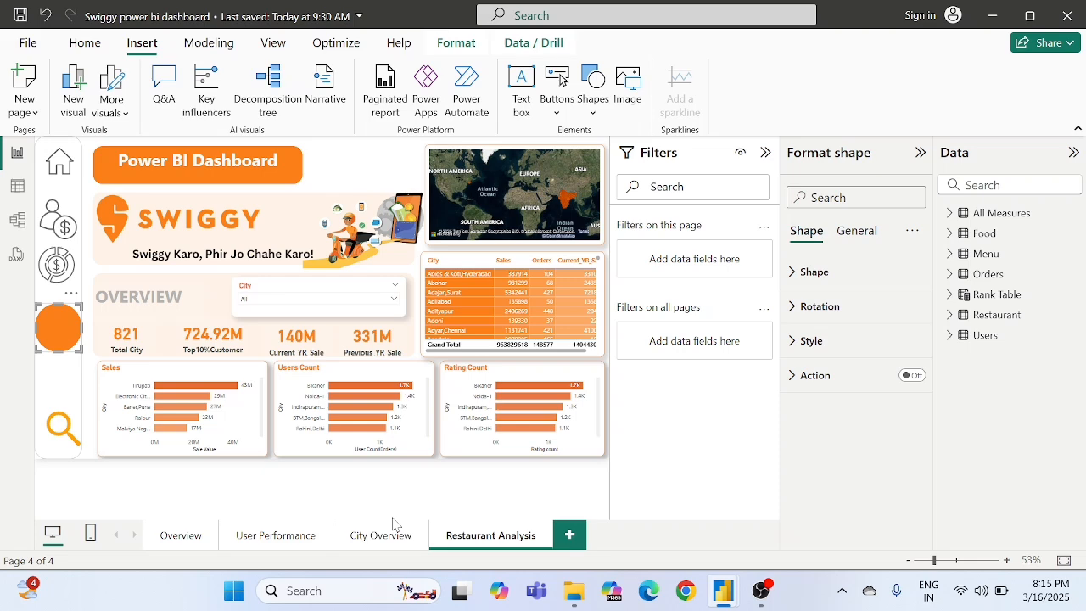
click(628, 85)
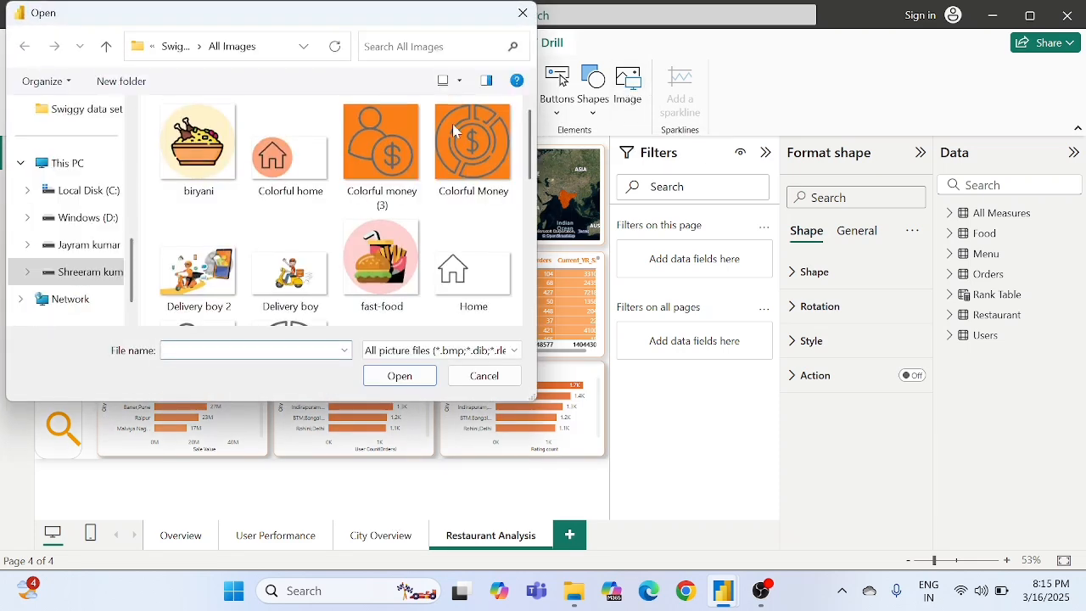
scroll(374, 162, down, 3)
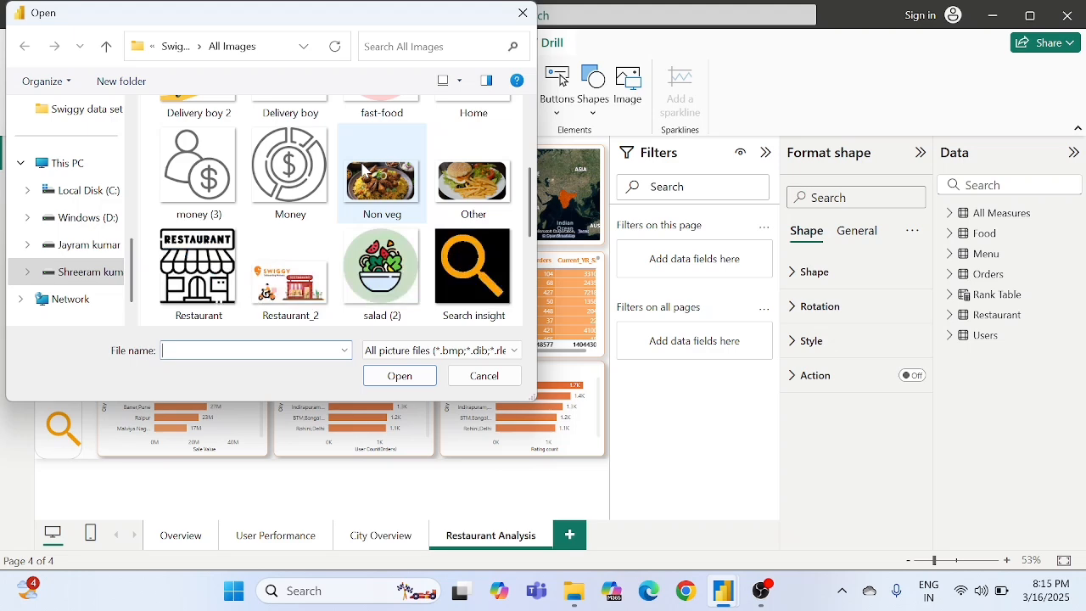
click(197, 263)
double_click(195, 263)
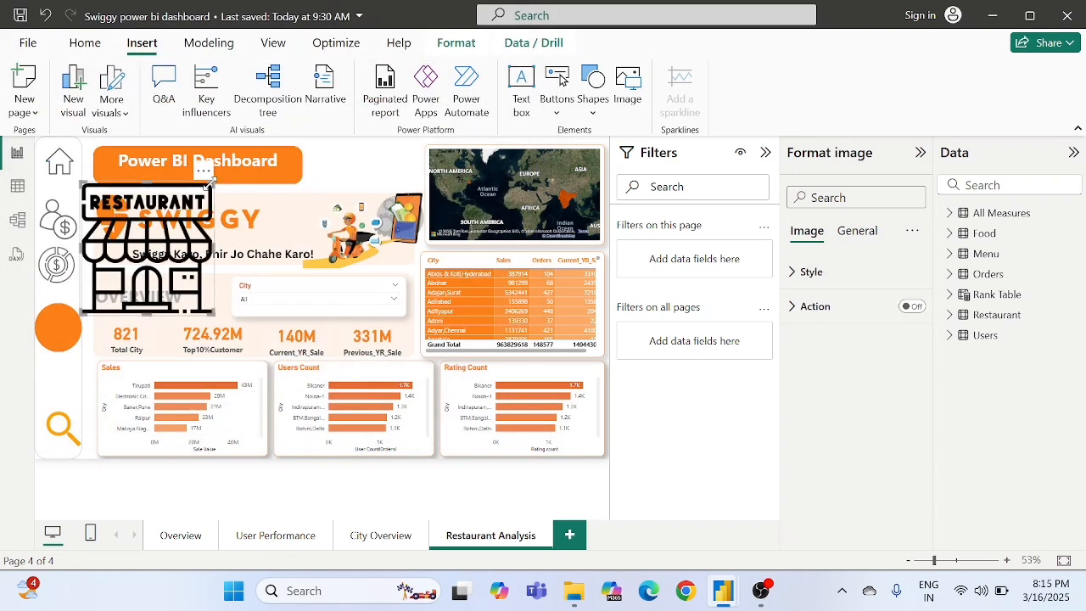
- Shrink the restaurant image to icon size and centre it on the orange circle in the navigation strip
drag(211, 181, 109, 264)
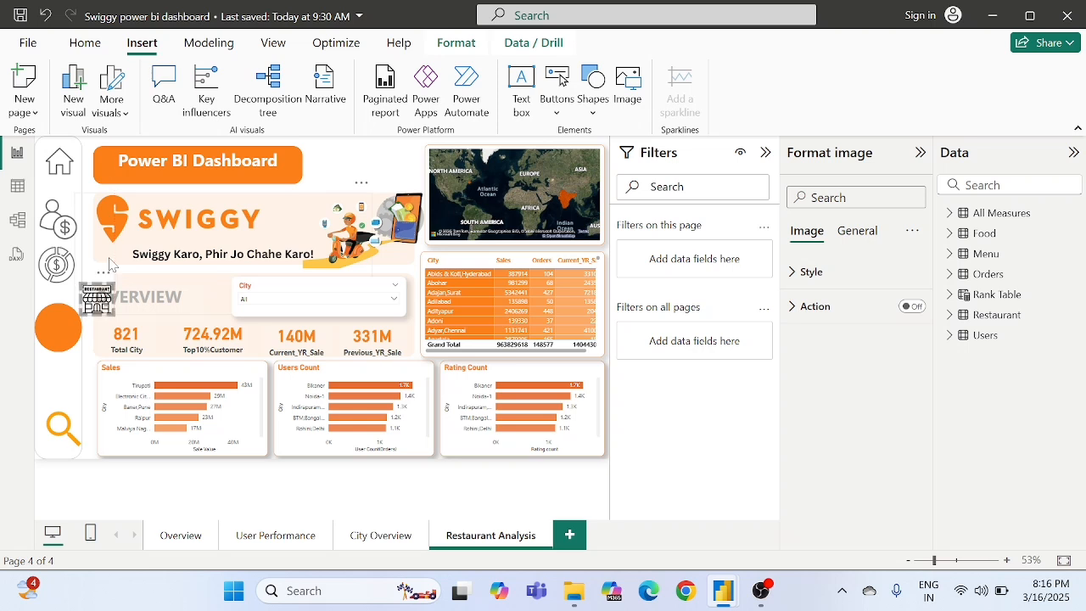
drag(100, 303, 60, 334)
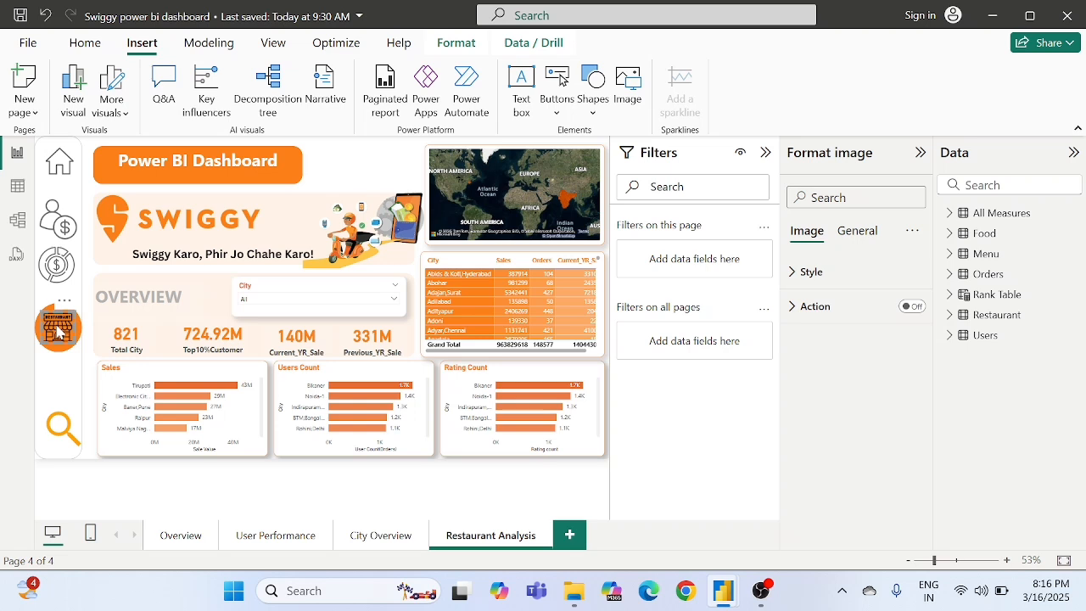
click(87, 384)
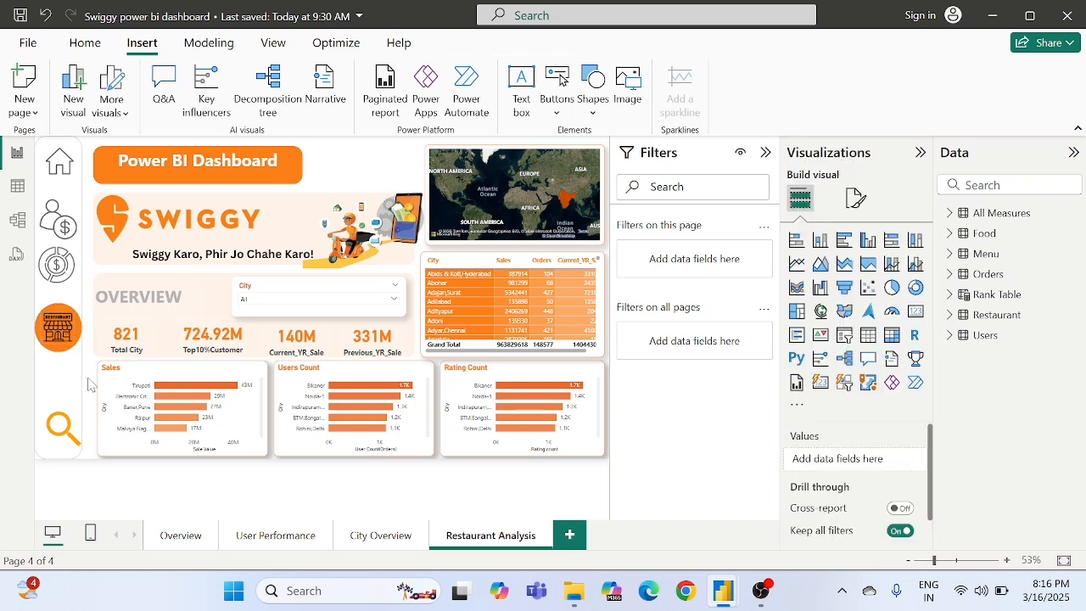
- Insert the Restaurant picture on the City Overview page and shrink it to icon size below the orange circle in the navigation strip
click(378, 536)
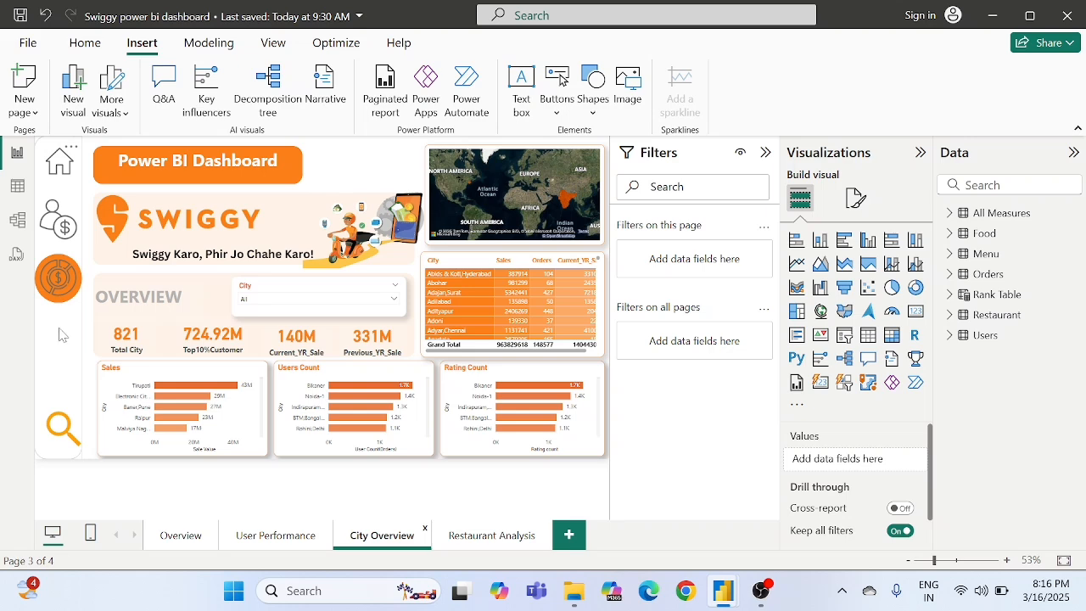
click(629, 88)
scroll(288, 238, down, 5)
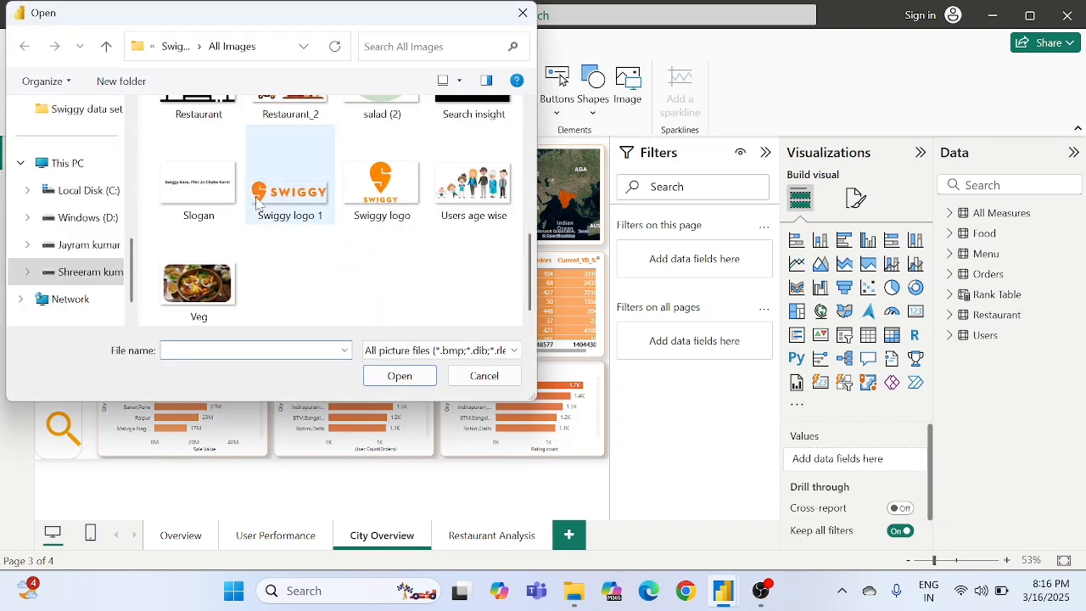
scroll(257, 202, up, 3)
double_click(203, 244)
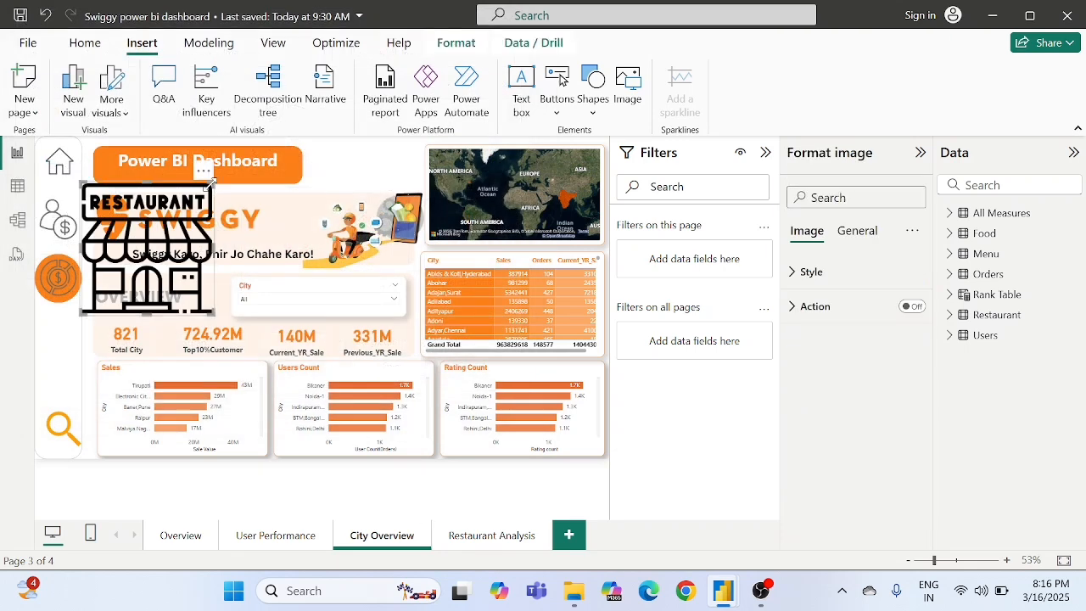
drag(213, 180, 81, 315)
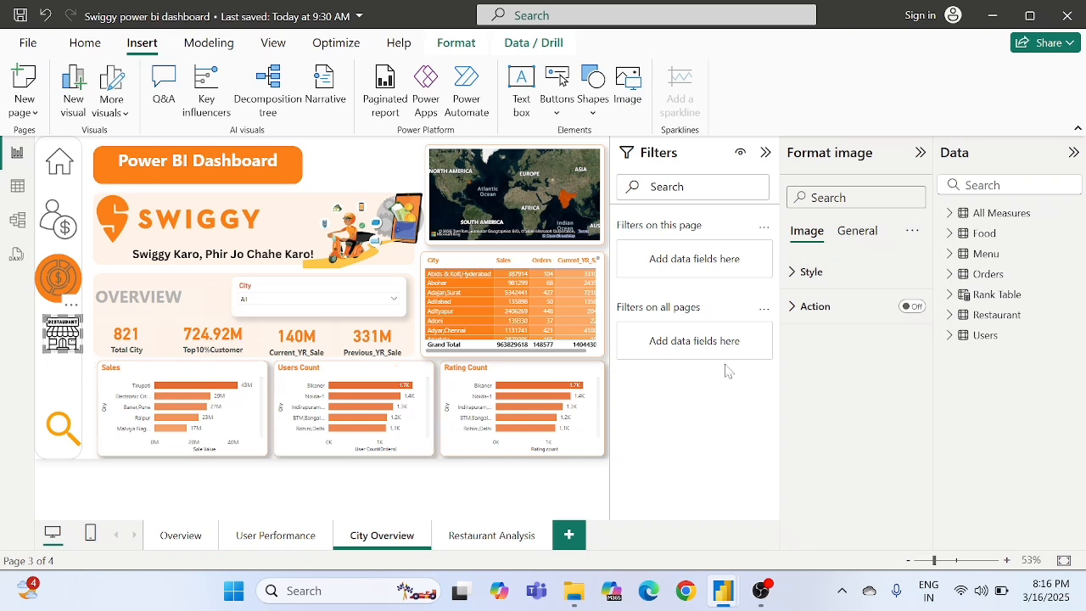
- Give the restaurant icon a Page navigation action with Restaurant Analysis as its destination
click(906, 307)
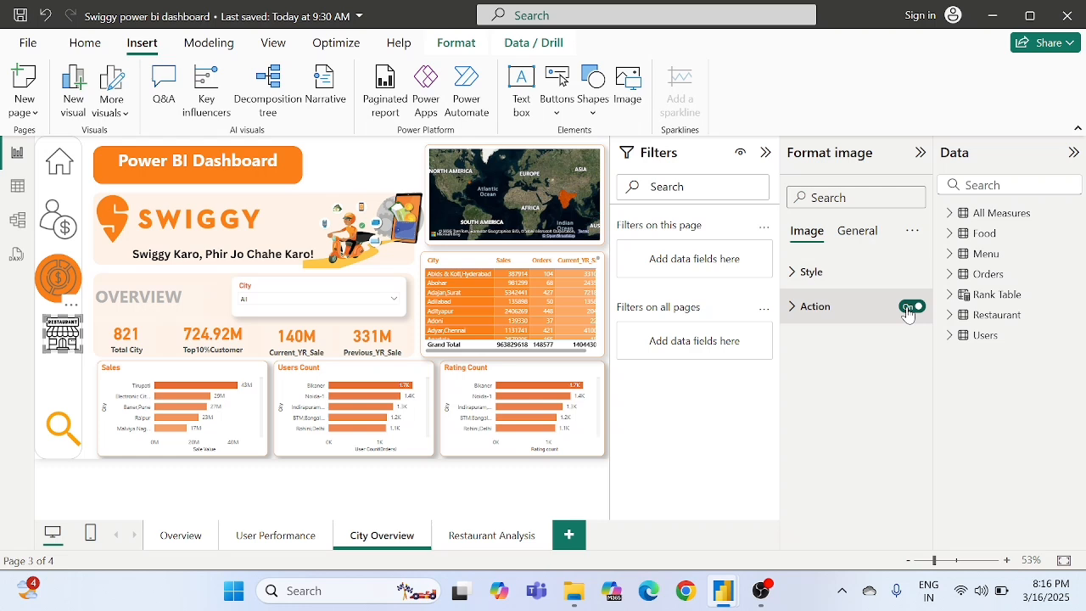
click(831, 304)
click(845, 395)
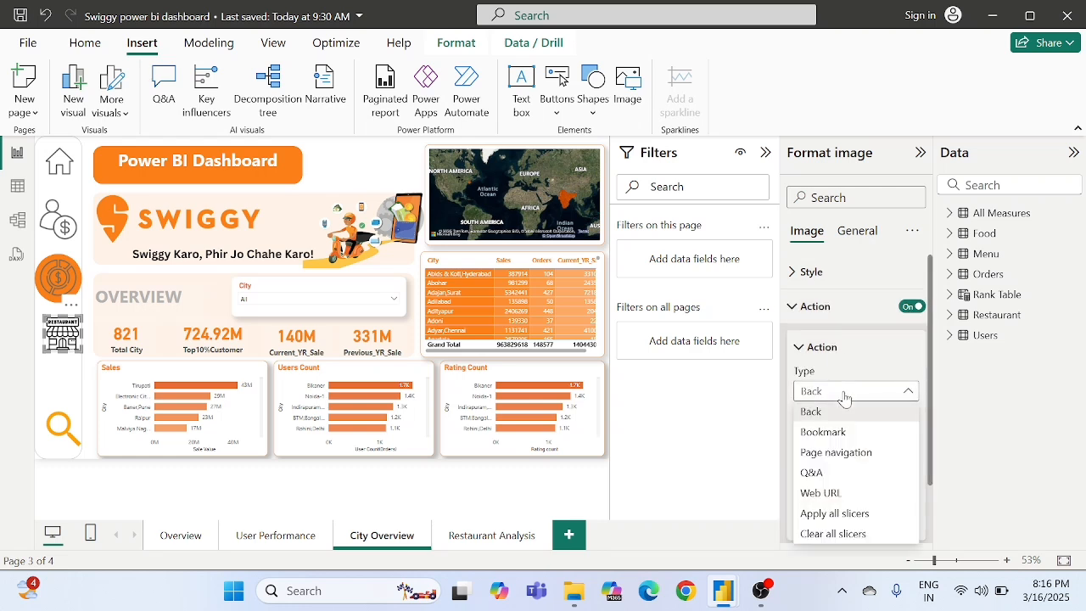
click(831, 456)
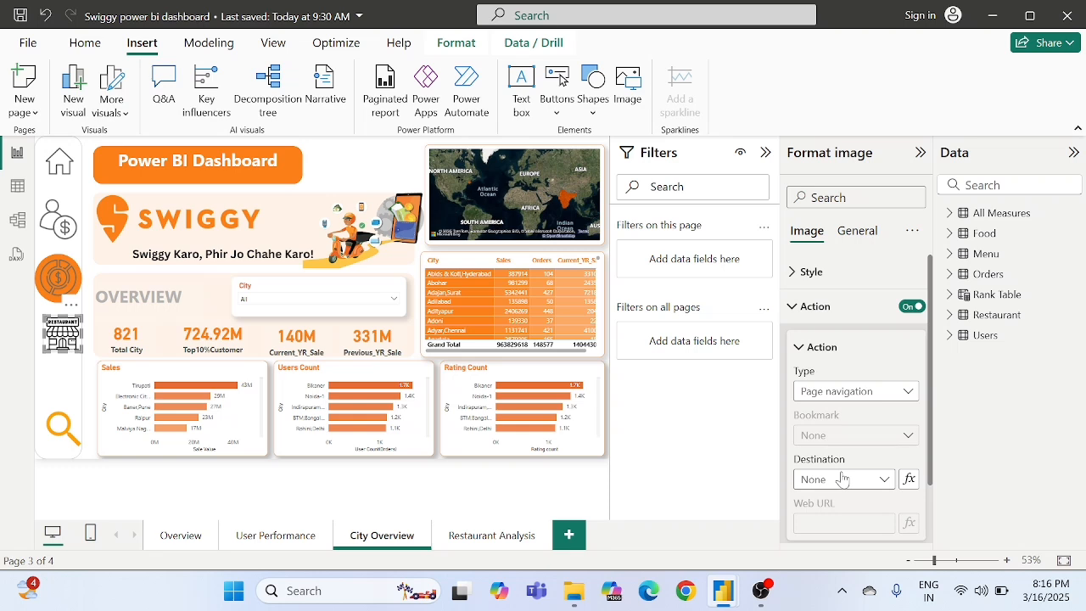
click(842, 479)
click(836, 455)
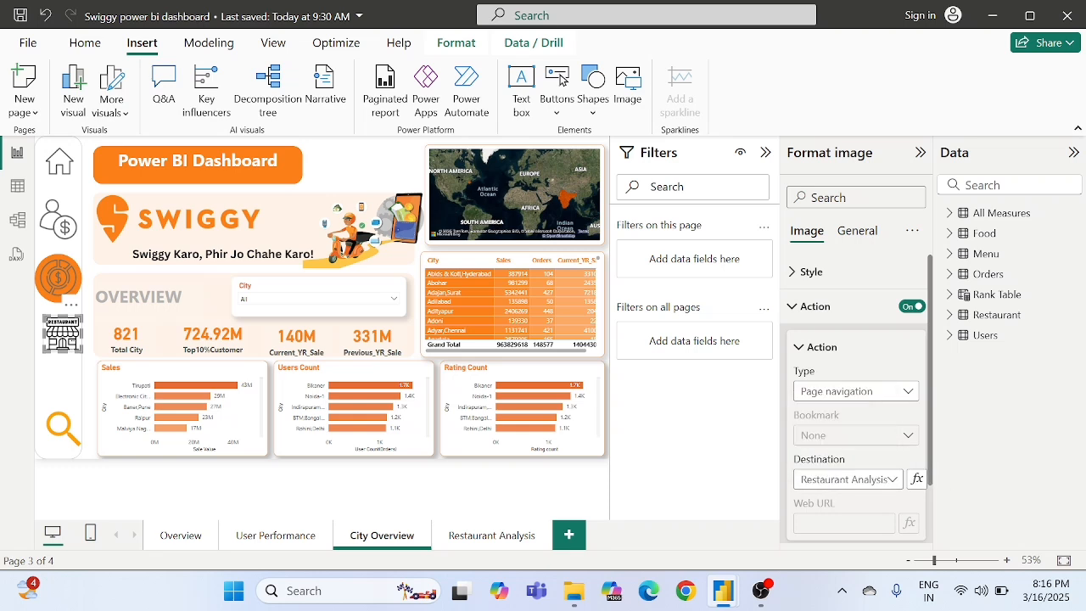
- Test the restaurant icon's link, then review the User Performance and City Overview pages and return to Restaurant Analysis
click(227, 484)
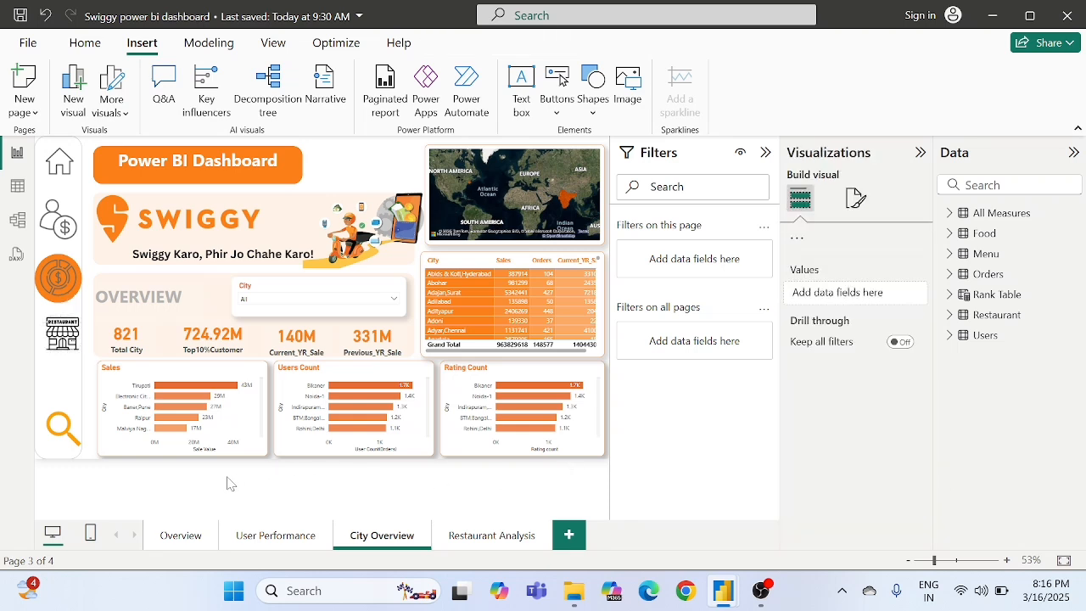
ctrl+click(60, 343)
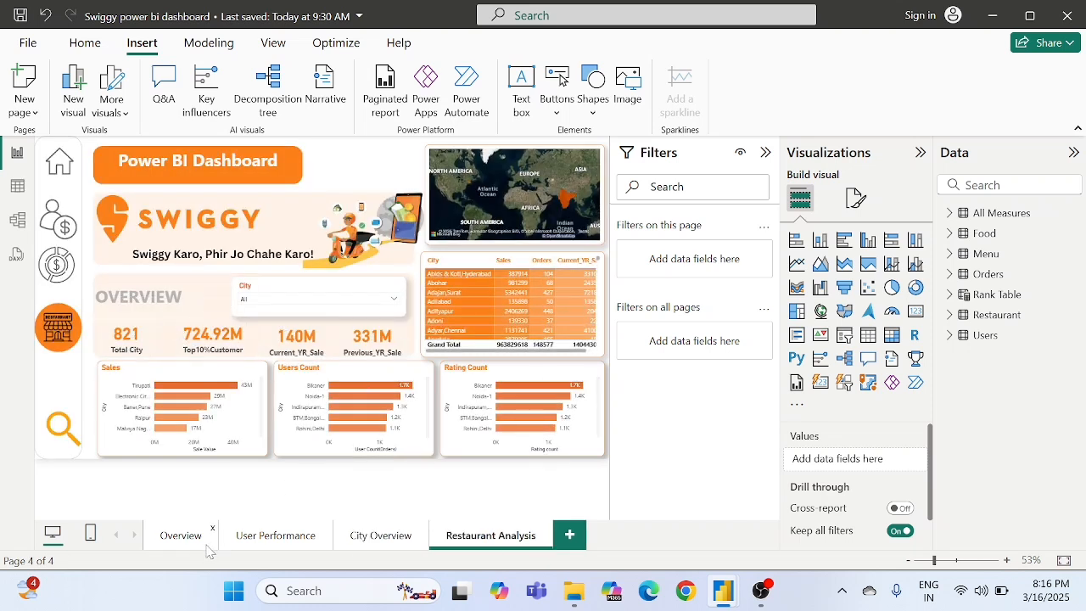
click(269, 538)
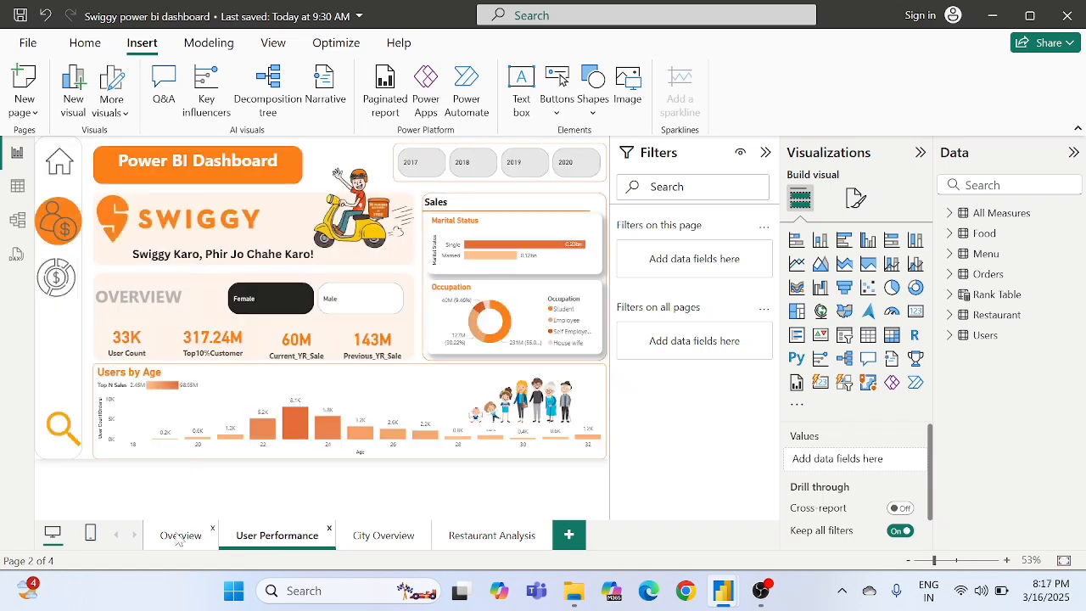
click(411, 538)
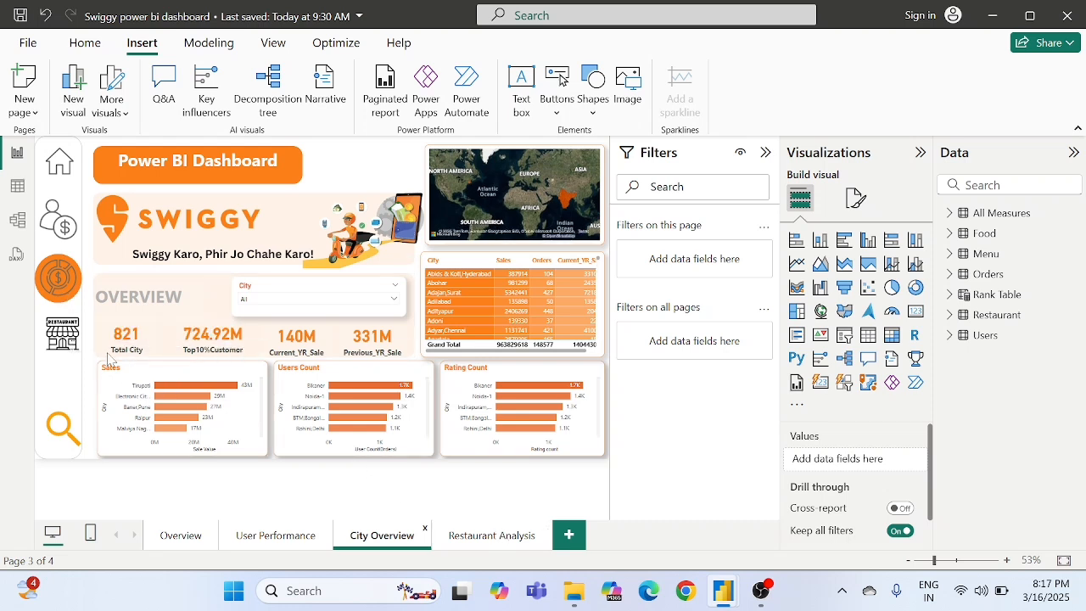
click(494, 536)
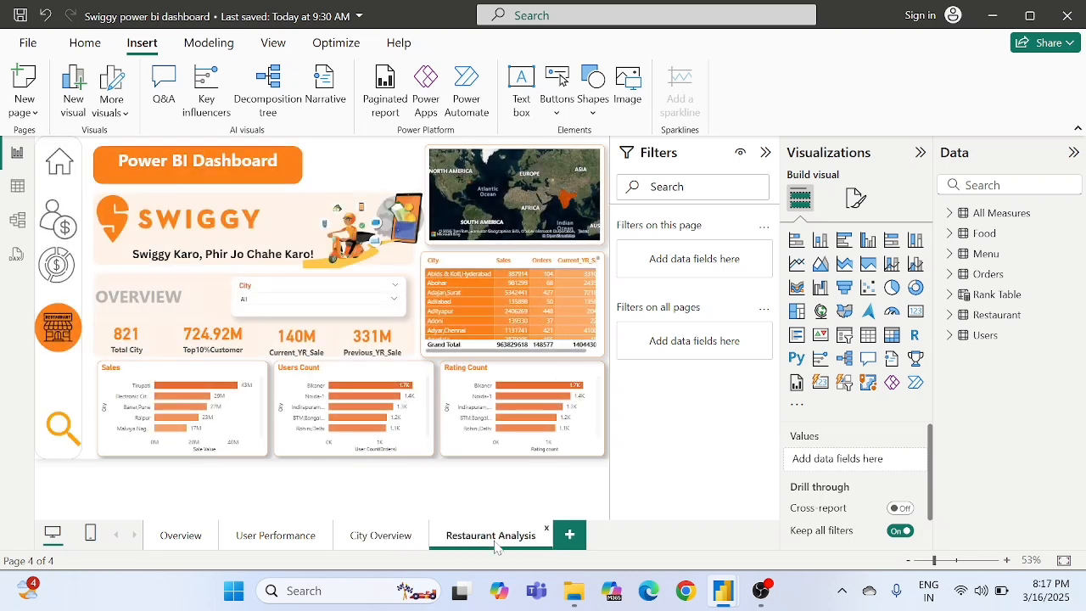
- Replace the City field in the slicer with Name from the Restaurant table and check its dropdown list
click(333, 291)
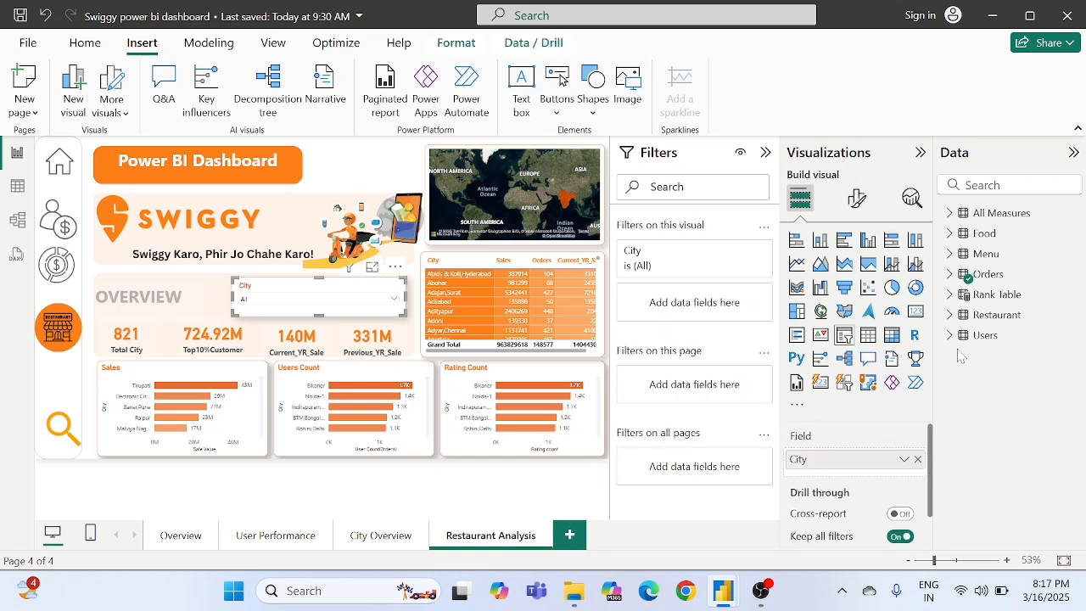
click(952, 314)
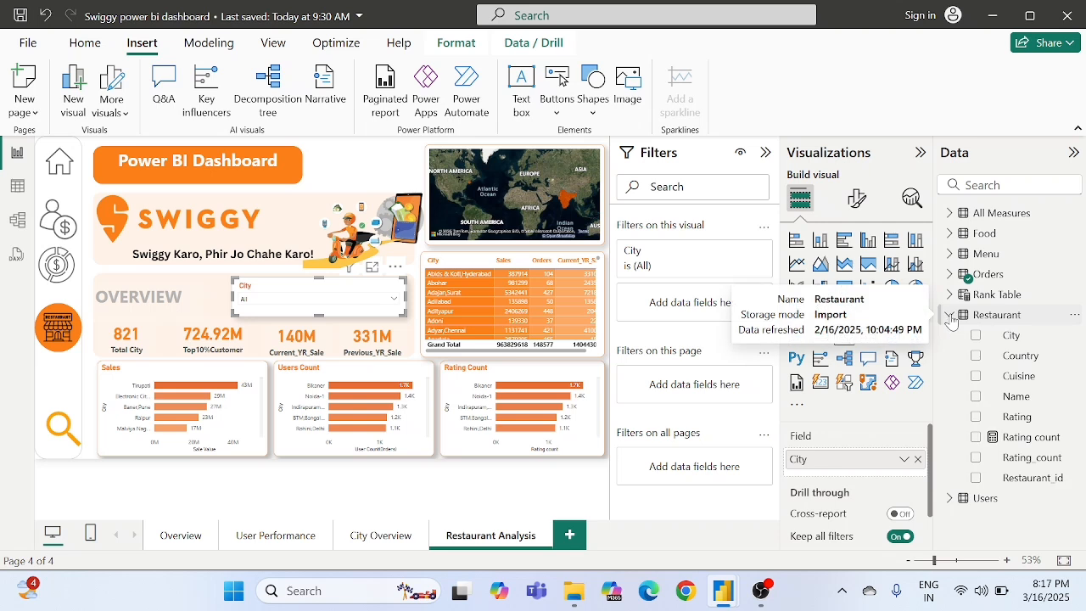
click(917, 459)
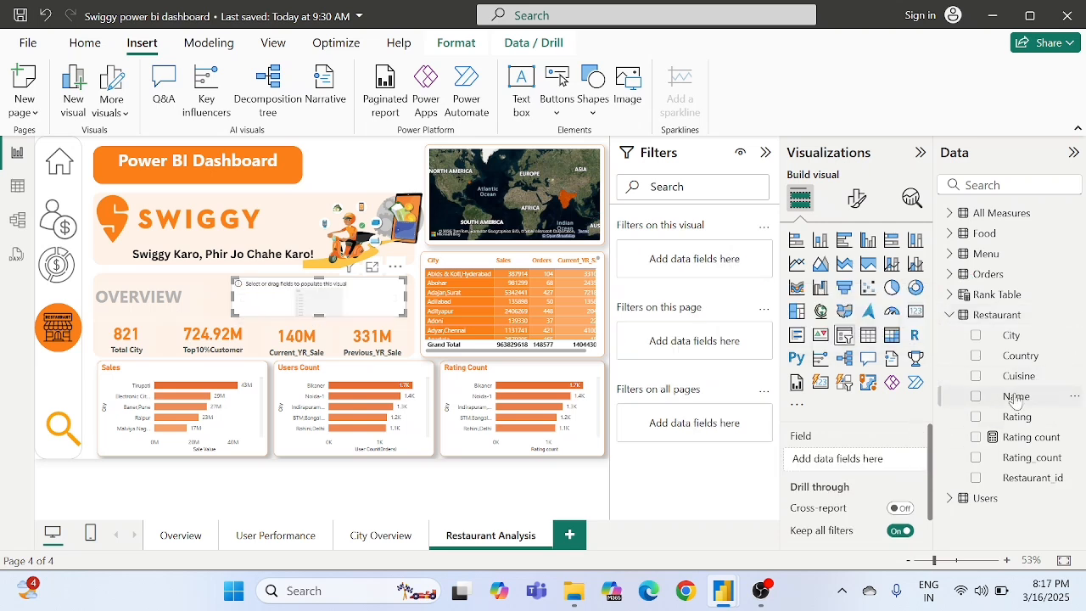
drag(1016, 398, 848, 458)
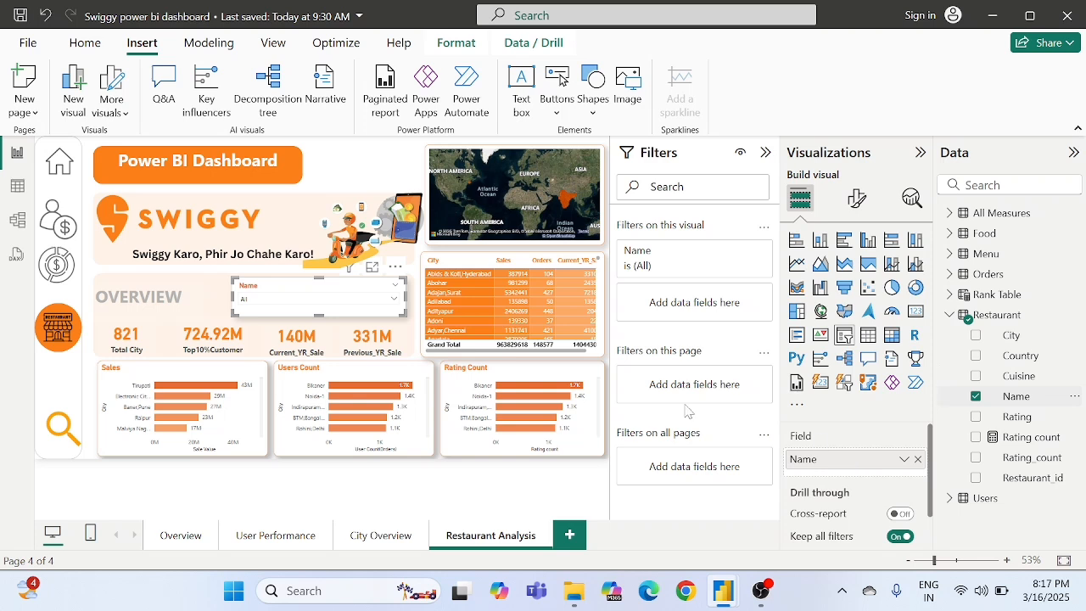
click(283, 303)
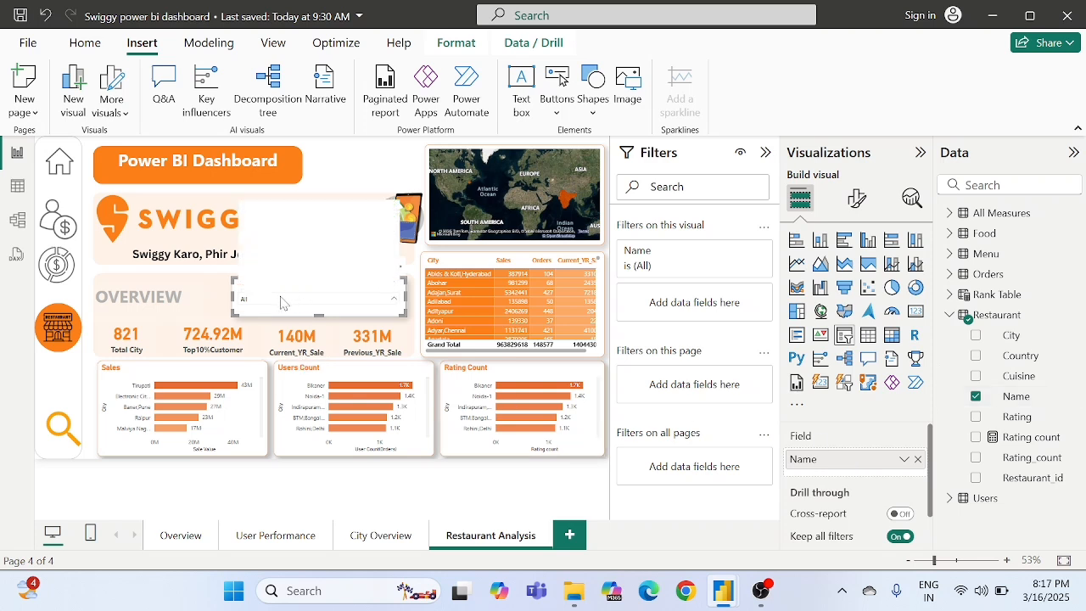
scroll(297, 254, down, 5)
scroll(297, 259, down, 6)
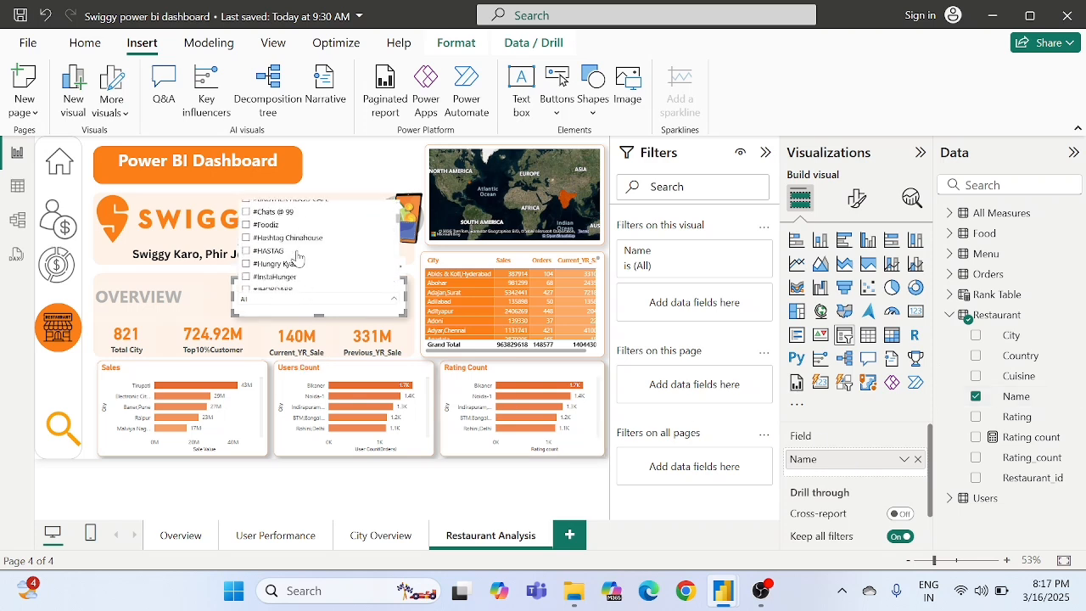
click(288, 306)
- Remove the Total City field from the first card in the Overview section
click(125, 347)
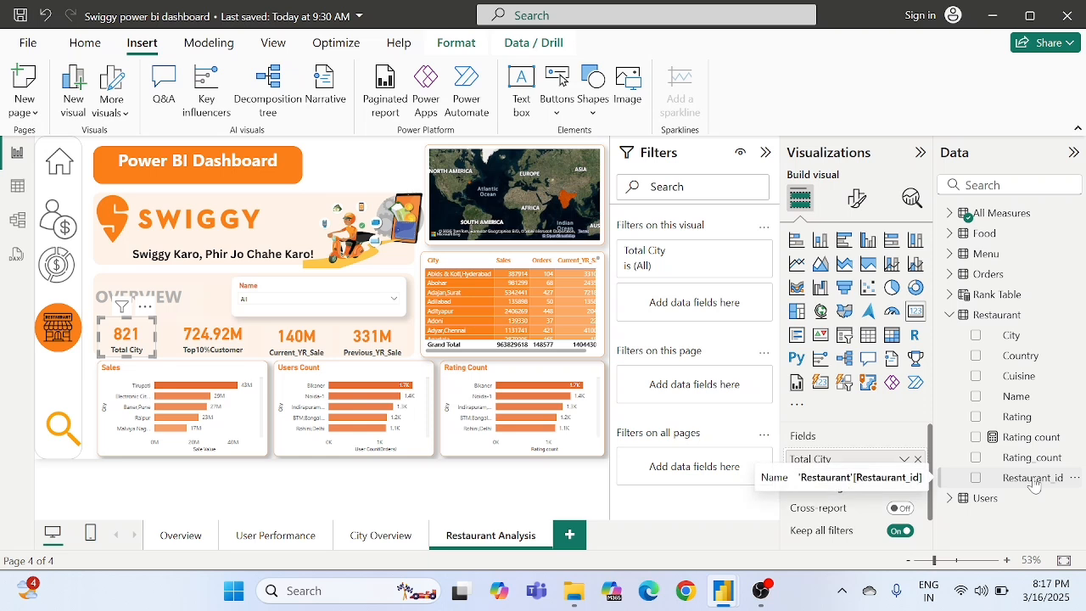
right_click(914, 468)
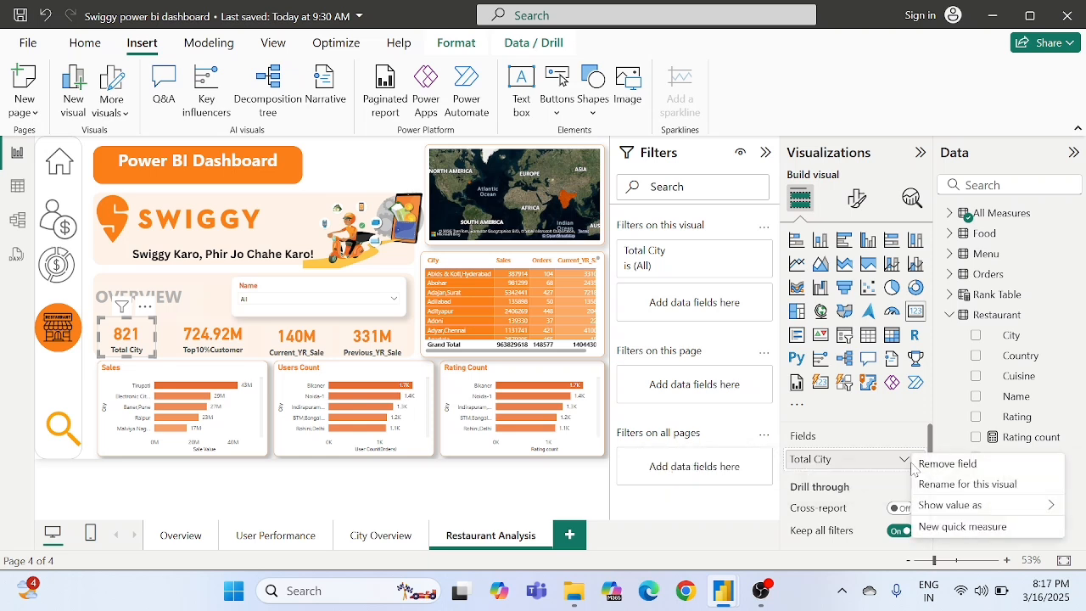
click(861, 427)
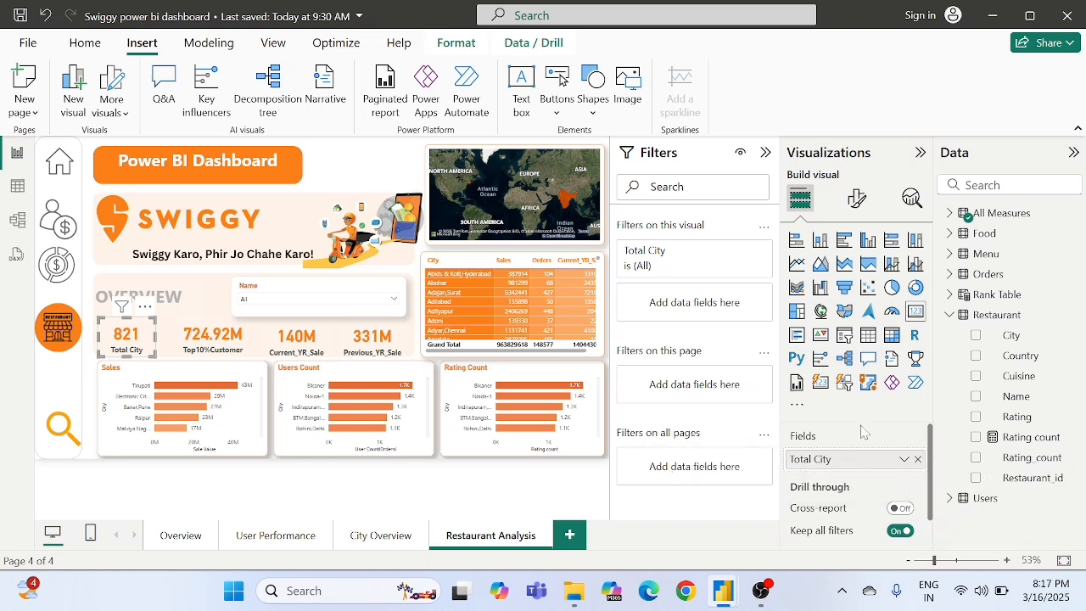
click(916, 460)
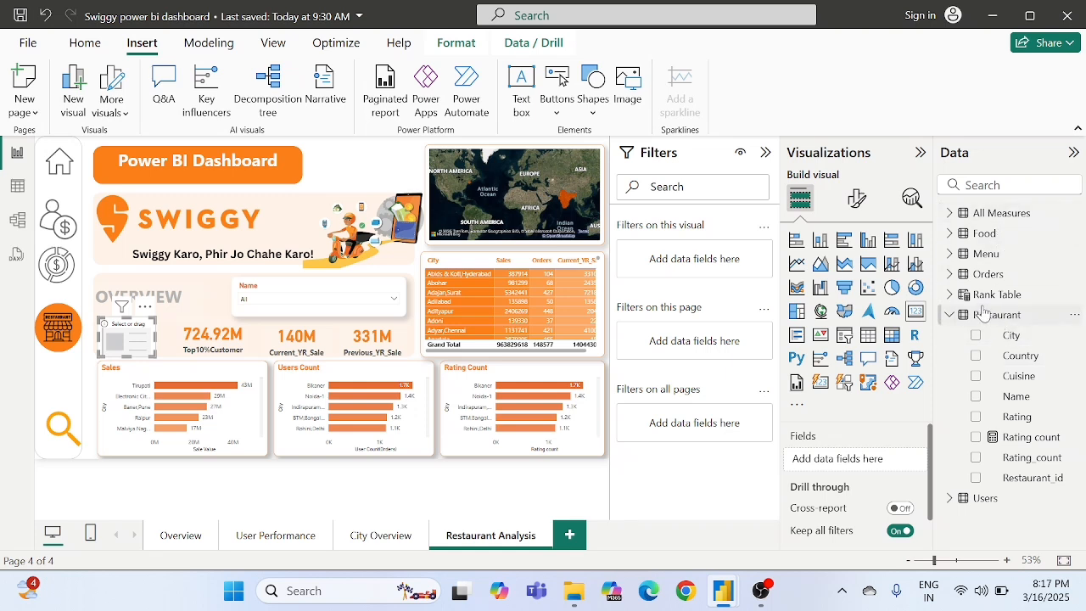
- Create a new measure named Restaurant Count in the All Measures table
click(948, 213)
right_click(976, 213)
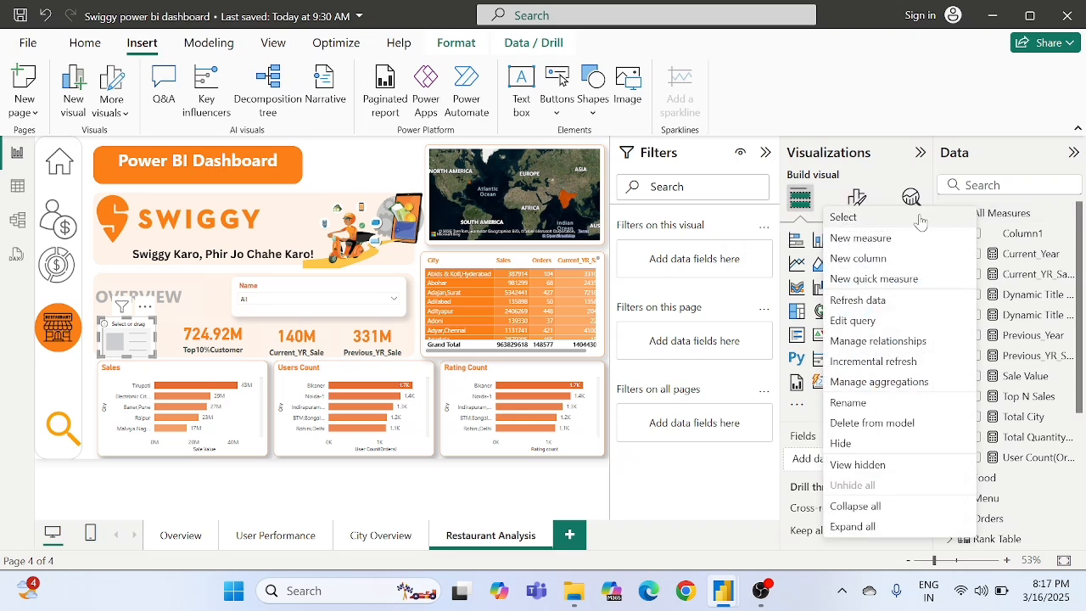
click(860, 238)
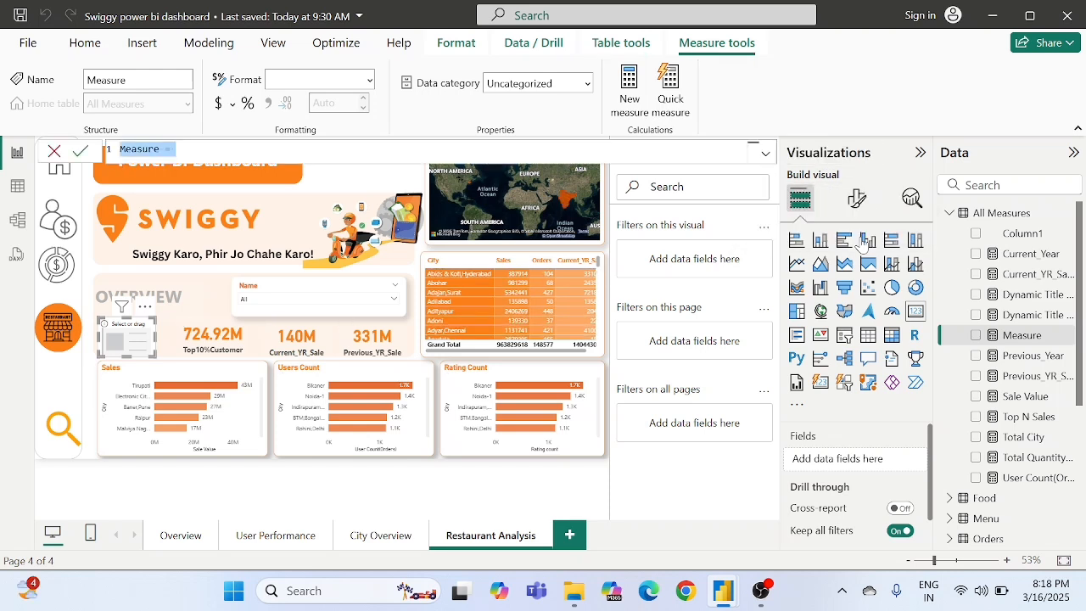
key(BackSpace)
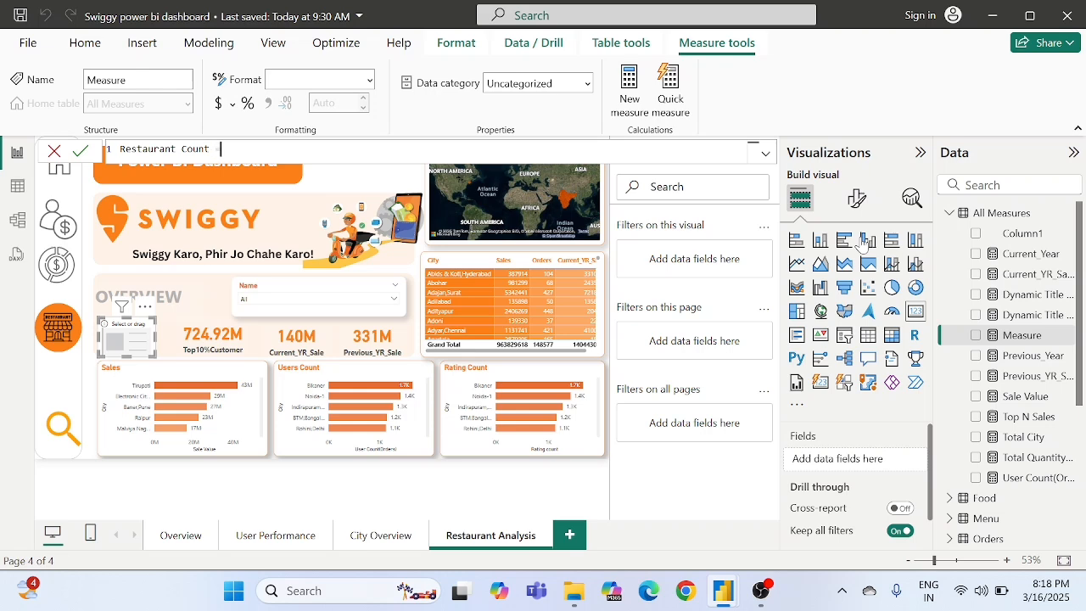
text(cound)
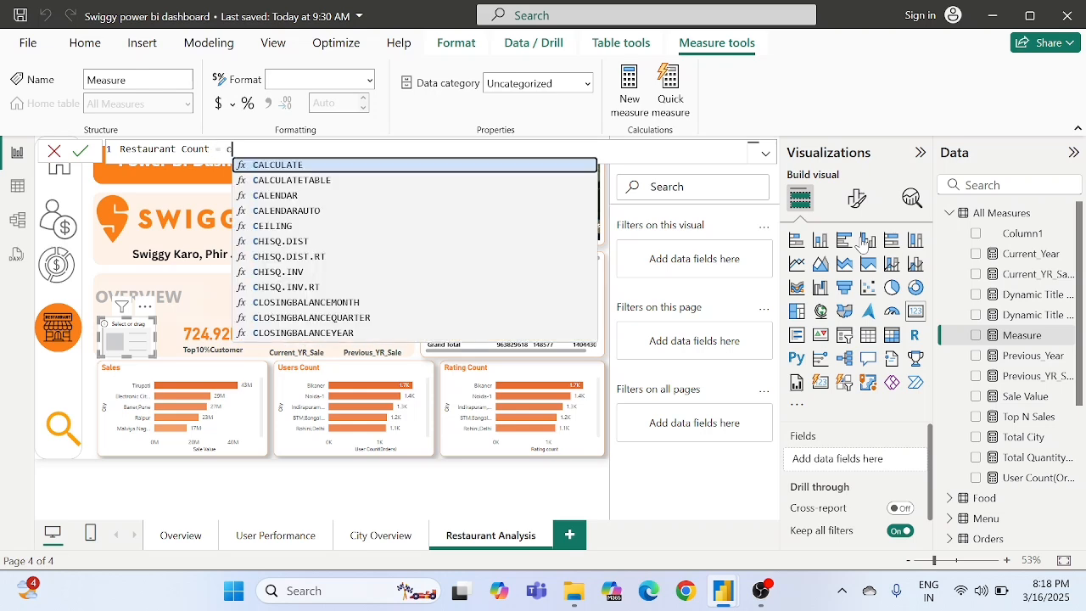
key(BackSpace)
key(BackSpace)
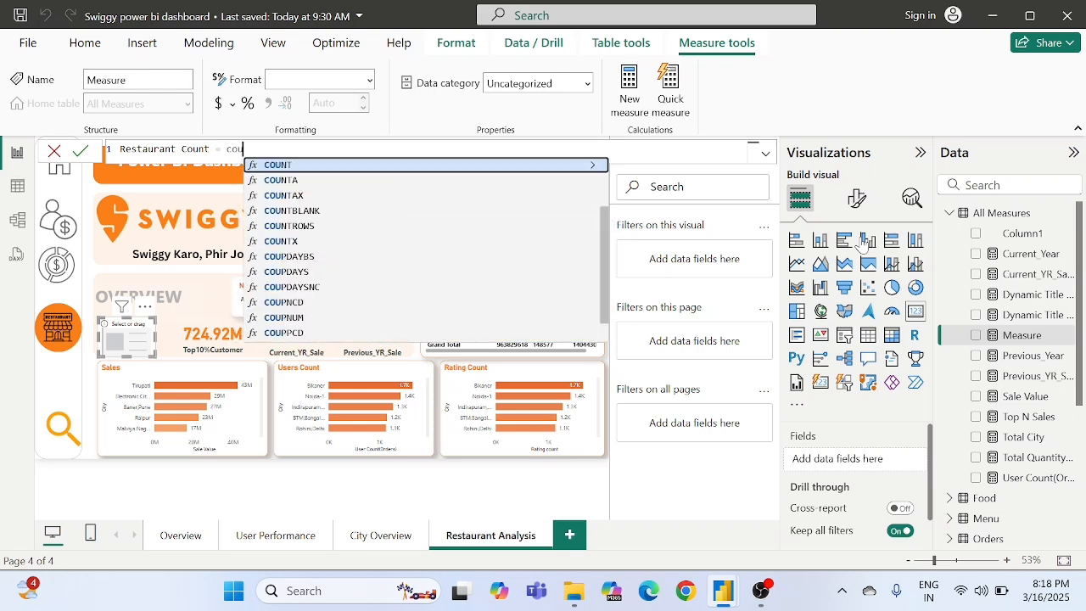
text(ntd)
key(BackSpace)
key(BackSpace)
key(BackSpace)
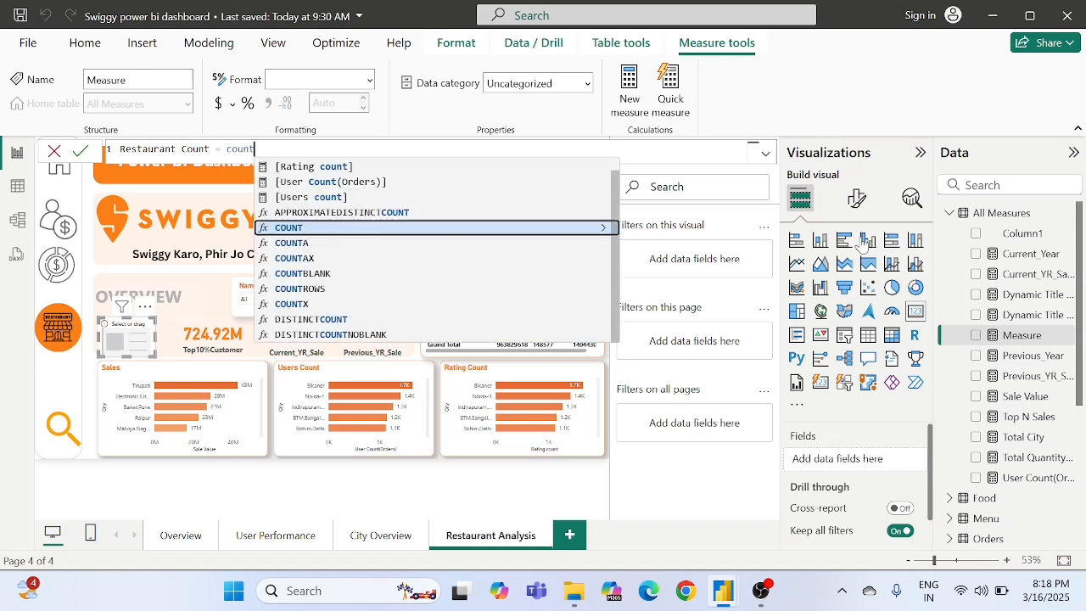
key(BackSpace)
key(BackSpace)
key(BackSpace)
- Begin the Restaurant Count formula with the DISTINCTCOUNT function
text(dis)
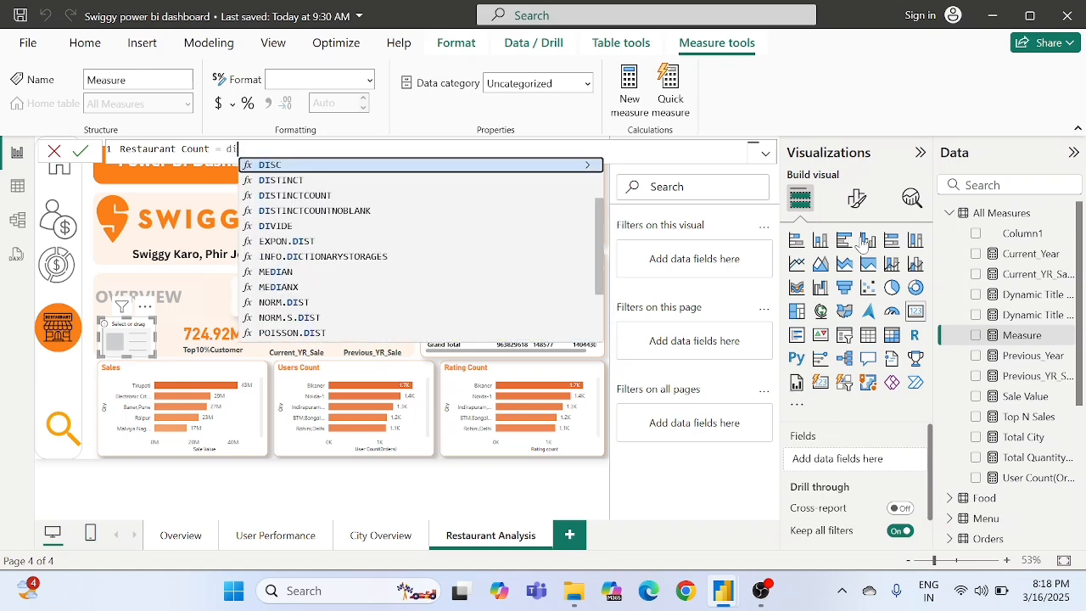
key(Down)
key(Down)
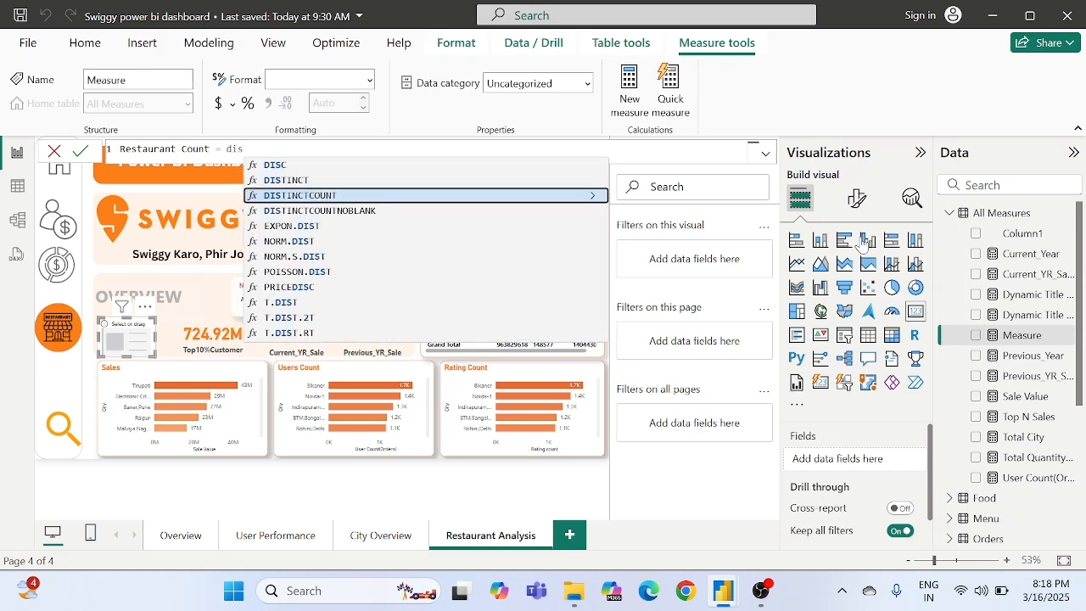
key(Tab)
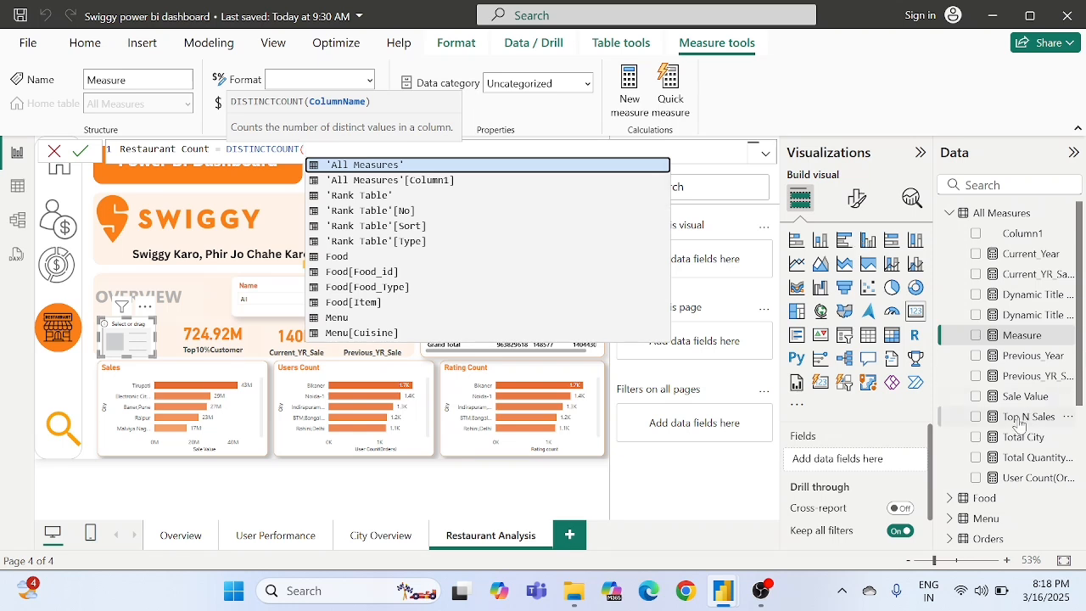
- Complete the Restaurant Count formula with the Restaurant_id column of the Restaurant table and commit the measure
scroll(1014, 429, down, 5)
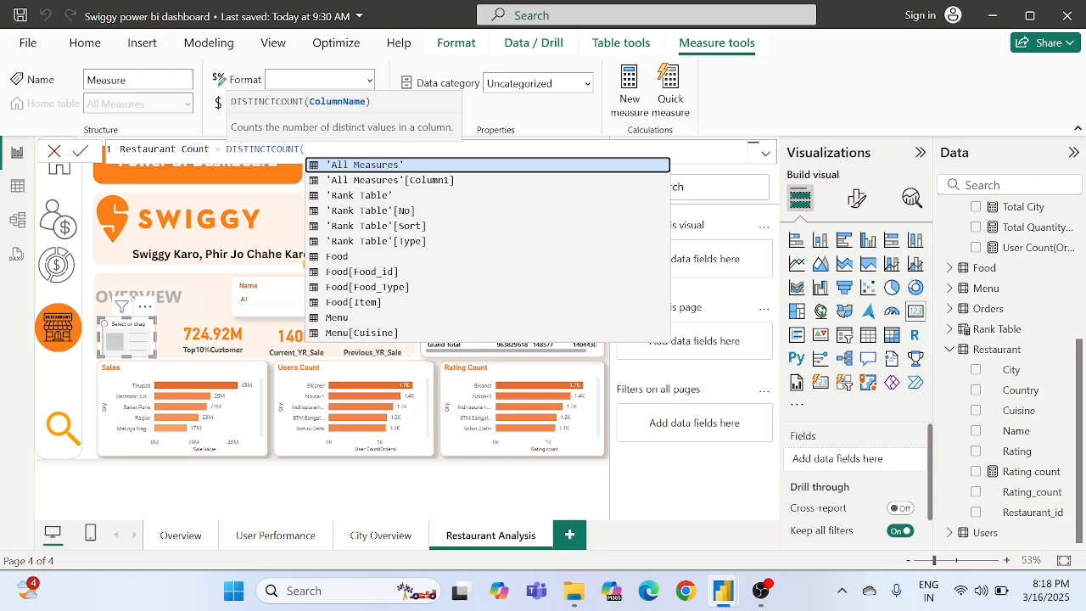
text(res)
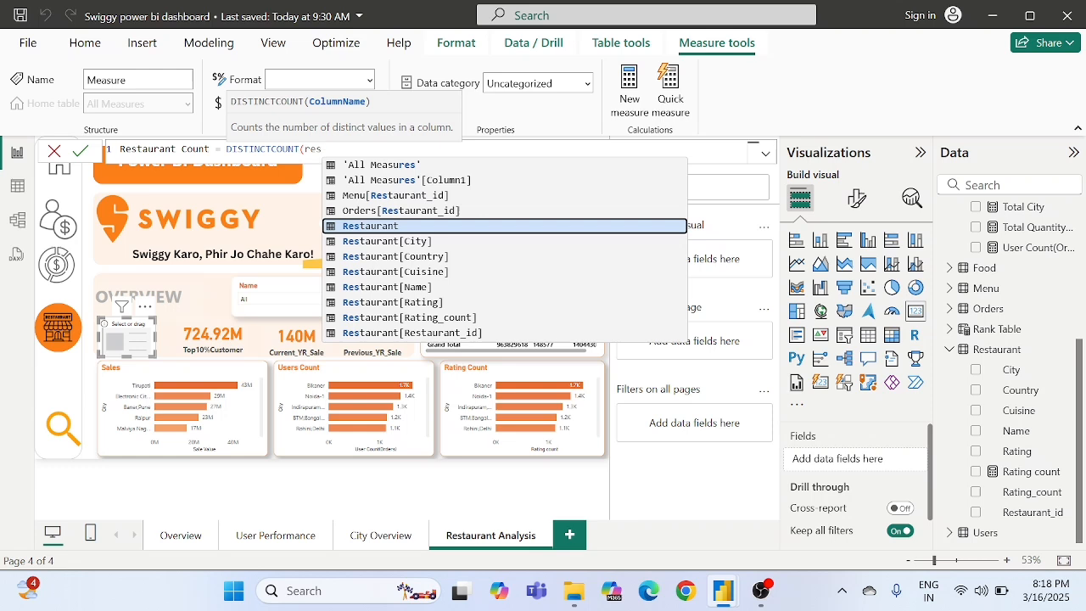
text(tu)
key(BackSpace)
text(a)
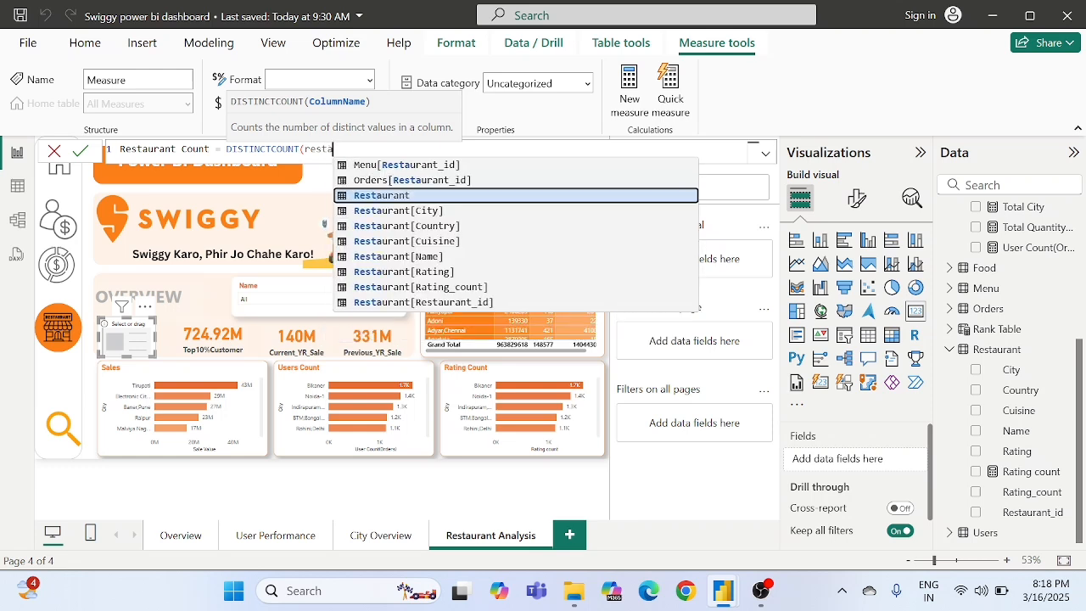
key(Down)
key(Down)
key(Down)
key(Down)
key(Down)
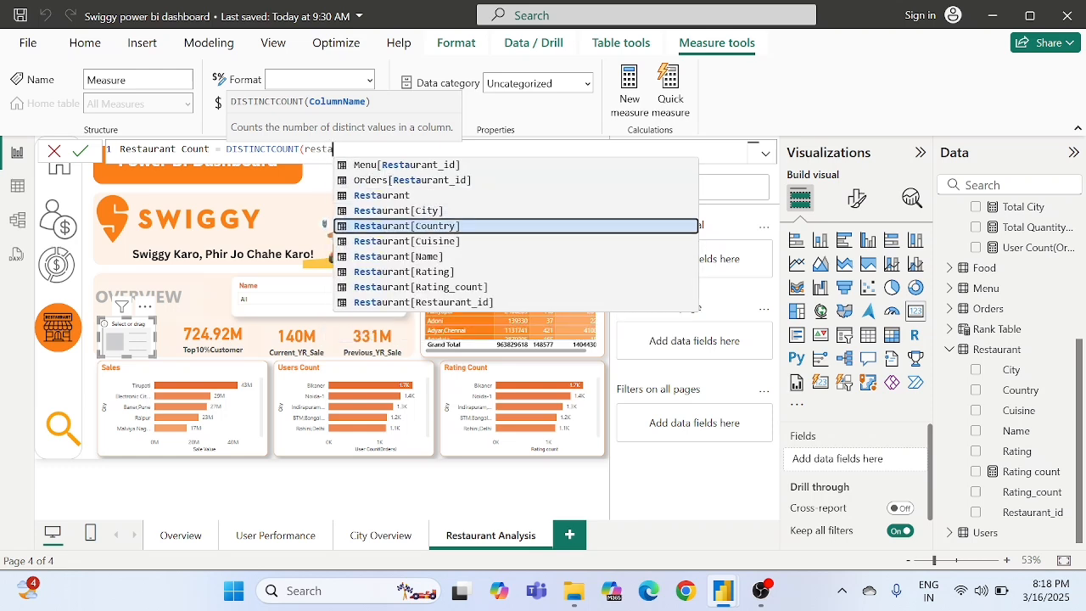
key(Down)
key(Down)
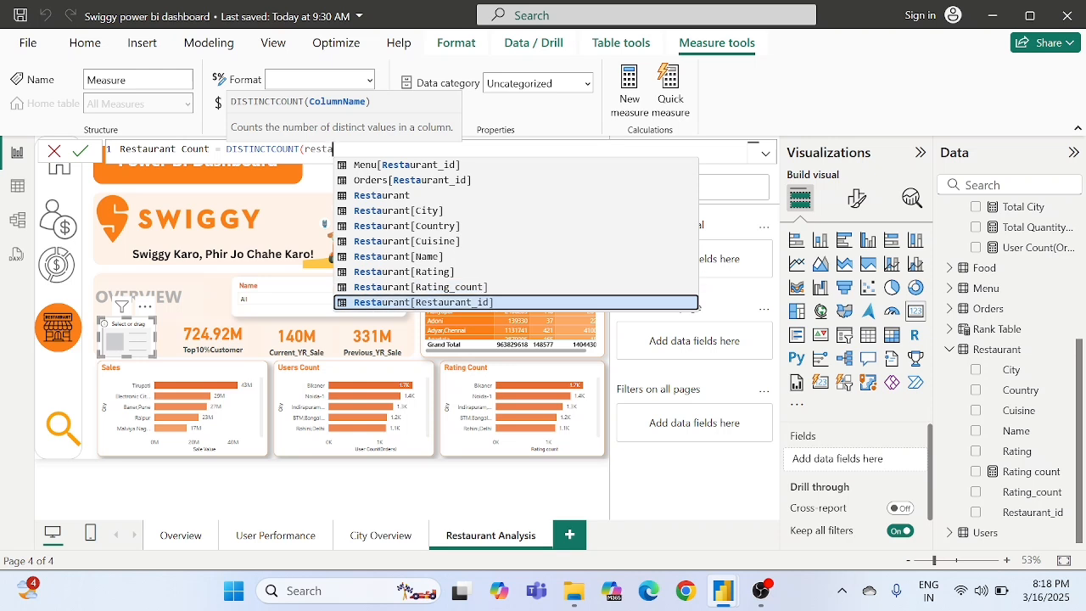
click(471, 303)
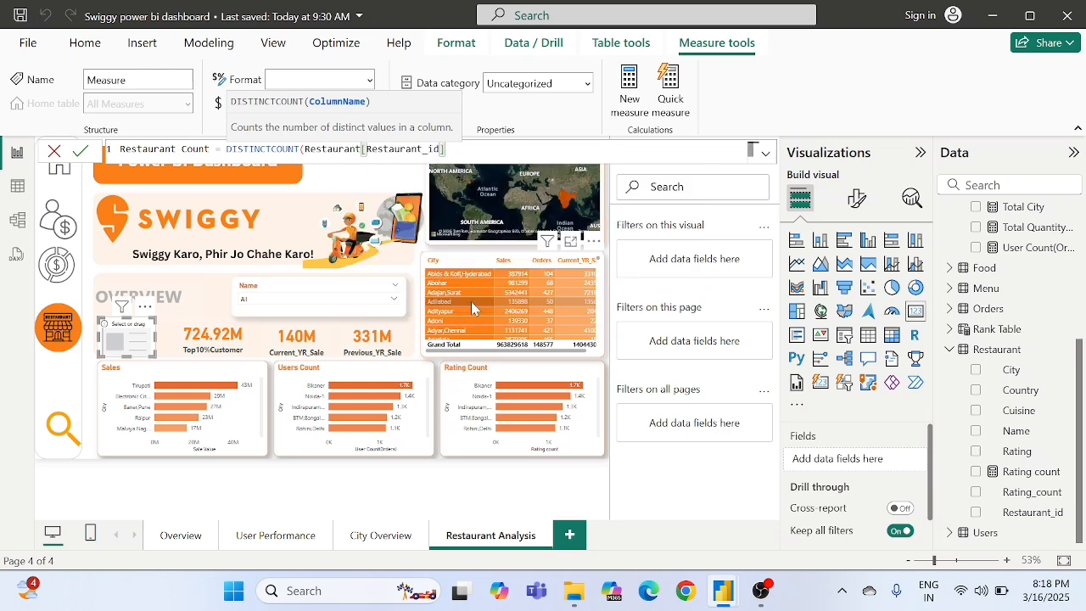
text())
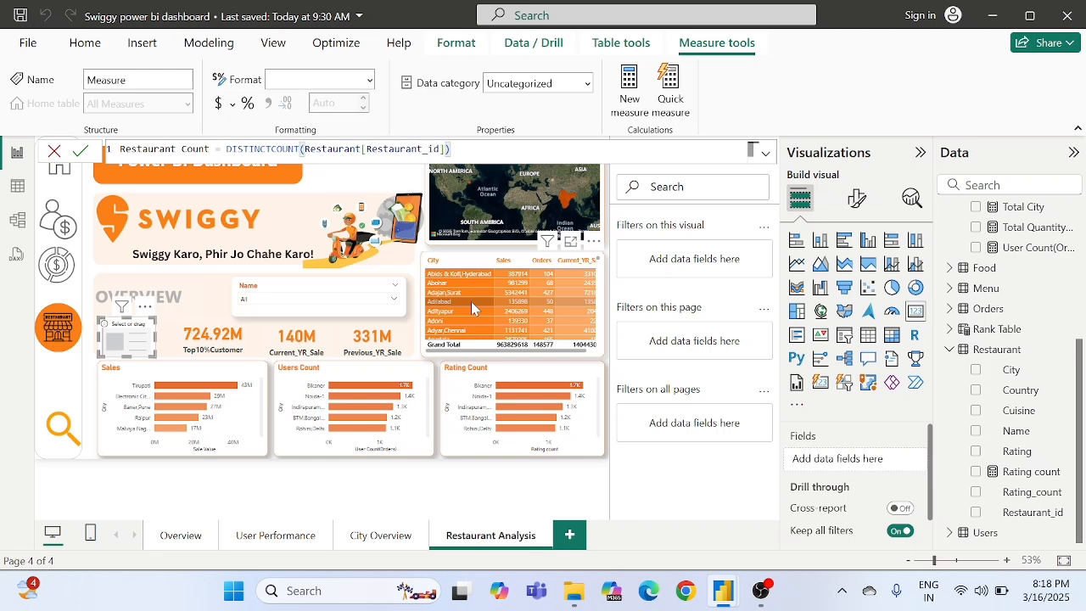
click(81, 153)
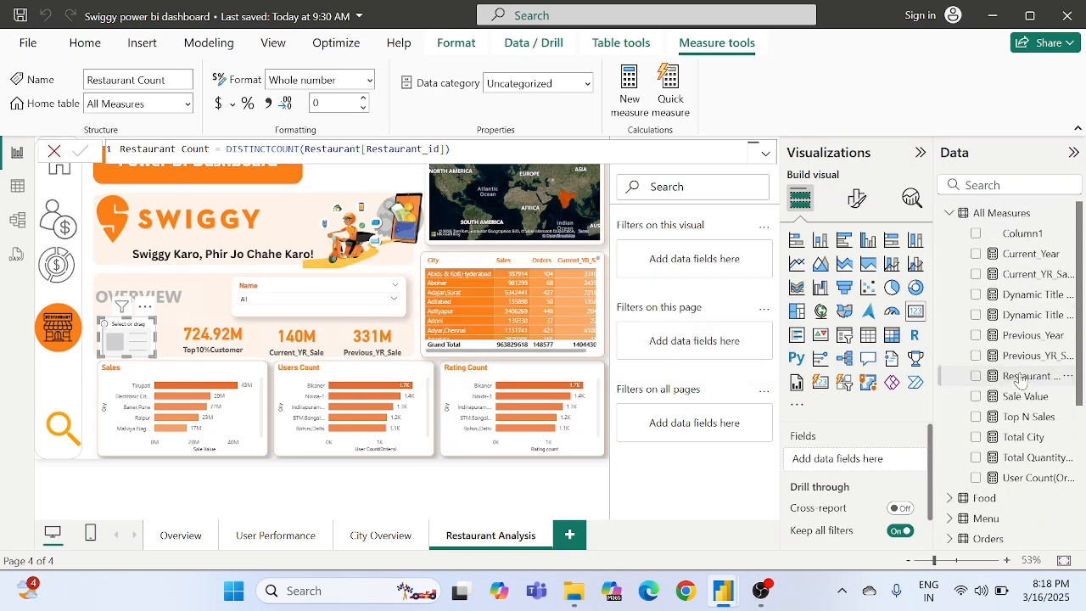
- Add the Restaurant Count measure to the empty first Overview card and widen the card to fit its full label
drag(1021, 384, 846, 466)
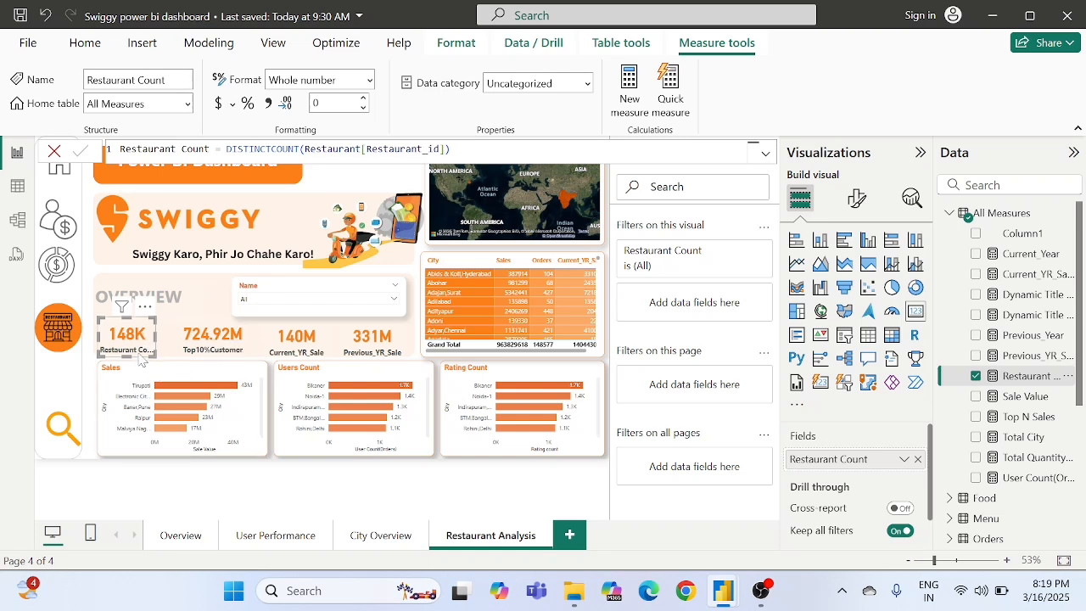
drag(151, 353, 167, 359)
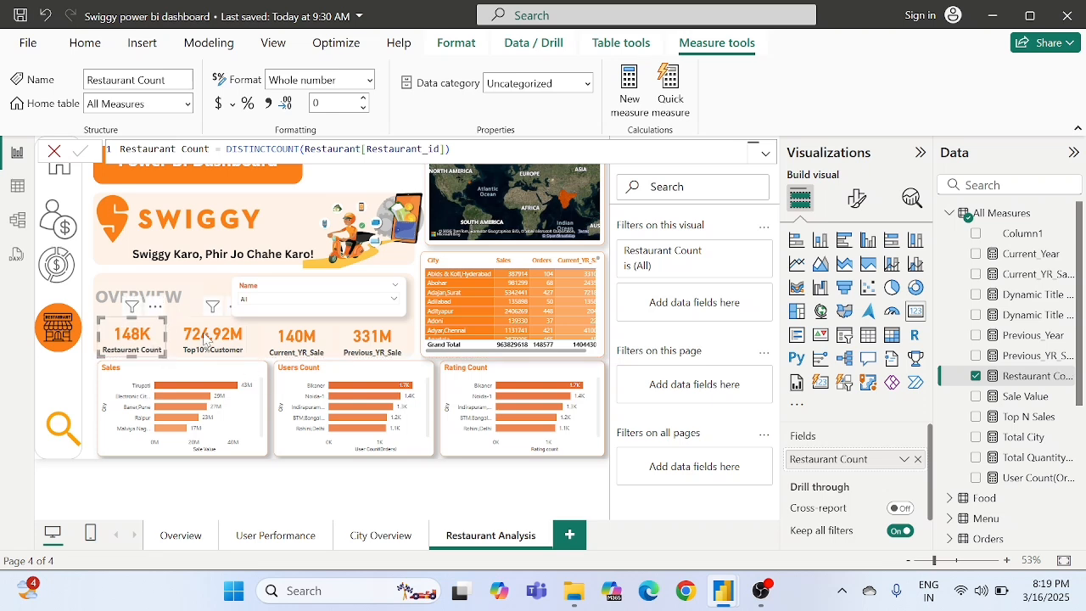
click(204, 338)
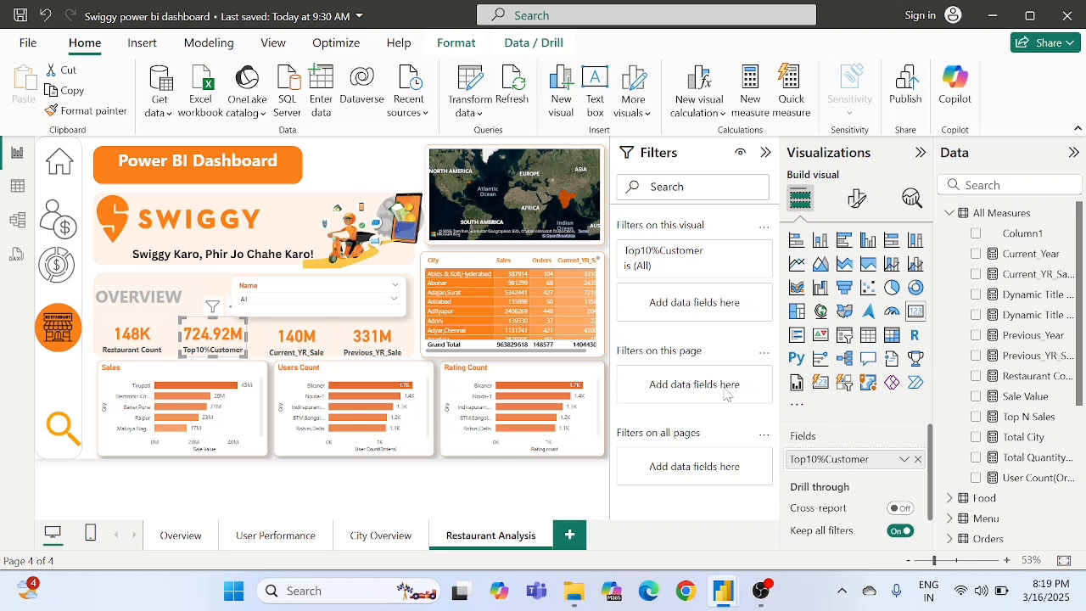
click(437, 373)
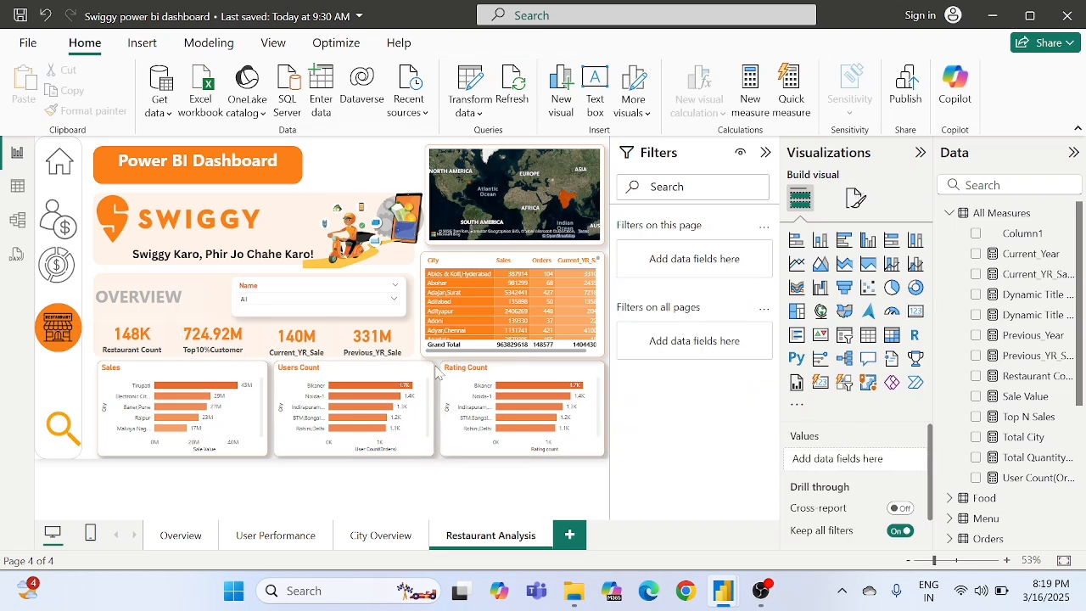
- Create a measure in the All Measures table with the formula Avg Rating = AVERAGE(Restaurant[Rating])
right_click(986, 224)
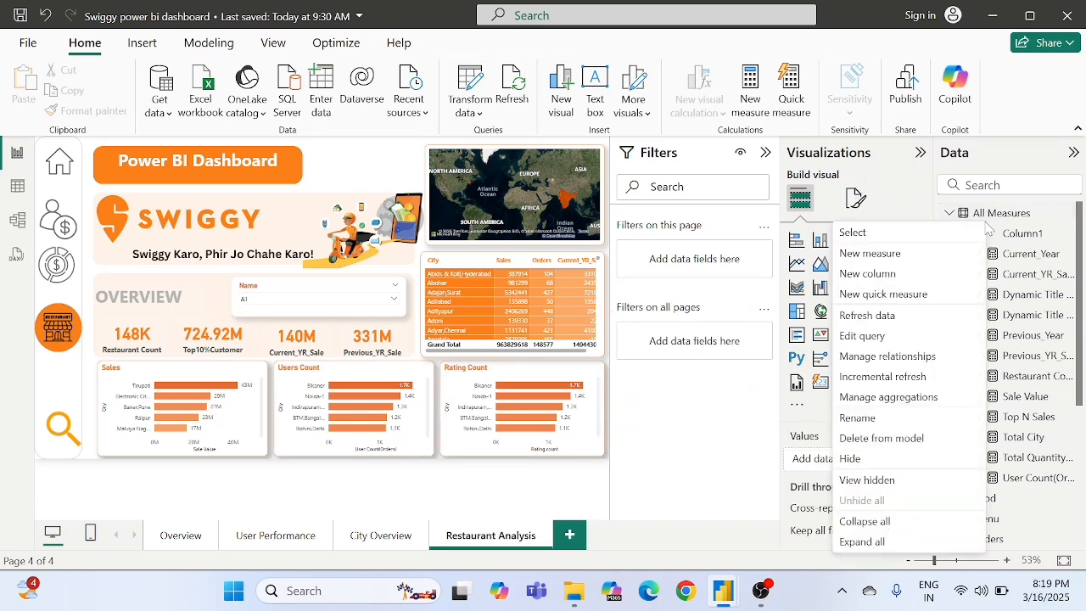
click(874, 253)
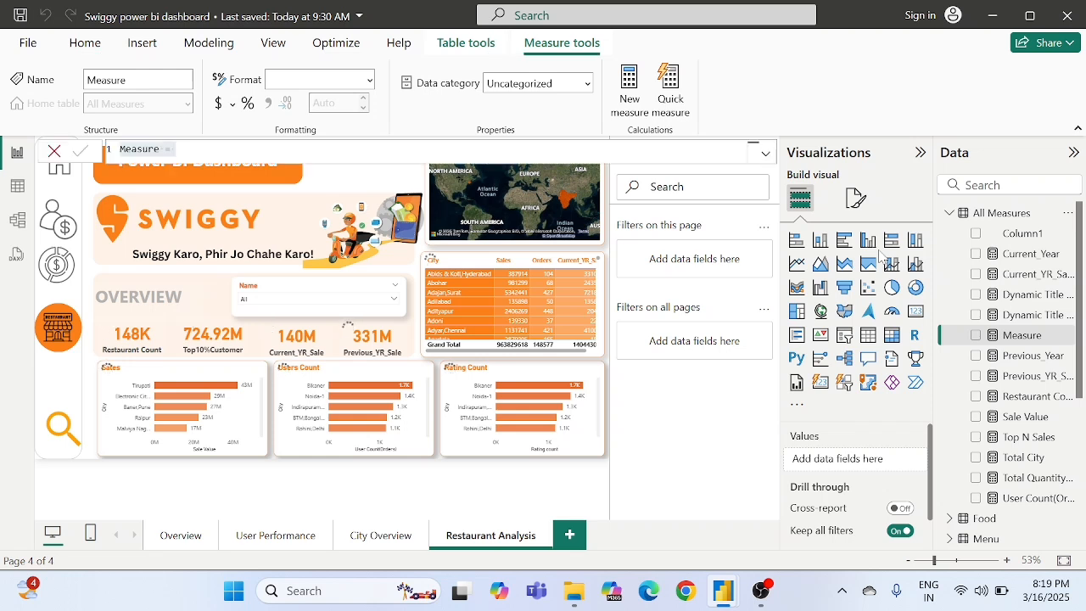
key(ctrl+a)
key(BackSpace)
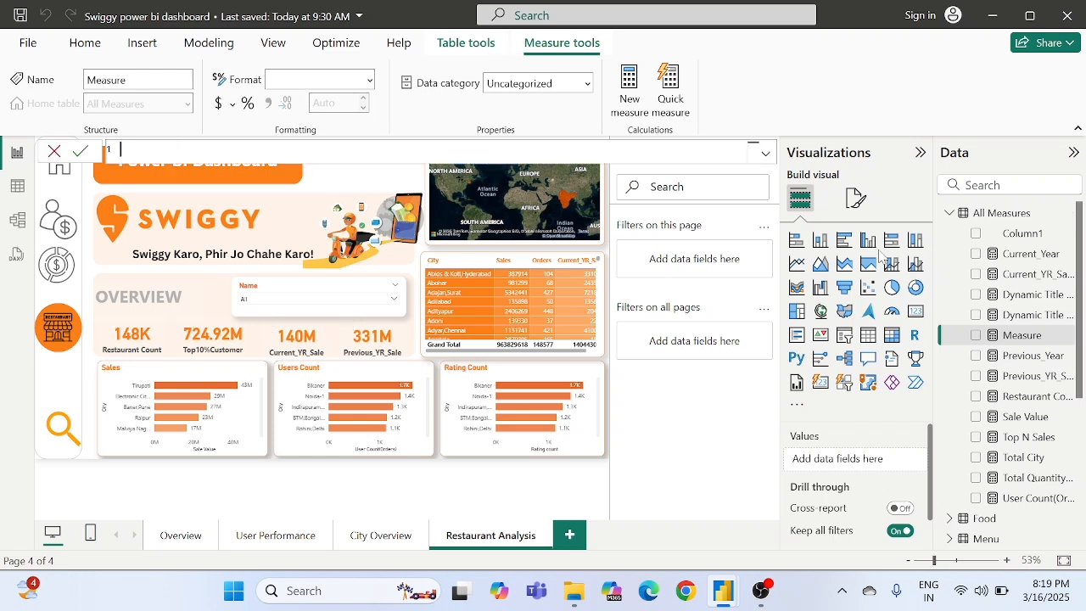
text(Avg Rating = AVERAGE()
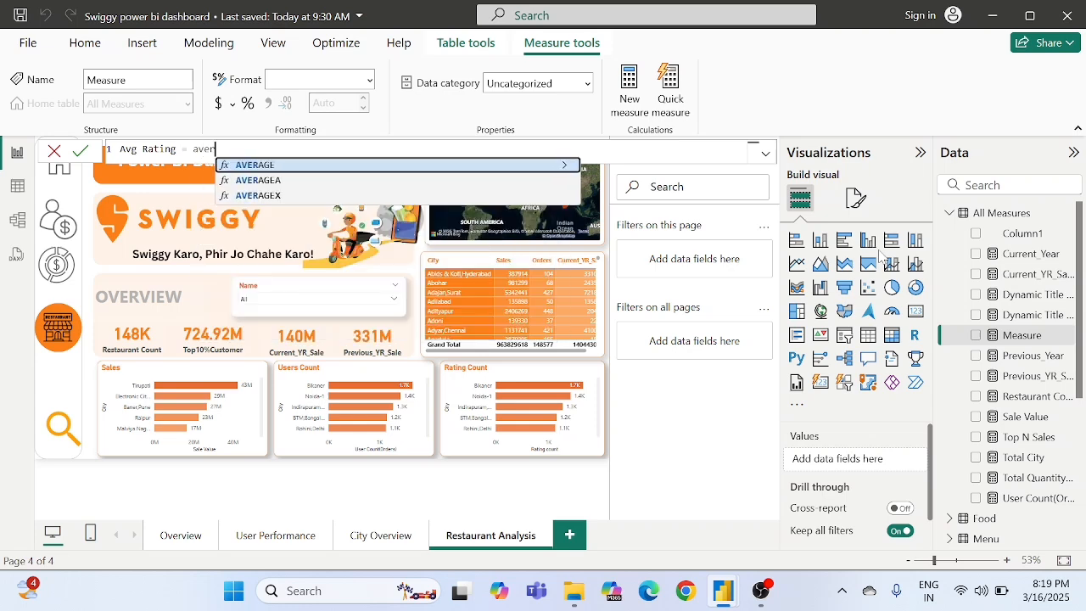
text(rati)
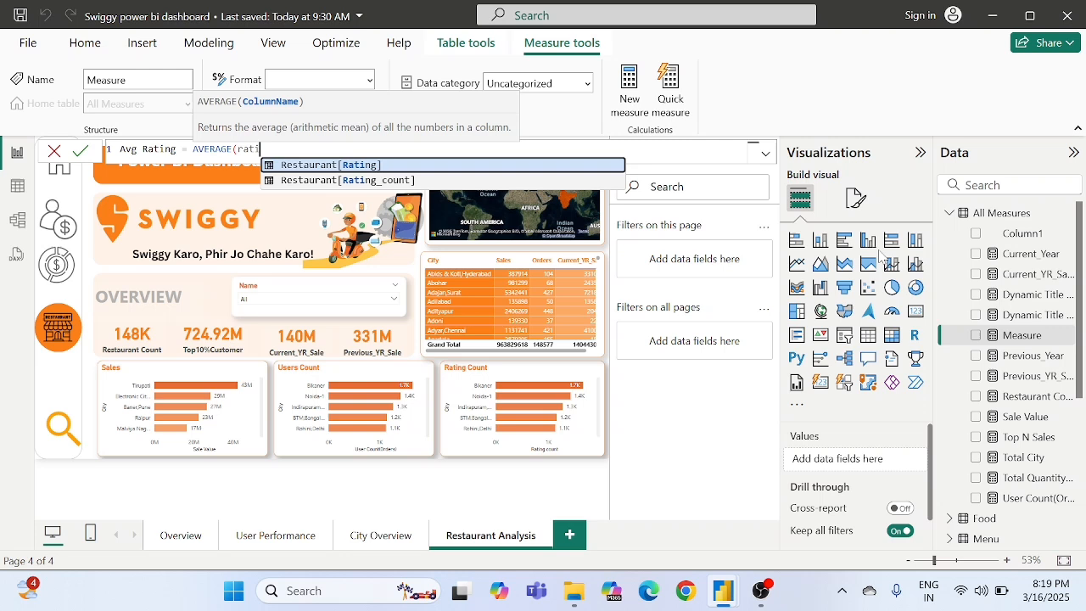
key(Tab)
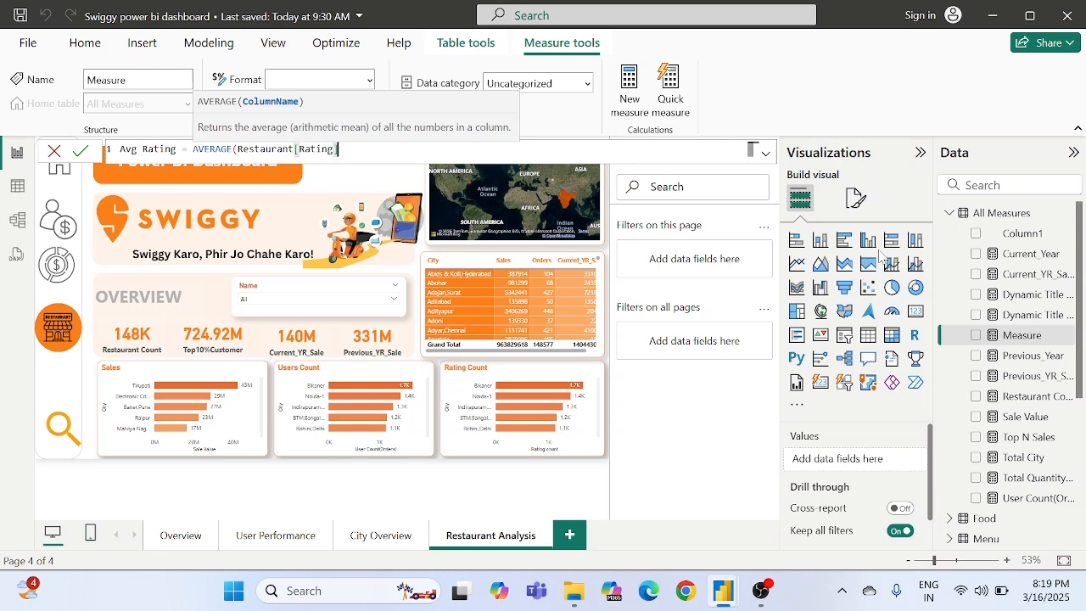
text())
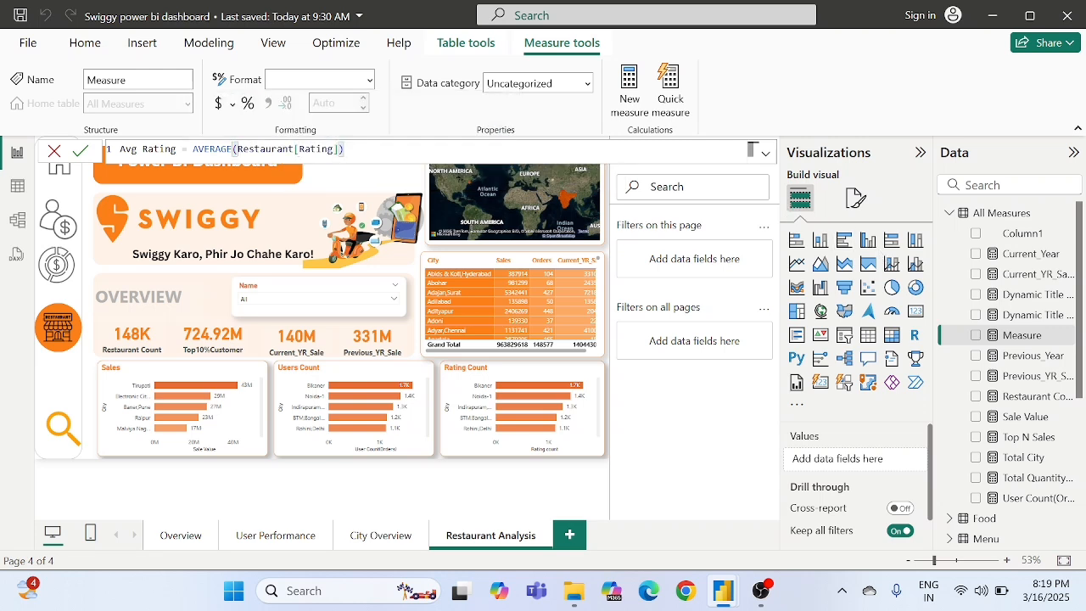
click(83, 152)
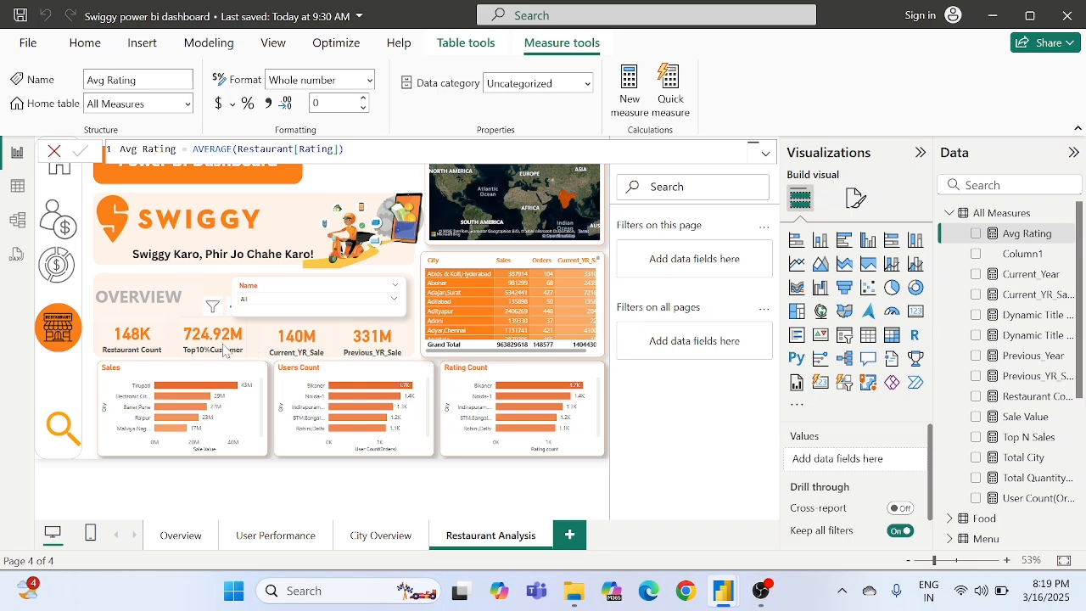
- Replace Top10%Customer with the Avg Rating measure in the second Overview card and check the card's error details
click(225, 351)
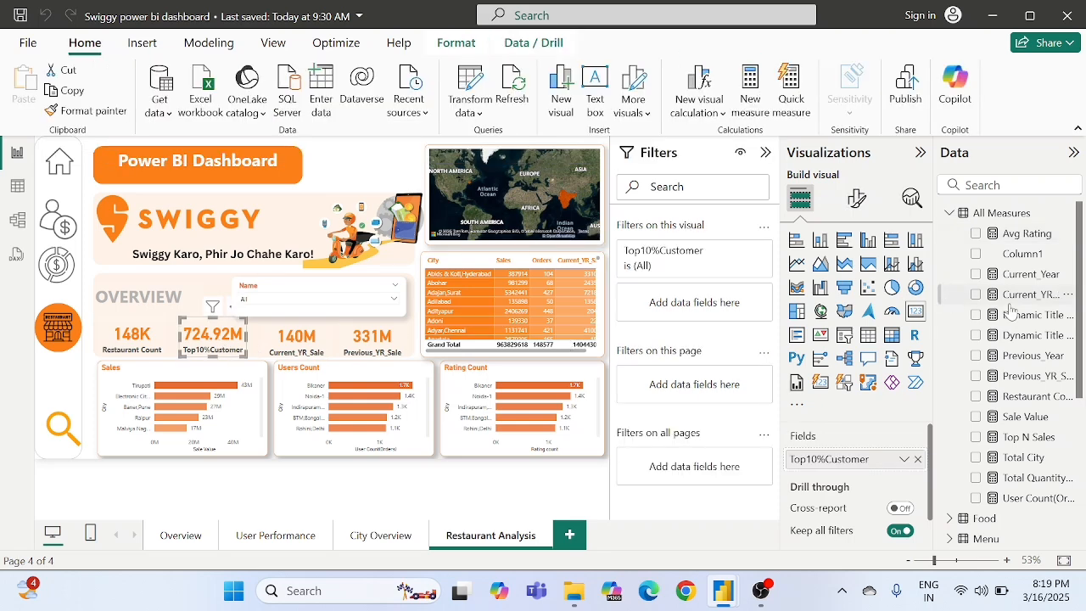
scroll(1014, 406, down, 2)
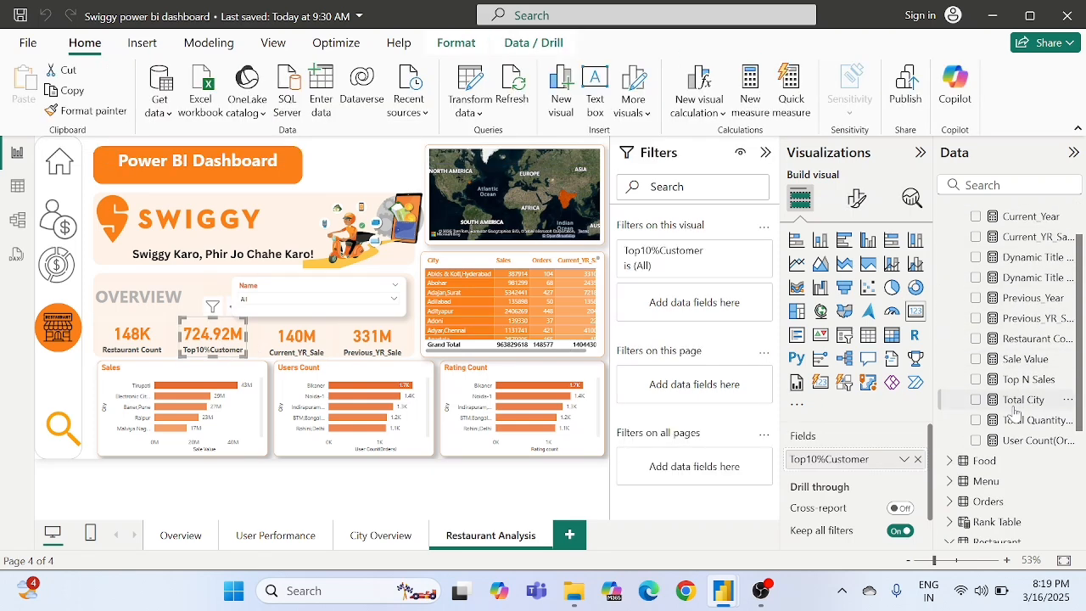
scroll(1014, 411, up, 2)
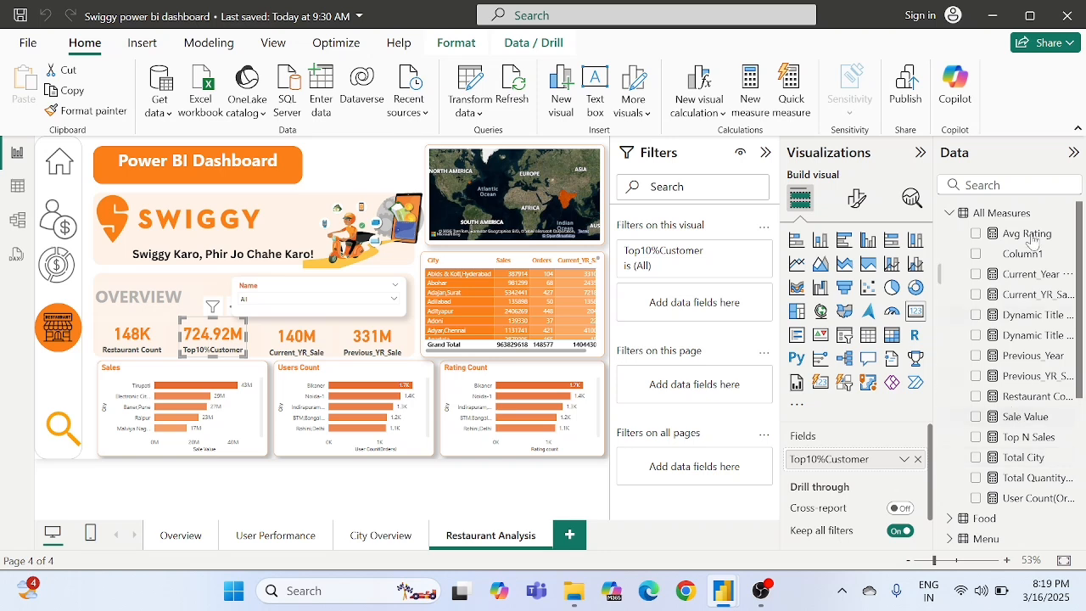
drag(1031, 229, 874, 456)
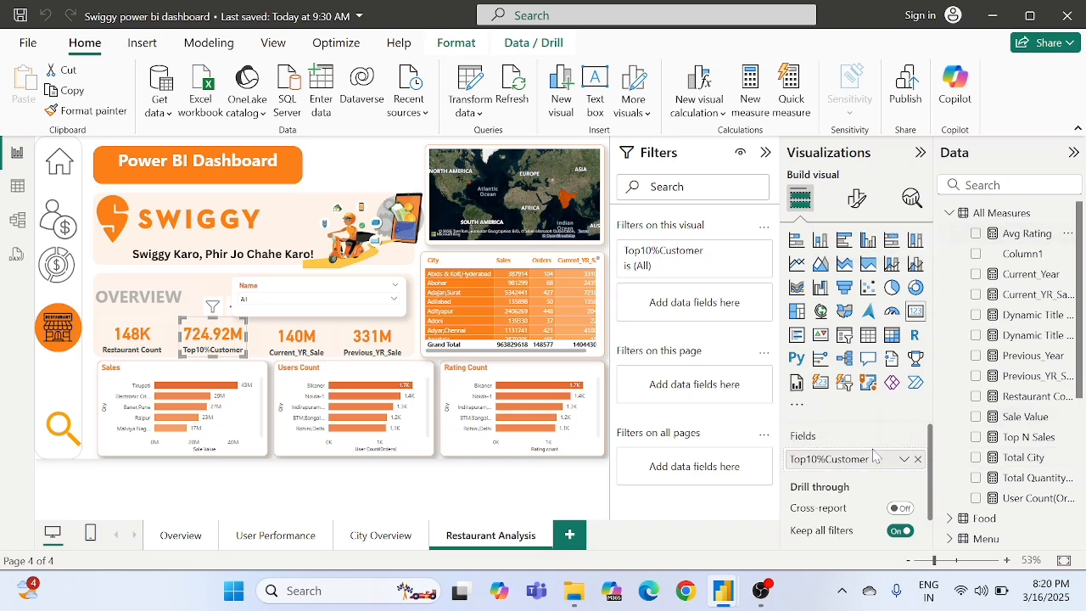
click(917, 460)
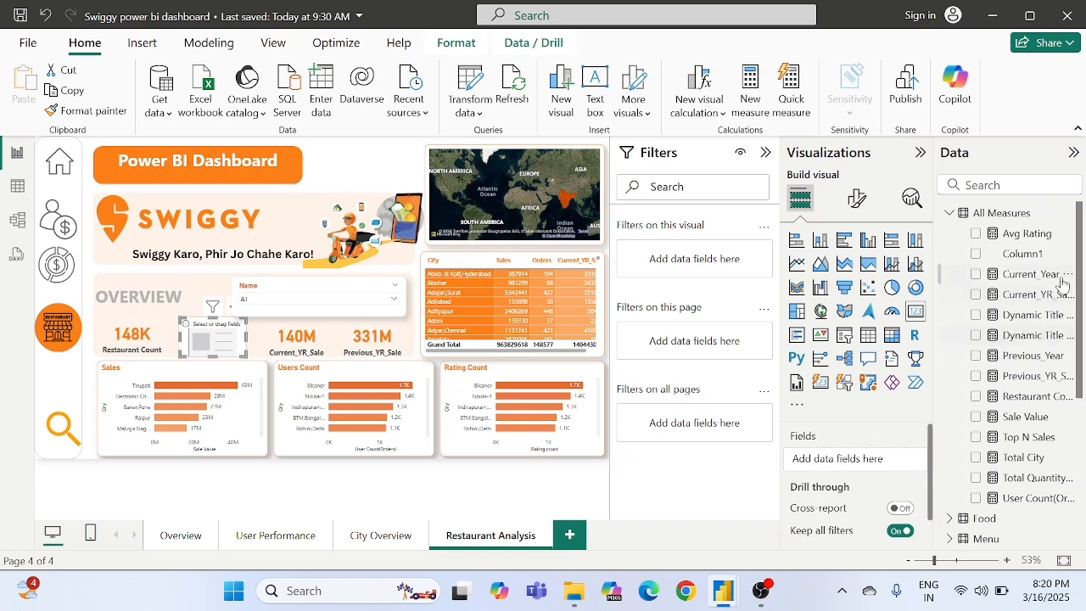
drag(1032, 240, 880, 461)
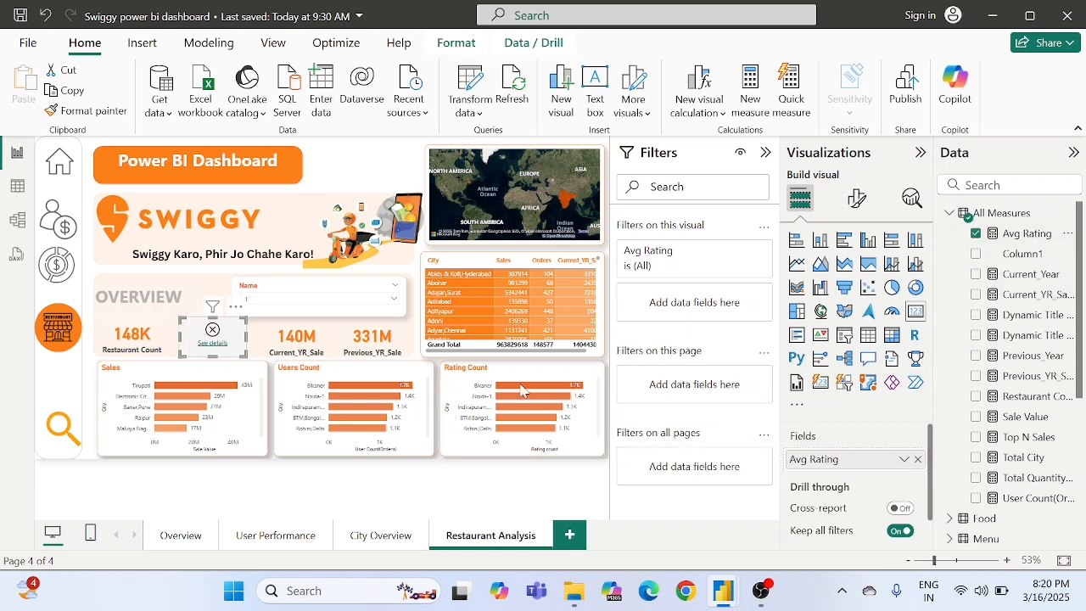
click(214, 344)
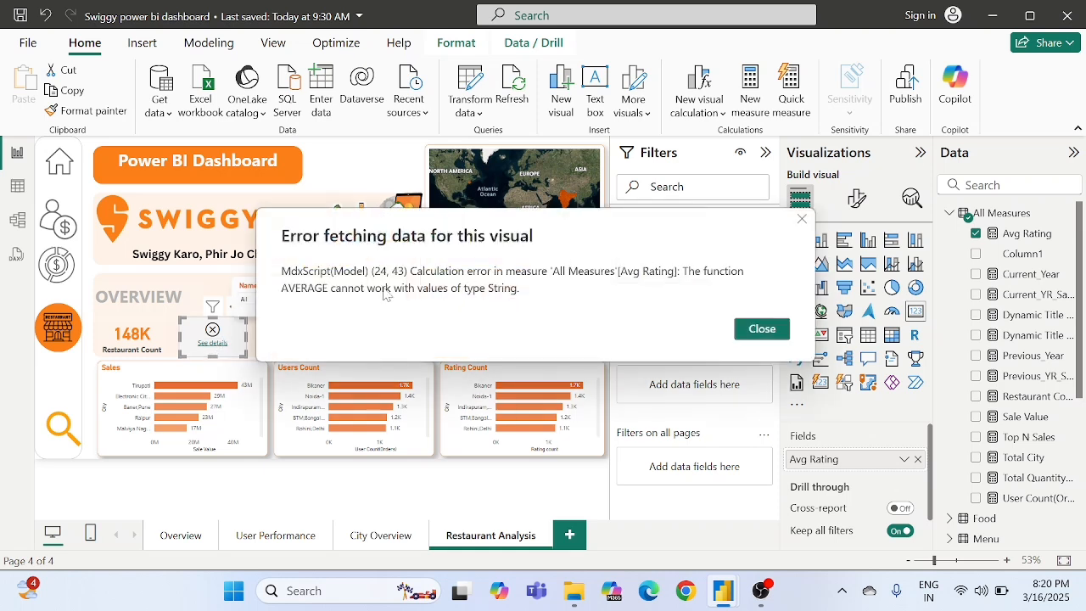
click(762, 330)
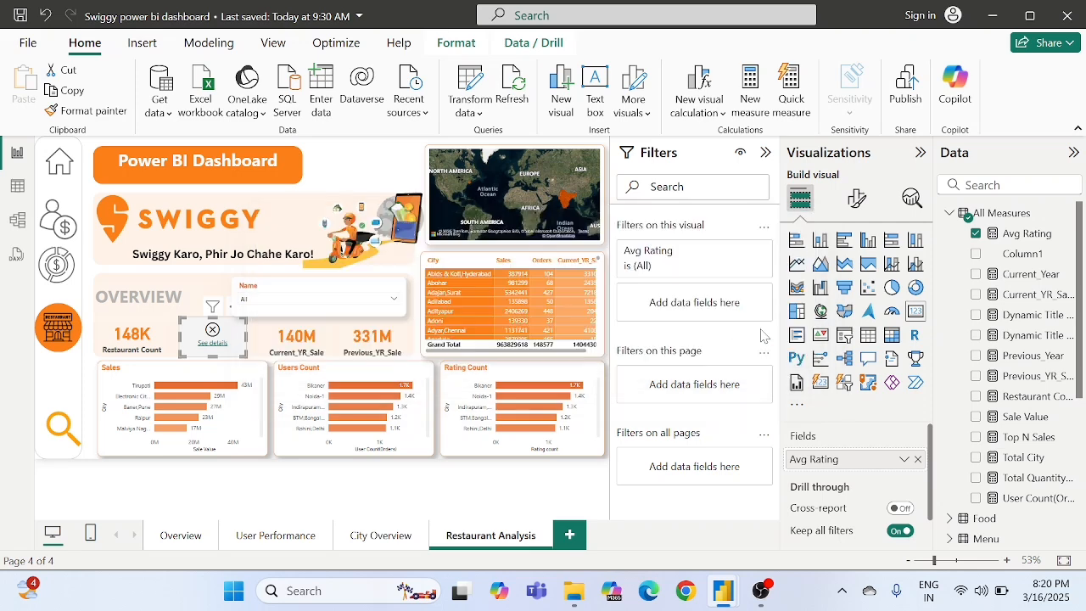
- Open the Restaurant query in Power Query Editor and examine the Rating column's data type and non-numeric entries
scroll(1079, 447, down, 5)
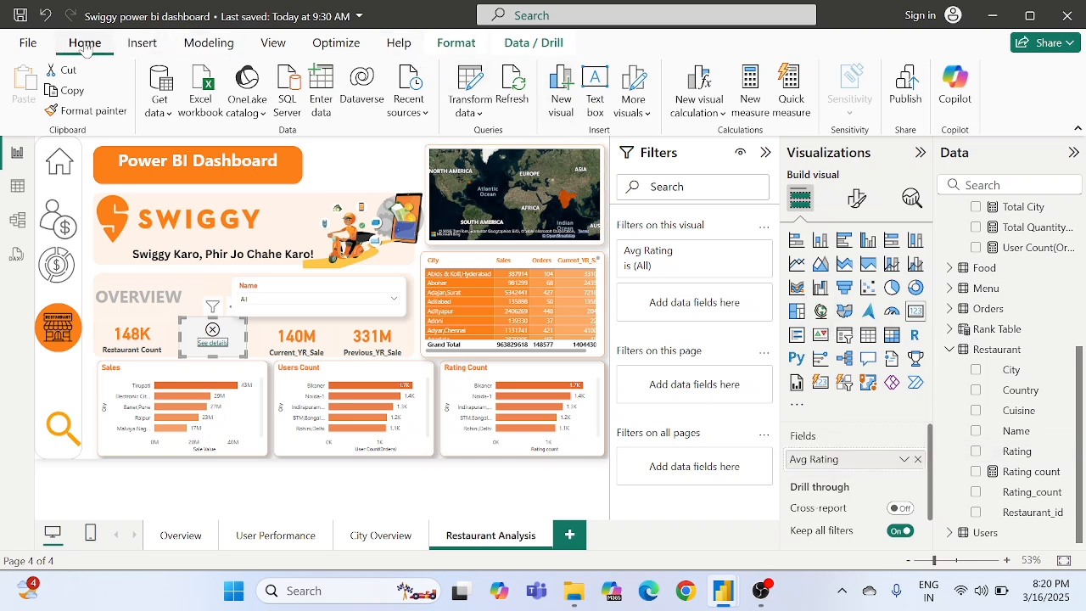
click(459, 91)
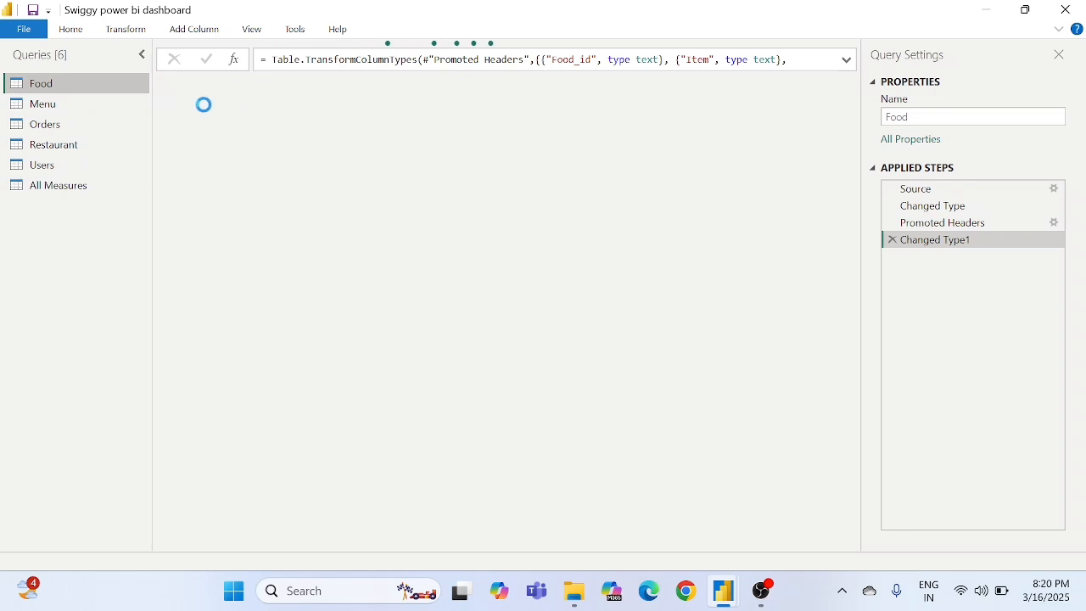
click(66, 151)
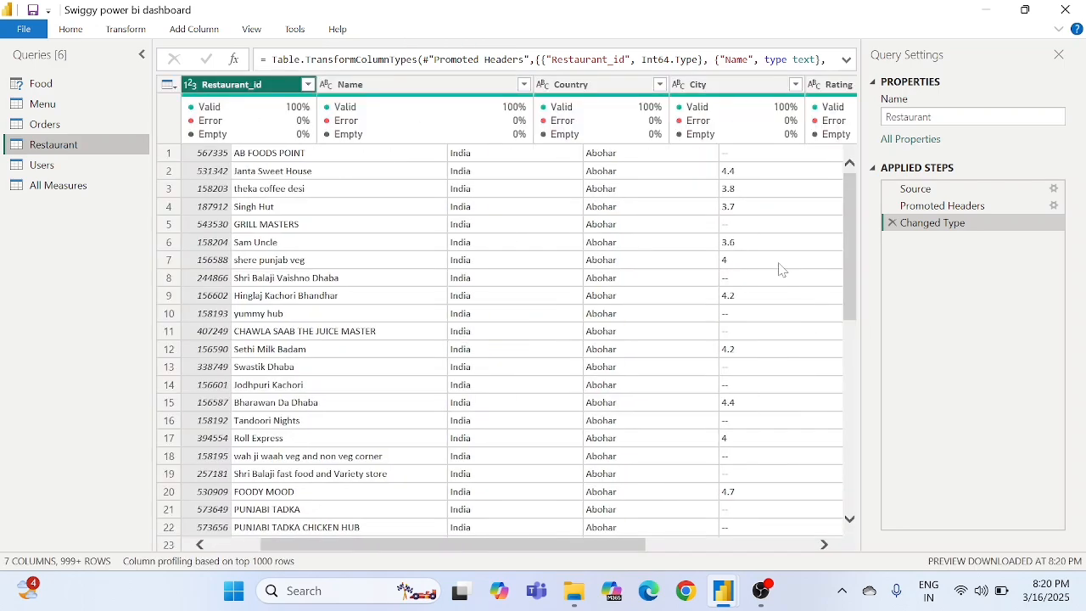
scroll(779, 270, right, 3)
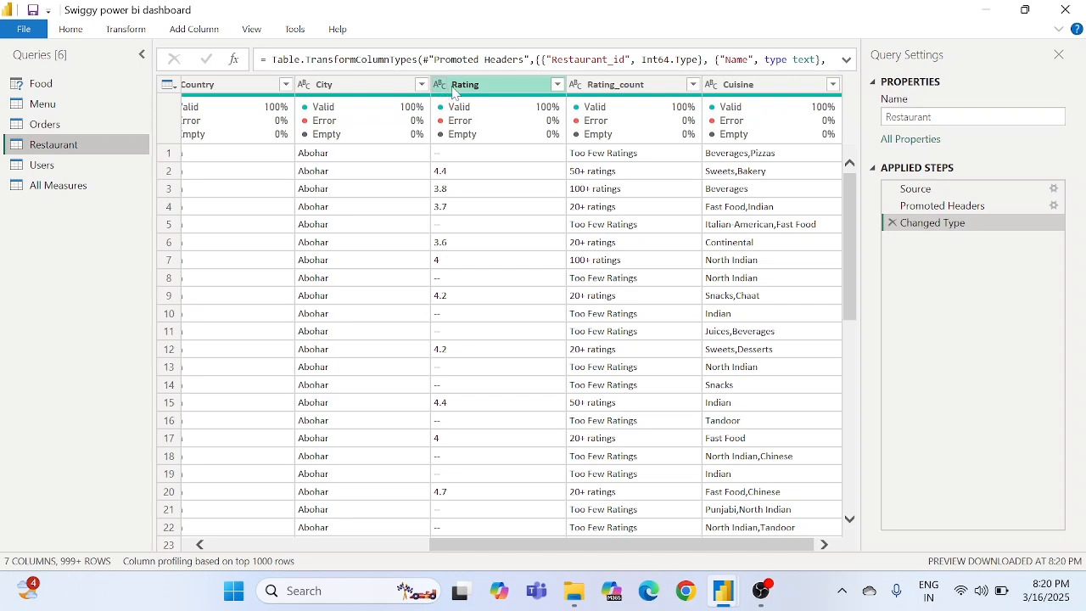
scroll(509, 214, down, 3)
scroll(509, 214, up, 3)
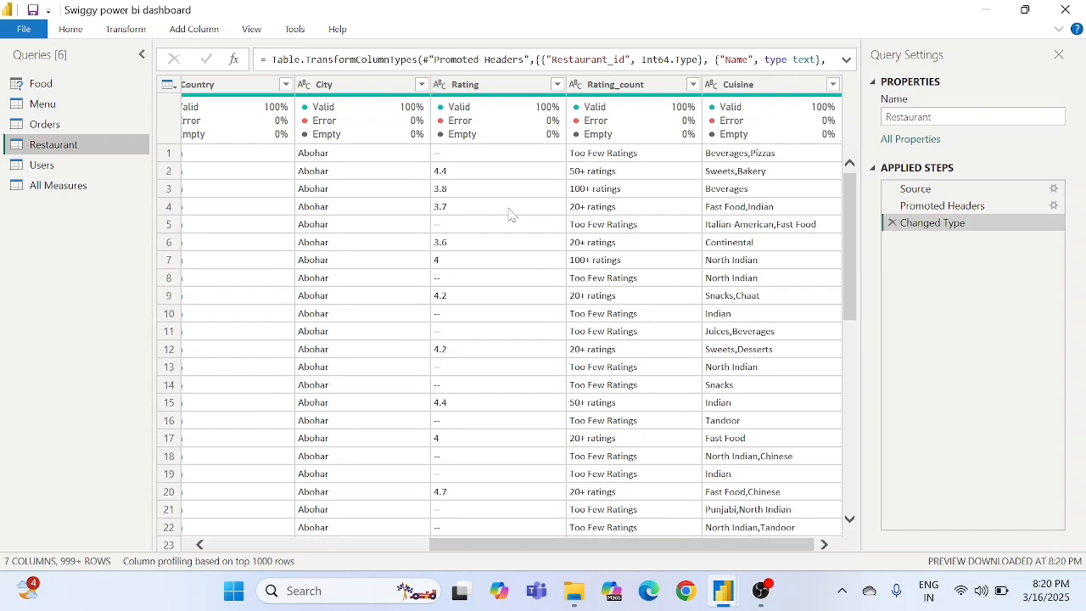
click(443, 153)
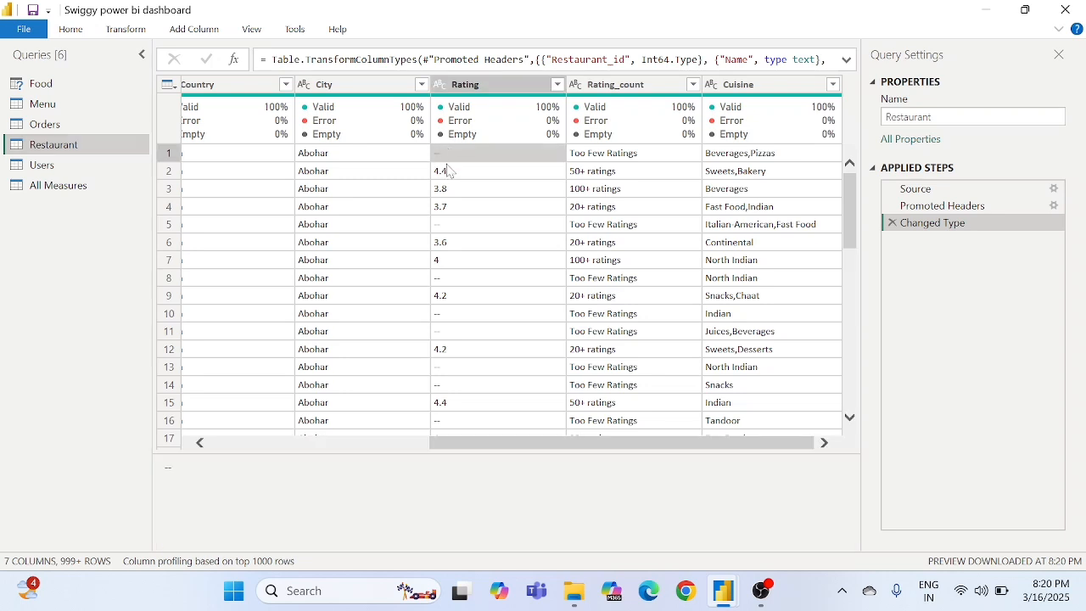
click(445, 227)
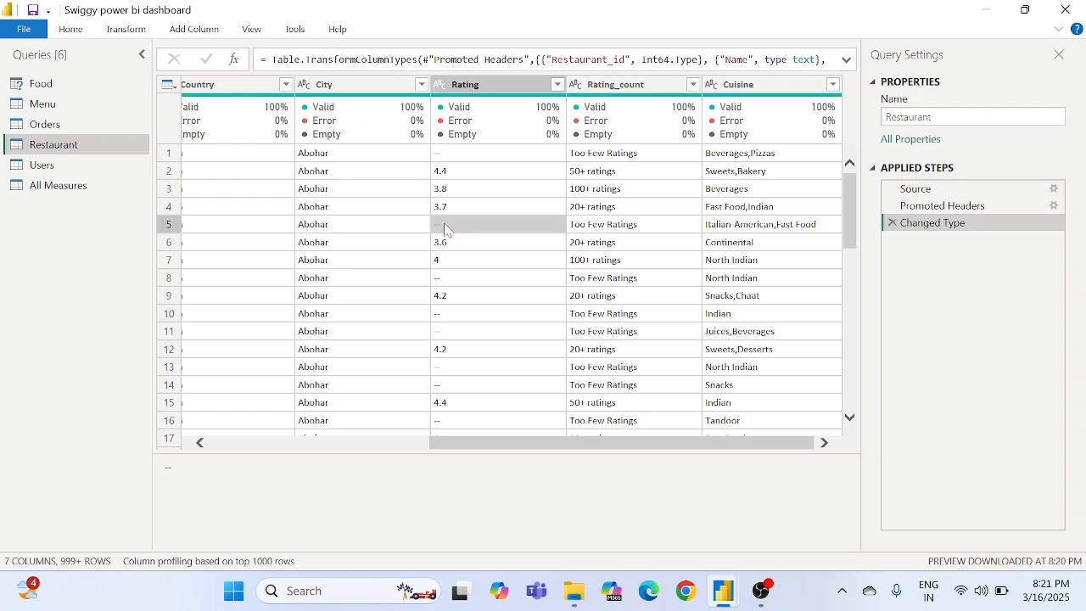
- Inspect the "--" placeholder entries in the first rows of the Rating column
click(447, 146)
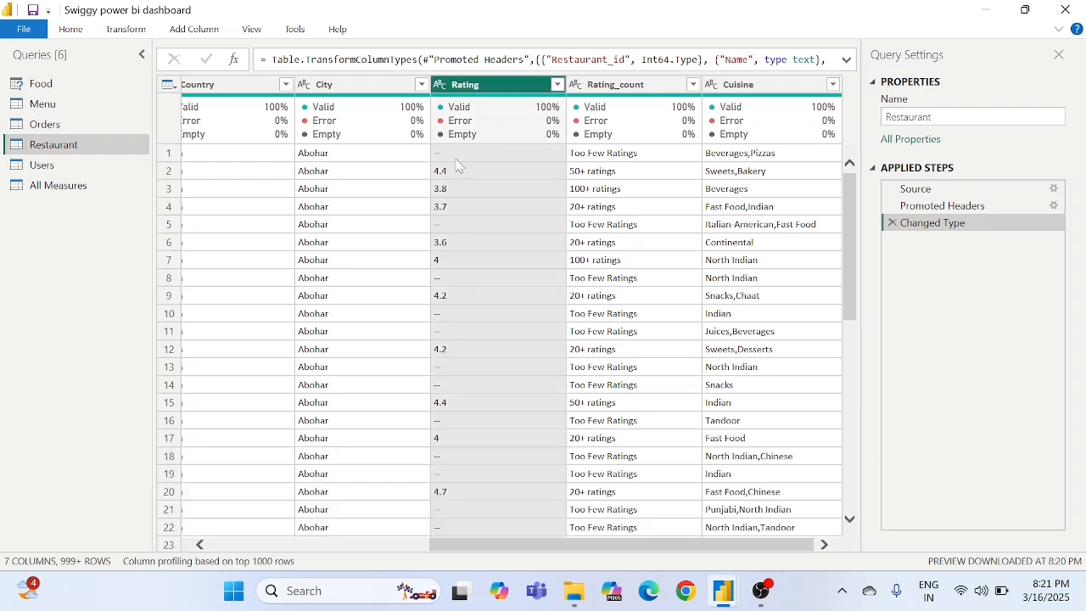
click(453, 154)
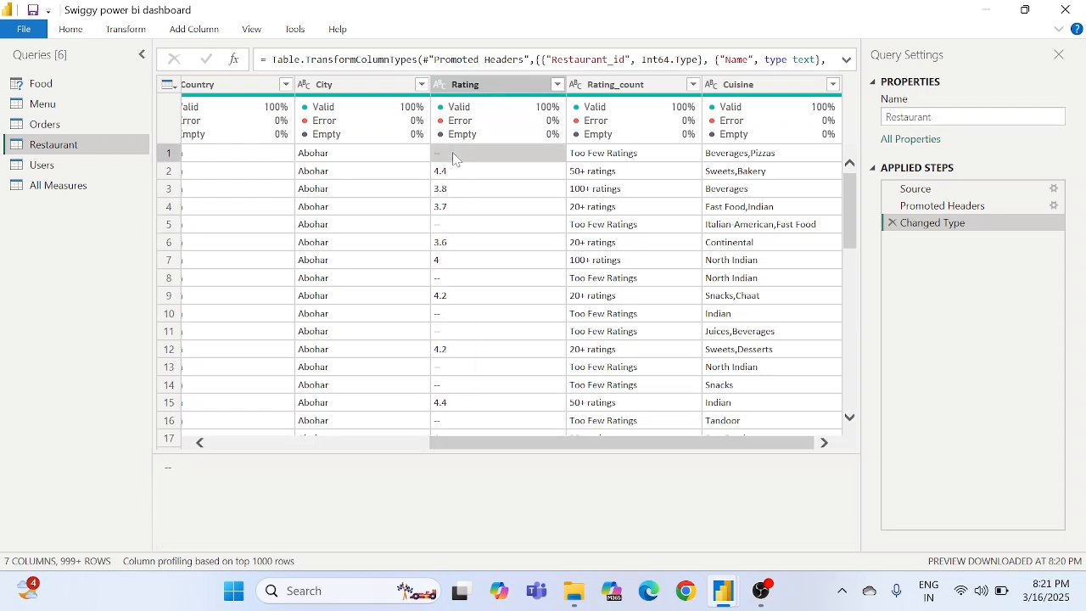
click(442, 229)
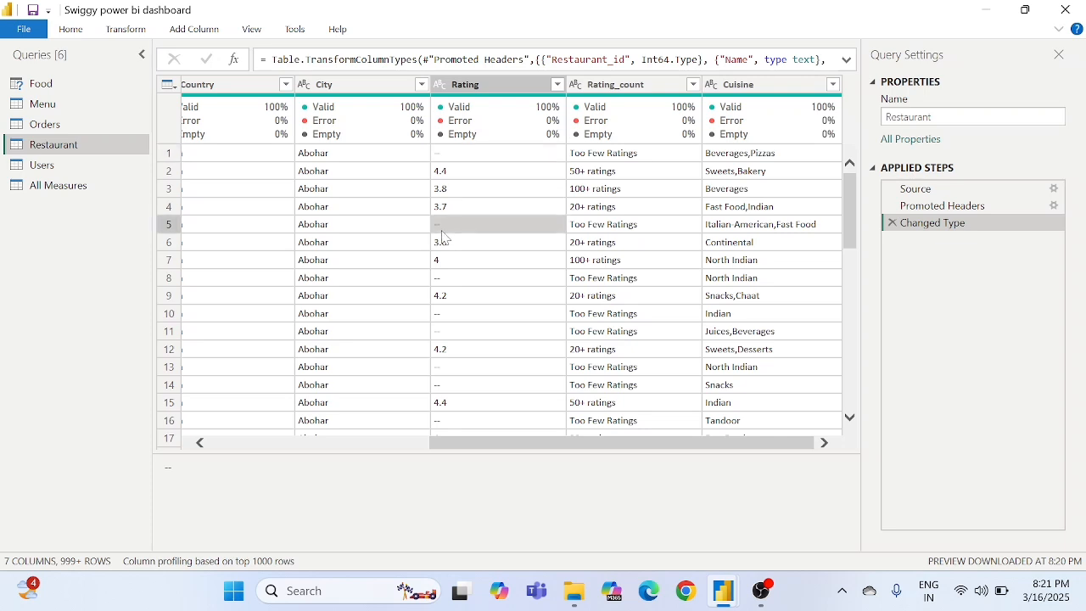
click(439, 279)
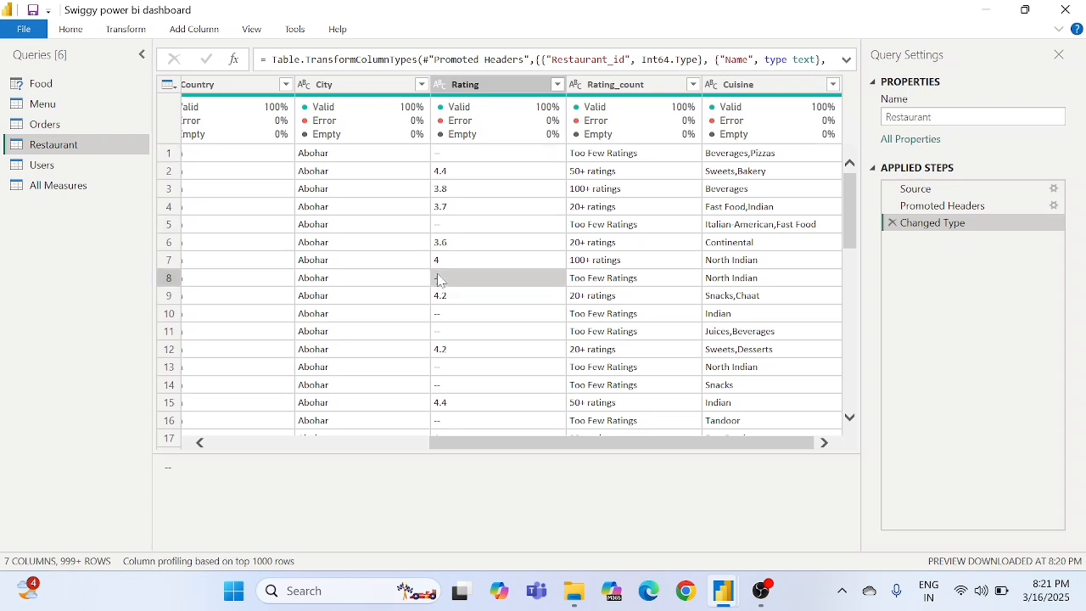
click(448, 231)
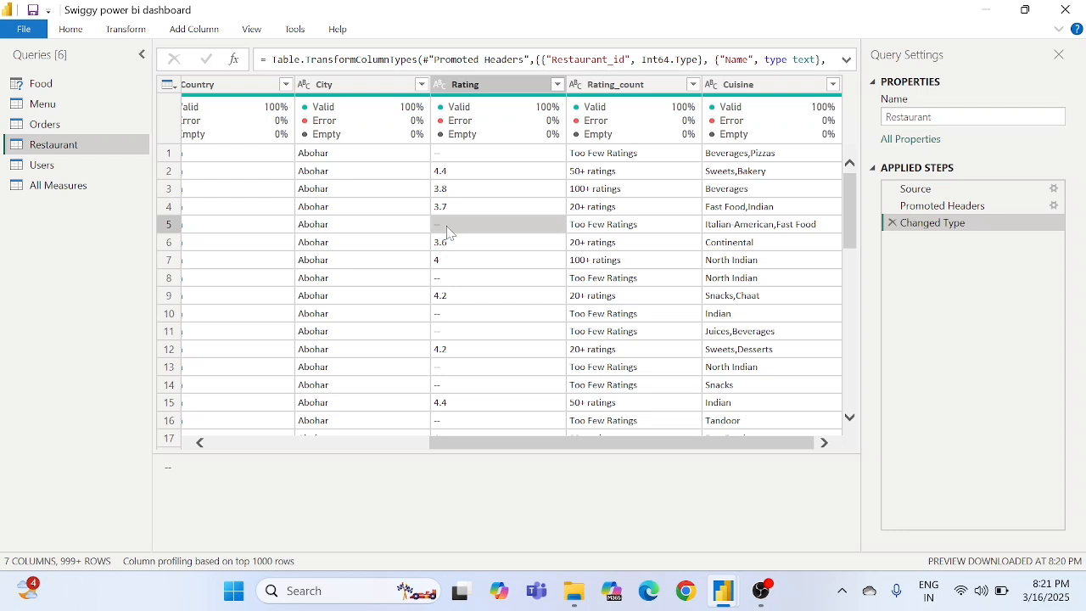
click(440, 158)
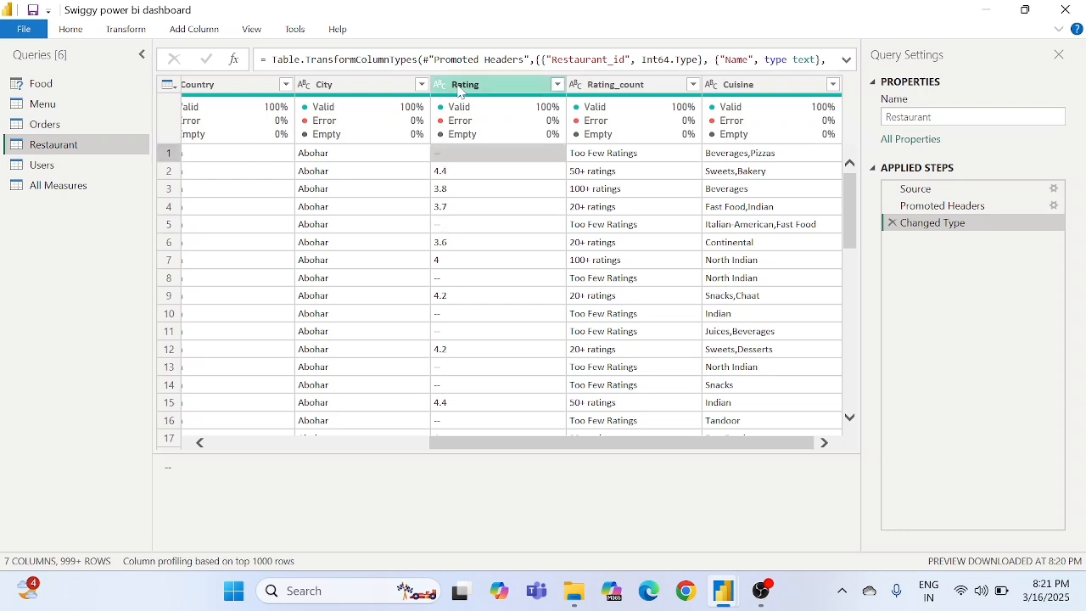
- Replace every "--" value in the Rating column with 0
mouse_move(467, 140)
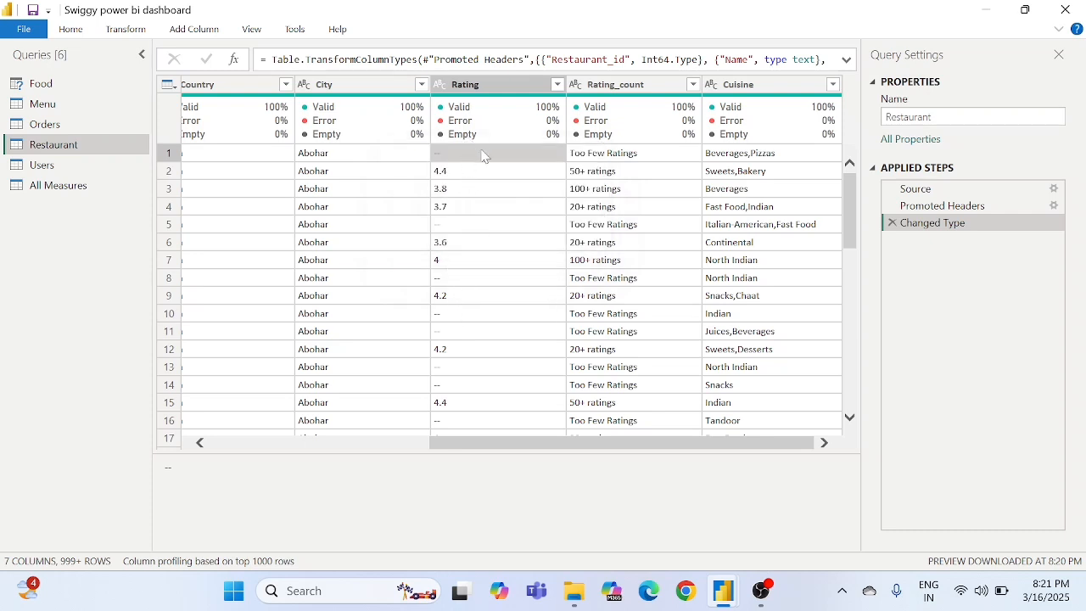
click(491, 92)
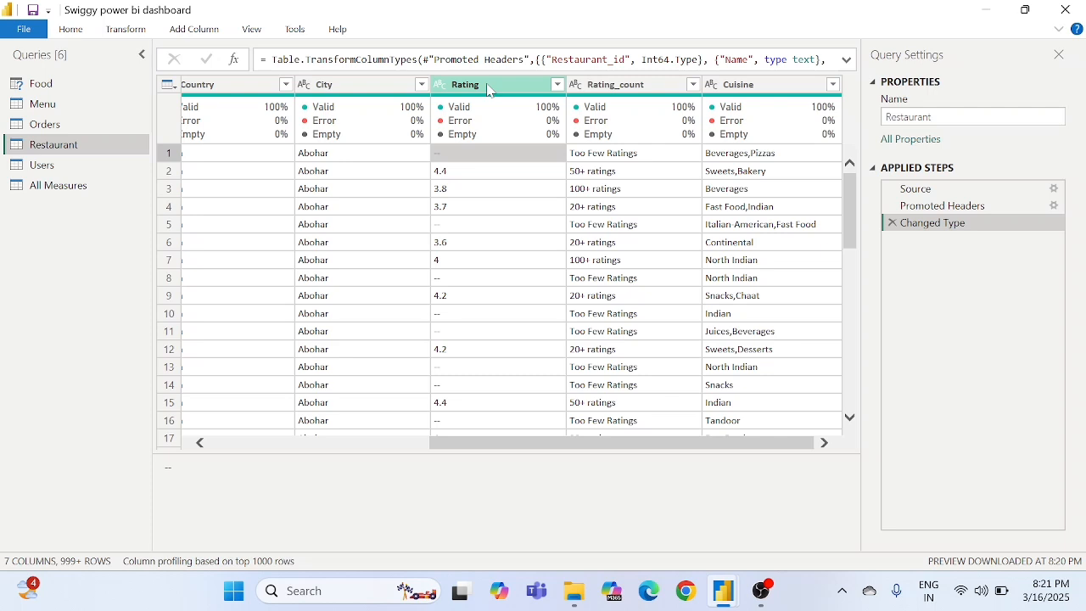
right_click(487, 90)
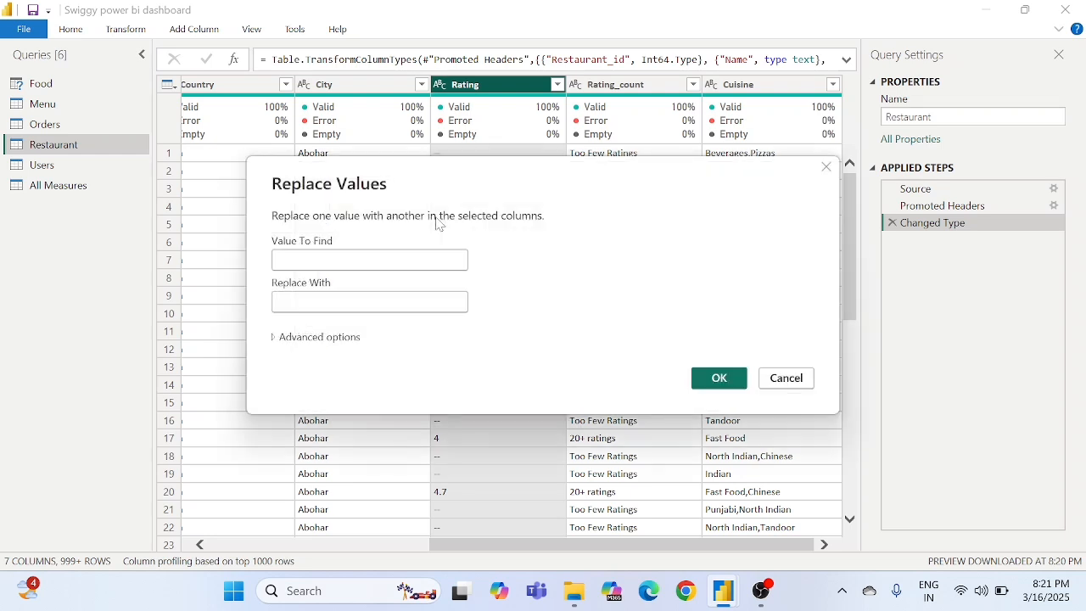
text(--)
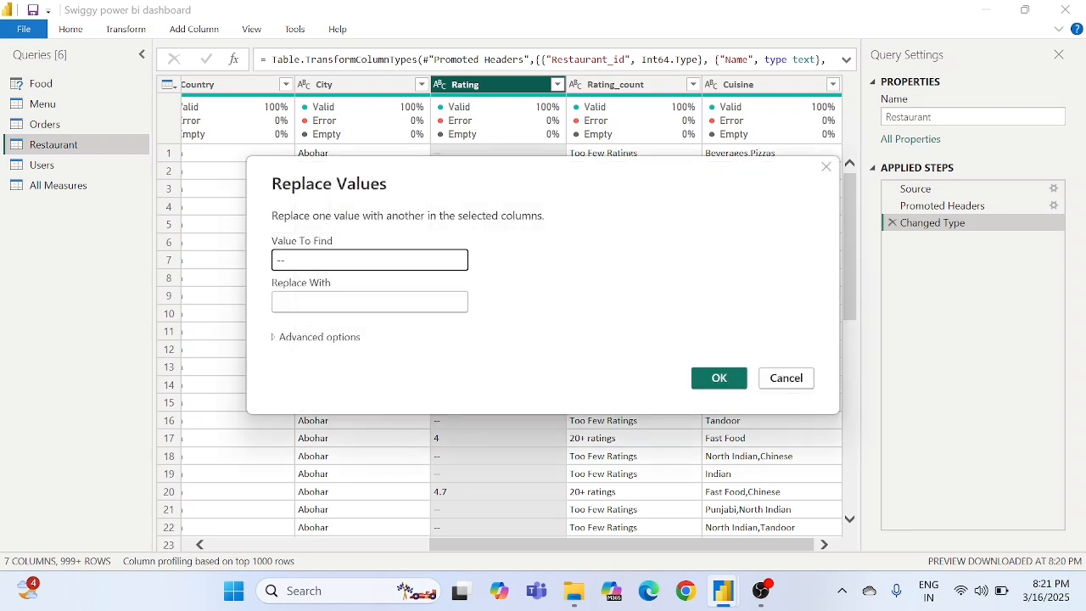
click(369, 302)
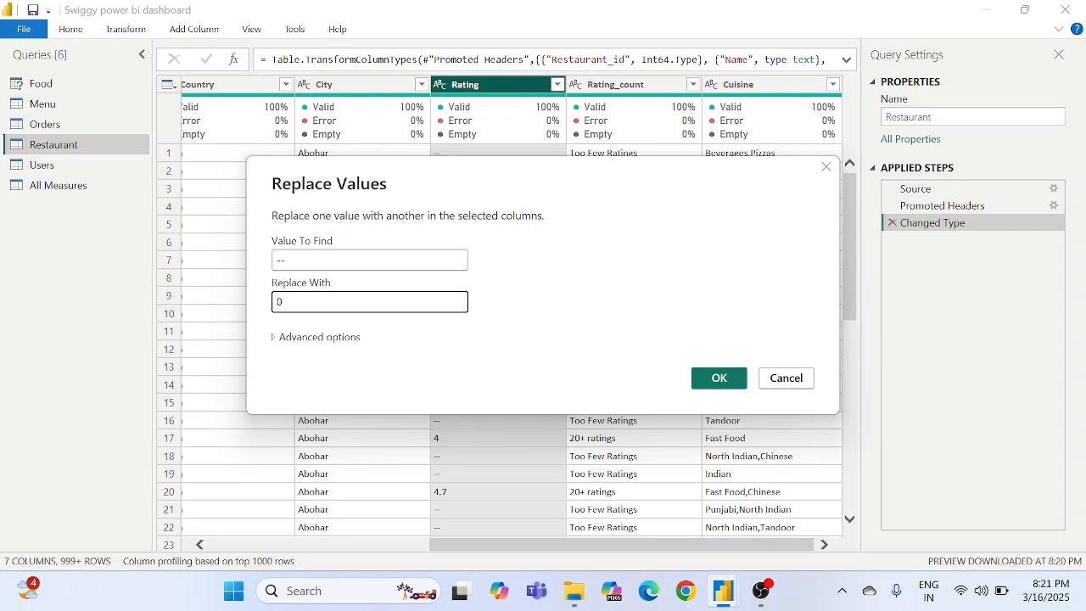
click(718, 378)
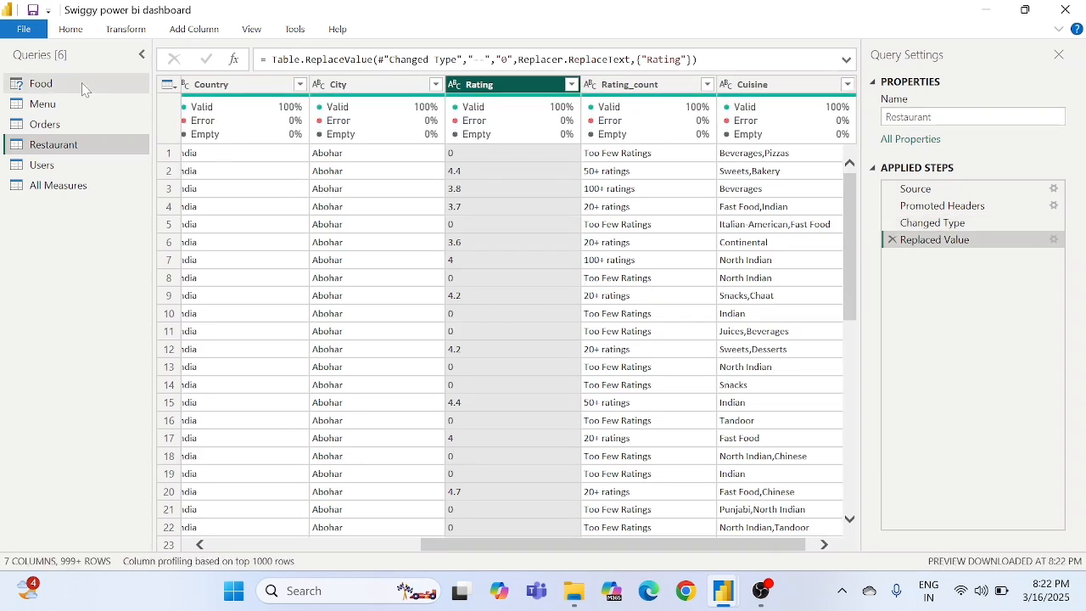
- Run Detect Data Type on the zero-filled Rating column, and close and apply the query changes to the report
click(26, 29)
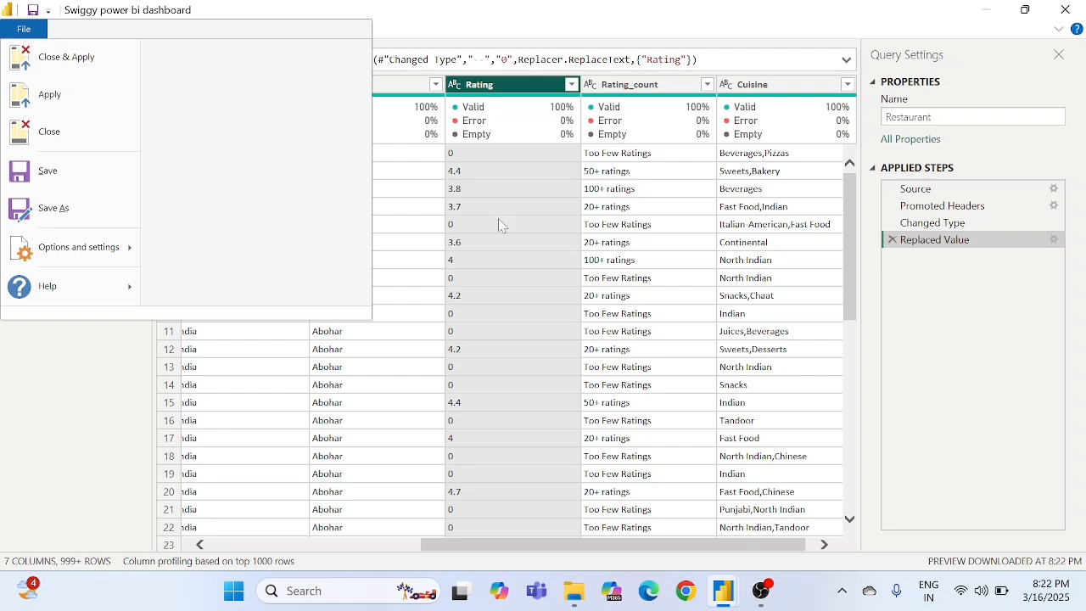
click(529, 220)
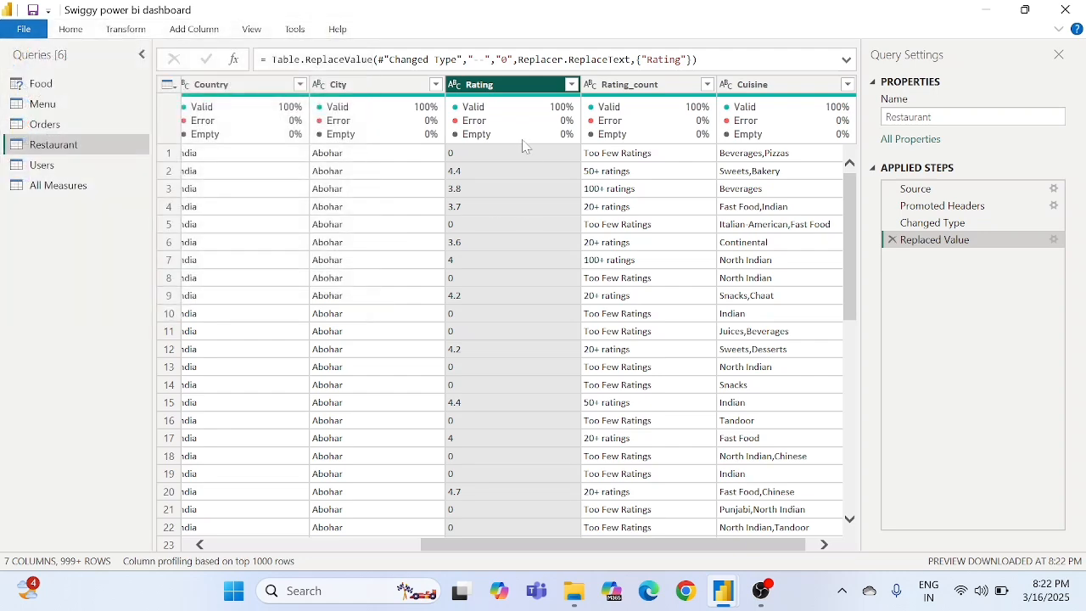
click(122, 30)
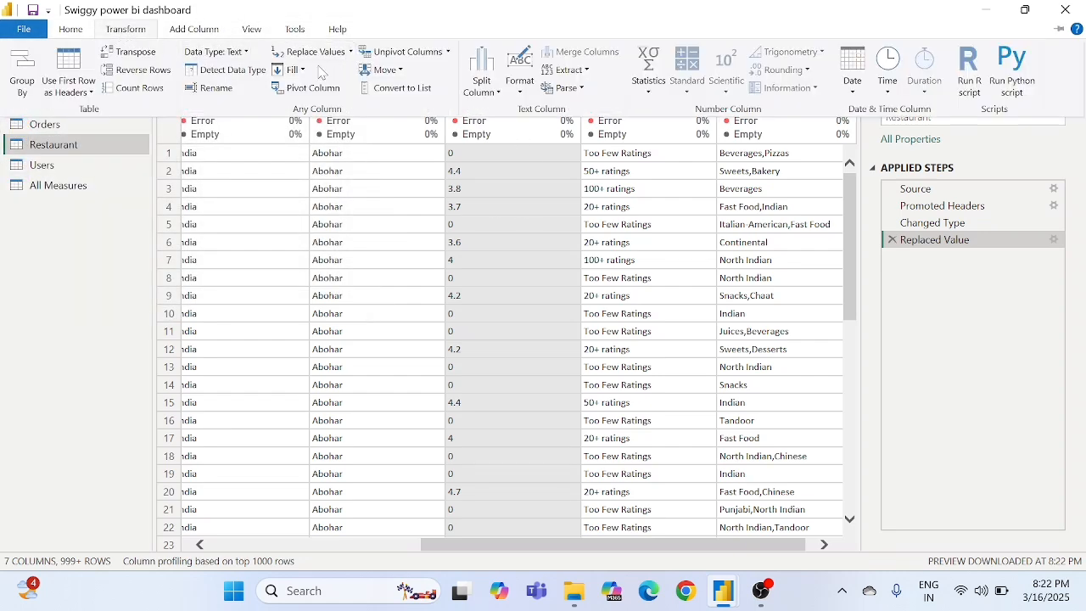
click(227, 75)
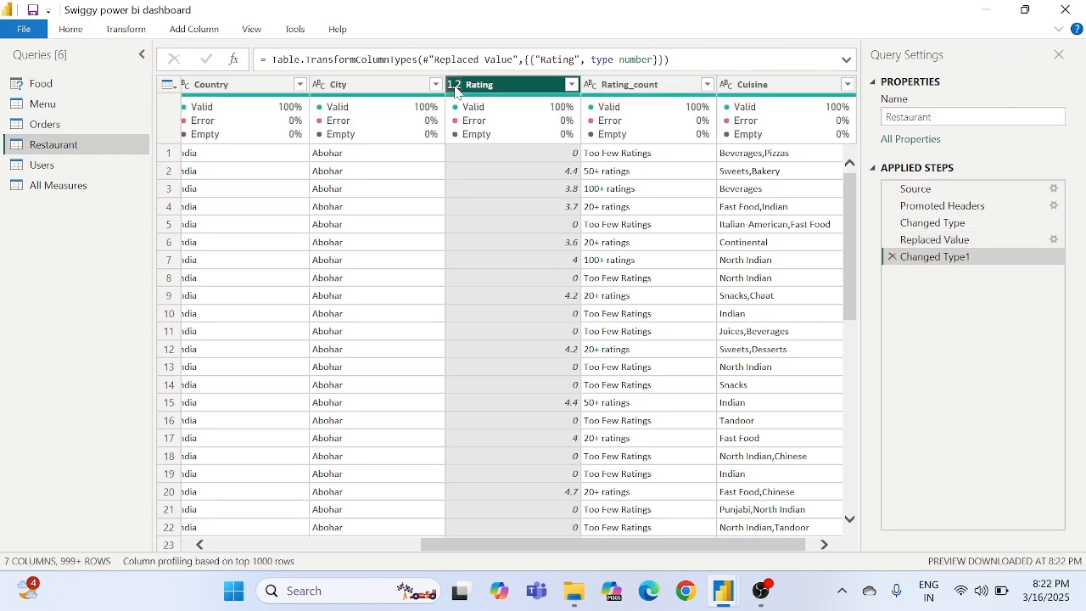
click(32, 31)
click(64, 58)
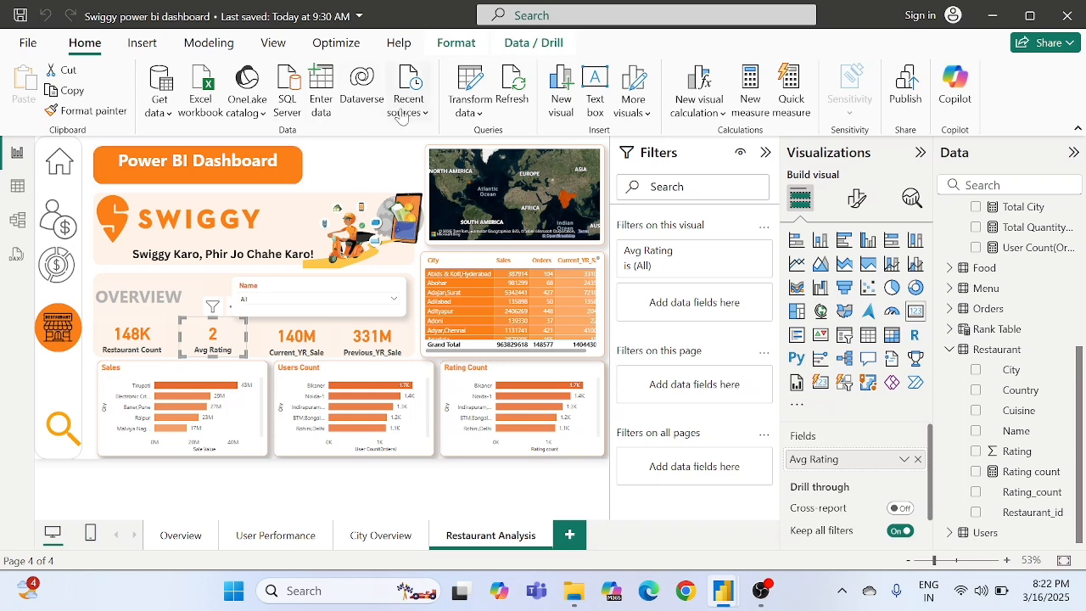
- Reopen the Restaurant query in Power Query Editor and delete its Changed Type1 and Replaced Value steps
click(467, 85)
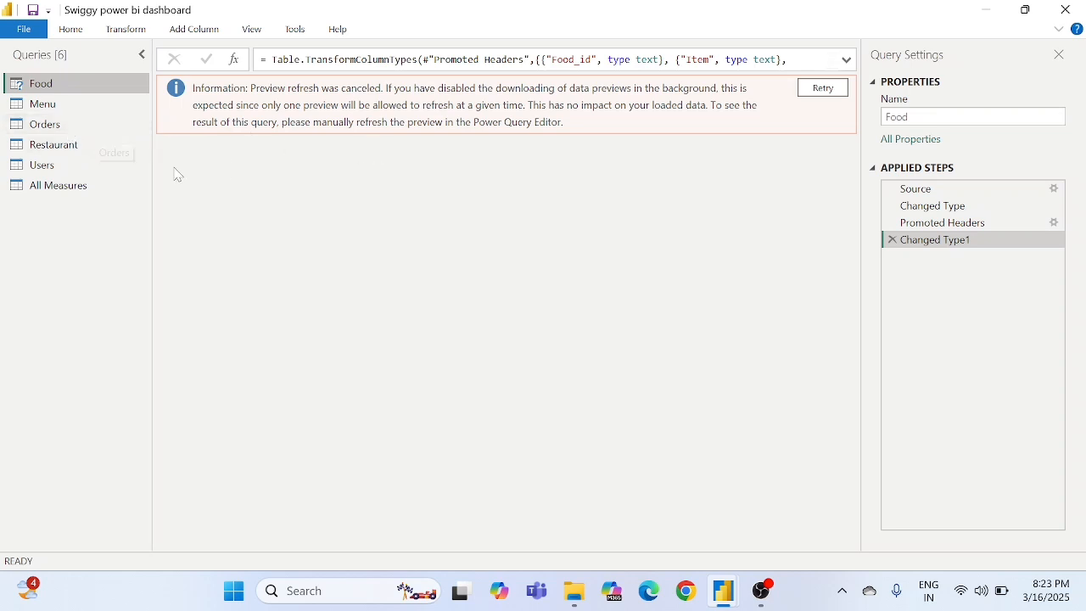
click(56, 147)
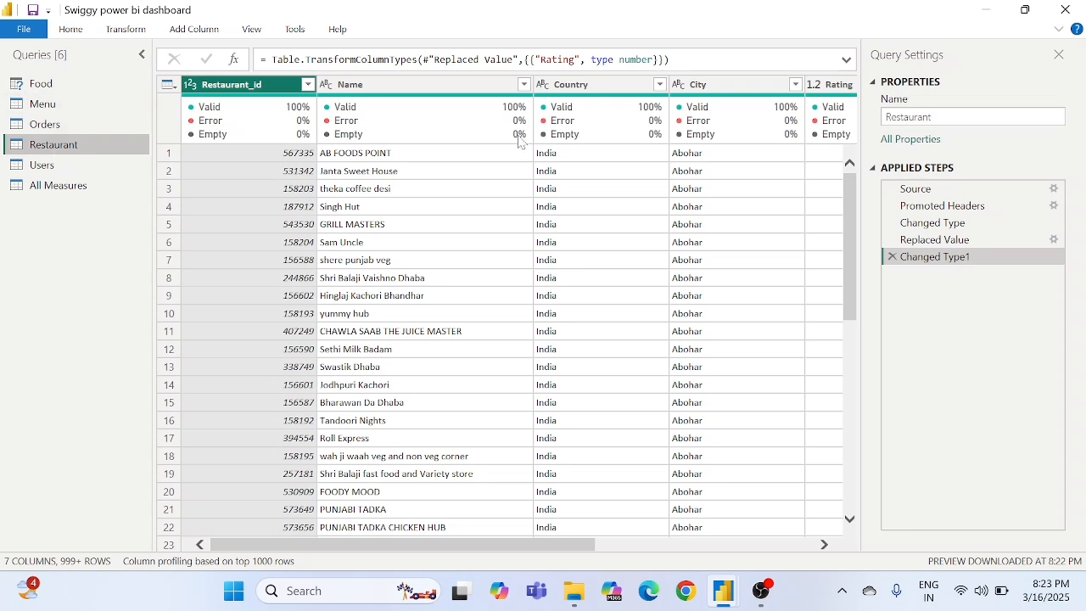
scroll(681, 194, right, 5)
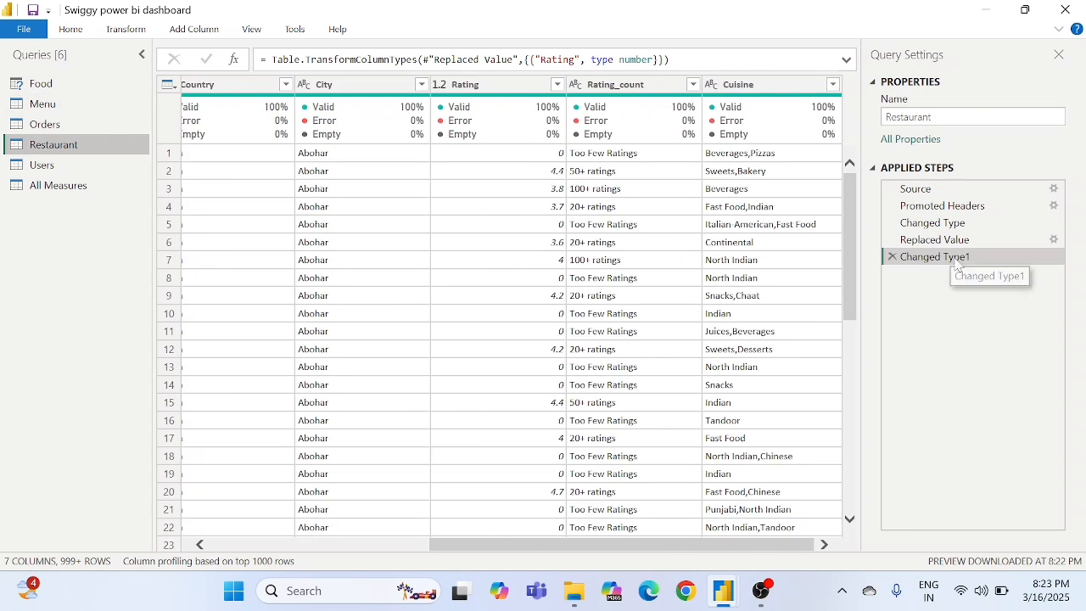
click(892, 257)
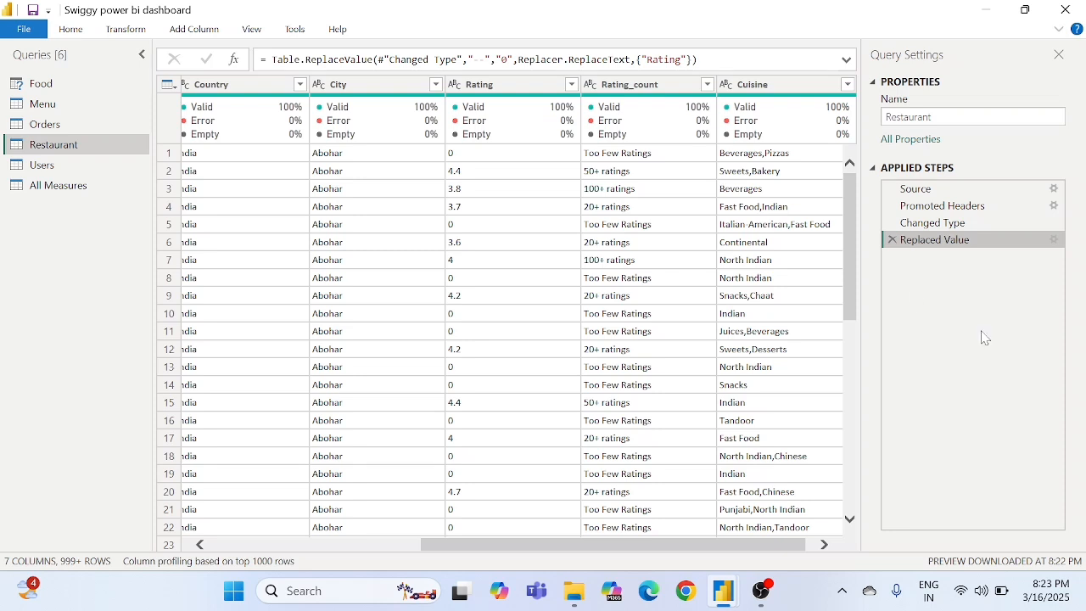
click(892, 240)
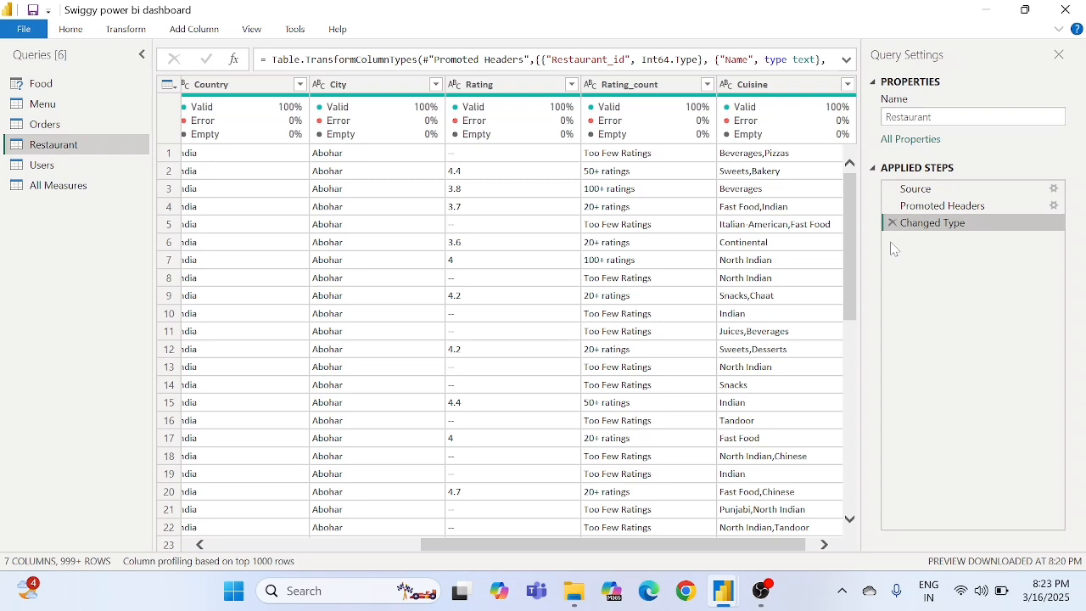
- Replace every "--" value in the Rating column with null
click(487, 88)
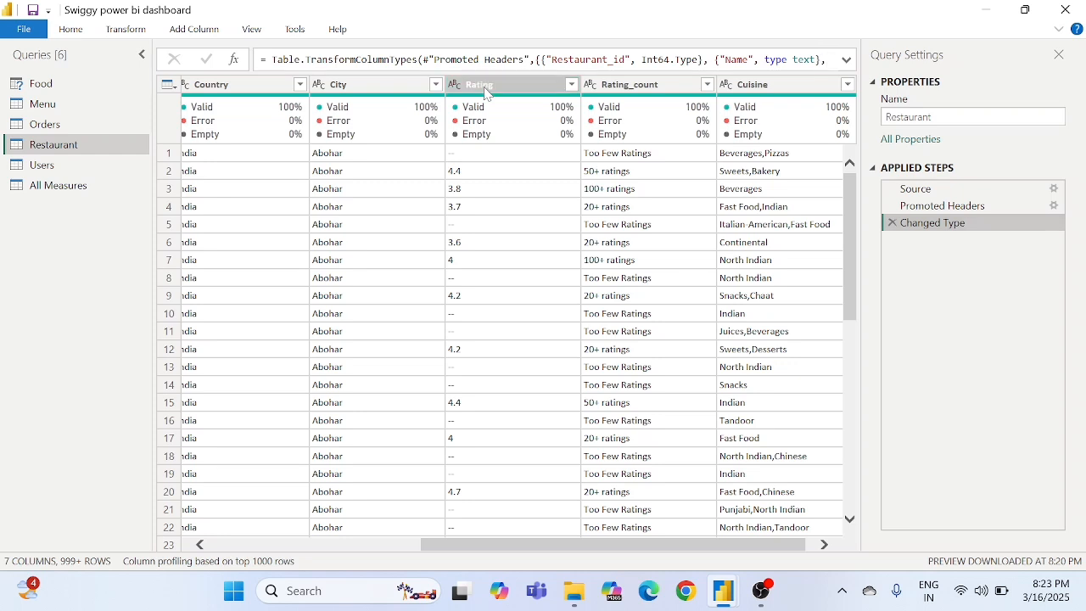
right_click(486, 91)
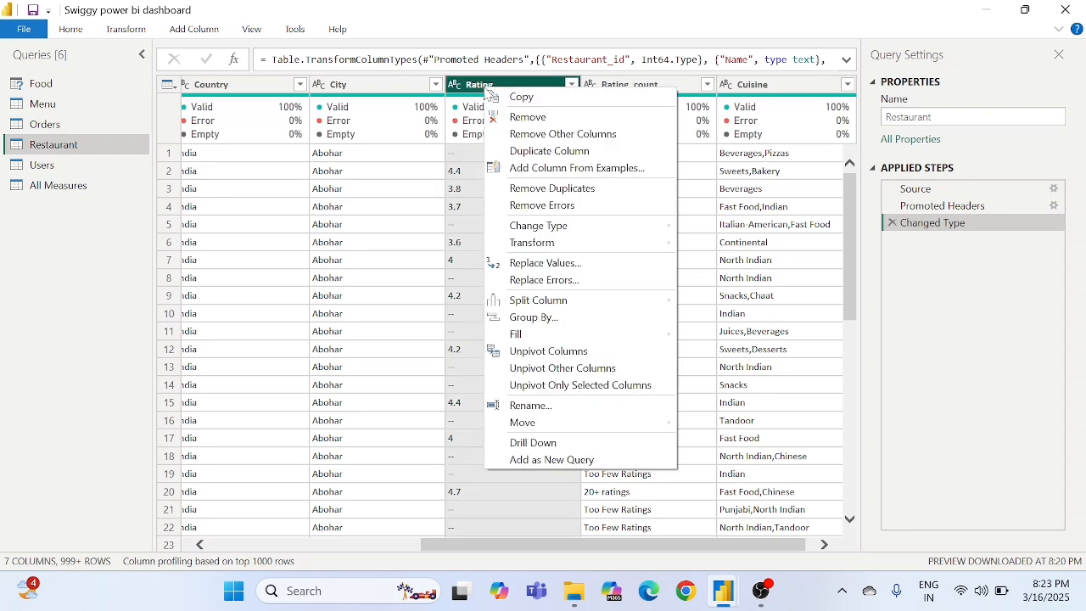
click(566, 266)
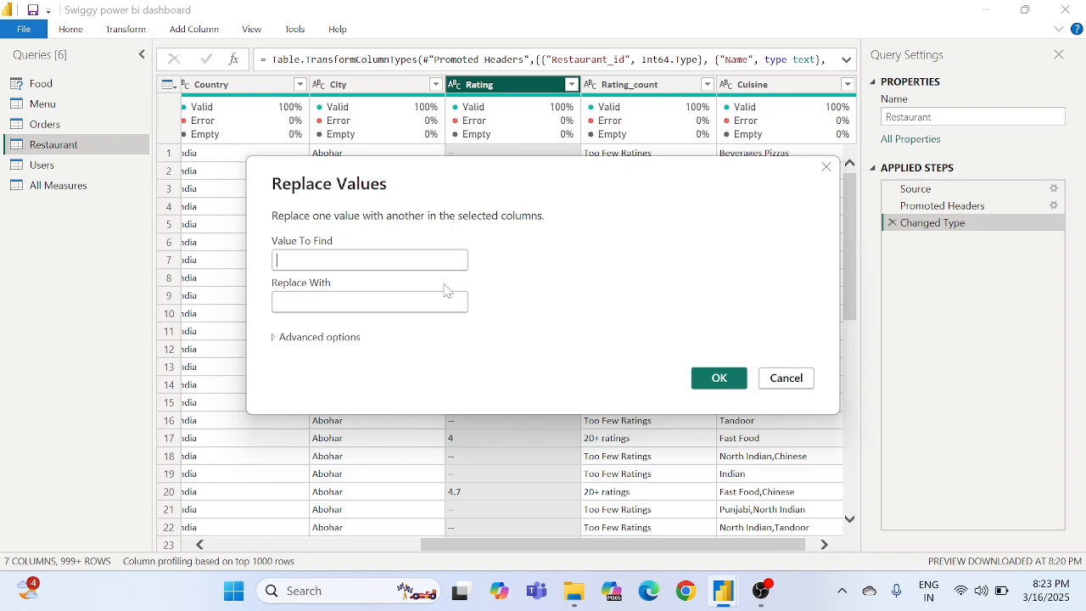
text(--)
text(null)
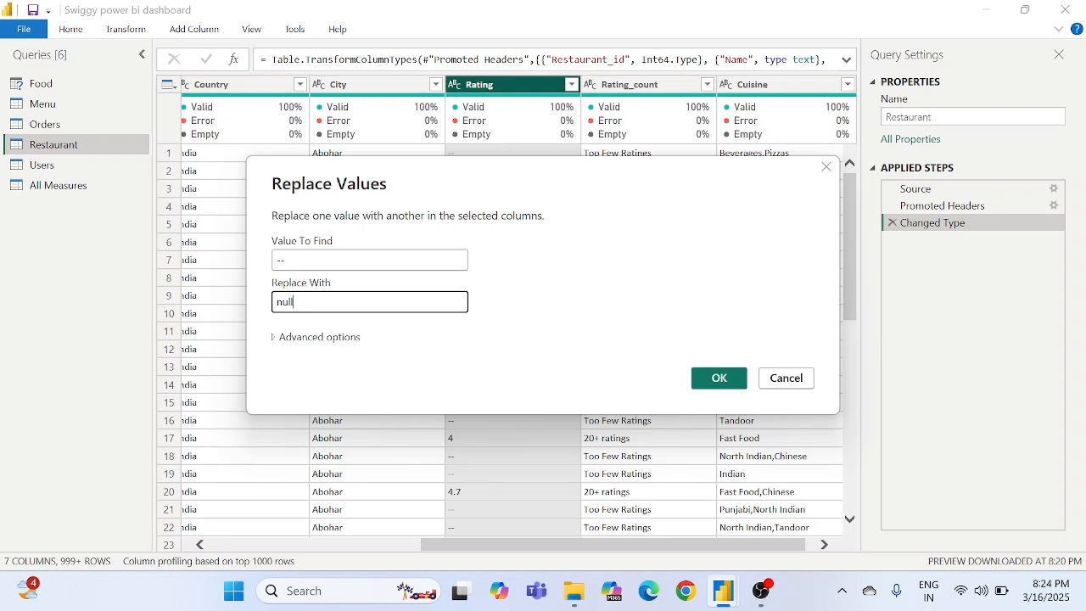
click(338, 260)
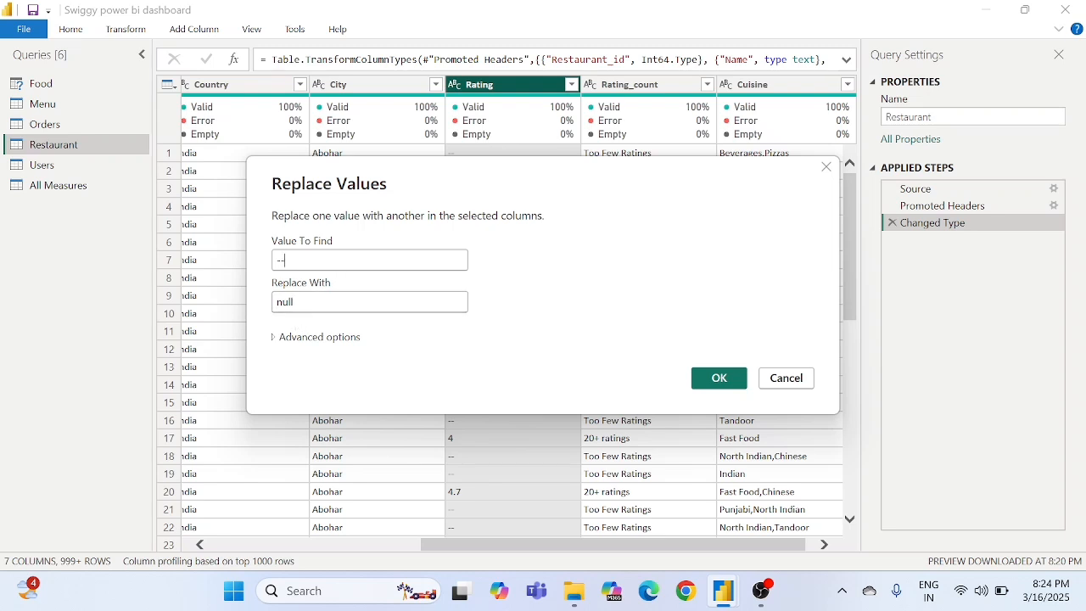
click(723, 382)
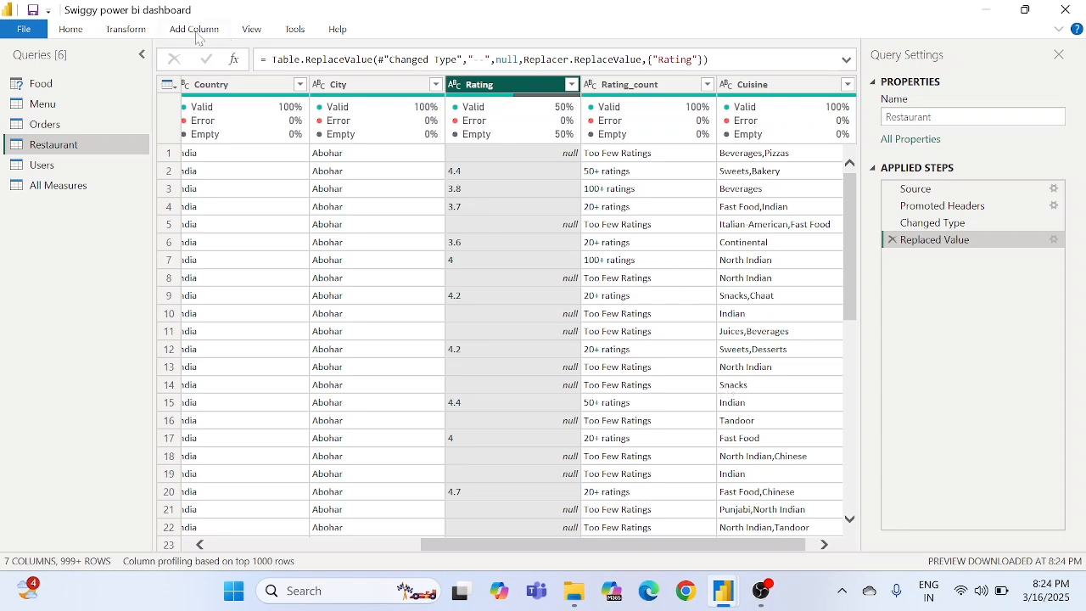
- Convert the Rating column to a number type with Detect Data Type, and close and apply the query changes
click(126, 29)
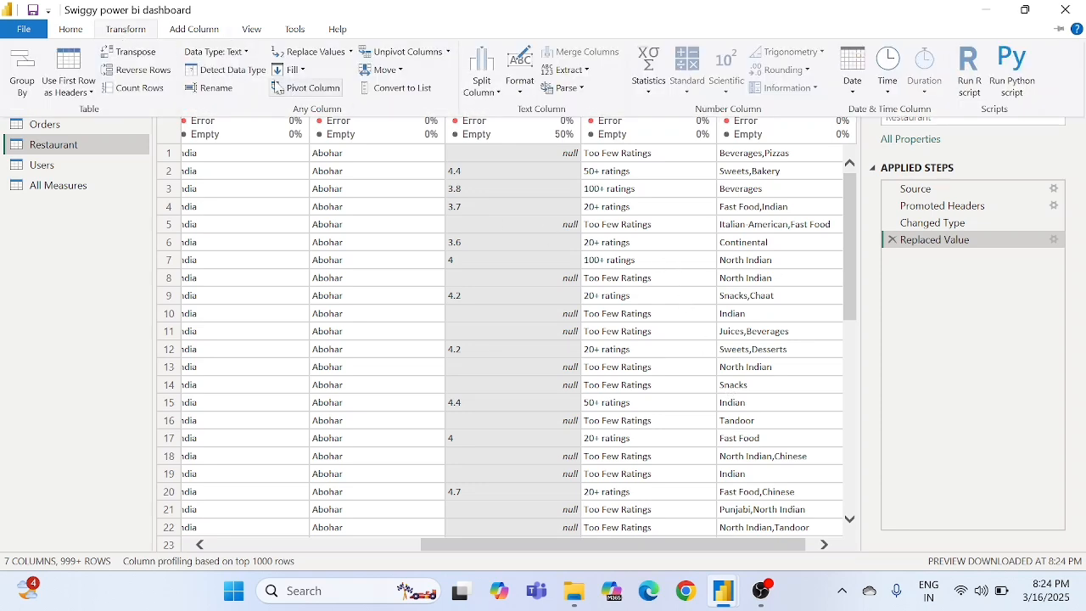
click(246, 73)
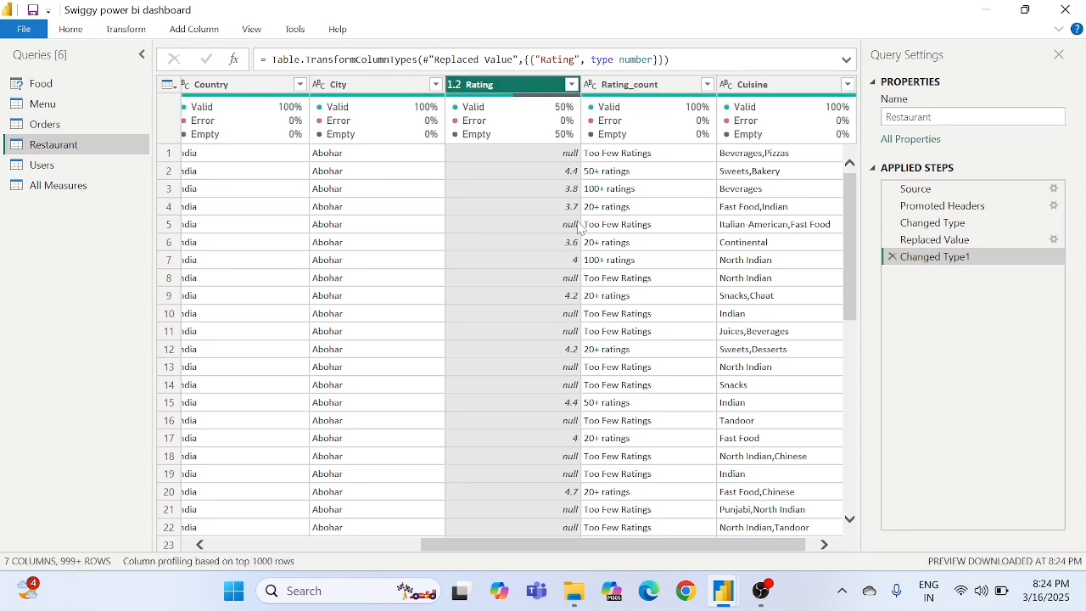
click(570, 172)
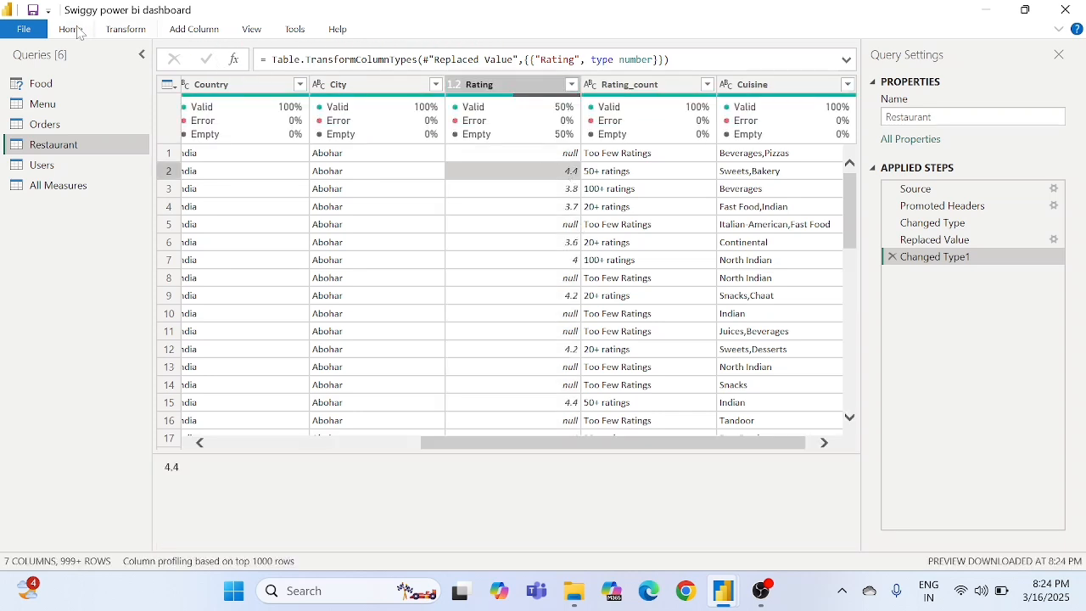
click(23, 29)
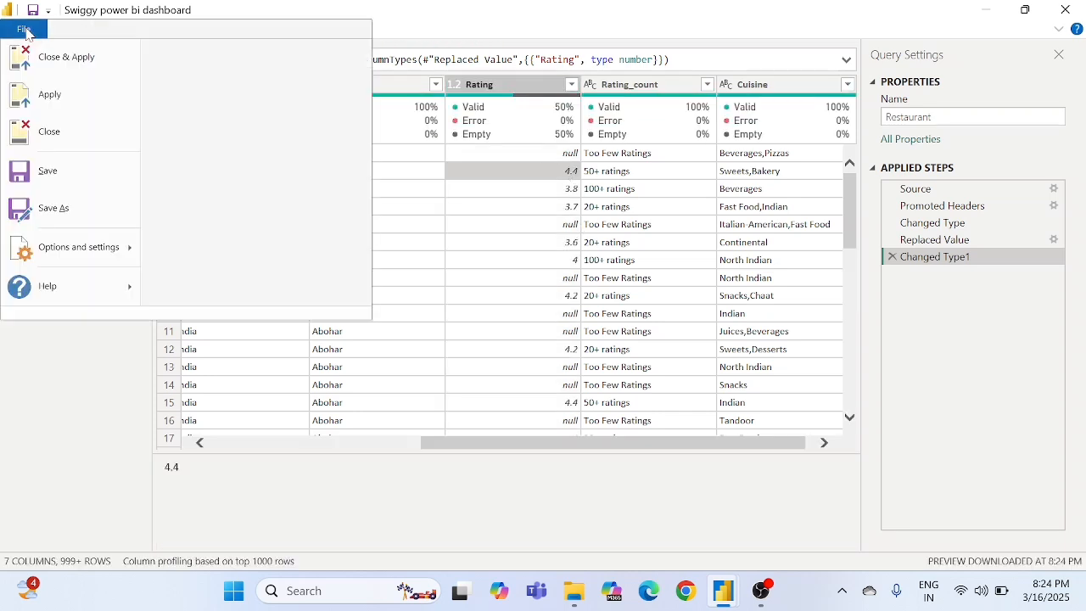
click(68, 60)
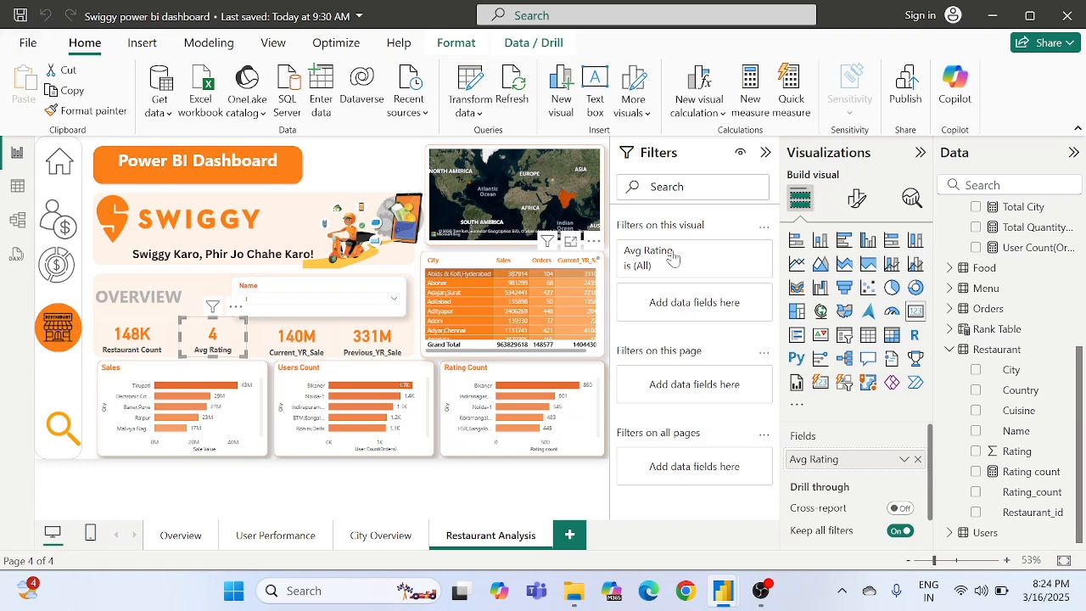
- Adjust the value decimal places of the Avg Rating card's callout value and reselect the card
click(857, 198)
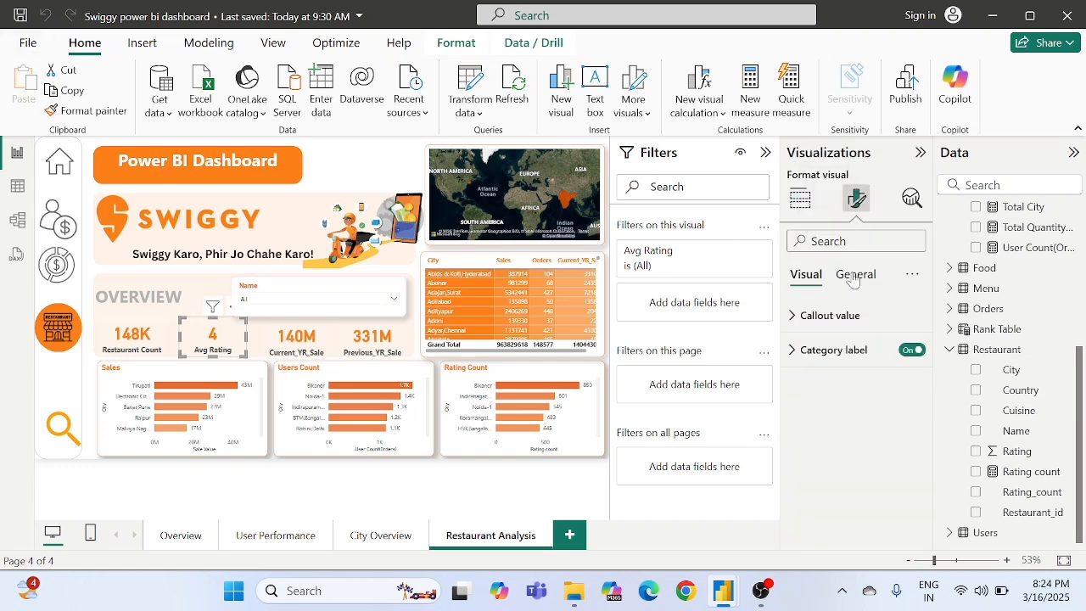
click(822, 318)
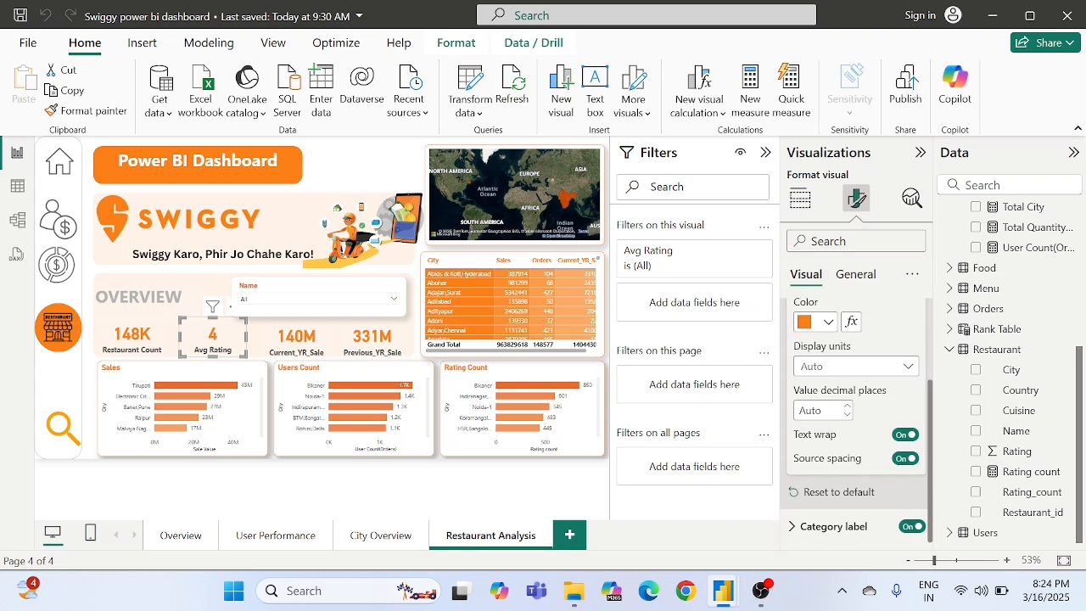
click(846, 409)
click(272, 424)
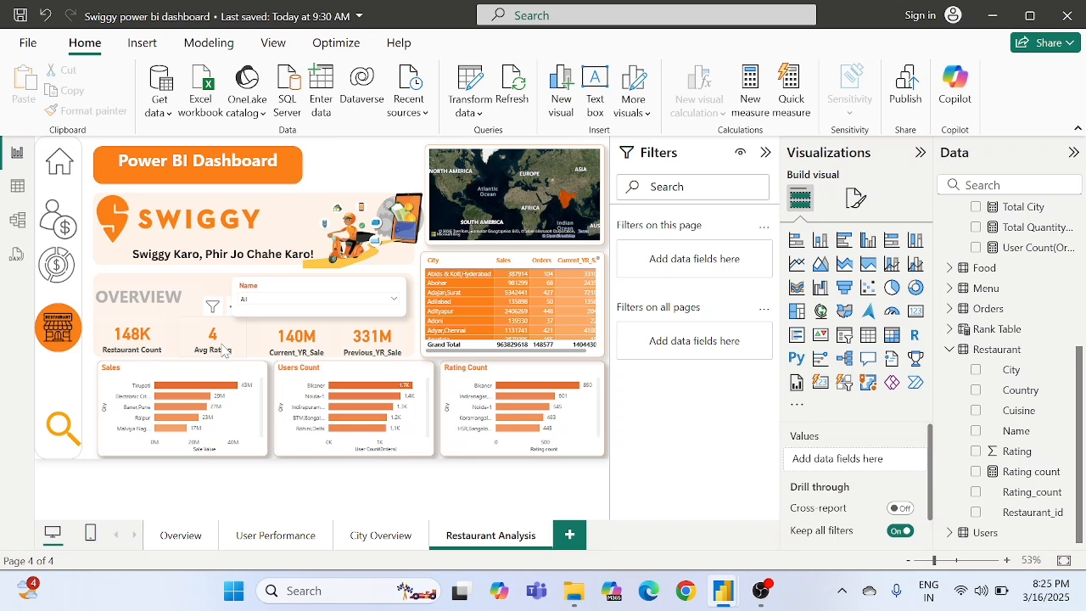
click(218, 347)
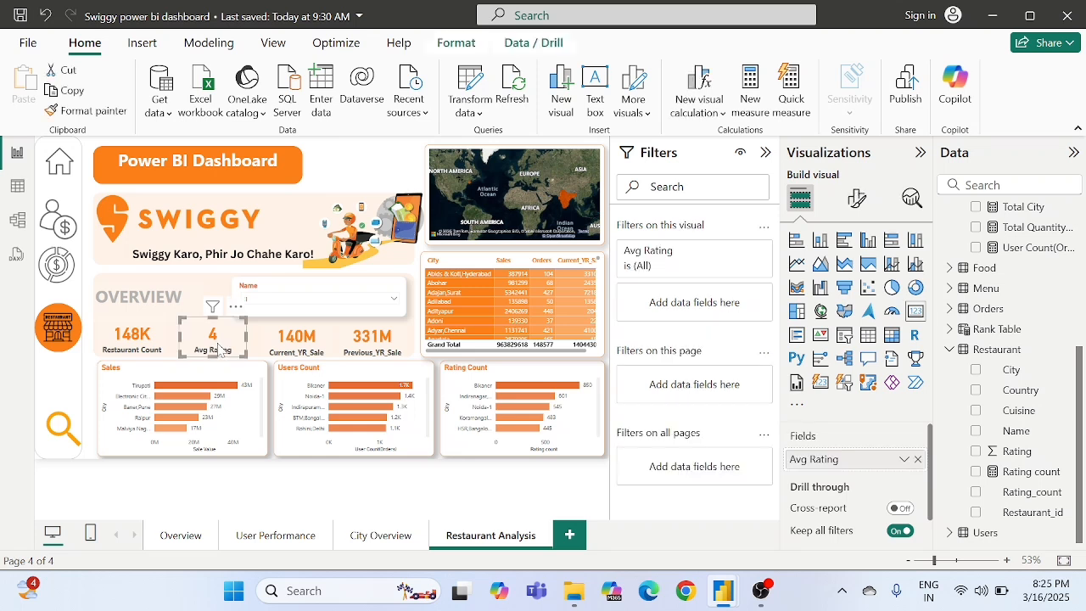
- Replace the Sales bar chart with an empty stacked column chart sized to fill the same space below the cards
click(273, 412)
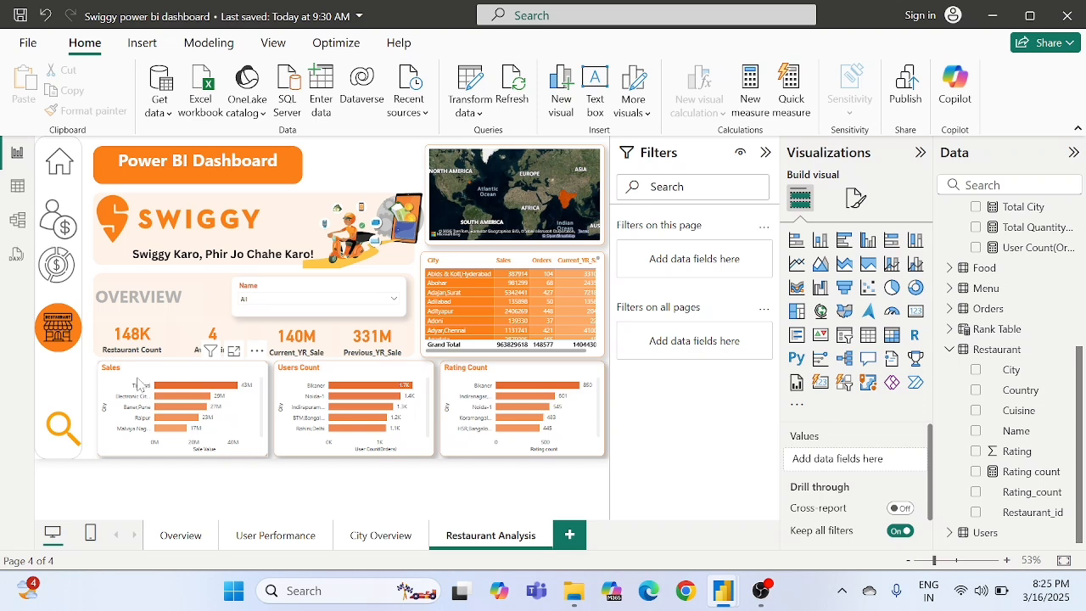
click(253, 413)
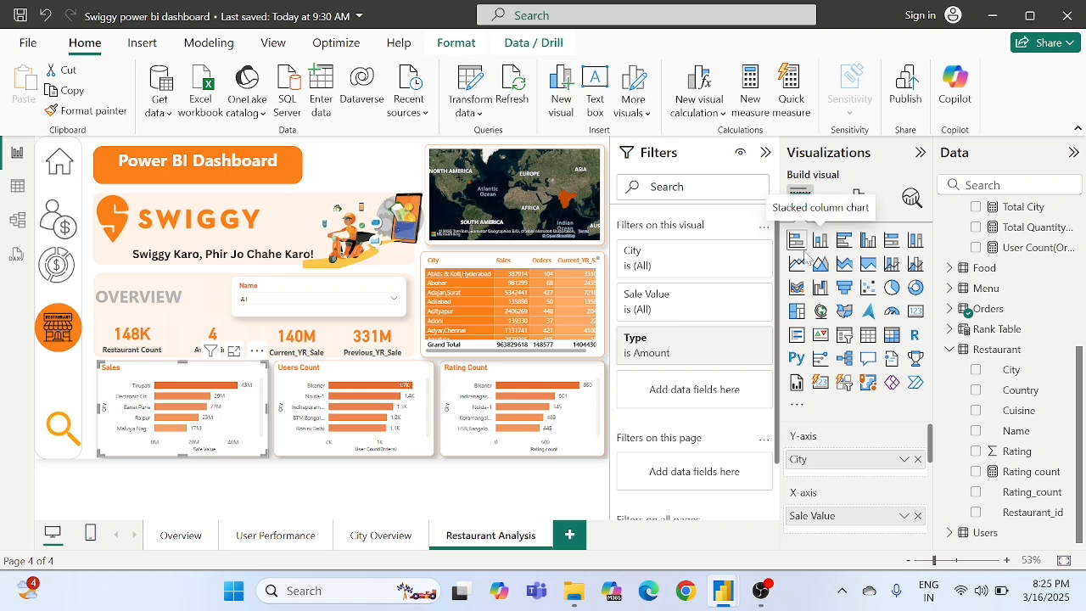
key(Delete)
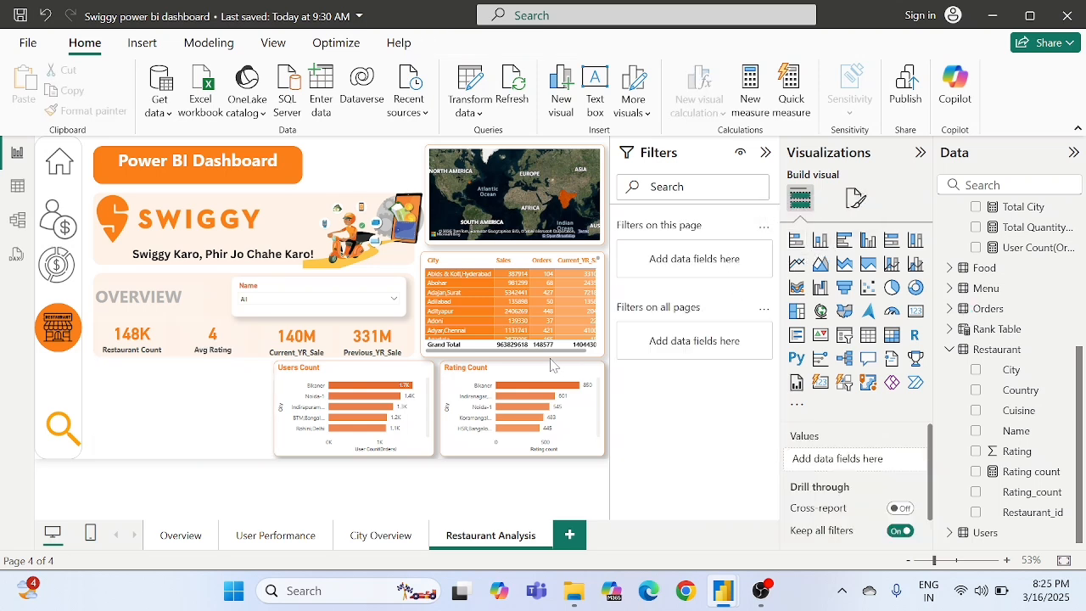
click(827, 247)
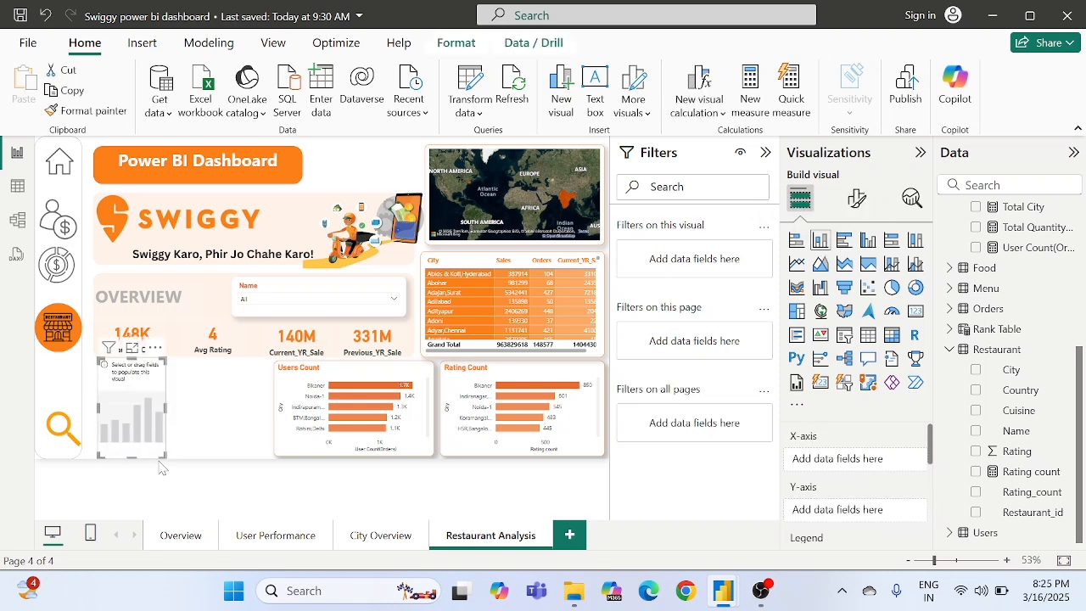
drag(167, 461, 268, 459)
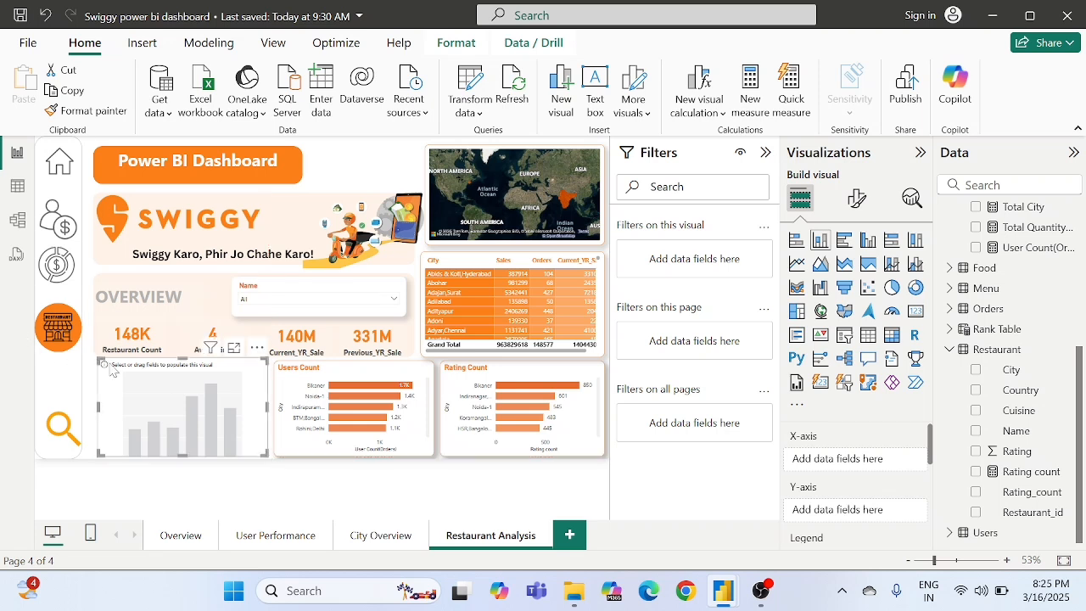
mouse_move(96, 360)
mouse_down()
mouse_move(97, 370)
mouse_move(90, 363)
mouse_up()
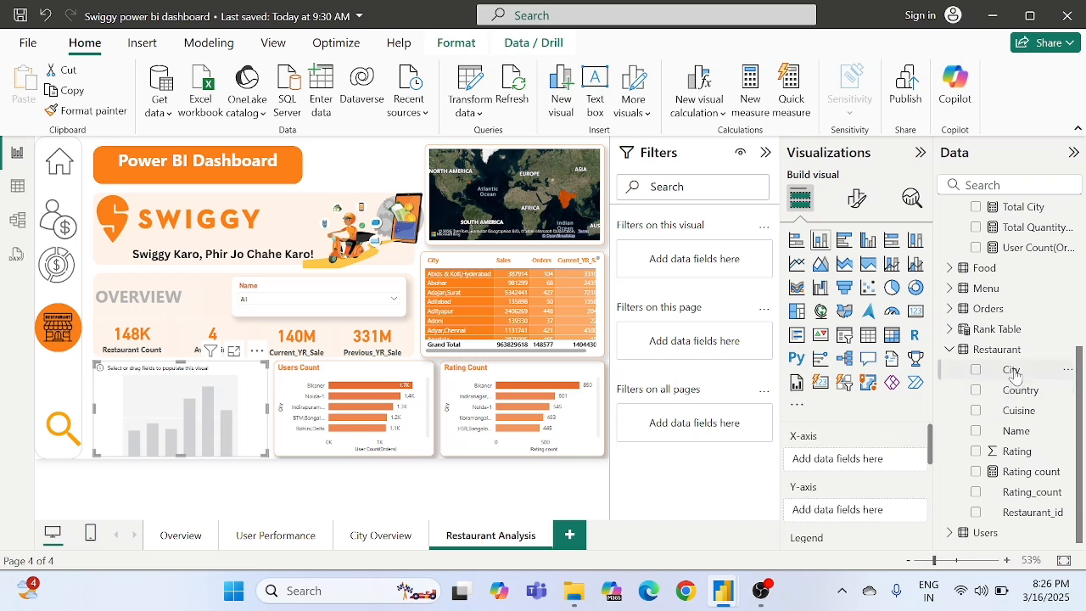
- Put the Restaurant table's City on the column chart's X-axis and the Restaurant Count measure on its Y-axis
drag(1010, 370, 840, 465)
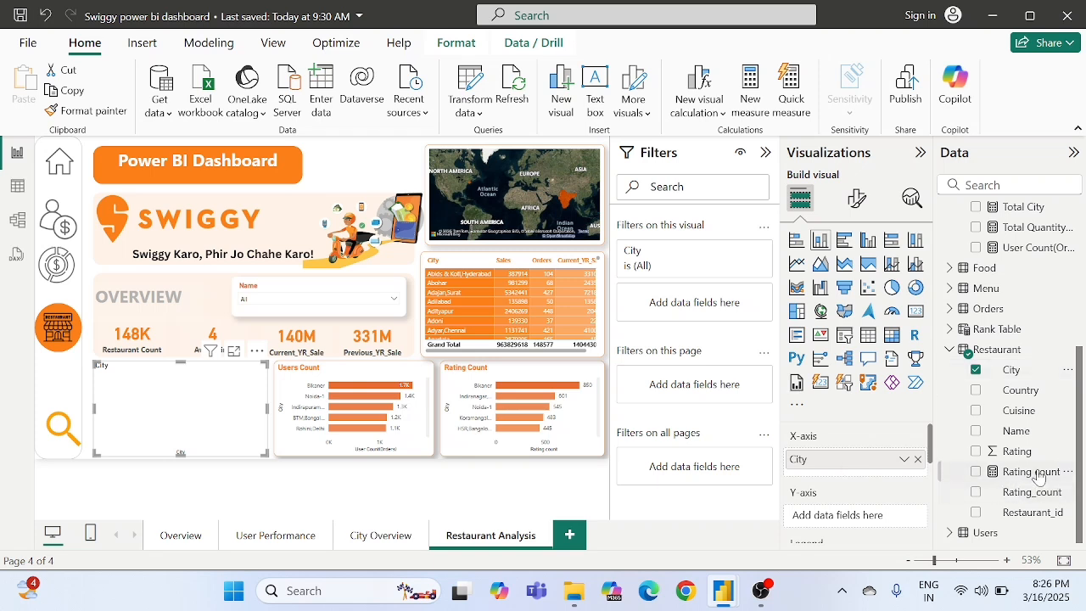
scroll(1021, 379, up, 3)
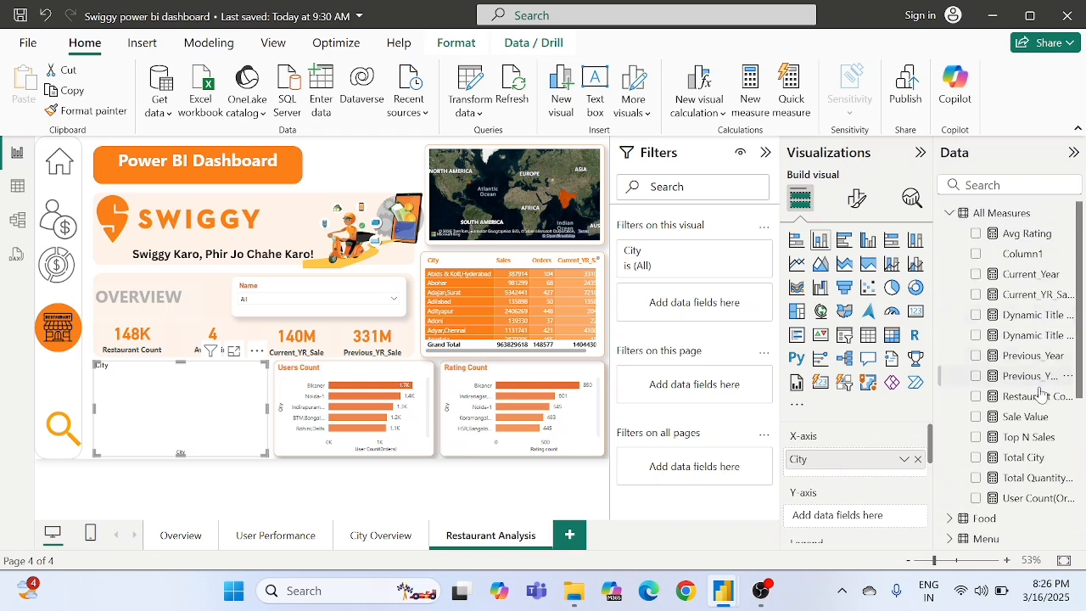
drag(1031, 397, 869, 515)
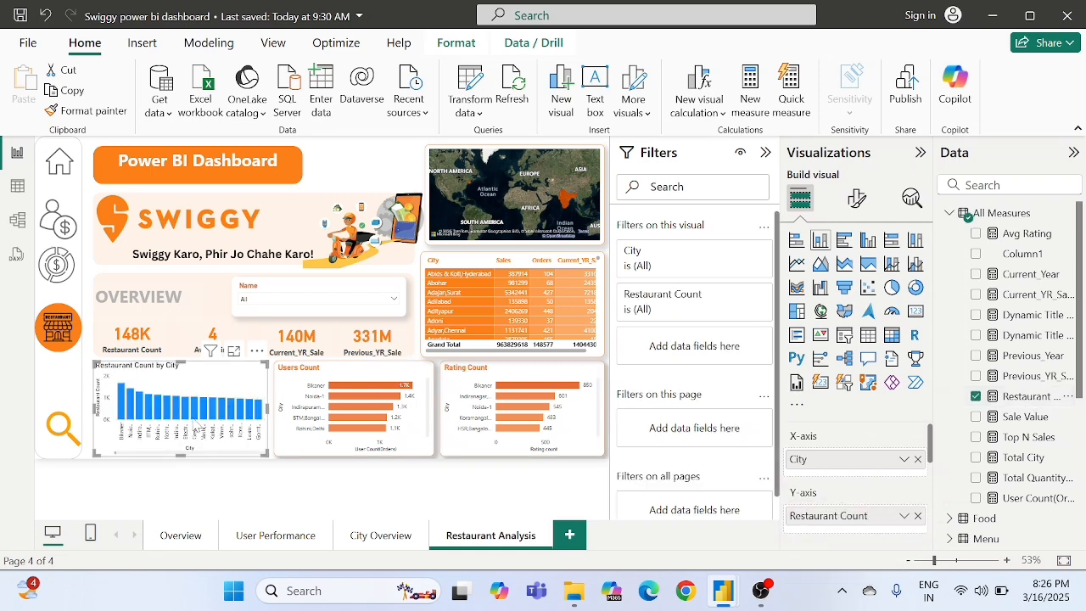
- Filter the column chart's City field to the Top 10 by Restaurant Count and apply the filter
mouse_move(227, 421)
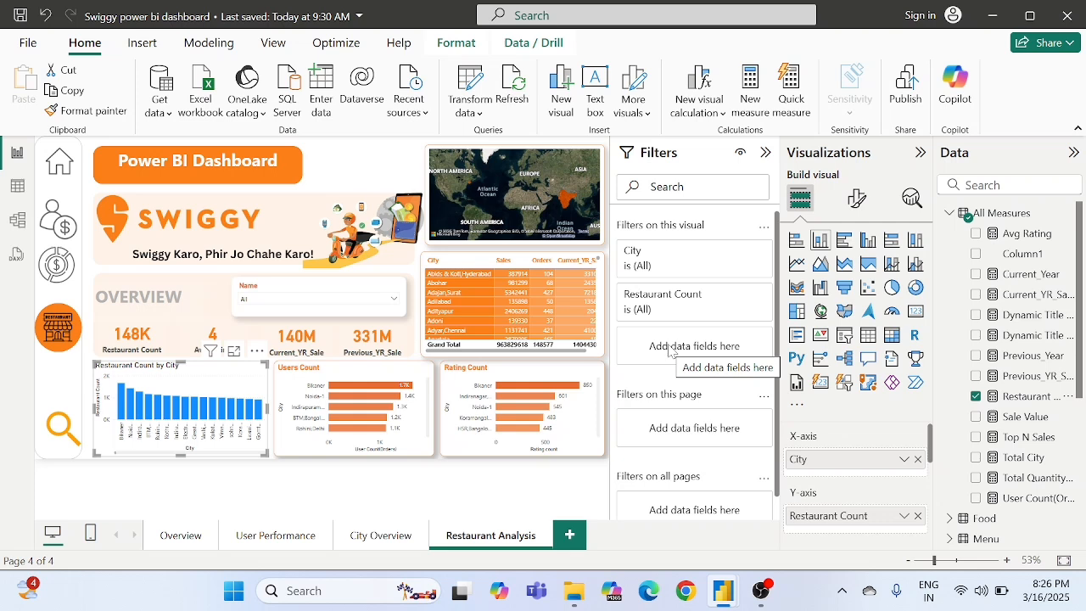
click(739, 253)
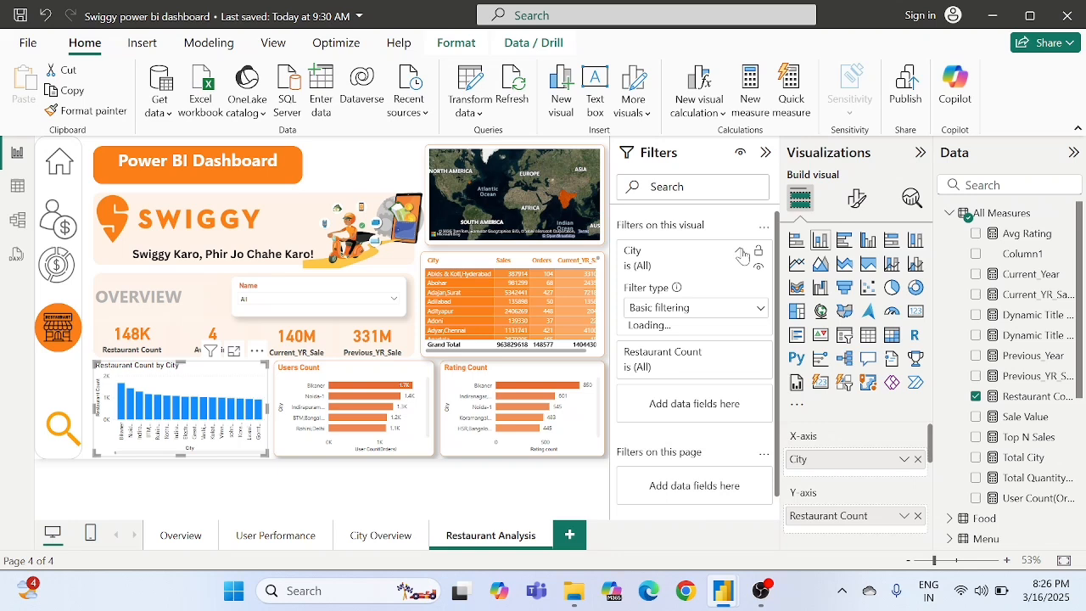
click(683, 310)
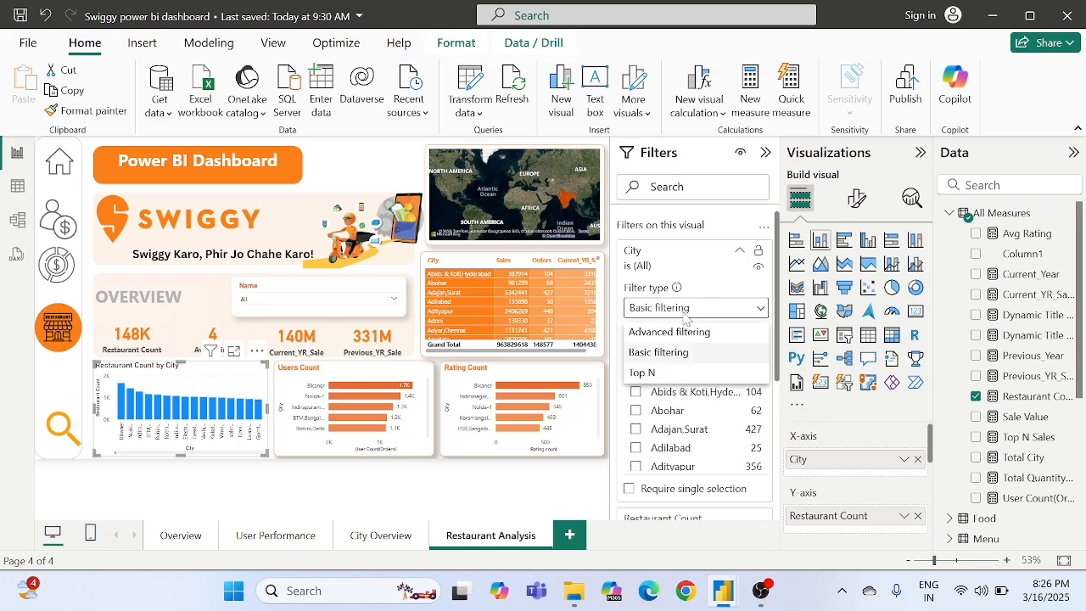
click(643, 374)
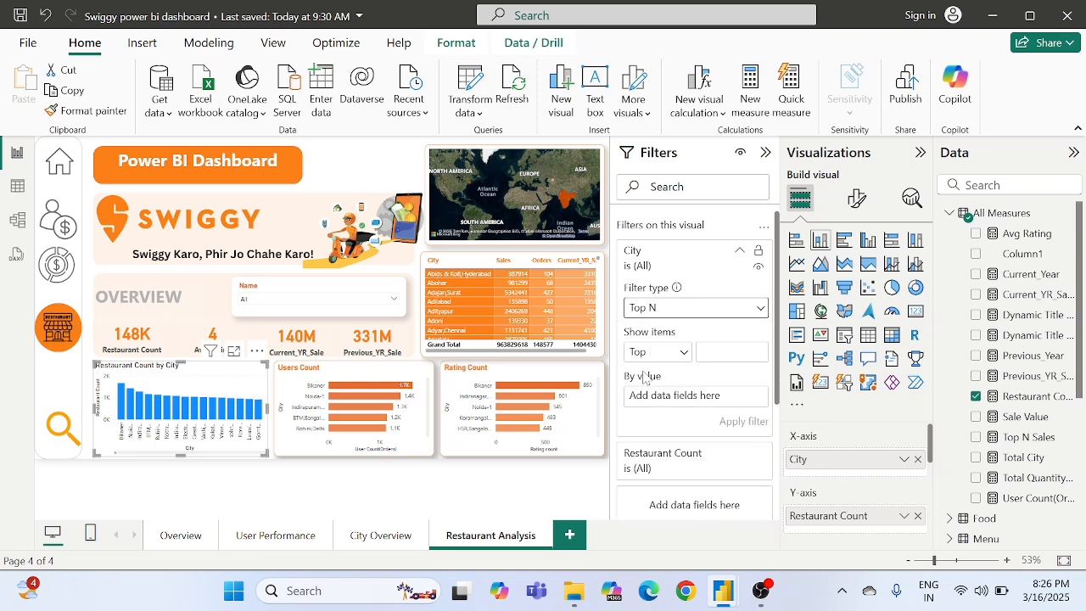
click(730, 353)
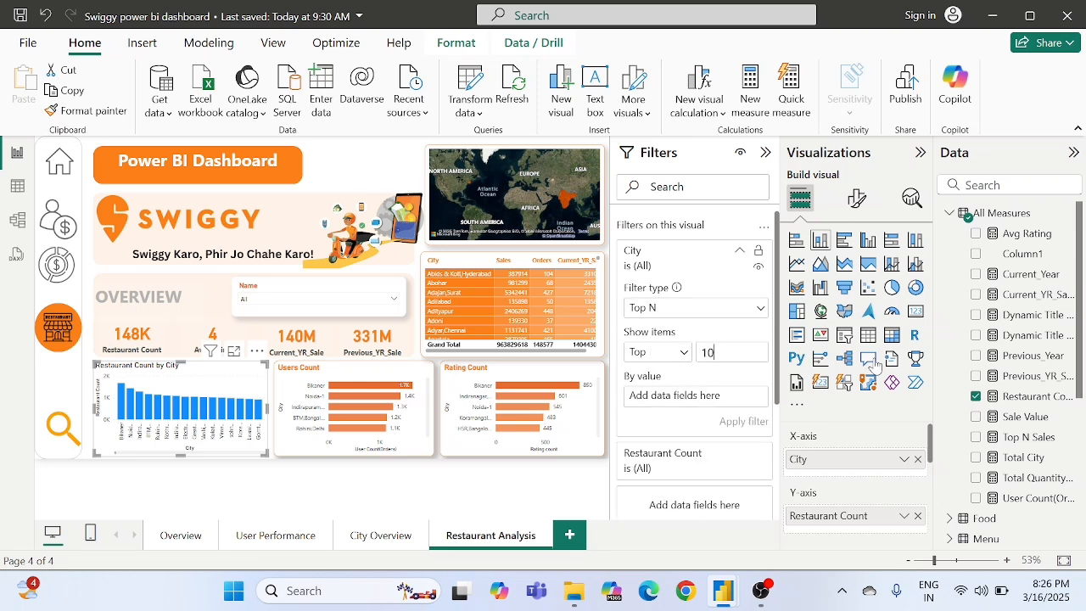
drag(1023, 403, 720, 409)
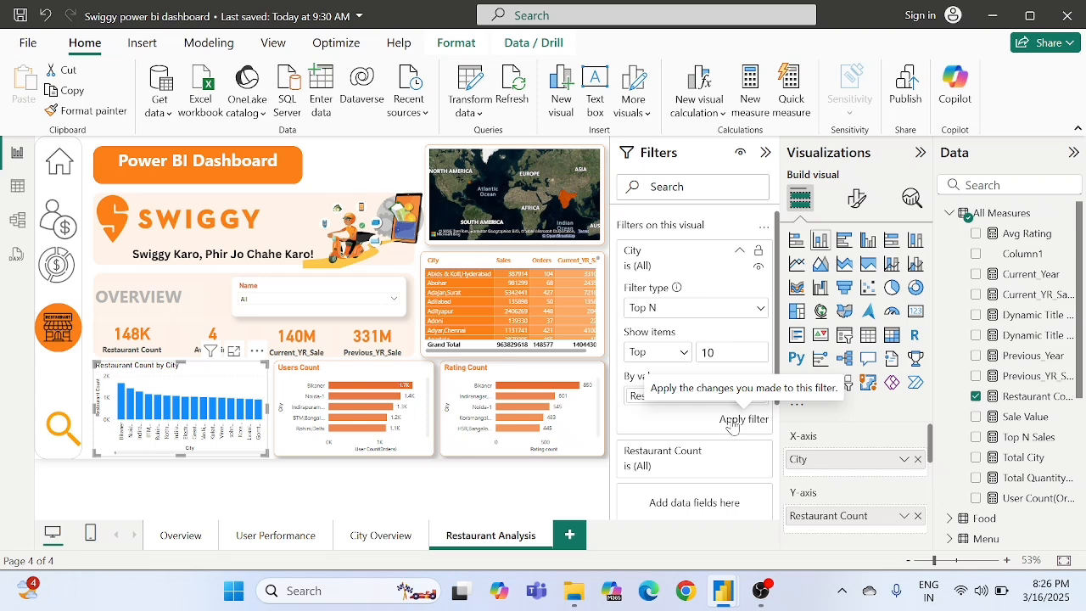
click(732, 421)
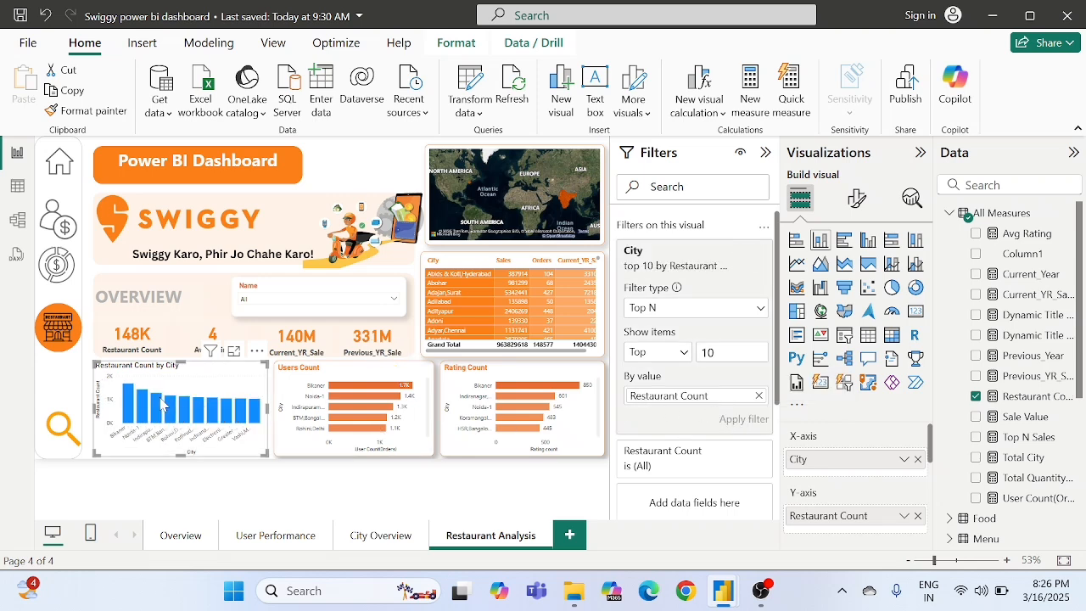
- Copy the Users Count chart's formatting onto the Restaurant Count by City column chart with Format painter
click(292, 383)
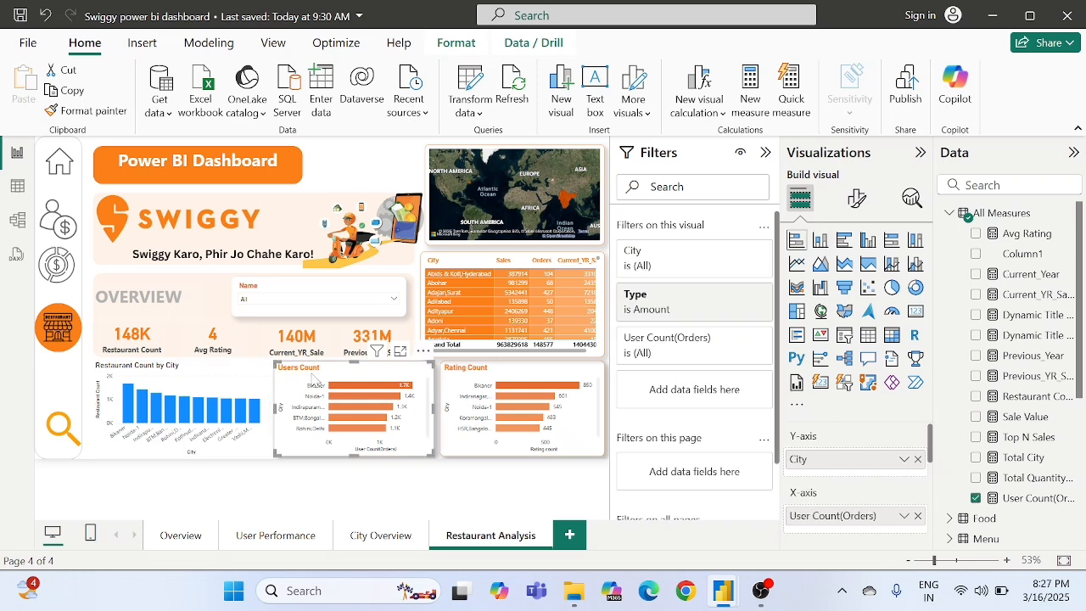
click(106, 117)
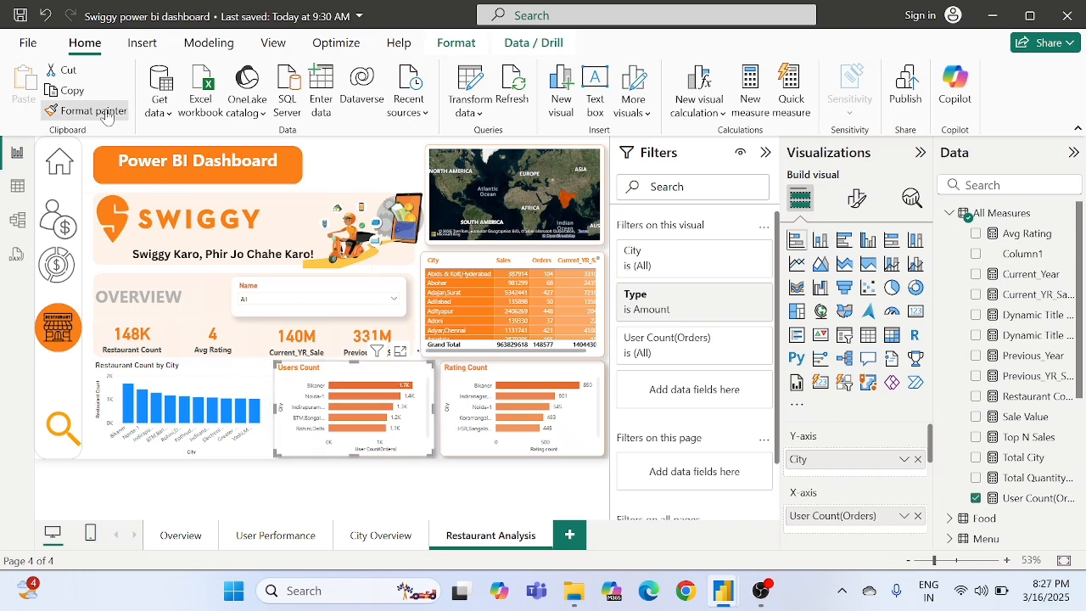
click(219, 377)
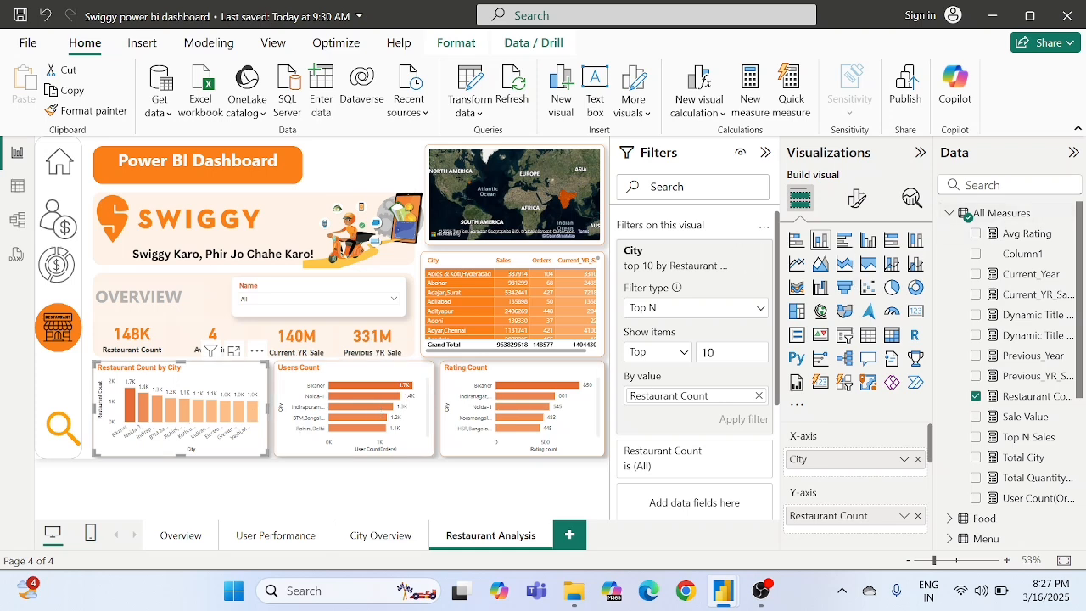
- Base the gradient conditional formatting of the Restaurant Count by City chart's column color on Restaurant Count
click(856, 199)
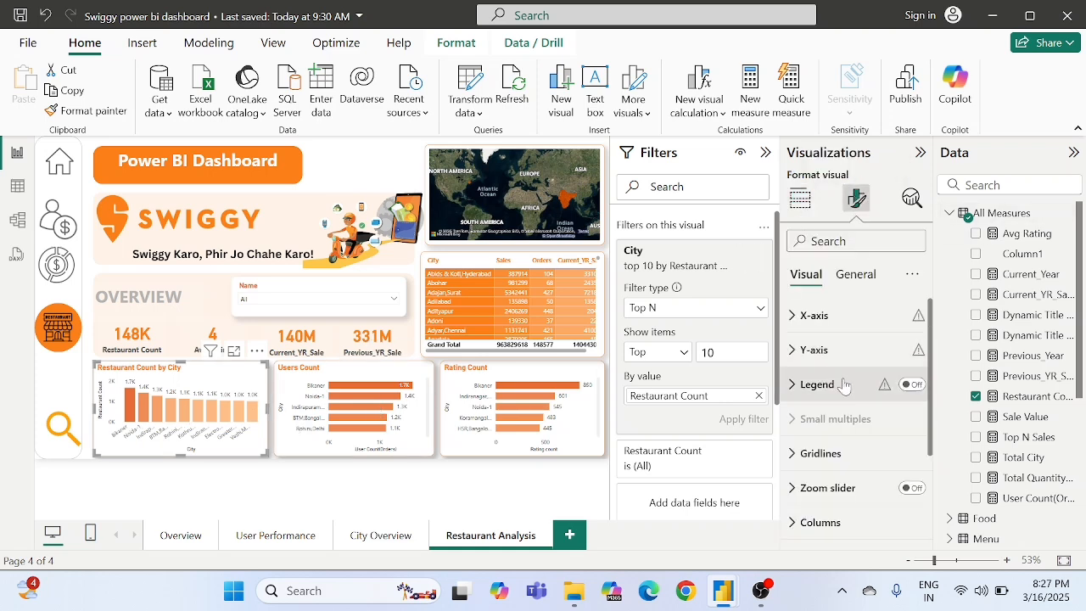
scroll(845, 383, down, 2)
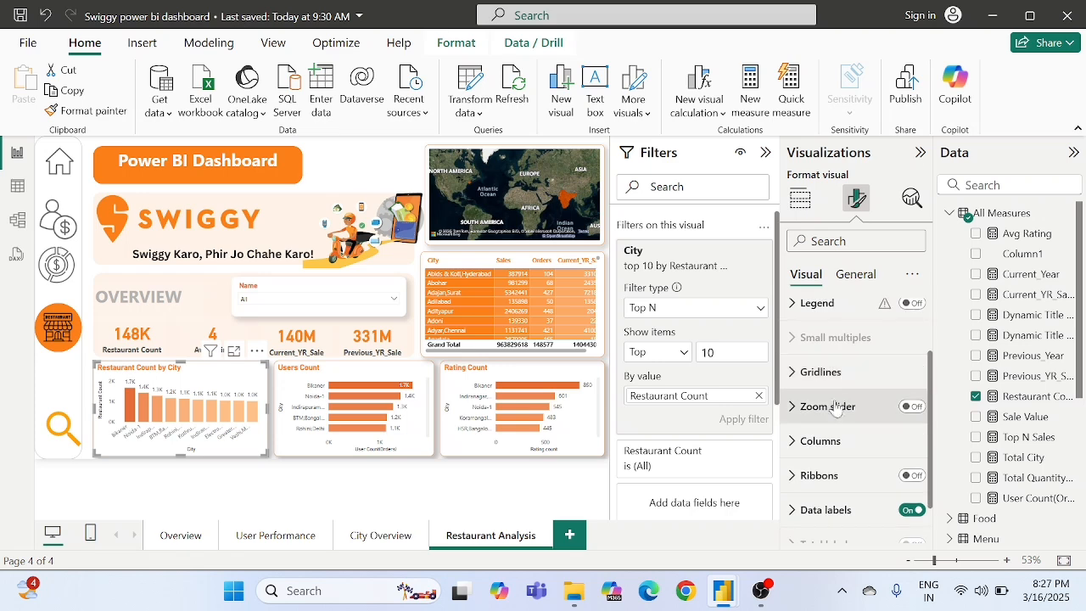
scroll(825, 424, down, 1)
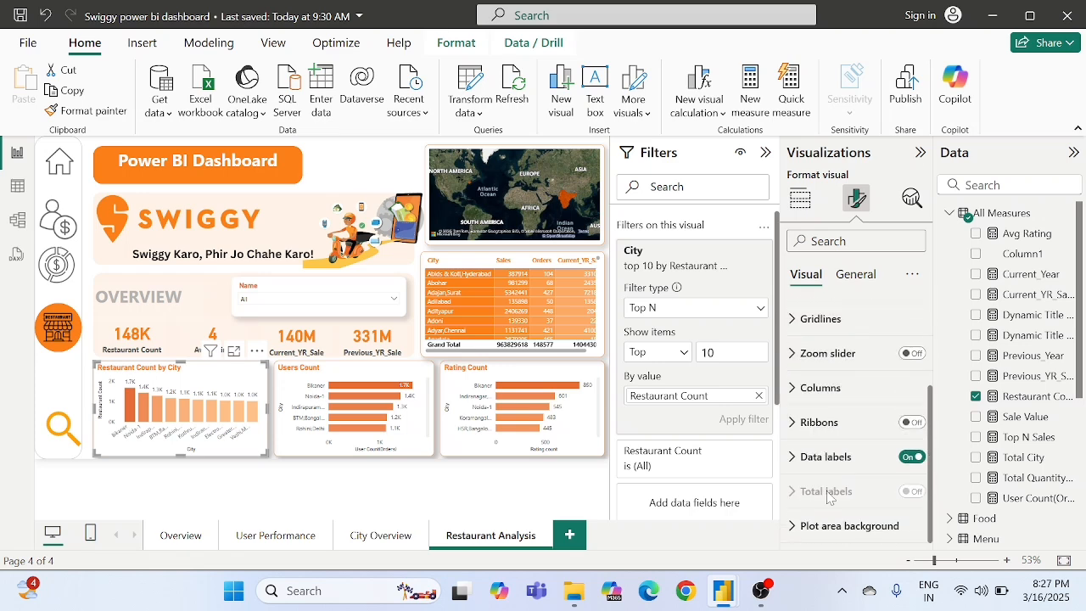
click(820, 389)
scroll(811, 442, down, 2)
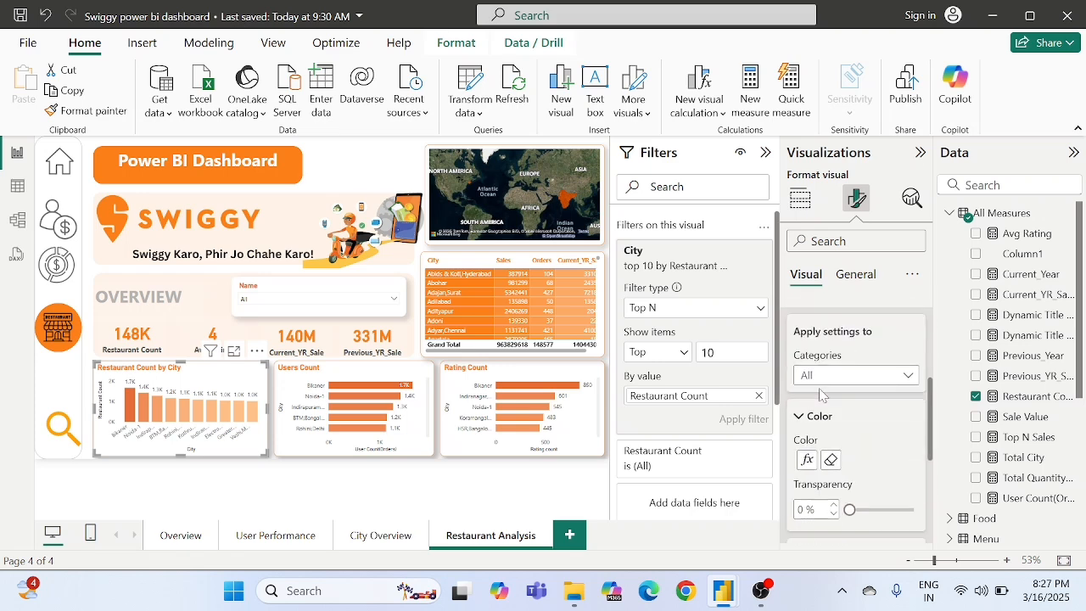
click(807, 460)
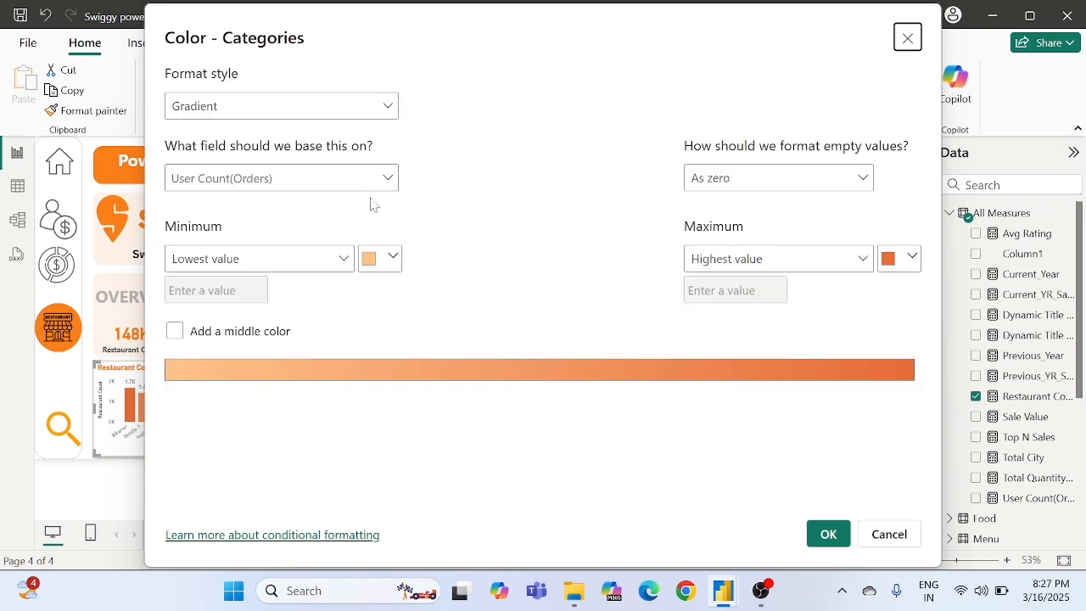
click(262, 177)
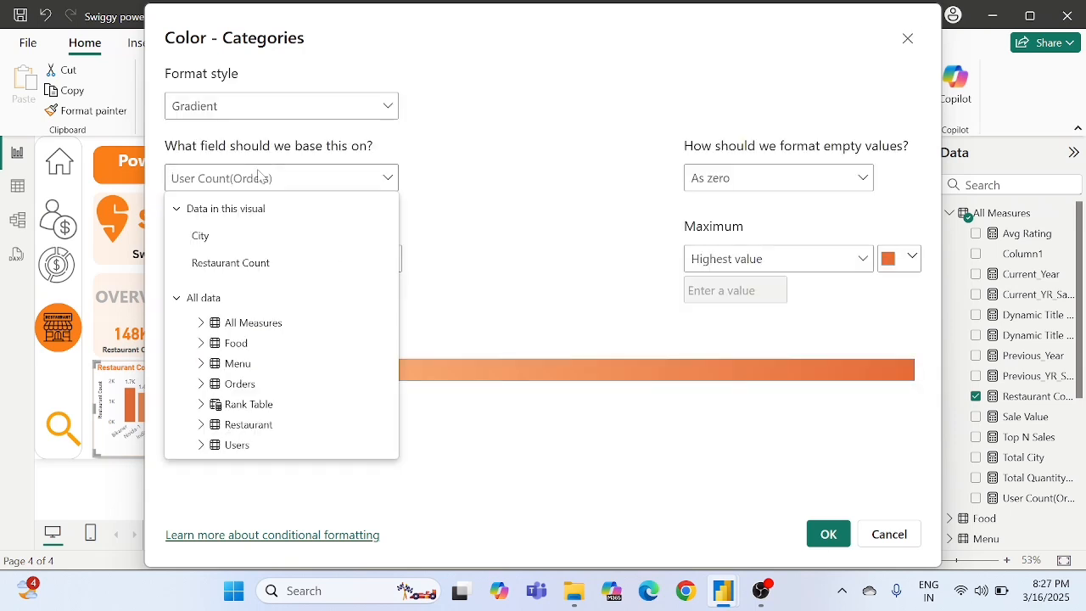
click(258, 265)
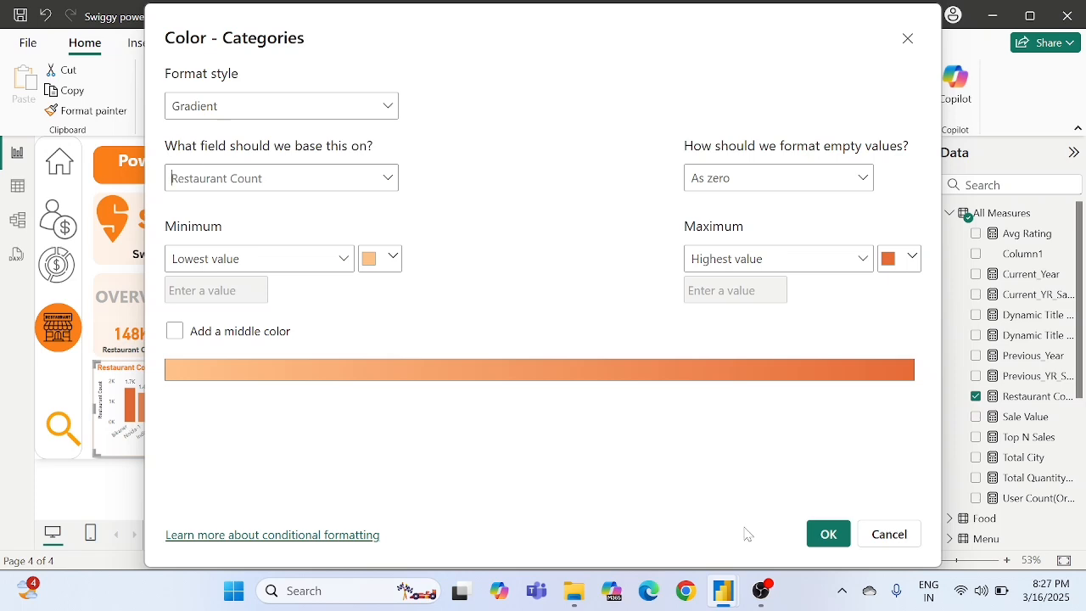
click(828, 538)
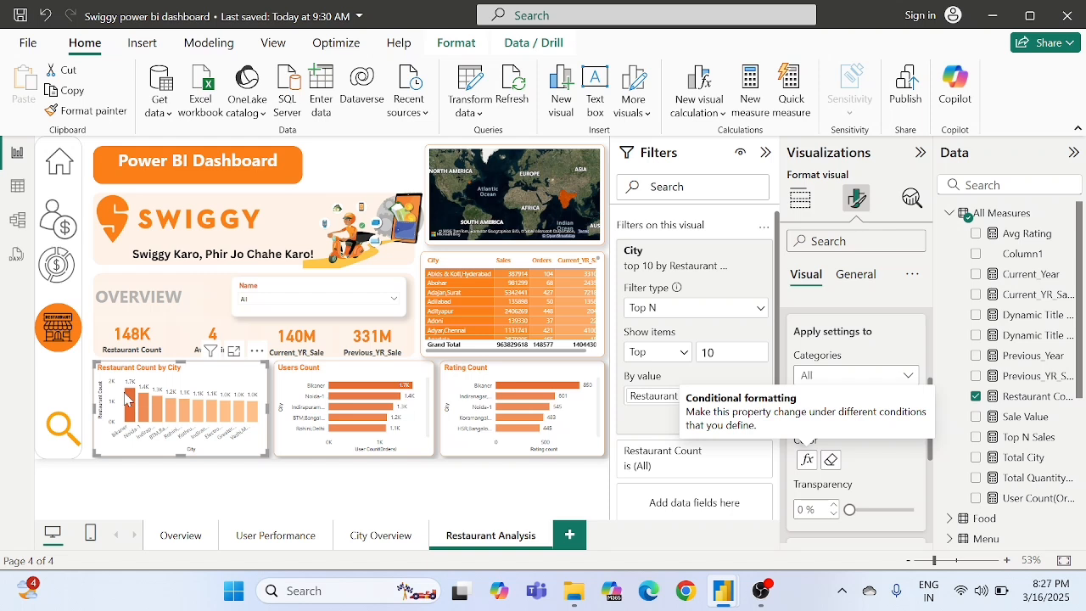
mouse_move(129, 400)
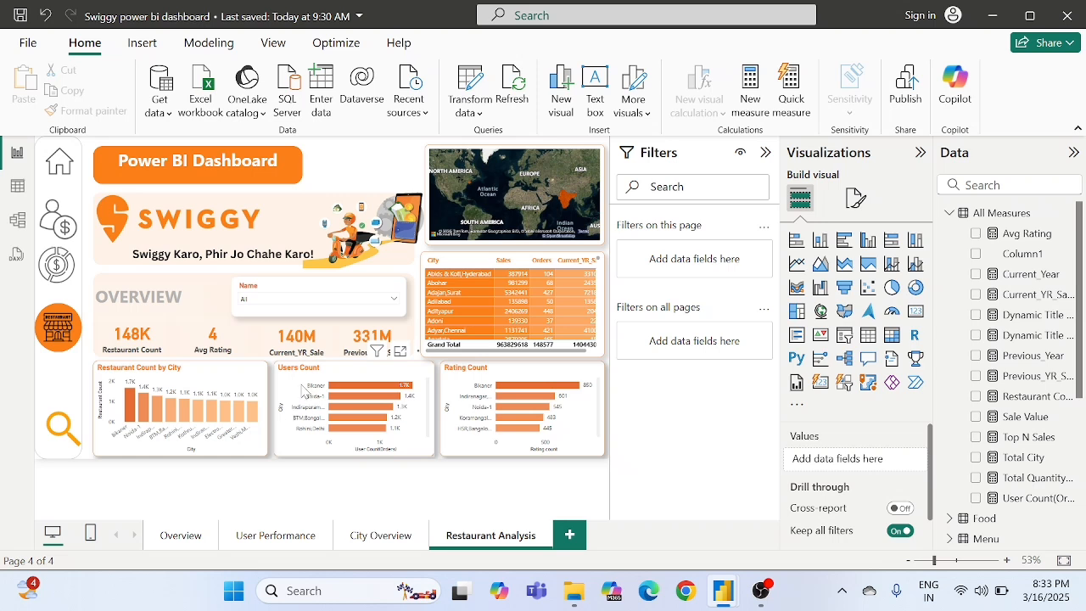
- Remove the Type filter from the Users Count chart and convert the chart to a donut chart
click(304, 390)
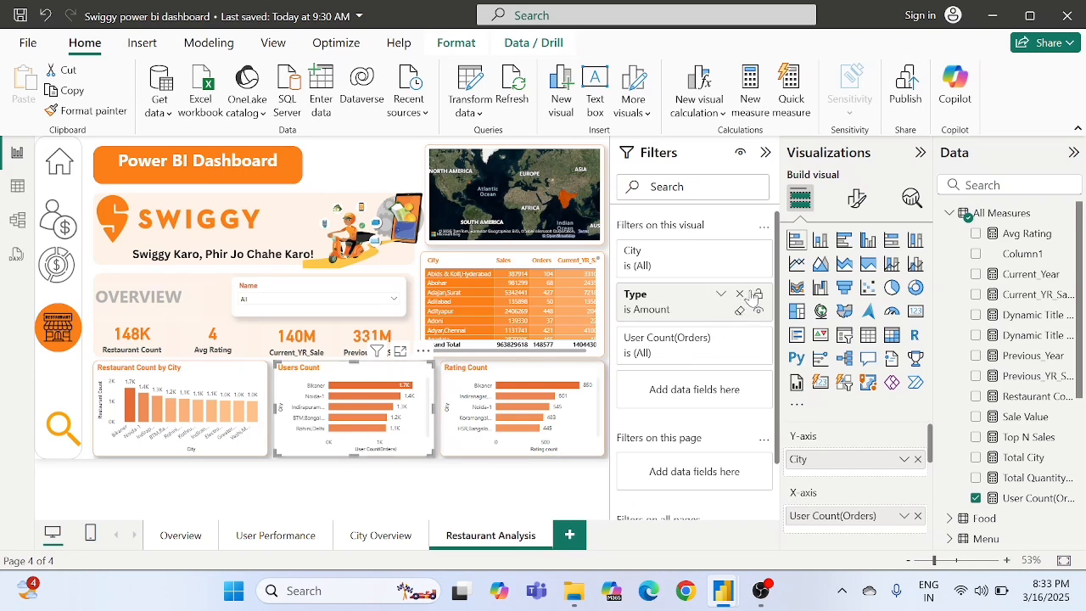
click(738, 296)
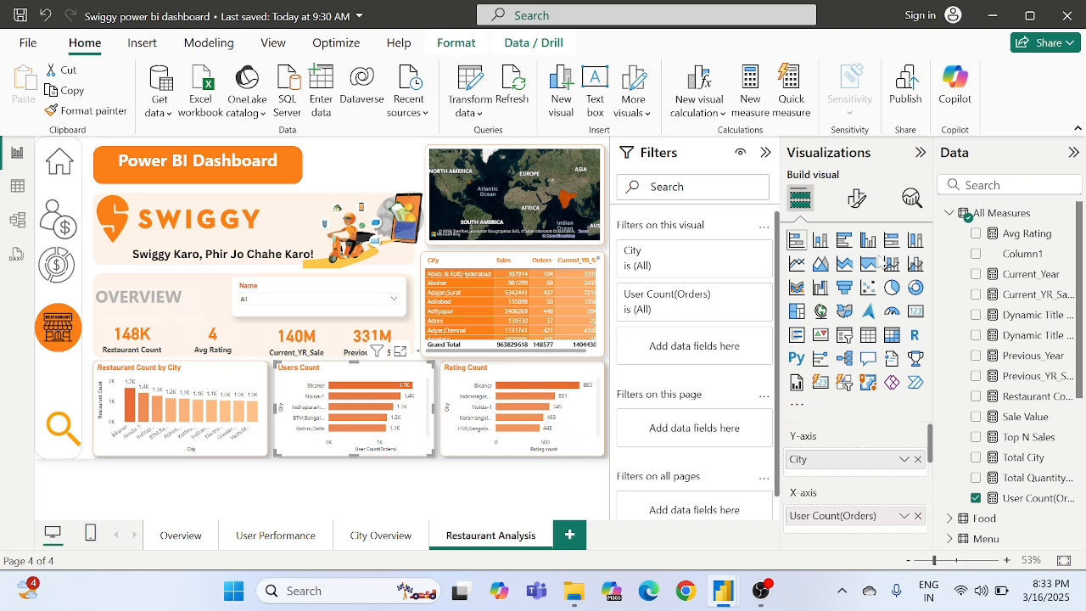
click(915, 289)
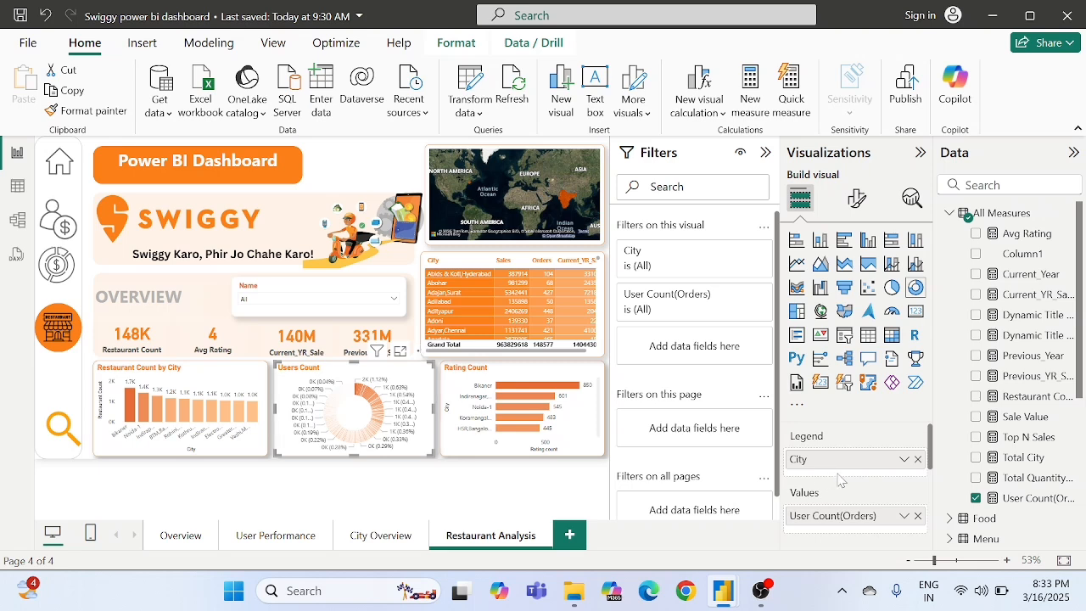
- Replace City with the Restaurant table's Cuisine field as the donut chart's legend
scroll(868, 483, down, 1)
scroll(868, 484, up, 1)
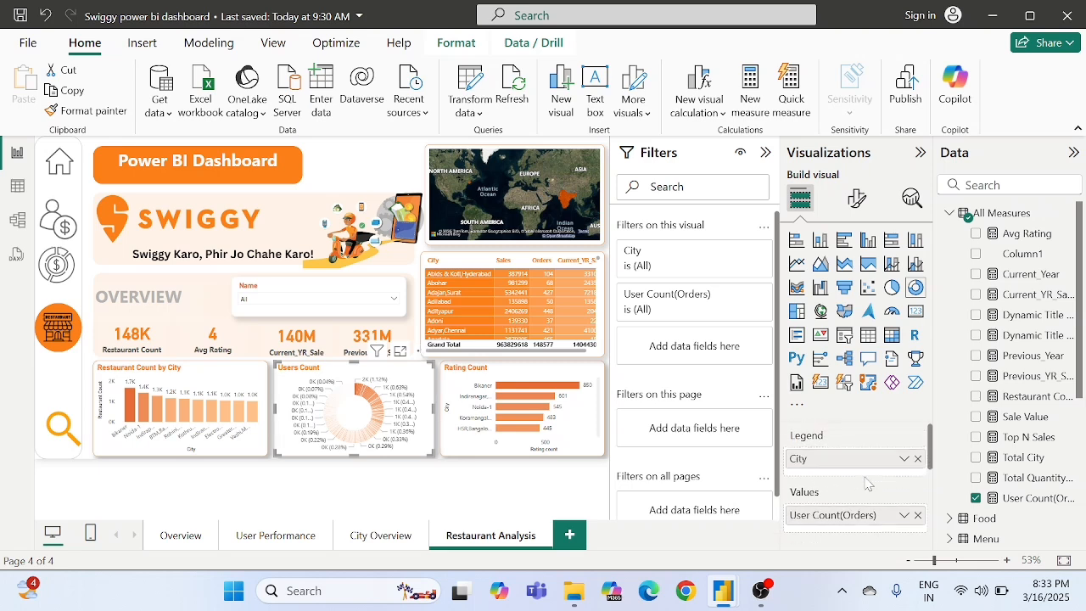
click(917, 459)
scroll(972, 433, down, 5)
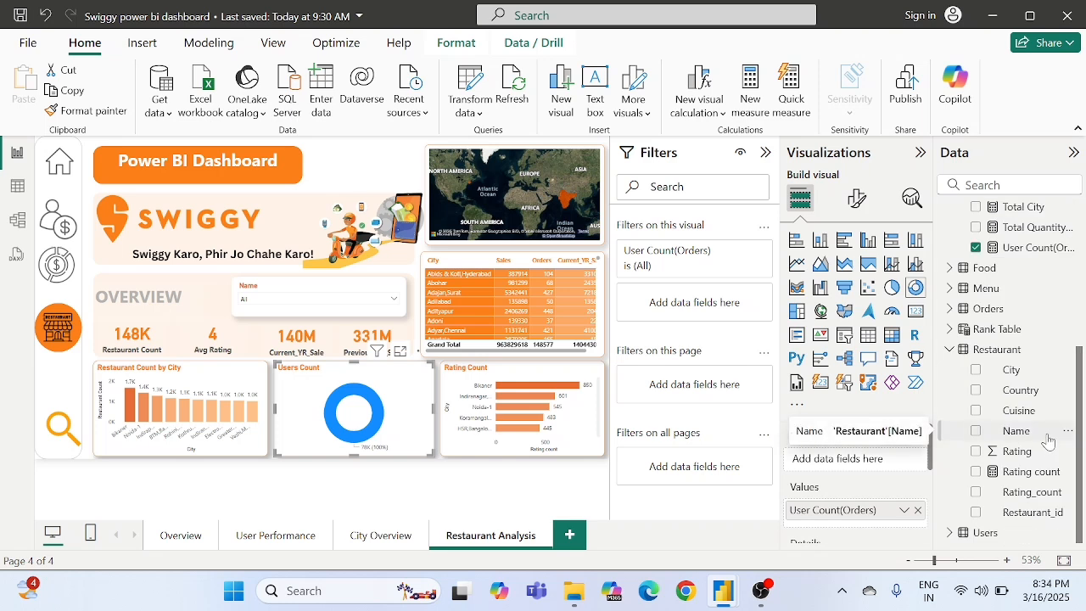
drag(1023, 417, 849, 462)
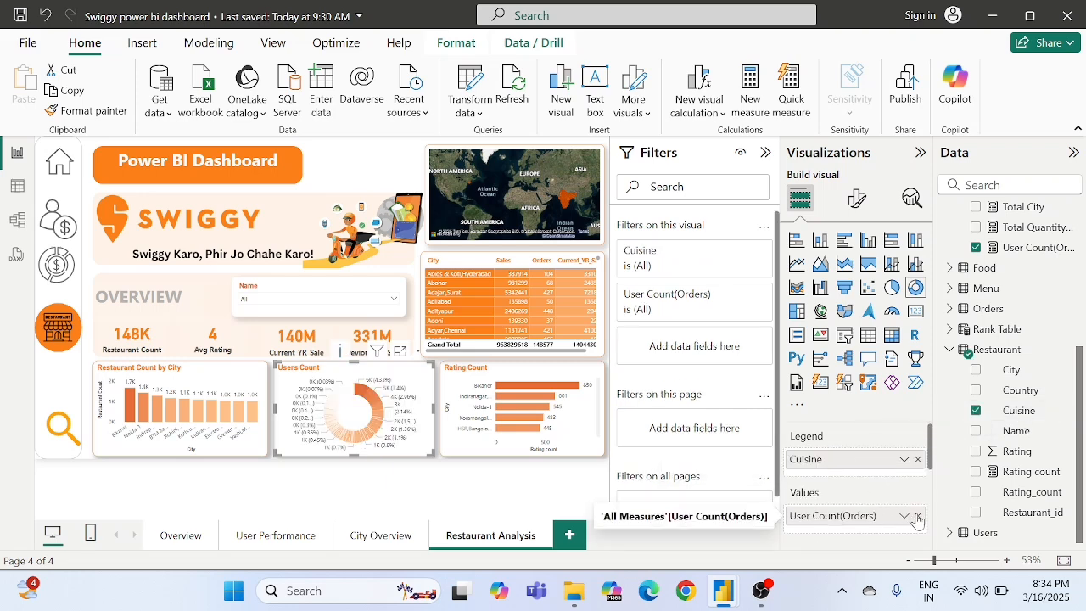
- Replace User Count(Orders) with the Restaurant Count measure in the donut chart's values
click(917, 516)
scroll(1018, 382, up, 5)
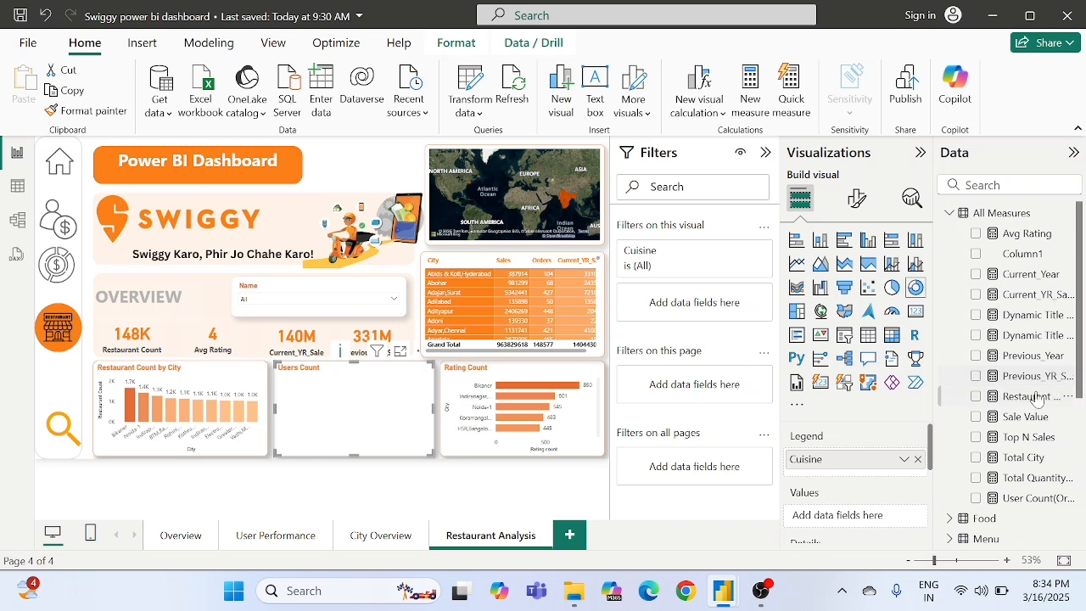
drag(1030, 401, 857, 516)
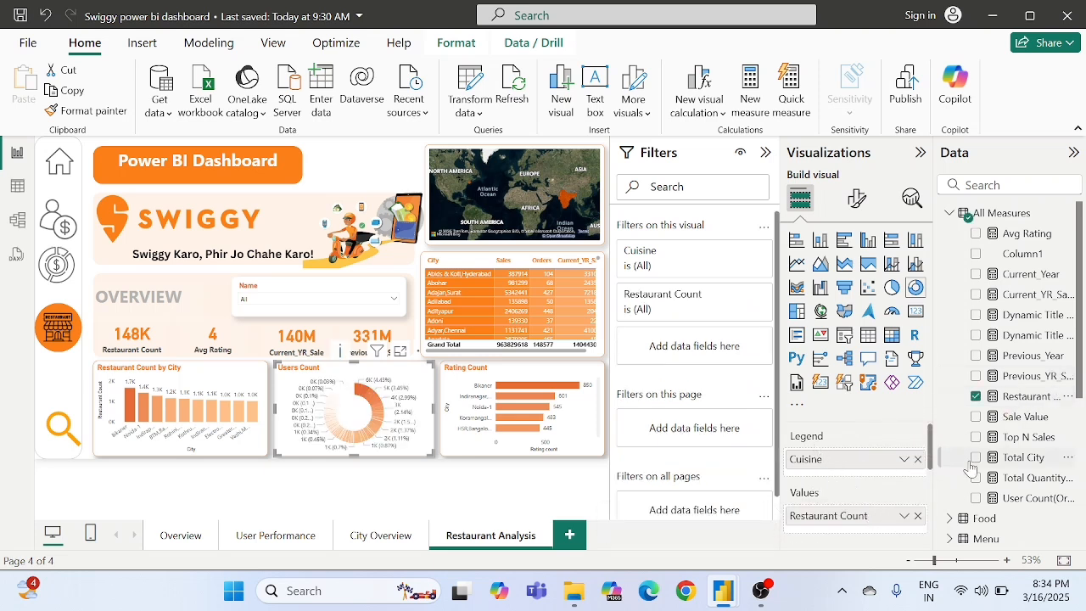
- Filter the donut chart's Cuisine field to the Top N 5 items by the Restaurant Count measure and apply the filter
scroll(984, 424, down, 5)
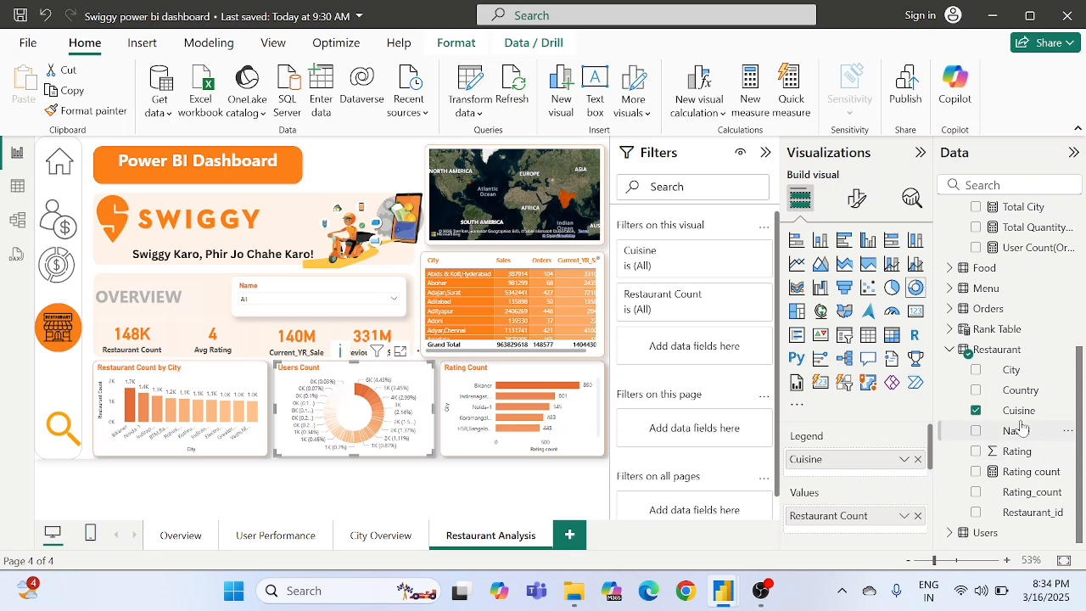
scroll(1027, 407, up, 6)
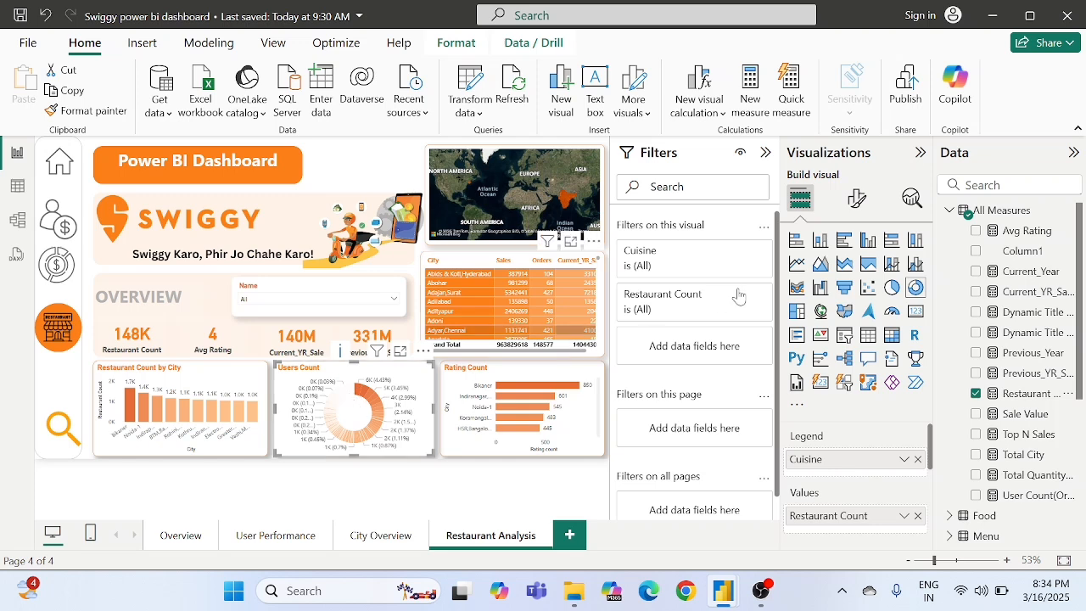
click(857, 200)
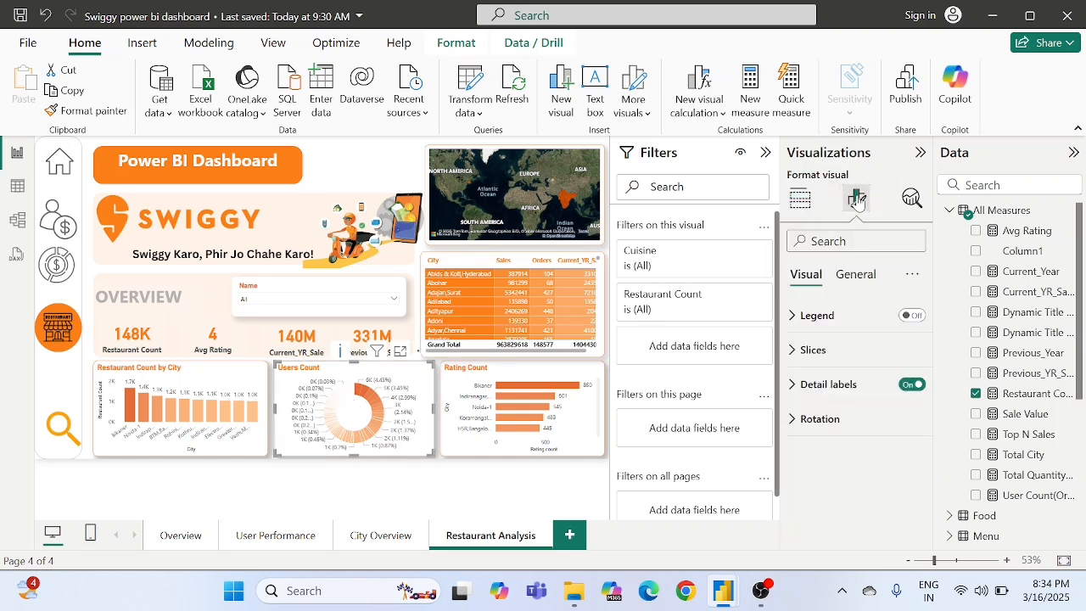
click(800, 198)
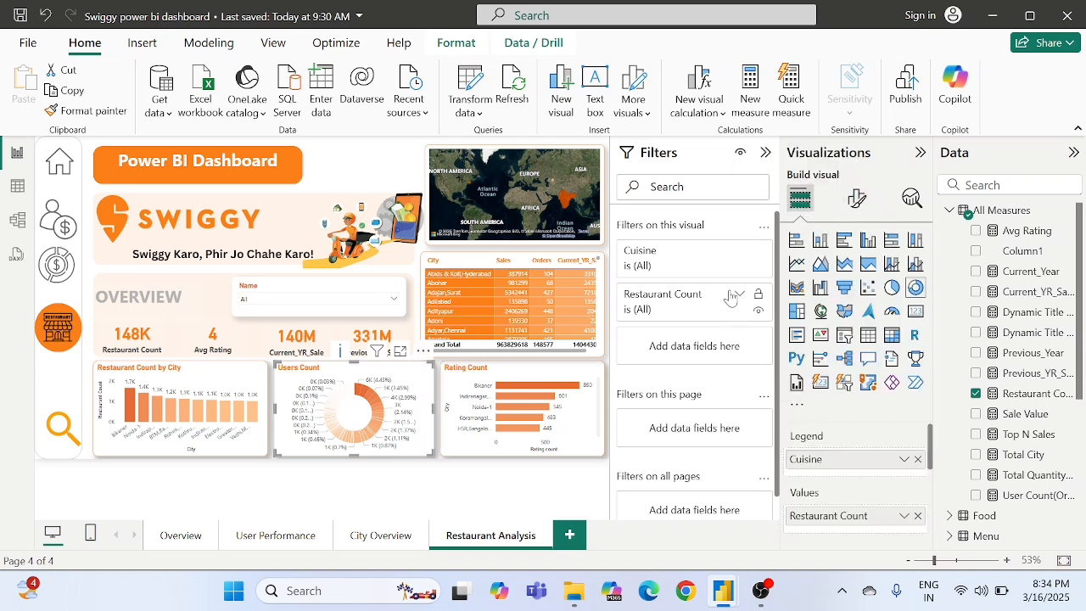
click(738, 255)
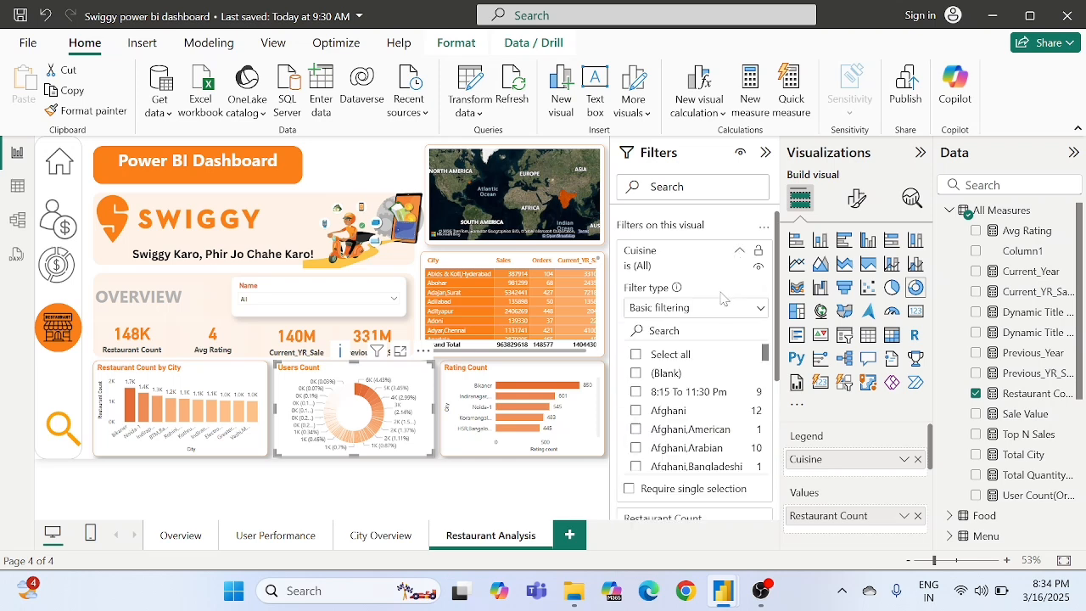
click(709, 310)
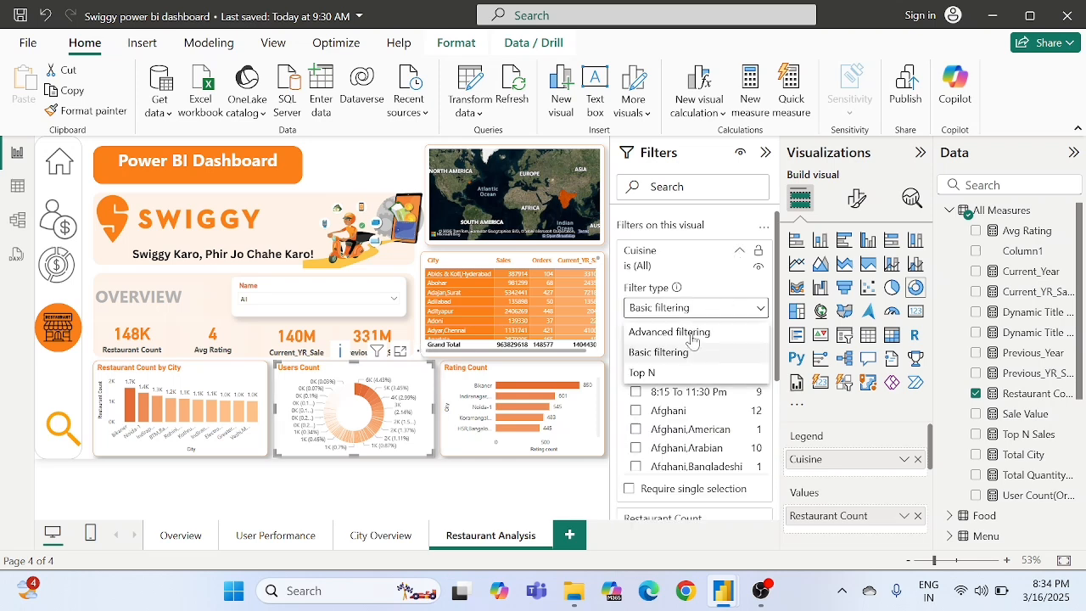
click(662, 374)
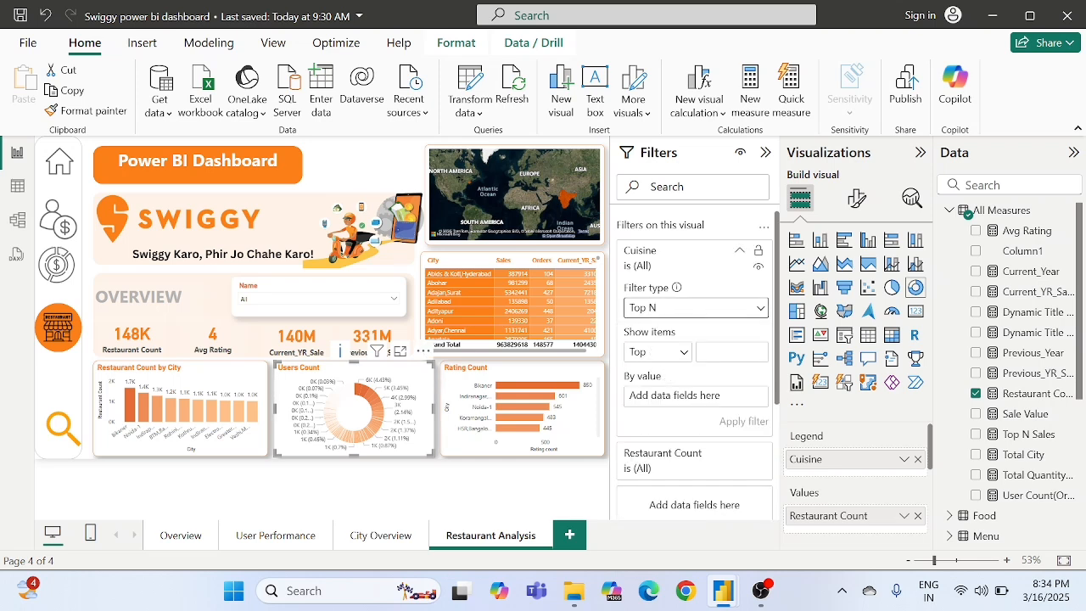
click(724, 353)
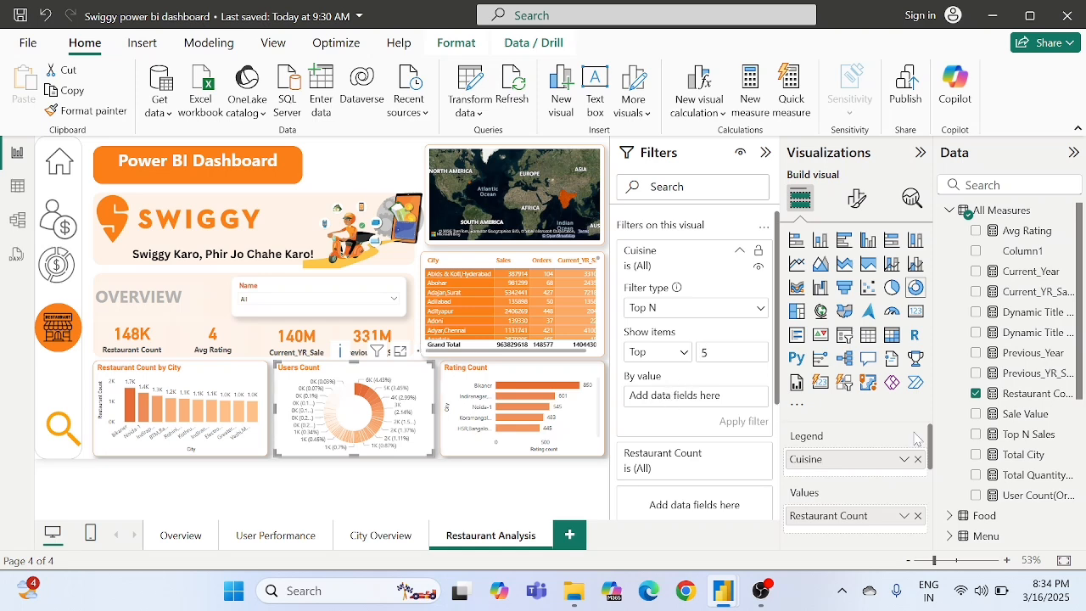
drag(1021, 393, 724, 399)
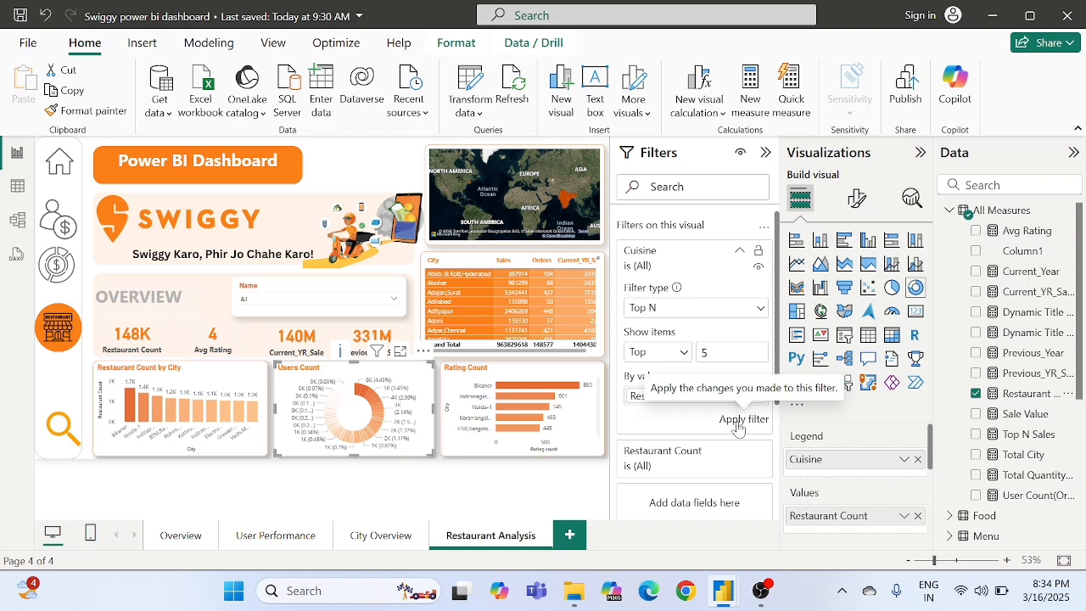
click(737, 427)
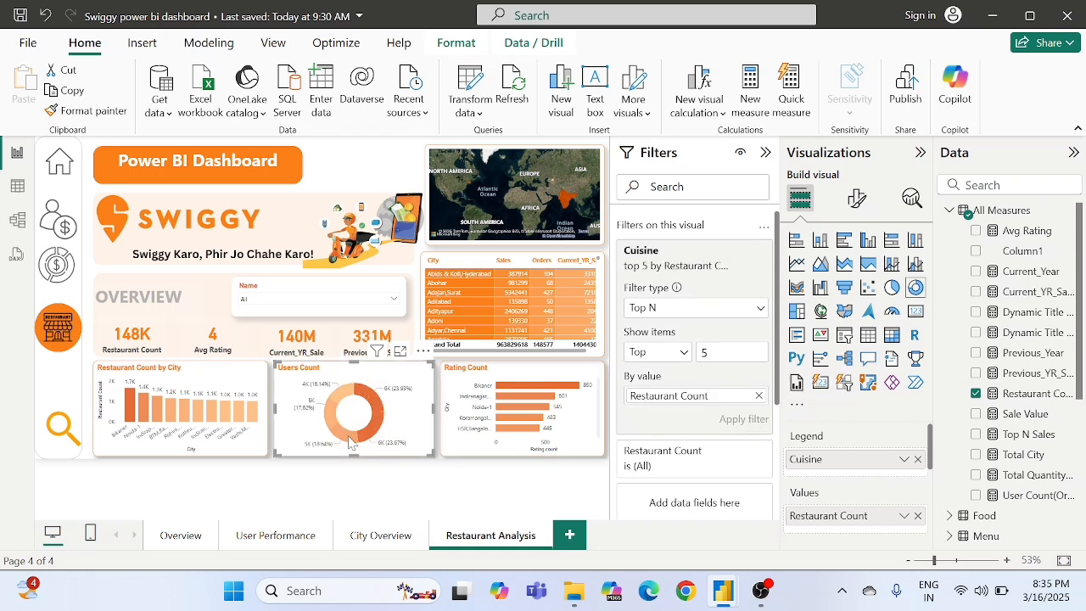
- Change the donut chart's Indian slice to a lighter custom orange
mouse_move(344, 440)
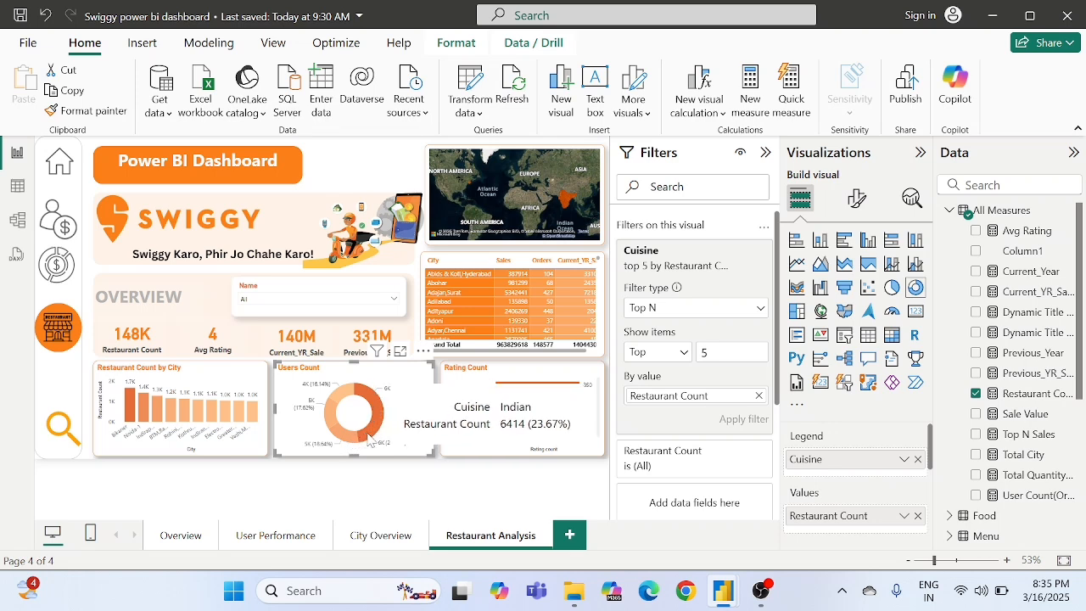
mouse_move(344, 404)
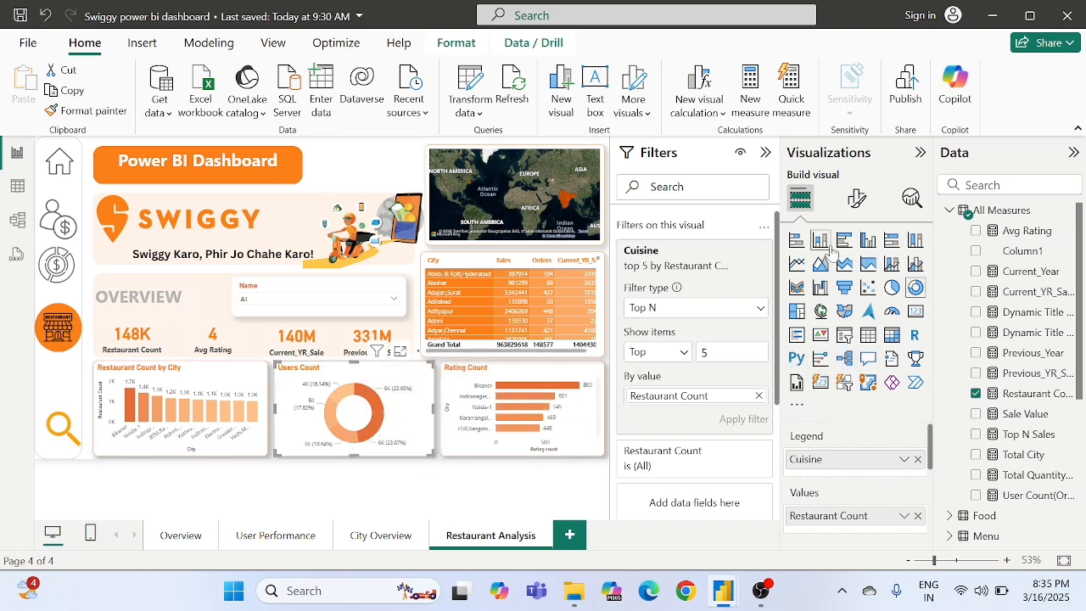
click(858, 198)
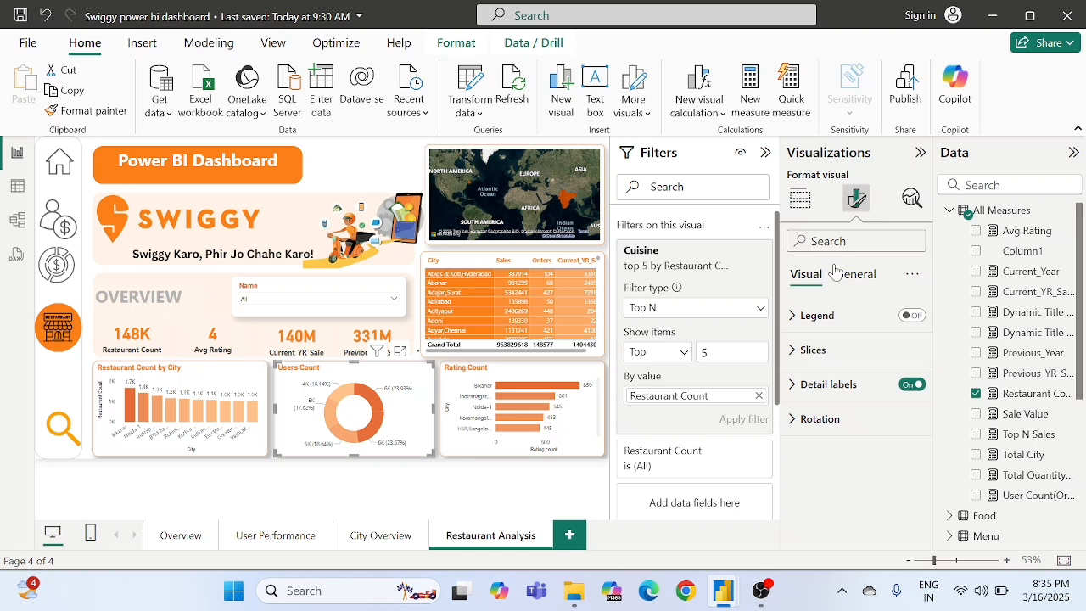
click(812, 350)
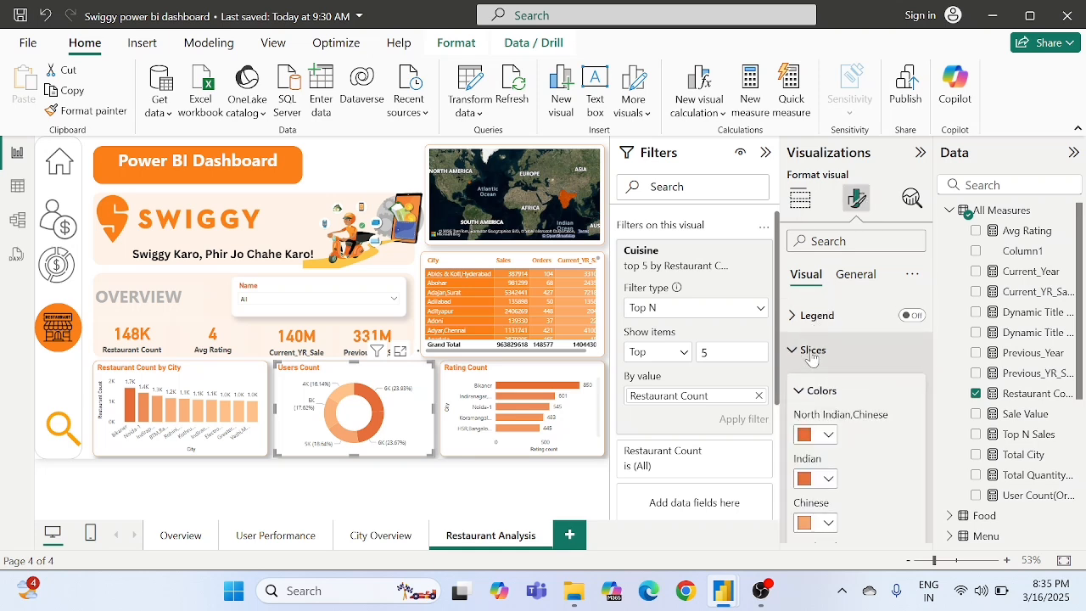
scroll(849, 399, down, 3)
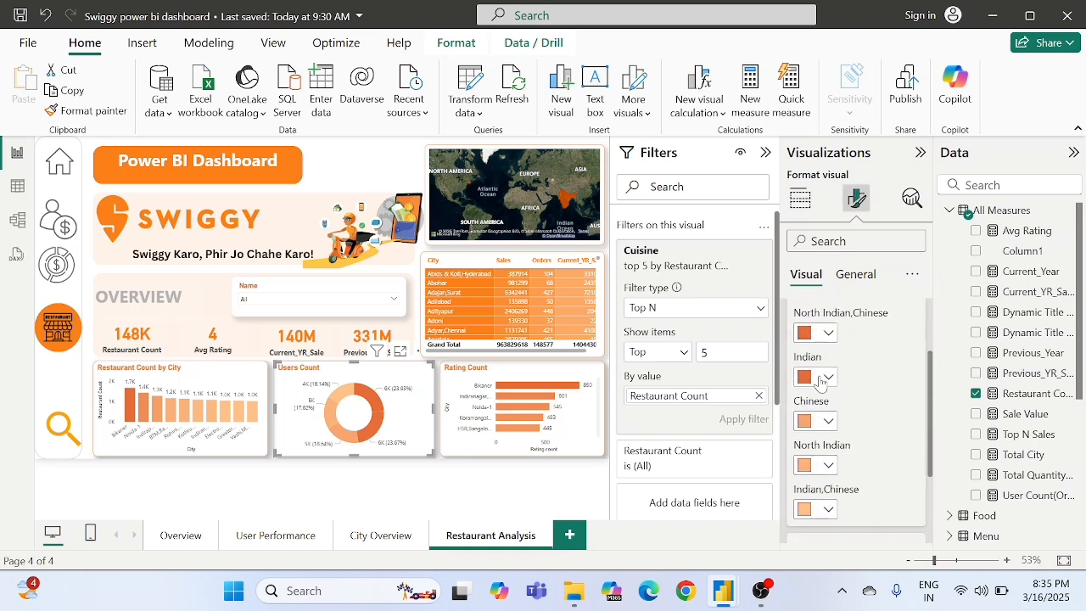
click(820, 381)
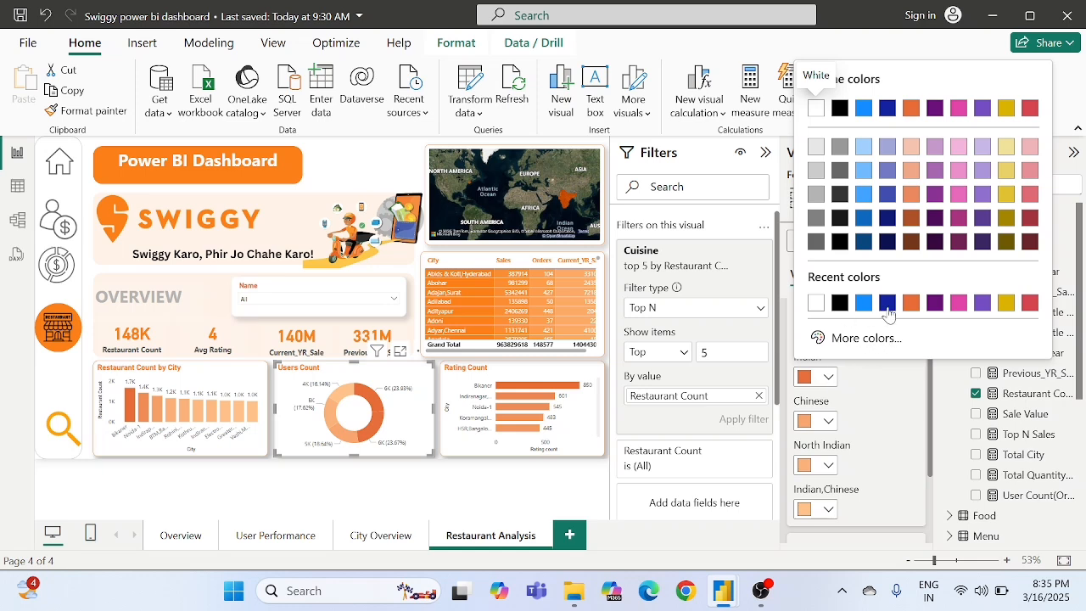
click(852, 338)
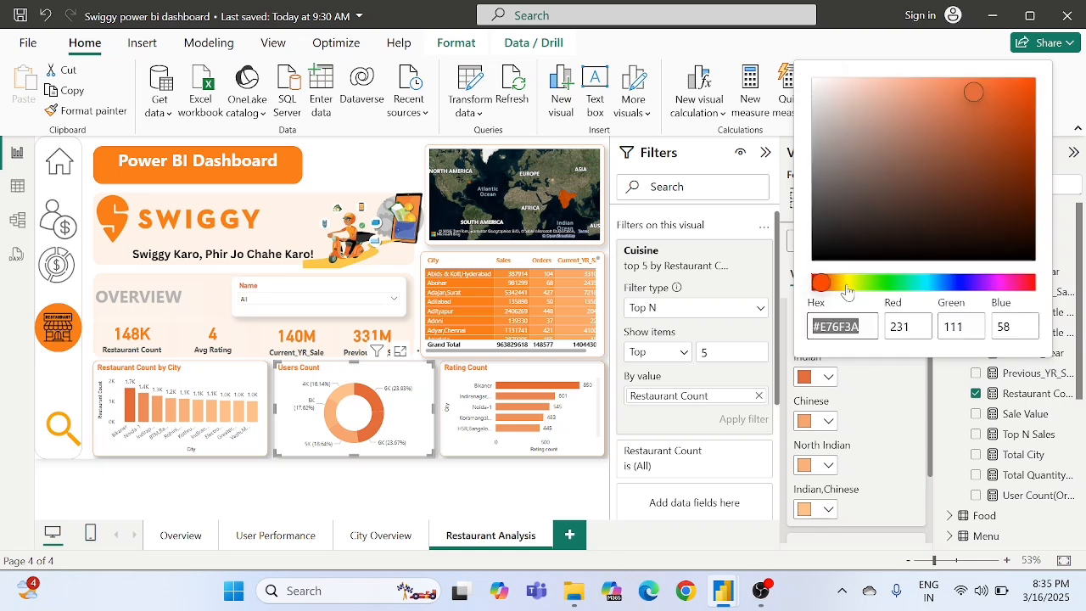
click(954, 86)
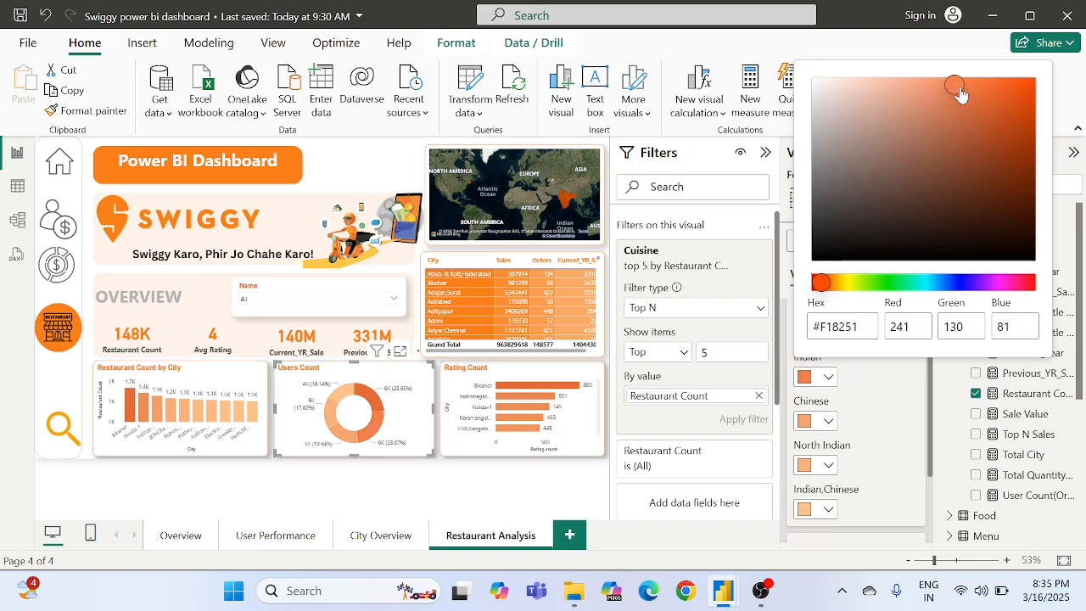
click(947, 86)
click(866, 401)
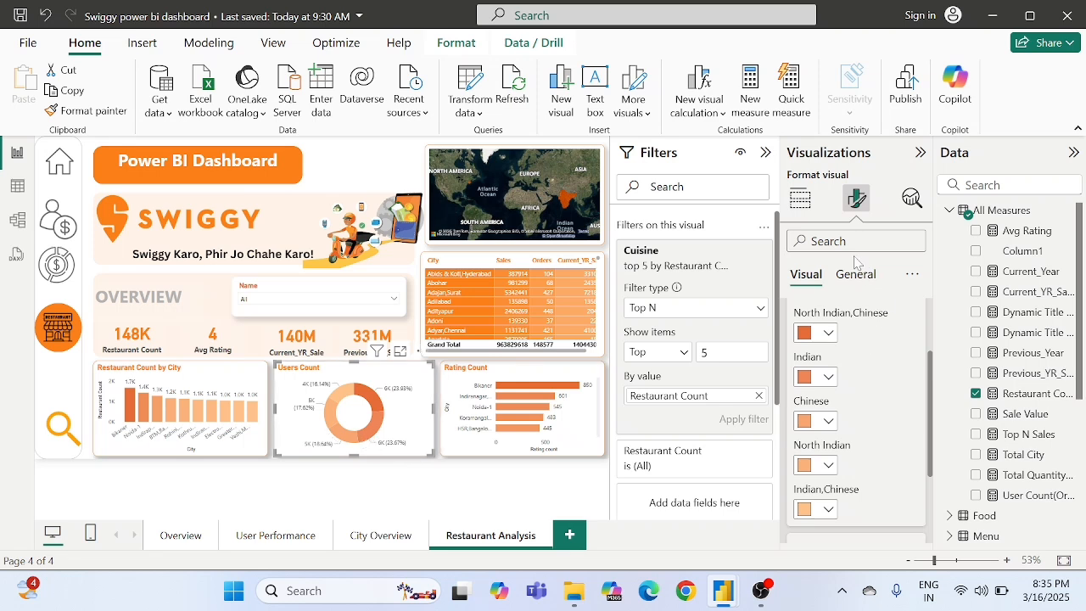
scroll(867, 347, up, 3)
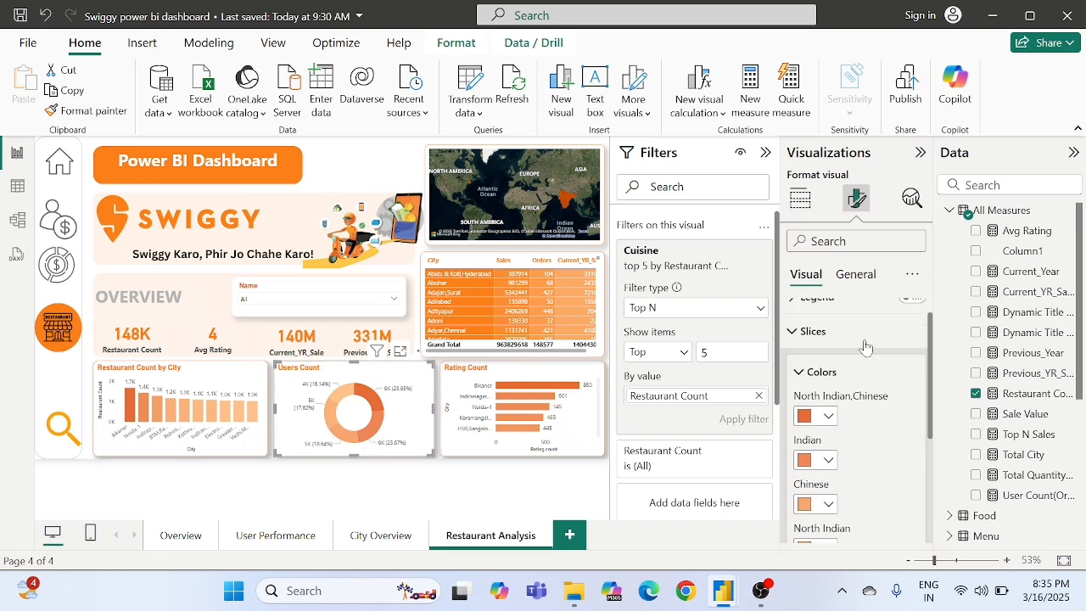
click(808, 352)
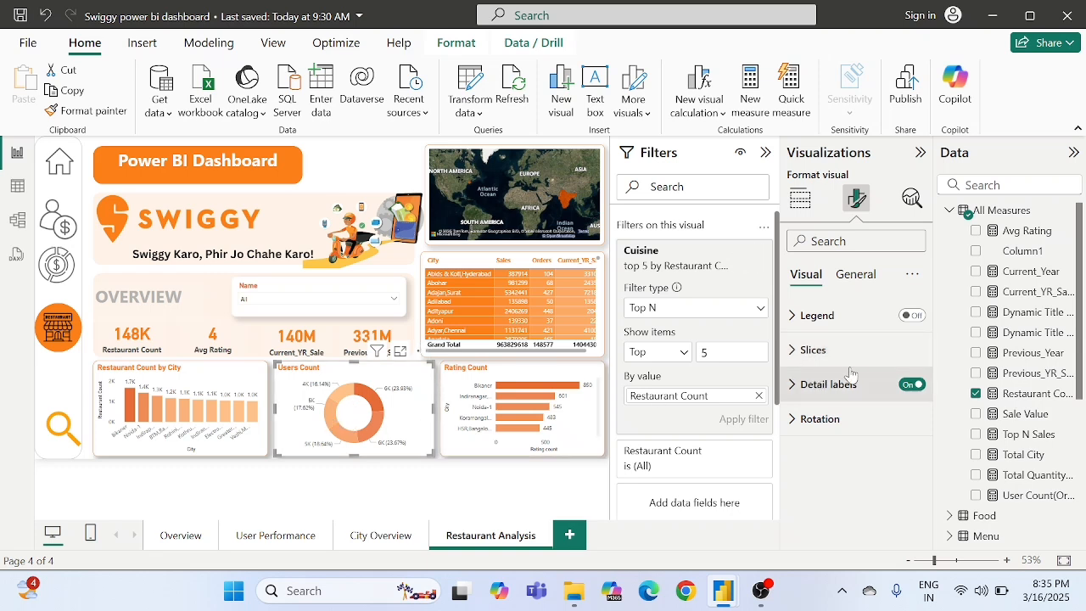
- Set the donut chart's detail label contents to Category, percent of total
click(808, 386)
scroll(808, 387, down, 3)
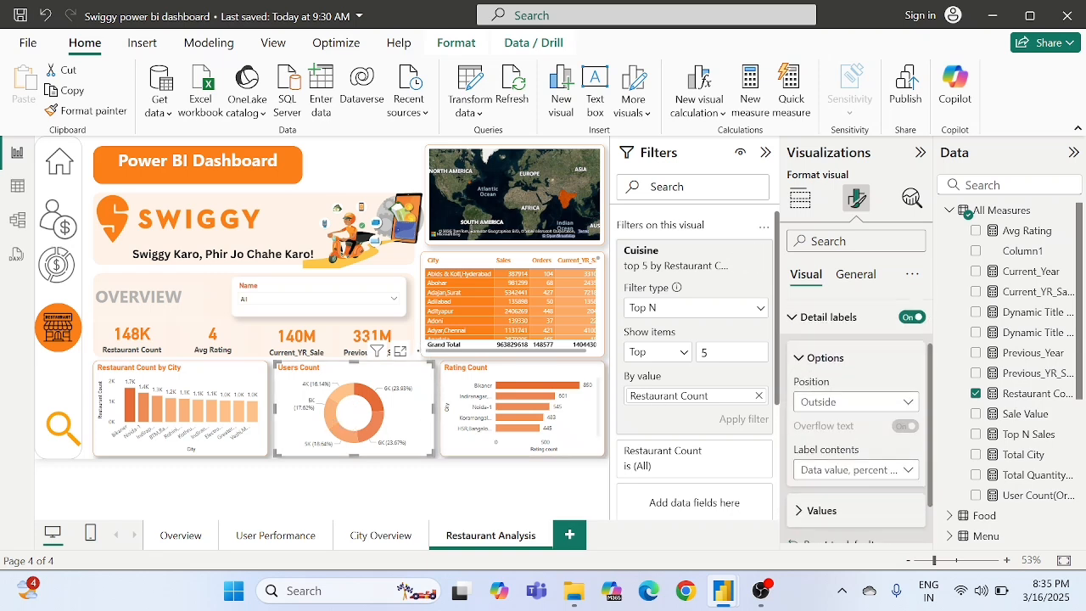
scroll(833, 395, down, 1)
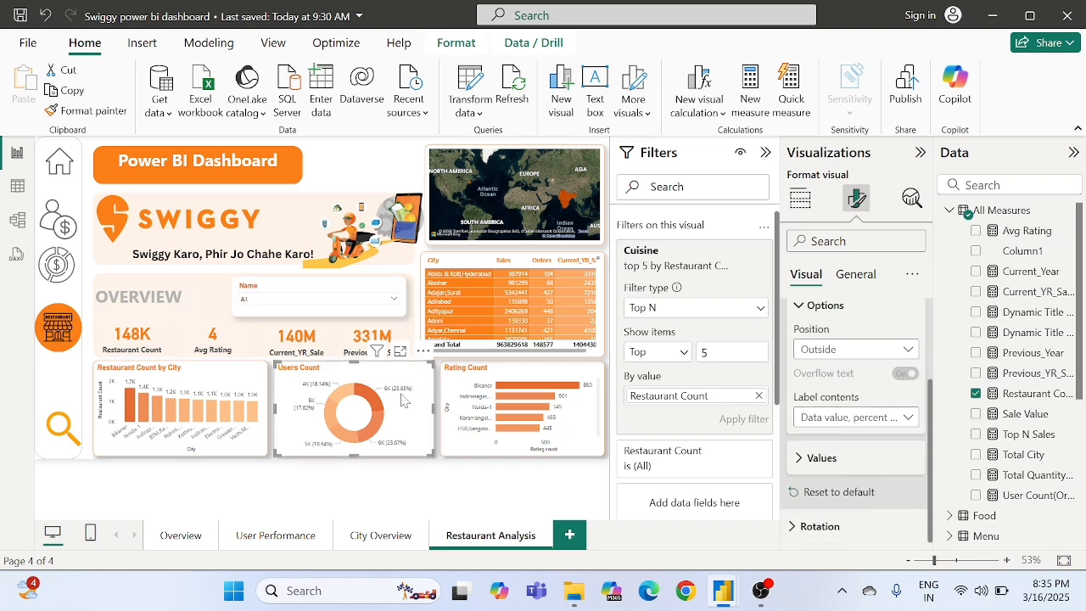
click(821, 422)
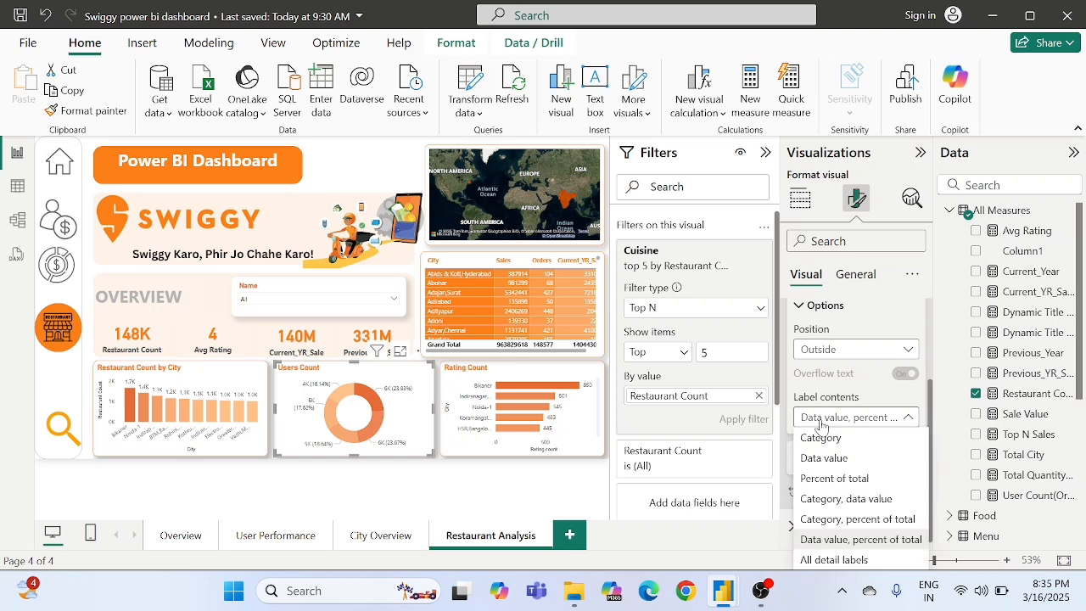
click(850, 519)
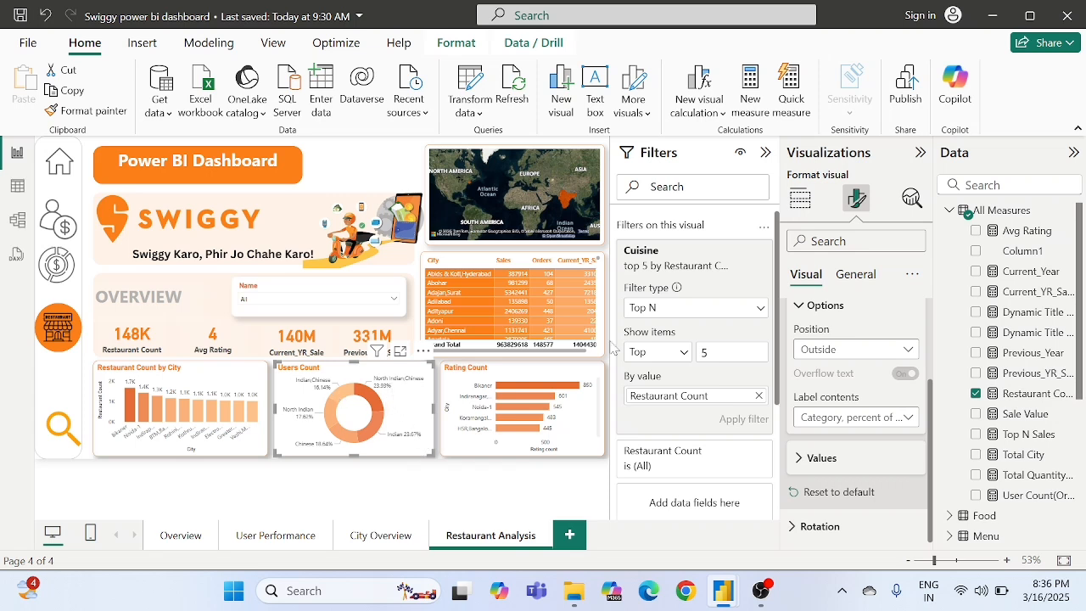
- Change the donut chart's title text to "Top 5 Cuisine by Restaurant"
click(853, 275)
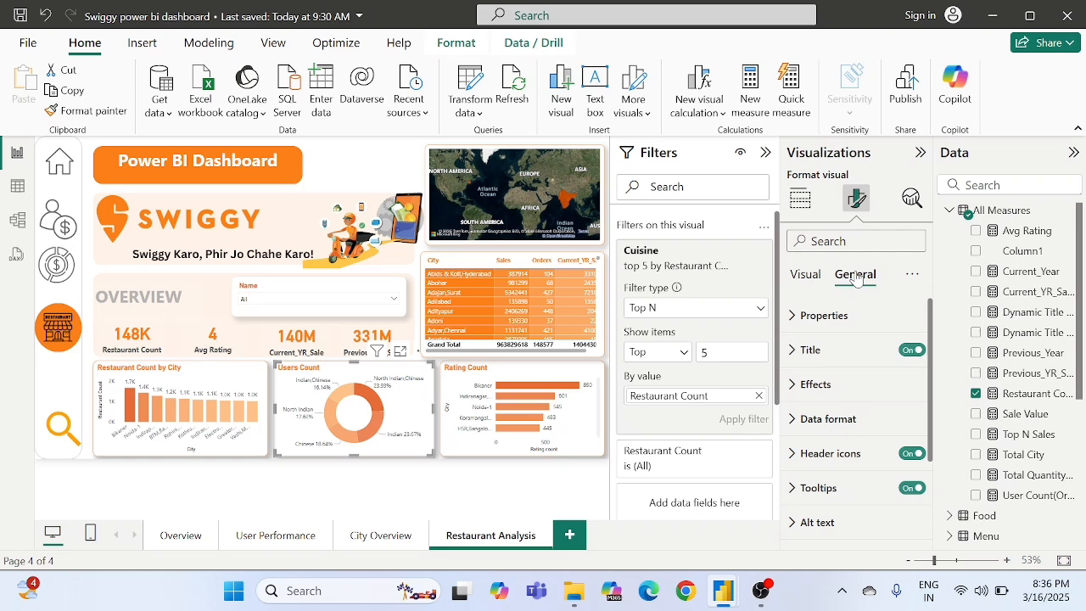
click(816, 348)
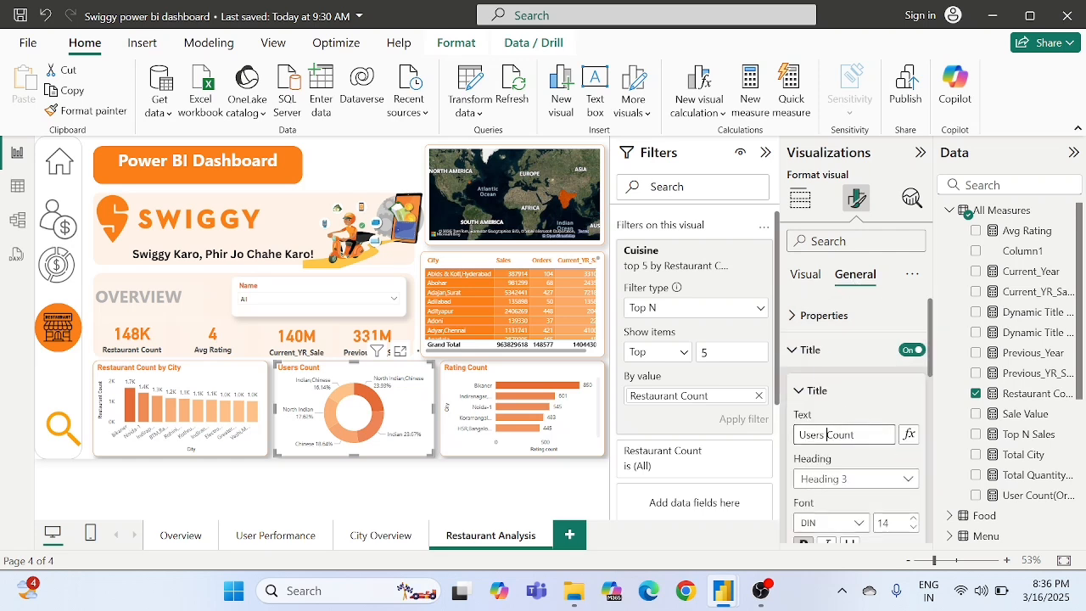
key(ctrl+a)
key(BackSpace)
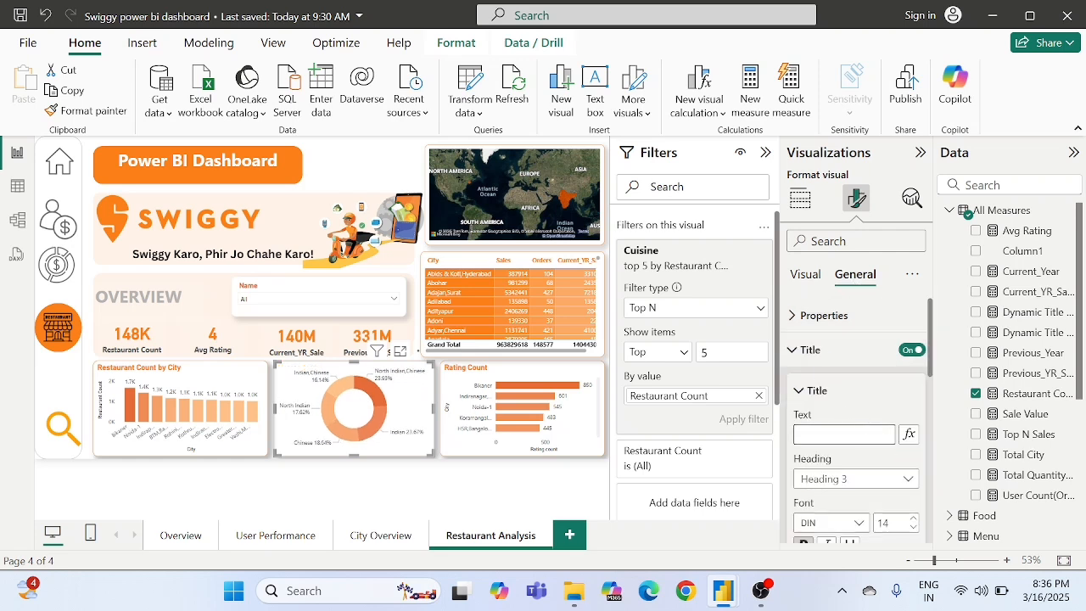
text(Top)
key(Return)
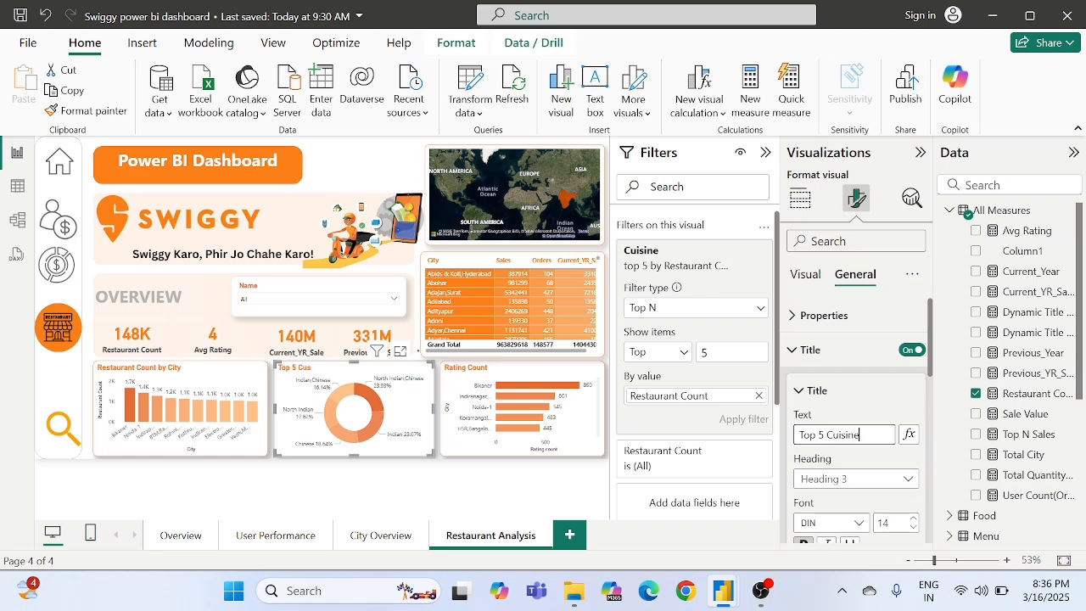
click(897, 458)
text(s)
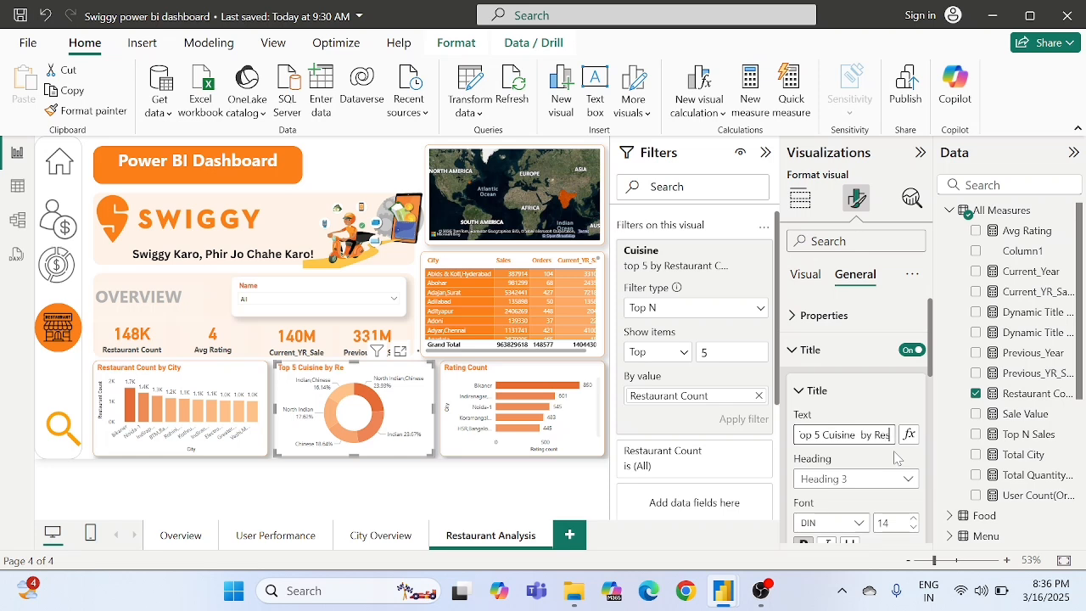
text(taurant)
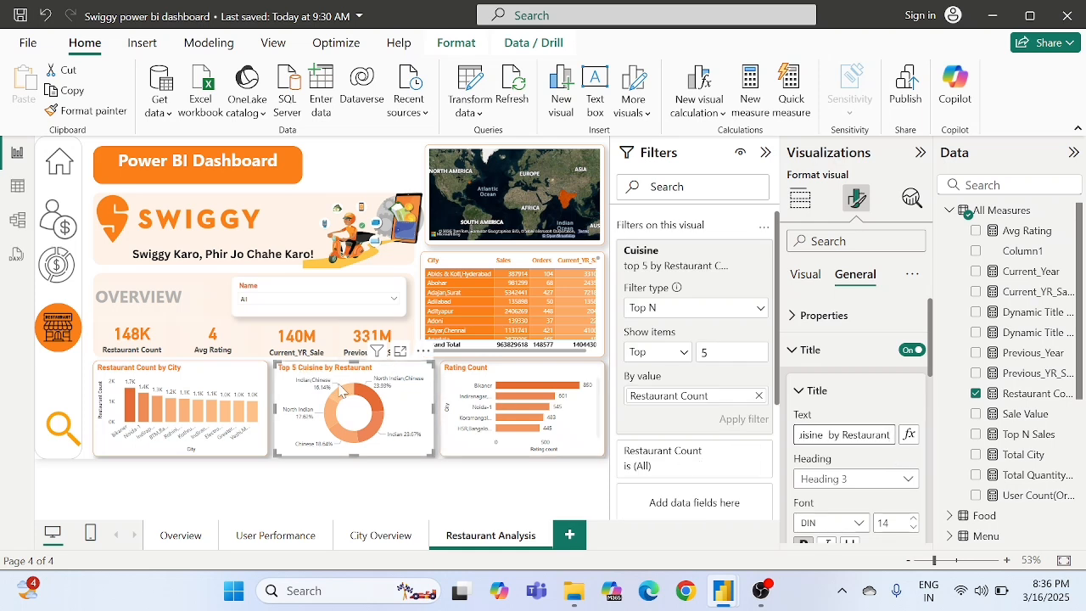
- Replace the City field on the Rating Count bar chart's Y-axis with Name from the Restaurant table
click(449, 411)
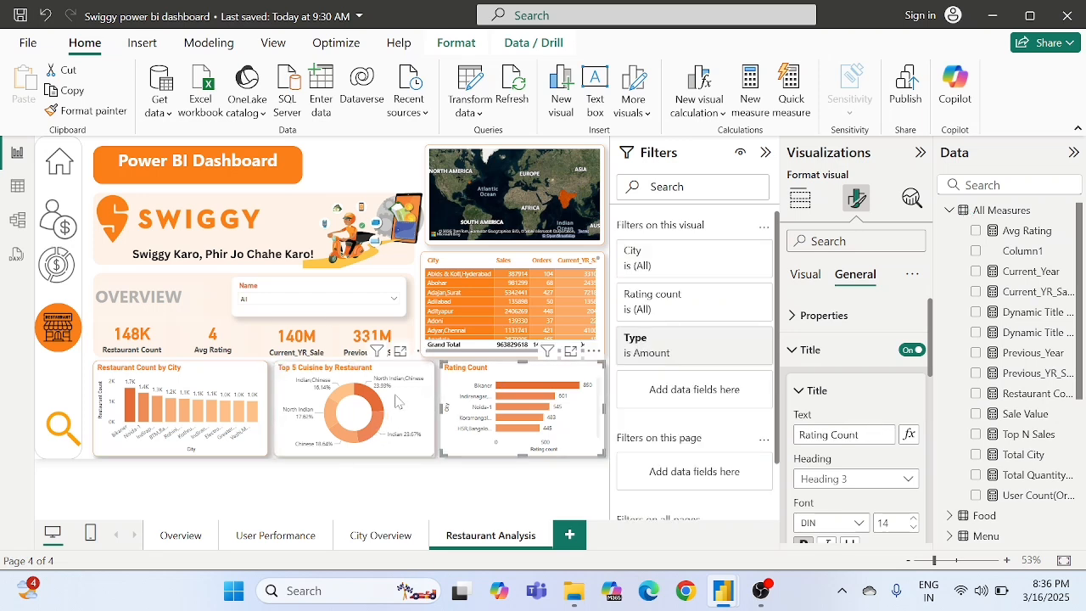
mouse_move(328, 413)
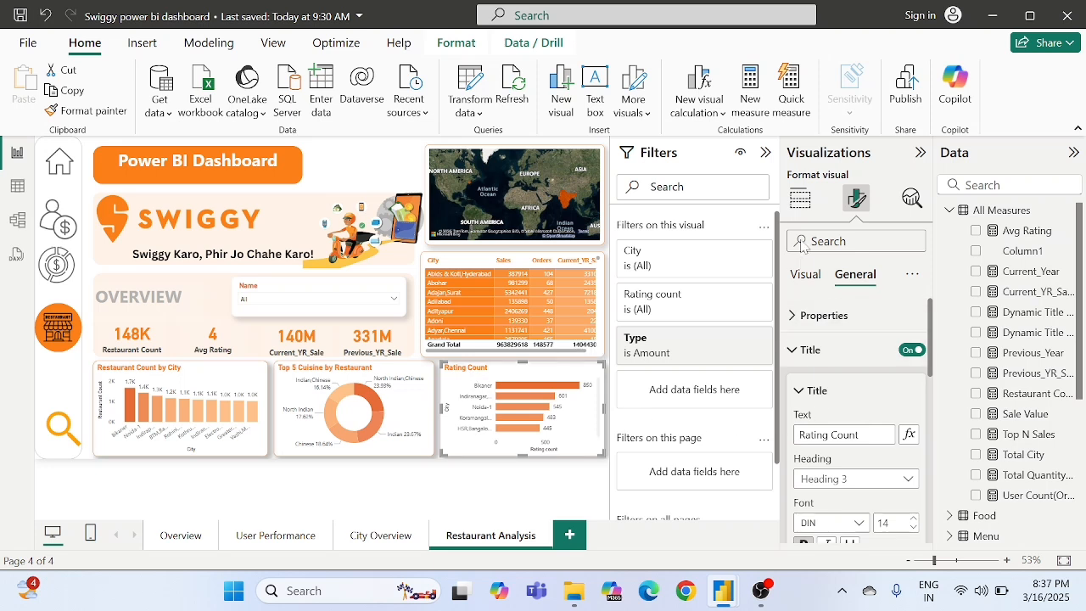
click(799, 197)
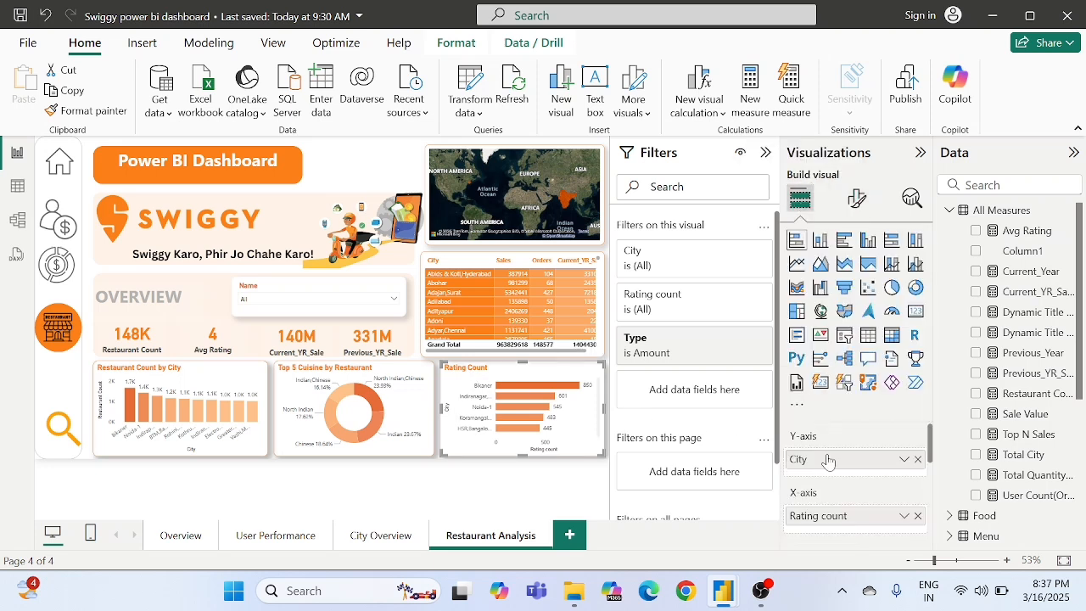
scroll(830, 459, down, 3)
scroll(830, 459, up, 3)
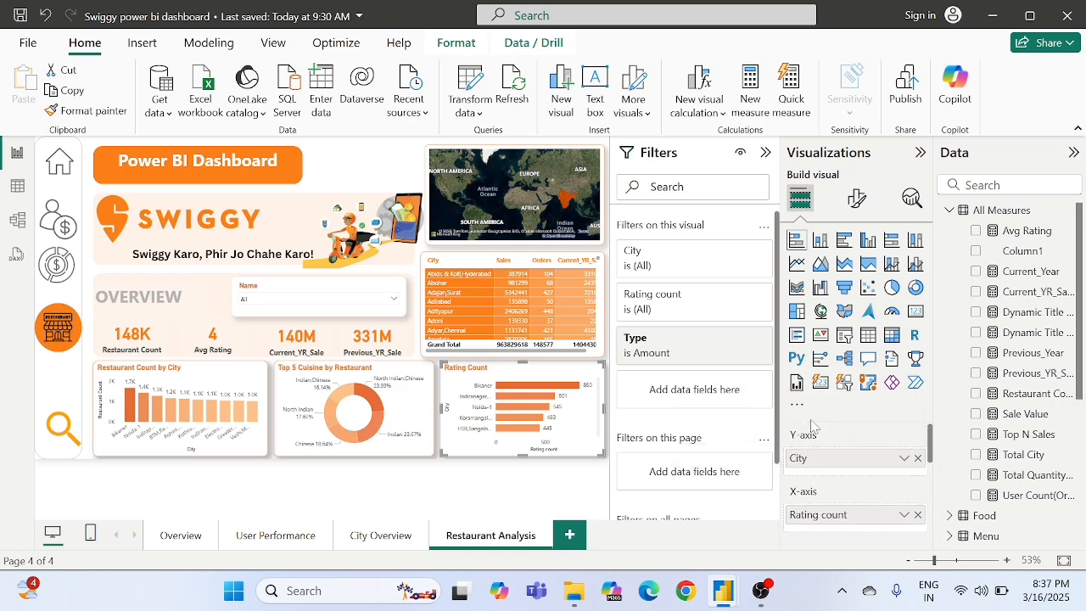
click(918, 458)
scroll(1001, 467, down, 5)
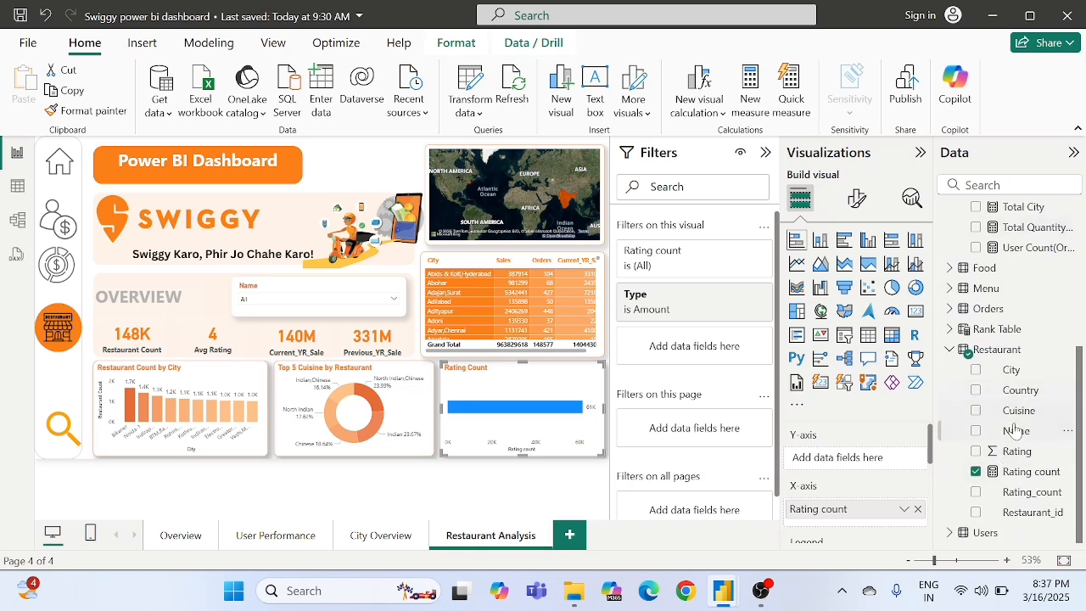
drag(1010, 433, 849, 458)
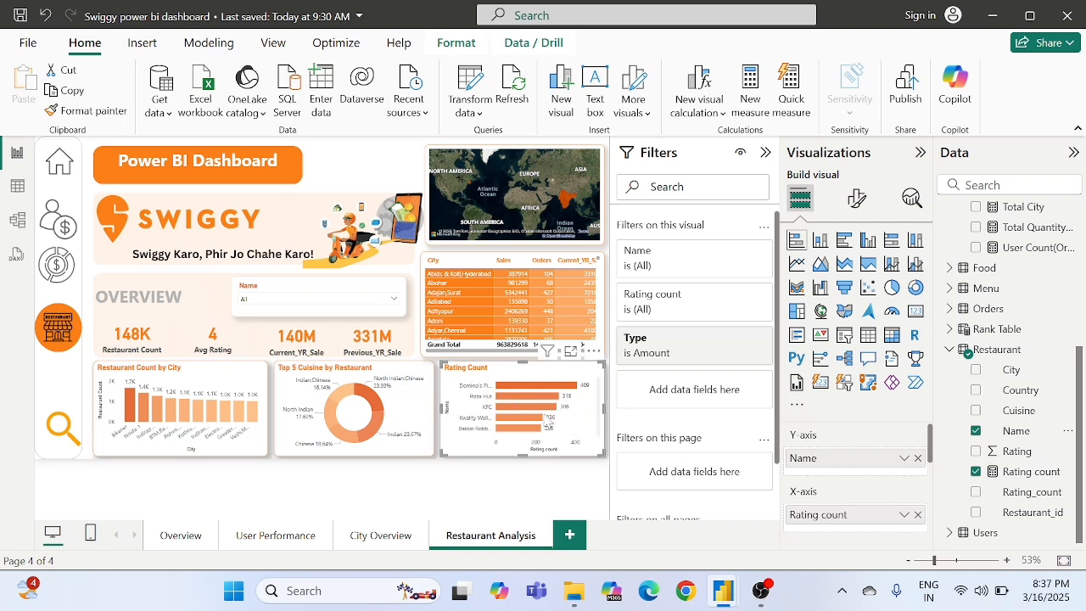
- Apply a gradient conditional colour based on Rating count to the Rating Count chart's bars, from light orange to dark orange
click(861, 202)
scroll(823, 432, down, 1)
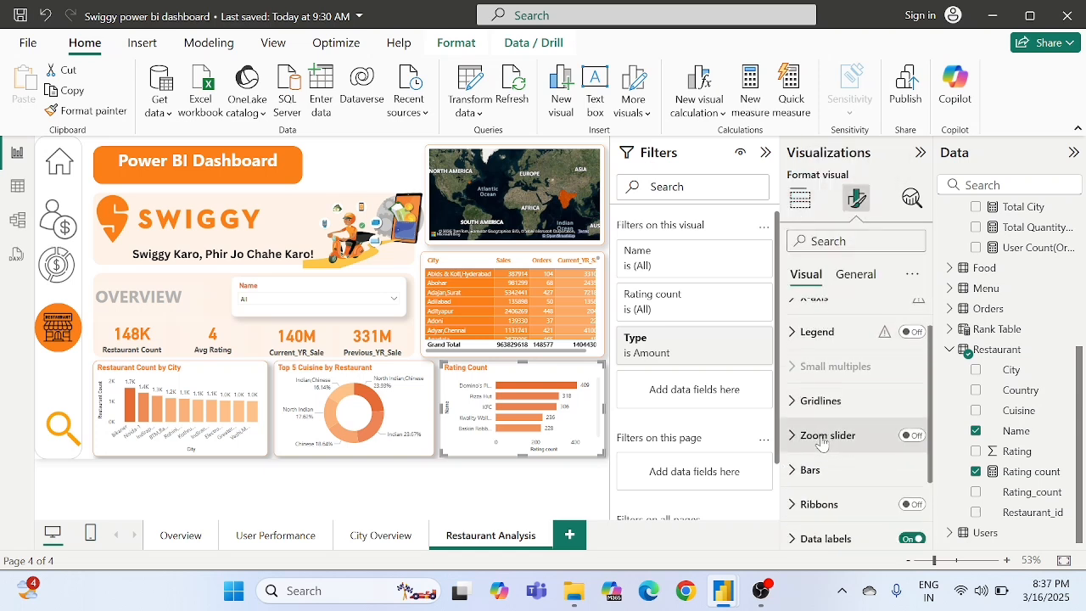
click(810, 453)
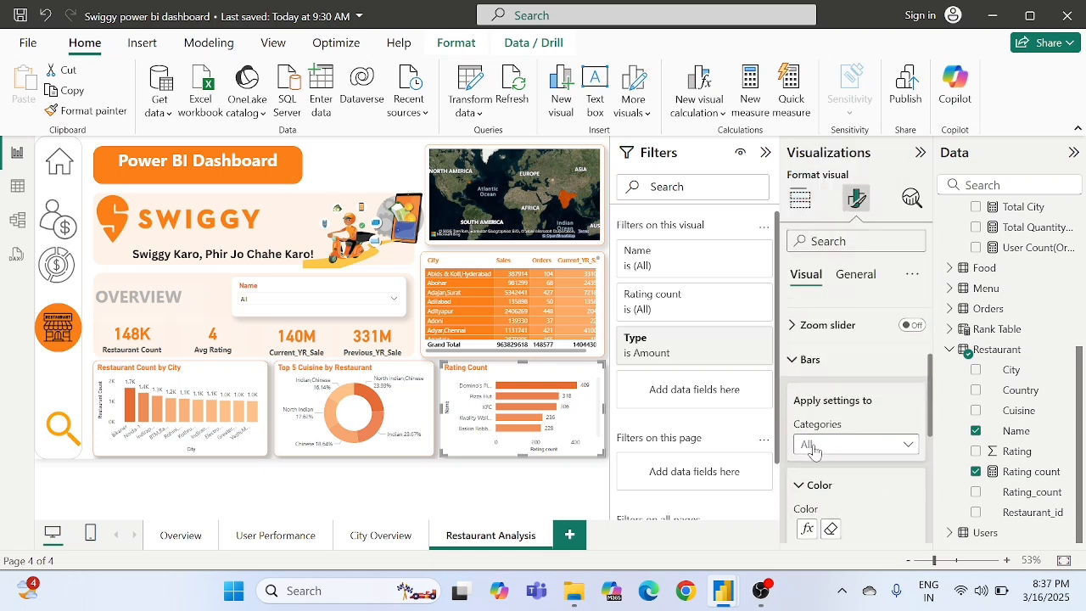
click(807, 529)
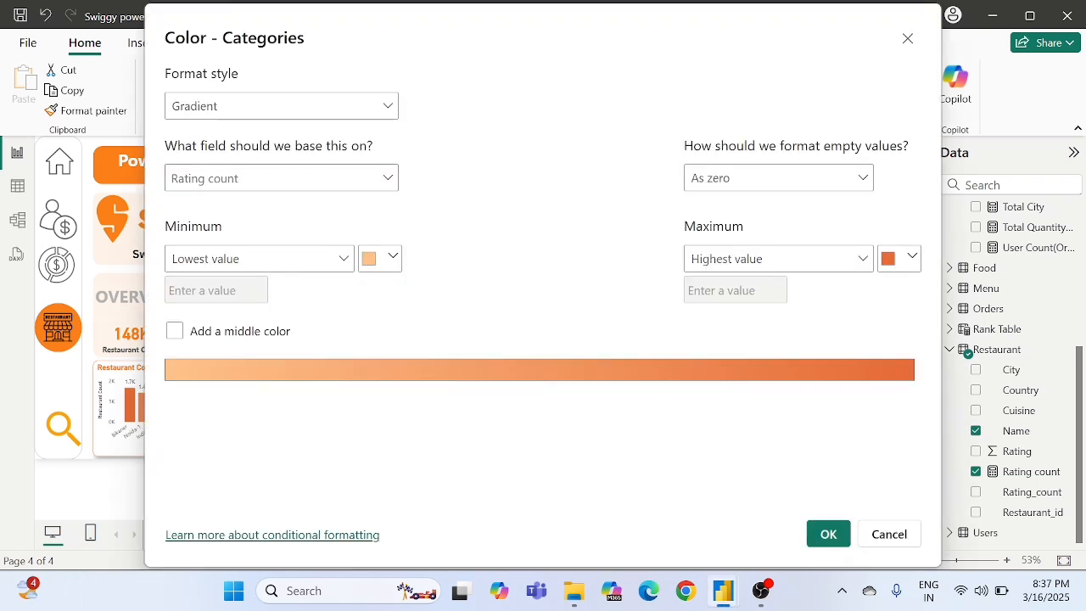
click(295, 180)
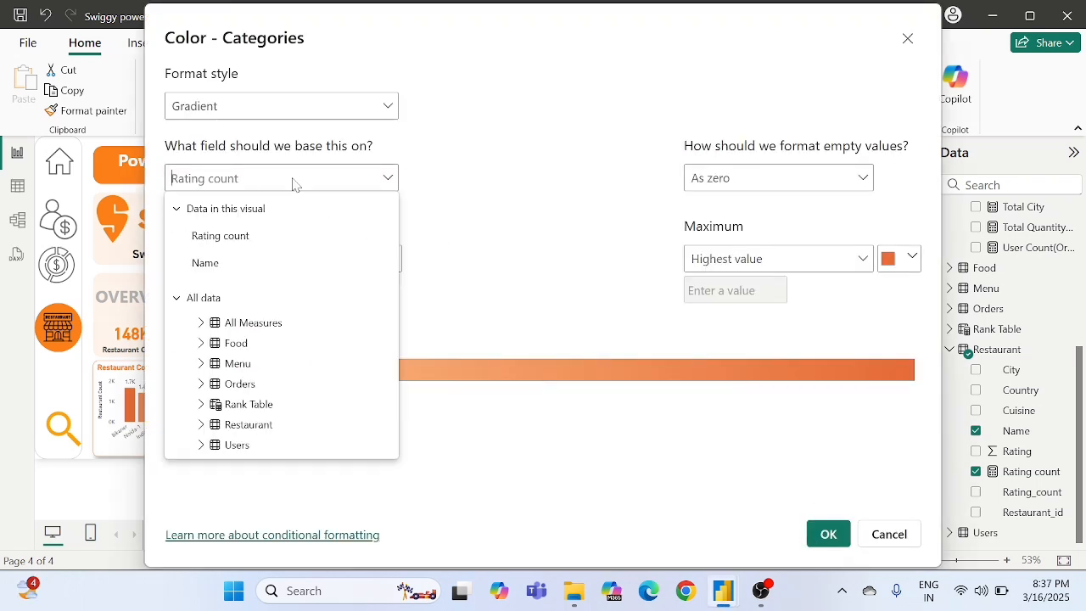
click(237, 244)
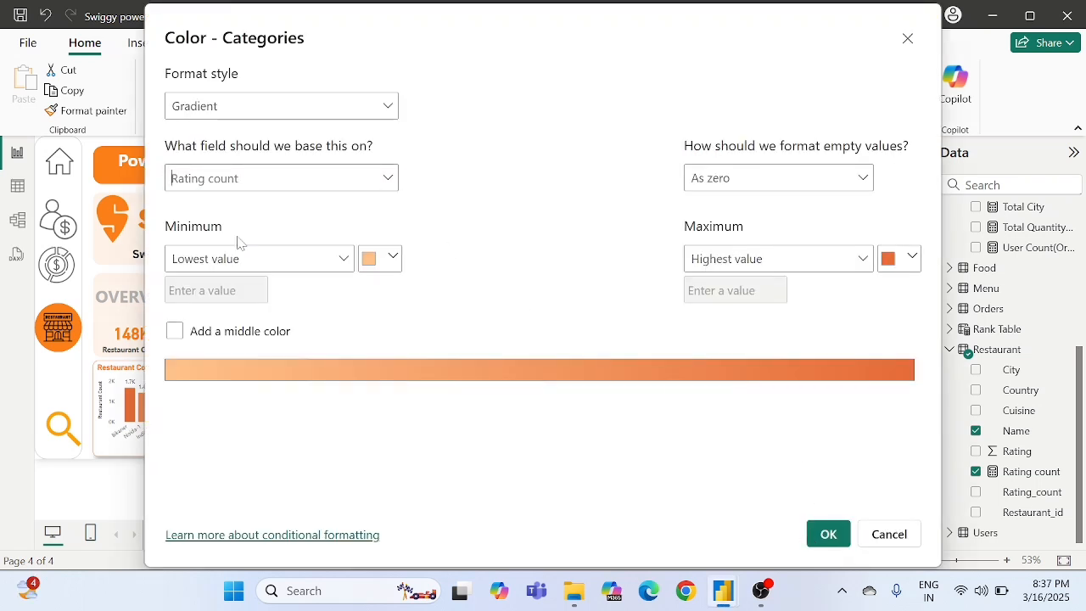
click(827, 534)
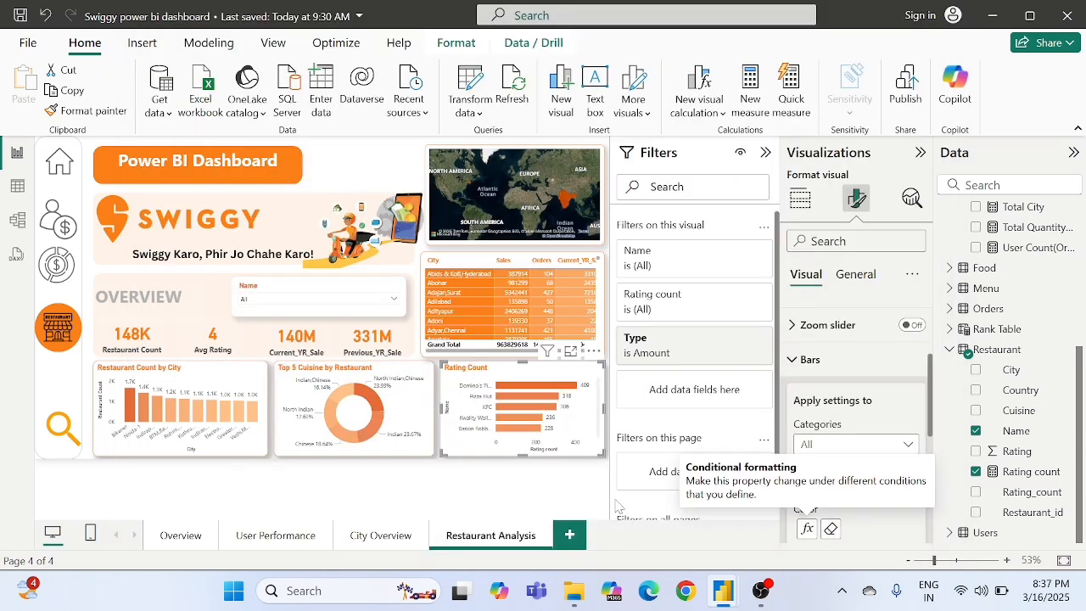
click(509, 474)
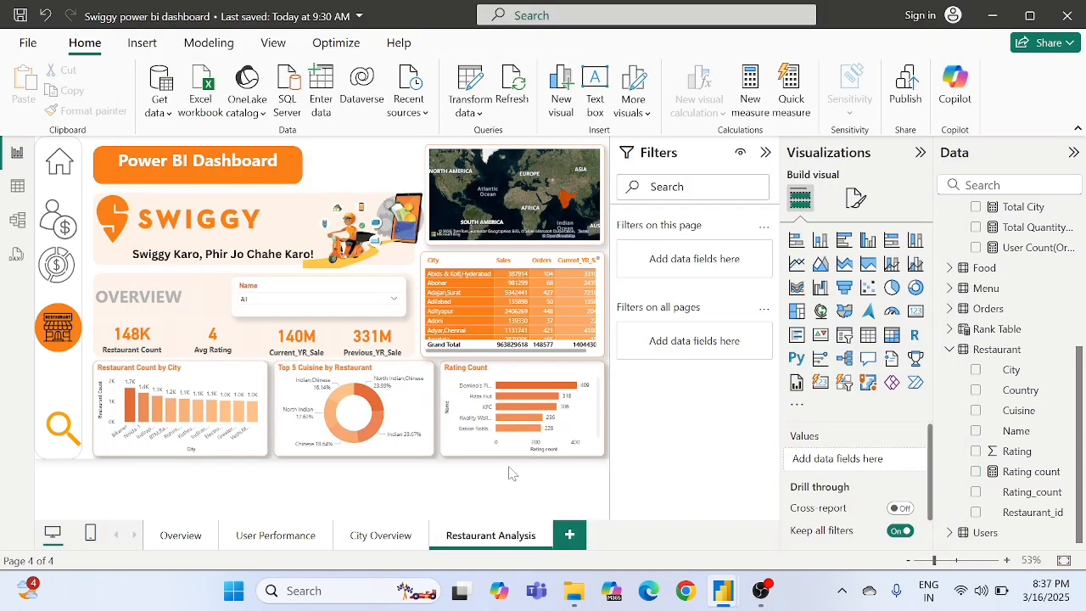
- Delete the city sales and orders table below the map
click(498, 381)
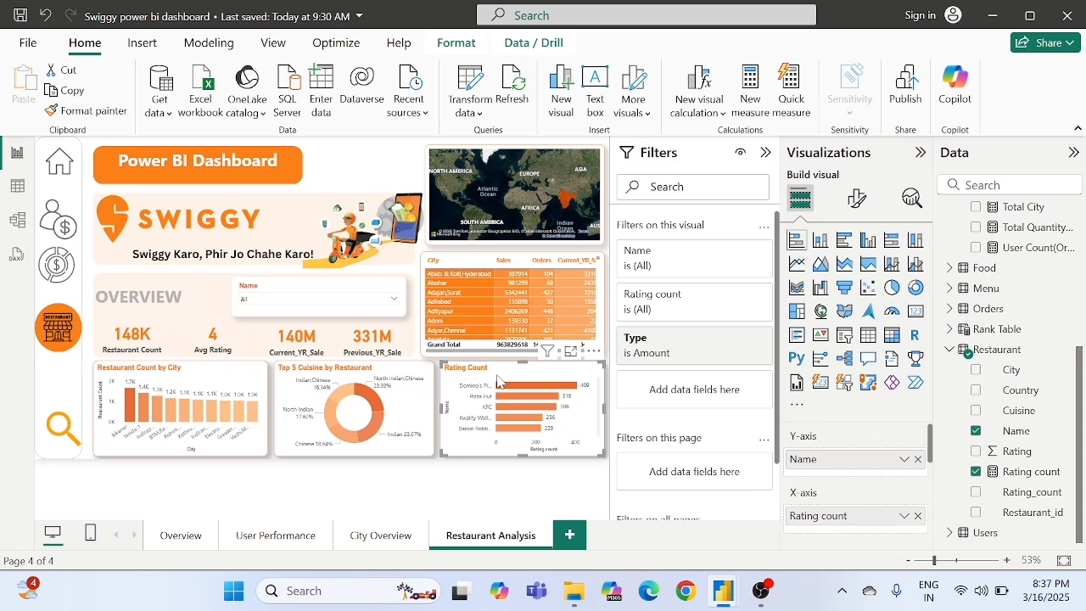
click(866, 202)
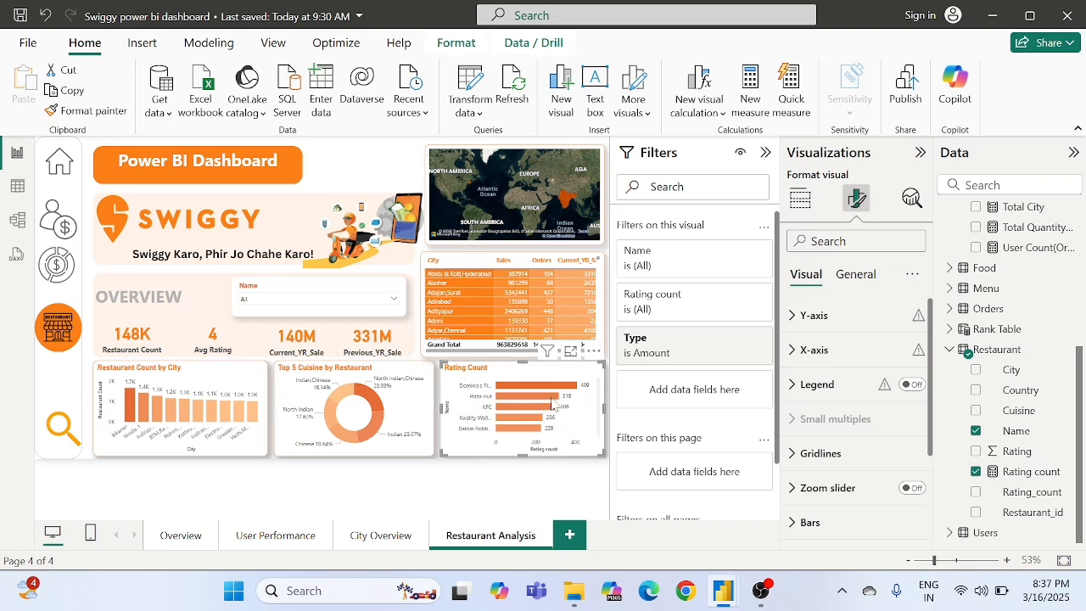
click(424, 263)
key(Delete)
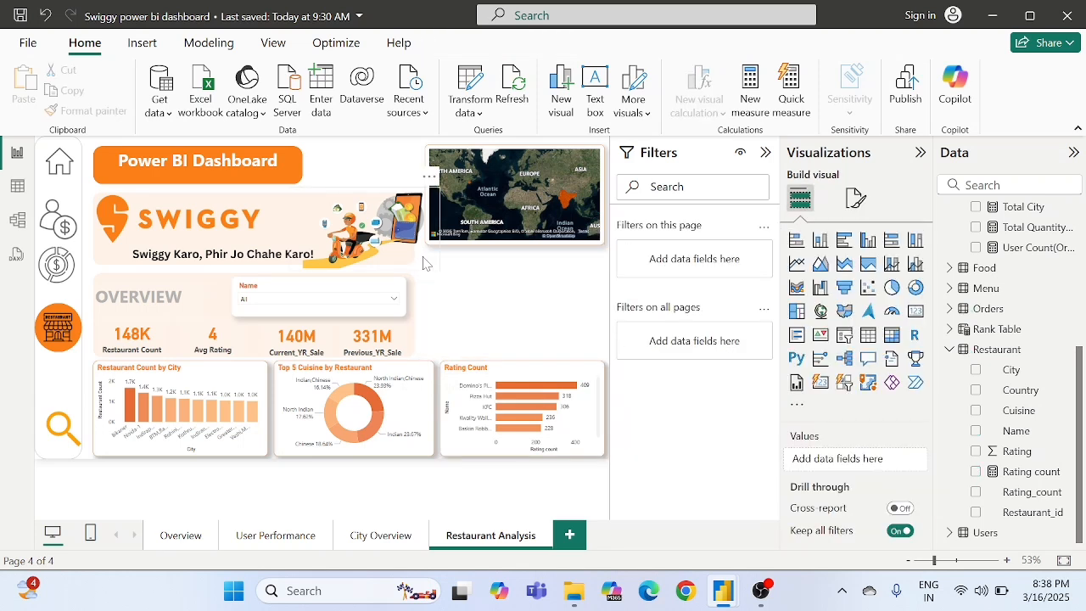
- Duplicate the Top 5 Cuisine by Restaurant donut chart and place the copy in the empty space directly below the map
click(415, 377)
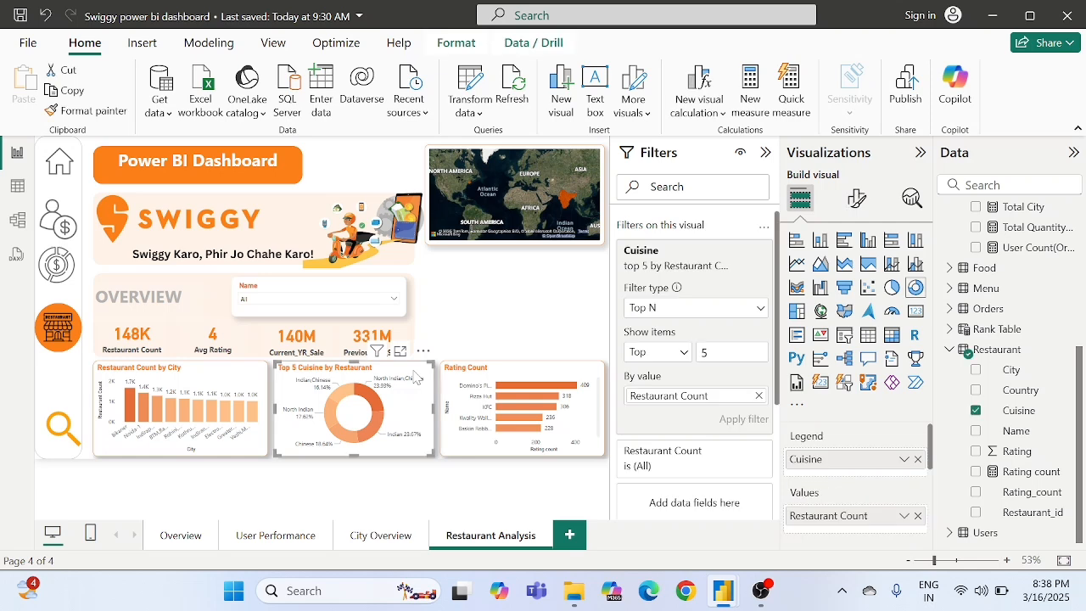
click(477, 315)
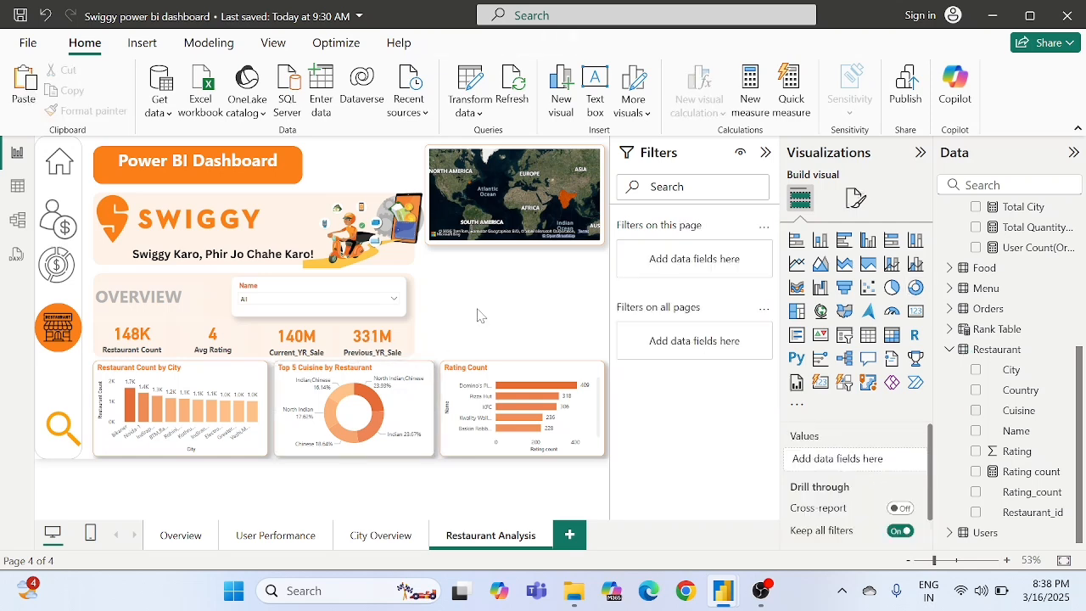
key(ctrl+v)
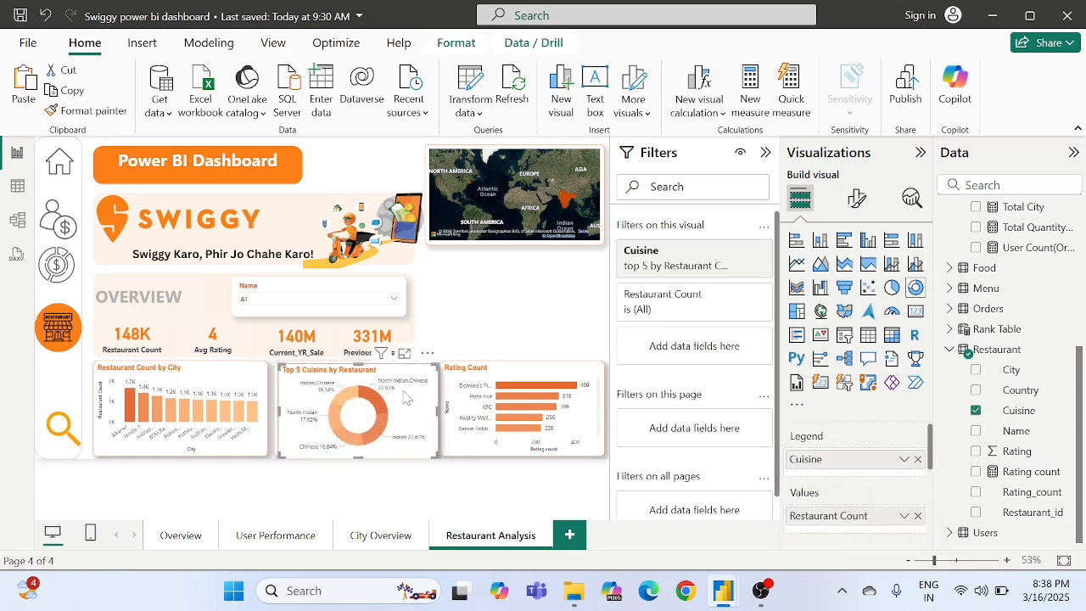
drag(408, 392, 553, 282)
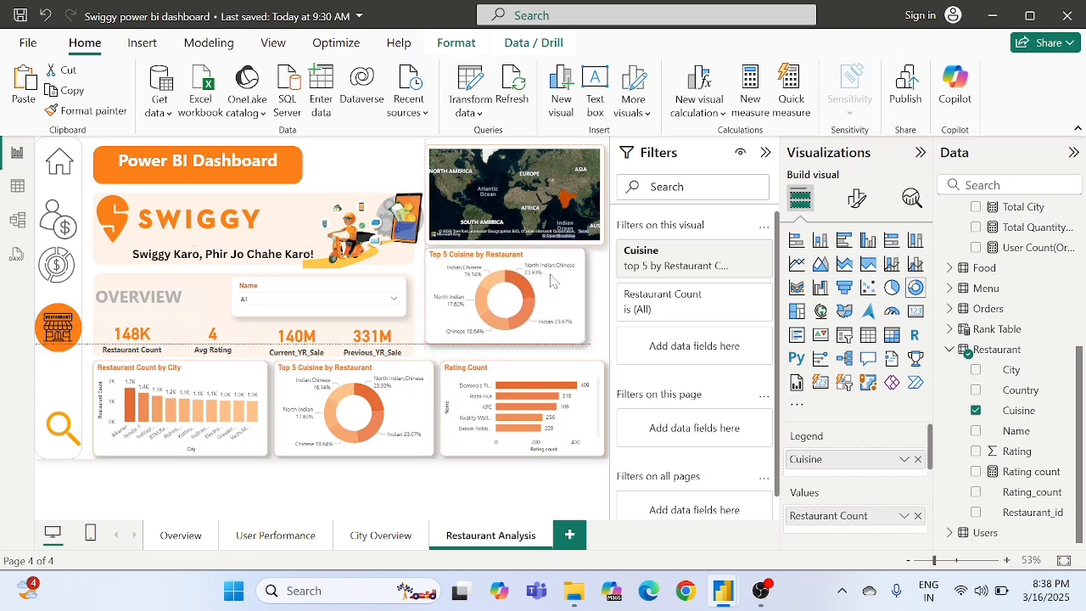
- Delete the map, move the copied donut chart into its place and widen the chart slightly
click(598, 155)
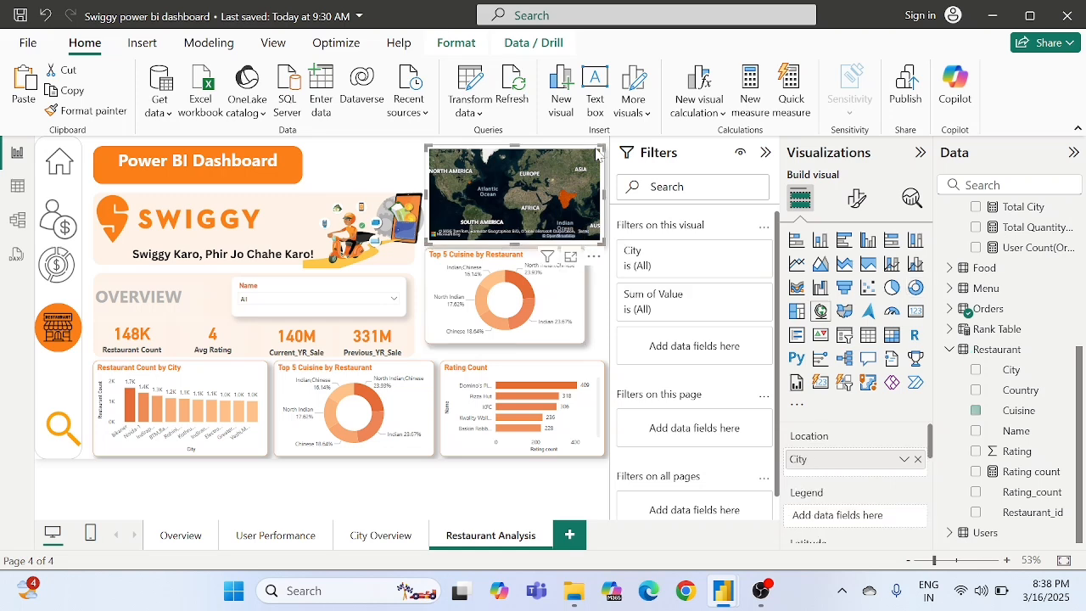
key(Delete)
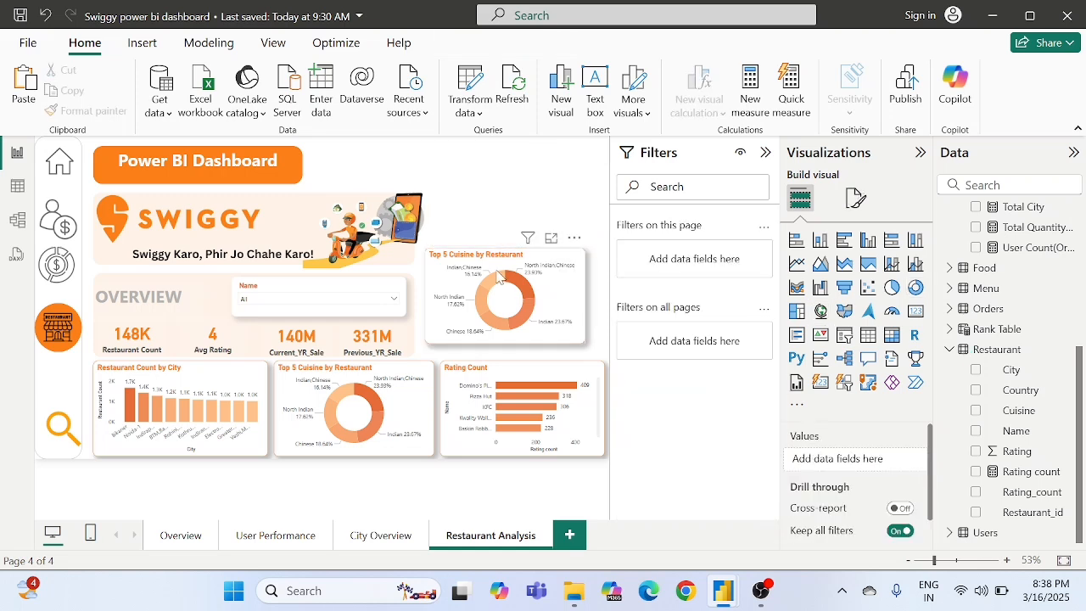
drag(488, 270, 507, 161)
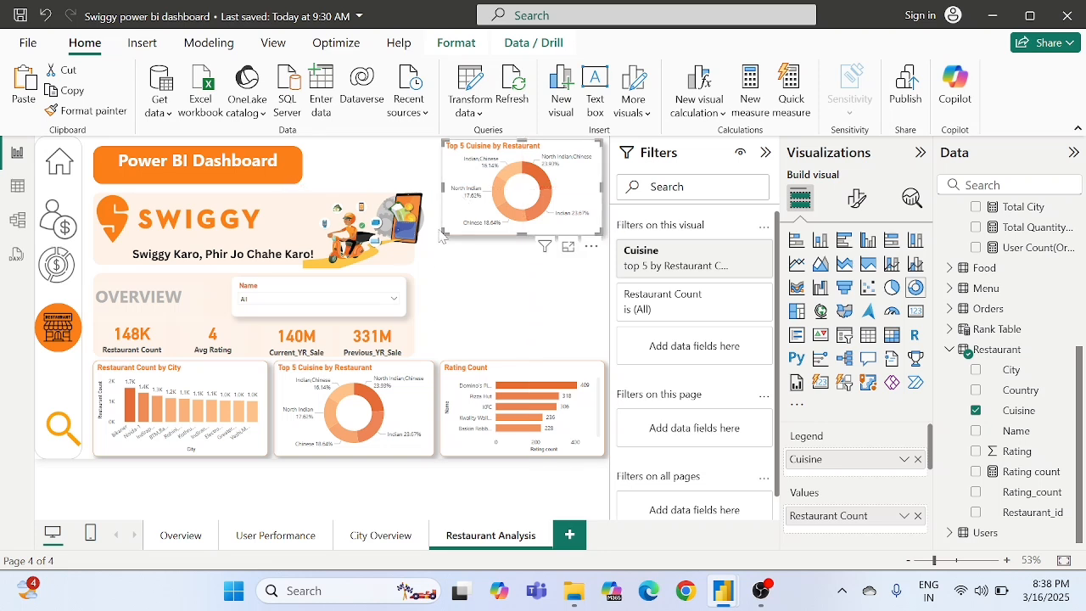
drag(440, 232, 435, 236)
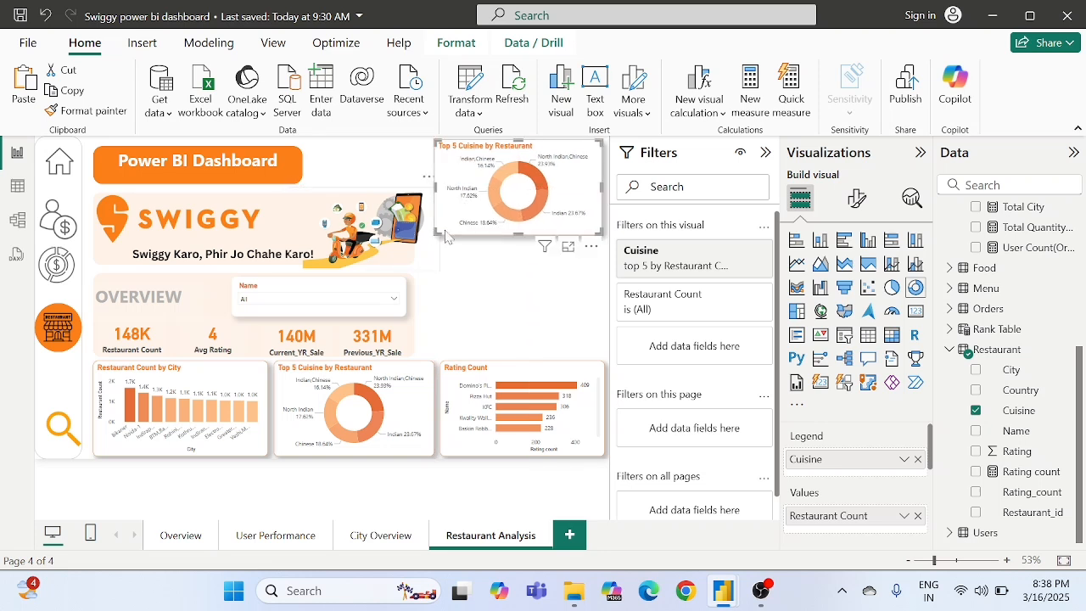
click(530, 286)
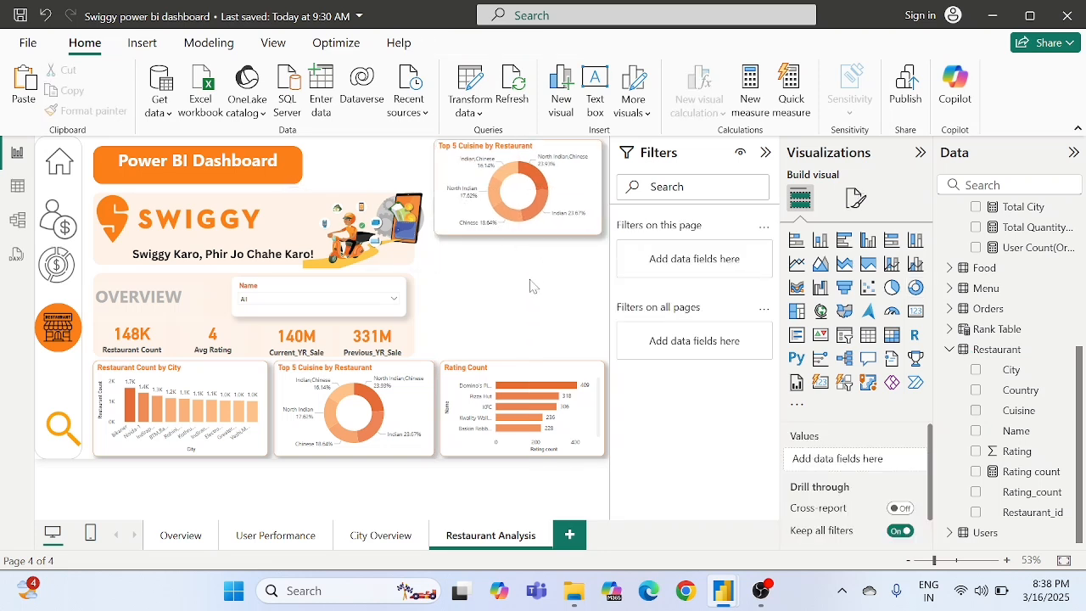
- Replace Cuisine in the copied donut chart's legend with FoodType from the Menu table
click(583, 187)
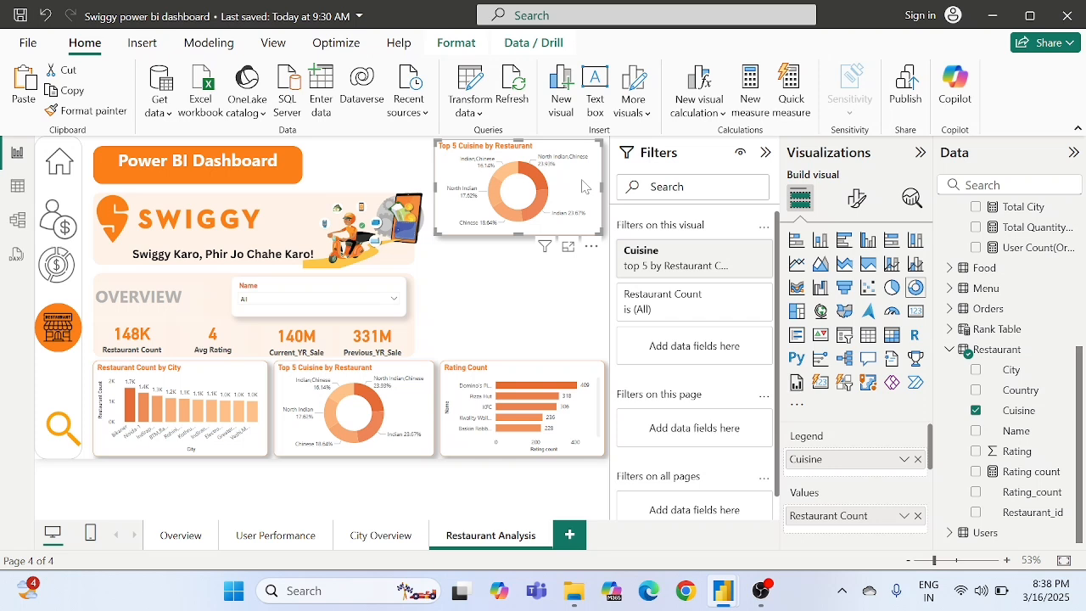
click(917, 459)
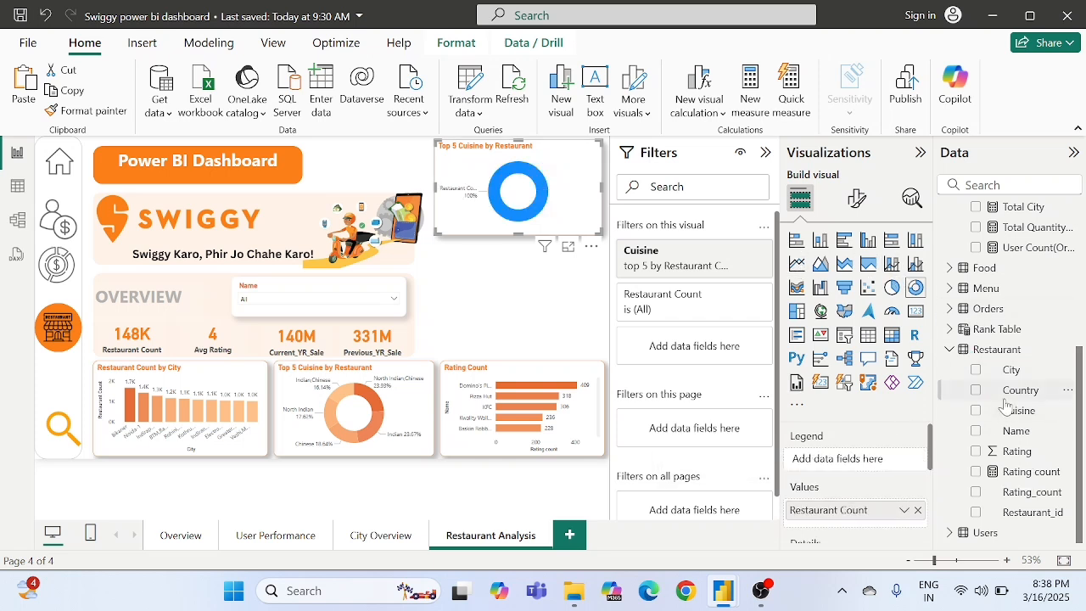
scroll(1006, 406, up, 1)
click(951, 394)
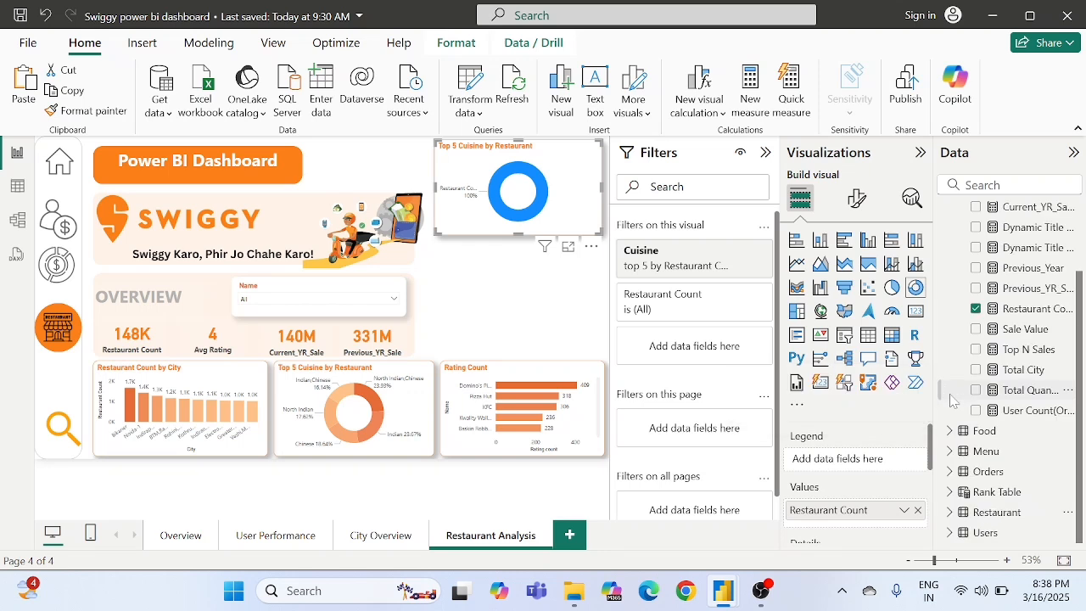
scroll(989, 402, up, 2)
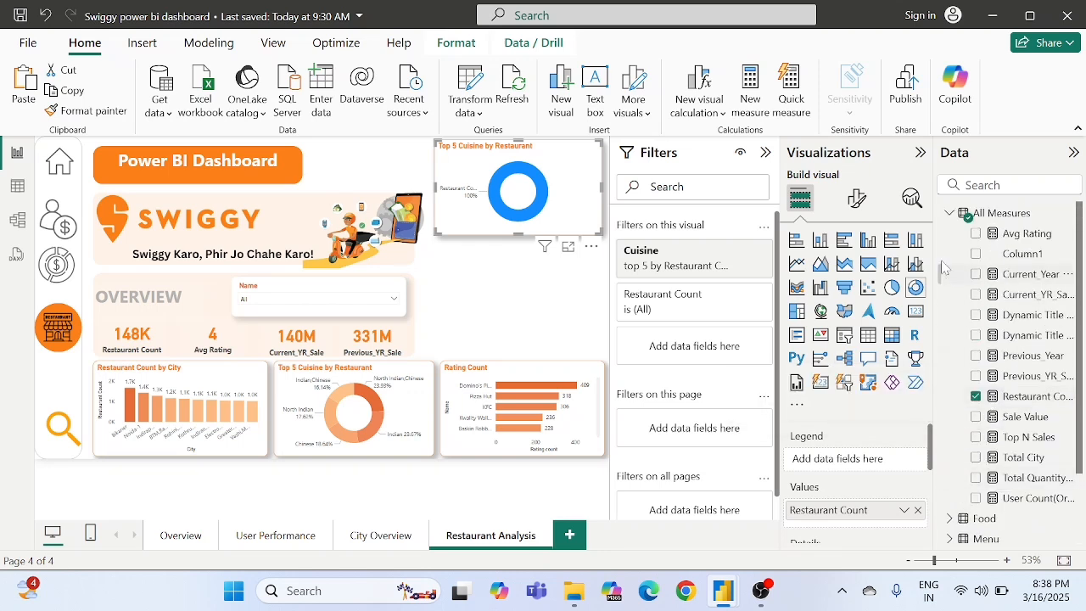
click(946, 215)
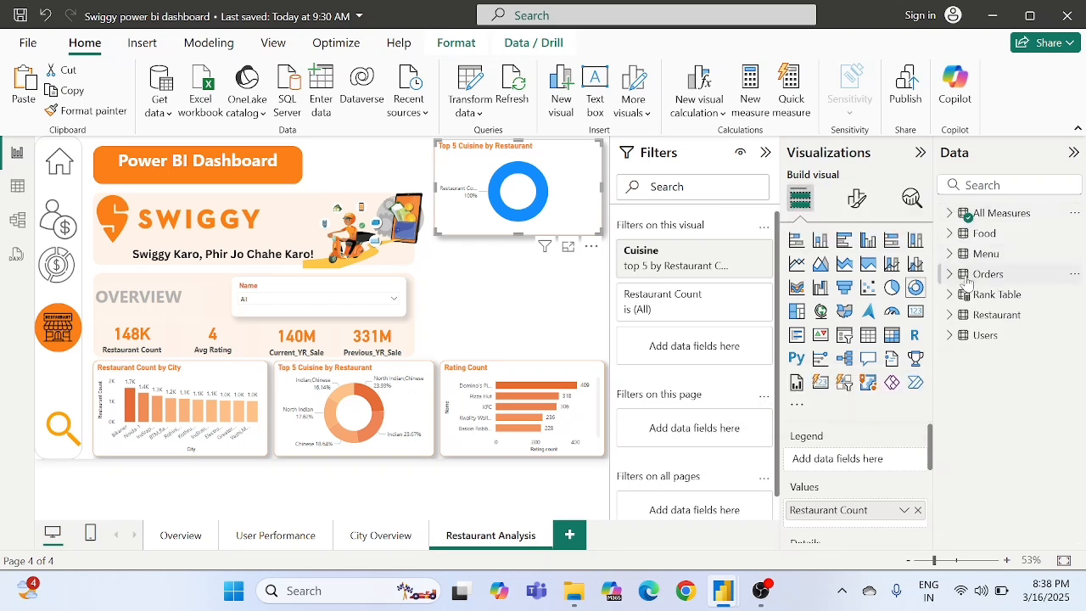
click(951, 255)
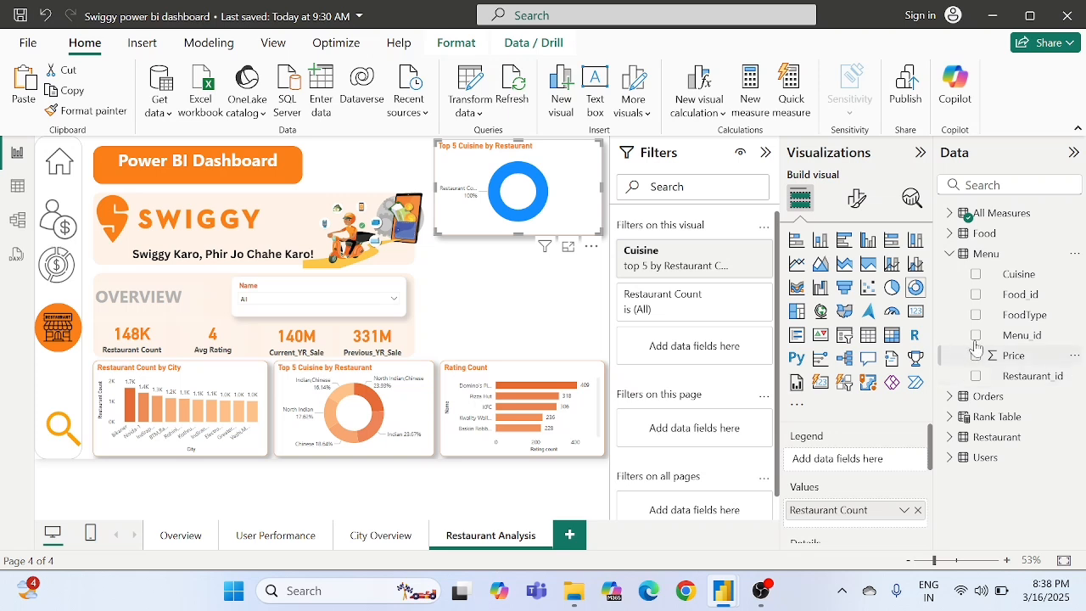
click(951, 234)
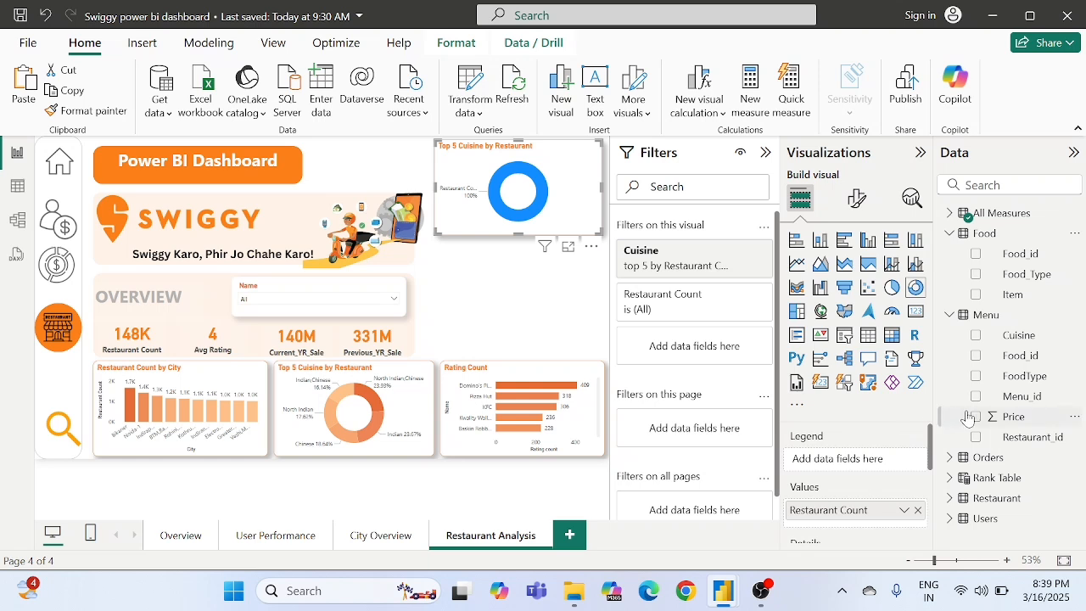
drag(1014, 382, 837, 461)
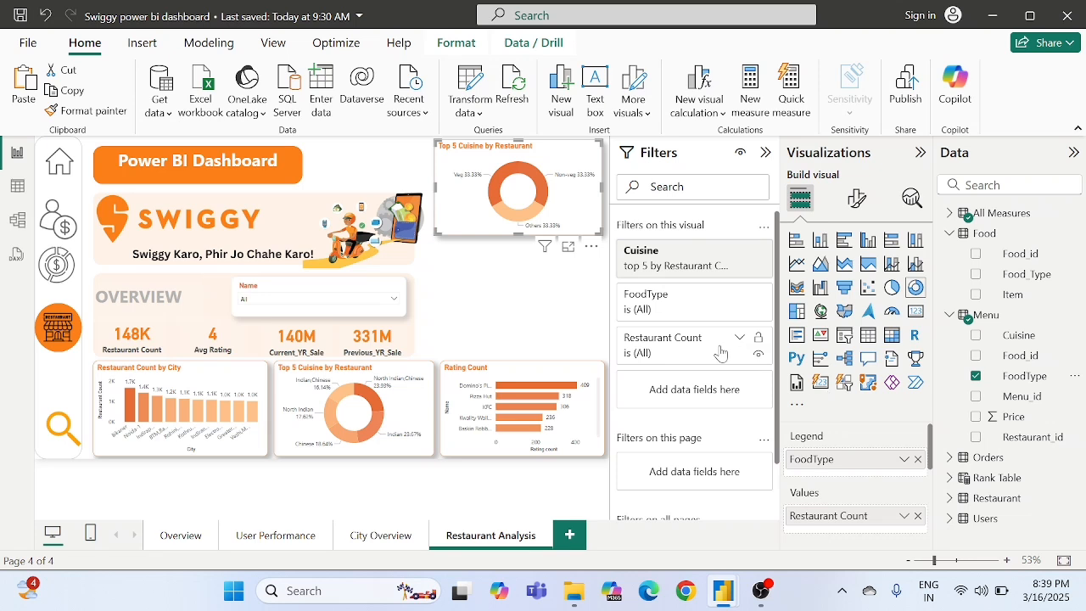
click(520, 273)
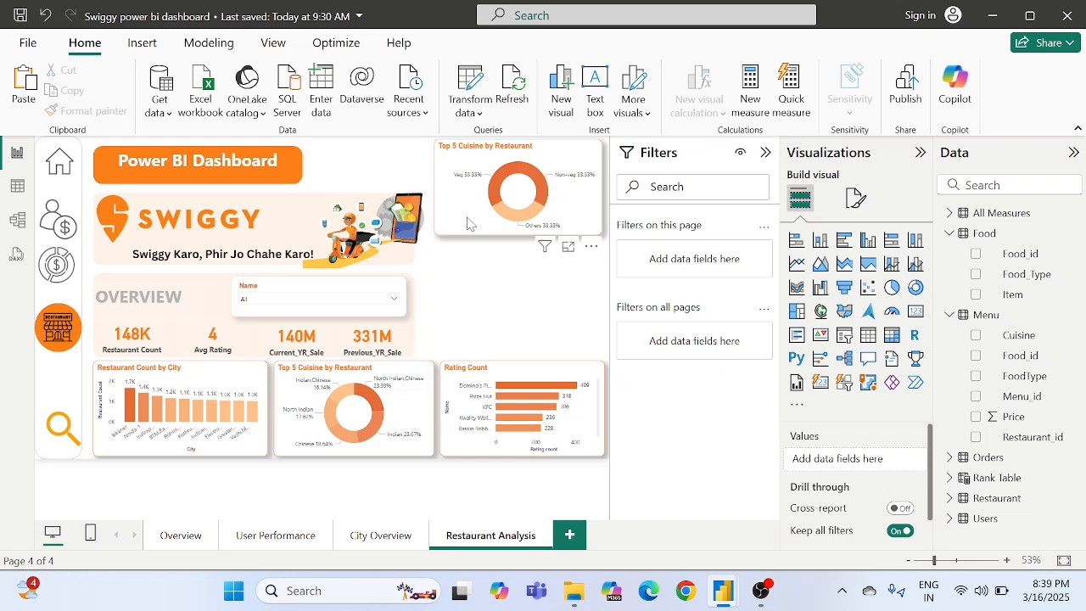
click(531, 195)
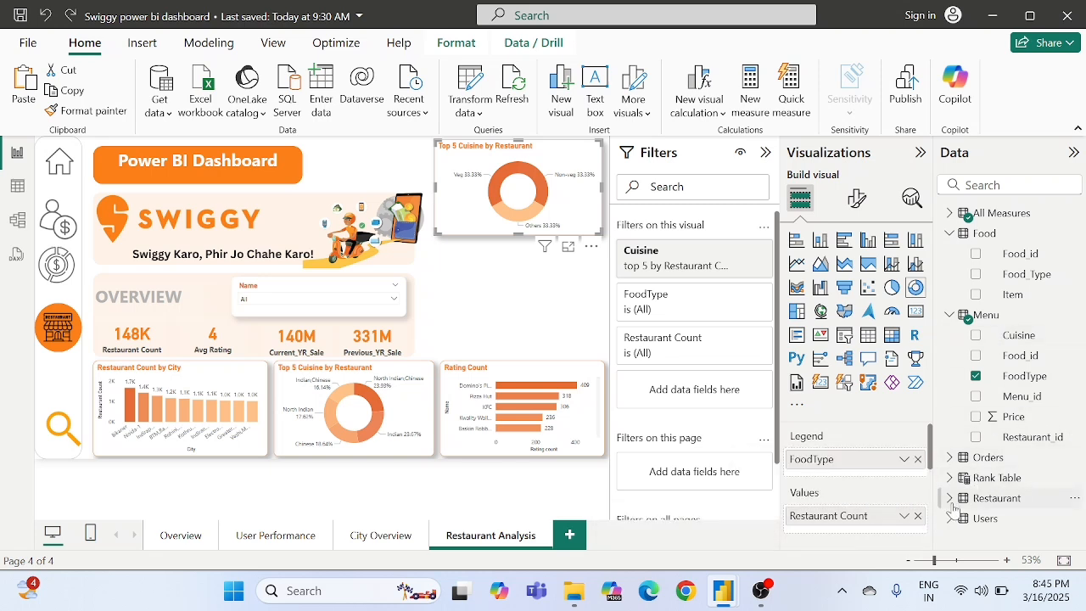
- Replace Restaurant Count in the copied donut chart's values with the count of Restaurant_id from the Menu table
click(1022, 502)
scroll(1018, 501, down, 3)
scroll(1001, 458, up, 1)
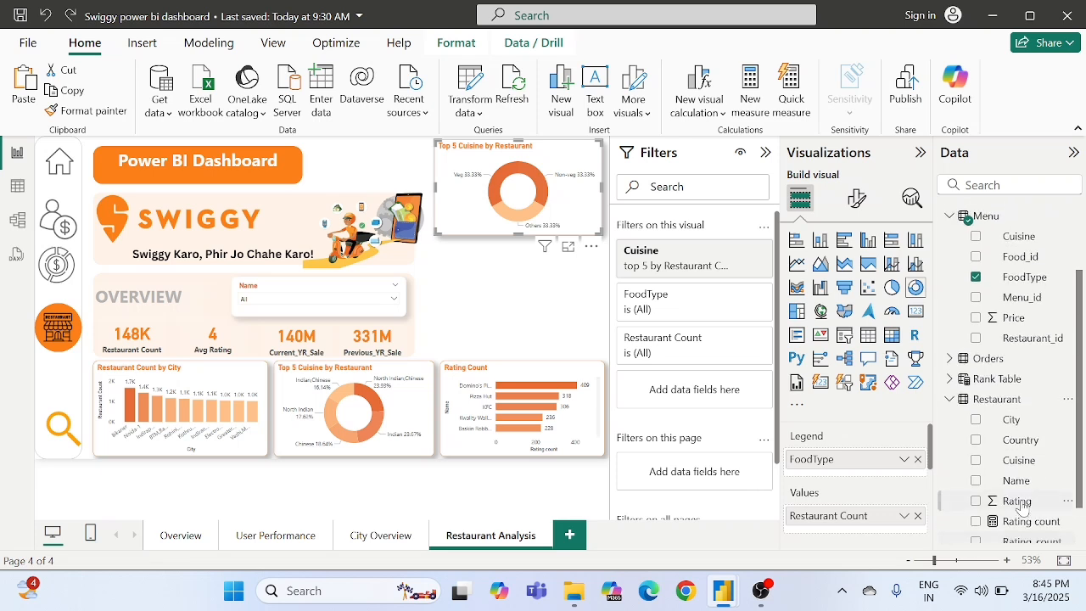
click(948, 405)
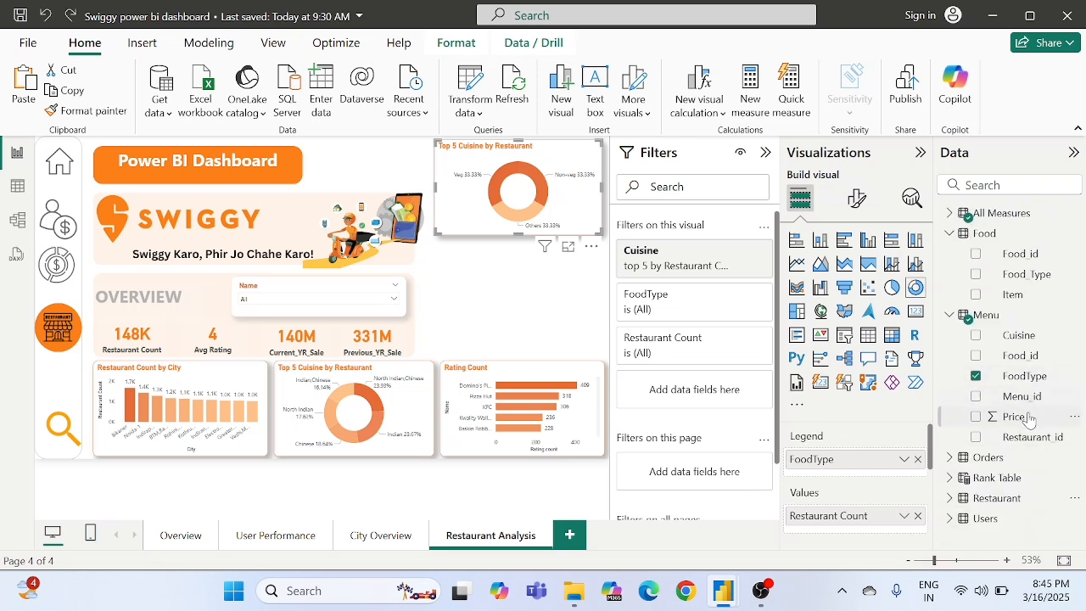
drag(1017, 444, 869, 518)
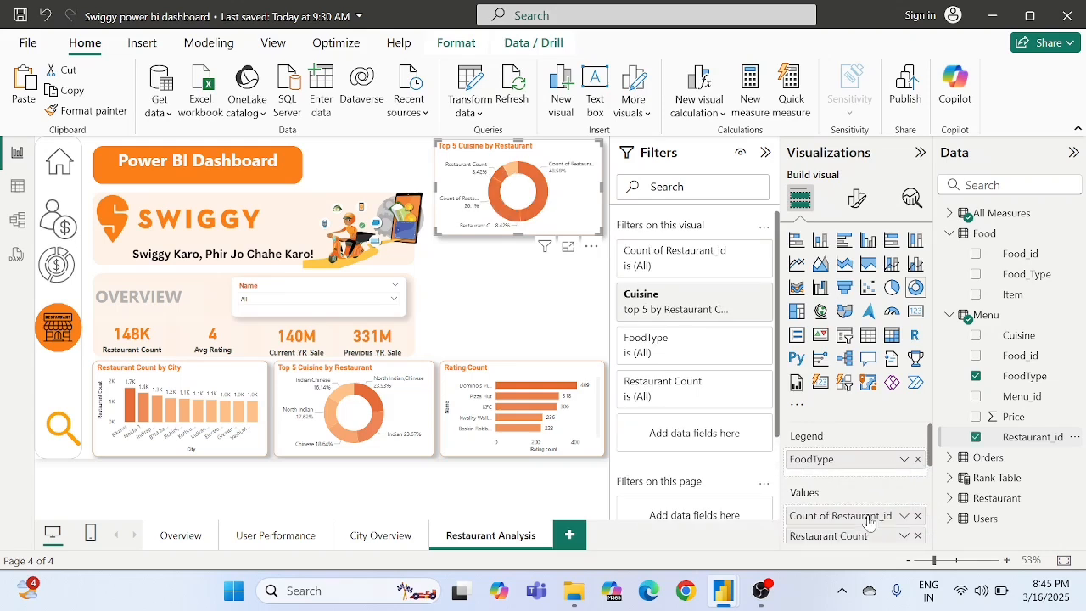
click(918, 536)
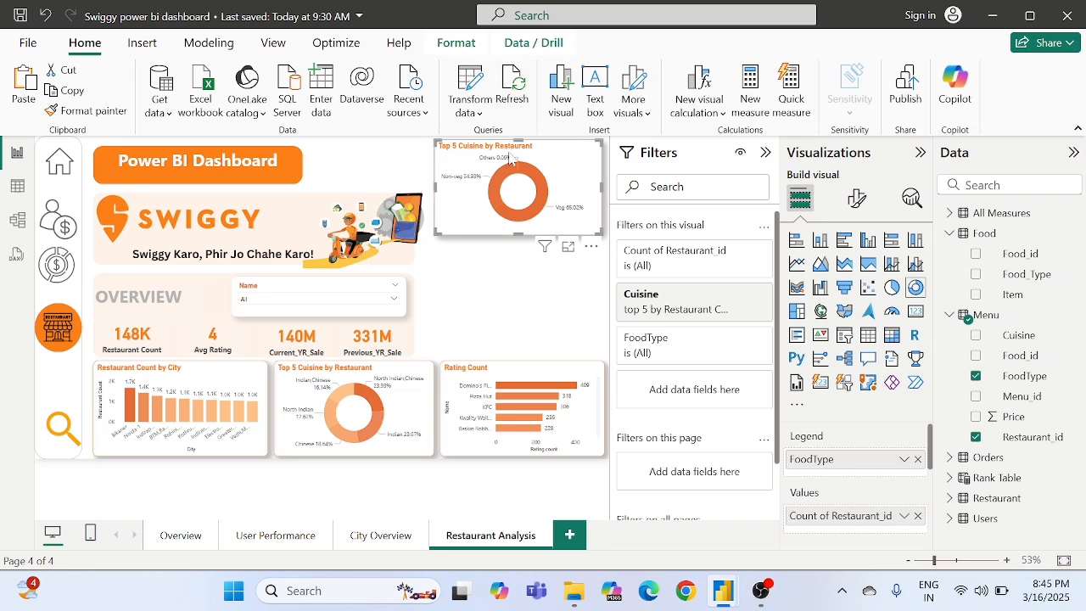
- Change the Non-veg slice colour of the food type donut chart to the lighter orange #EC7B49
mouse_move(501, 176)
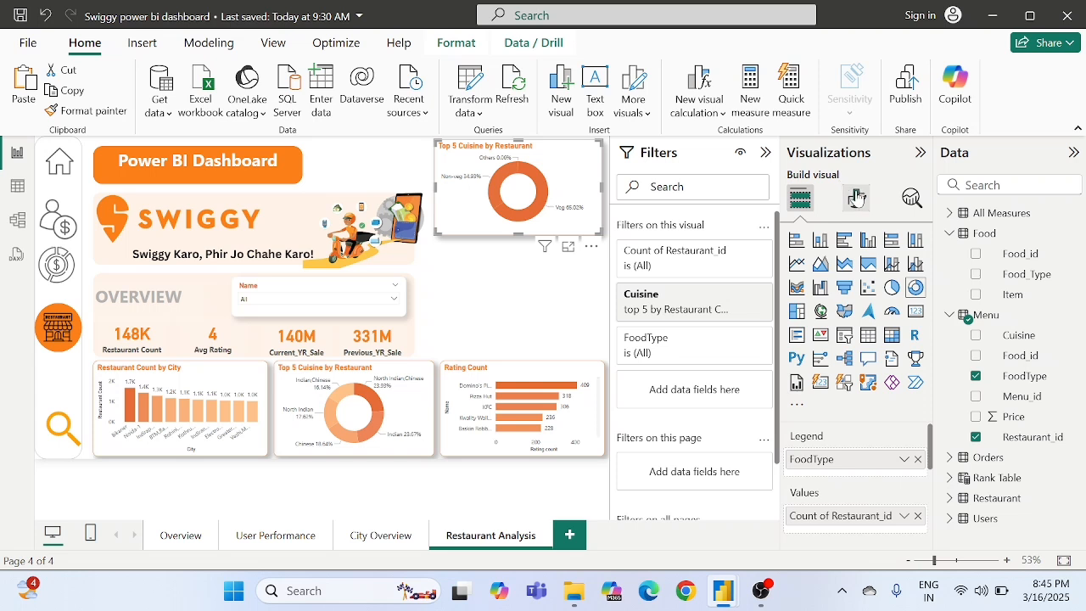
click(858, 200)
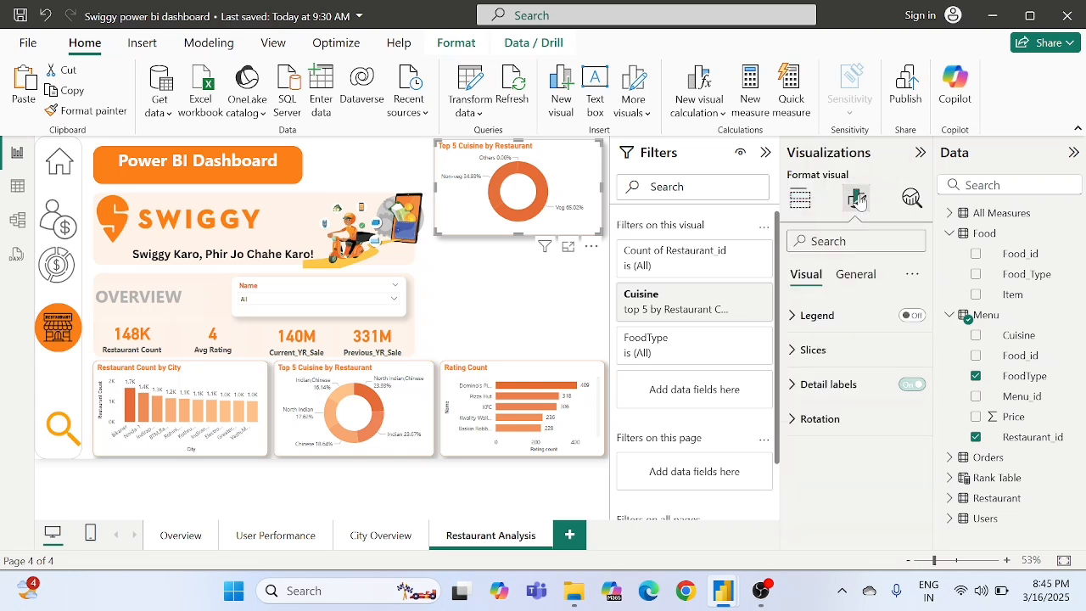
click(813, 350)
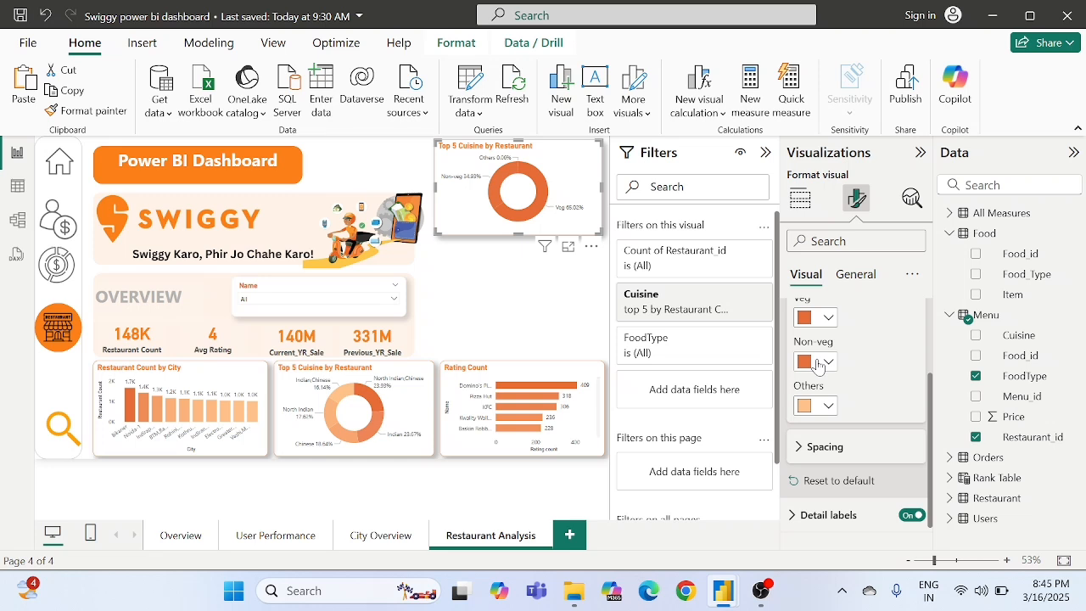
click(817, 363)
click(837, 320)
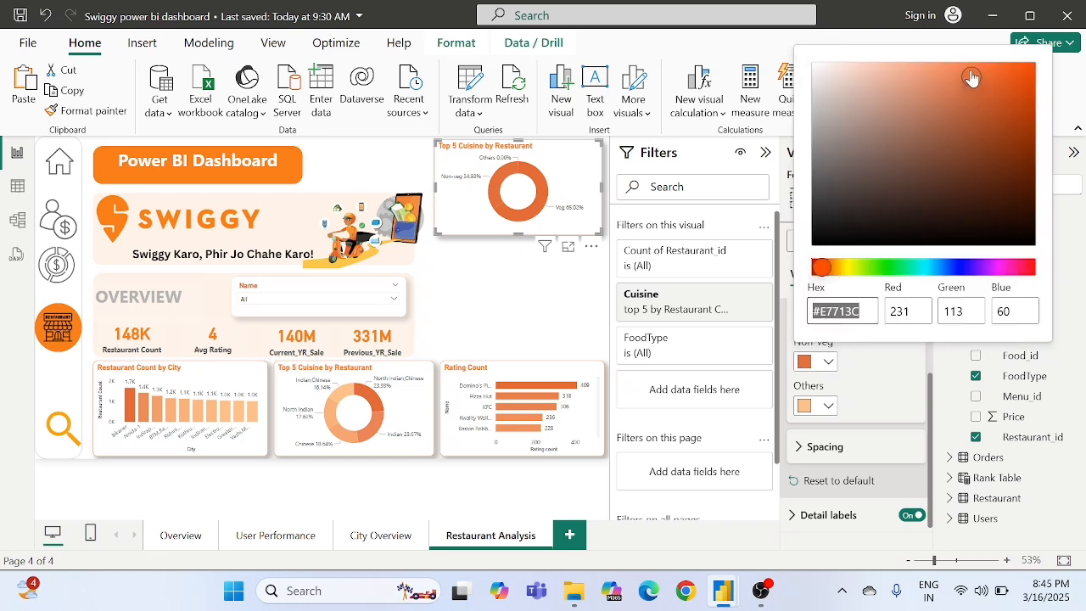
drag(971, 78, 964, 80)
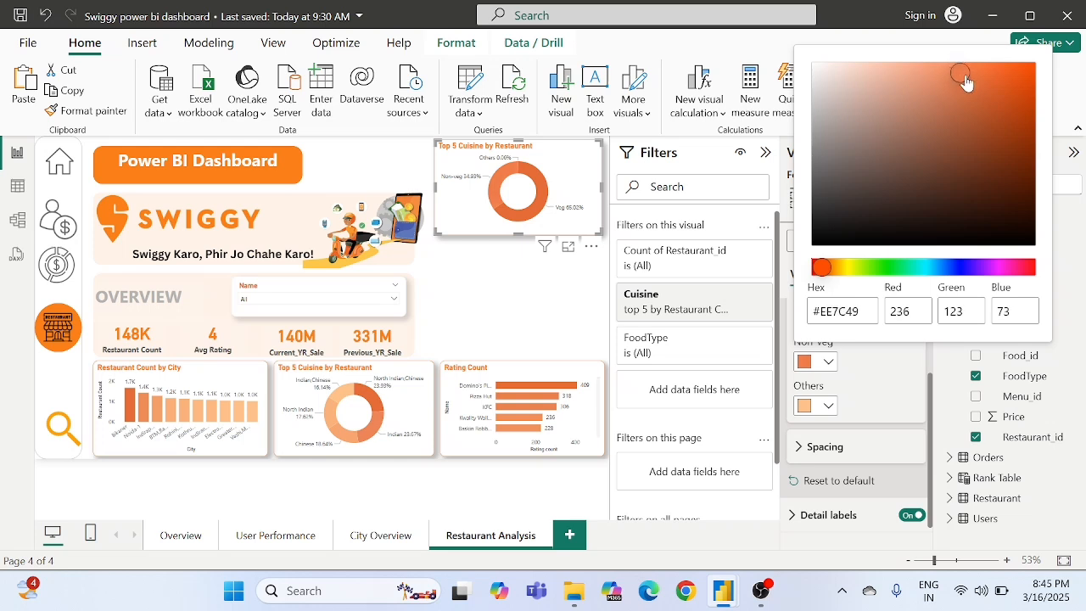
click(877, 400)
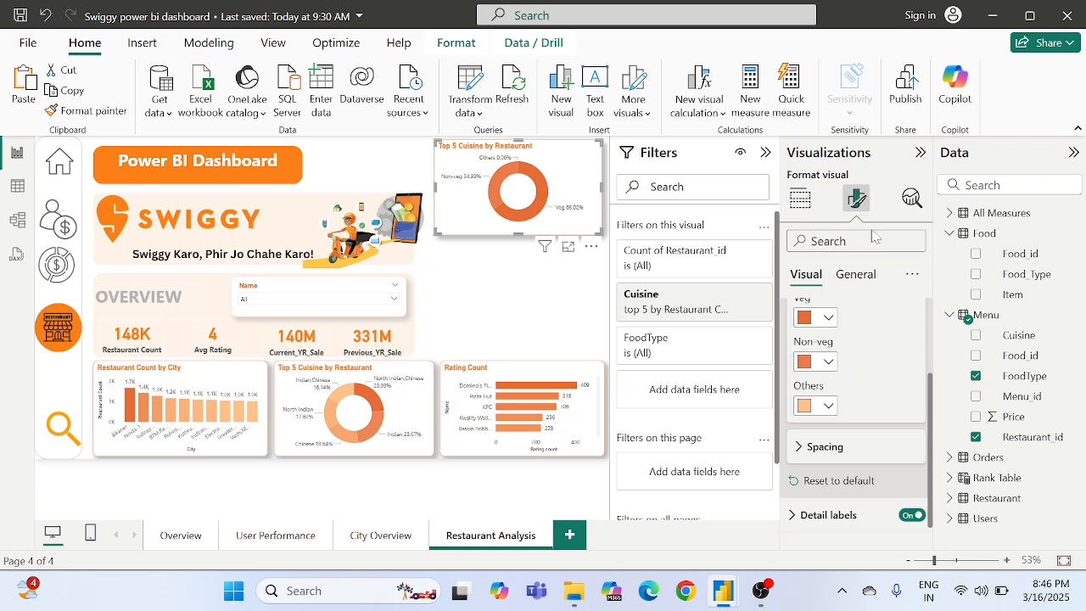
- Retitle the food type donut chart "Restaurant by Veg and Non Veg"
click(849, 278)
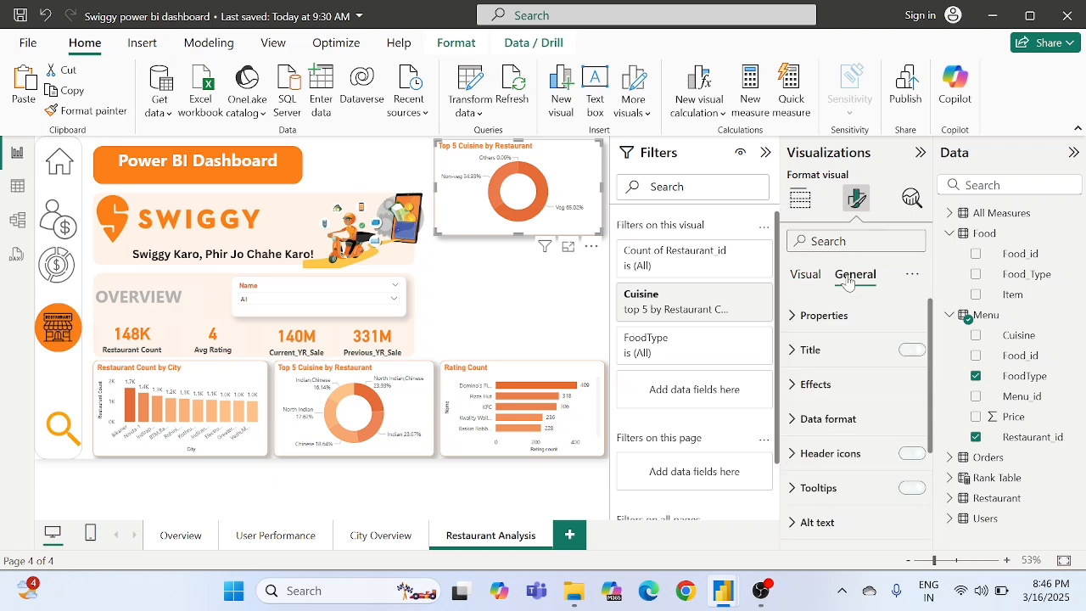
click(810, 350)
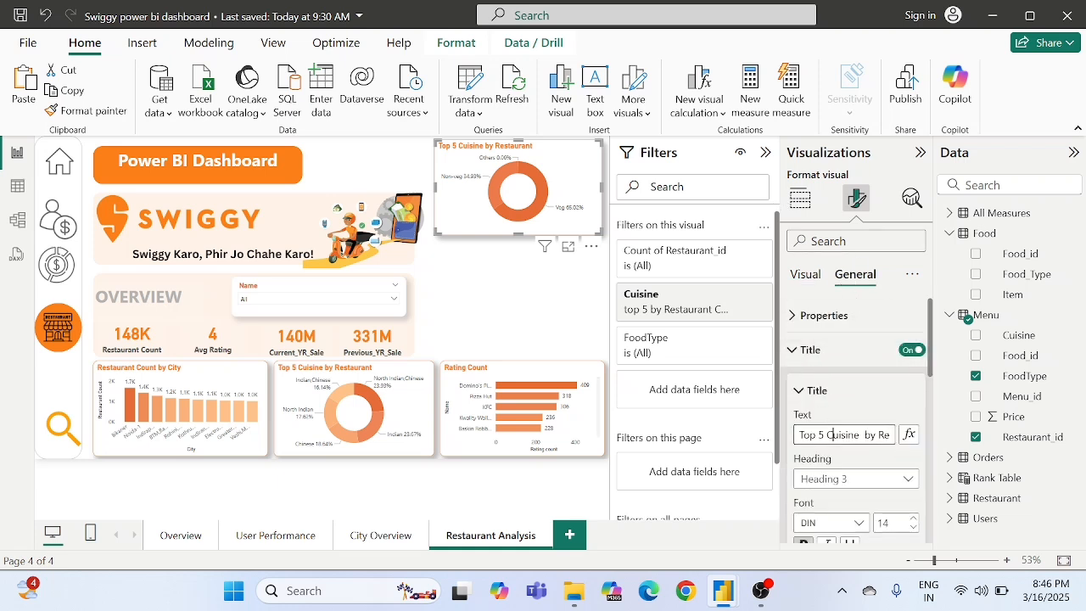
key(ctrl+a)
key(BackSpace)
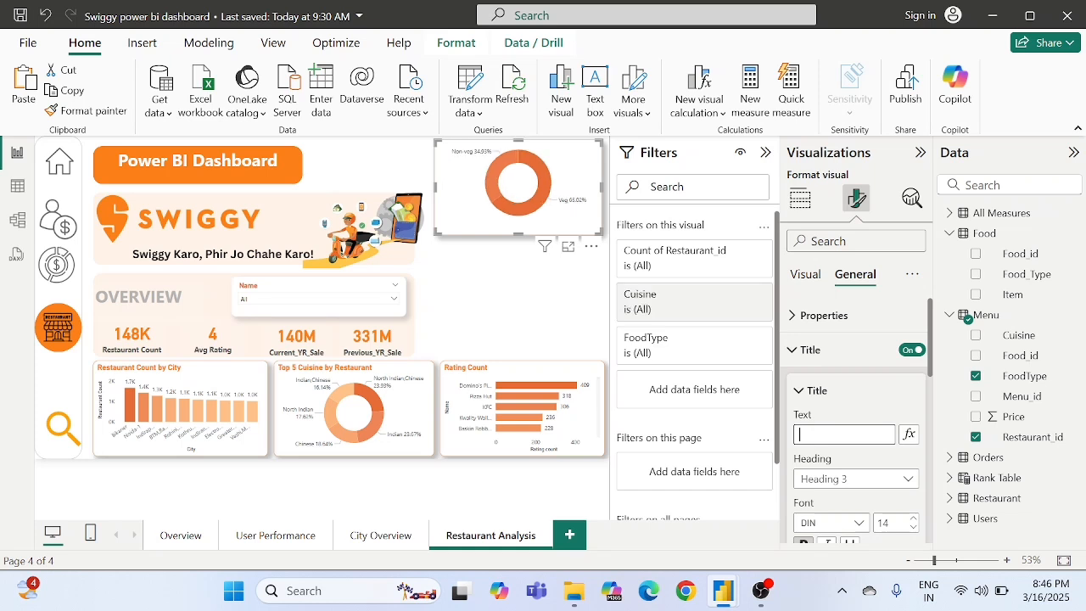
text(Restaurant by Ve)
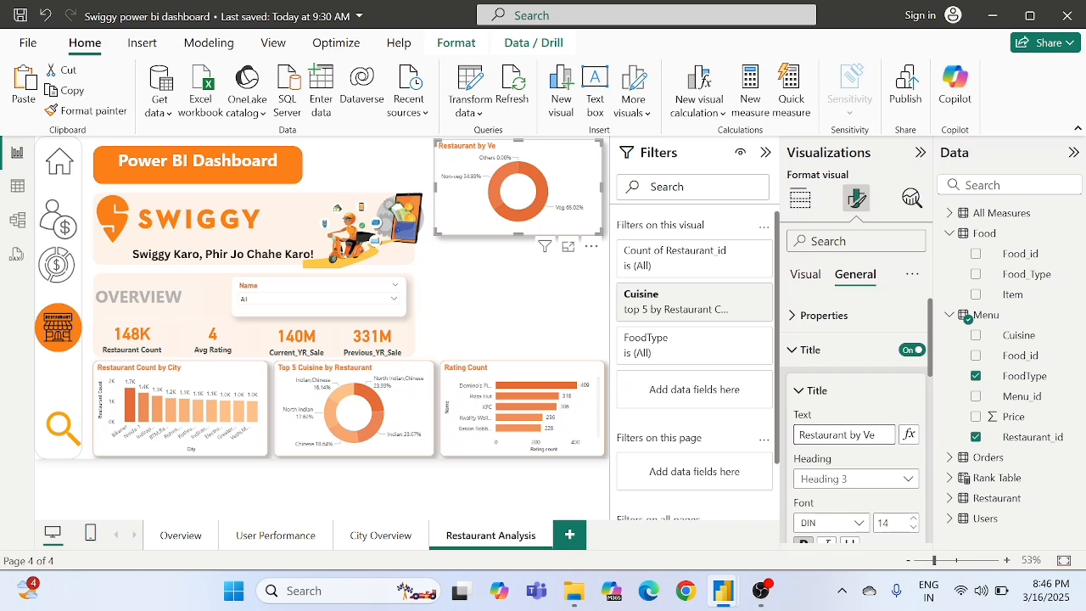
text(g No)
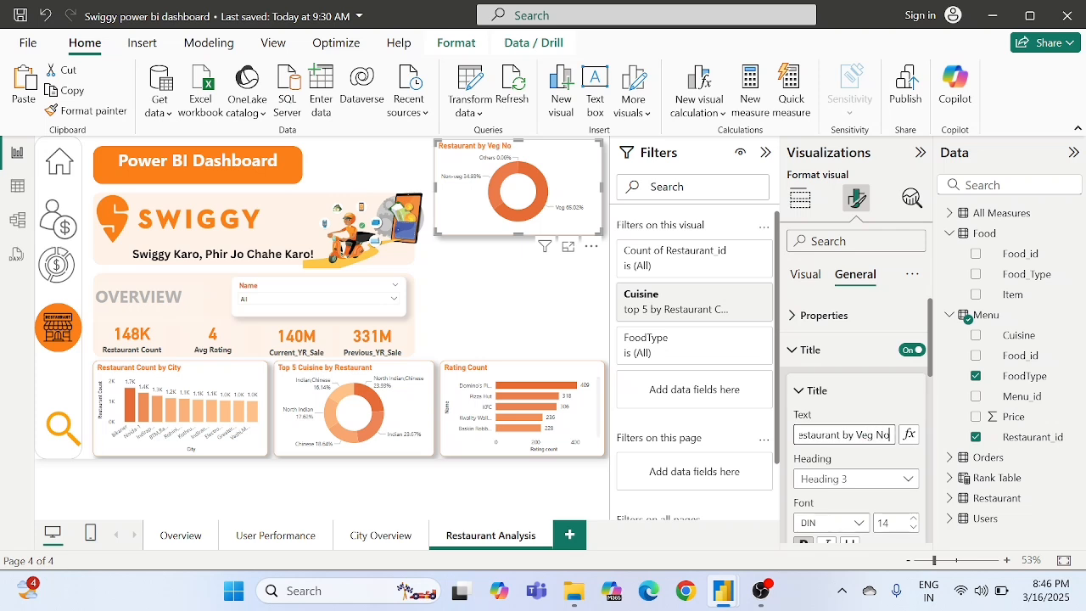
text(Veg)
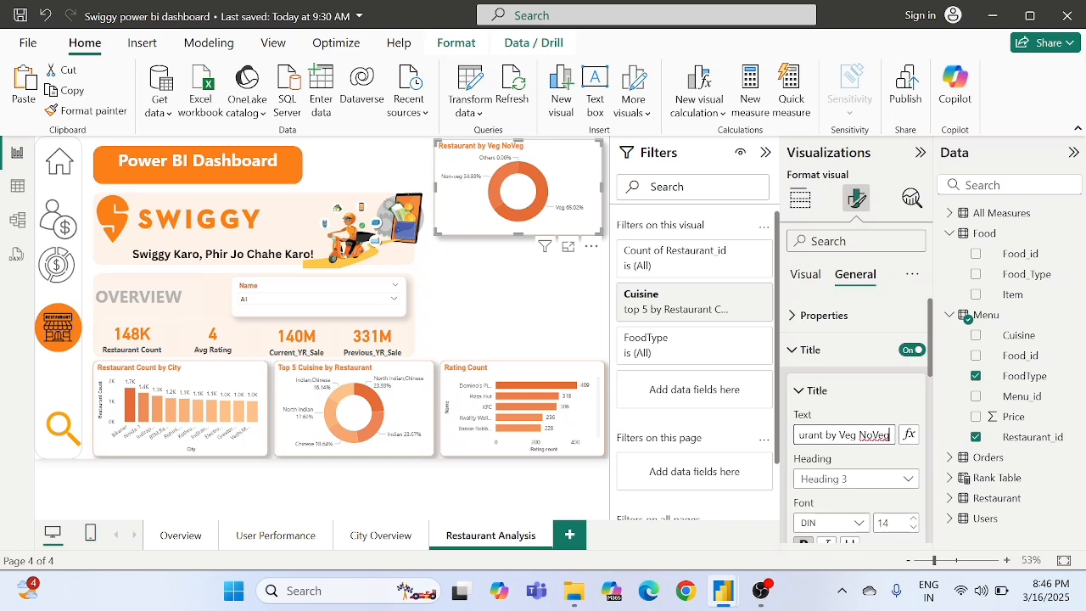
click(873, 434)
text(n)
click(860, 435)
text(and)
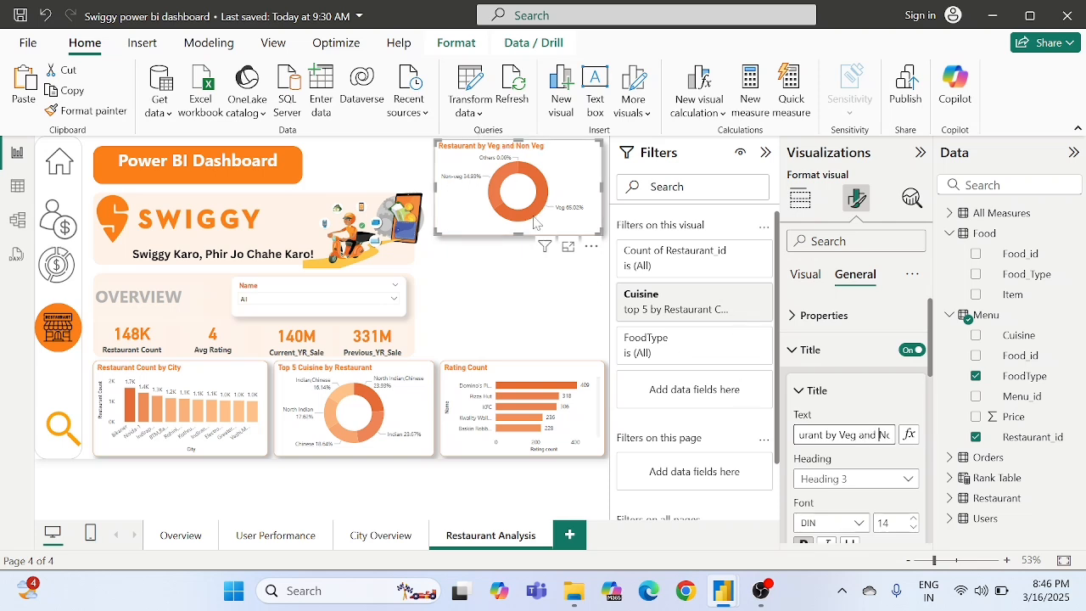
click(497, 279)
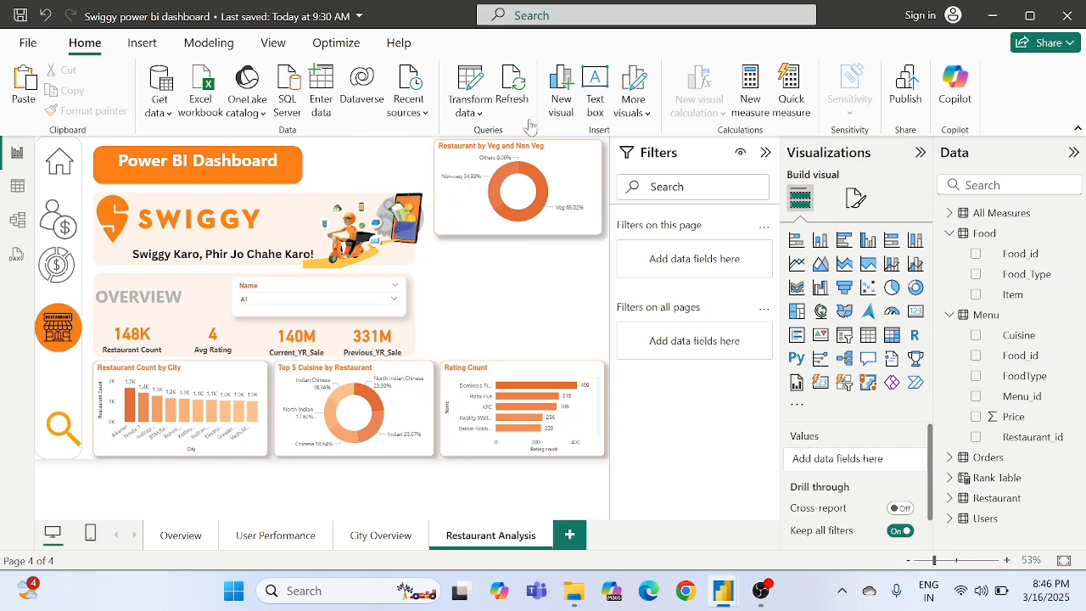
- Open the Power Query Editor and select the FoodType column in the Menu query
click(474, 95)
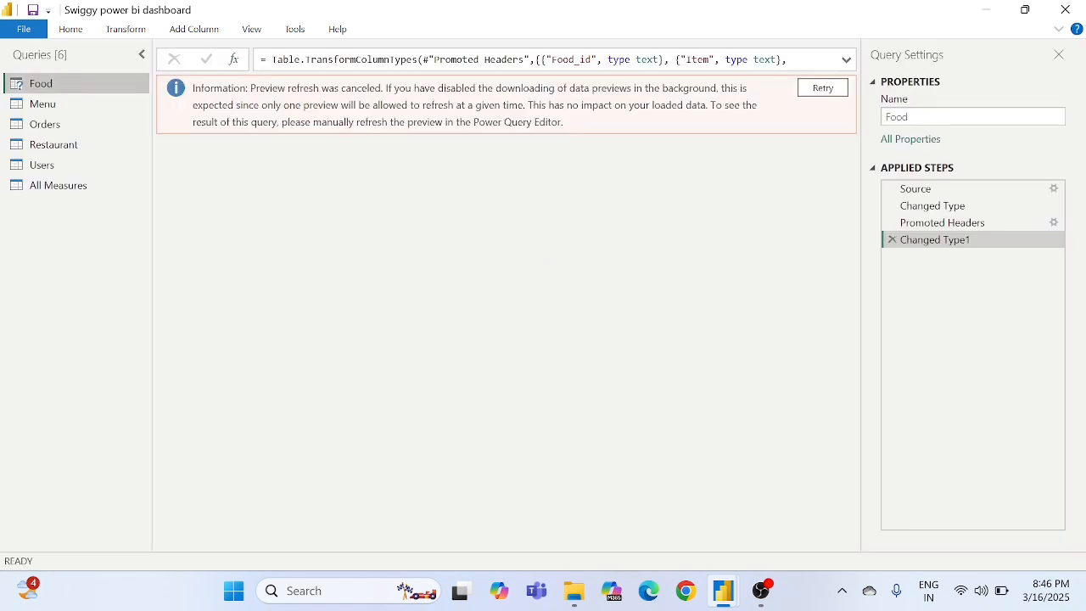
click(58, 146)
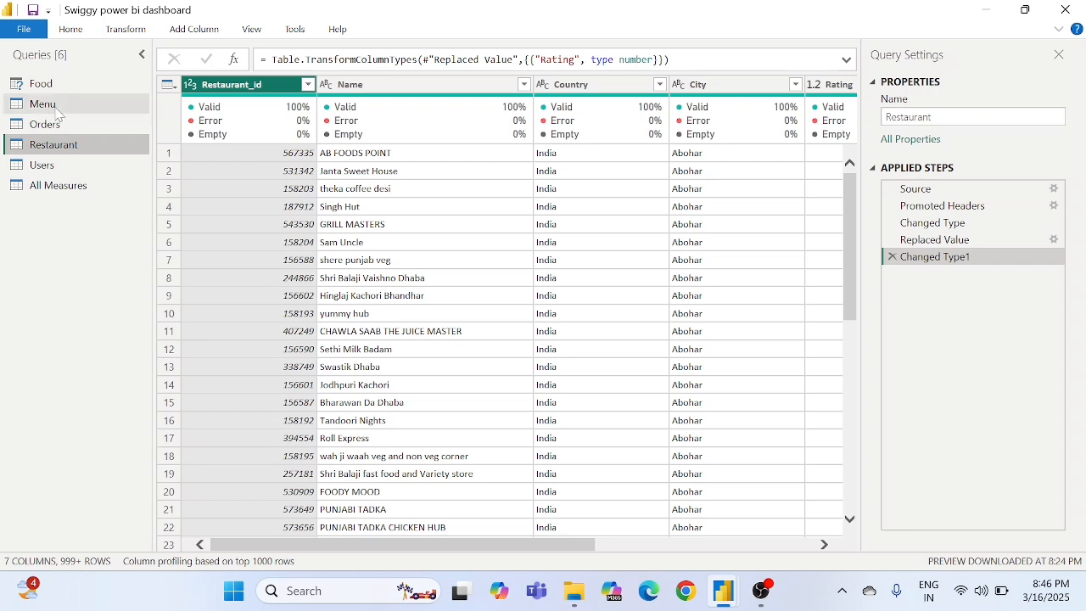
click(56, 108)
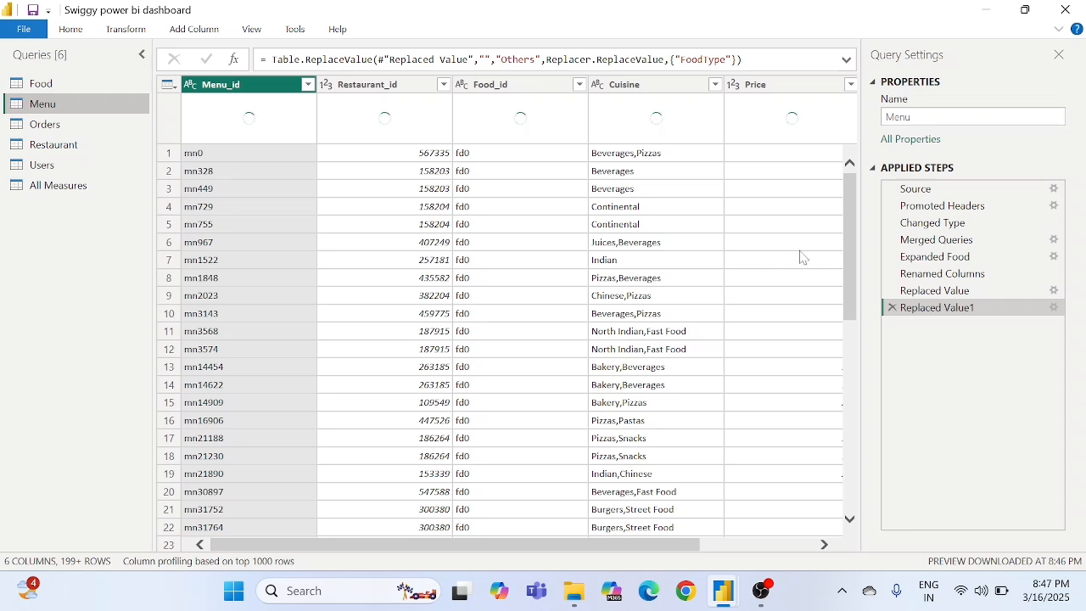
click(778, 105)
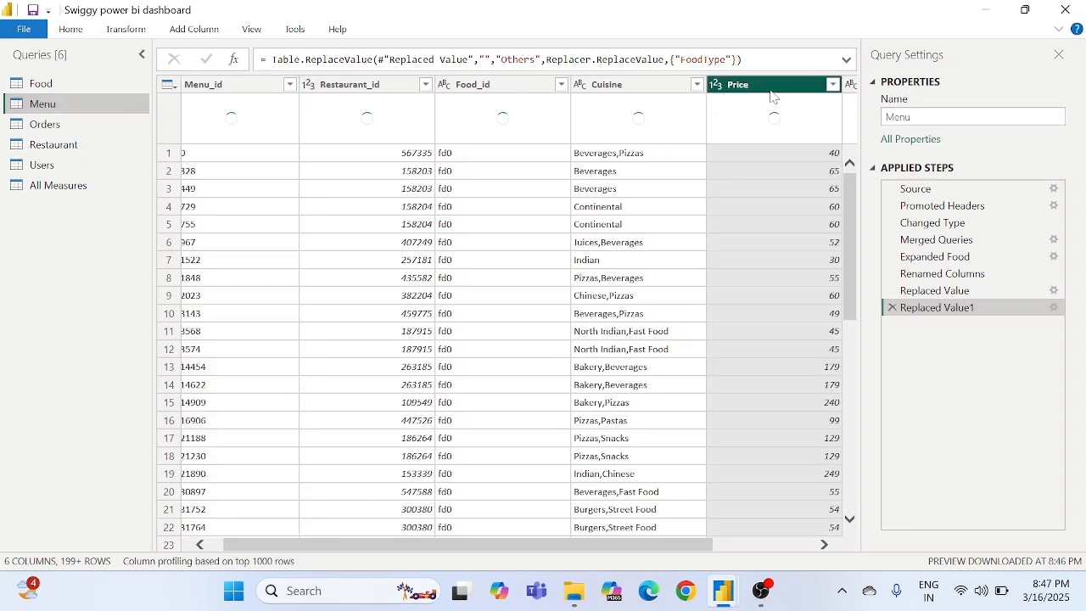
click(759, 88)
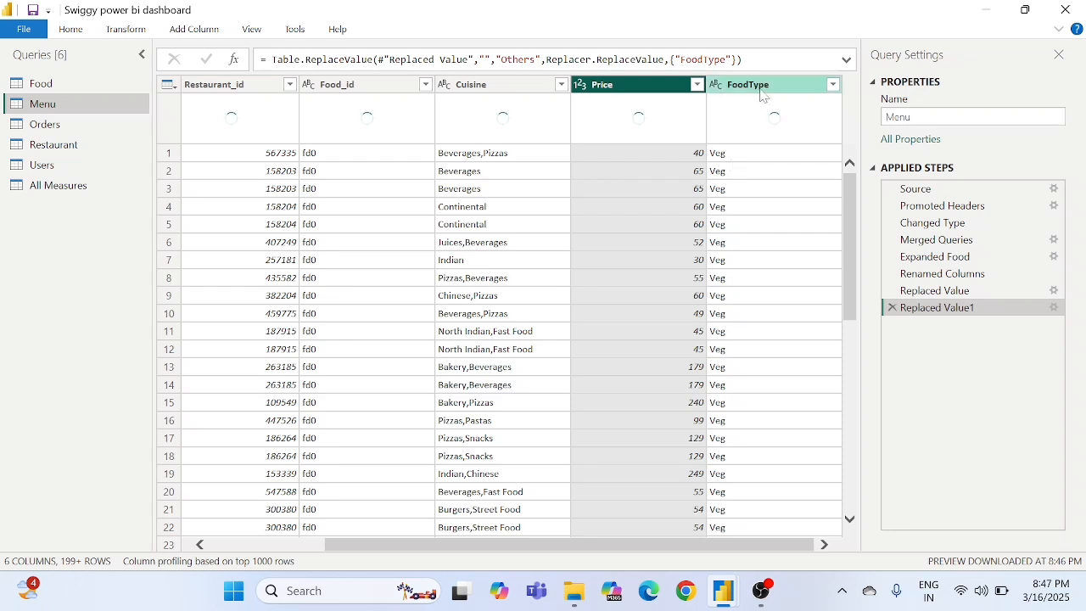
- Open the FoodType column's filter in the Menu query and load its complete list of values
click(834, 84)
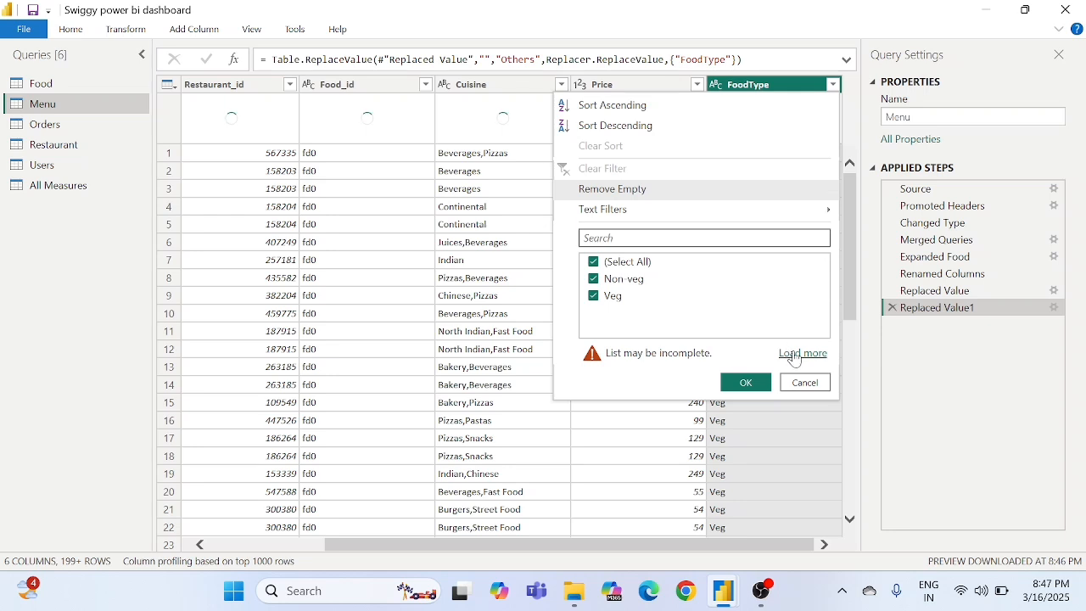
click(458, 317)
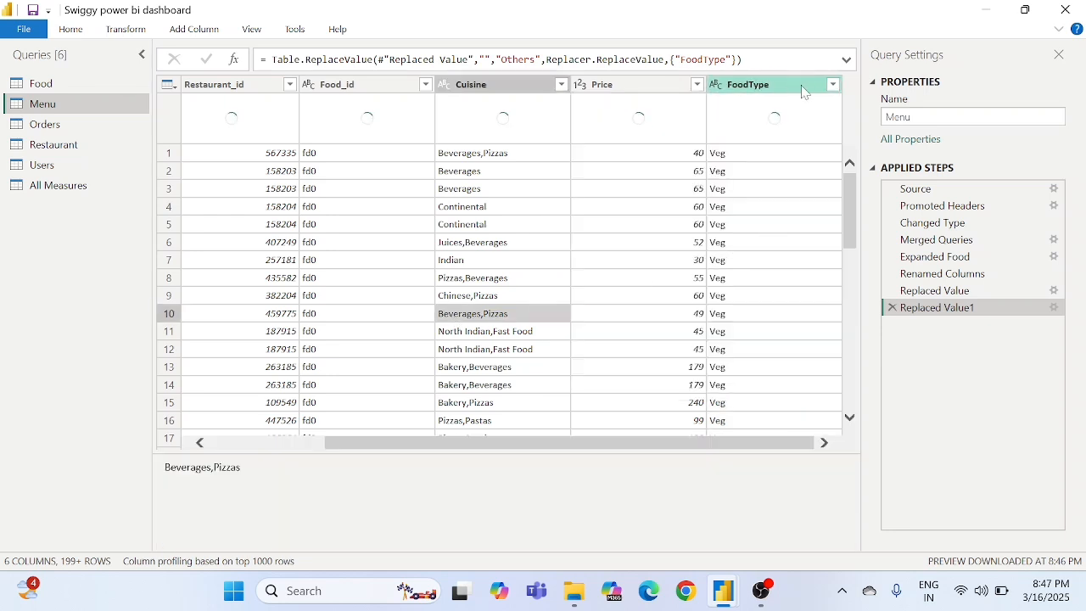
click(833, 84)
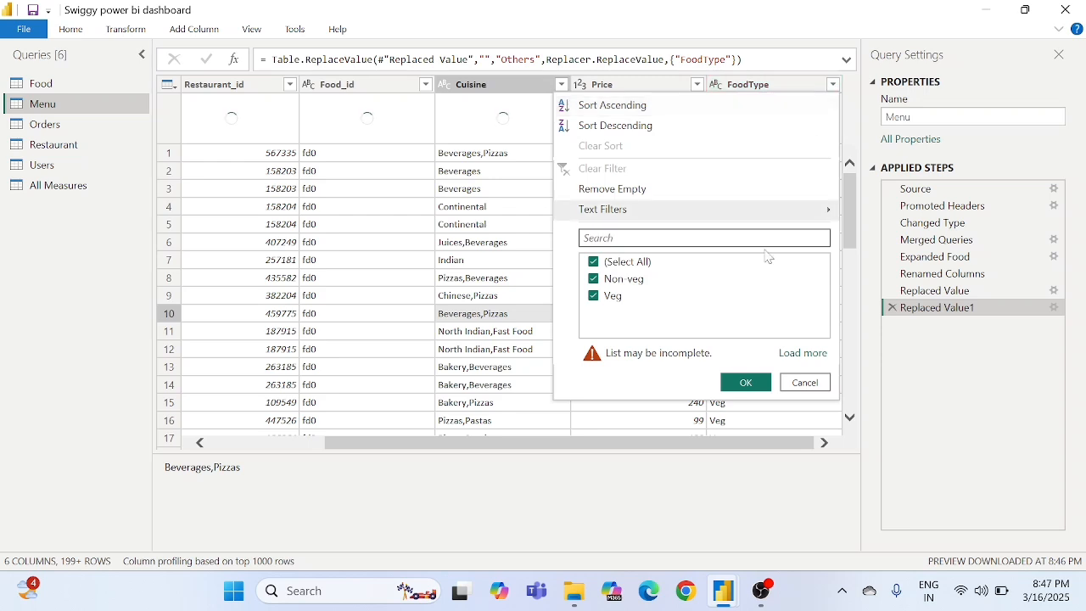
click(797, 355)
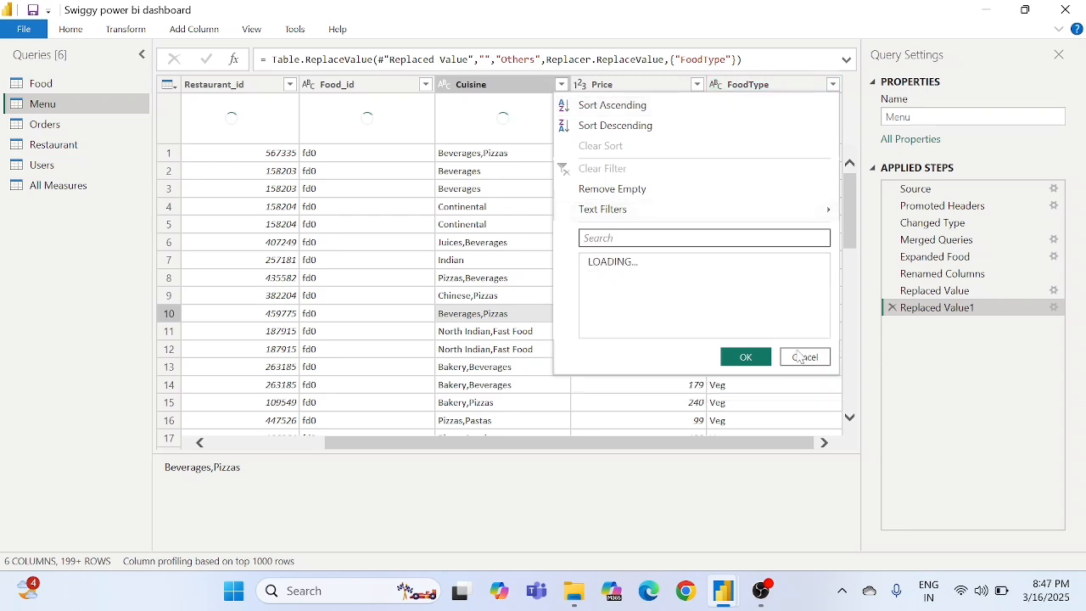
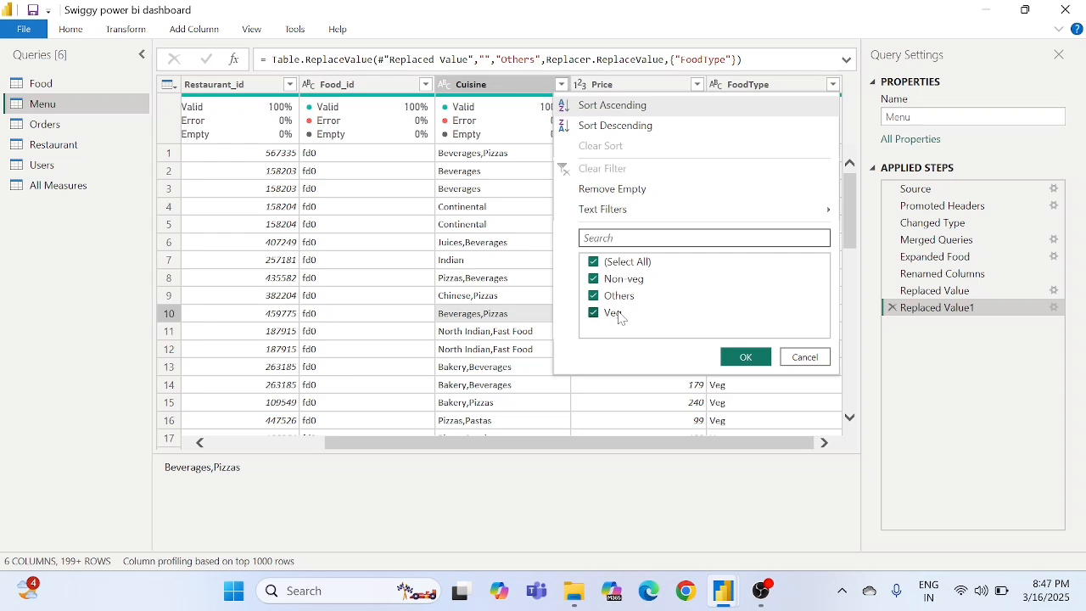
- Close the FoodType filter unchanged and review the Menu query's Merged Queries settings that join it with Food on Food_id
click(796, 359)
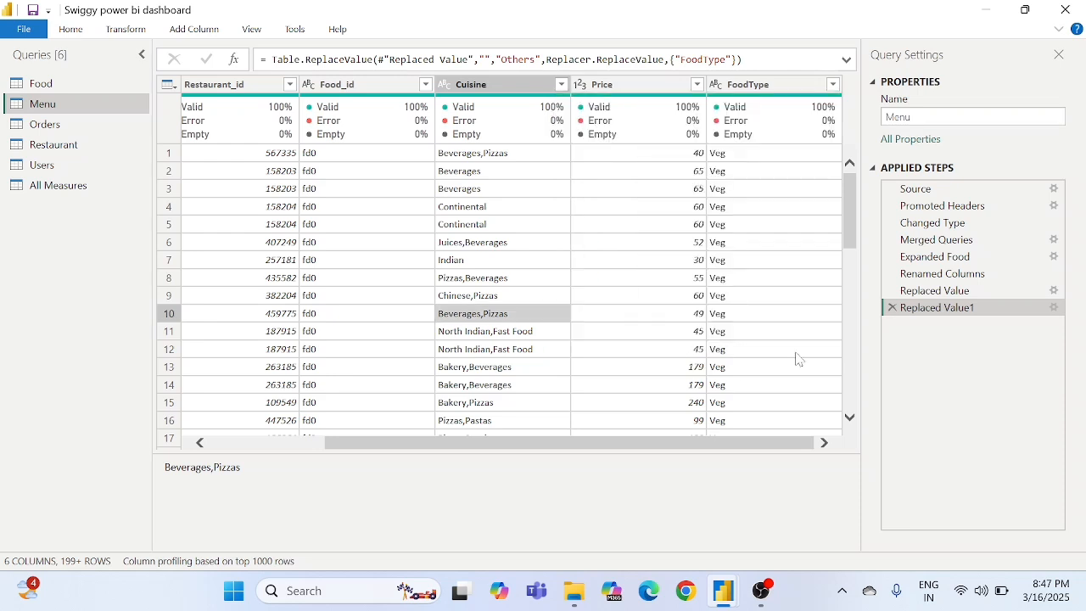
click(1055, 244)
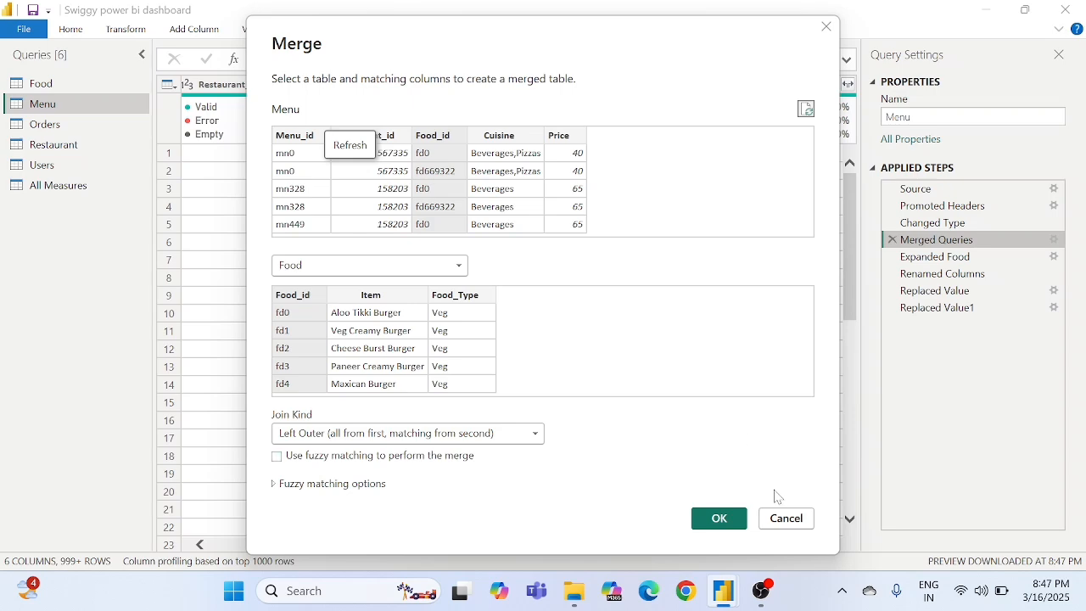
click(778, 519)
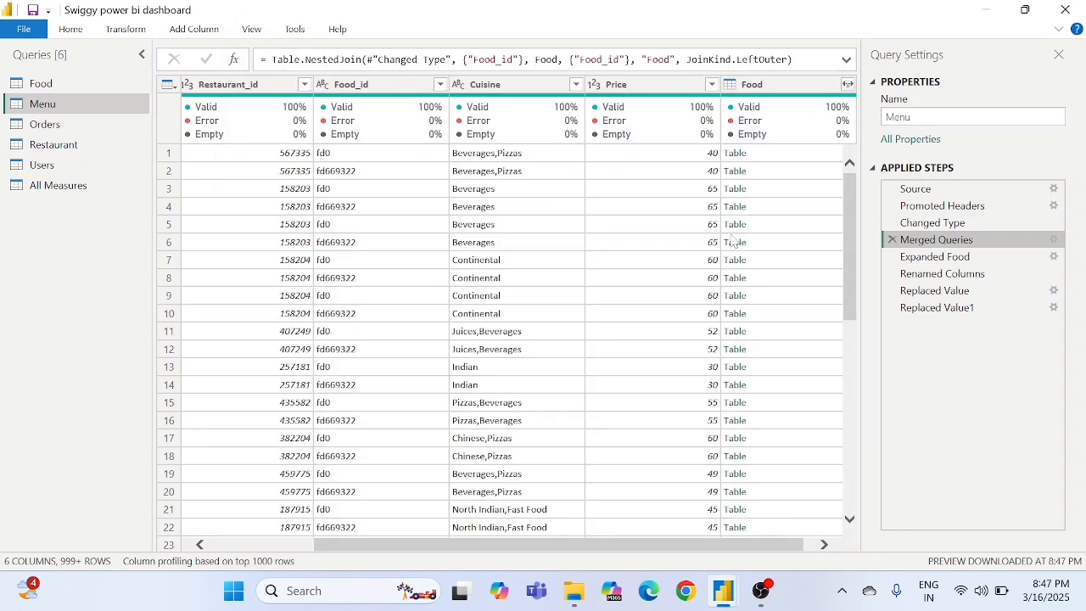
scroll(732, 238, right, 1)
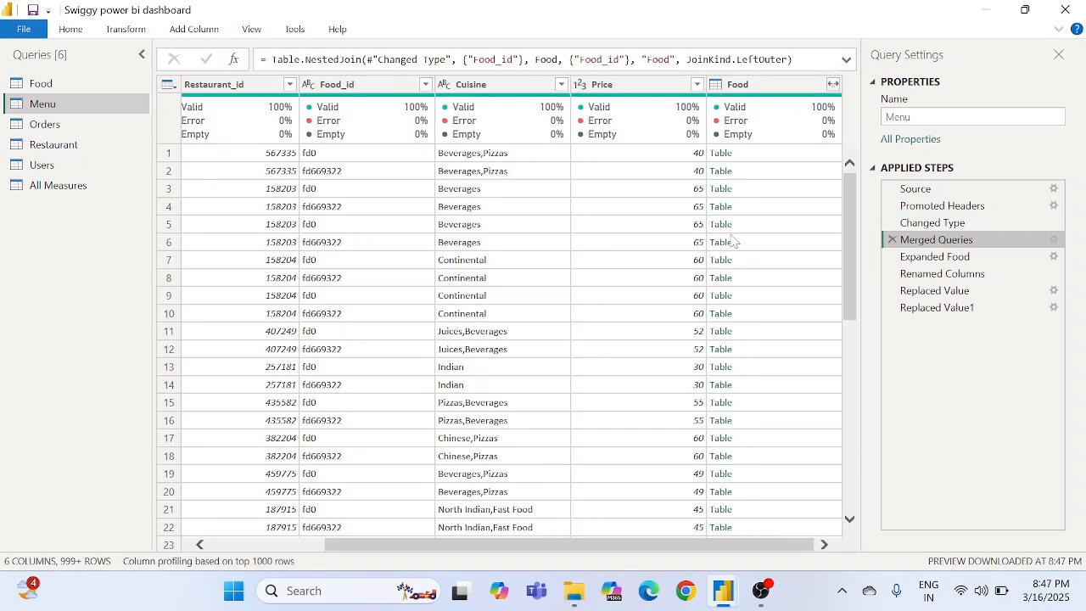
- Return to the Menu query's Replaced Value1 step and check the complete list of FoodType values without filtering
click(921, 308)
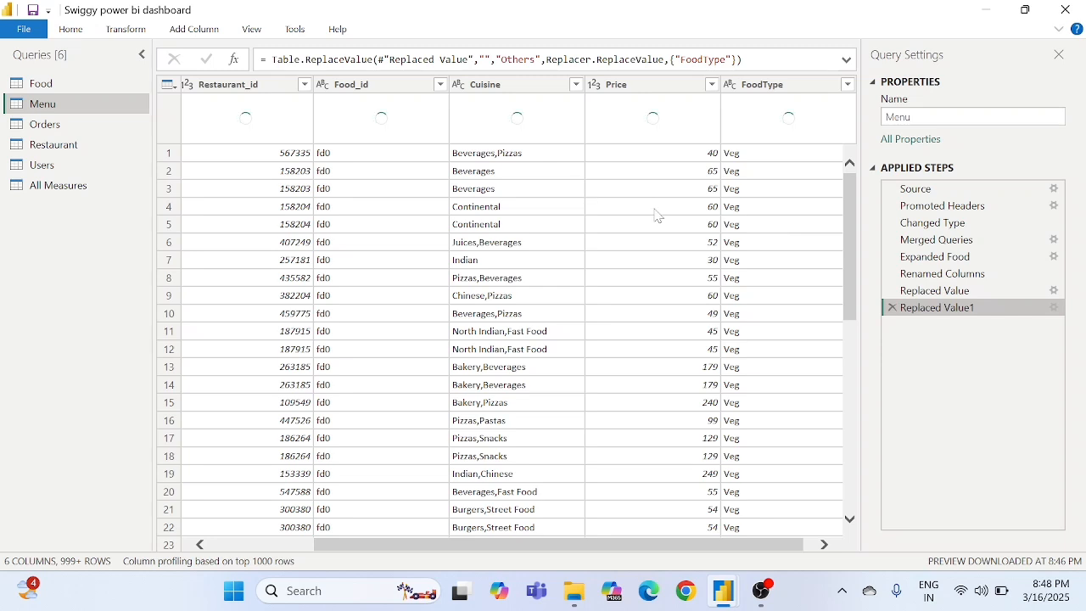
scroll(717, 239, right, 1)
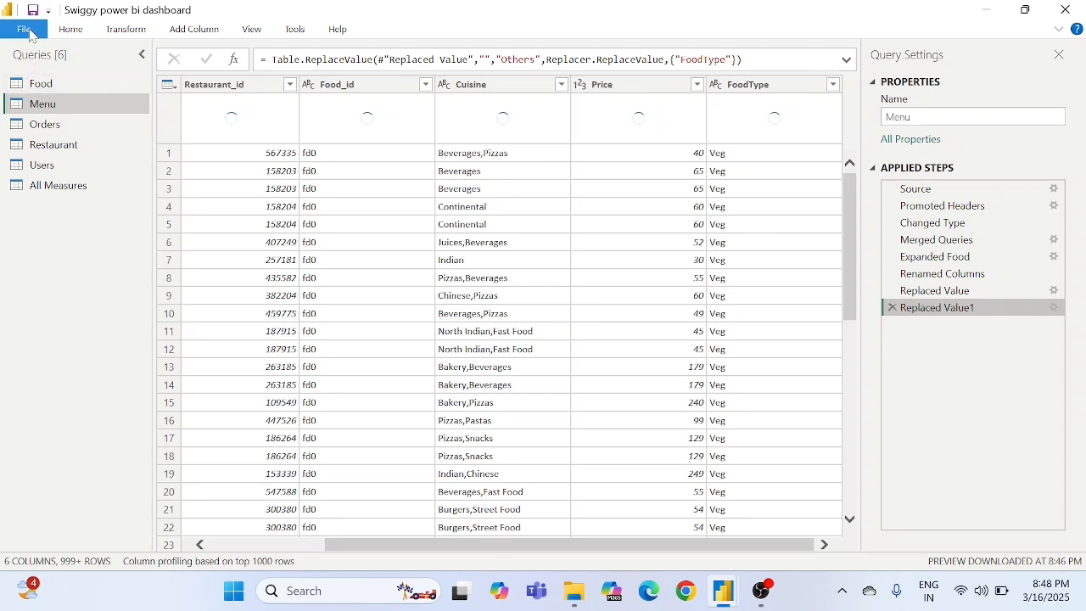
click(833, 85)
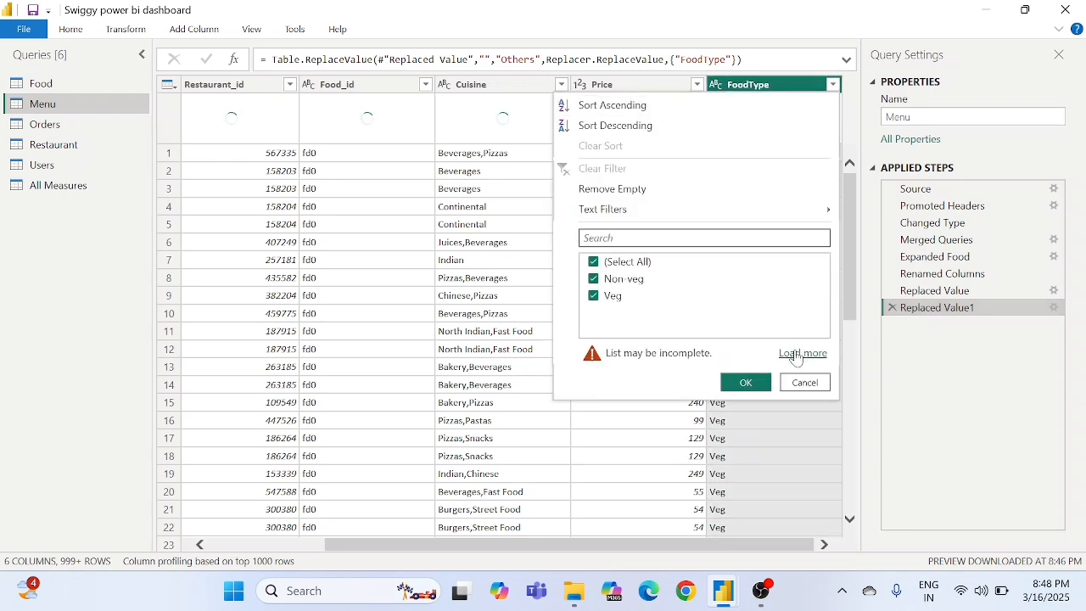
click(796, 353)
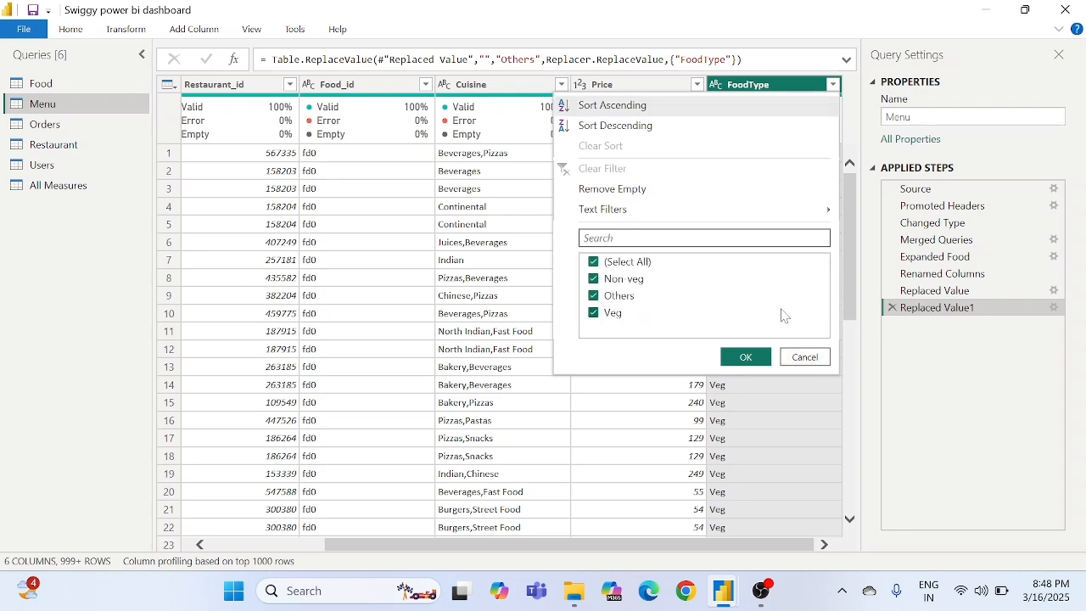
click(796, 356)
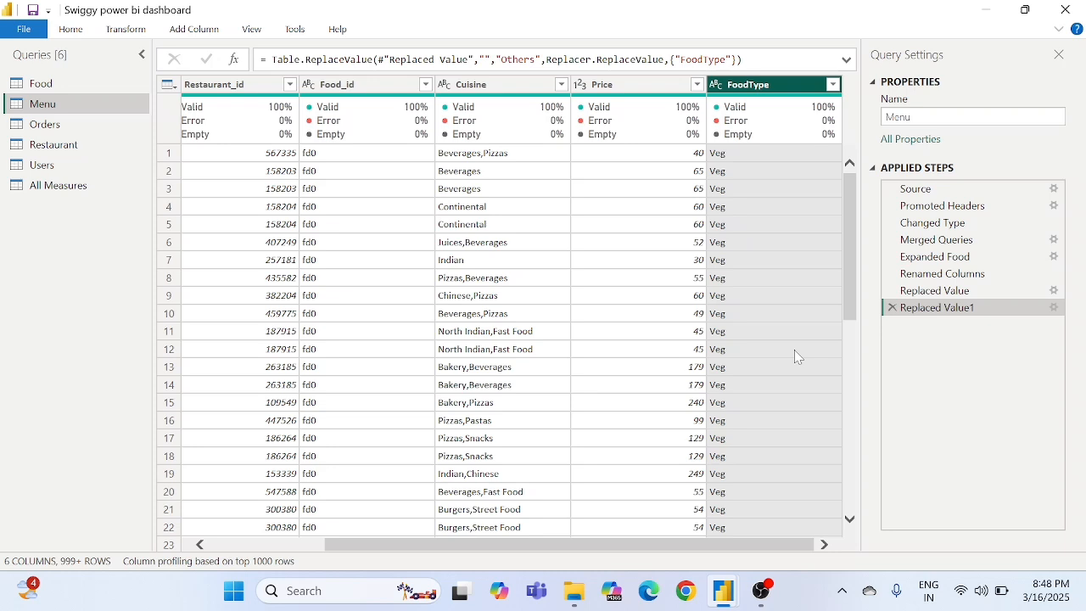
- Review the find and replace values of the Replaced Value1 and Replaced Value steps without changing them
click(1055, 309)
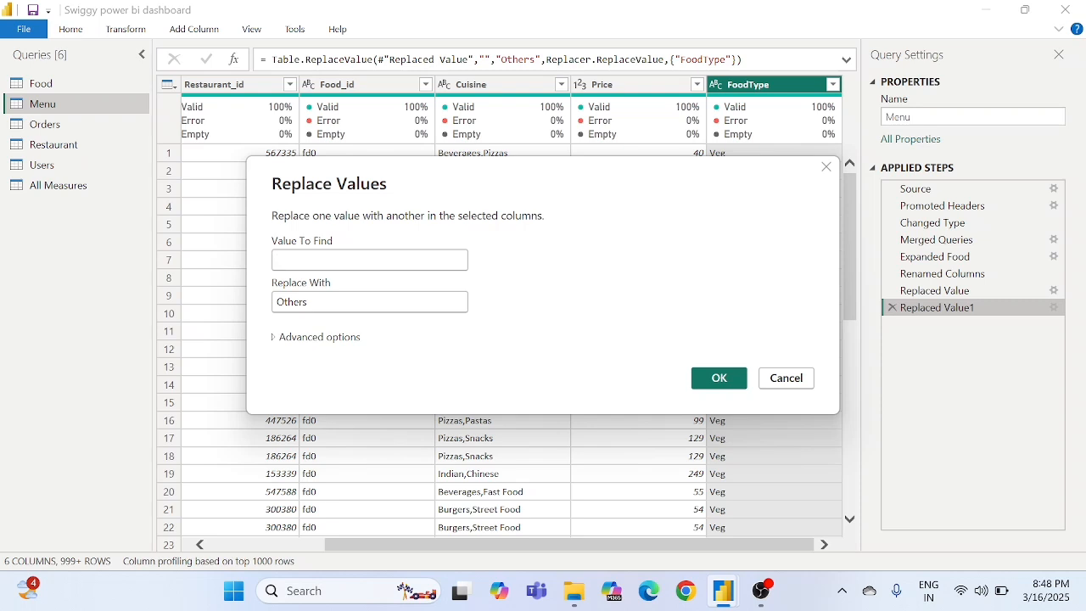
click(786, 379)
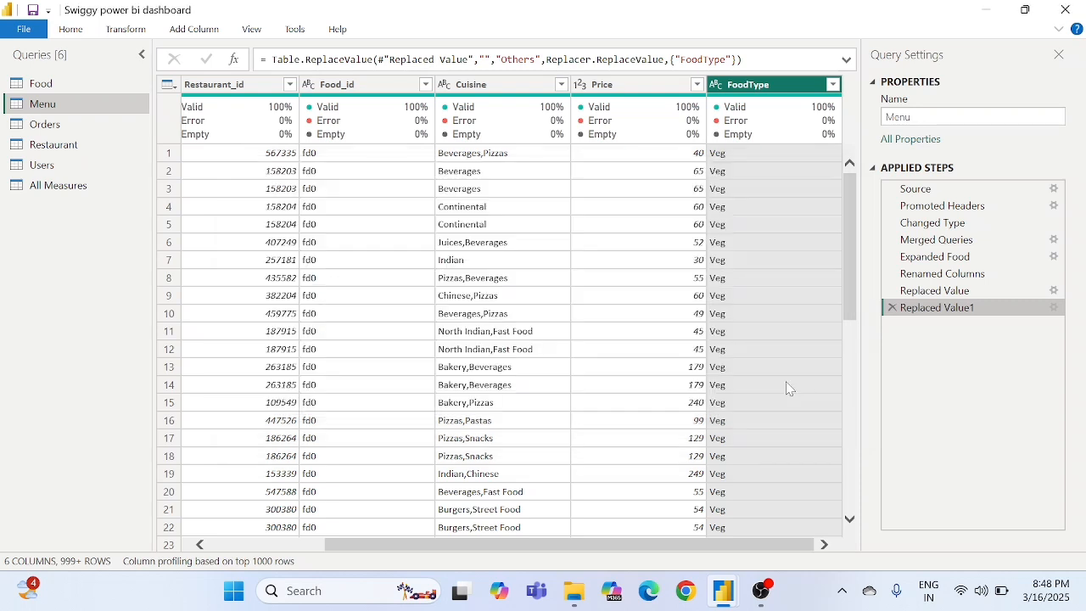
click(1054, 296)
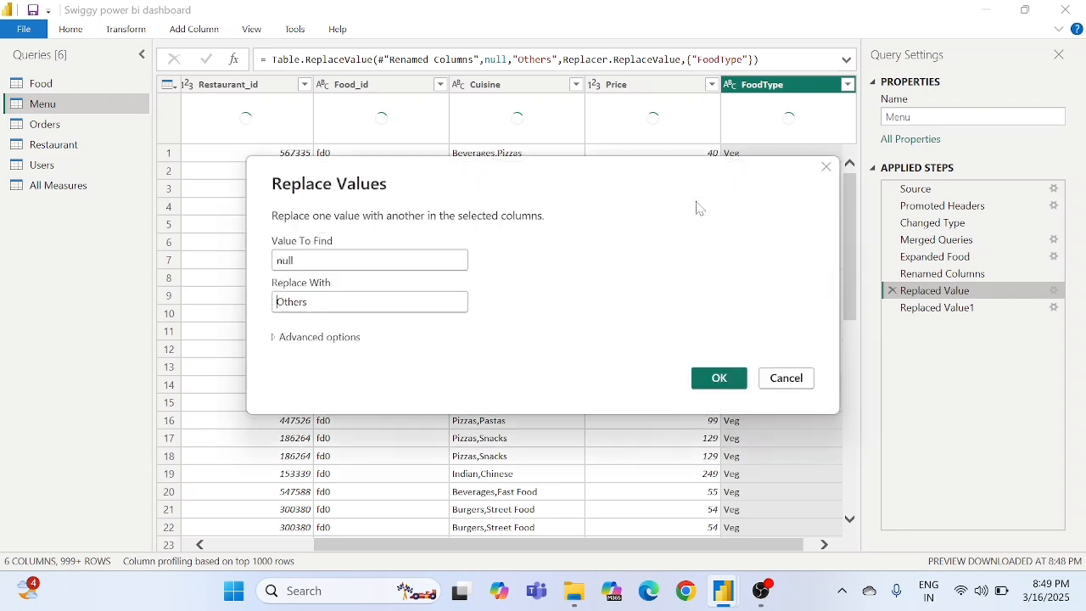
click(786, 379)
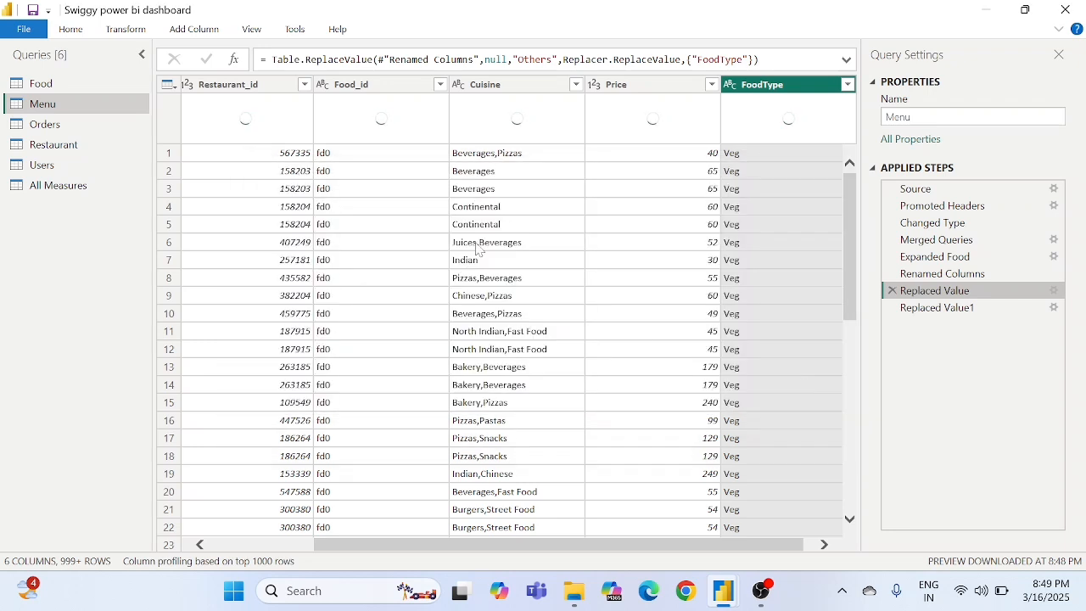
- Close the Power Query Editor and apply the queries, returning to the Restaurant Analysis report page
click(26, 31)
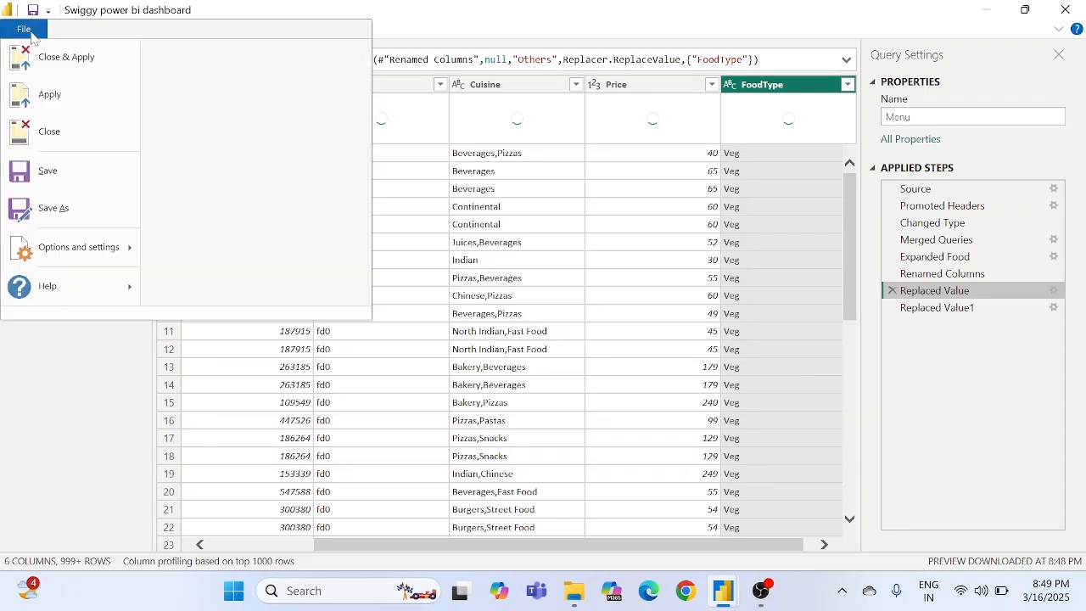
click(59, 66)
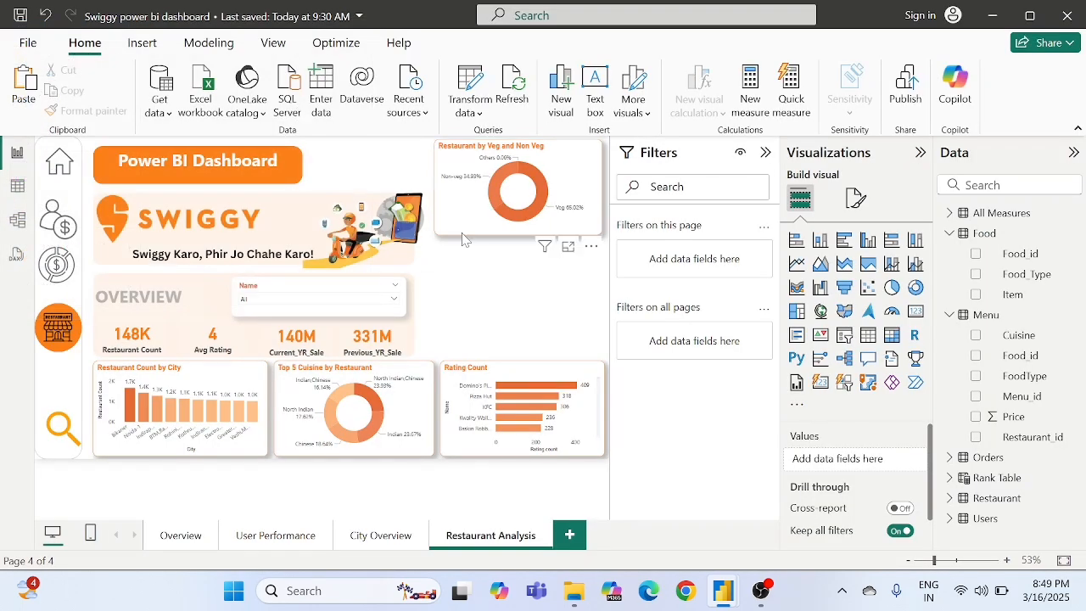
- Convert the "Restaurant by Veg and Non Veg" donut chart to a pie chart and deselect it
click(573, 193)
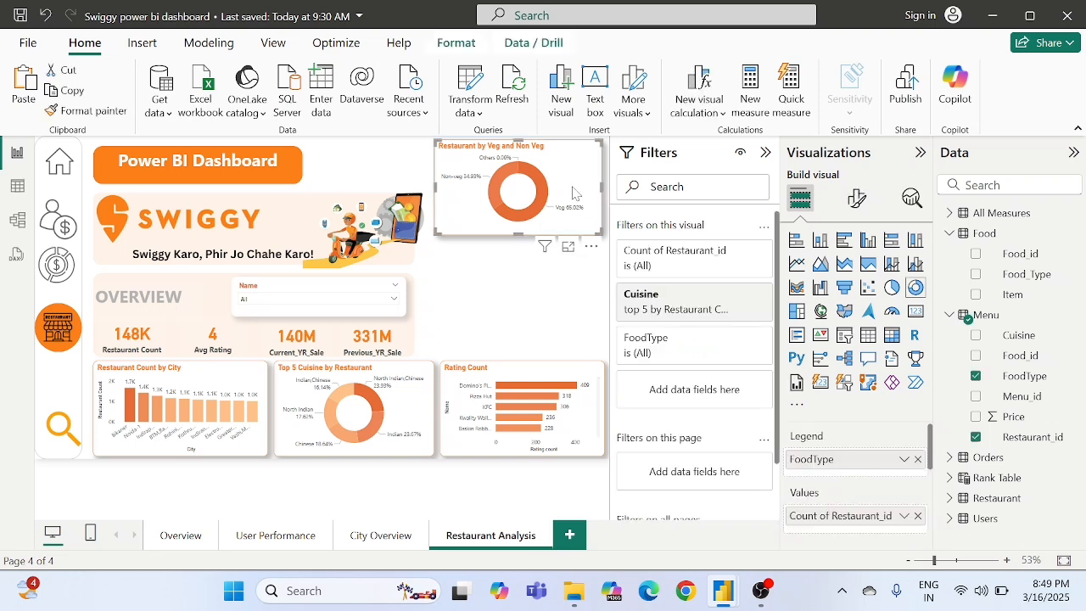
click(503, 285)
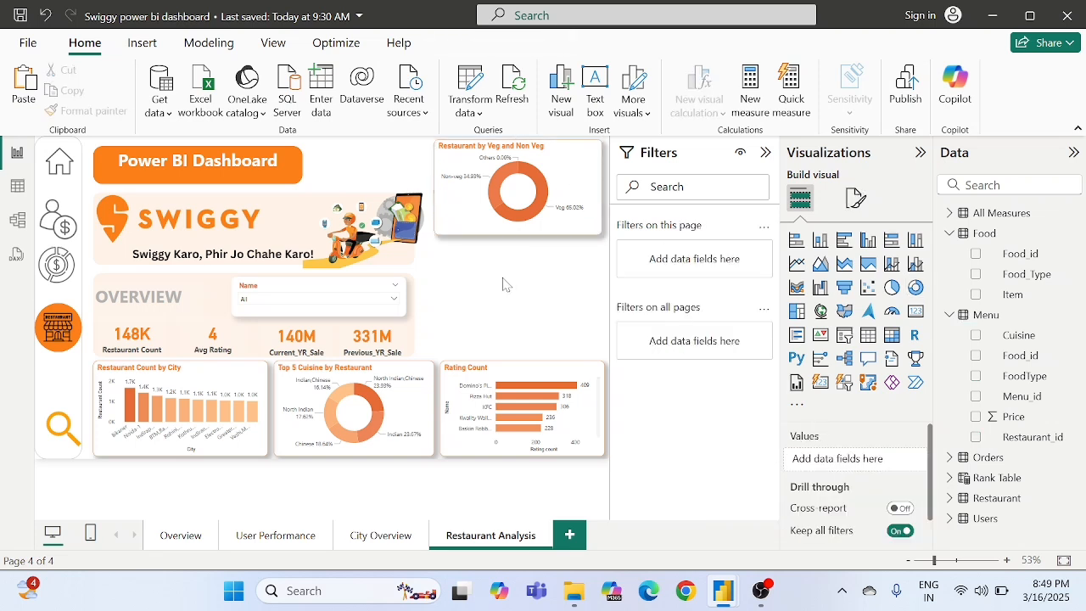
click(578, 192)
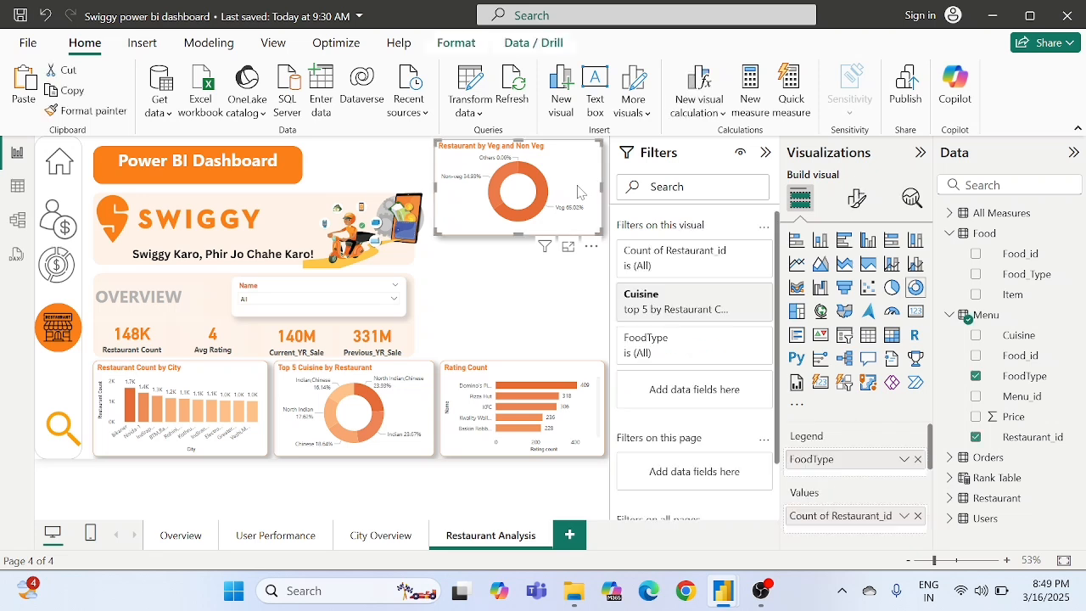
click(893, 287)
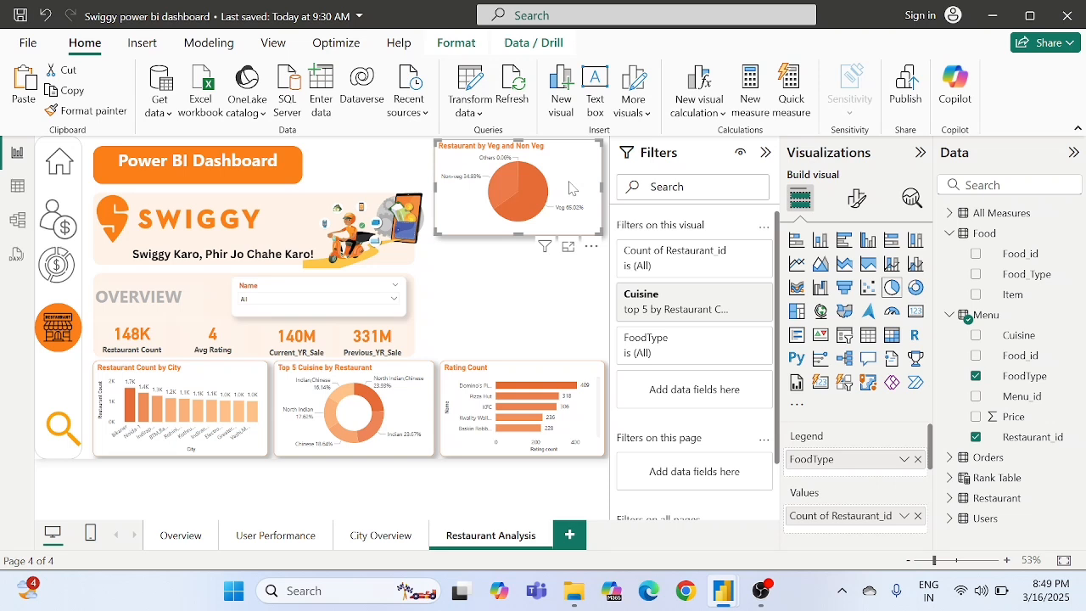
click(496, 298)
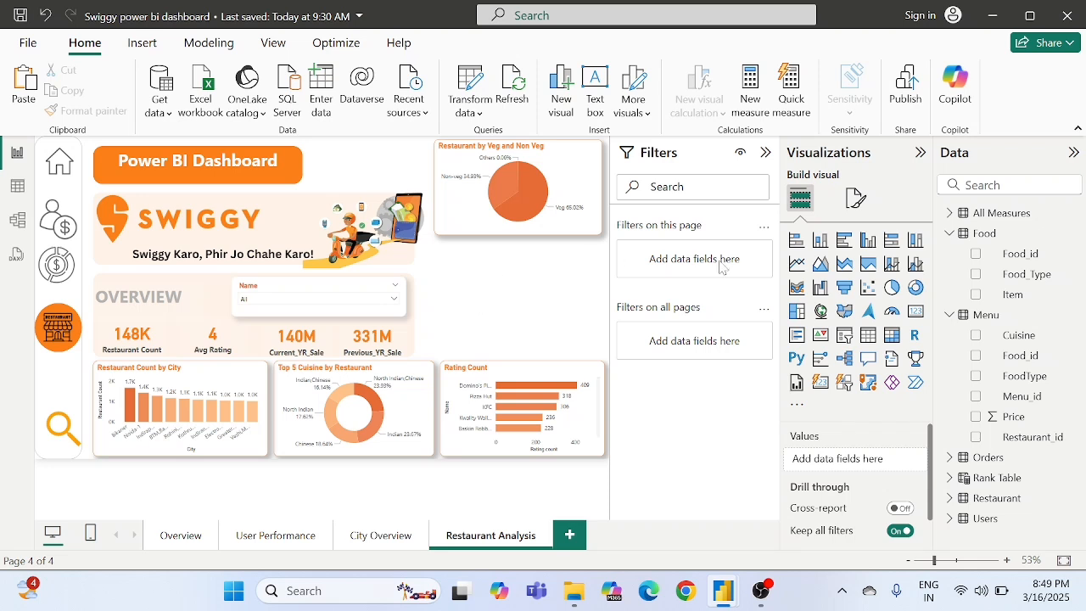
- Add an empty area chart to the page and position it directly below the "Restaurant by Veg and Non Veg" pie chart
click(822, 270)
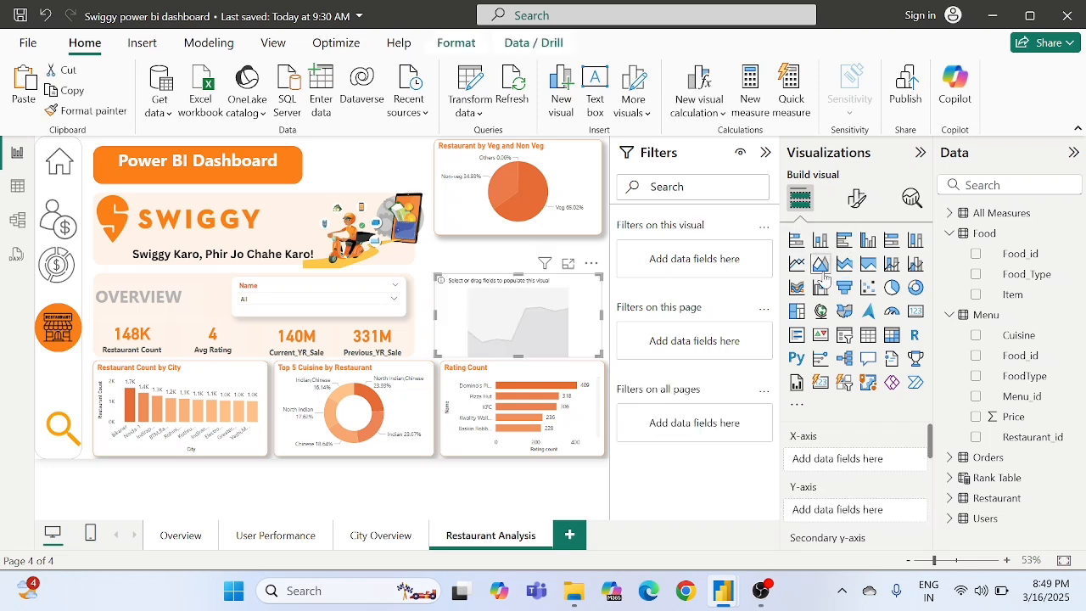
drag(541, 311, 539, 277)
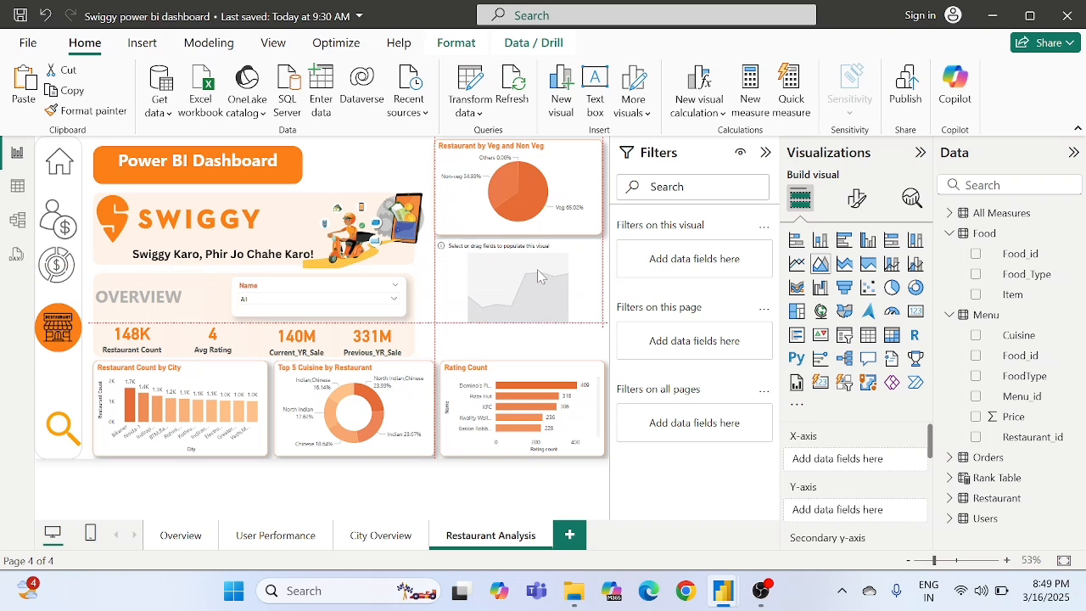
- Check the slice colour settings of the "Restaurant by Veg and Non Veg" pie chart
click(484, 195)
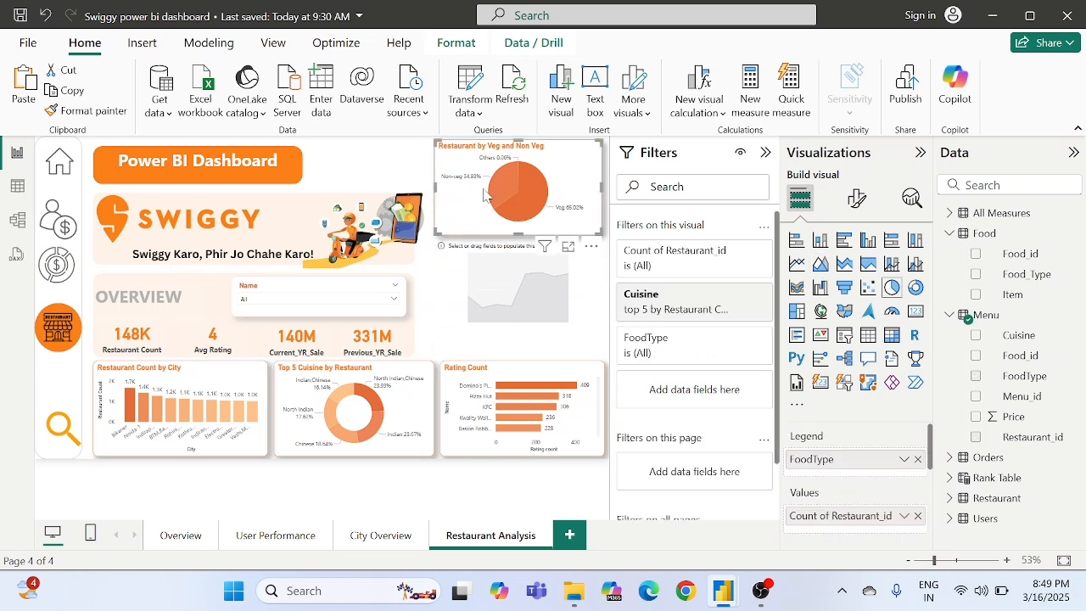
click(852, 195)
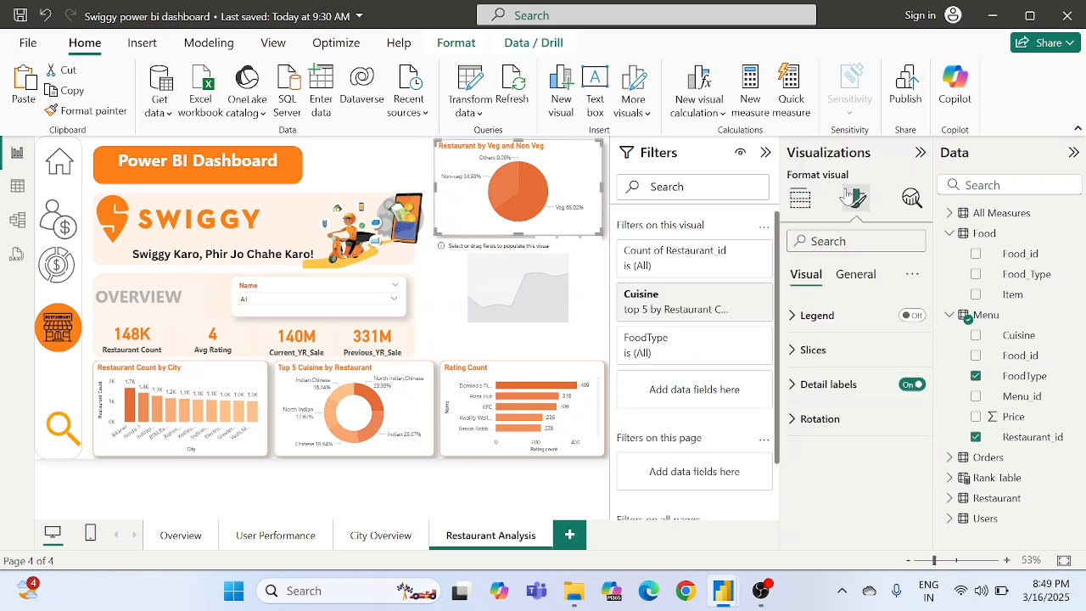
click(811, 351)
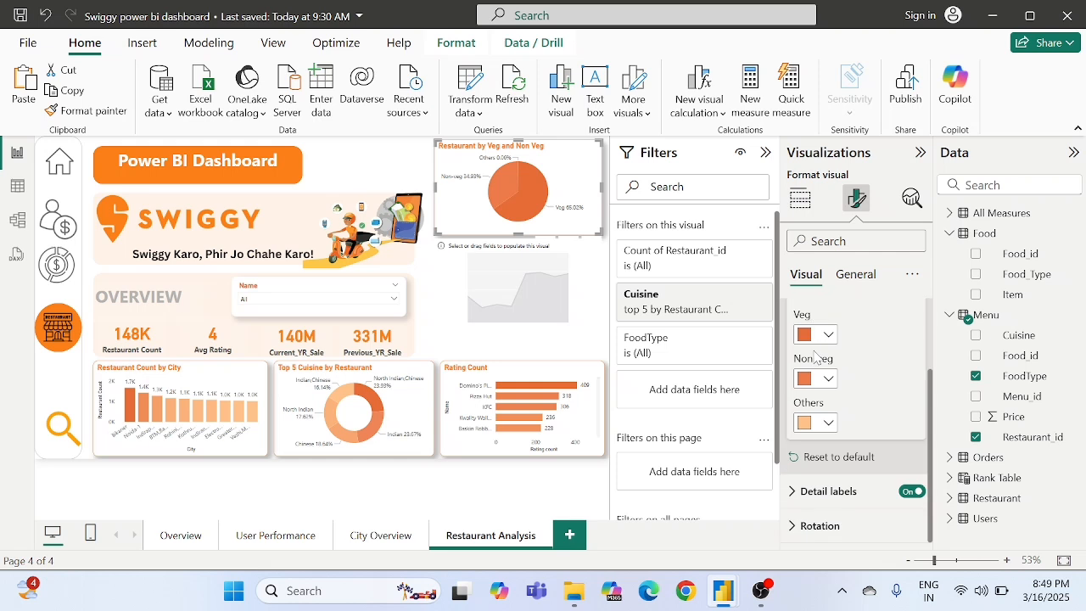
scroll(813, 348, up, 2)
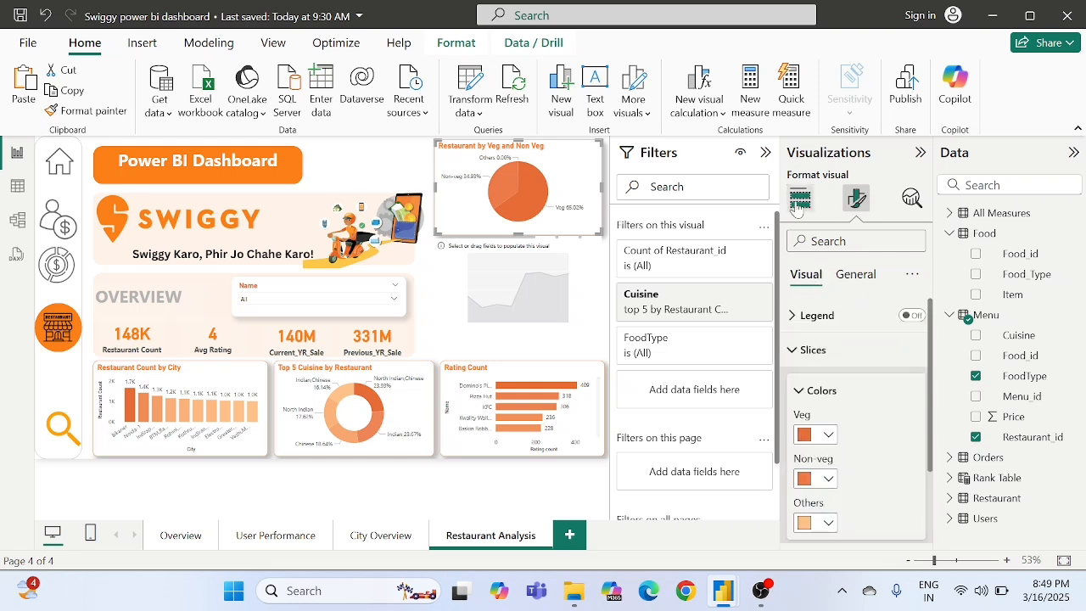
- Enlarge the empty area chart to fill the space between the pie chart and the Rating Count chart
click(568, 293)
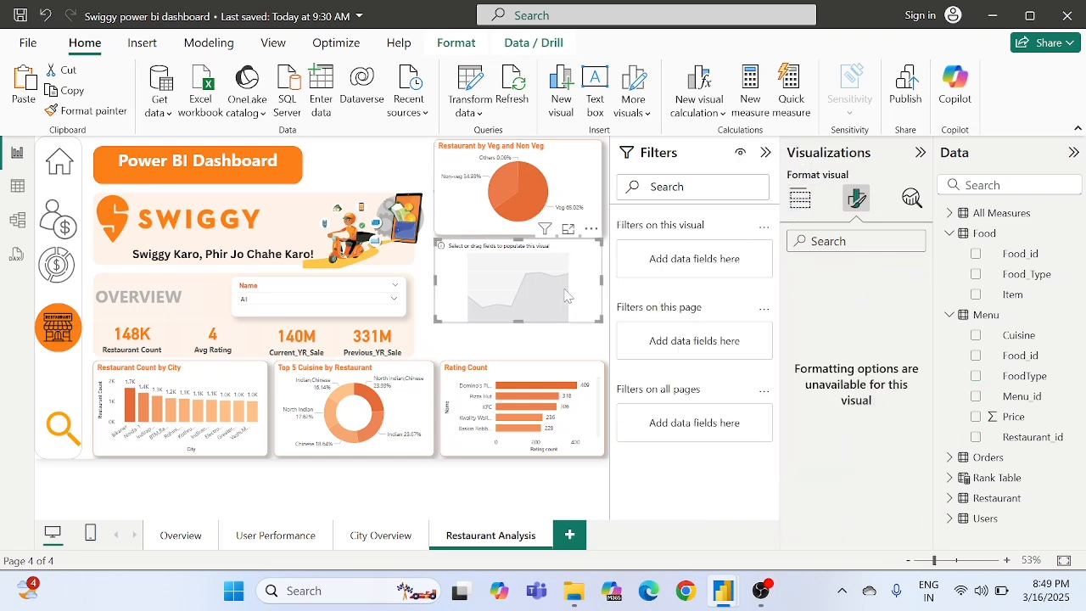
drag(597, 319, 602, 362)
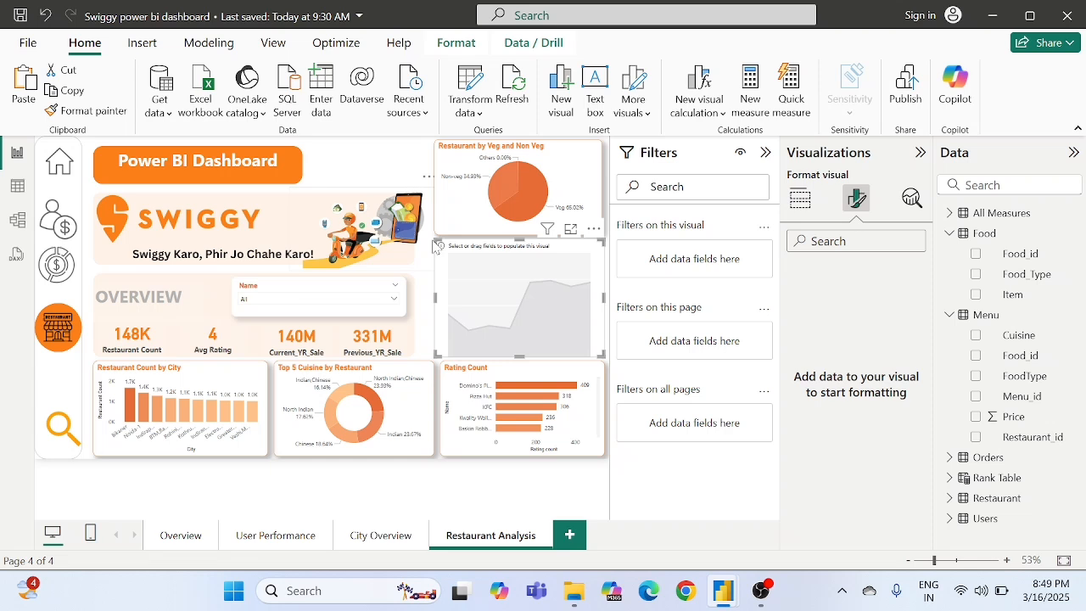
drag(437, 243, 429, 243)
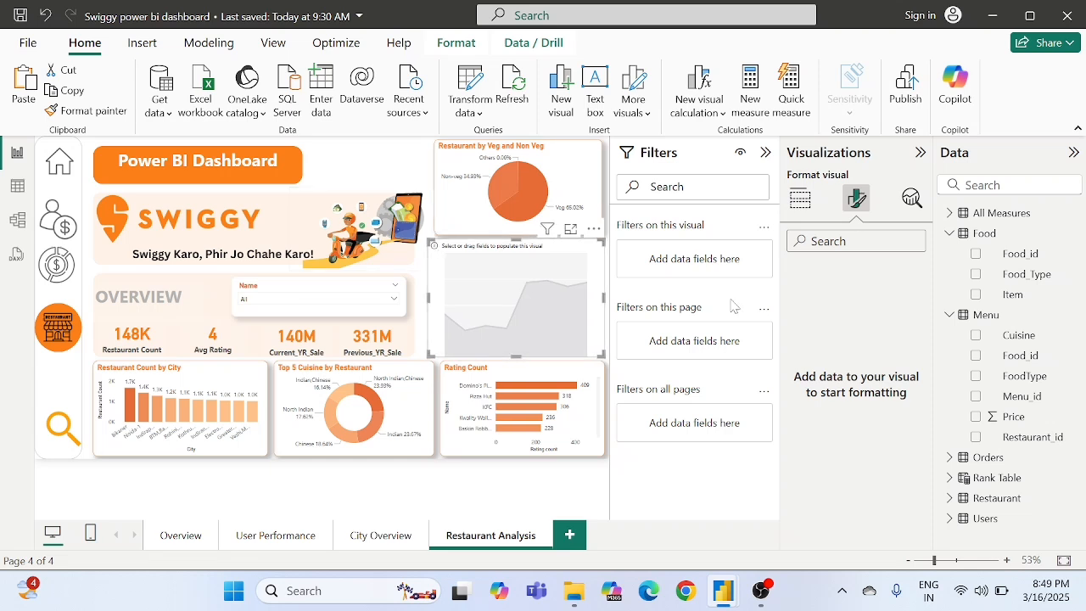
- Set the area chart's X-axis to Cuisine and its Y-axis to Sum of Price from the Menu table
click(800, 197)
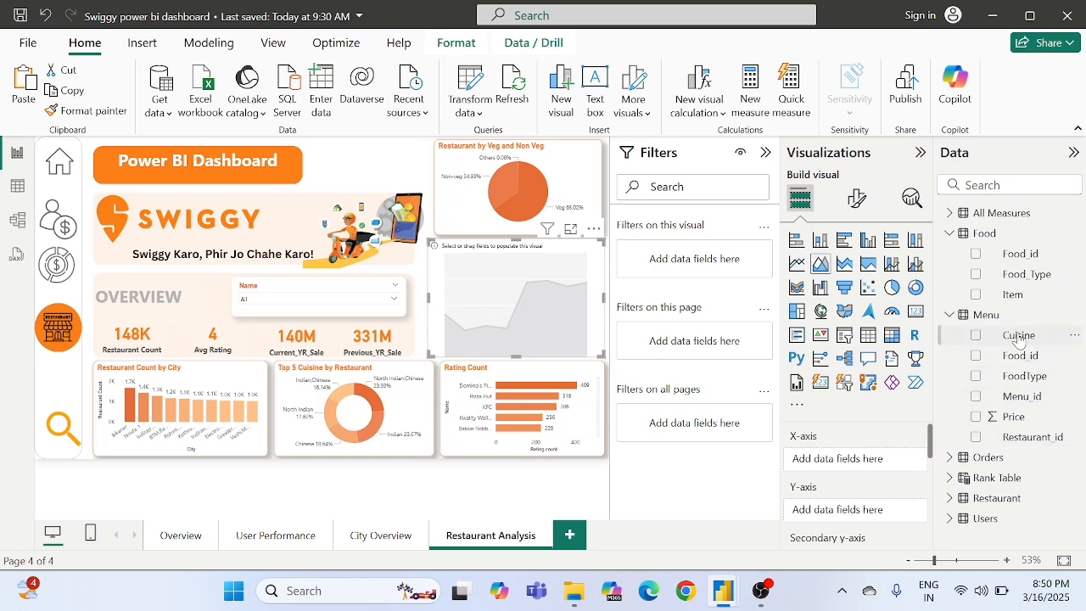
drag(1019, 337, 860, 461)
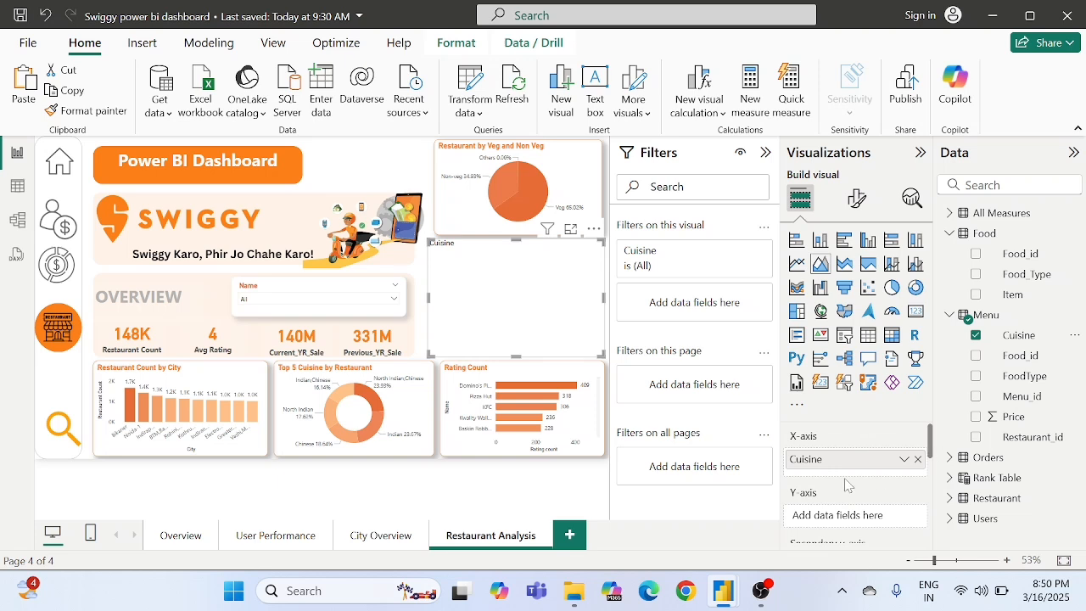
scroll(846, 486, down, 1)
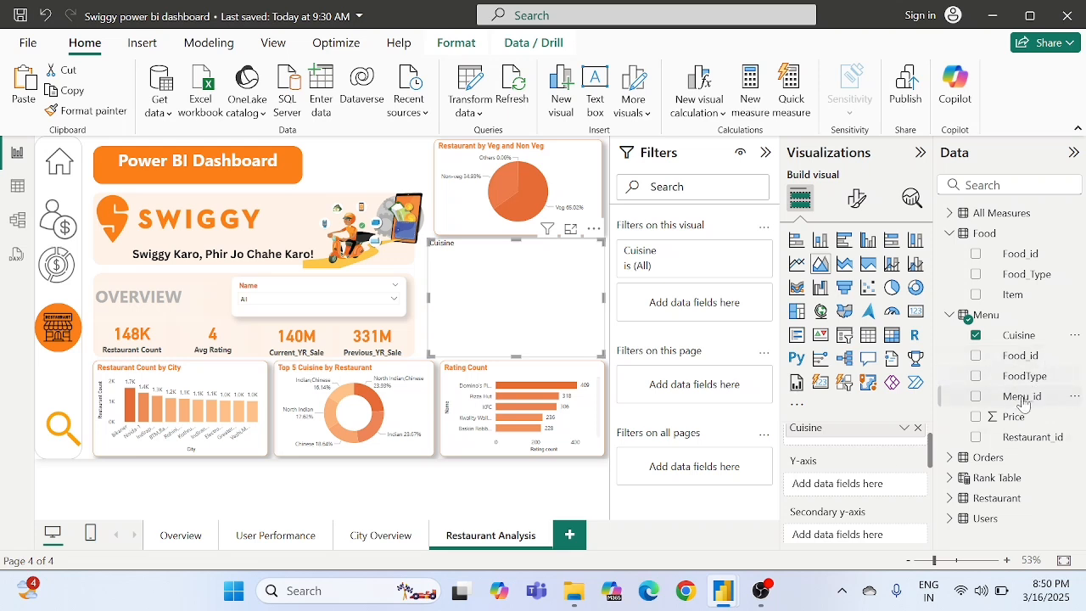
drag(1012, 422, 853, 484)
scroll(849, 462, up, 1)
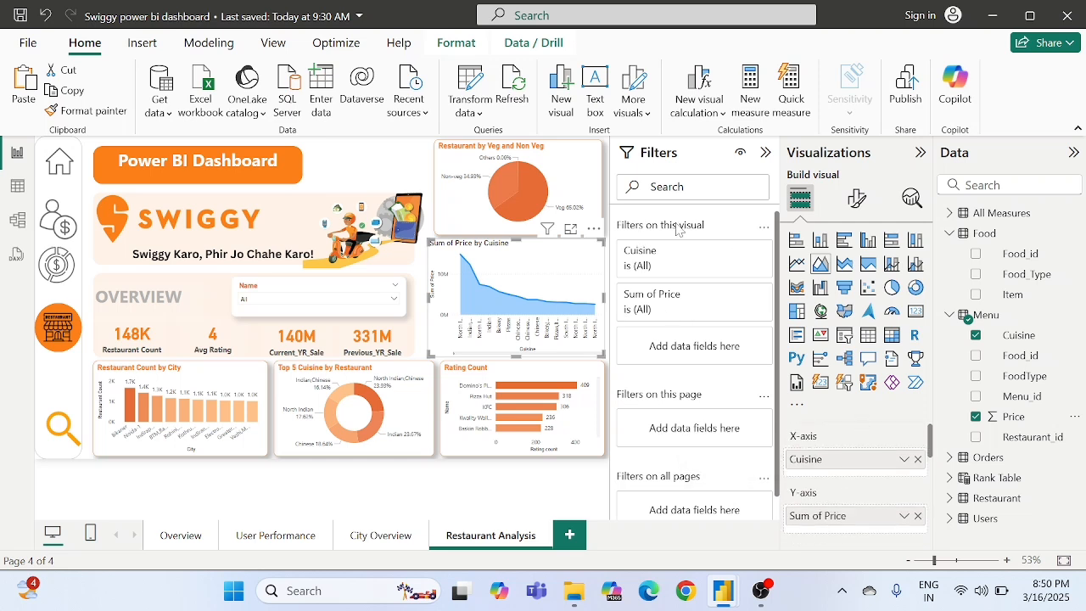
- Change the area chart's title text to "Price by Cuisine"
click(857, 198)
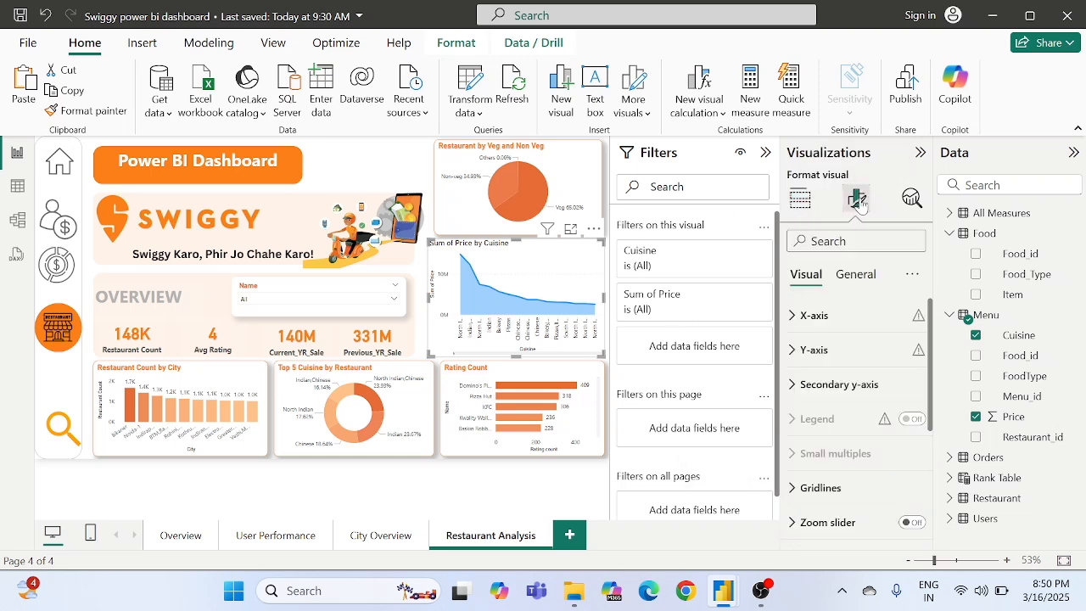
click(847, 275)
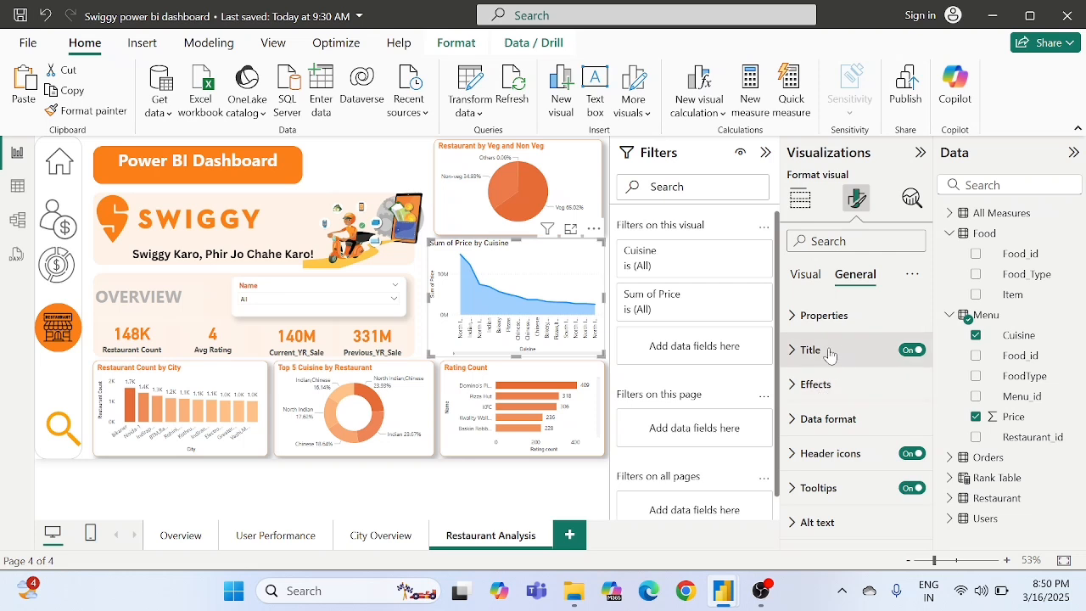
click(825, 351)
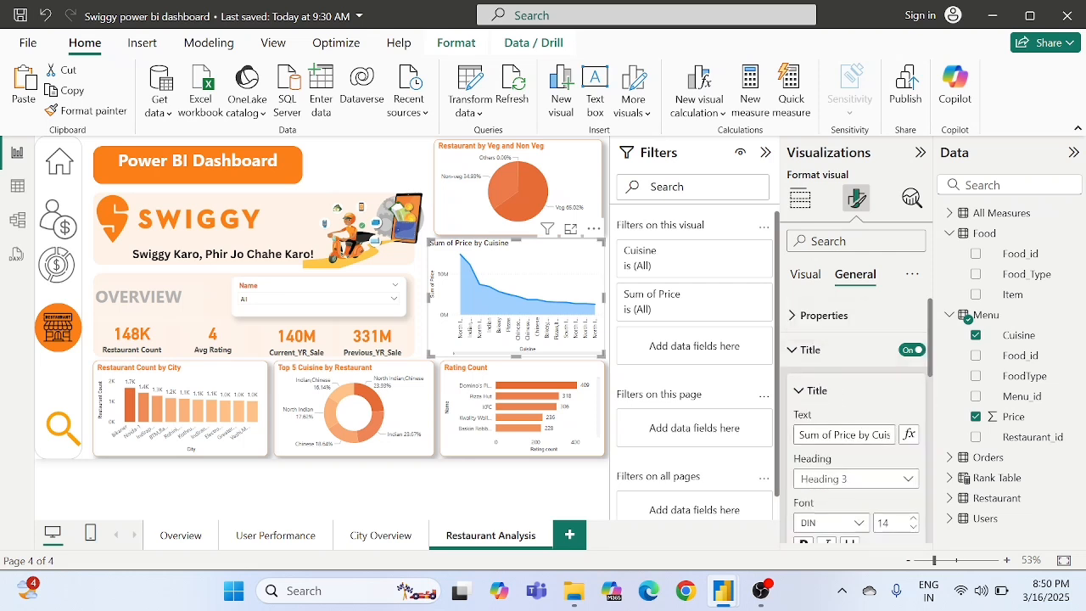
key(BackSpace)
key(BackSpace)
key(BackSpace)
key(BackSpace)
key(BackSpace)
key(BackSpace)
key(BackSpace)
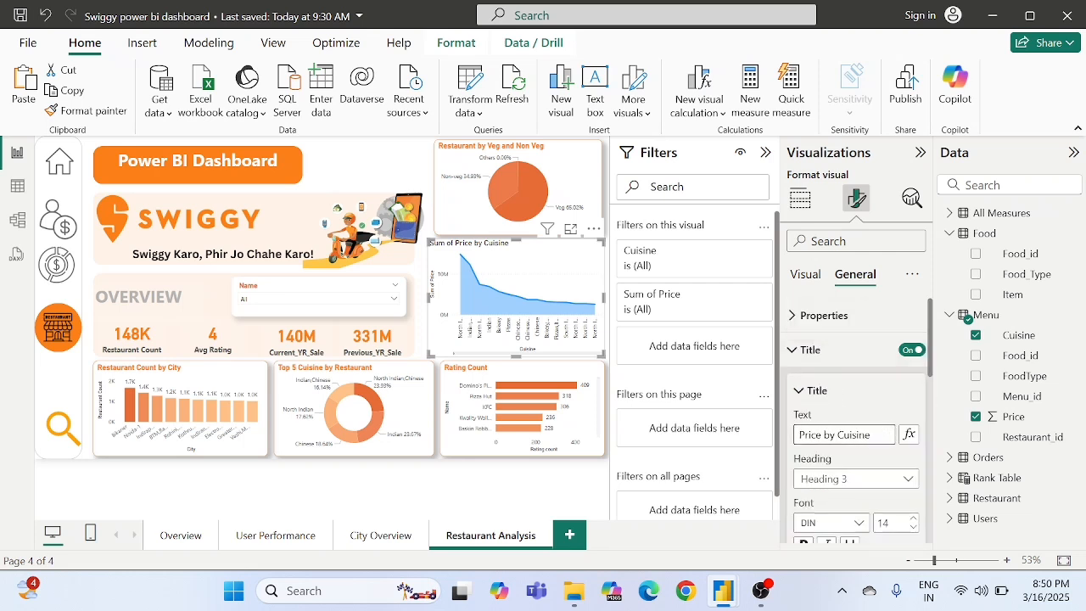
- Make the "Price by Cuisine" chart title bold and colour its text orange
click(807, 392)
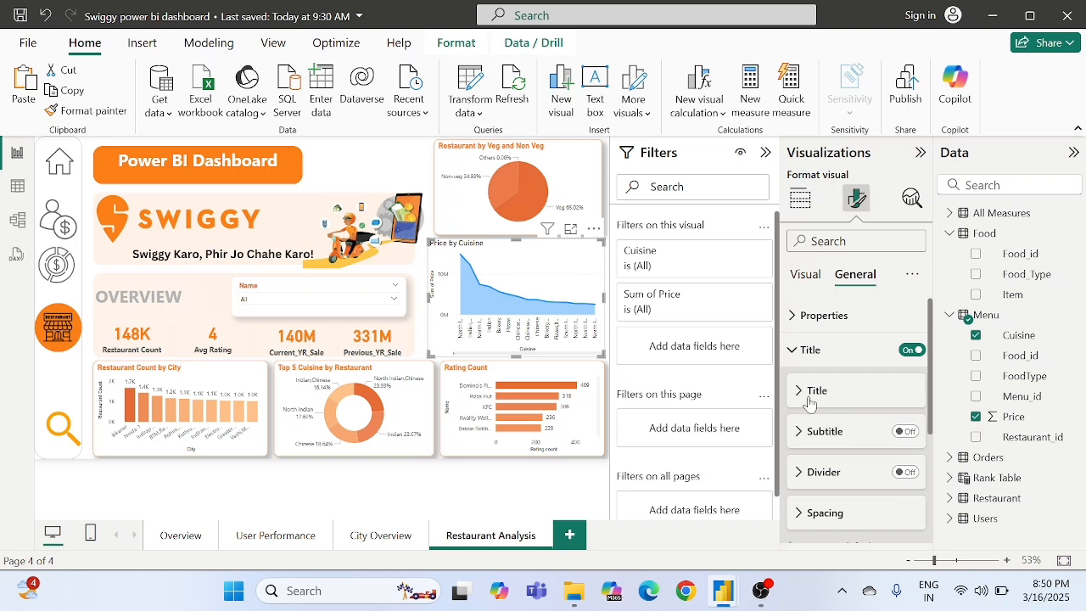
click(809, 392)
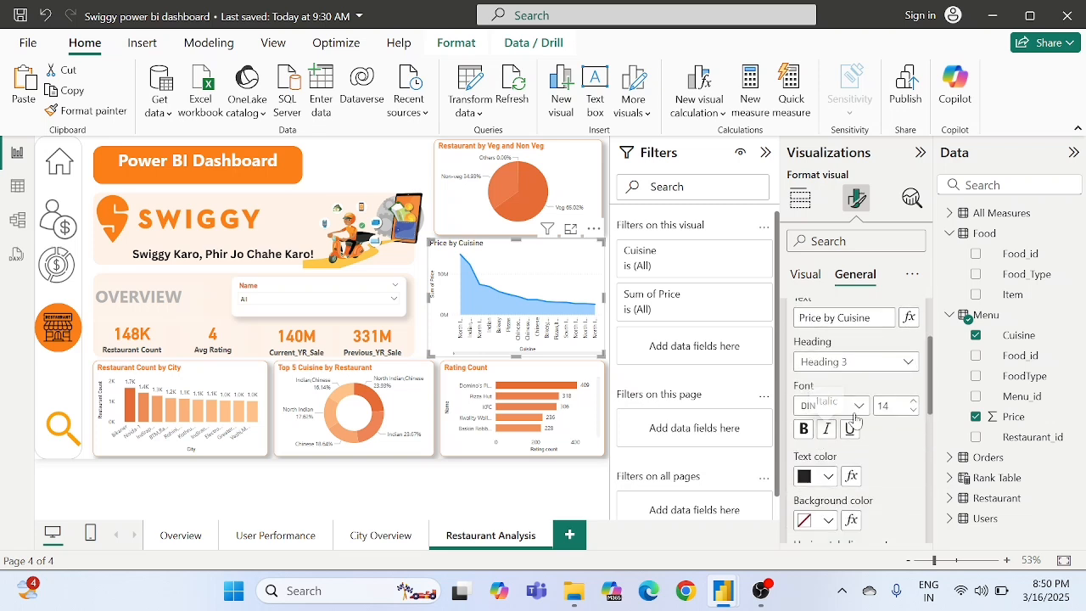
click(803, 428)
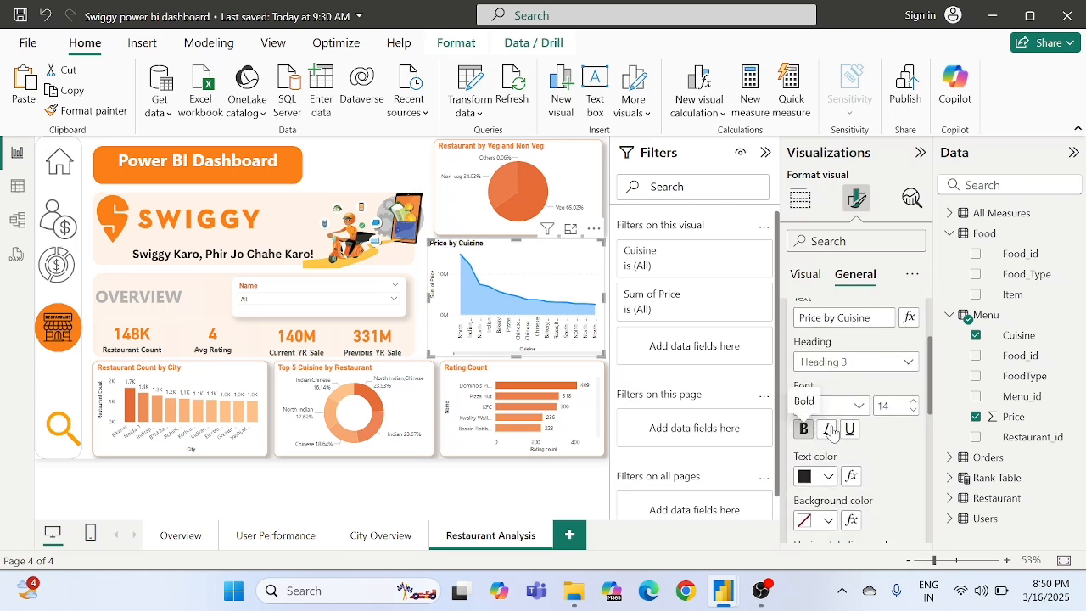
scroll(894, 461, down, 3)
scroll(894, 462, up, 1)
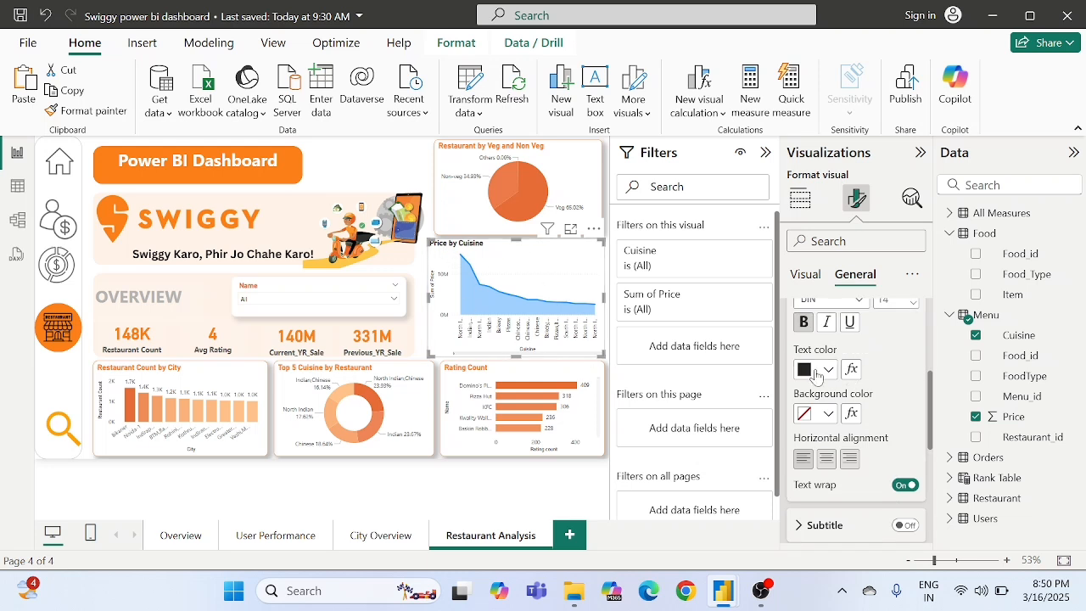
click(816, 370)
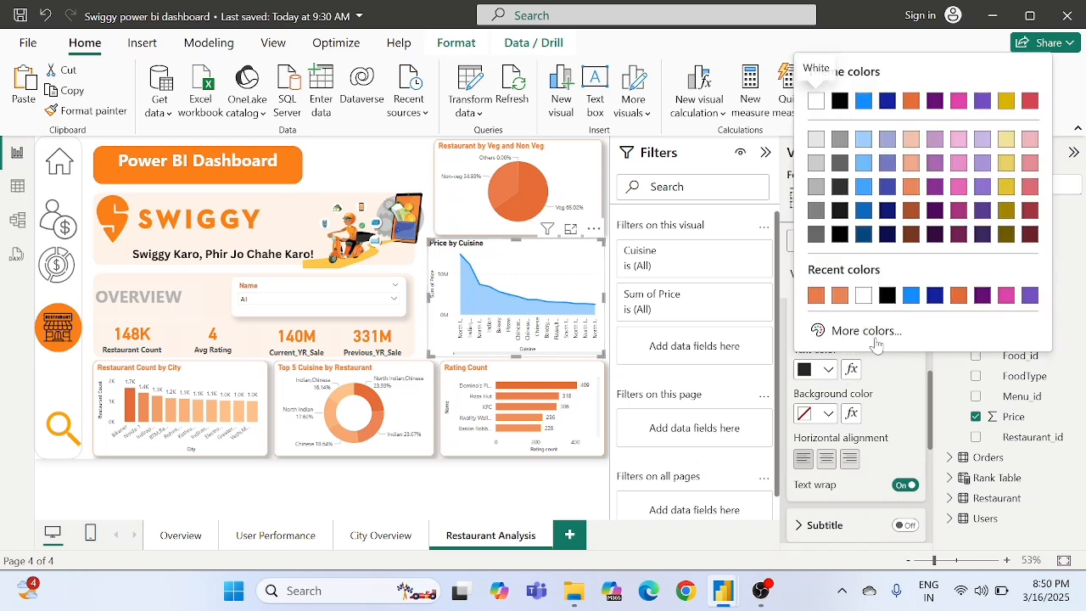
click(954, 303)
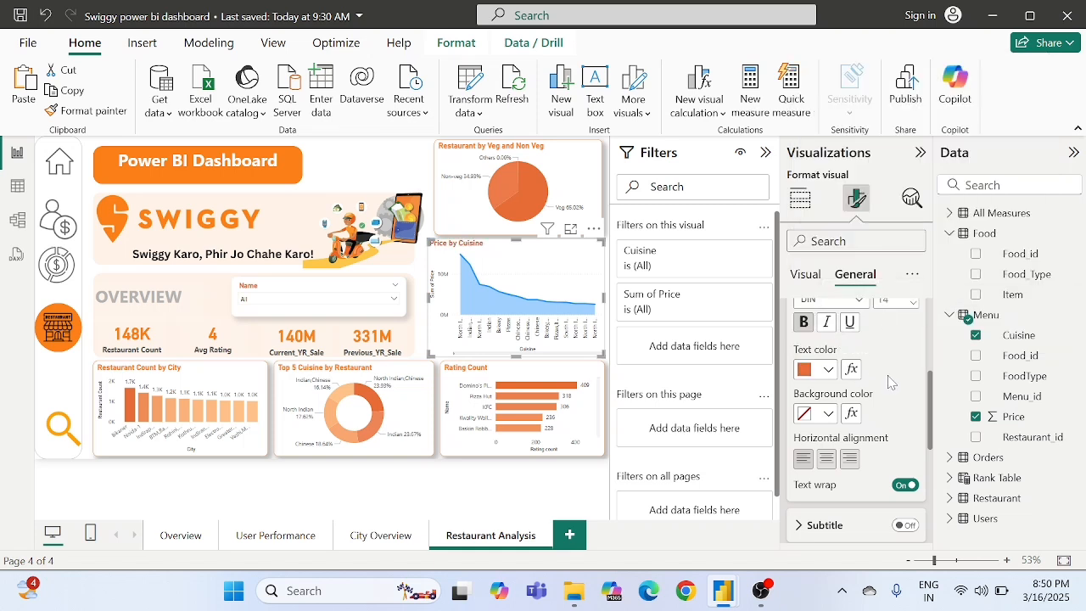
- Set the "Price by Cuisine" title font to Times New Roman at size 15 and centre the title horizontally
scroll(890, 382, down, 4)
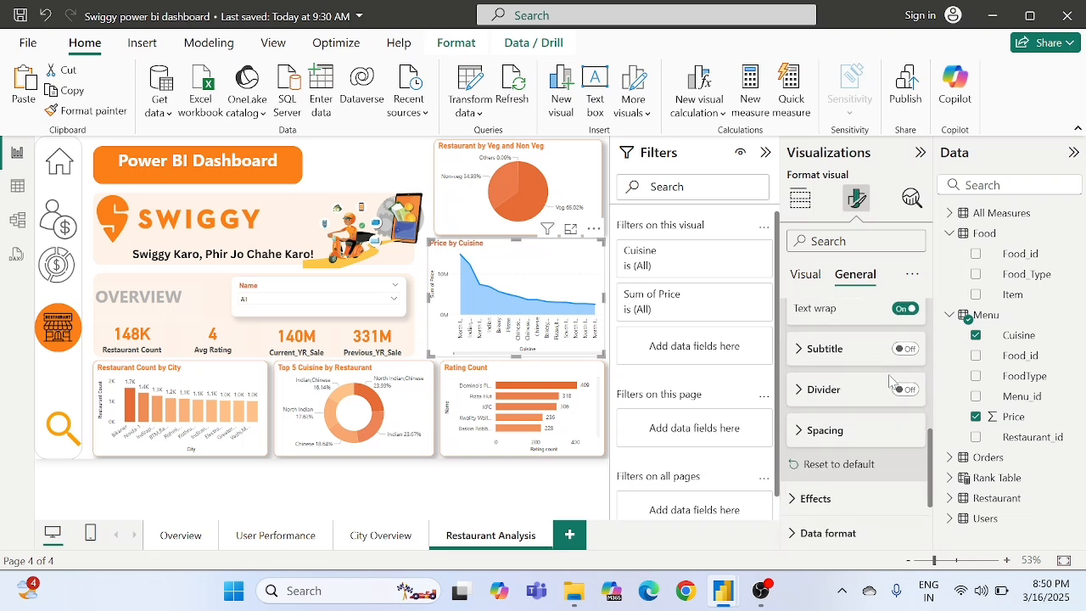
scroll(890, 382, up, 5)
click(835, 383)
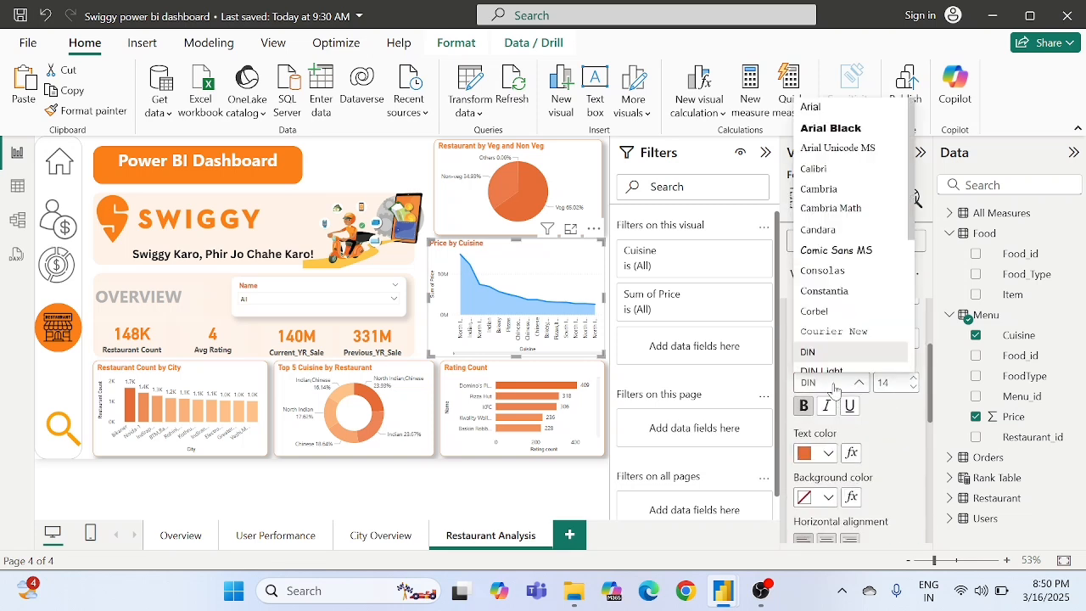
key(t)
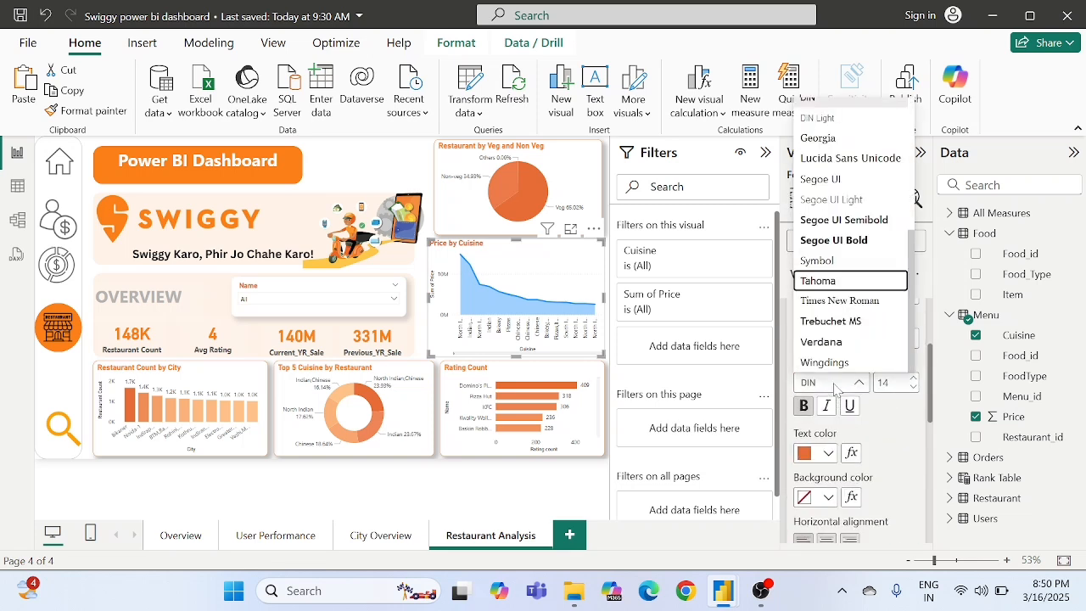
key(Down)
key(Return)
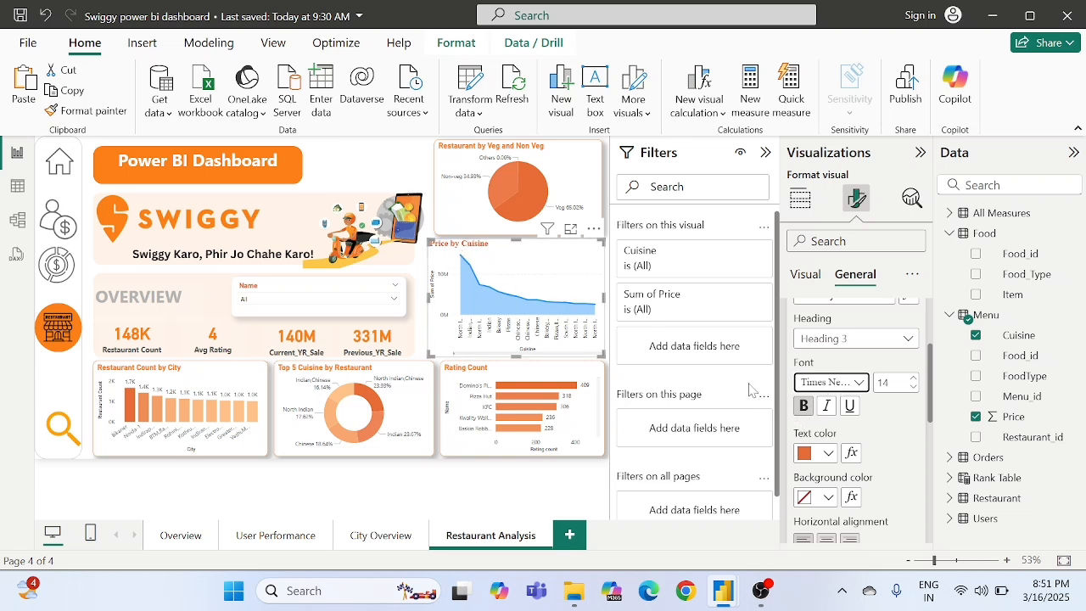
click(916, 387)
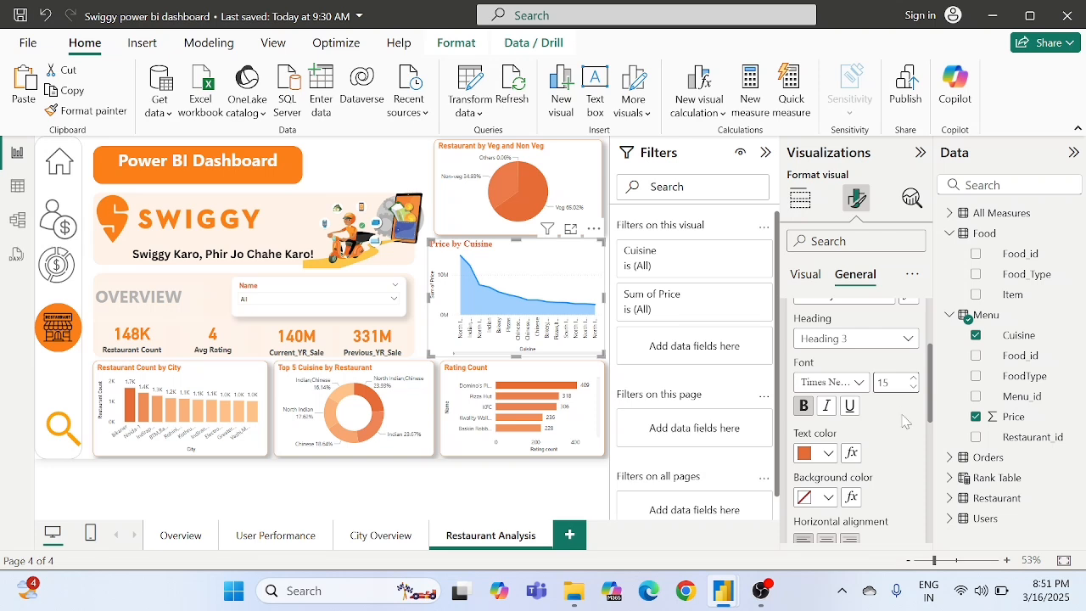
scroll(905, 422, down, 2)
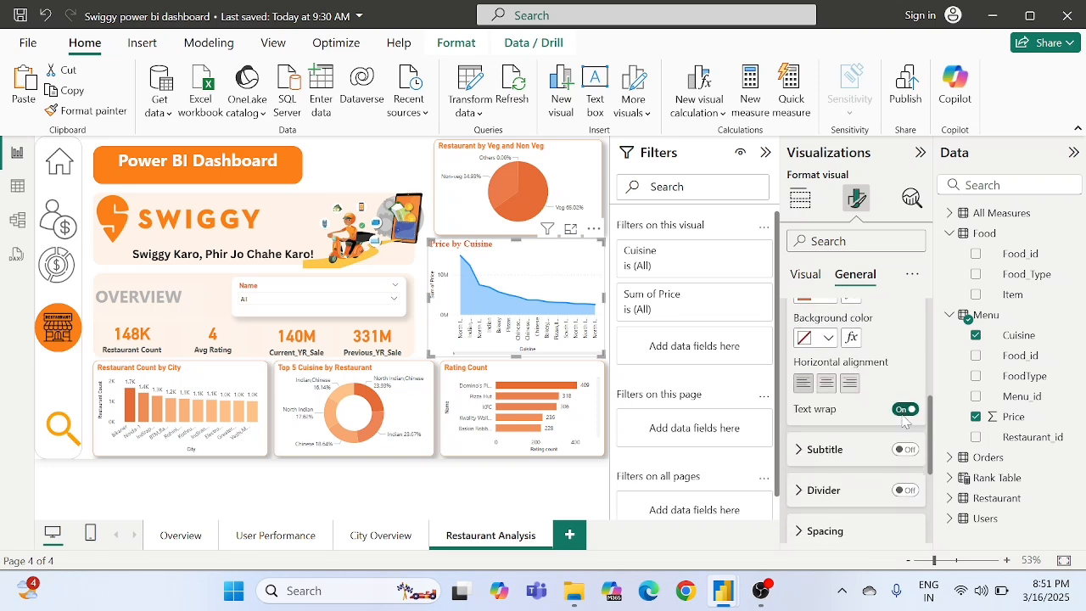
click(826, 380)
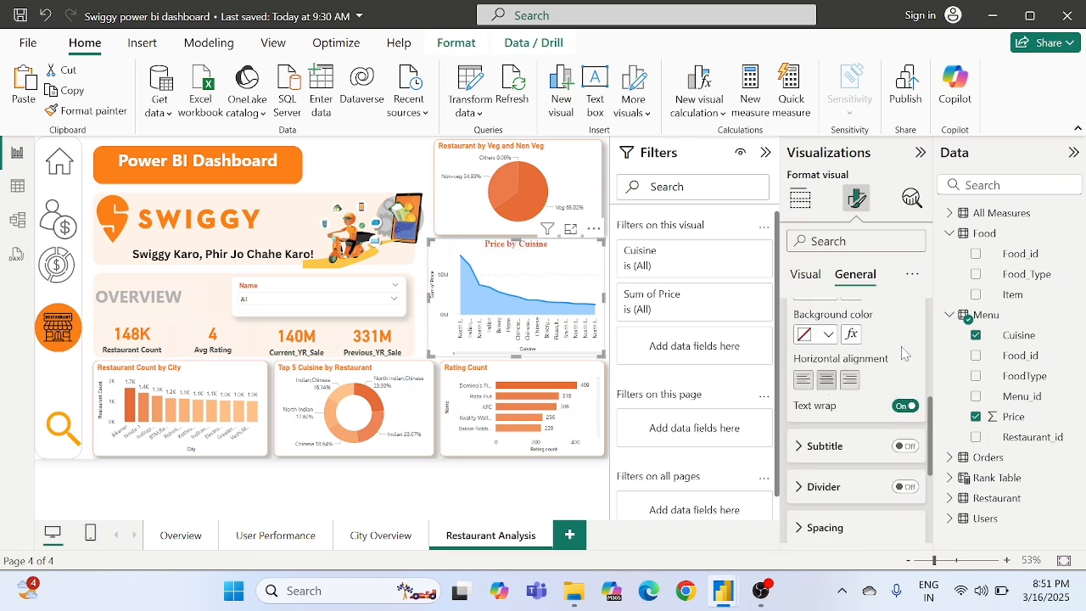
- Set the area chart's background transparency to 90%
scroll(904, 354, down, 3)
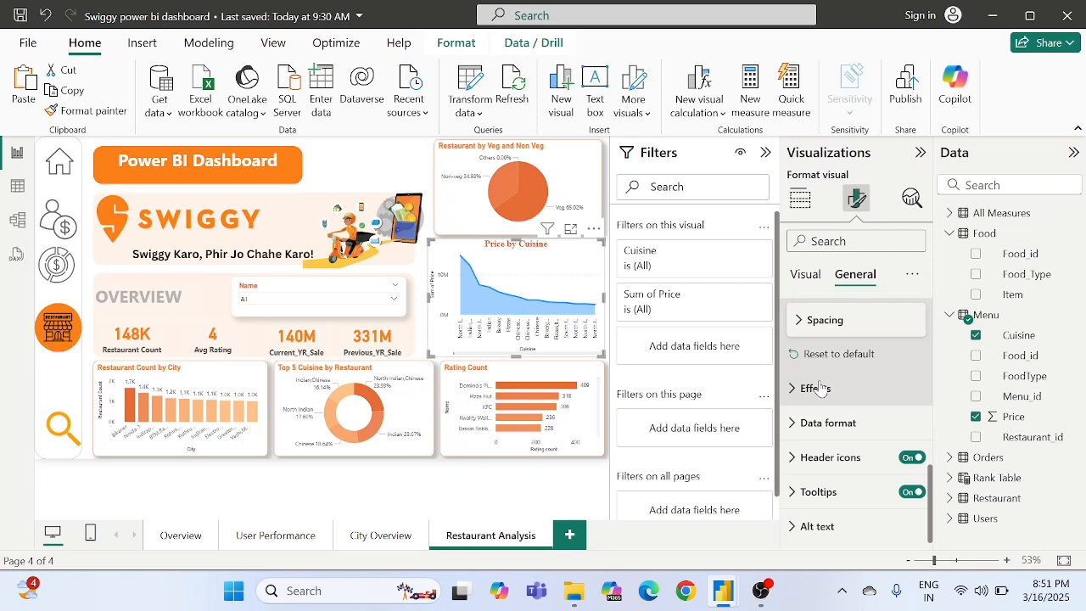
click(817, 388)
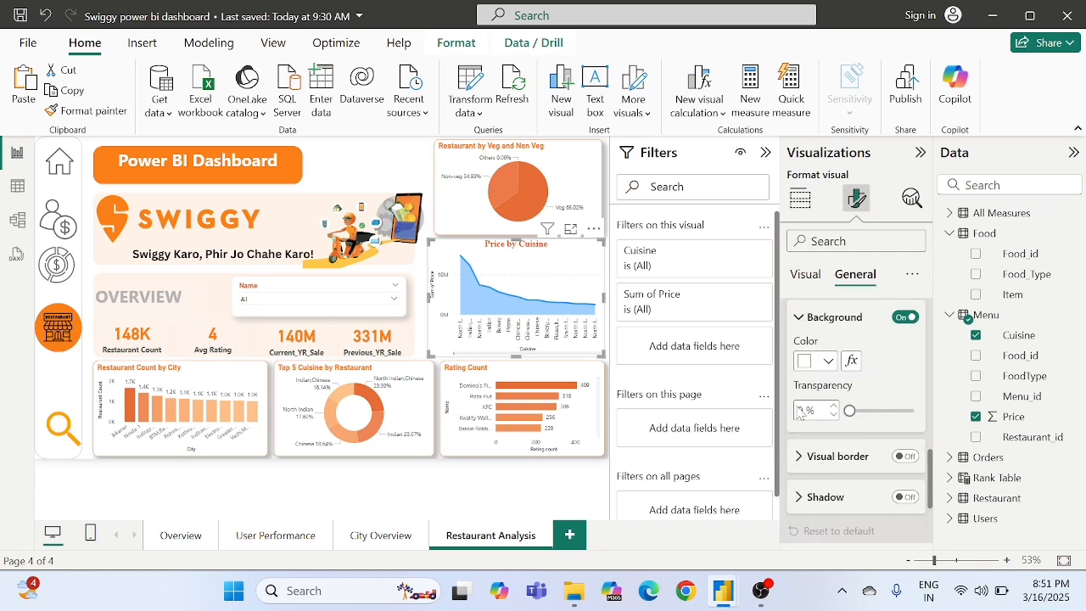
text(90)
key(Return)
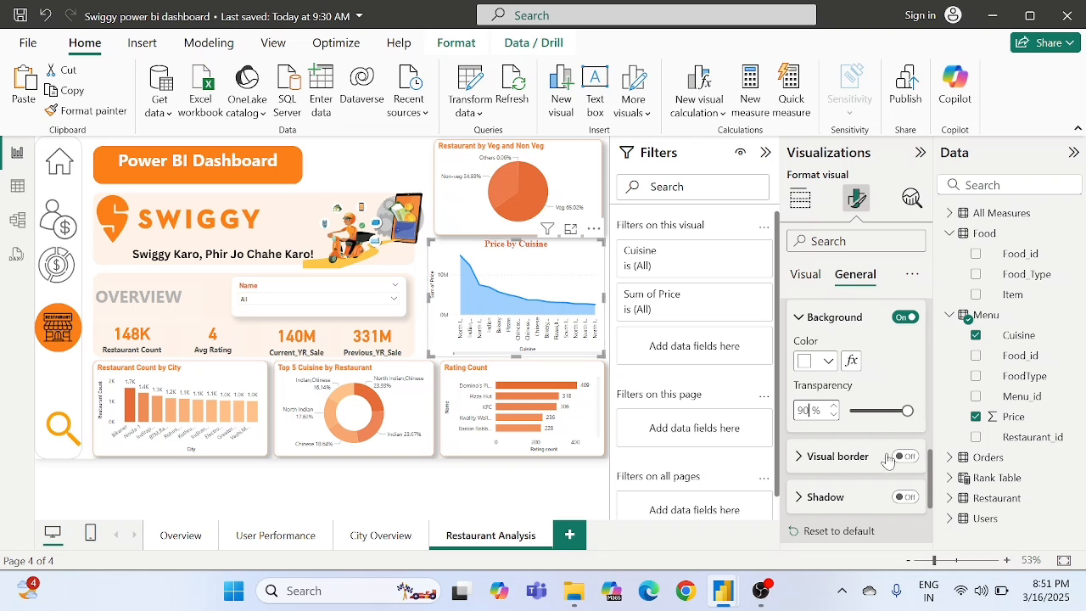
- Add a visual border to the area chart in orange #E66C37 with 11 px rounded corners
click(905, 457)
click(828, 458)
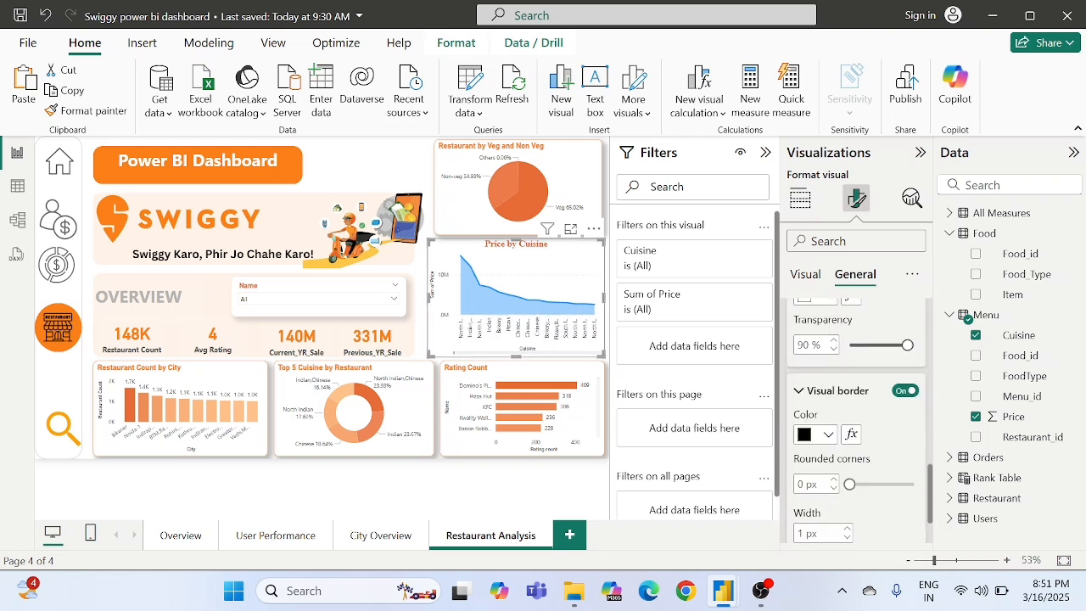
click(806, 413)
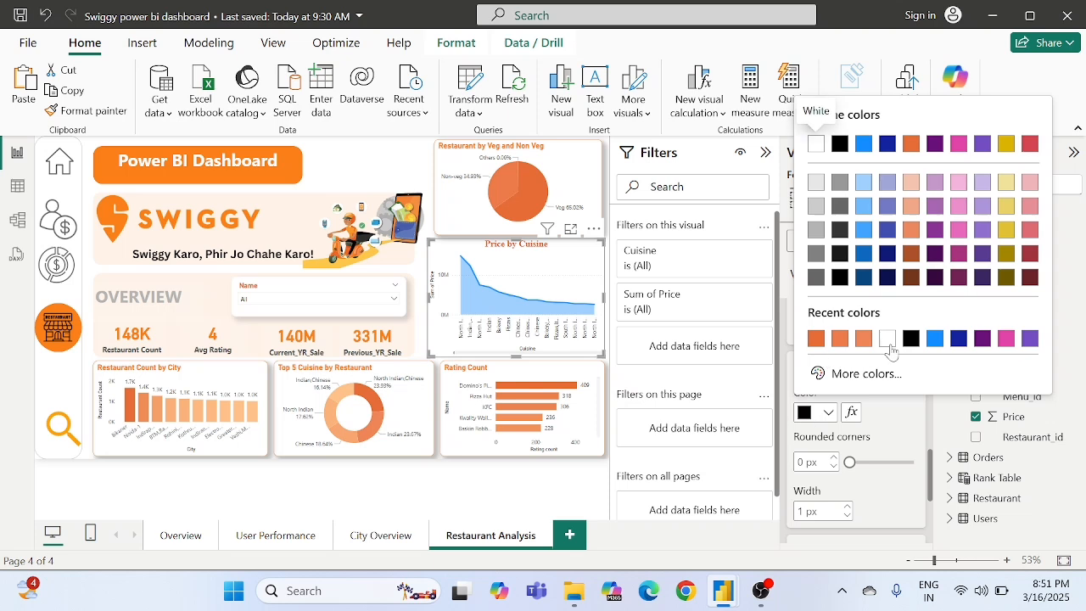
click(815, 339)
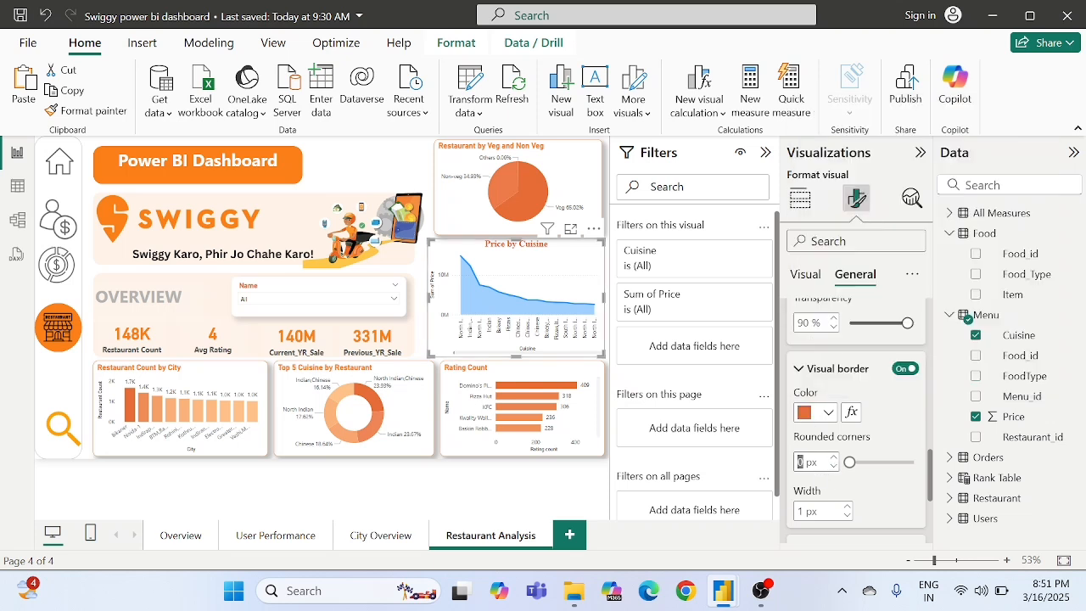
text(11)
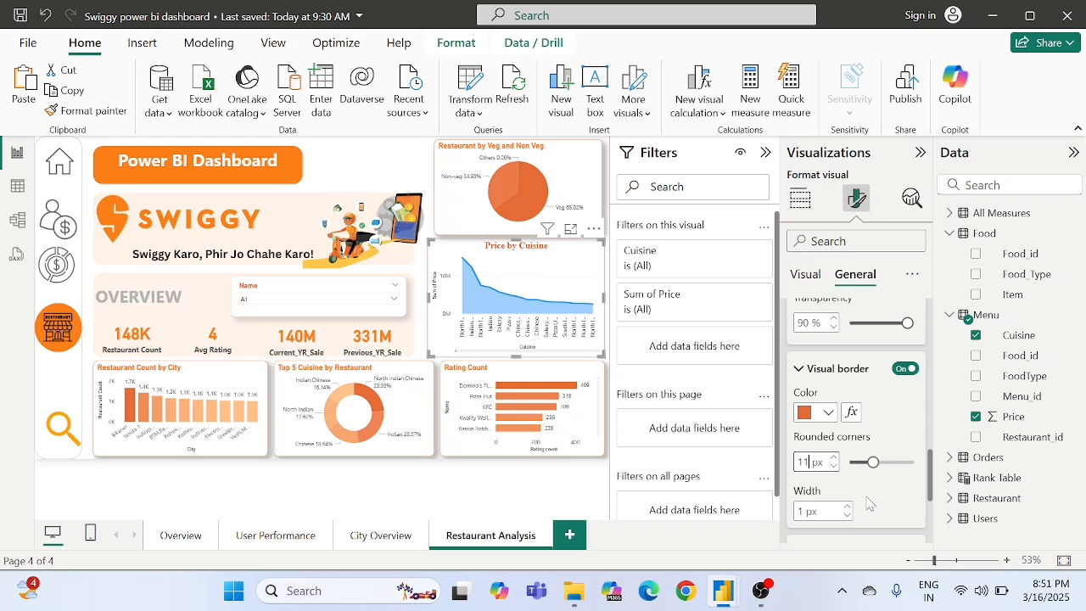
- Turn on the area chart's shadow and set its colour to White, 30% darker
scroll(867, 504, down, 3)
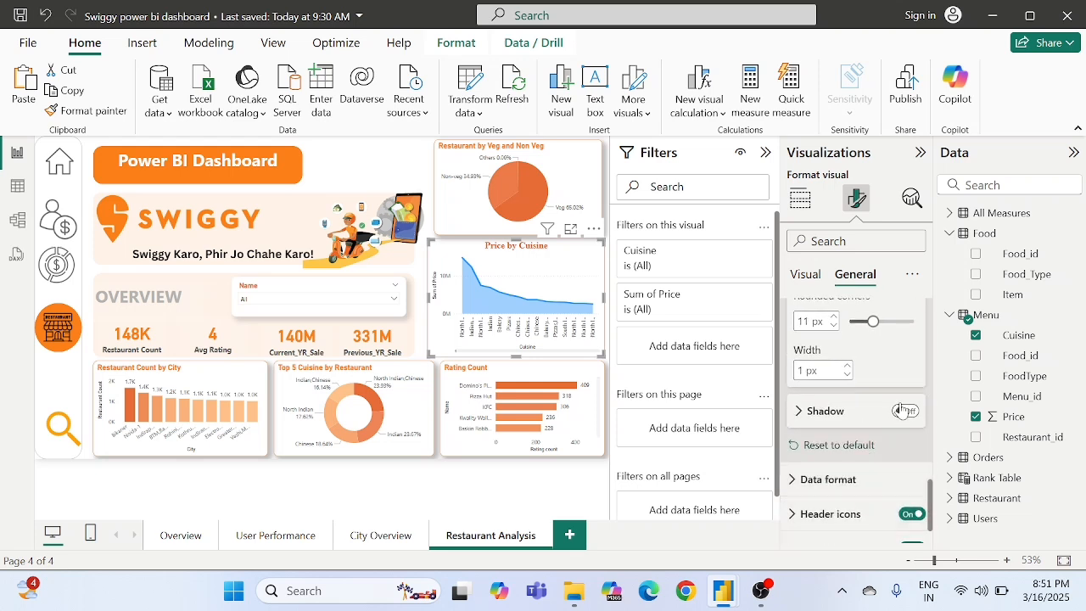
click(906, 411)
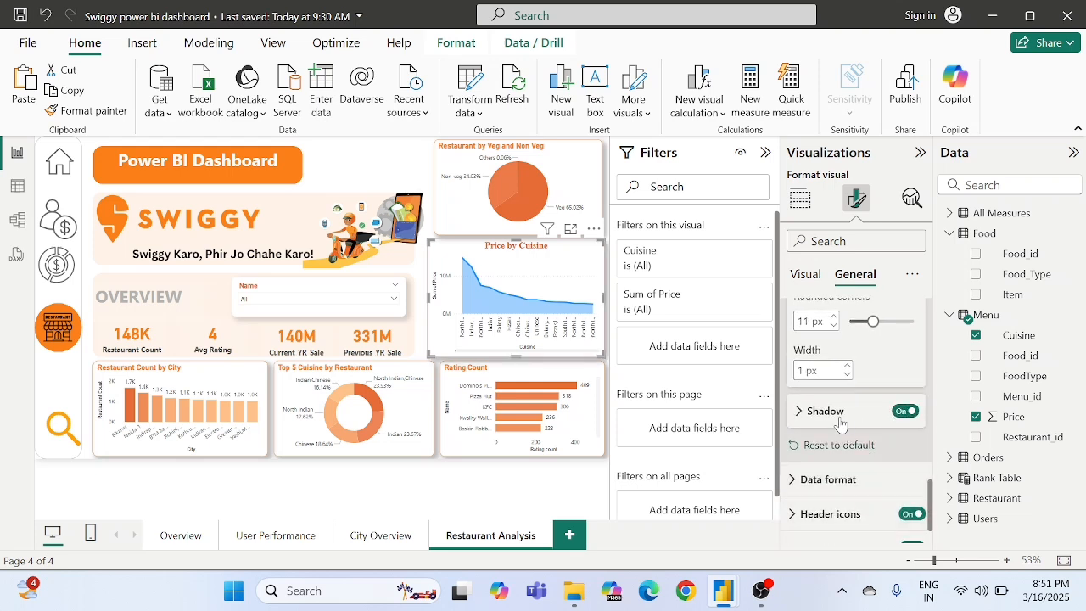
click(840, 416)
scroll(840, 421, down, 1)
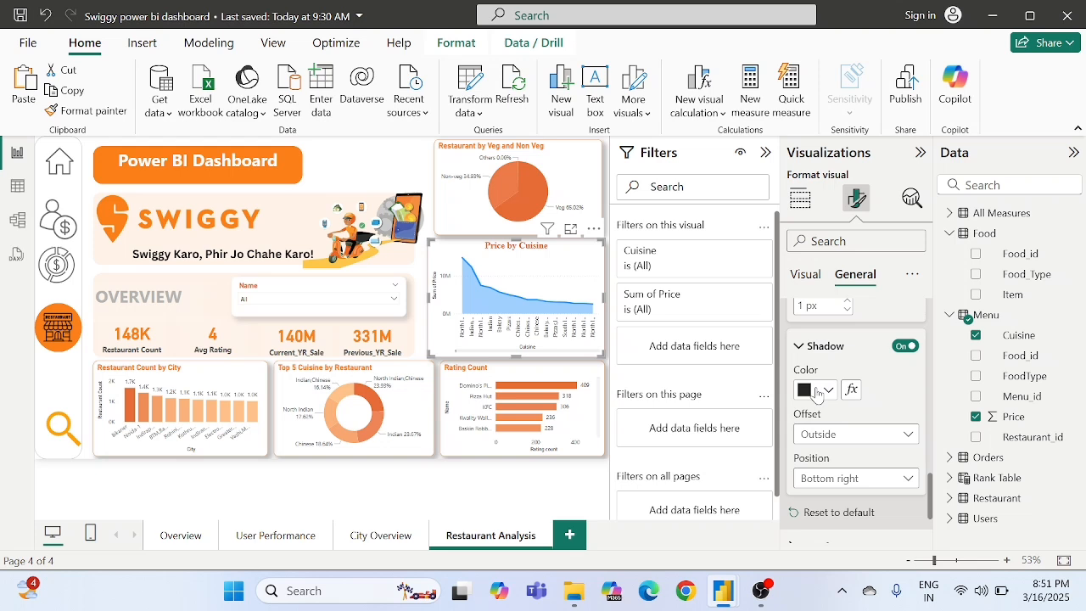
click(817, 390)
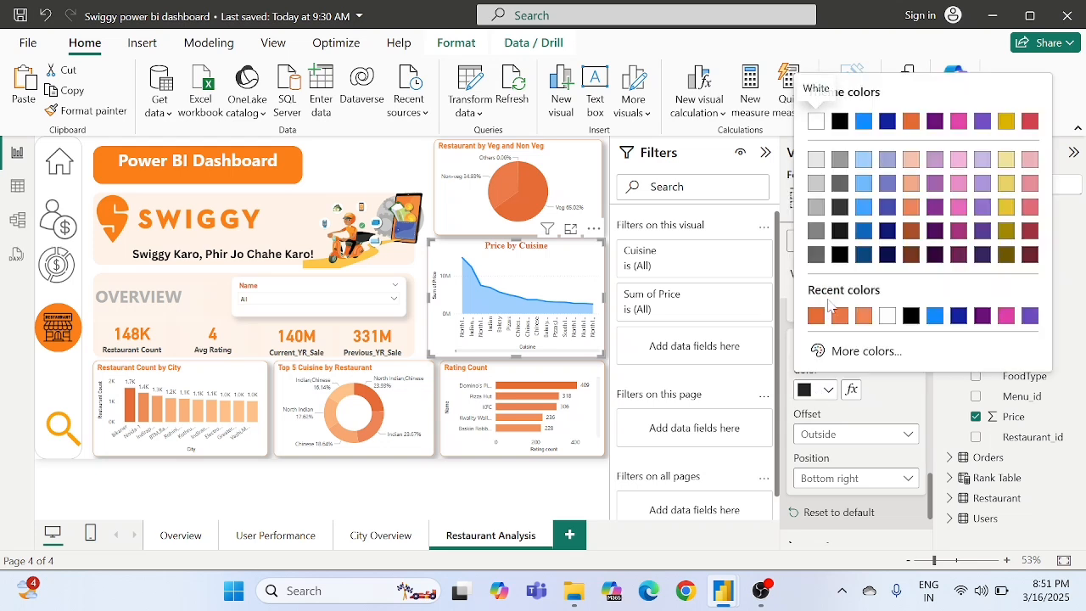
click(816, 207)
- Look through the area chart's visual formatting settings and open the line options for all series
scroll(866, 458, down, 3)
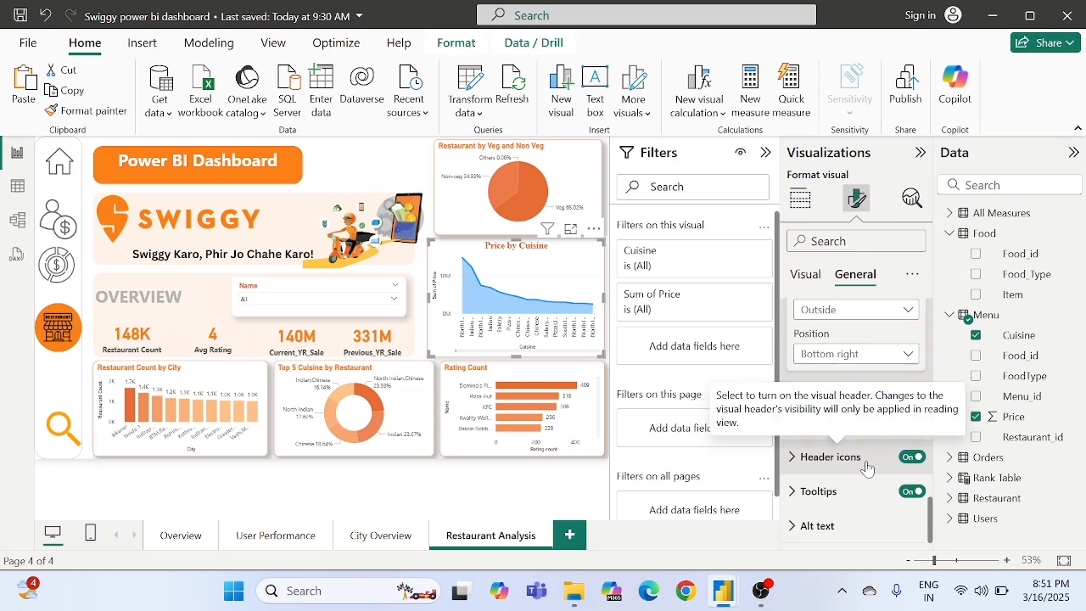
scroll(862, 425, up, 8)
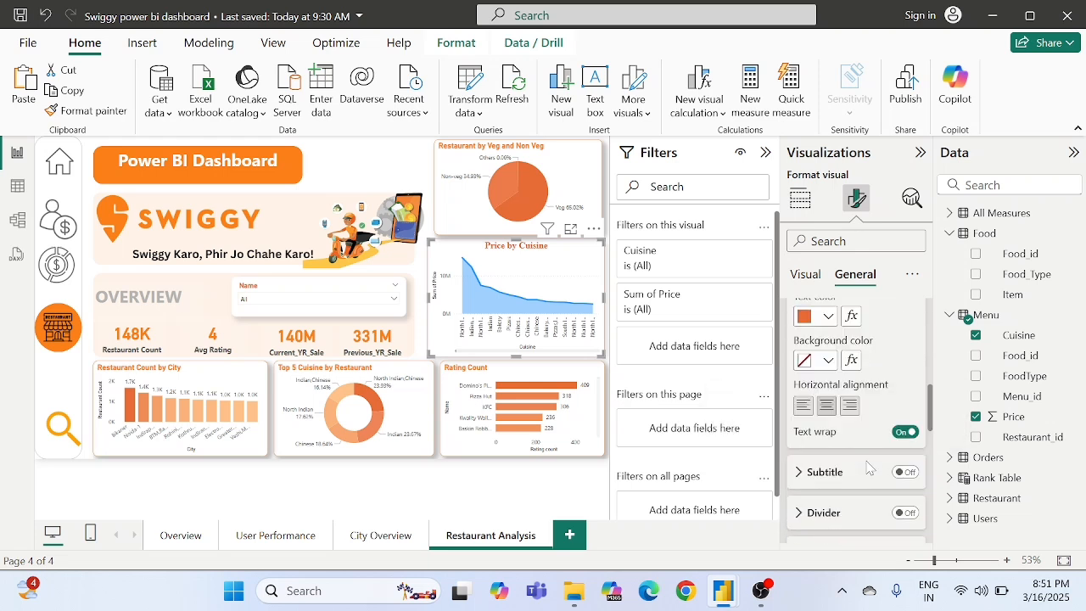
click(807, 281)
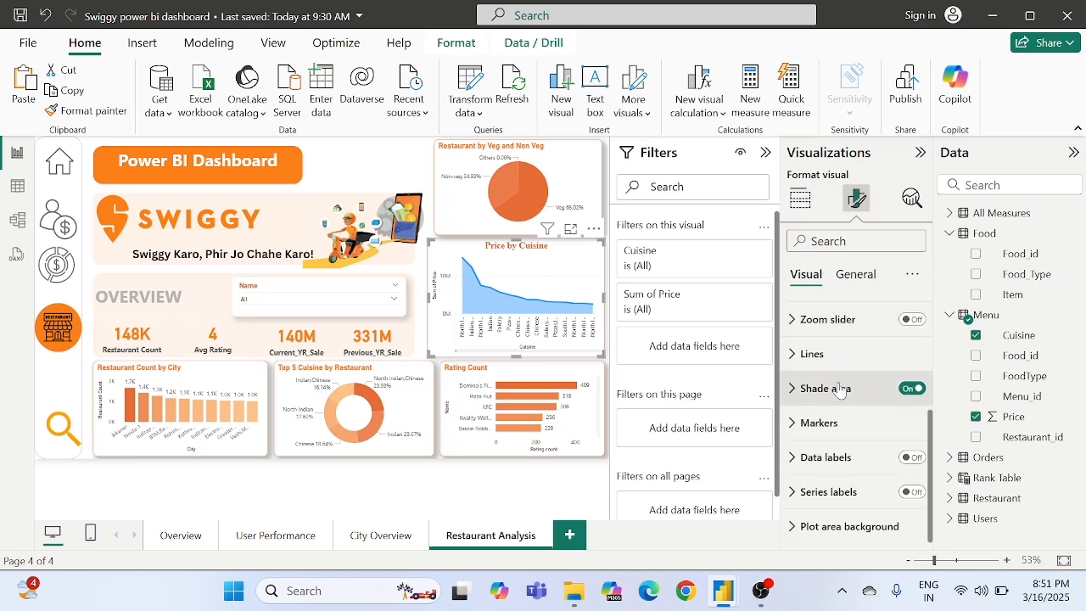
scroll(821, 392, up, 3)
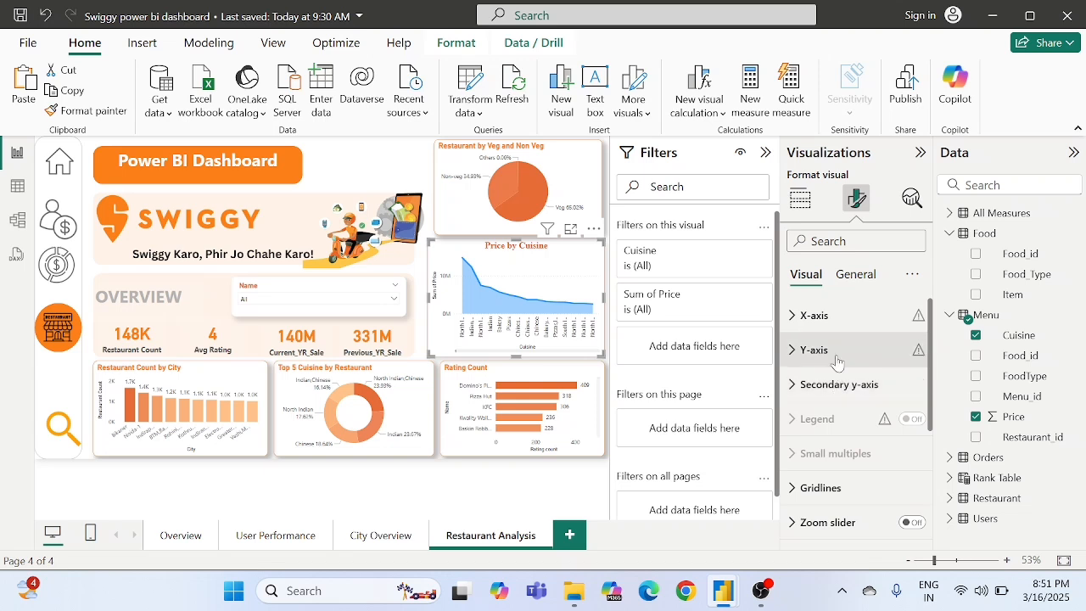
scroll(836, 408, down, 3)
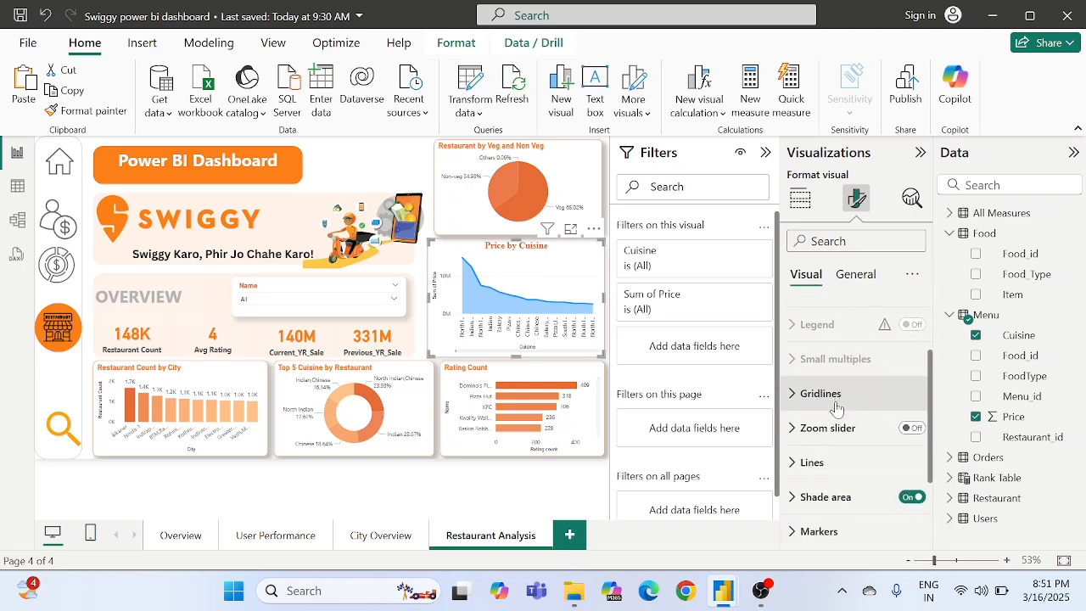
scroll(835, 408, down, 3)
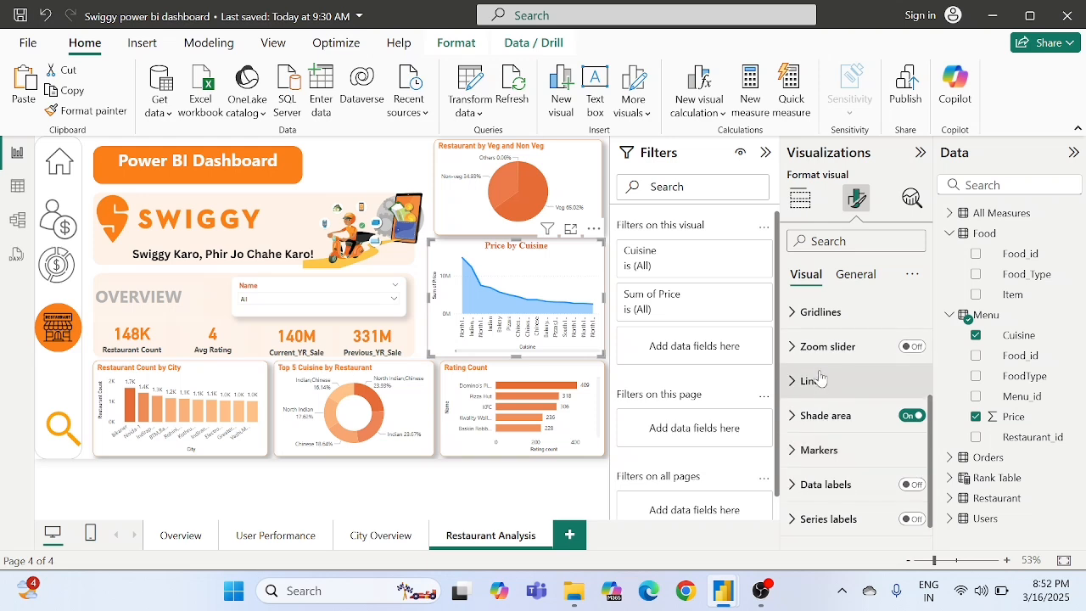
click(819, 376)
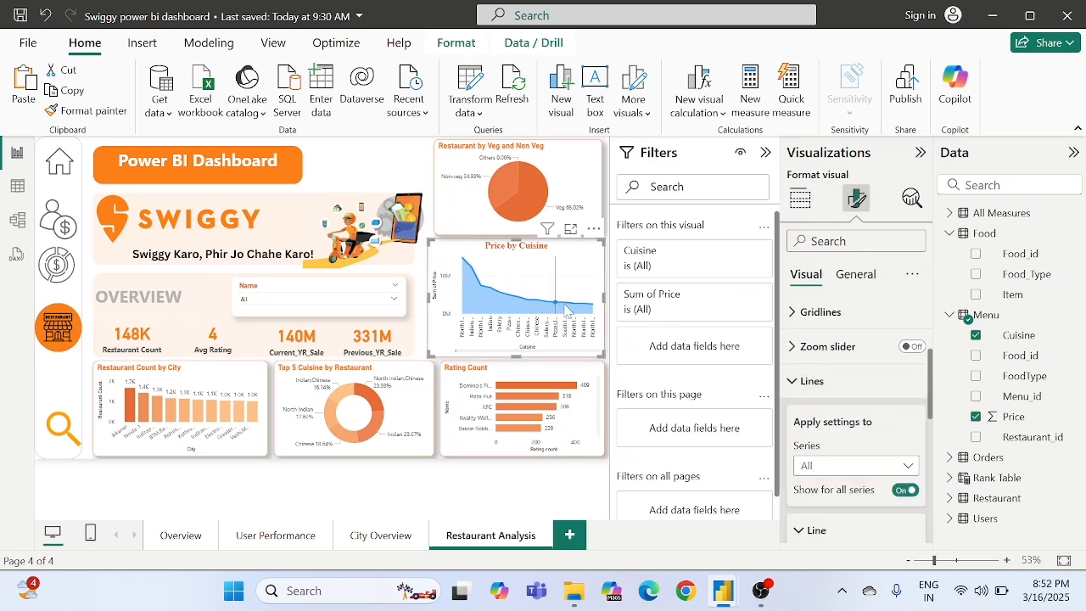
scroll(841, 459, down, 2)
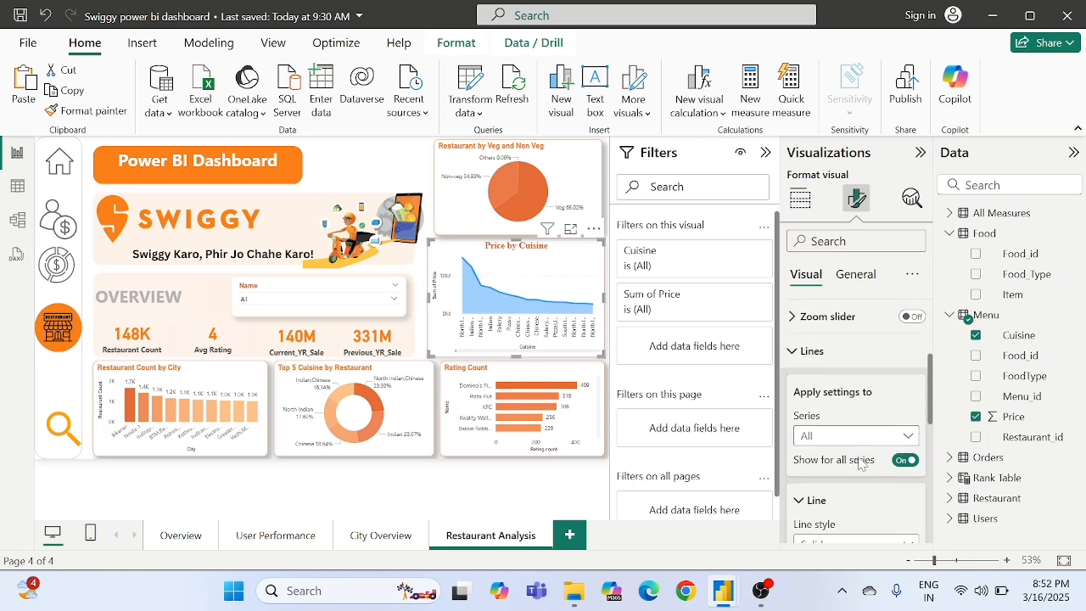
scroll(844, 467, down, 5)
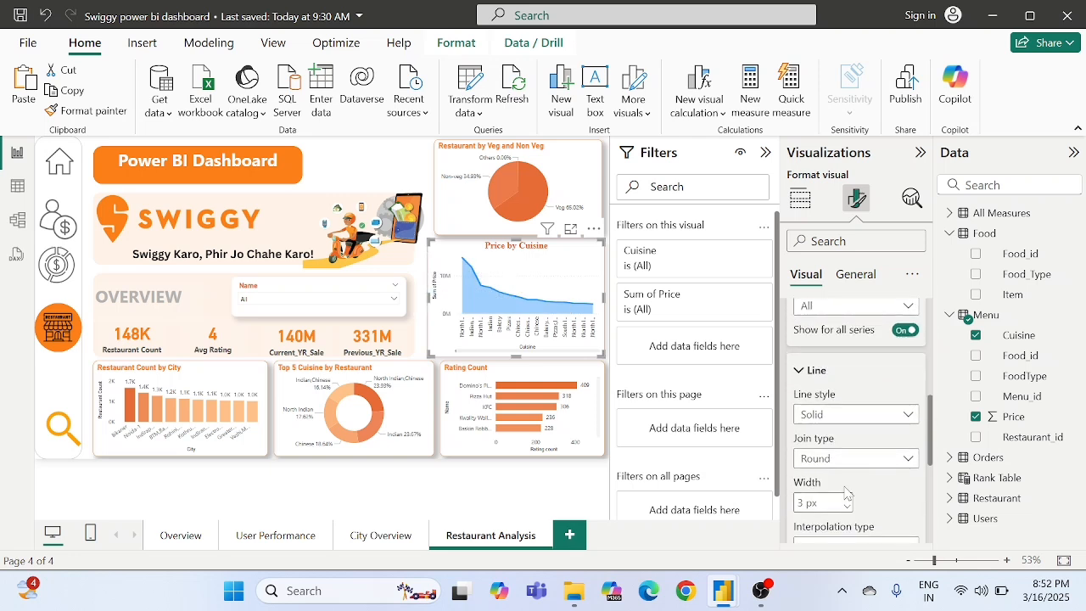
- Try the Smooth interpolation type with the Cardinal smooth type on the area chart's line
click(819, 430)
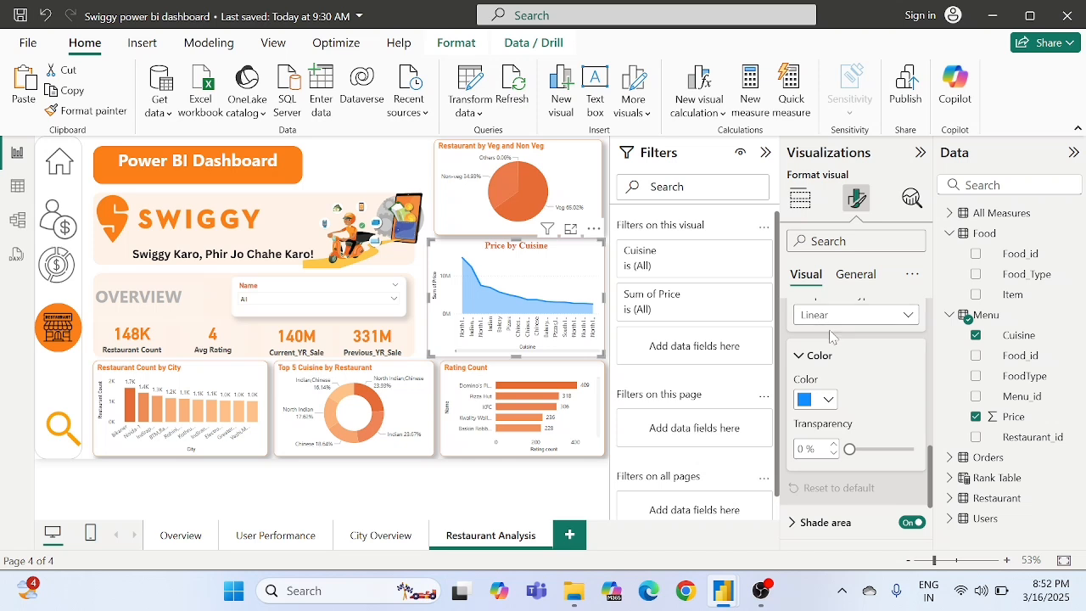
scroll(823, 331, up, 1)
click(826, 372)
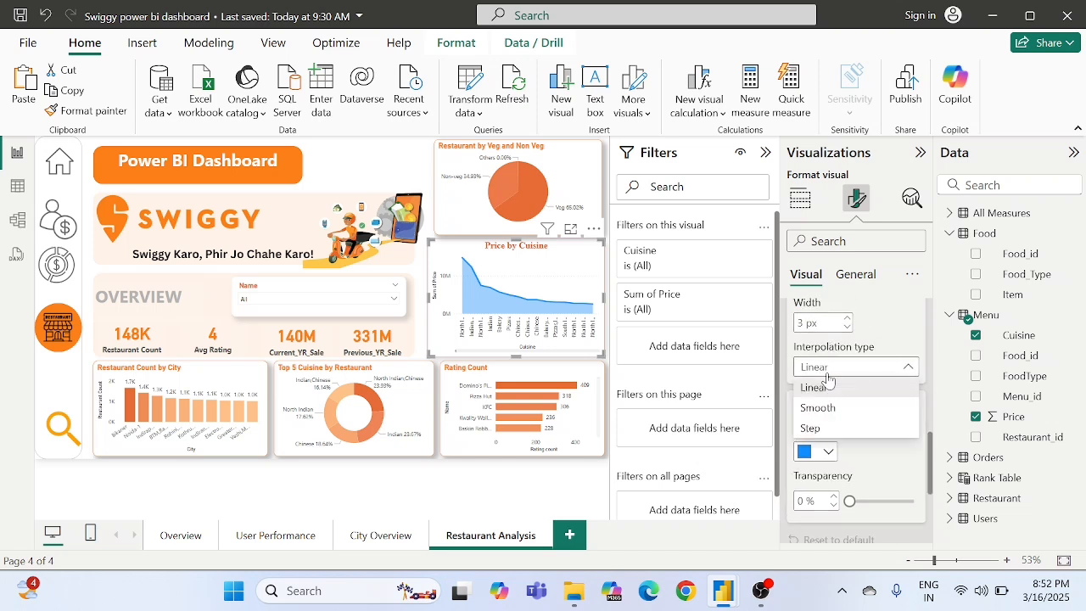
click(817, 411)
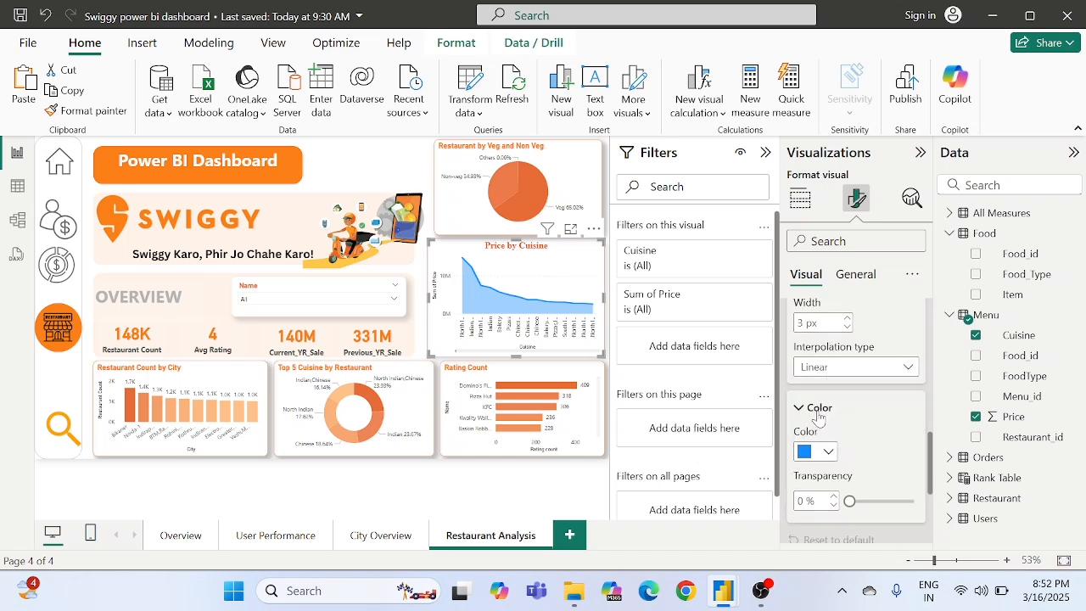
click(825, 414)
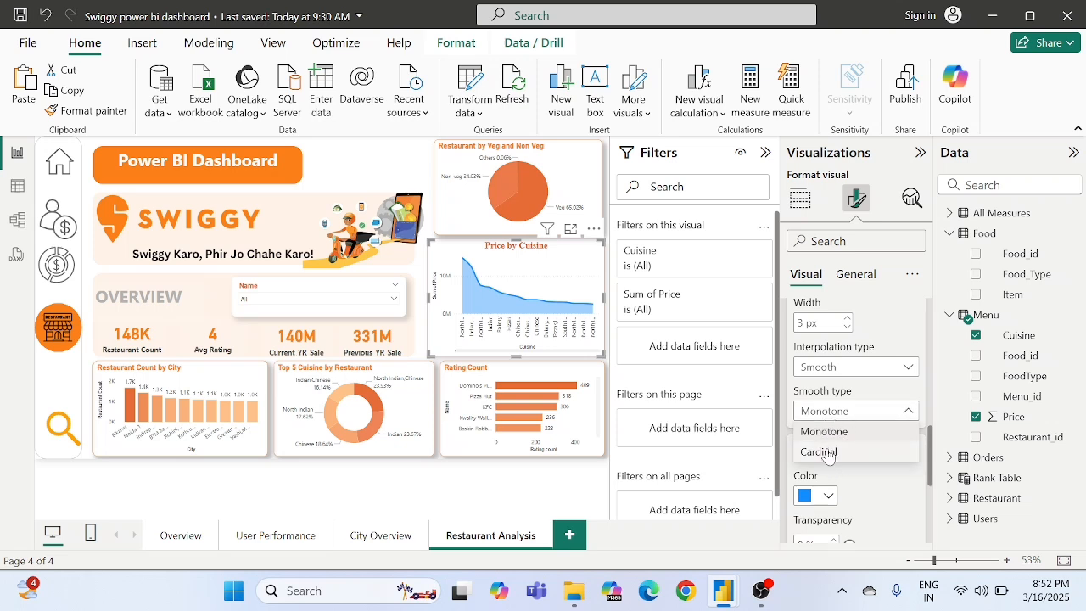
click(820, 452)
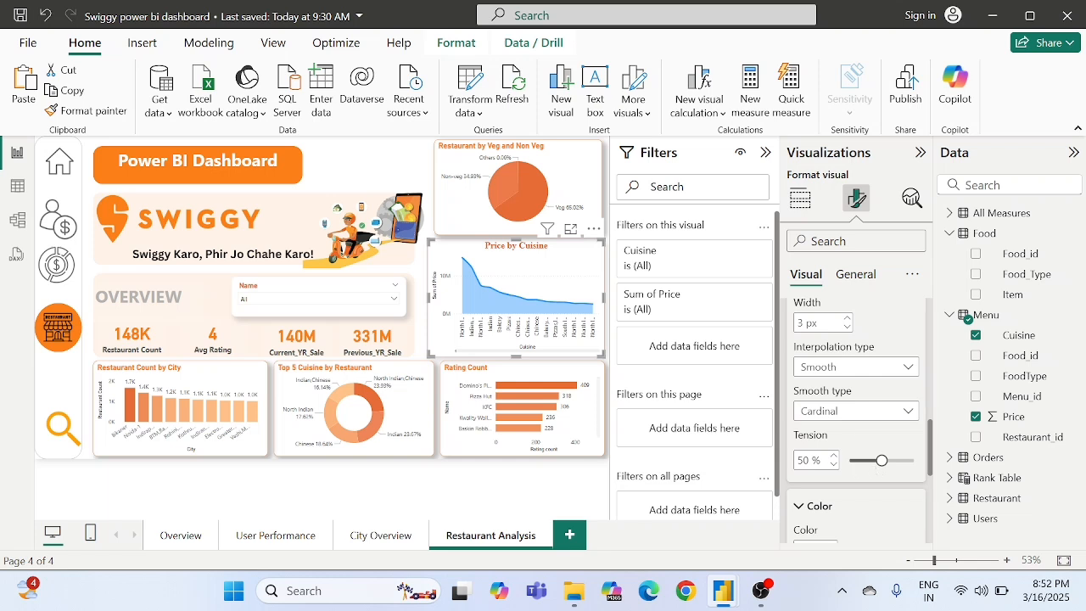
- Try Step interpolation with the step positions After and Before, and return the line's interpolation type to Linear
click(829, 367)
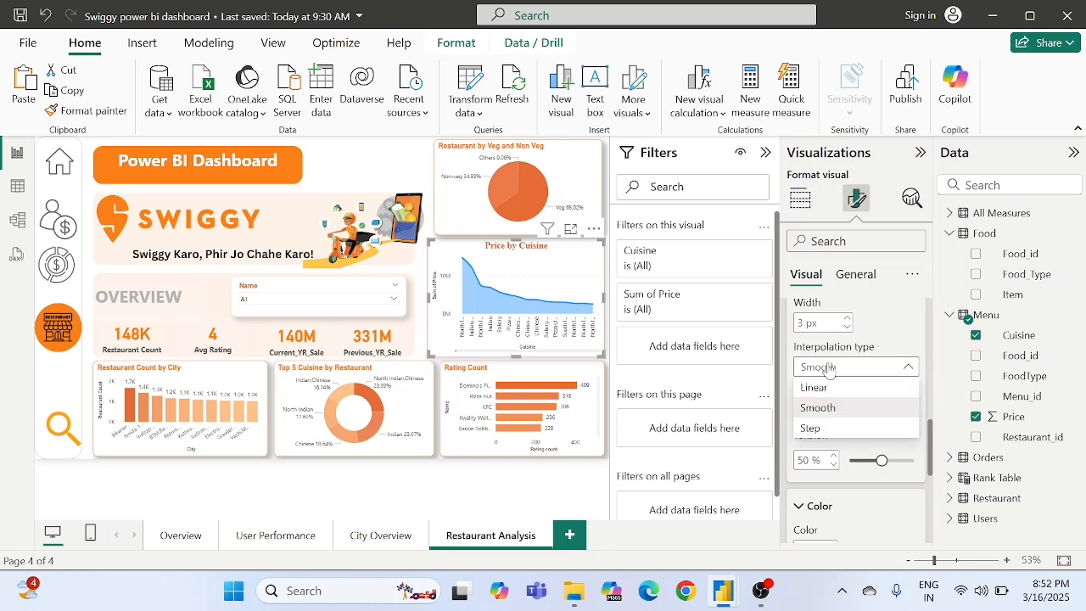
click(828, 431)
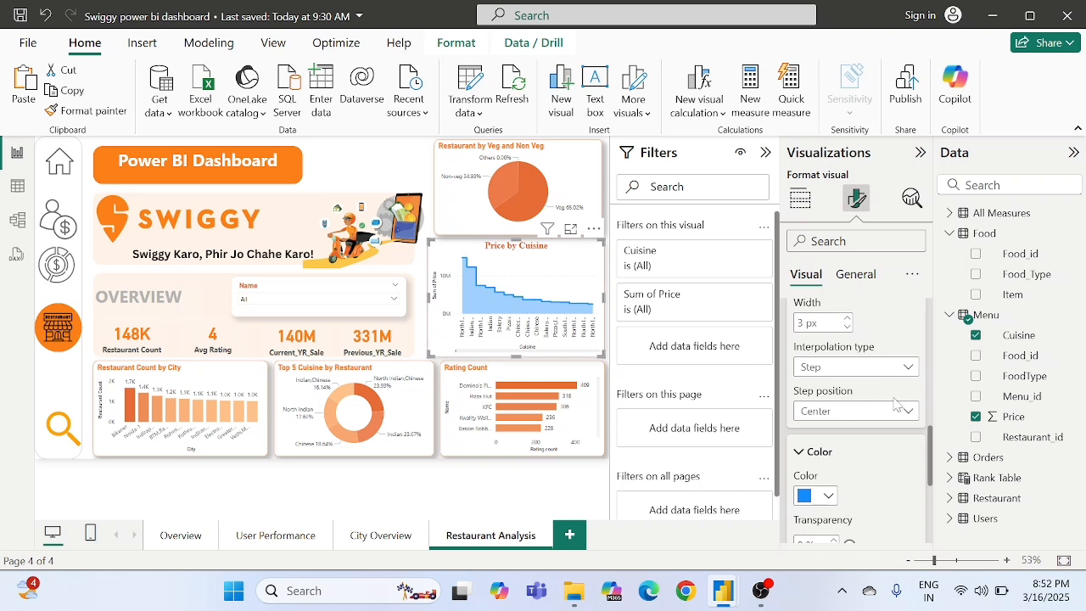
click(839, 370)
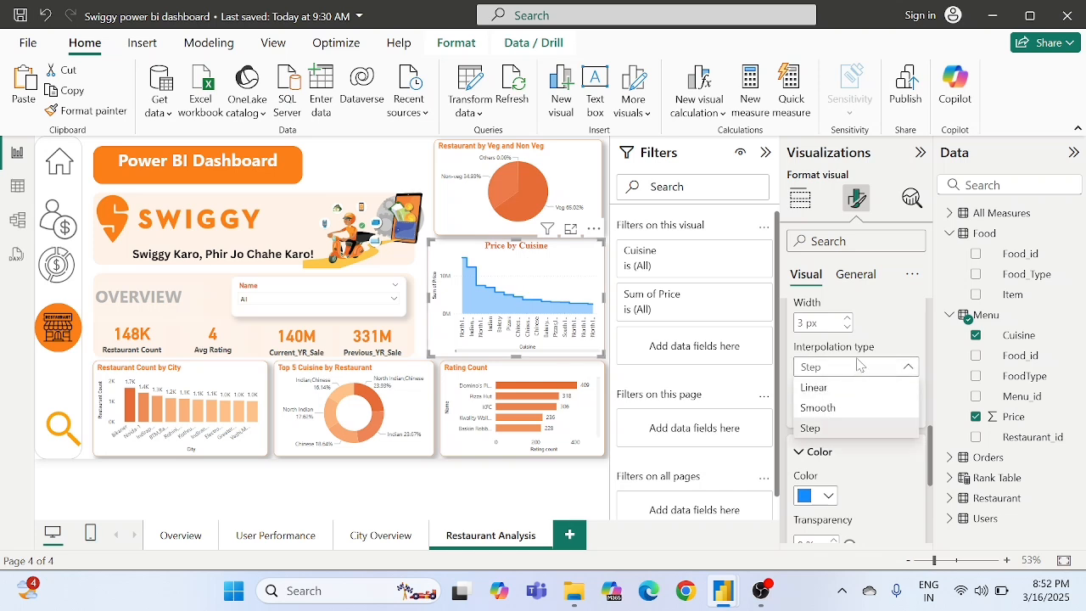
click(867, 344)
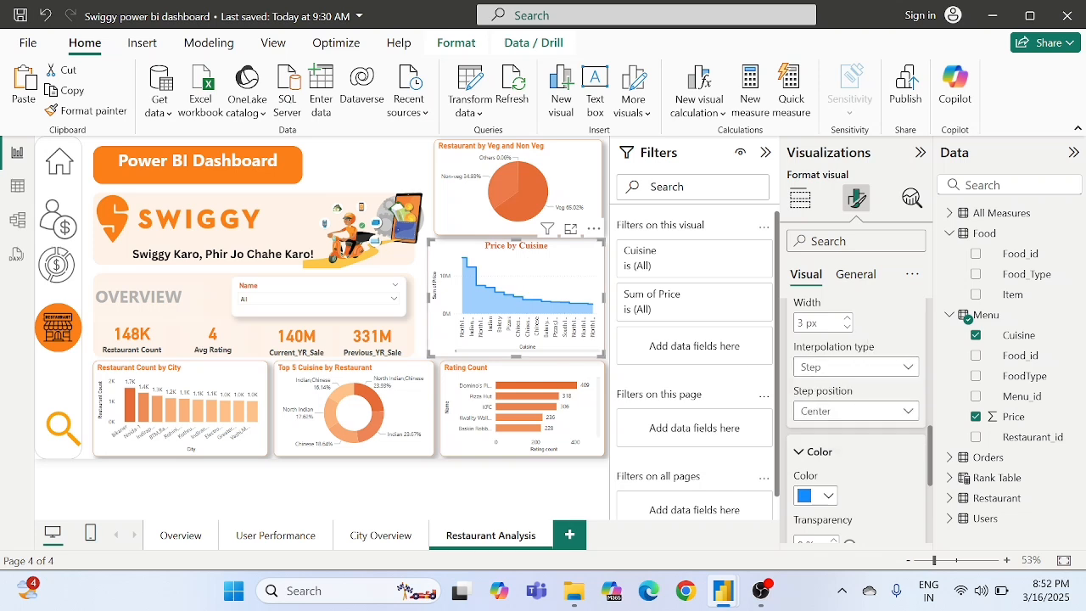
click(821, 413)
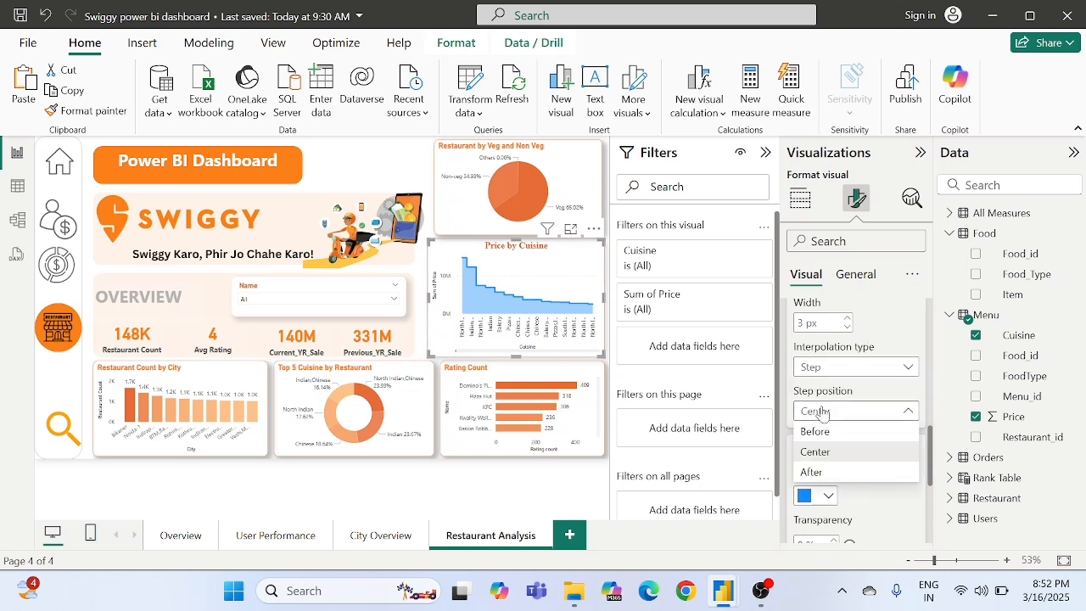
click(813, 472)
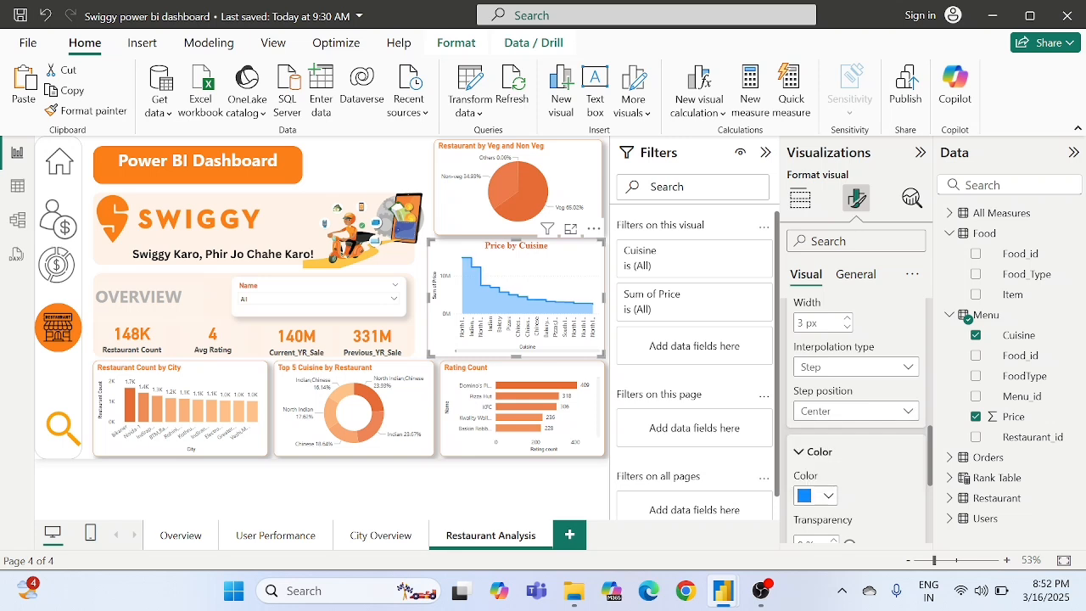
click(822, 414)
click(819, 434)
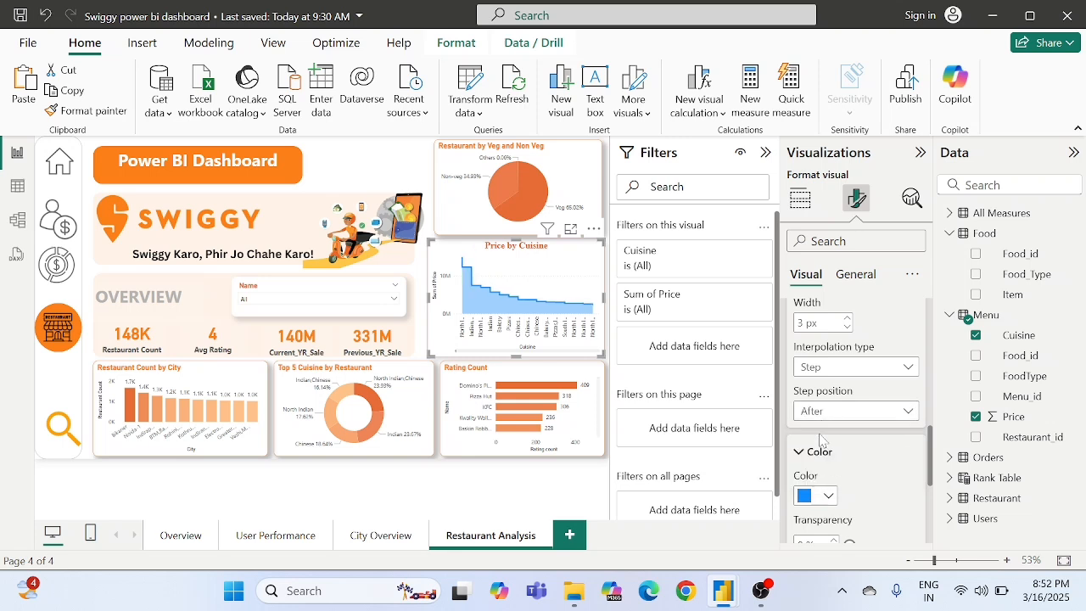
click(850, 371)
click(823, 386)
- Set the area chart's line colour to orange #E66C37
scroll(869, 455, down, 2)
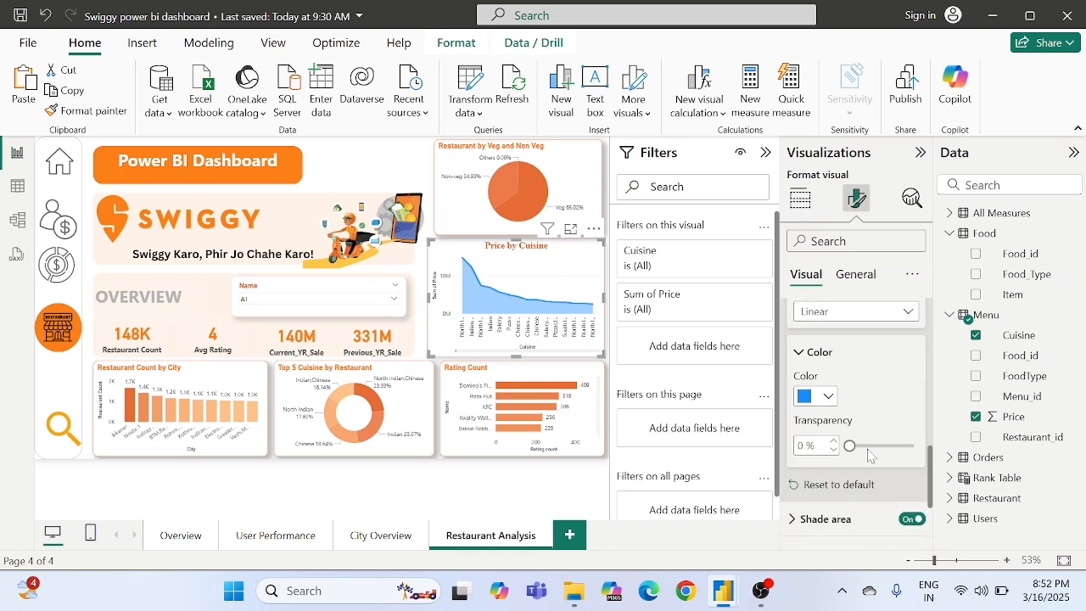
click(820, 389)
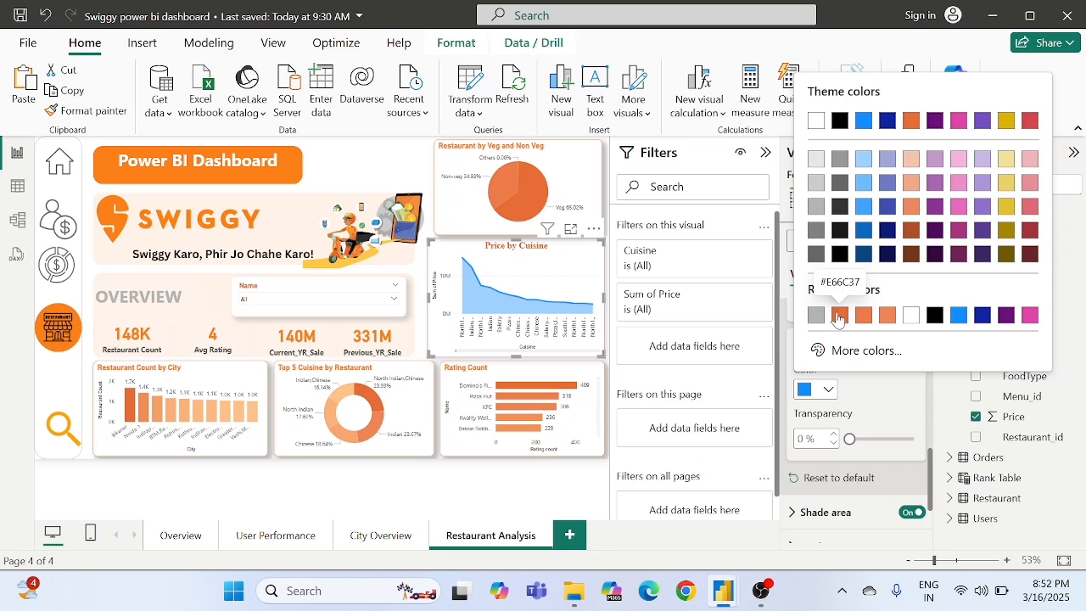
click(839, 317)
- Set the area chart's line width to 5 px
scroll(883, 390, down, 2)
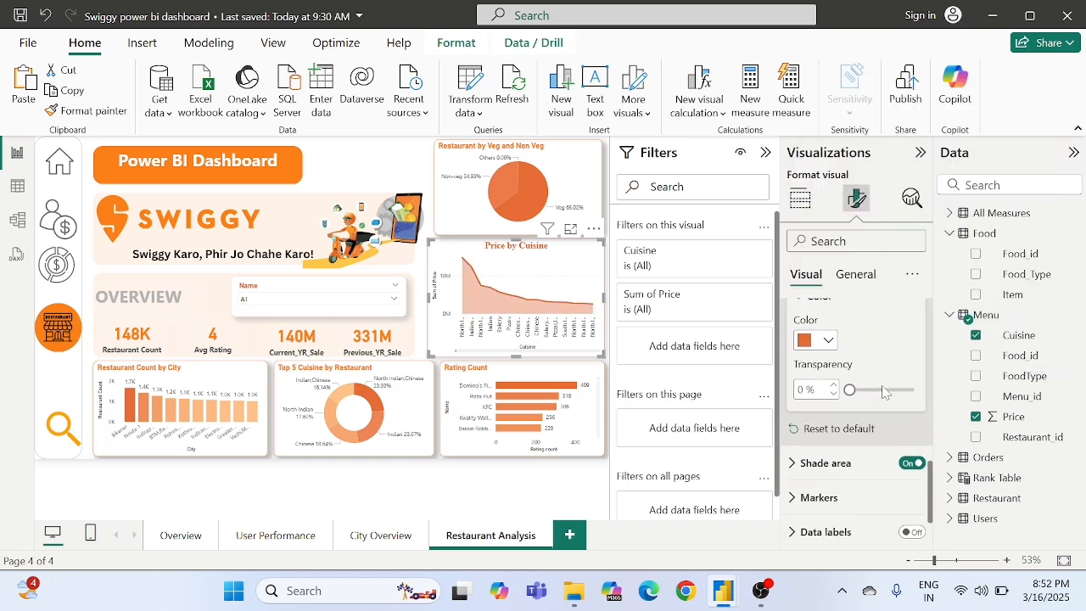
scroll(853, 386, up, 3)
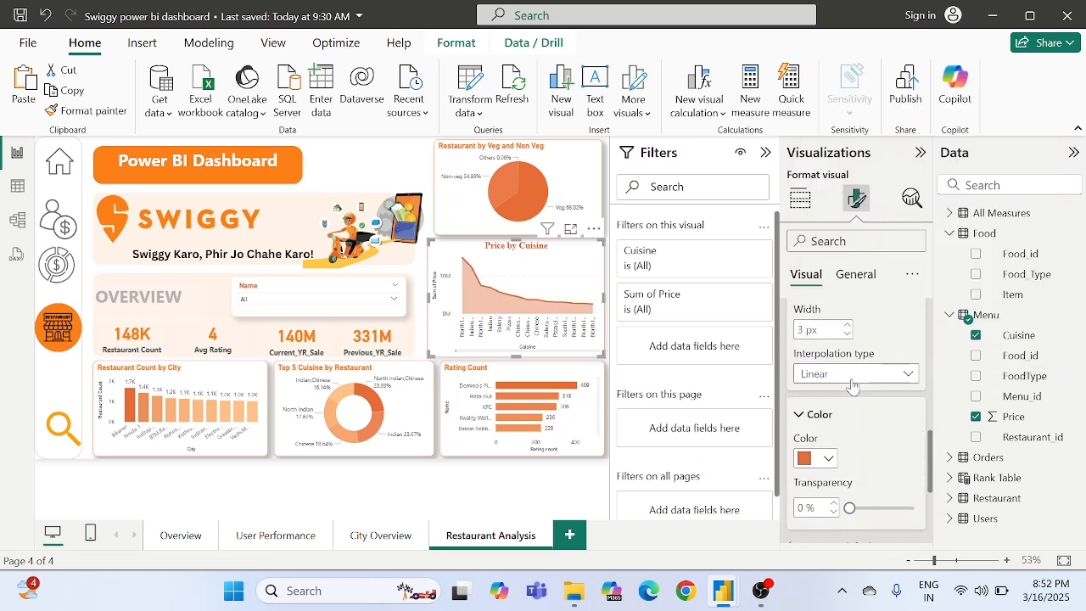
scroll(853, 386, up, 2)
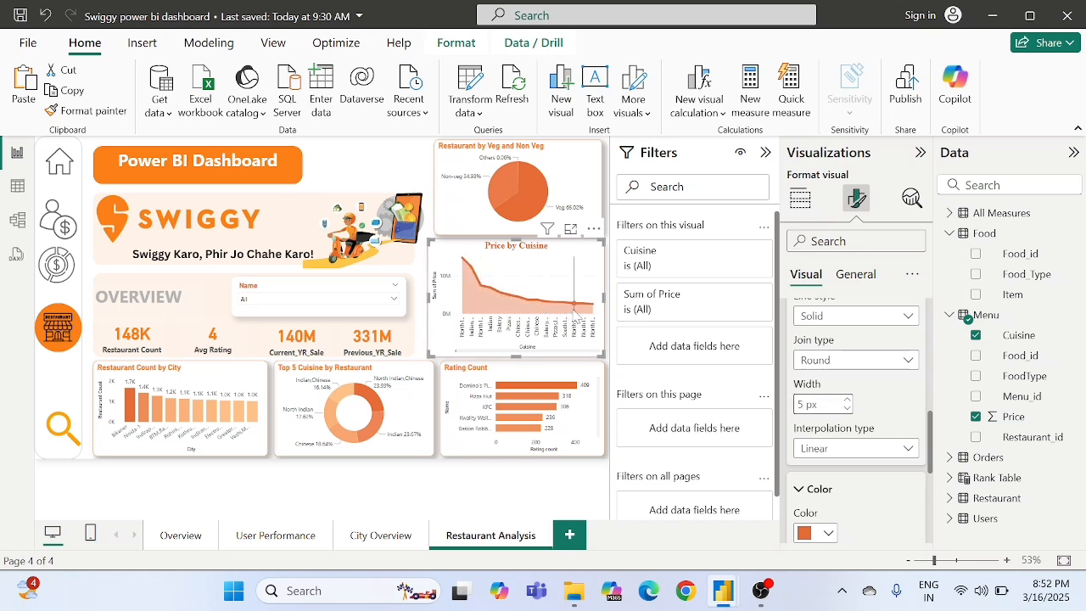
- Try a separate blue colour for the shade area, and turn matching to the line colour back on
scroll(871, 417, down, 5)
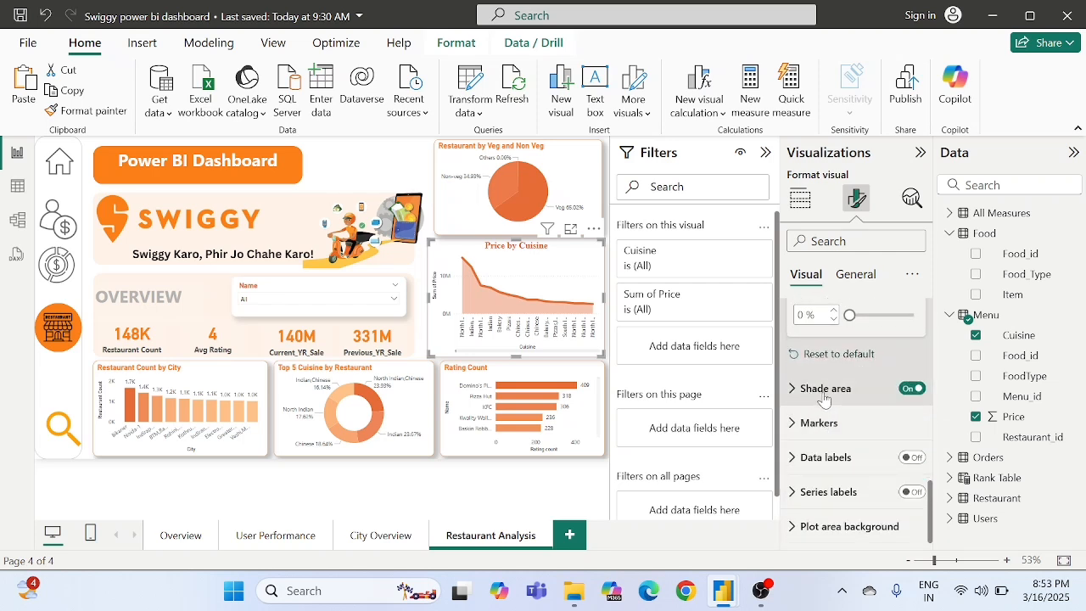
click(823, 396)
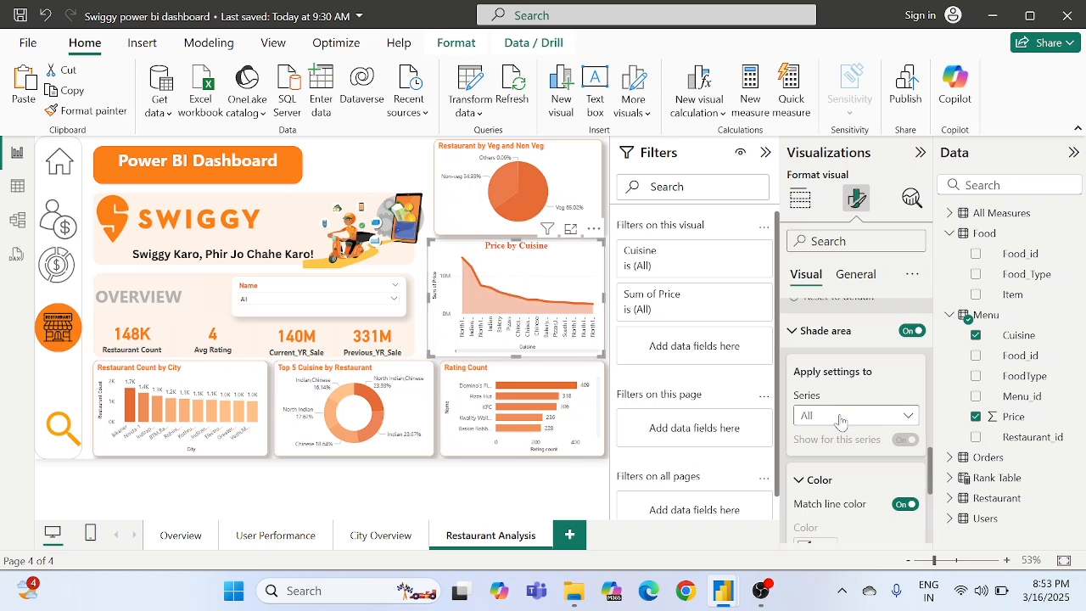
scroll(883, 412, down, 1)
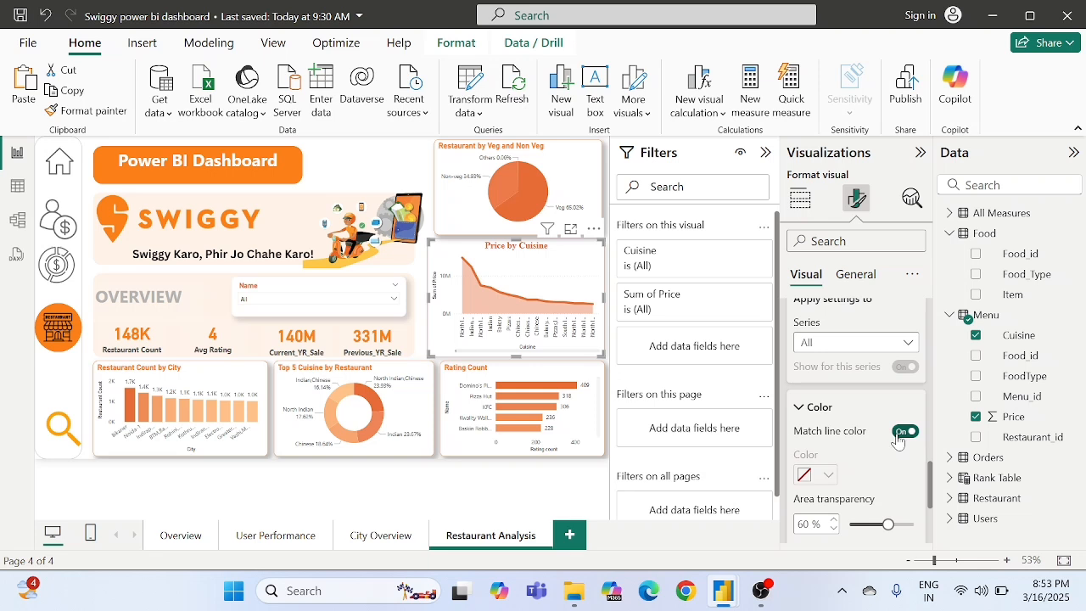
click(902, 432)
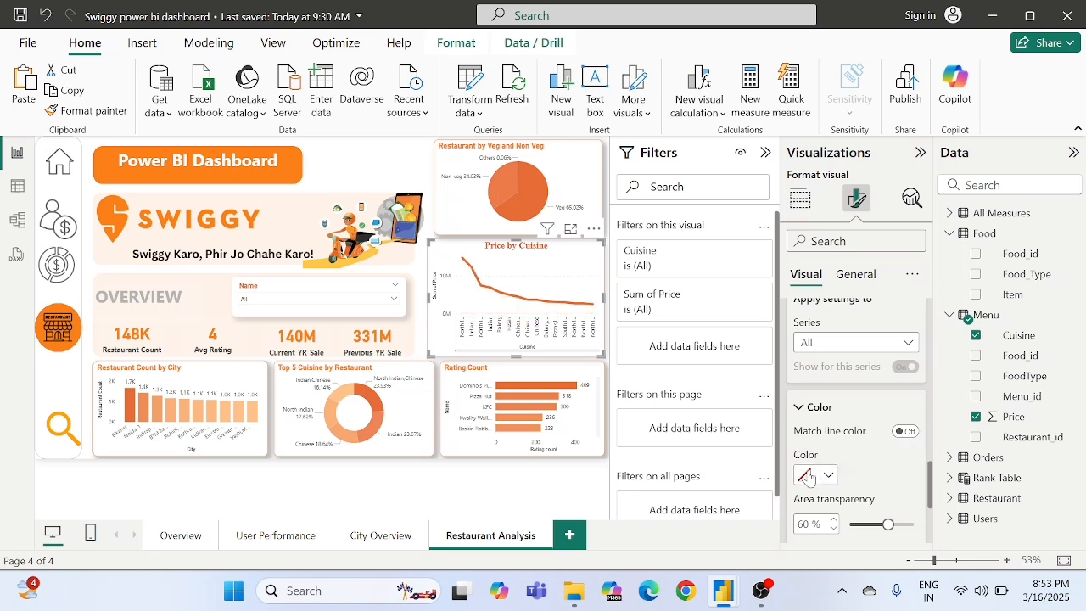
click(809, 476)
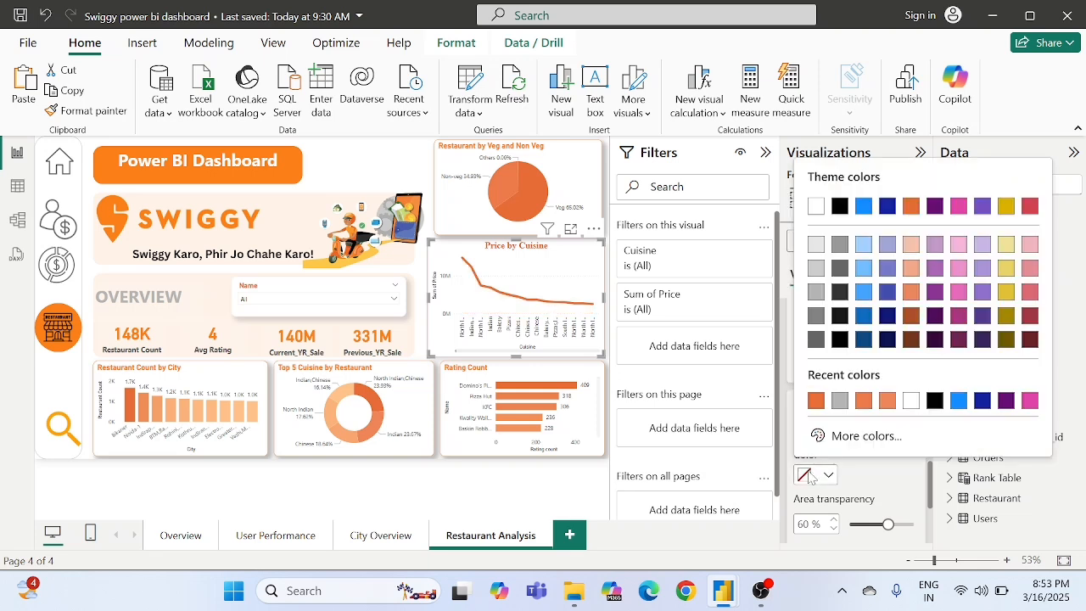
click(959, 403)
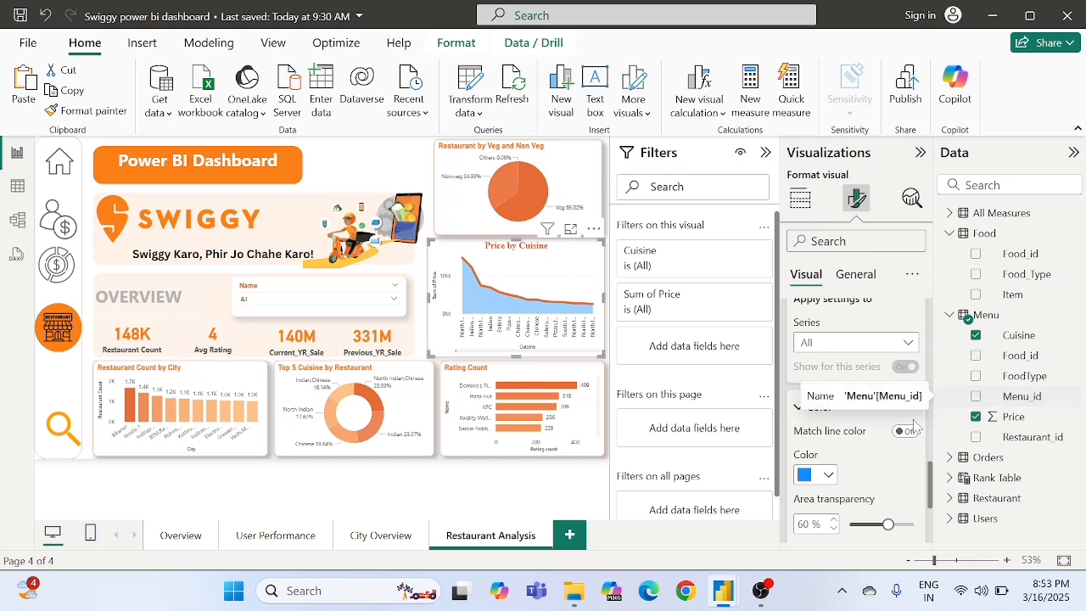
click(901, 432)
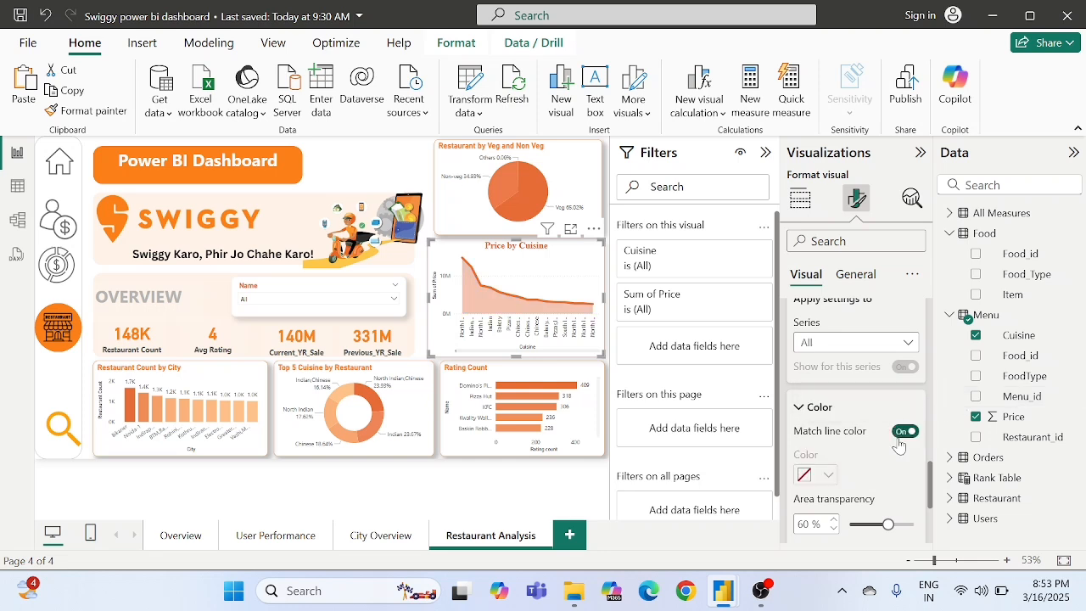
- Show round markers for all categories on the "Price by Cuisine" area chart, with a marker size of 6 px
scroll(848, 450, down, 3)
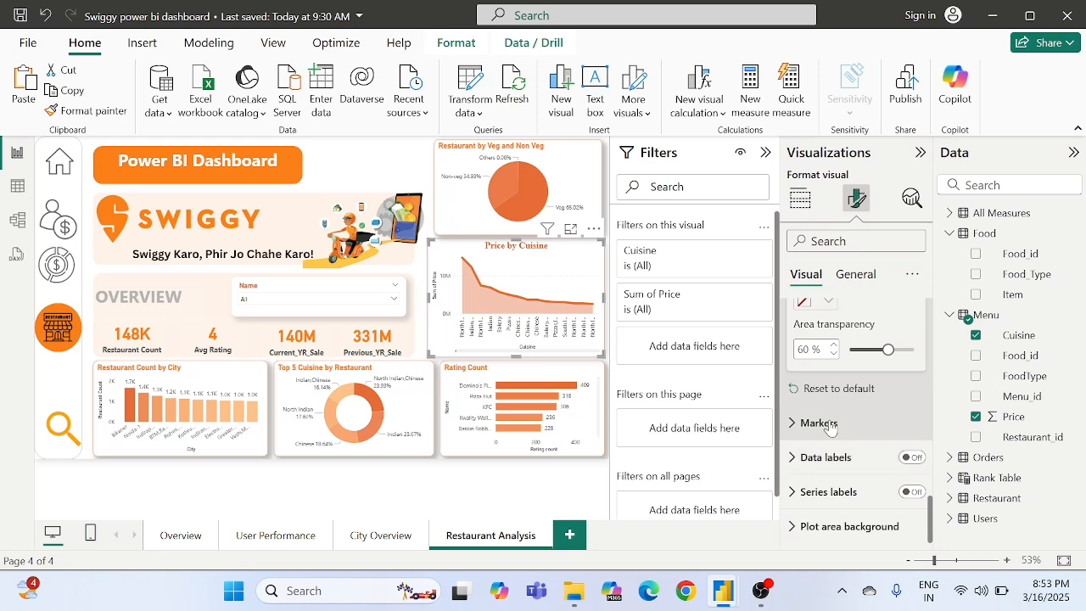
click(816, 422)
scroll(830, 427, down, 3)
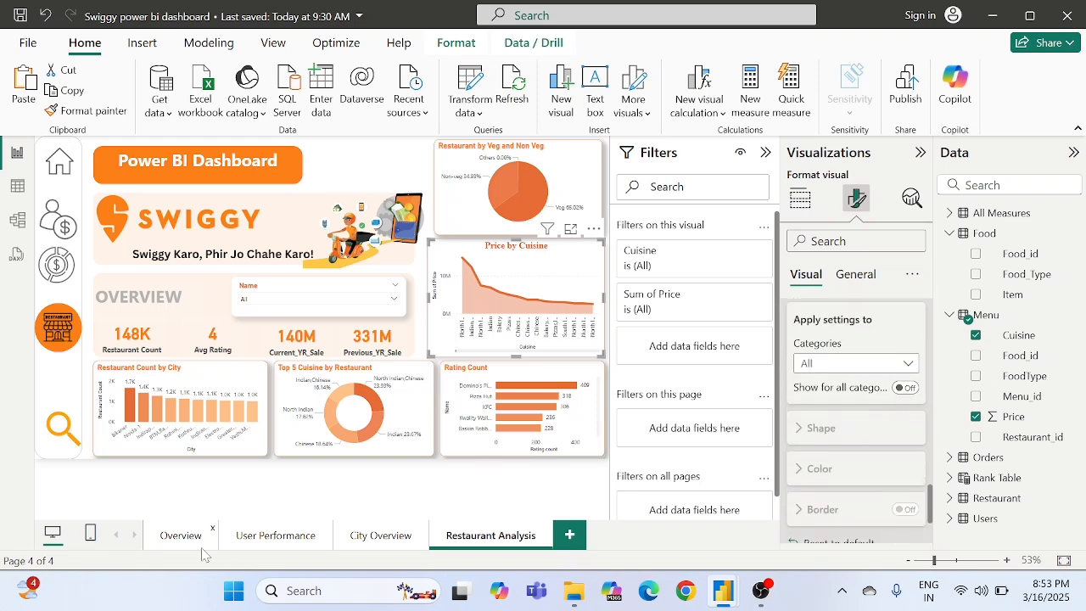
click(906, 389)
scroll(835, 410, down, 1)
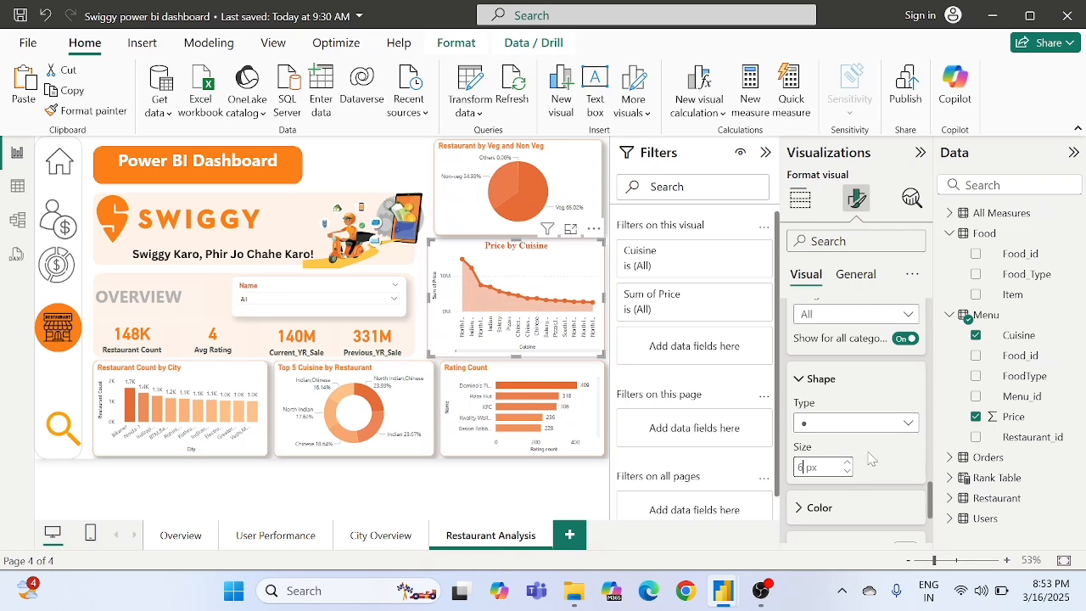
- Turn on data labels for the "Price by Cuisine" area chart
scroll(869, 459, down, 4)
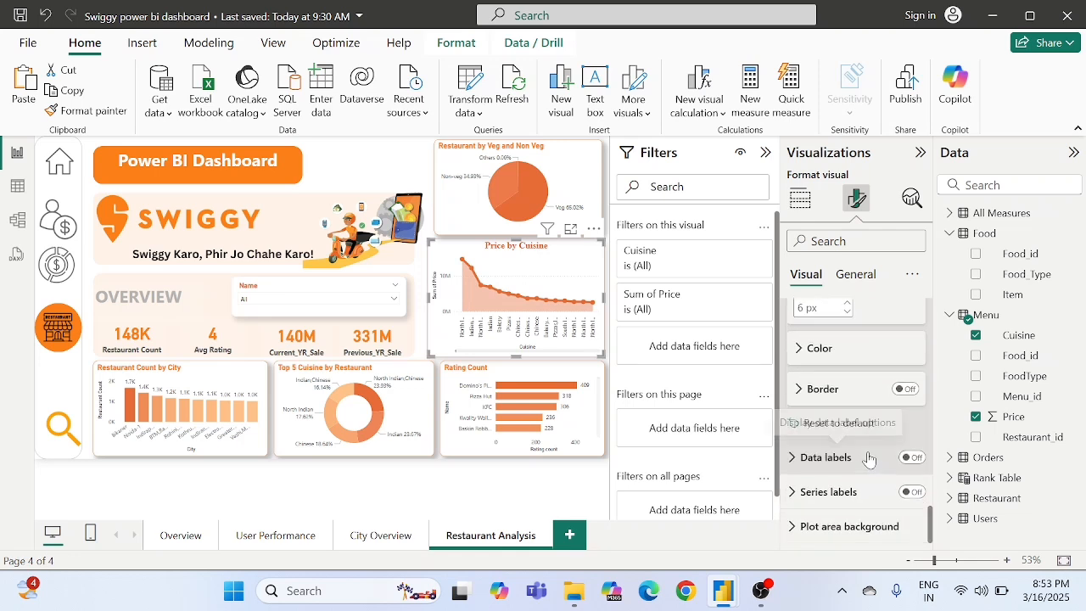
click(912, 460)
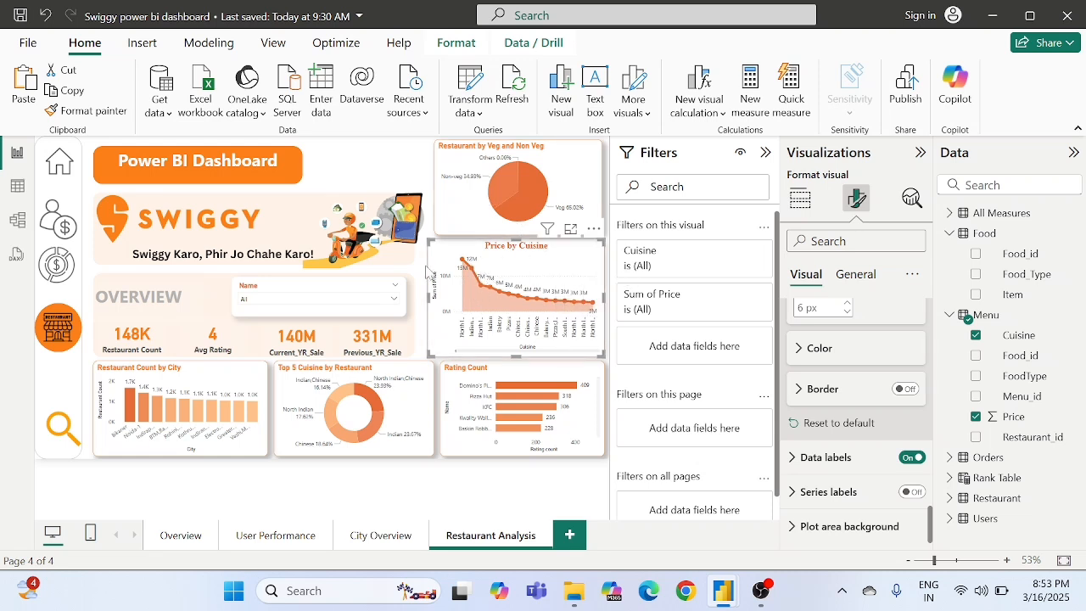
click(423, 313)
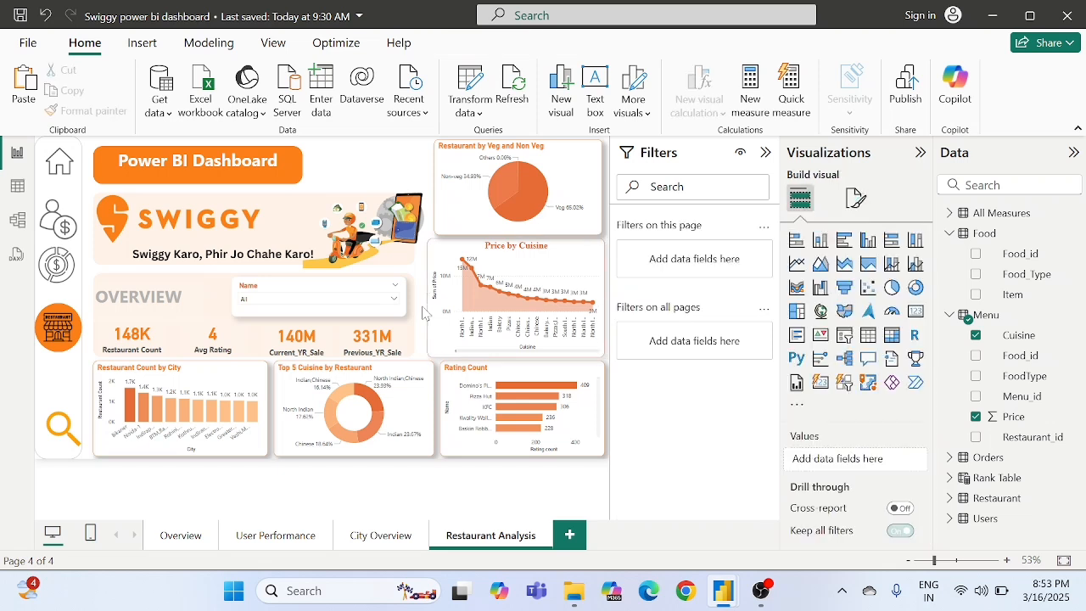
- Widen the "Restaurant by Veg and Non Veg" pie chart so its left edge lines up with the area chart below
click(461, 199)
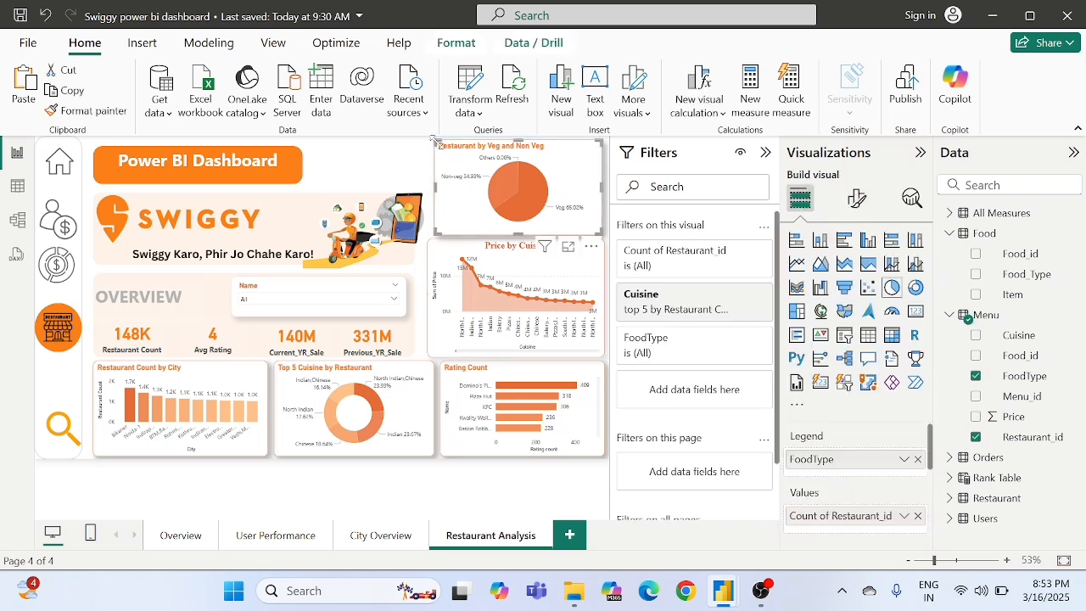
drag(434, 140, 429, 141)
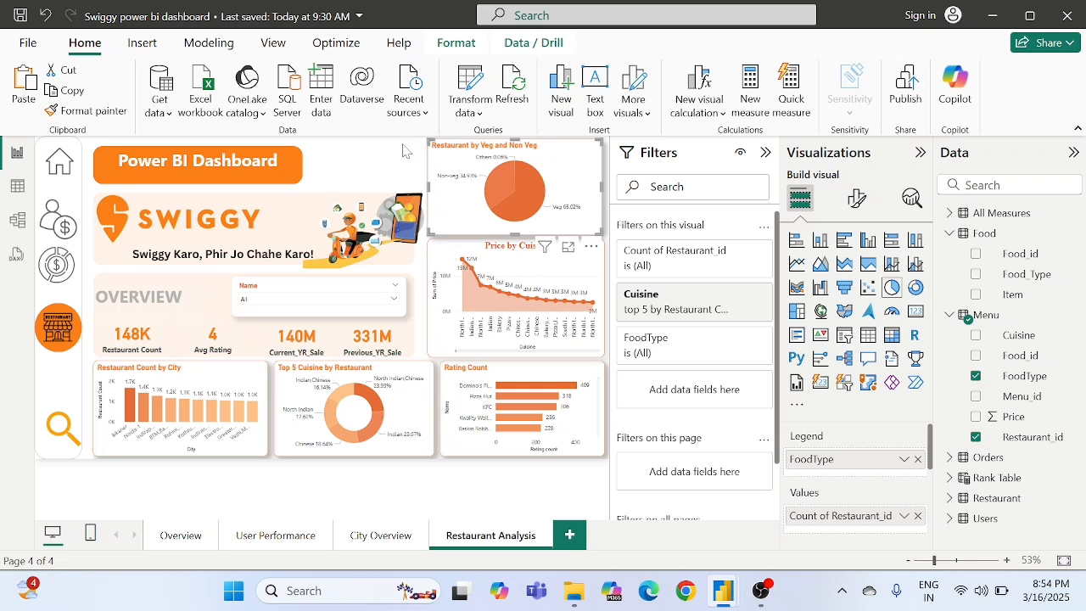
click(401, 153)
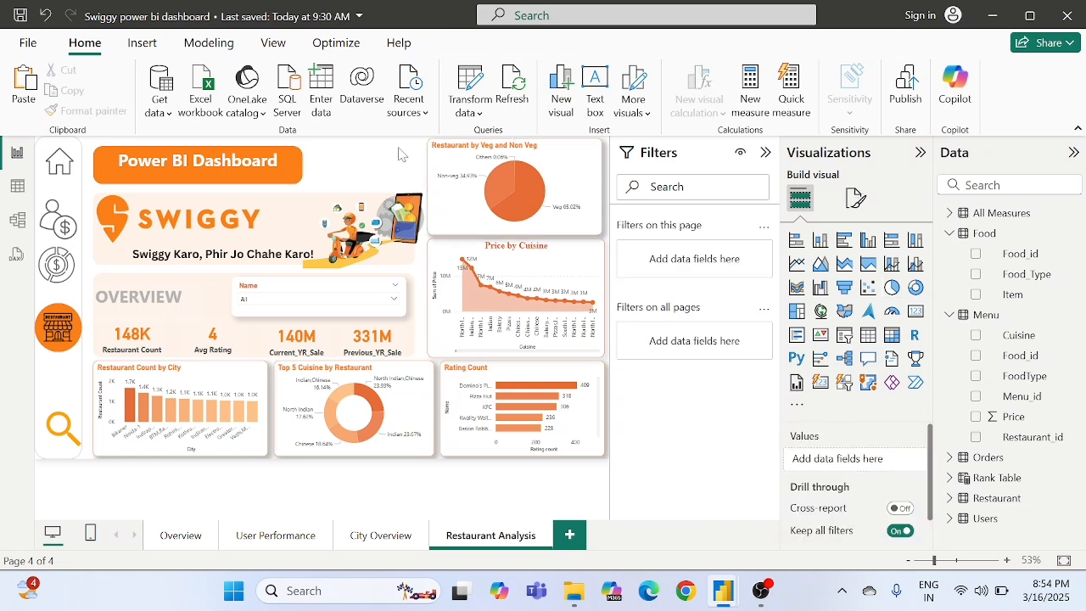
- Replace the delivery boy image in the Swiggy banner with the Restaurant_2 picture from the All Images folder
click(374, 240)
key(Delete)
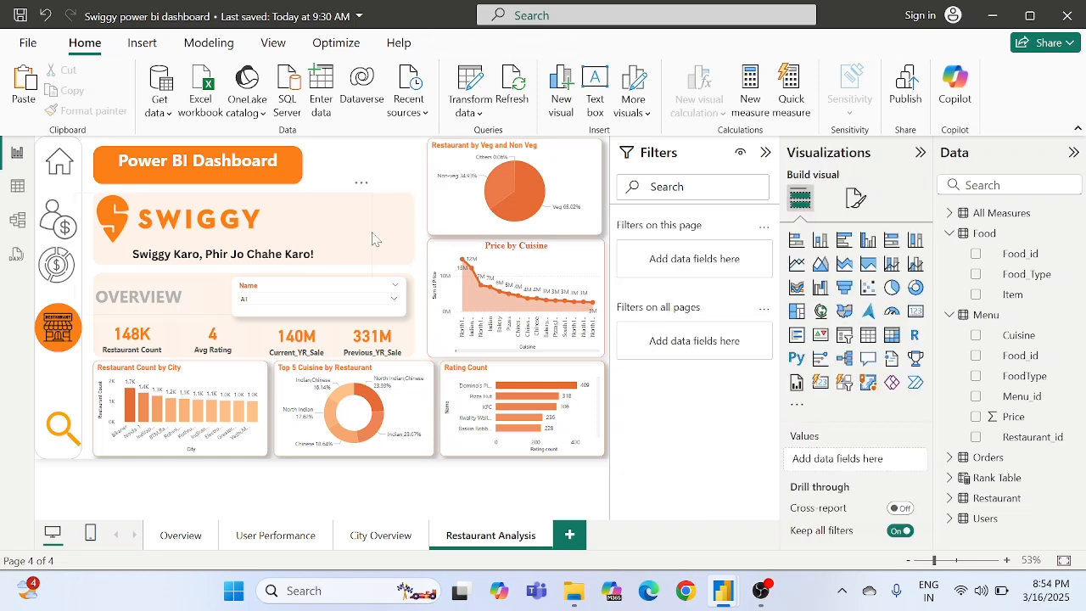
click(141, 43)
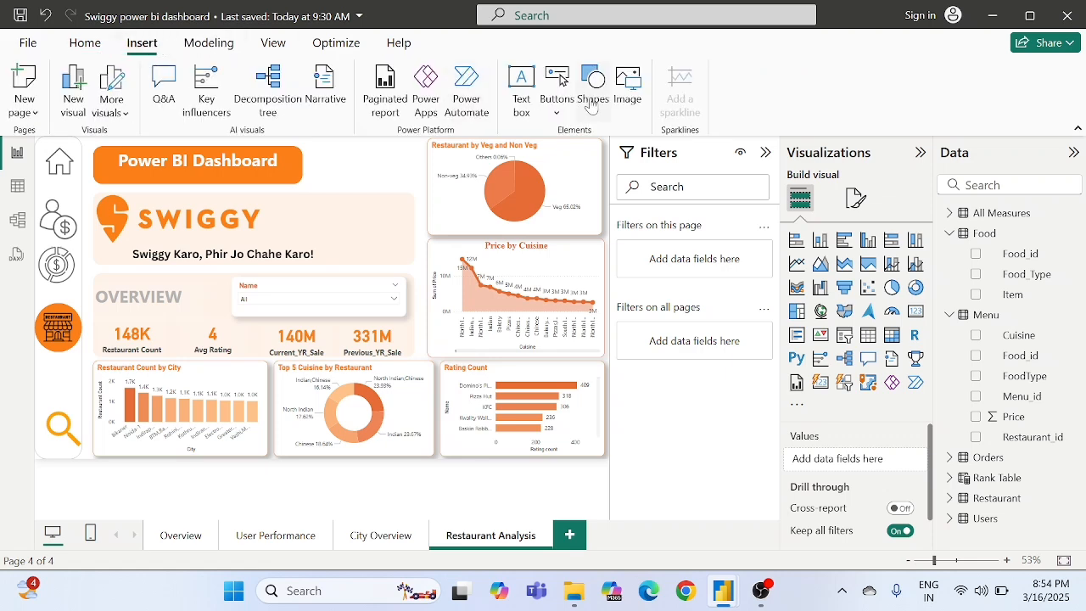
click(632, 97)
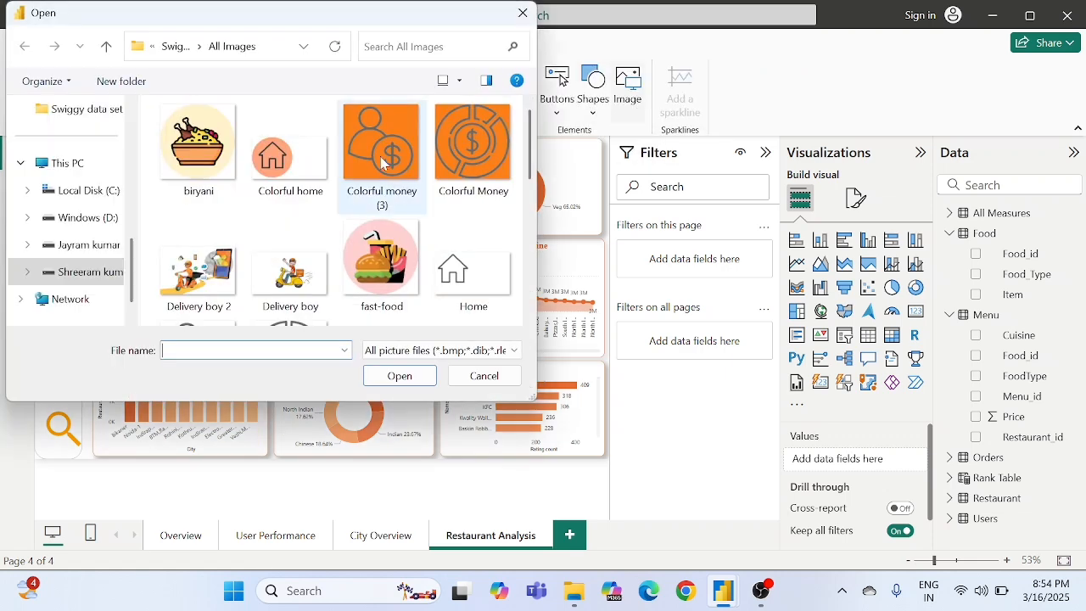
scroll(347, 213, down, 2)
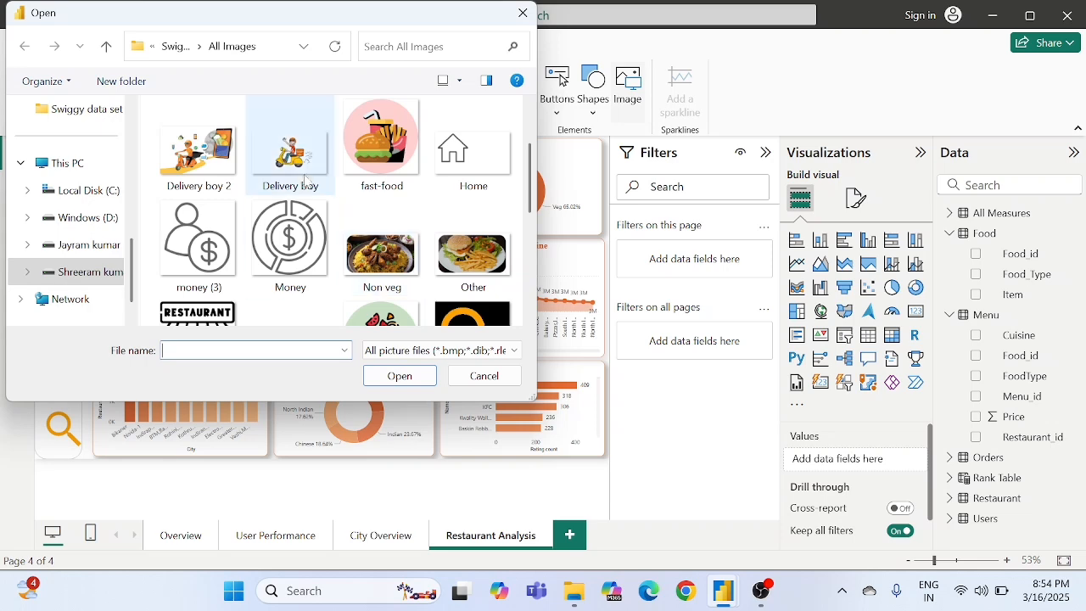
scroll(293, 228, down, 1)
scroll(294, 227, up, 3)
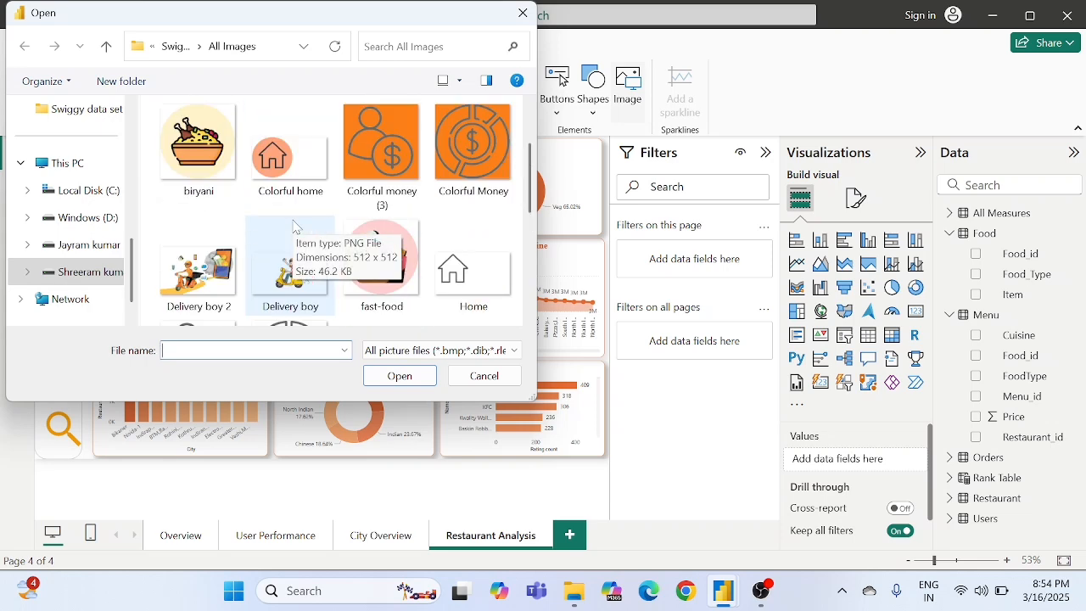
scroll(294, 228, down, 1)
scroll(352, 236, down, 1)
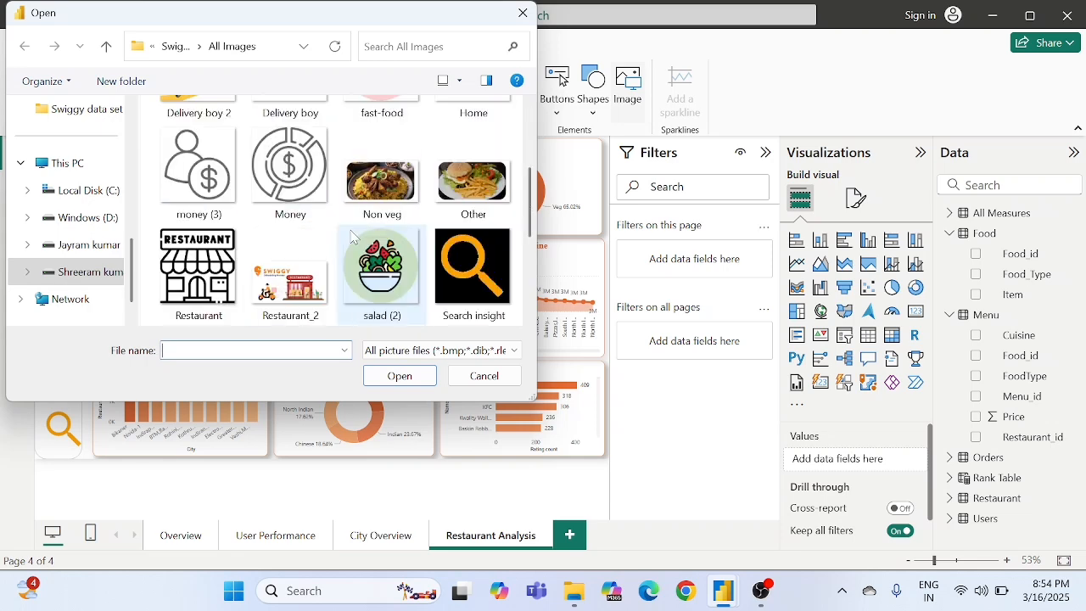
scroll(352, 236, down, 1)
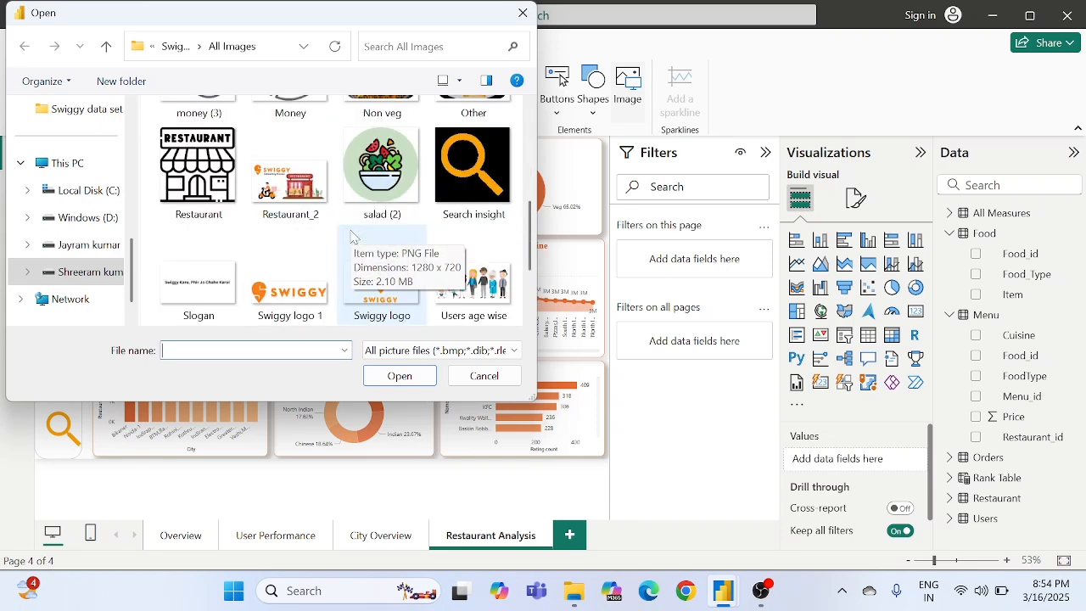
double_click(297, 216)
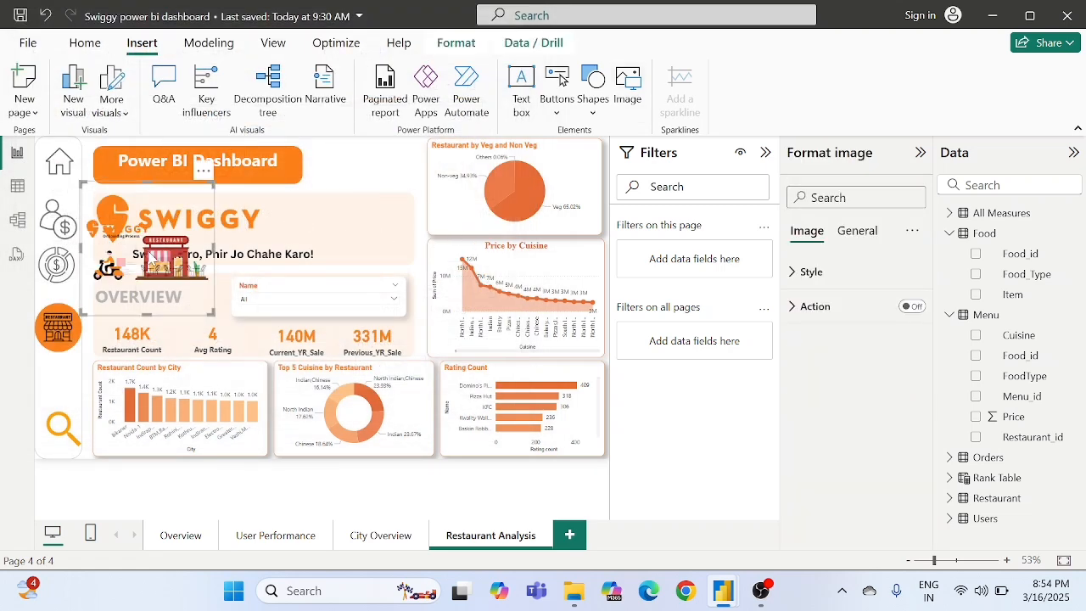
- Place the restaurant image at the right end of the Swiggy banner and shift the slogan left to clear it
drag(161, 258, 370, 240)
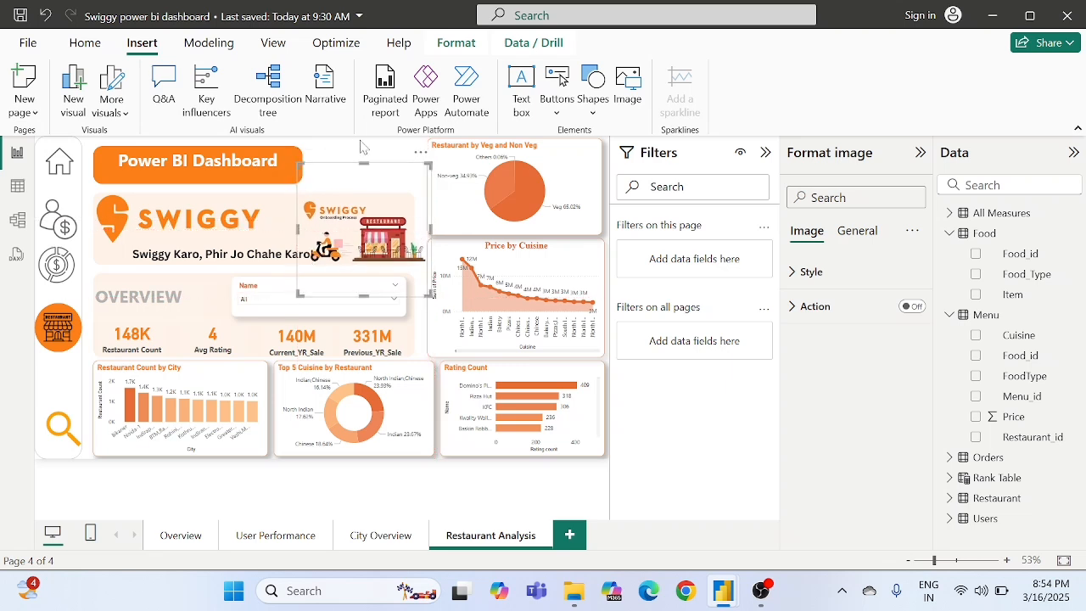
click(355, 155)
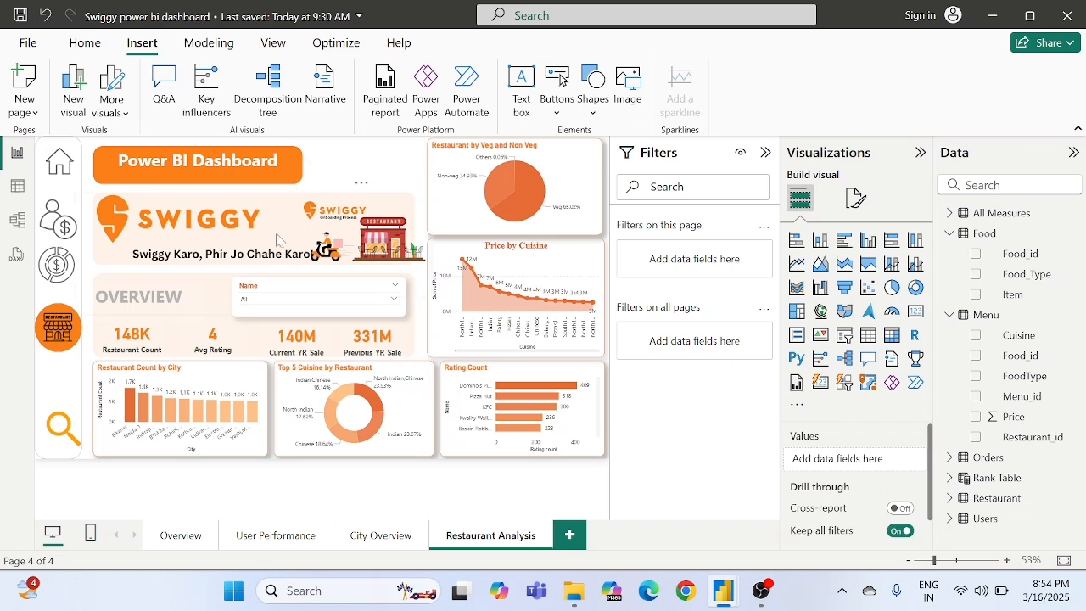
click(261, 258)
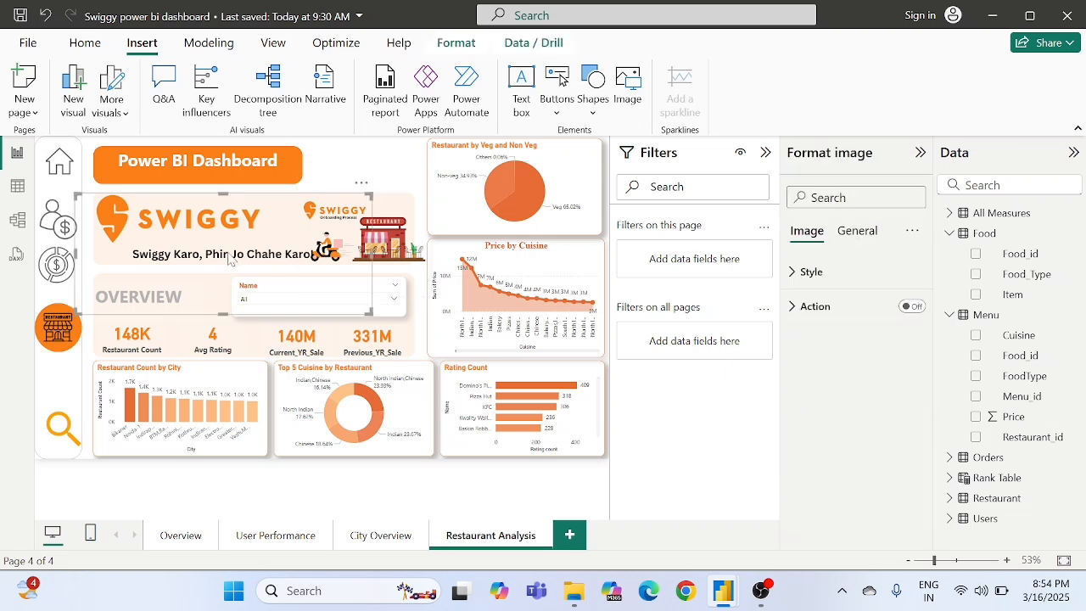
mouse_move(231, 260)
mouse_down()
mouse_move(212, 334)
mouse_move(219, 258)
mouse_up()
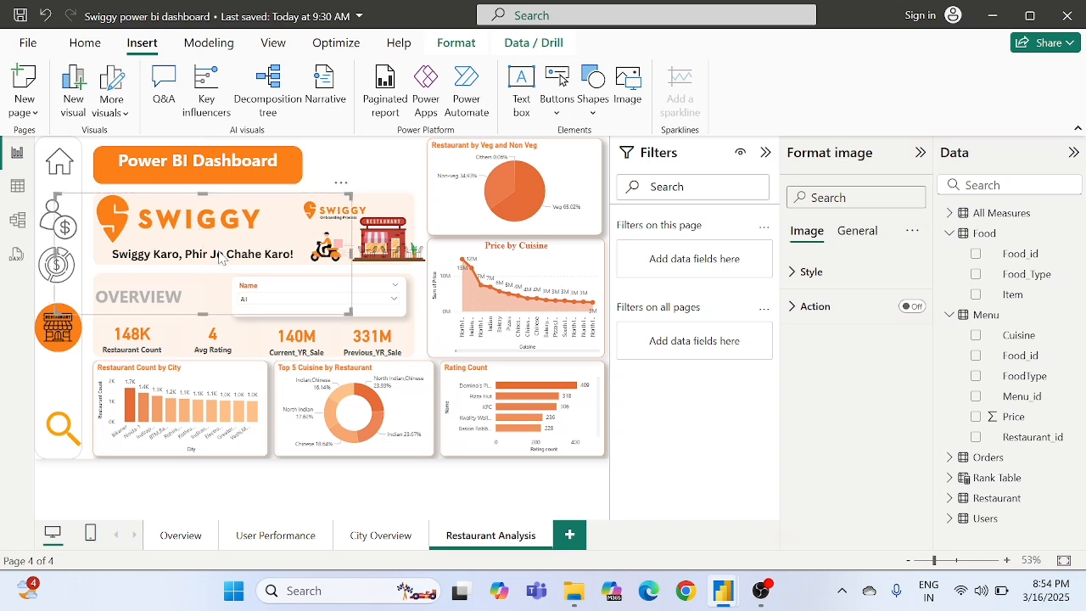
click(391, 259)
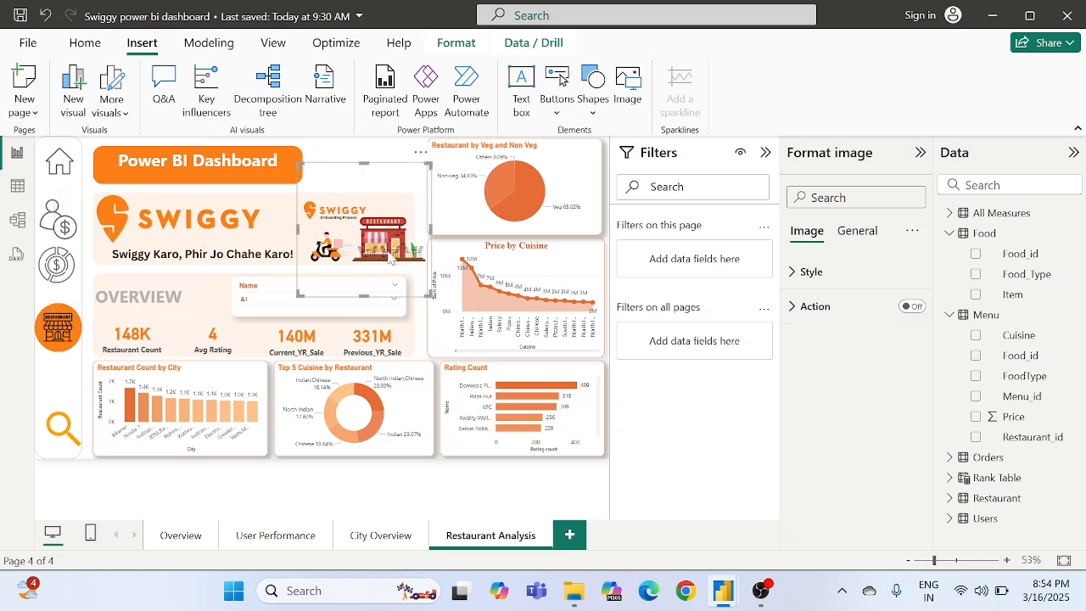
drag(390, 258, 385, 259)
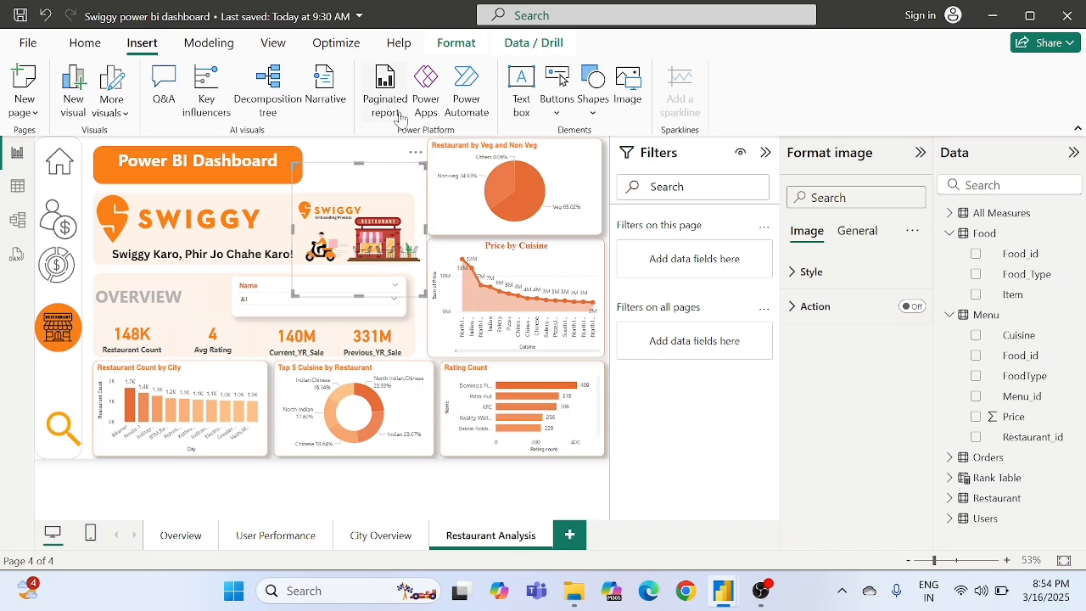
click(370, 150)
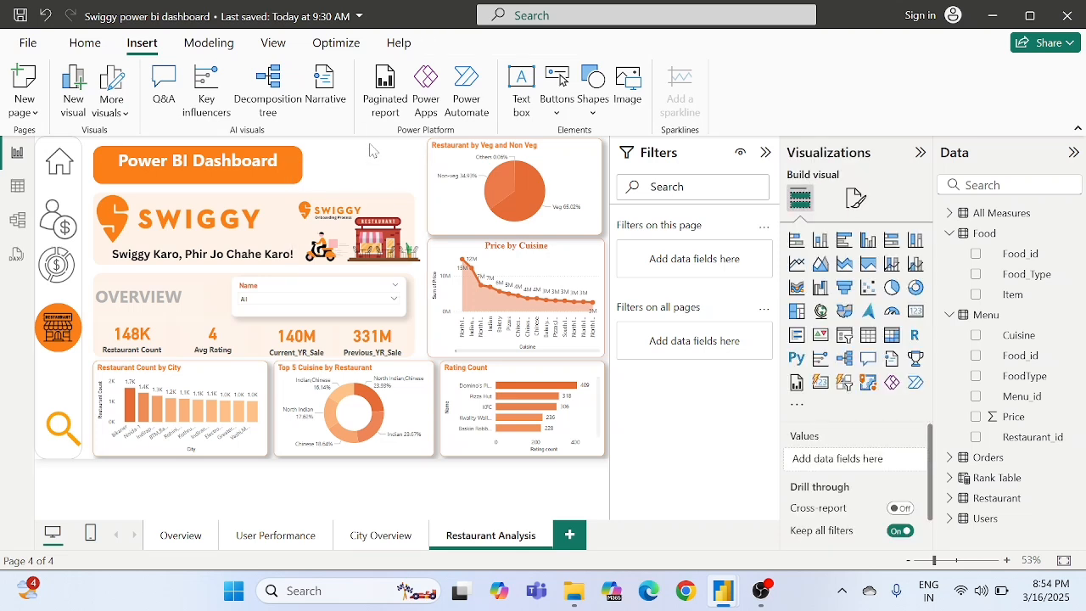
- Test the Name slicer with # TAPRI and #BROTHER HOOD CAFE, and clear the selection back to All
click(303, 314)
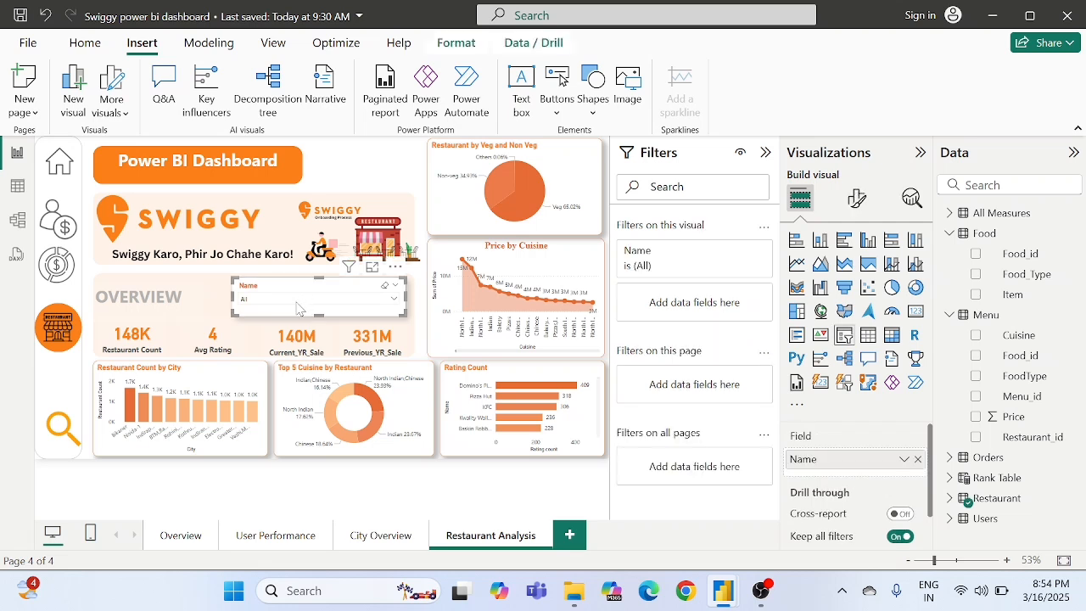
click(299, 301)
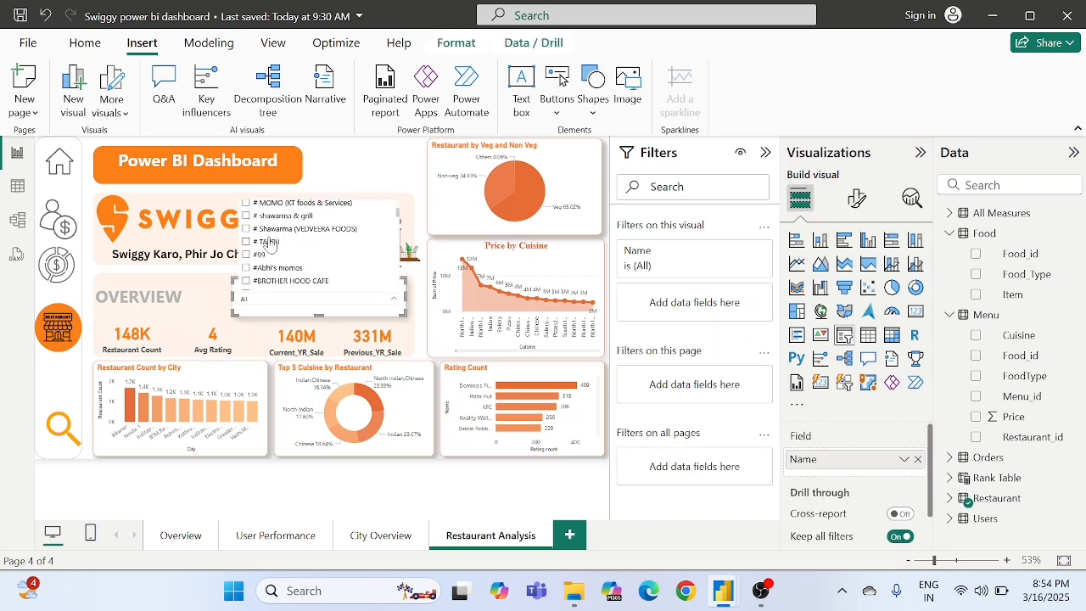
click(269, 243)
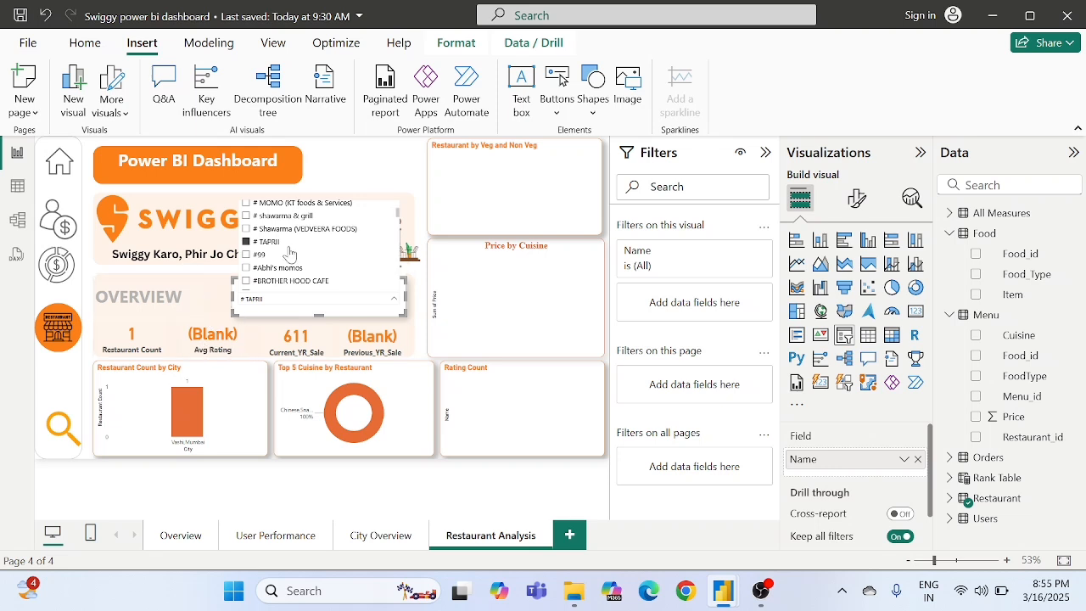
click(269, 280)
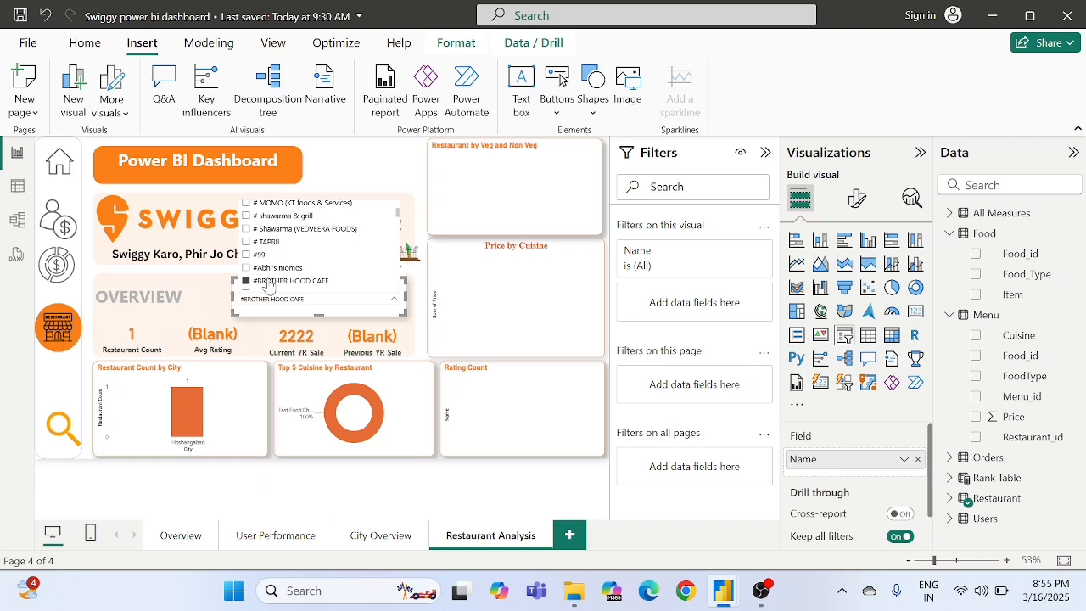
click(268, 281)
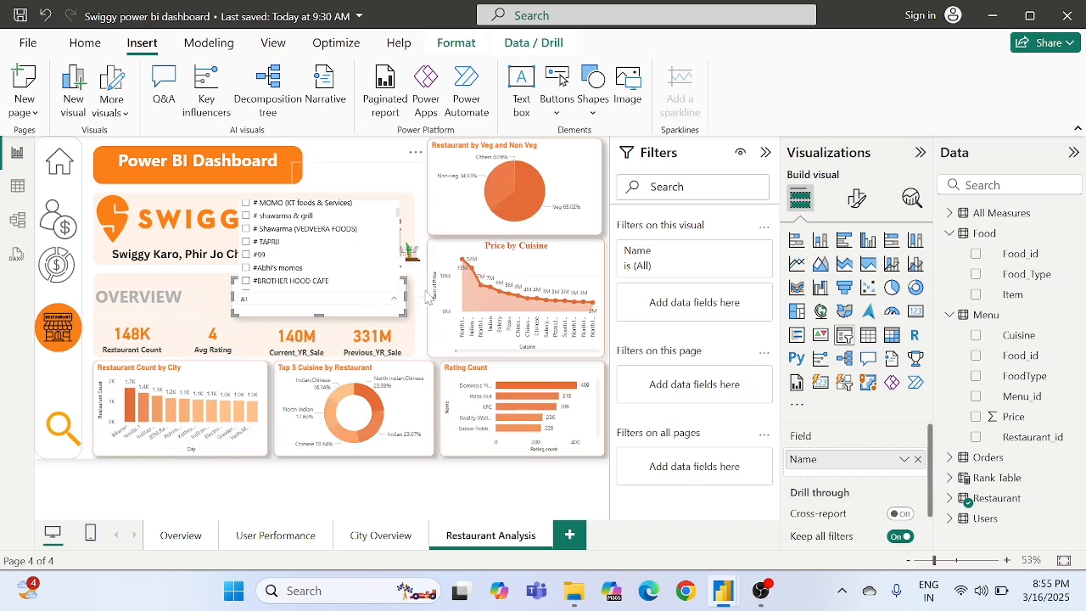
click(424, 329)
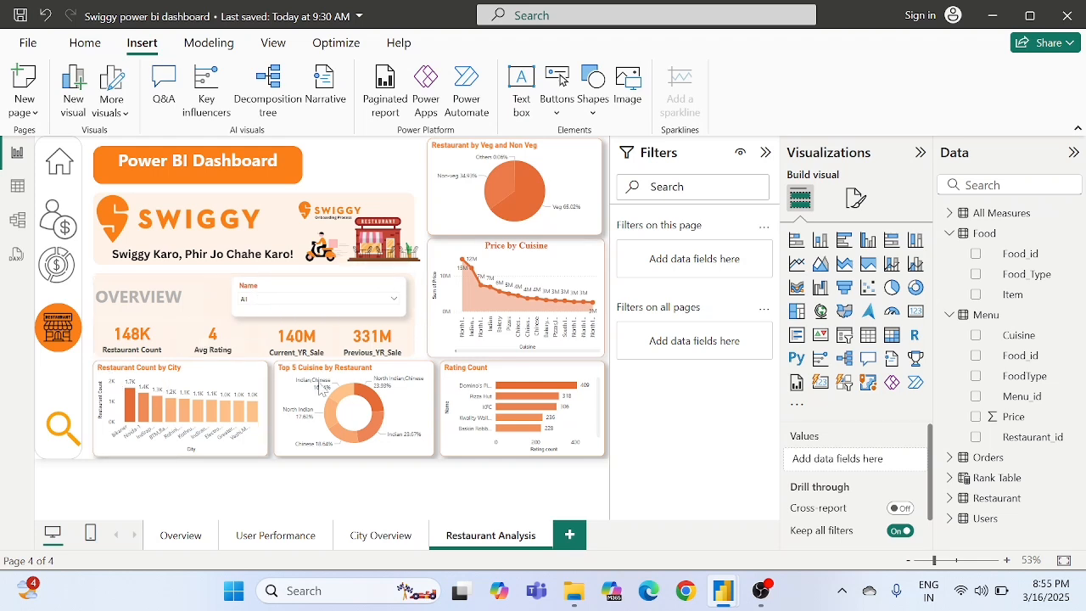
- Add a new report page and name it "Insight"
click(567, 537)
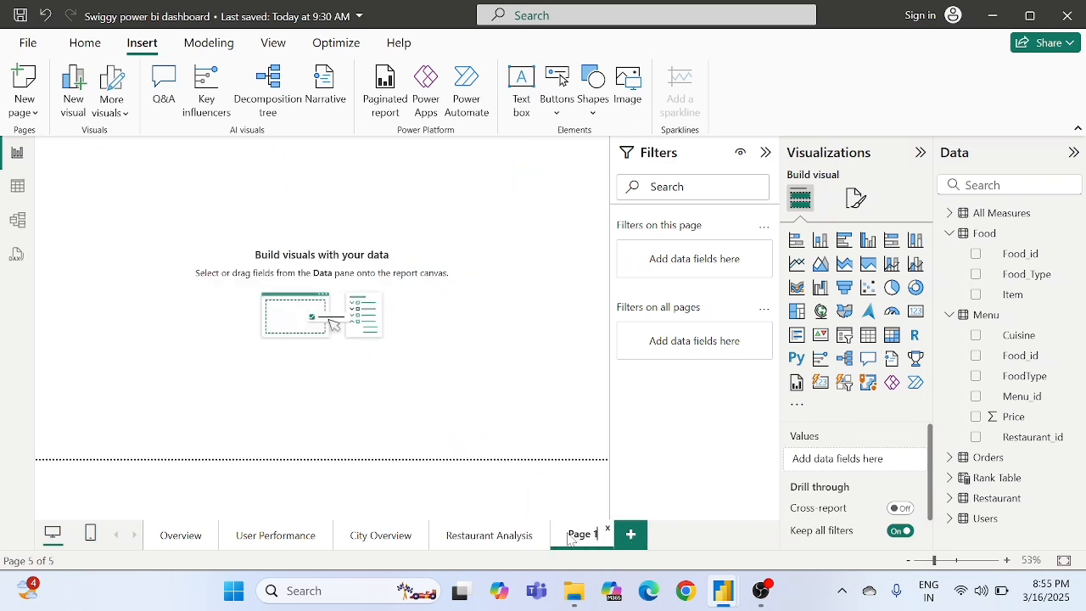
double_click(568, 538)
key(BackSpace)
text(Insight)
key(Return)
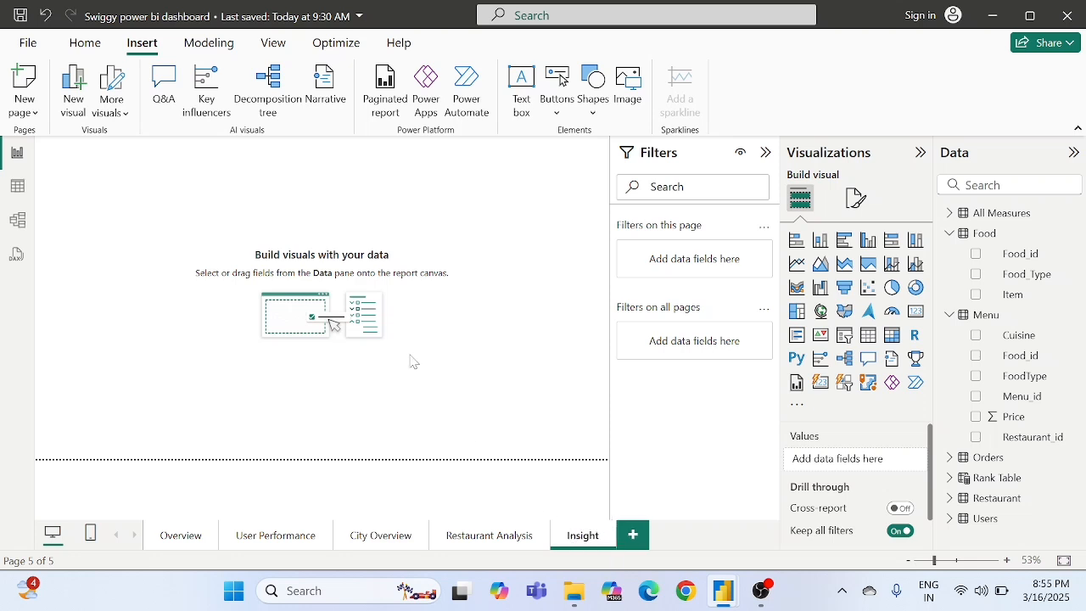
- Narrow the "Power BI Dashboard" title text box on the Restaurant Analysis page from its right edge
click(469, 541)
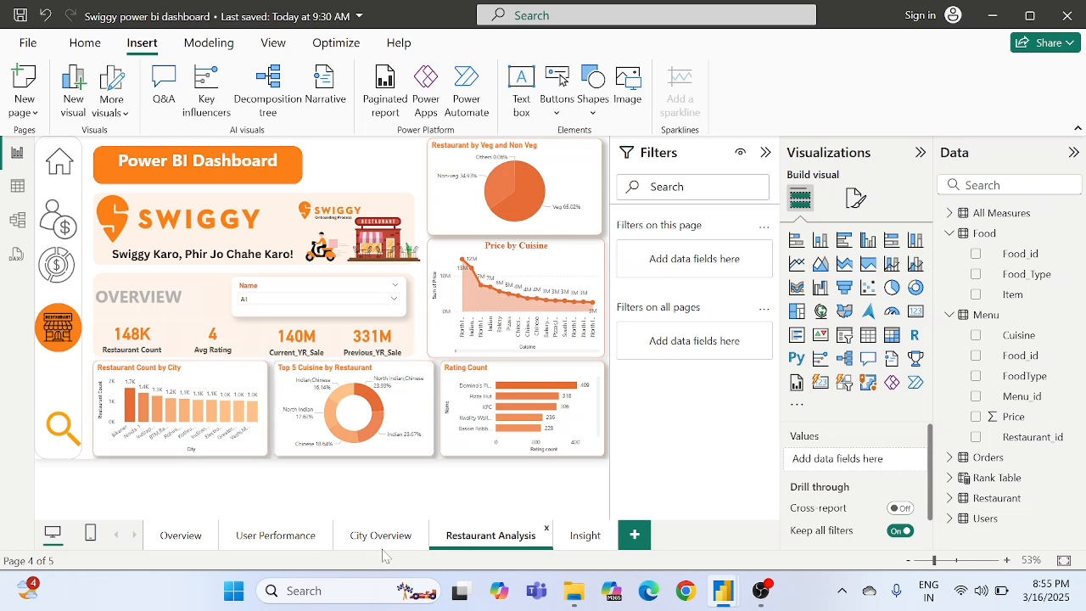
click(301, 165)
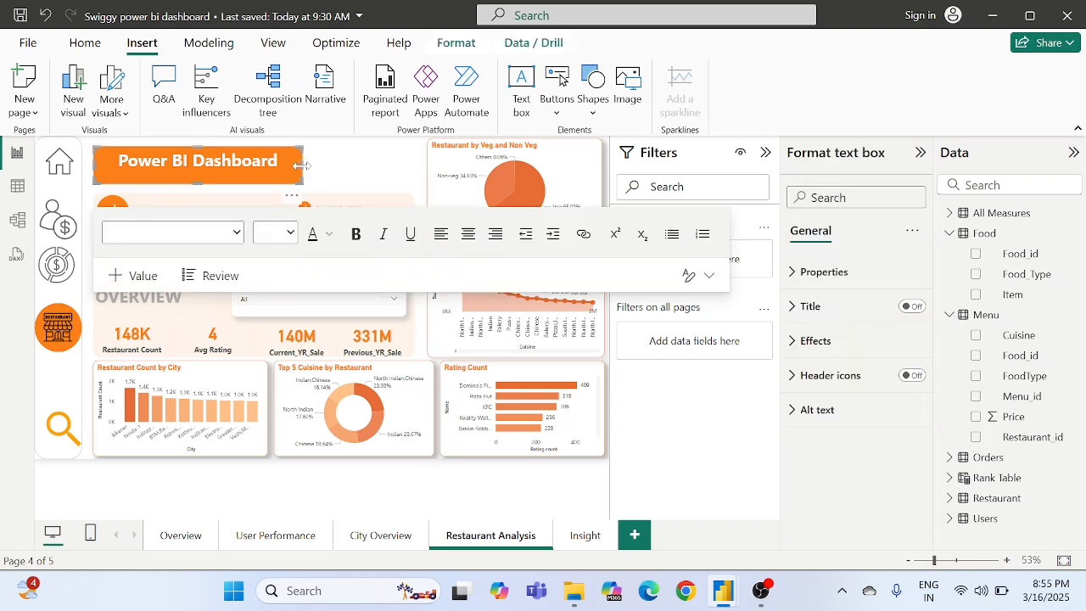
drag(301, 165, 259, 167)
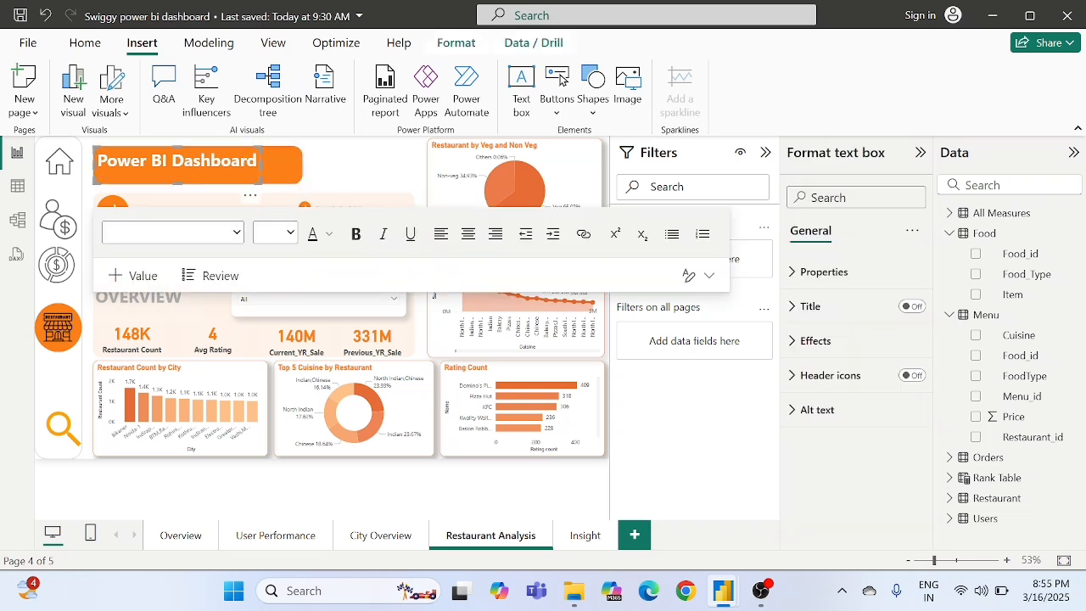
- Copy the fill colour hex code #FC8019 from the title banner shape and undo the last narrowing of the title text box
click(283, 167)
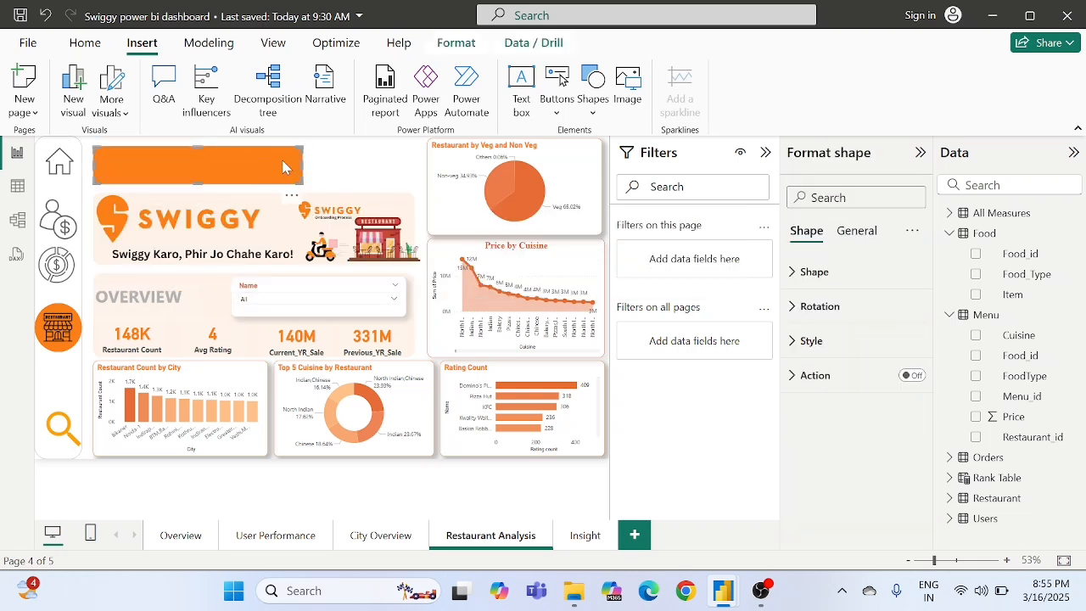
click(810, 341)
scroll(823, 374, down, 1)
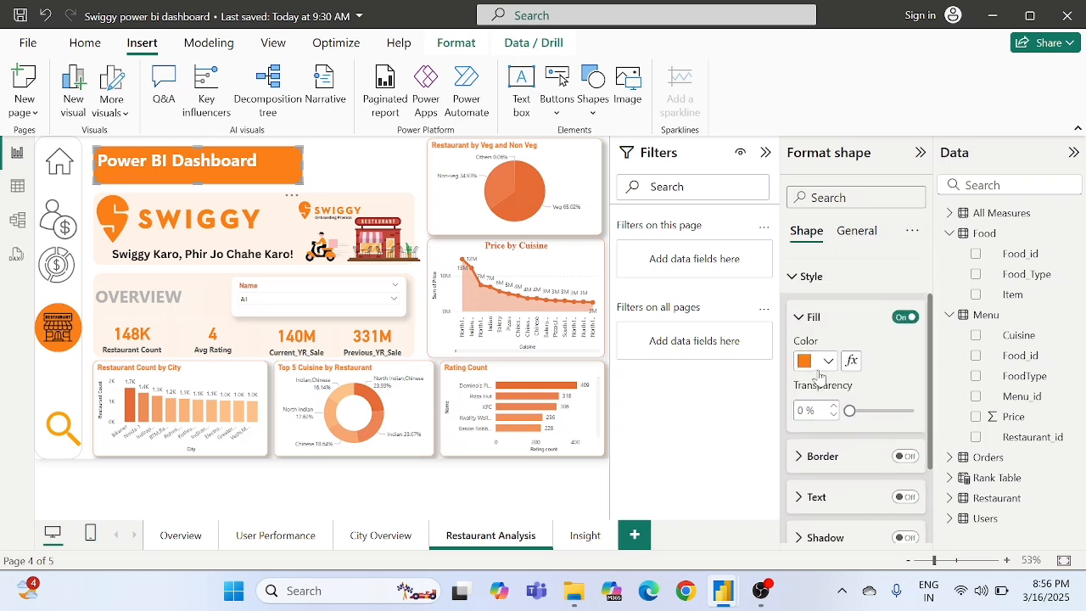
click(819, 361)
click(844, 323)
key(ctrl+c)
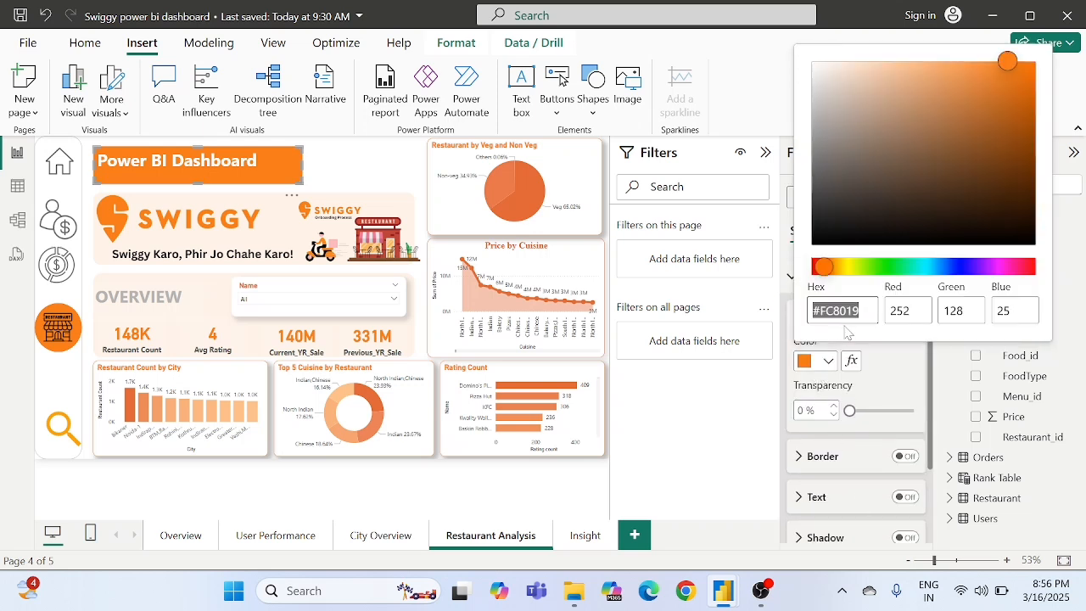
click(695, 439)
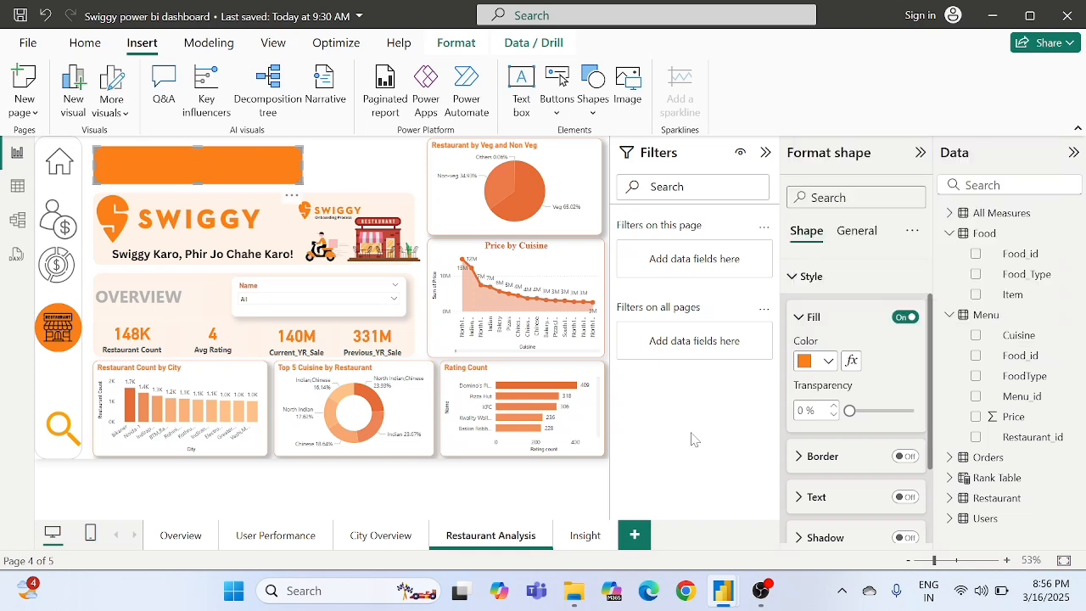
click(339, 159)
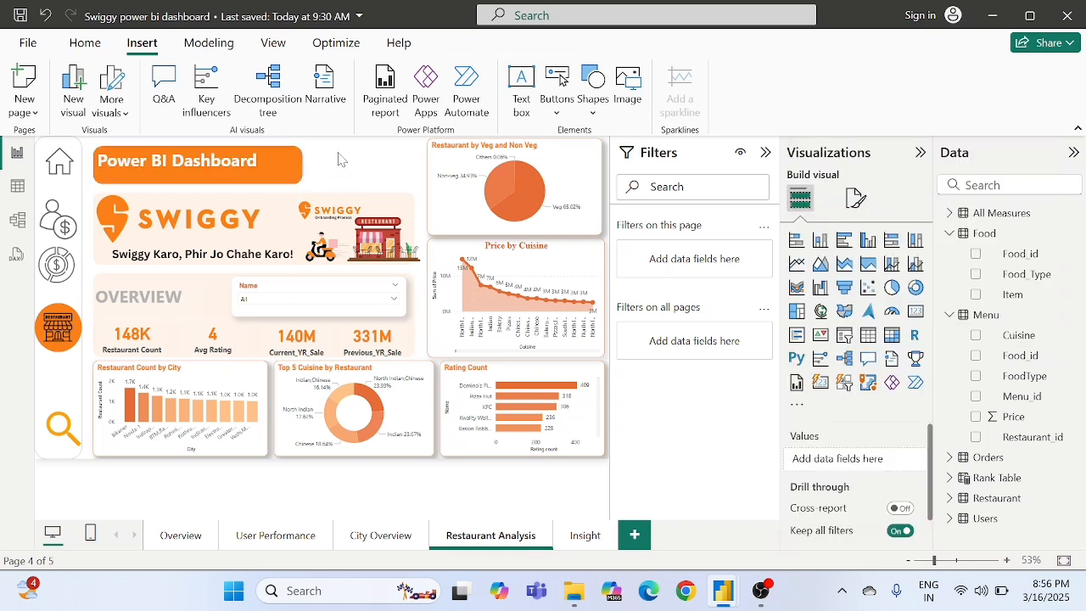
key(ctrl+z)
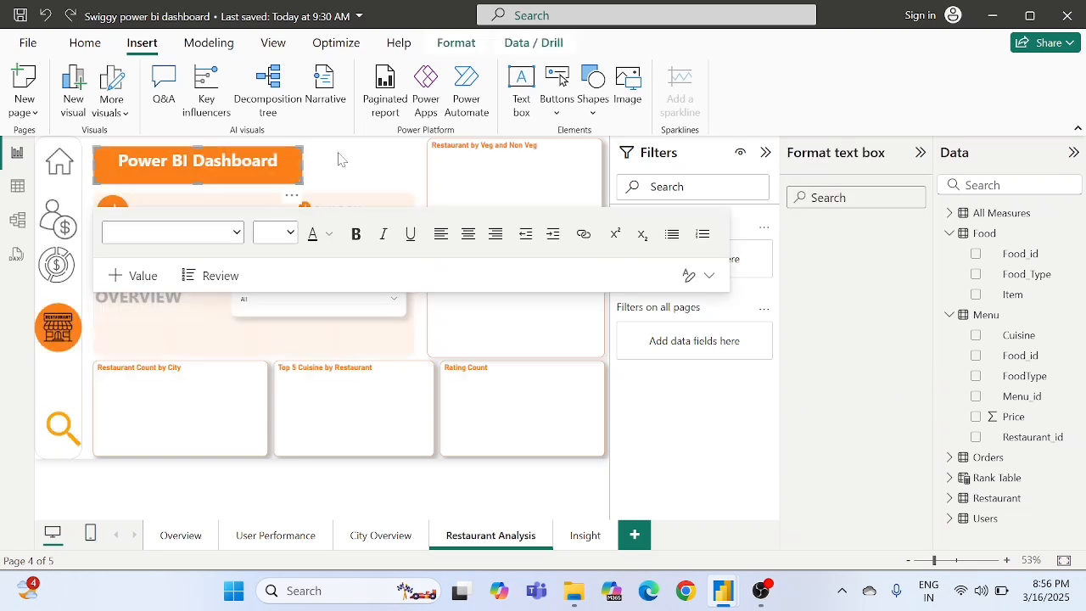
- Set the Insight page's wallpaper colour to the copied hex code #FC8019
click(582, 535)
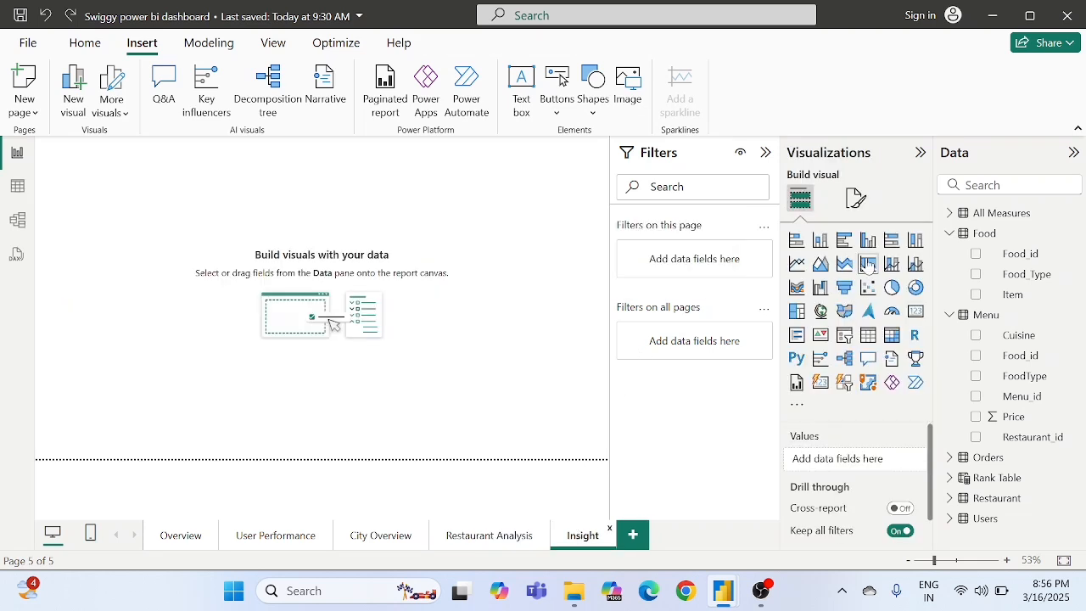
click(861, 198)
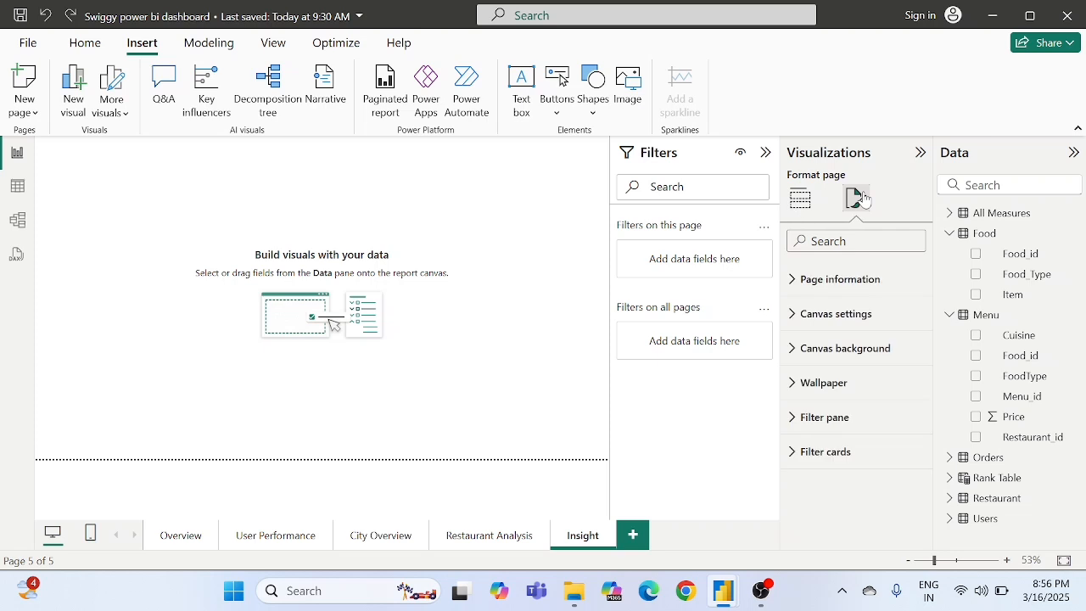
click(802, 393)
scroll(863, 448, down, 1)
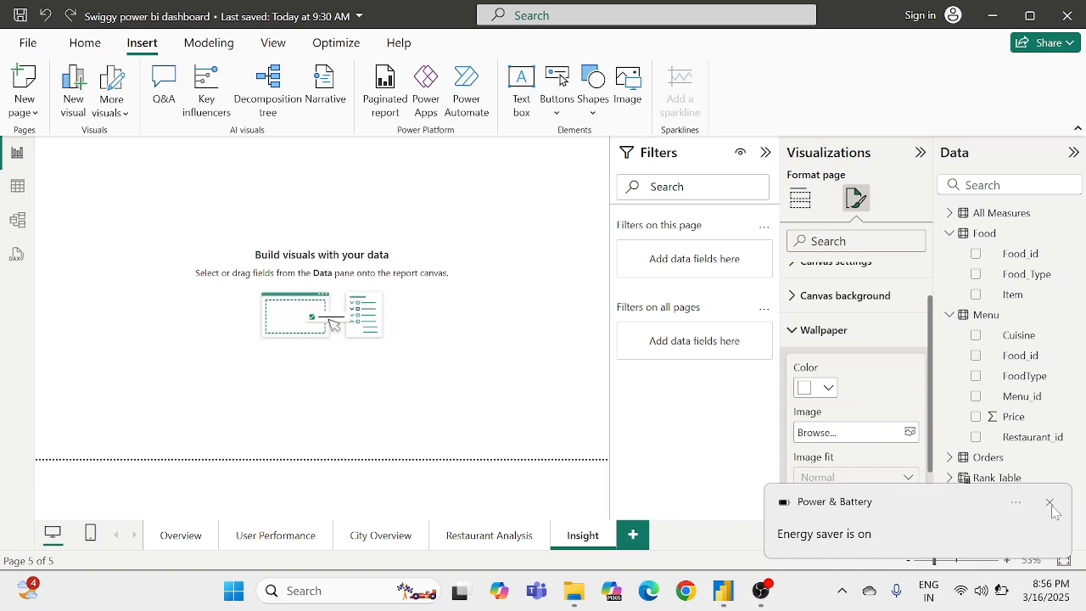
click(819, 390)
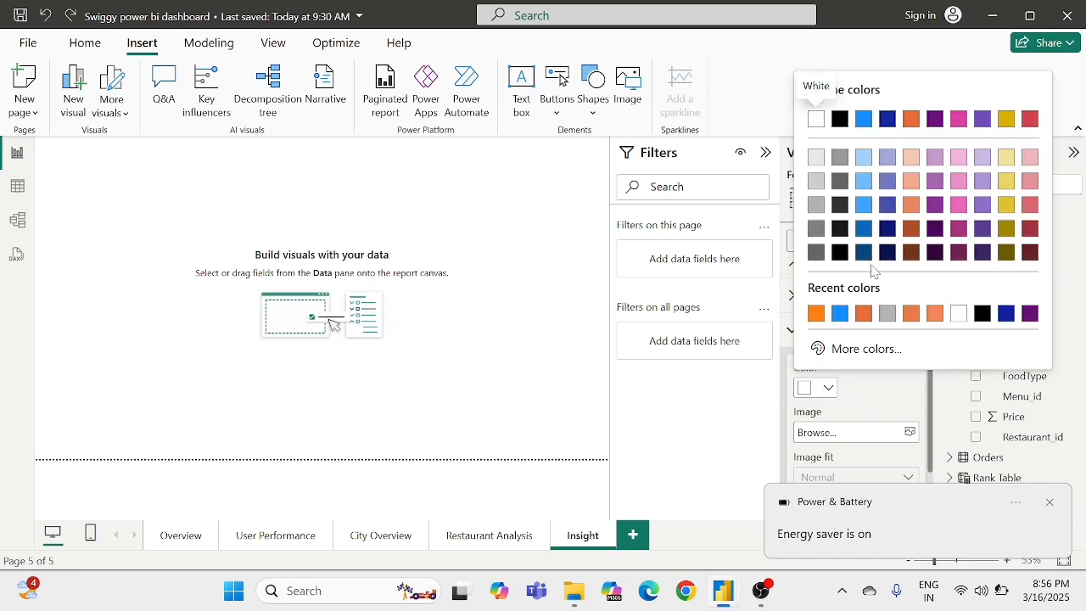
click(827, 347)
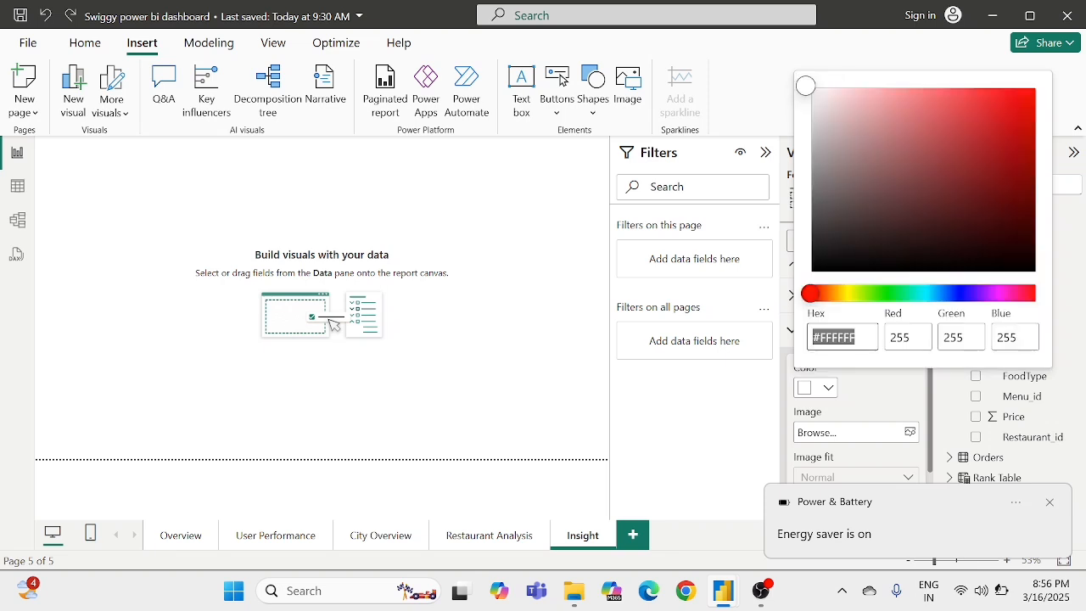
key(ctrl+v)
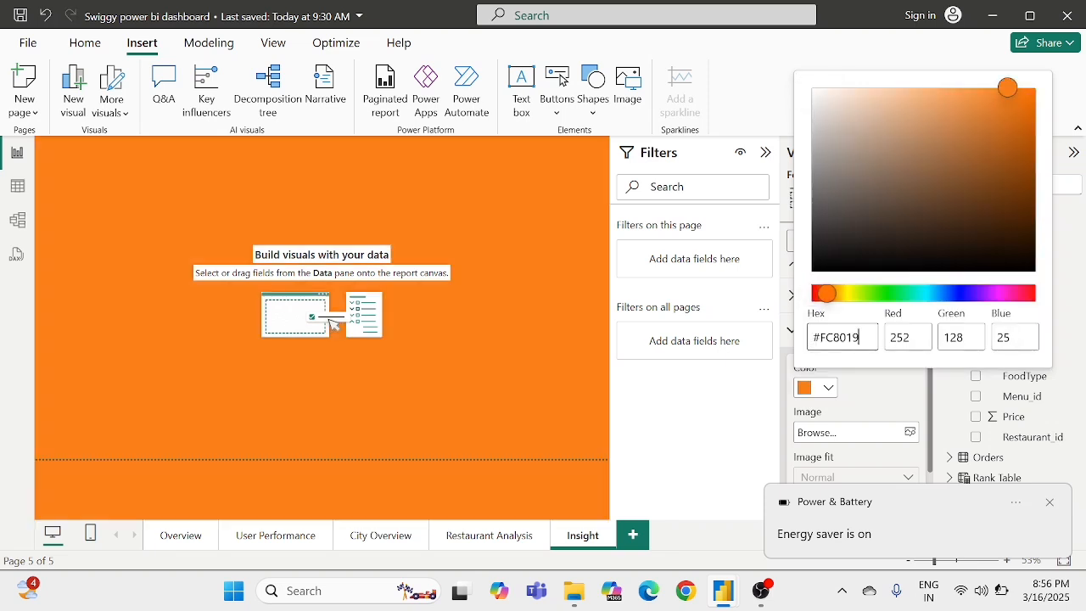
click(375, 346)
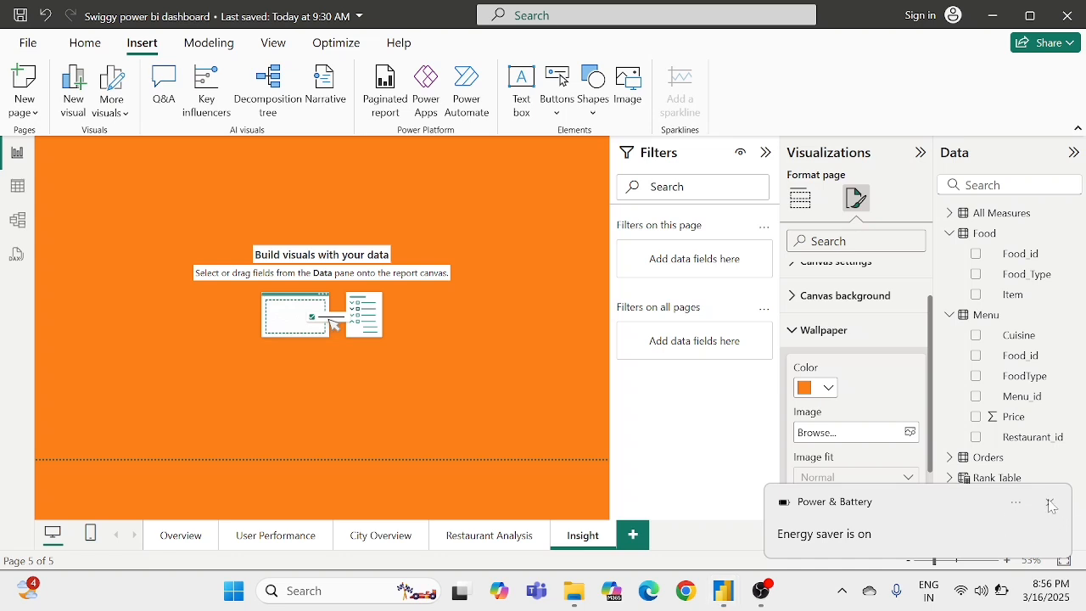
click(1051, 505)
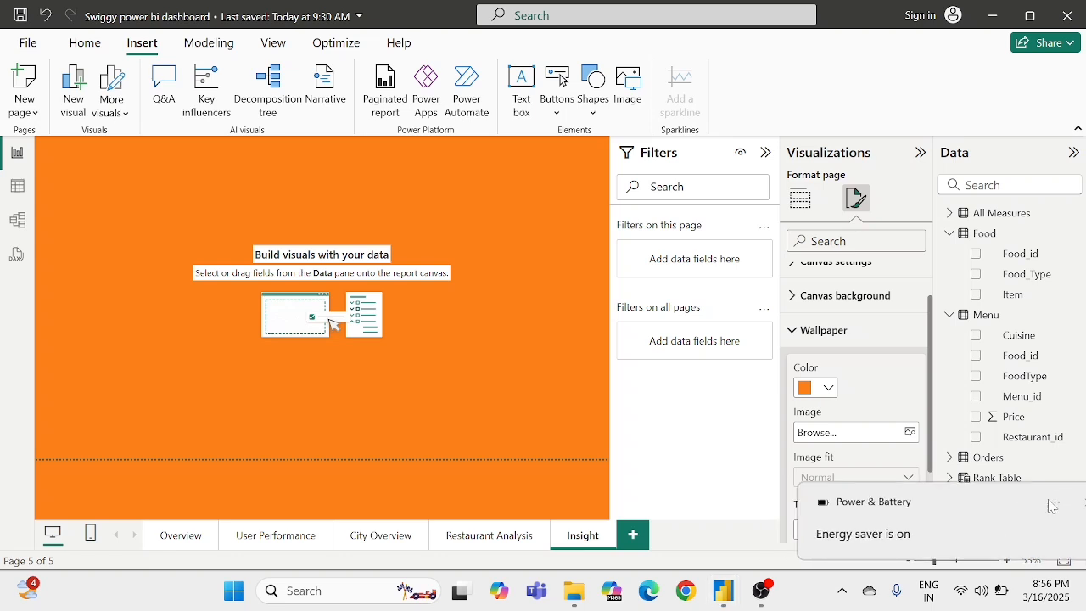
click(206, 248)
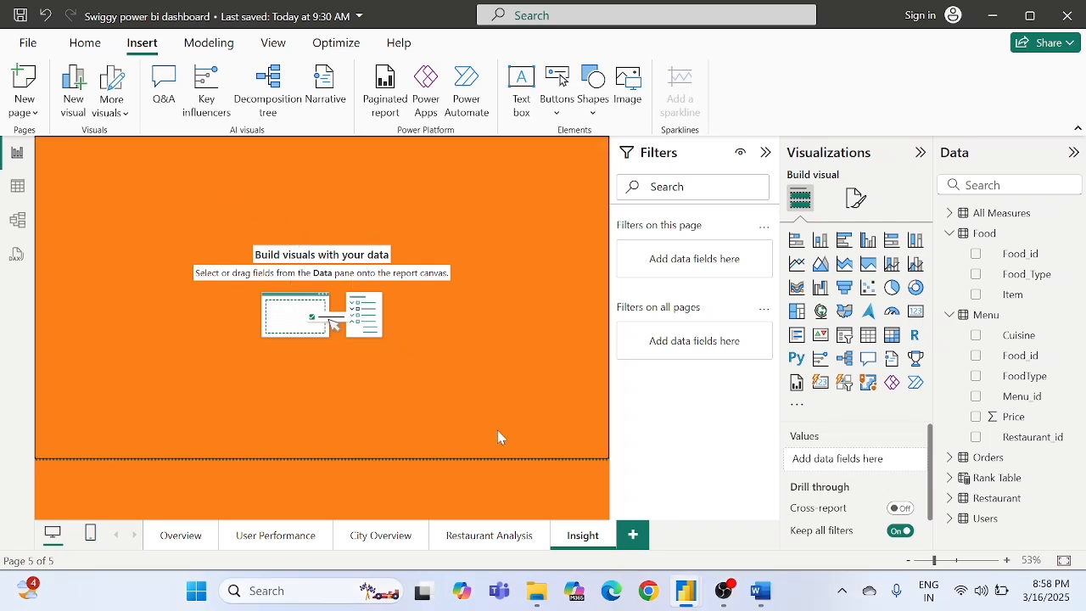
- Switch to File Explorer and locate the Insights Word document in the Swiggy data set folder
click(536, 591)
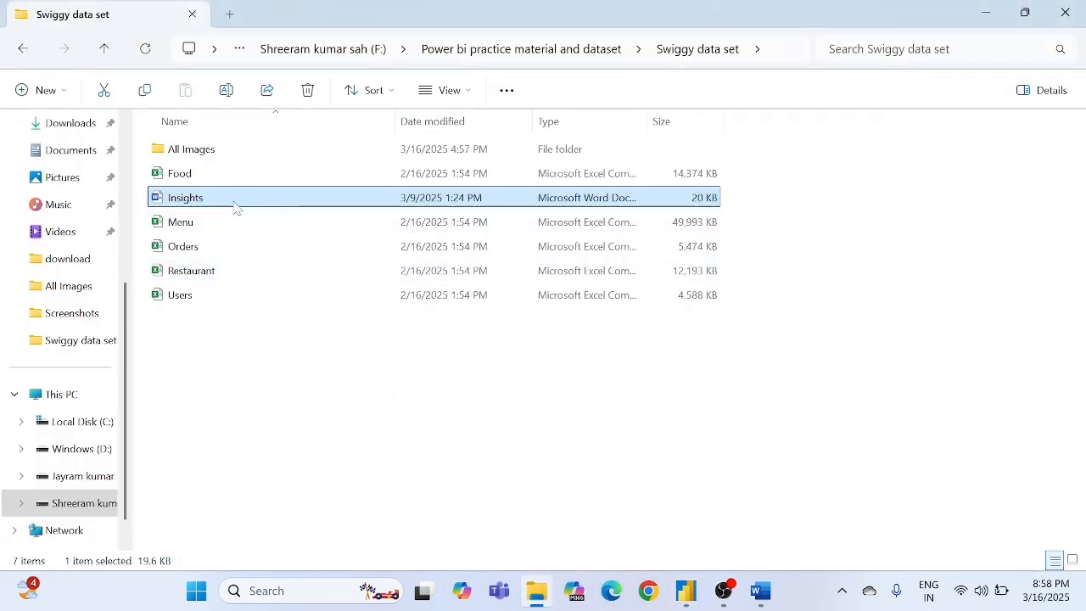
key(F2)
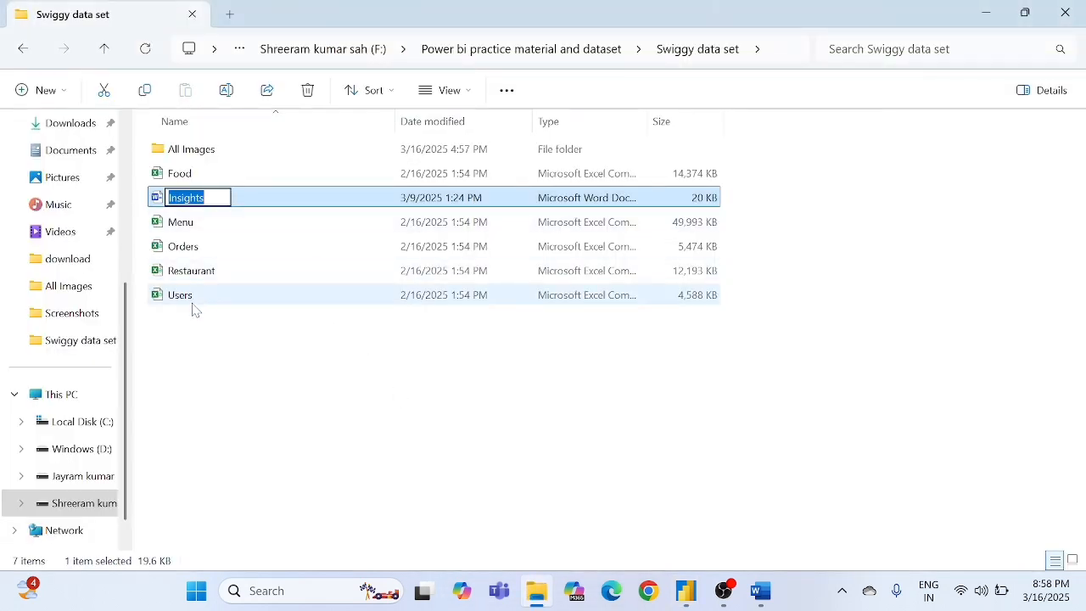
click(187, 330)
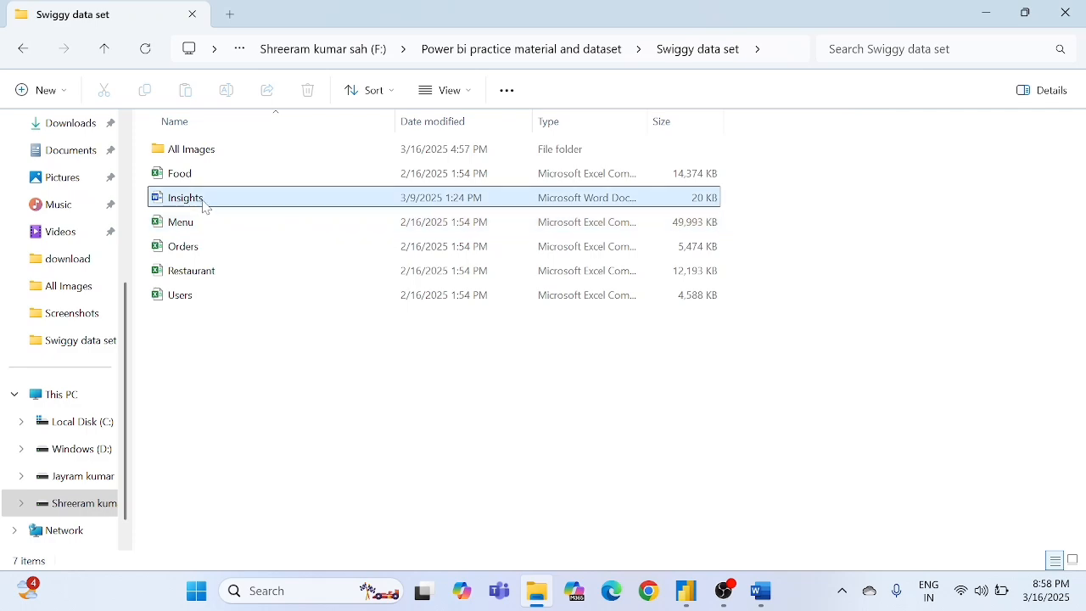
mouse_move(204, 206)
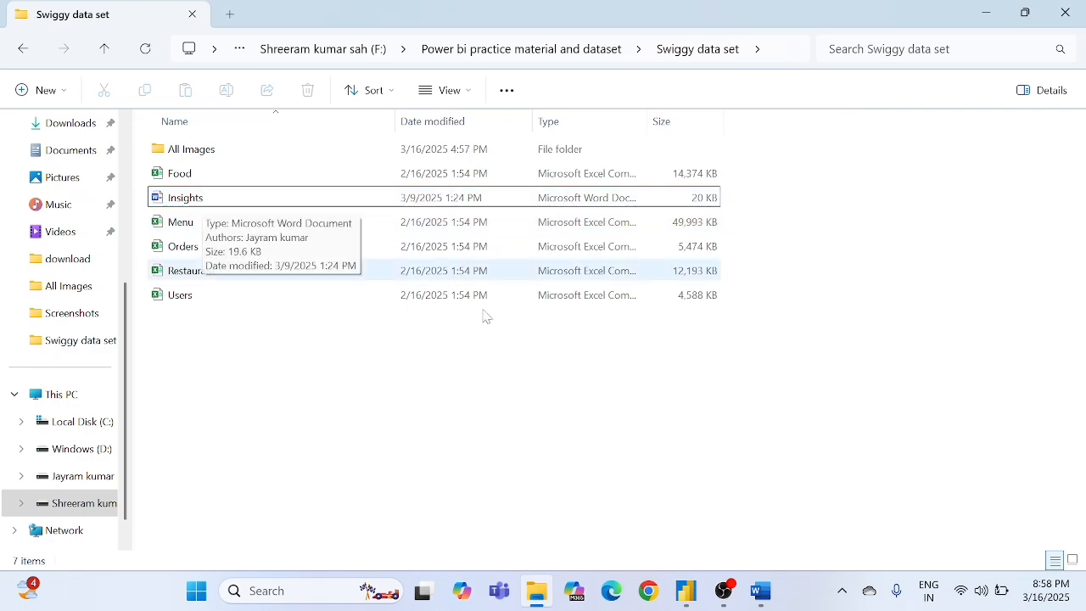
- Switch to the Insights document in Word and review its Overview, User Performance and City Overview sections
click(762, 591)
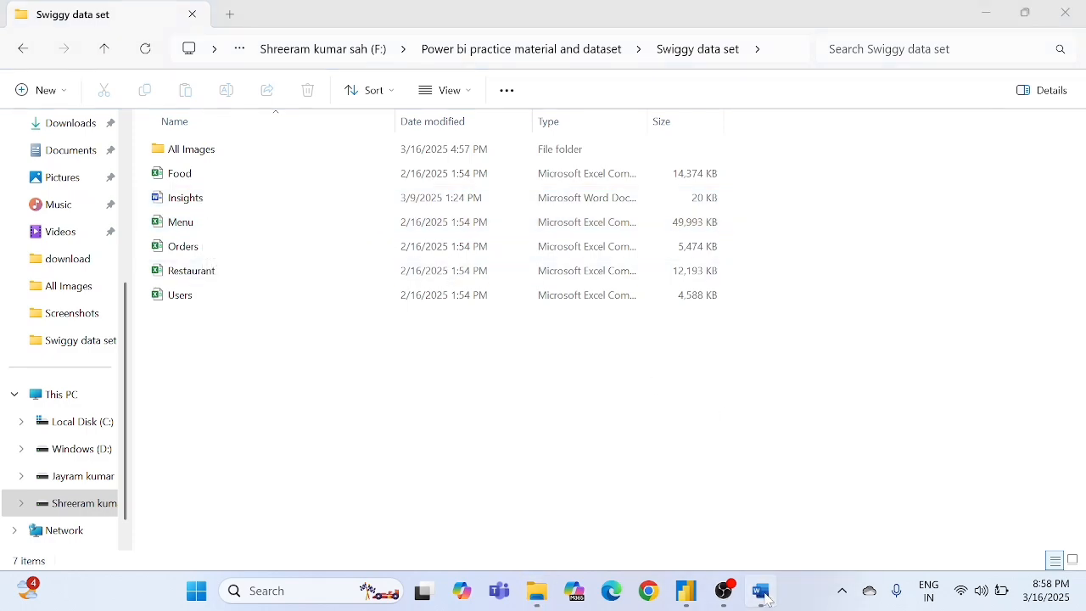
scroll(534, 305, down, 5)
scroll(534, 305, down, 5)
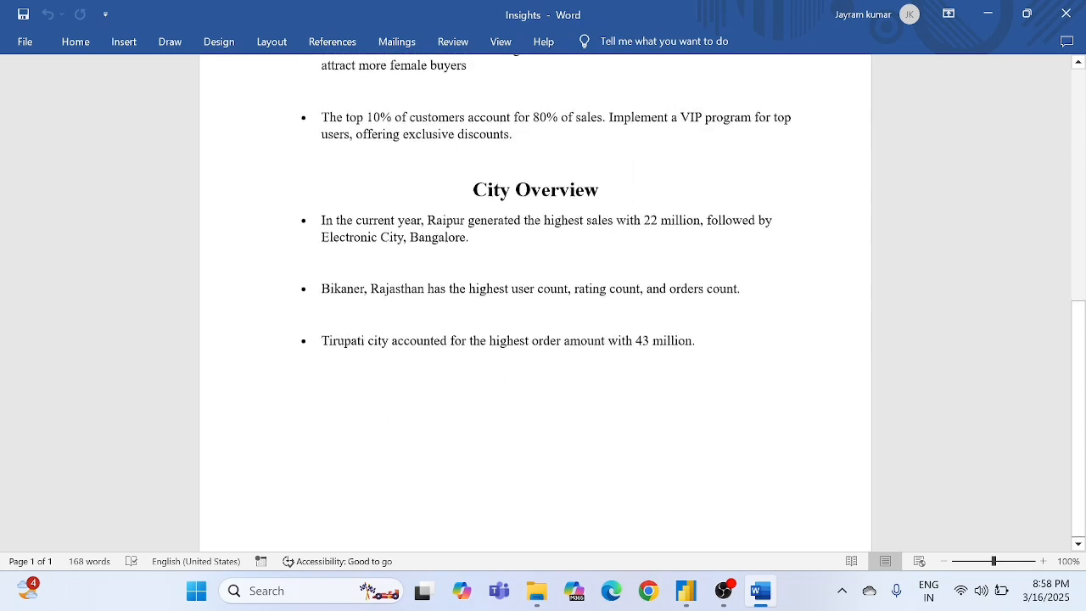
scroll(535, 305, up, 10)
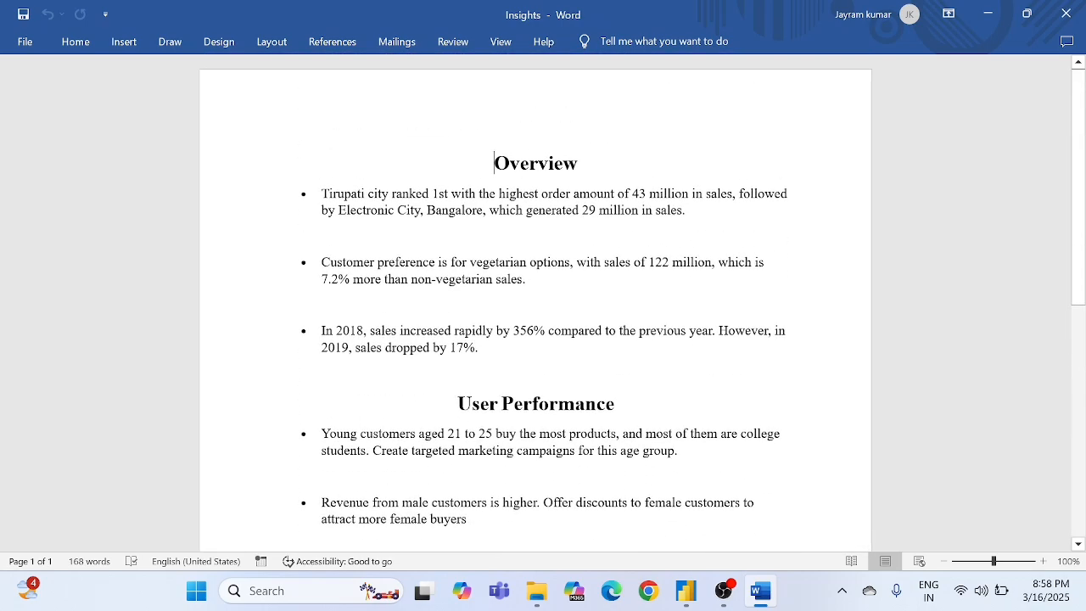
scroll(535, 305, down, 7)
scroll(535, 305, up, 5)
scroll(535, 305, up, 2)
drag(494, 162, 598, 293)
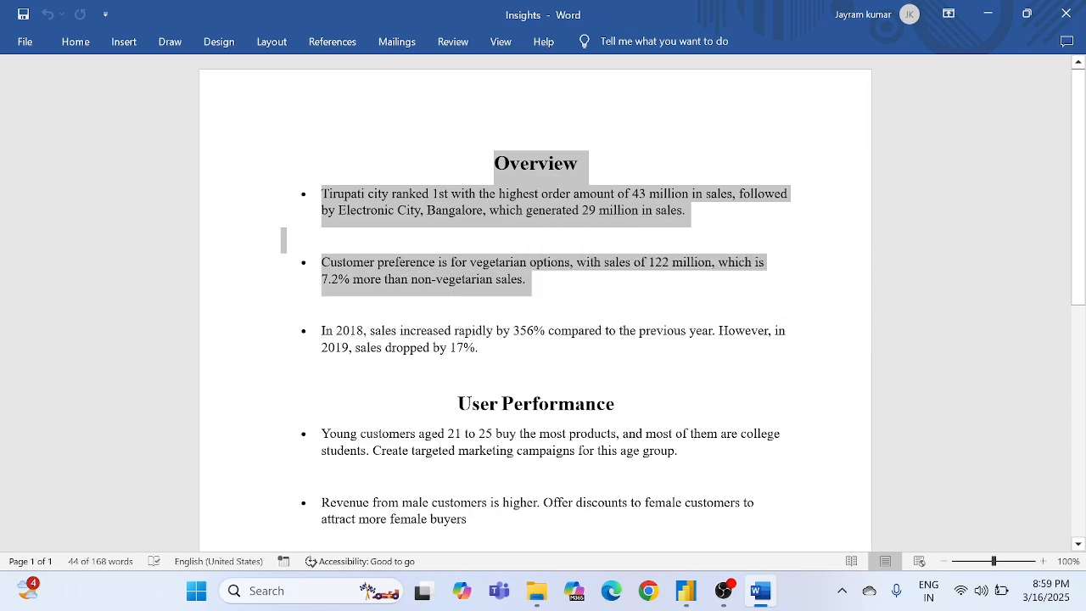
click(598, 294)
scroll(534, 305, down, 3)
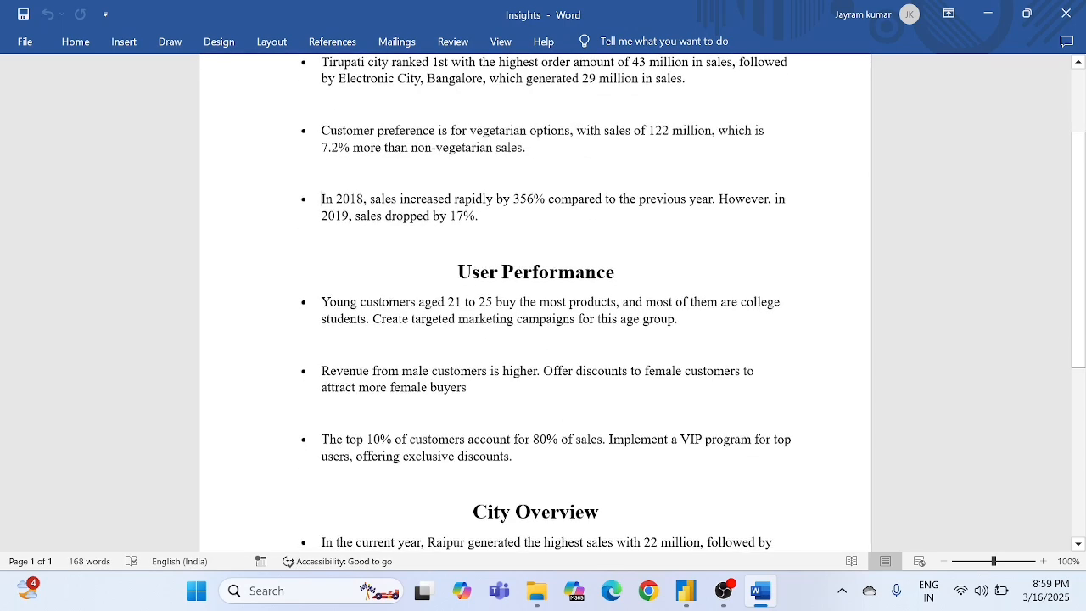
drag(281, 242, 569, 304)
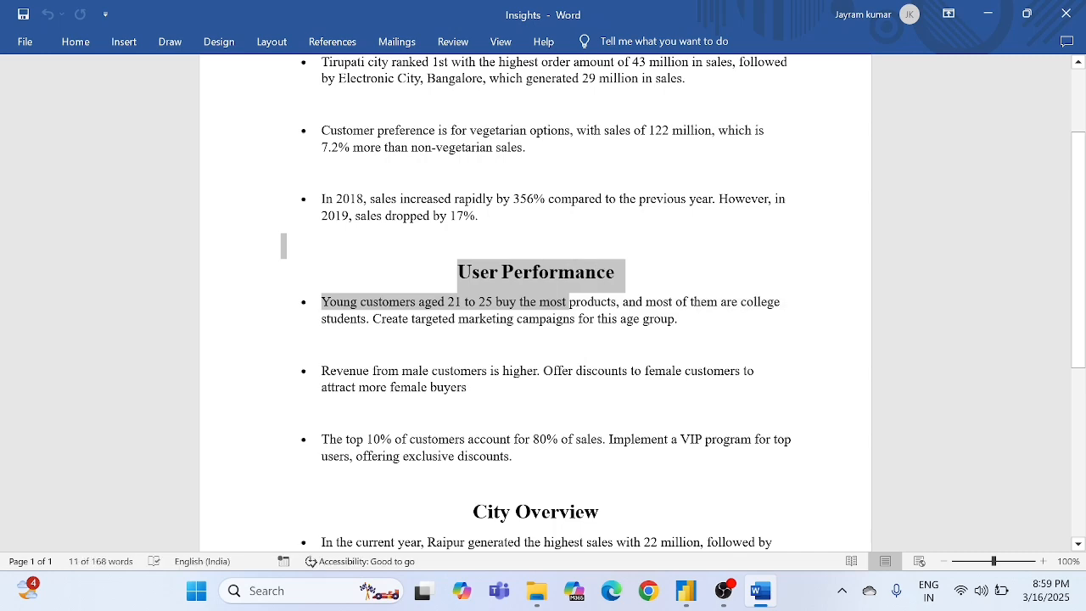
click(281, 413)
scroll(535, 305, down, 3)
drag(472, 365, 587, 439)
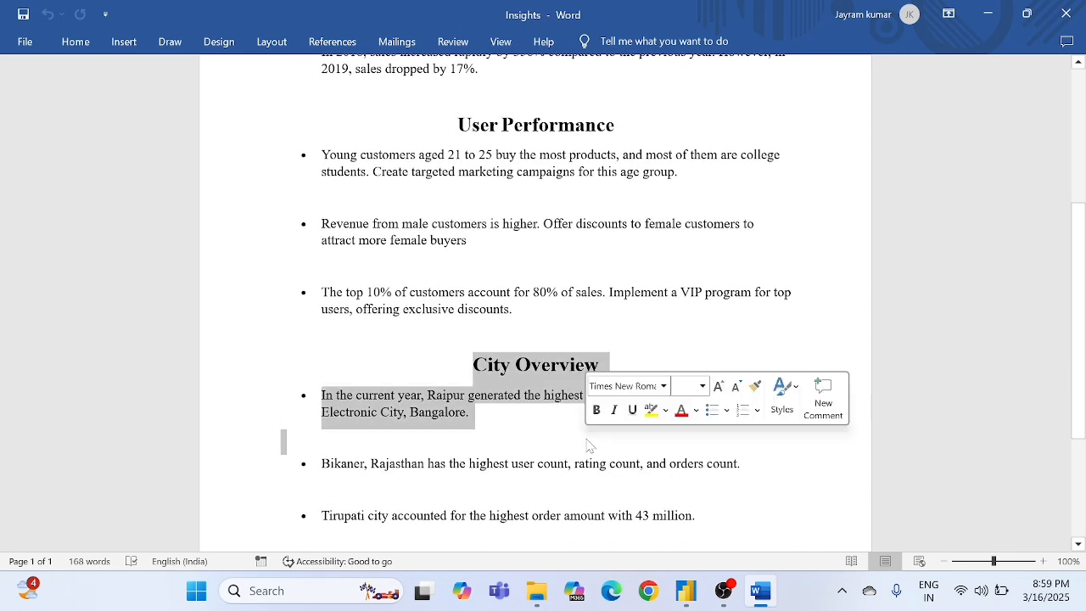
click(535, 437)
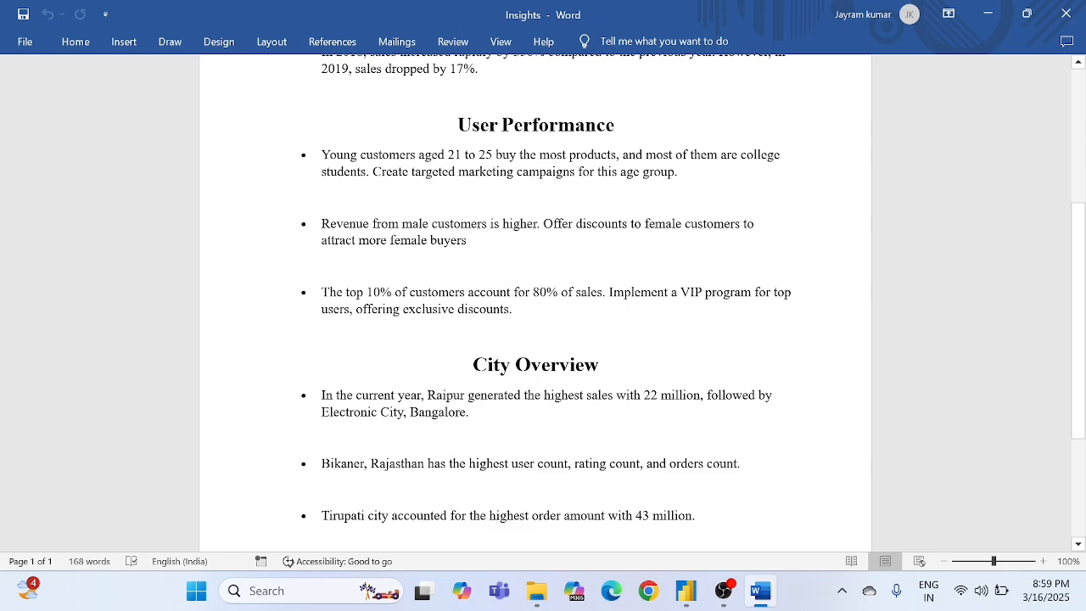
- Read the first Overview point in the Insights document, on Tirupati city's order amount compared with Electronic City, Bangalore
key(alt+Tab)
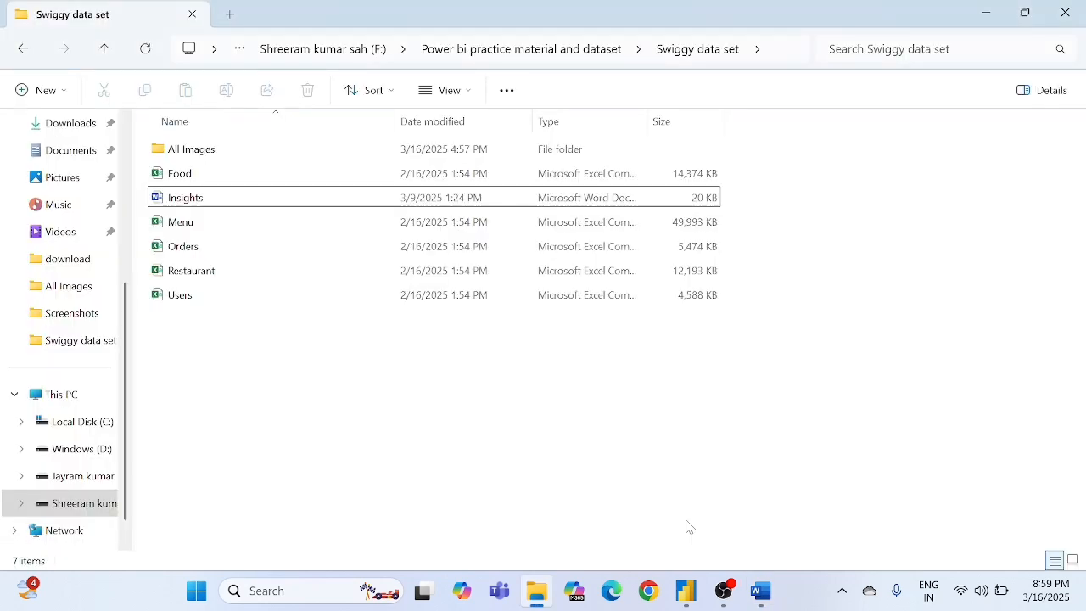
mouse_move(760, 591)
click(683, 450)
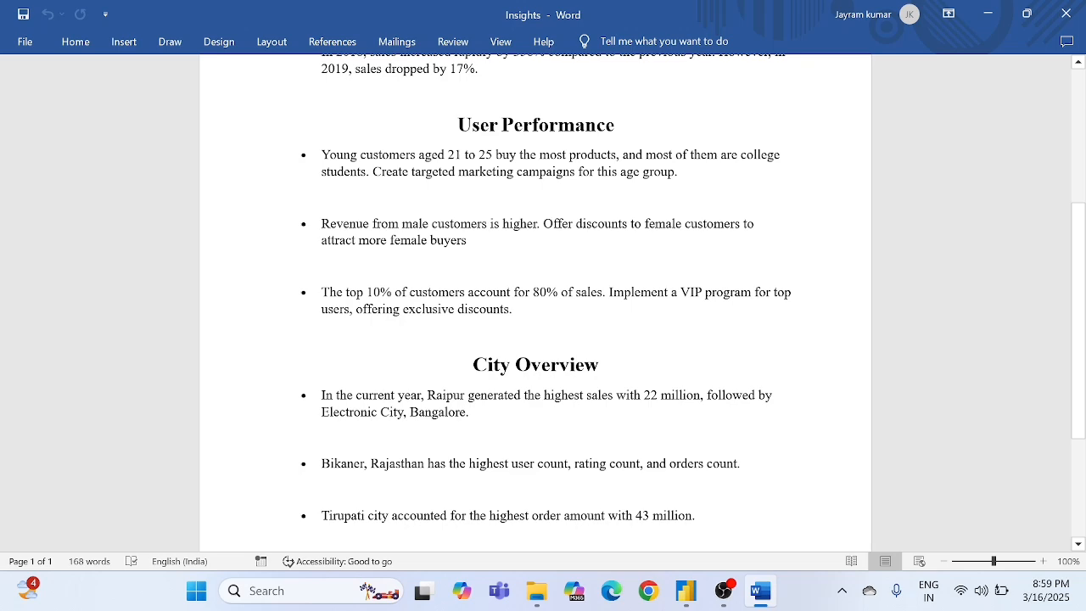
scroll(536, 302, down, 3)
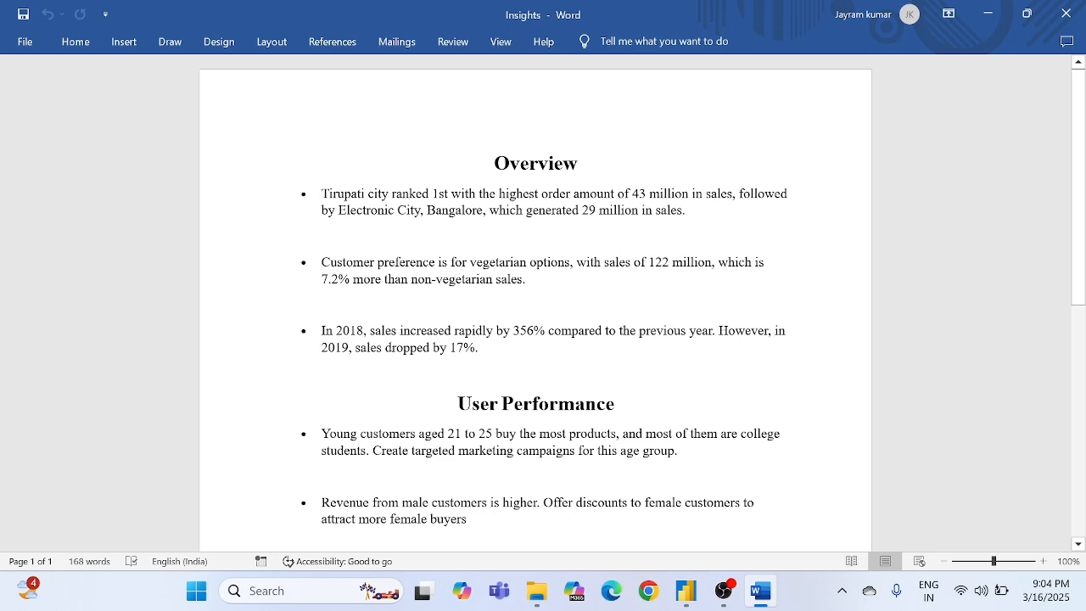
drag(495, 165, 647, 170)
click(647, 171)
drag(631, 194, 639, 193)
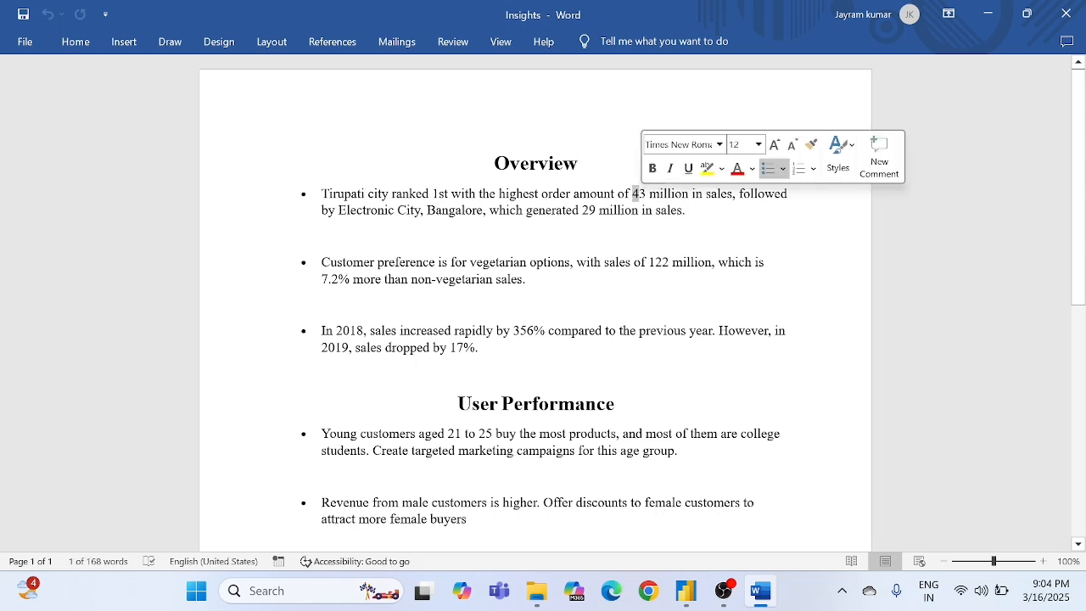
click(757, 193)
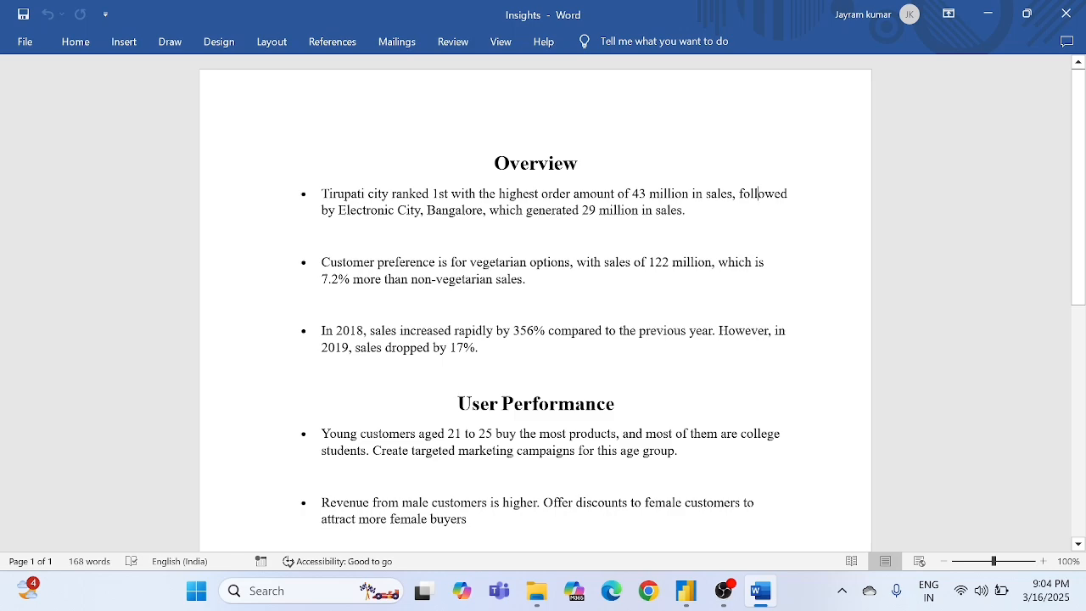
- Switch to Power BI and check Tirupati's sales value in the Default City Amount chart on the Overview page
key(alt+Tab)
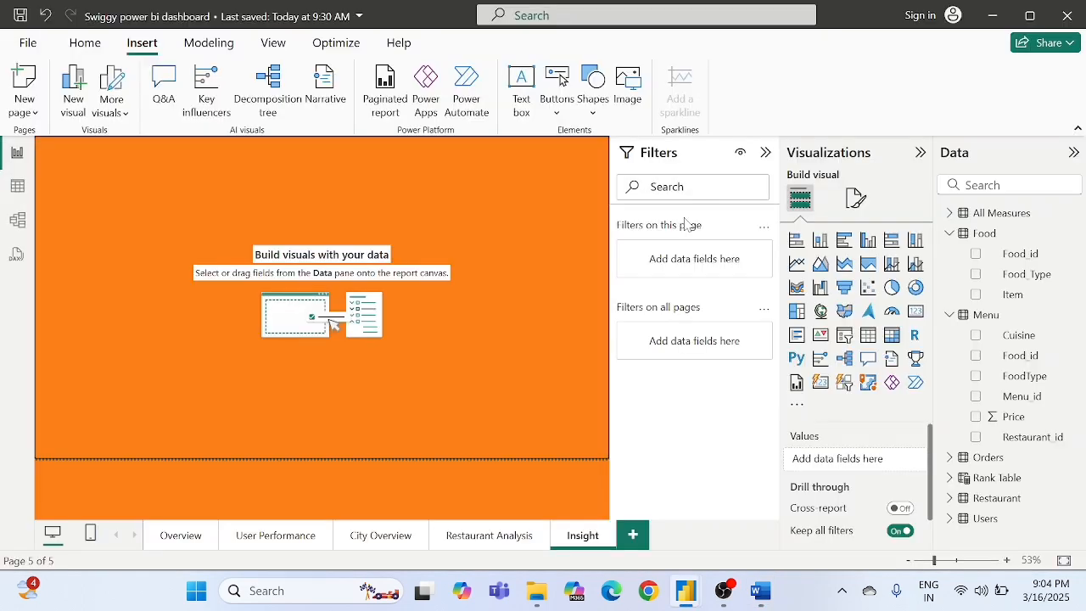
click(182, 536)
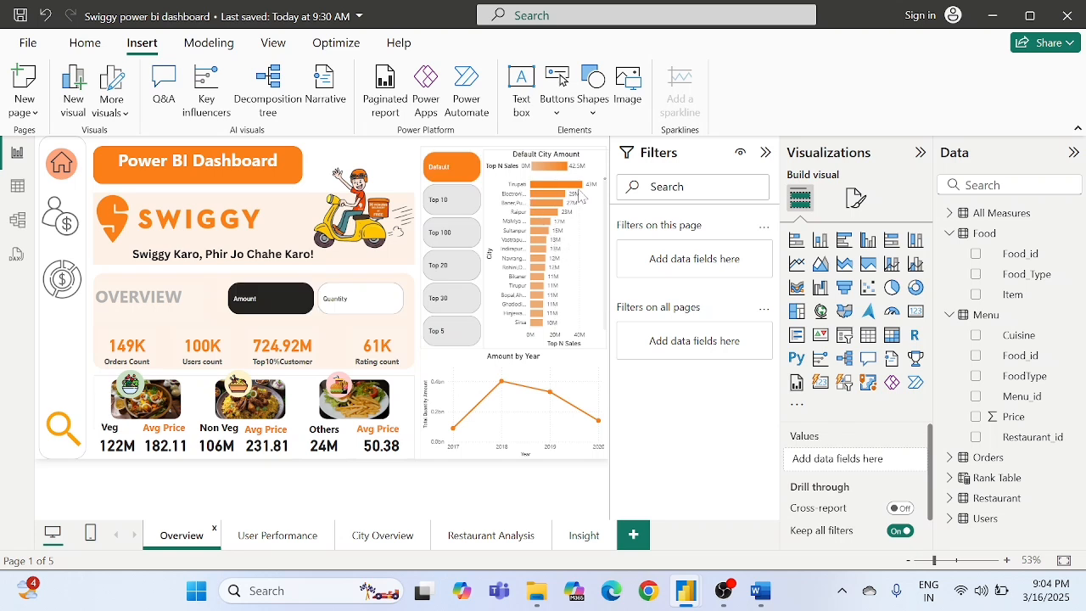
mouse_move(578, 193)
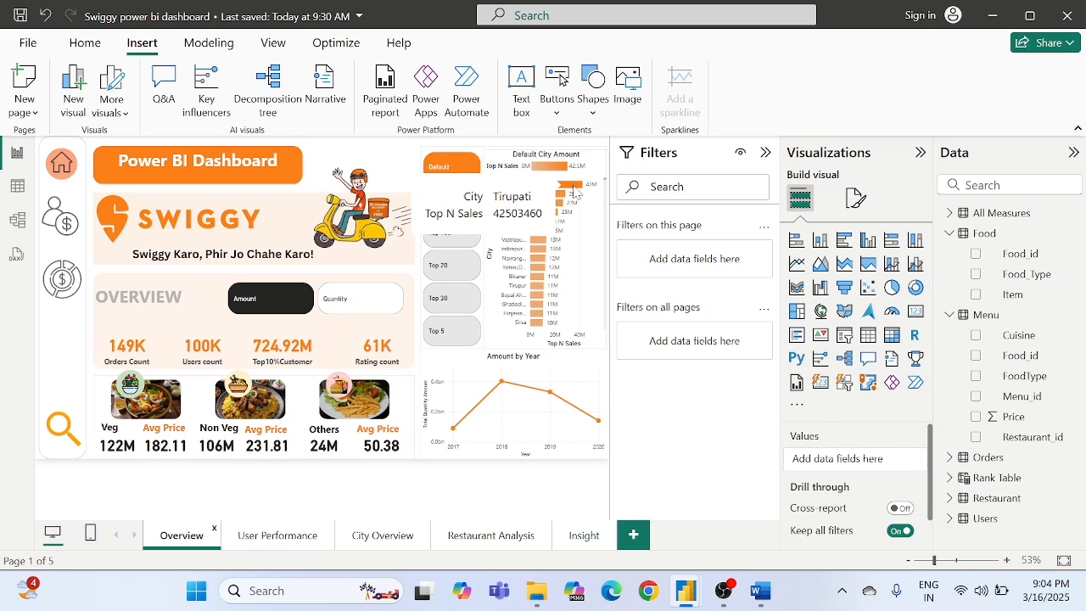
- Reread the first Overview point in Word and check Electronic City, Bangalore's sales in Power BI's Default City Amount chart
key(alt+Tab)
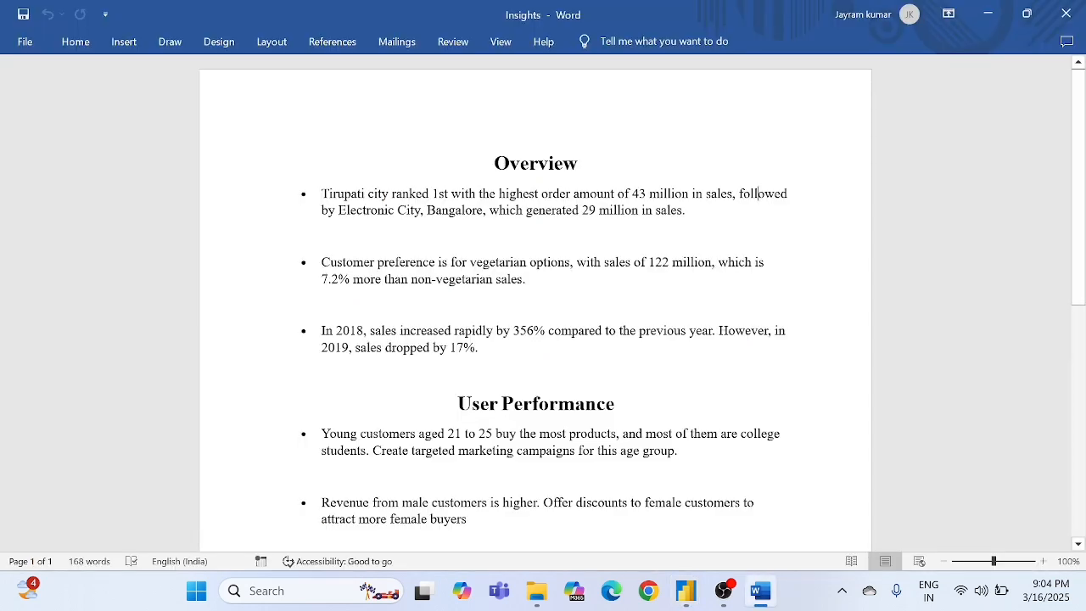
drag(632, 194, 703, 193)
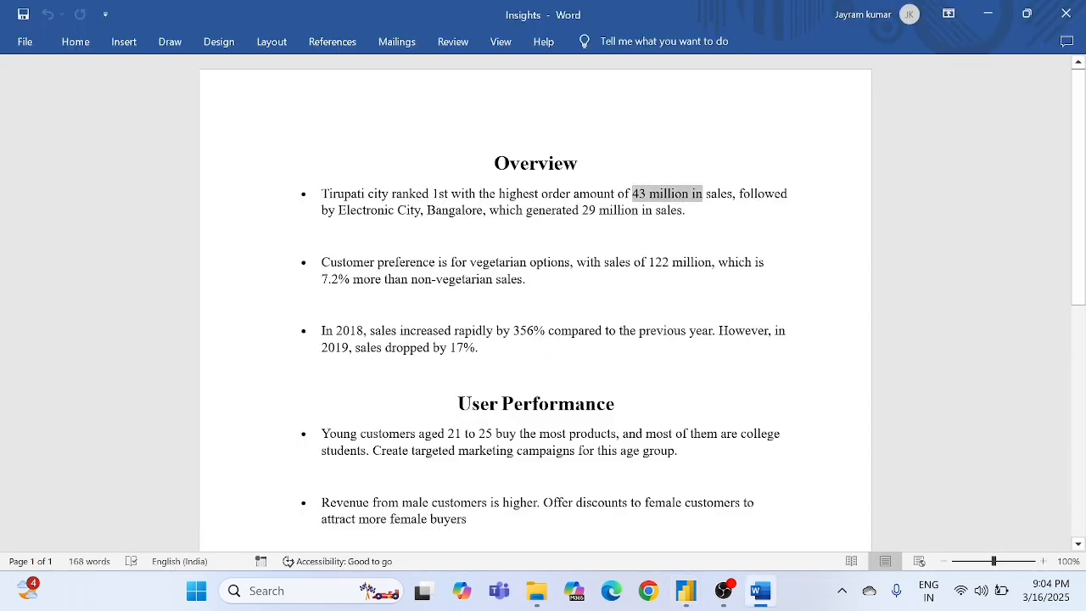
click(599, 210)
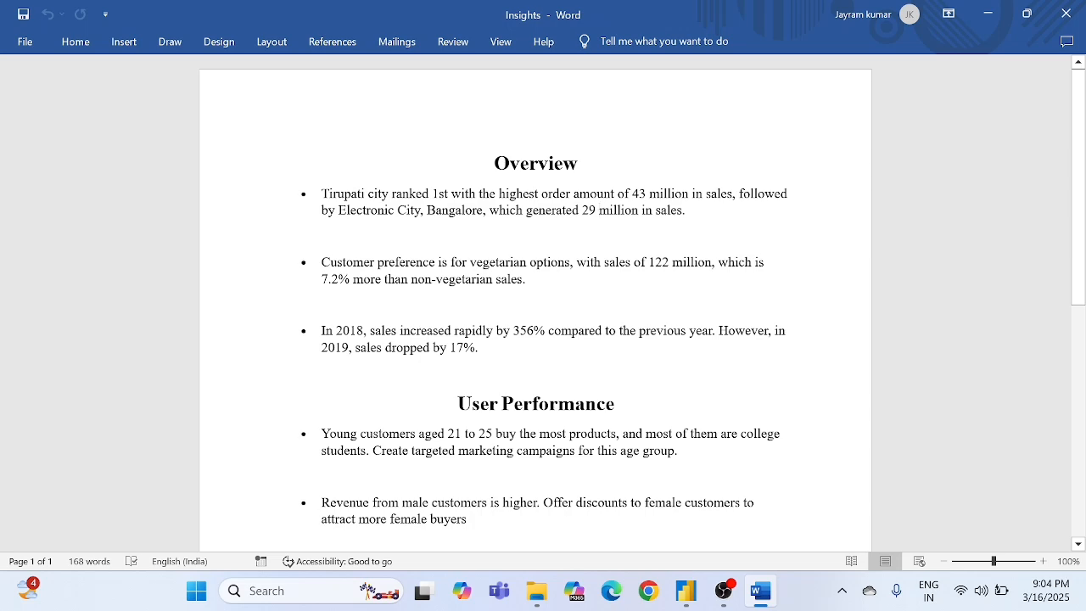
drag(420, 211, 599, 211)
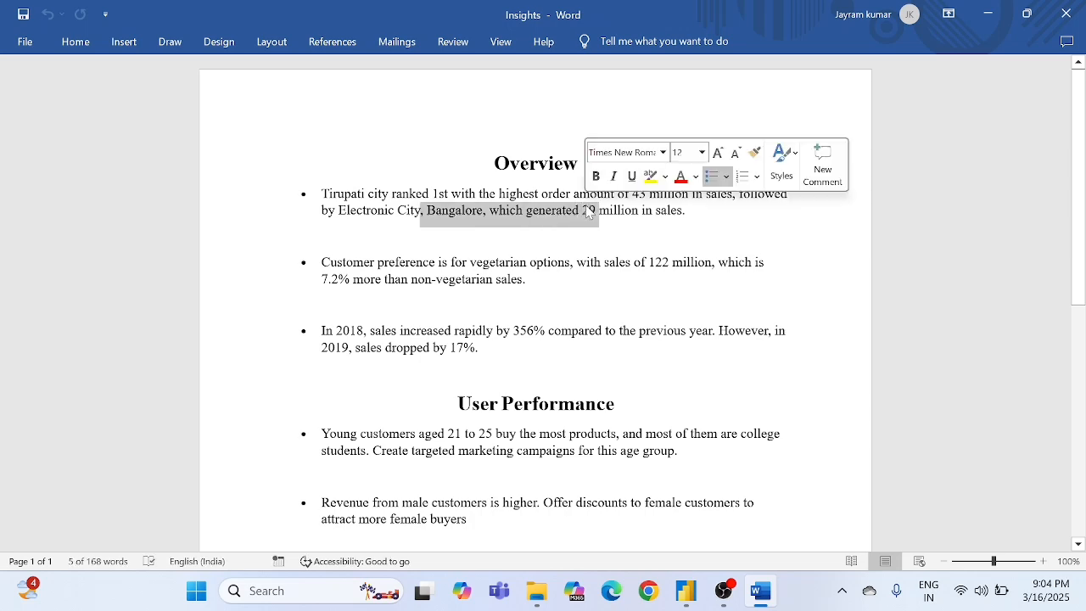
key(alt+Tab)
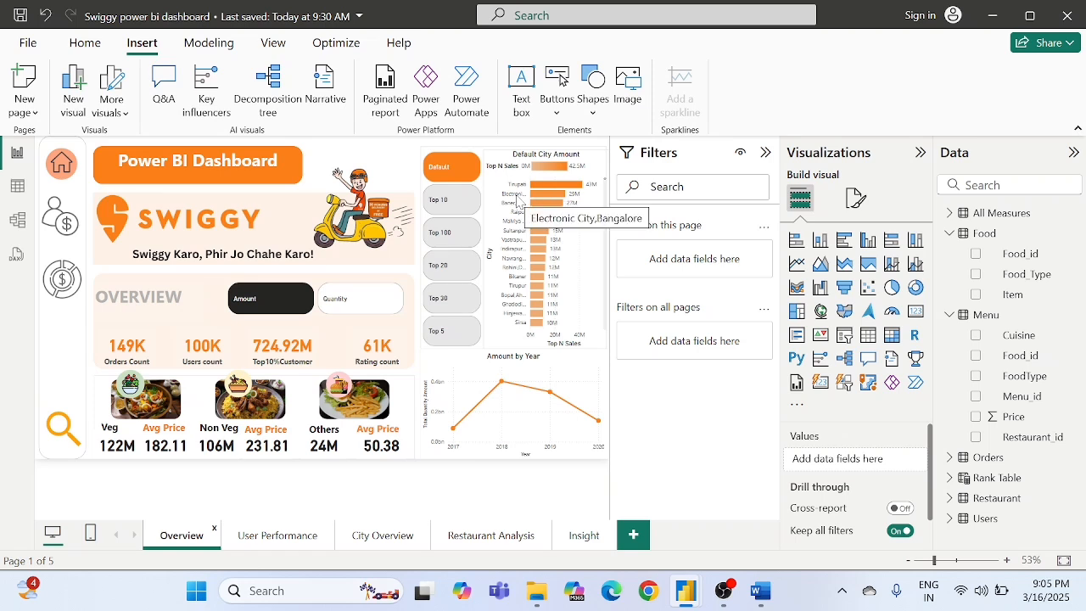
mouse_move(548, 202)
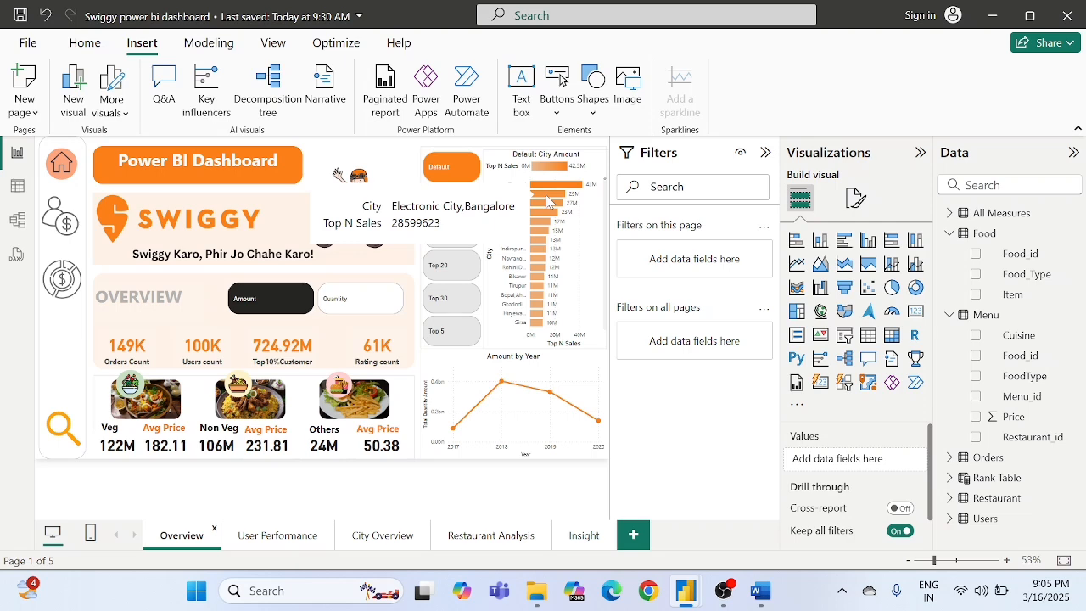
- Read the vegetarian preference point in the Word document and check it against the Veg and Non Veg sales on Power BI's Overview page
key(alt+Tab)
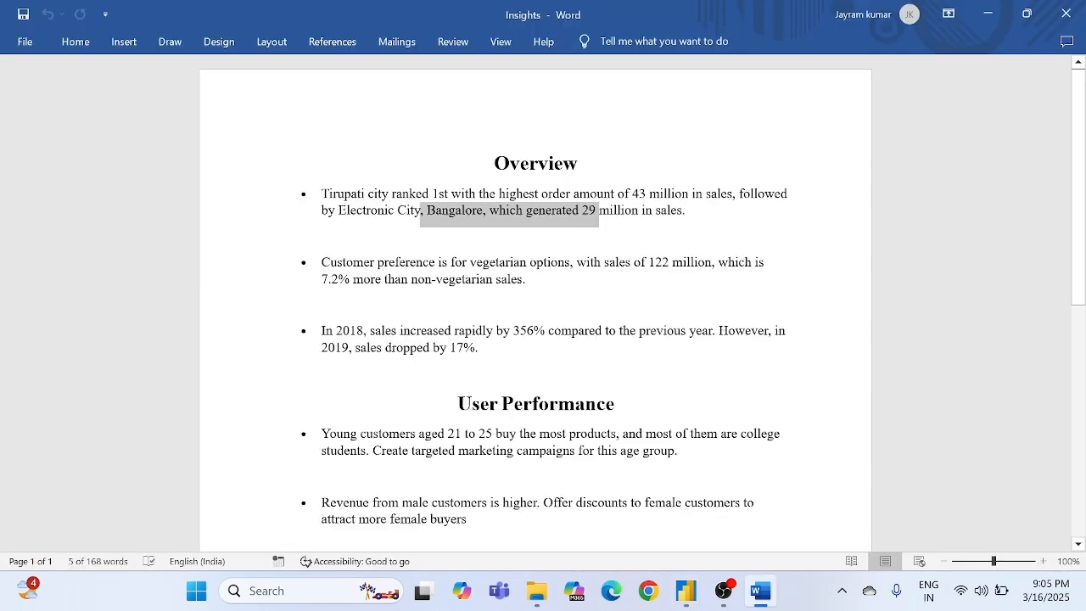
click(536, 244)
scroll(536, 244, down, 1)
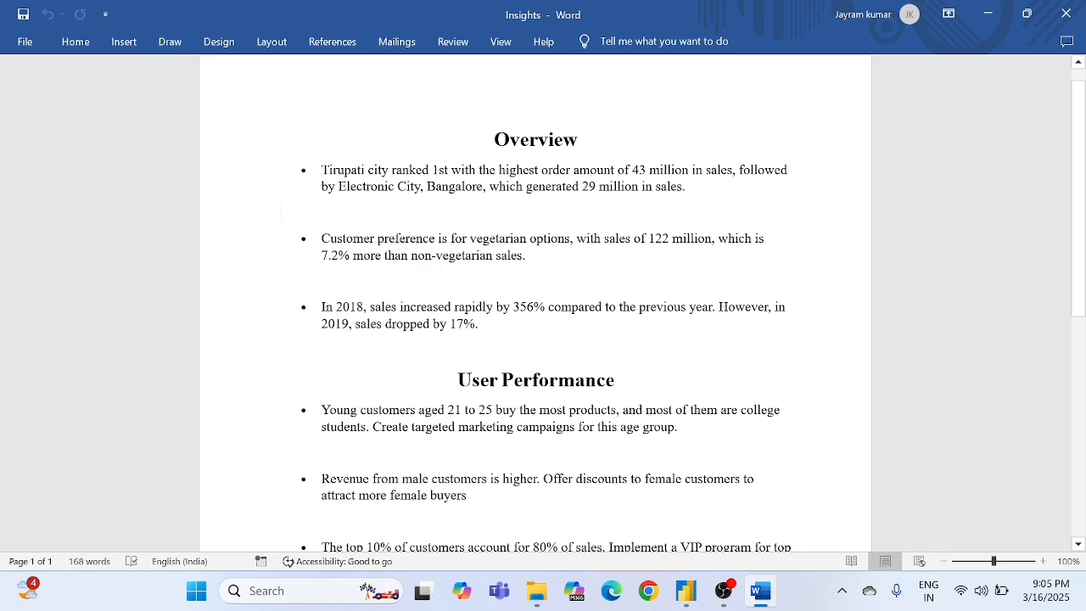
key(alt+Tab)
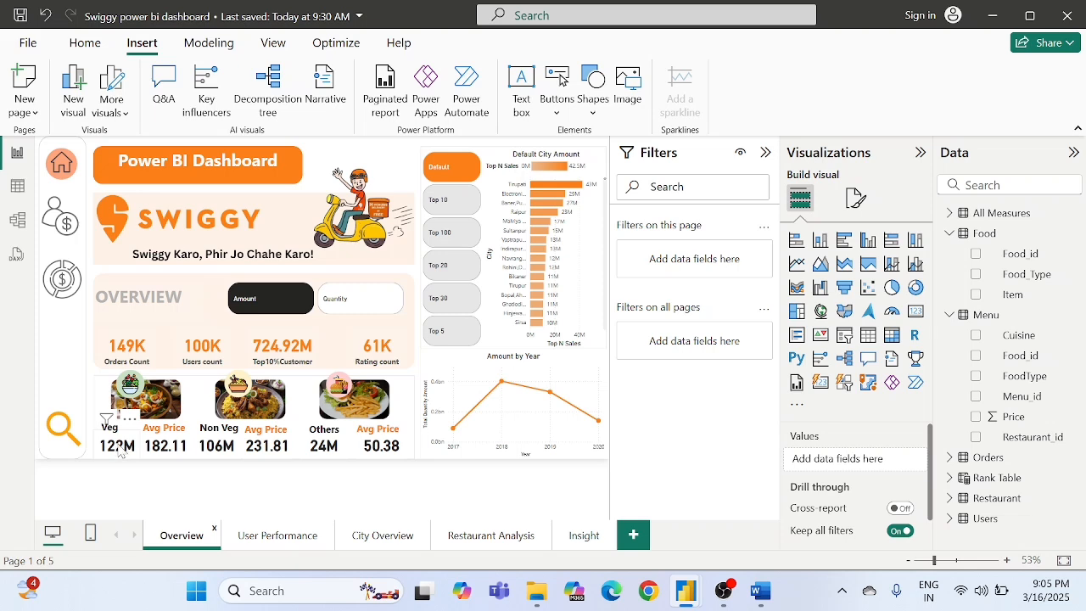
- Switch to Word and read the third Overview point on the sales changes in 2018 and 2019
key(alt+Tab)
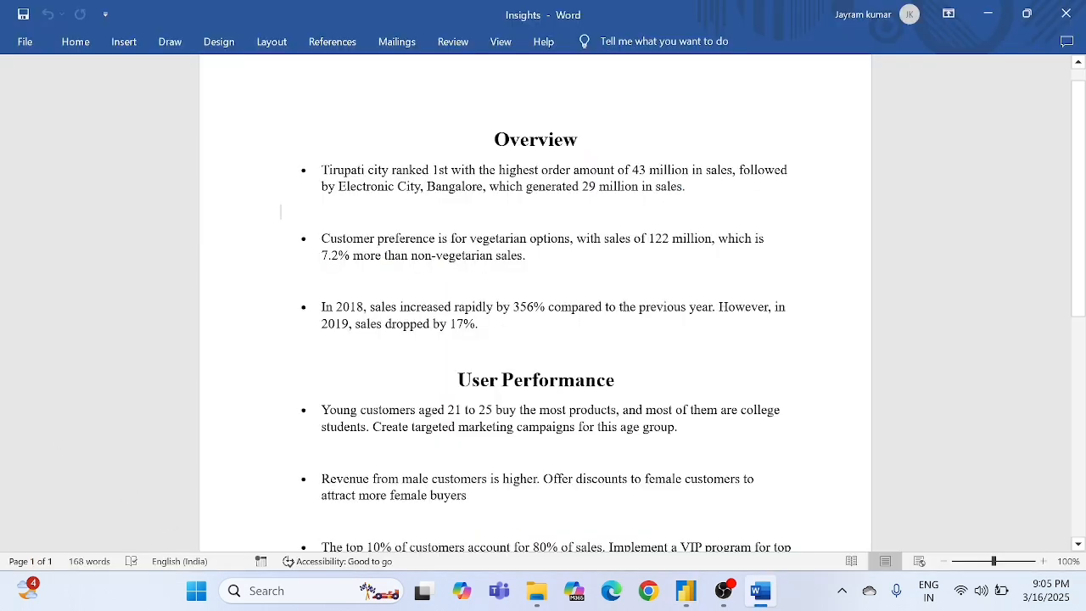
drag(322, 308, 356, 308)
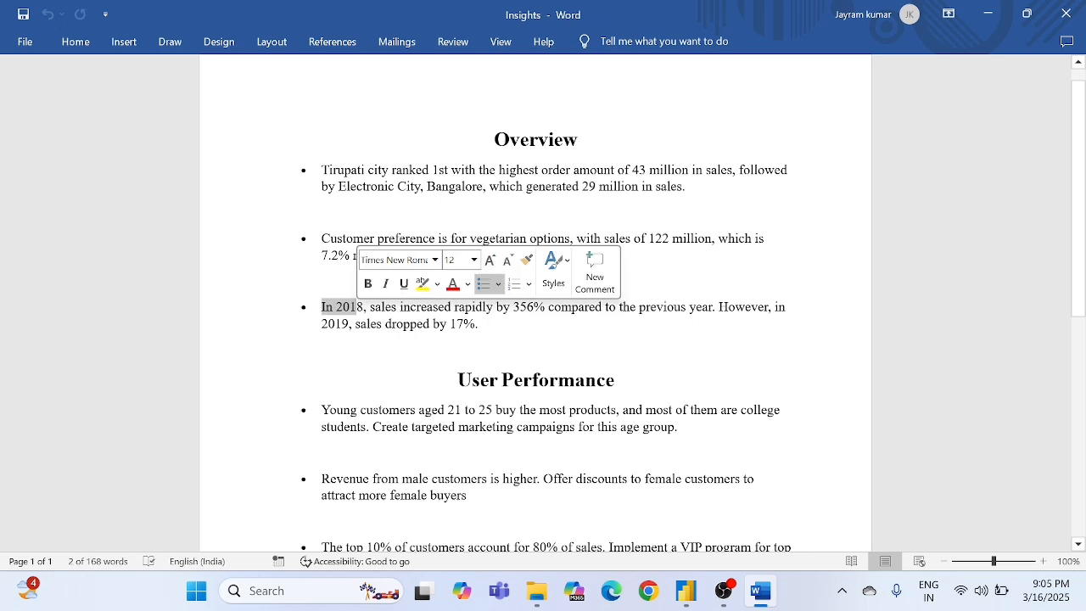
click(397, 324)
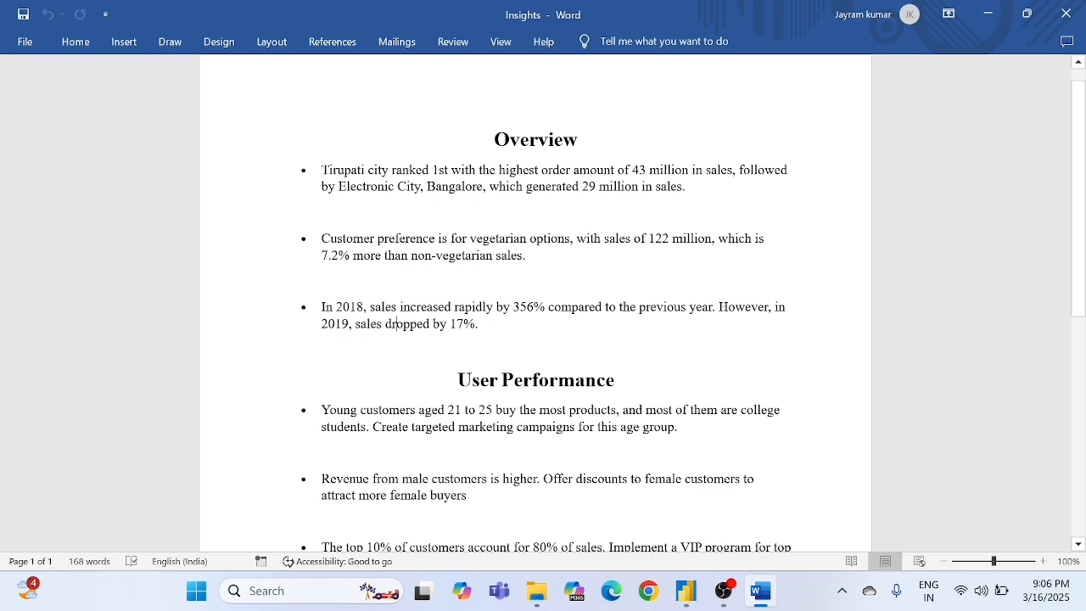
double_click(351, 309)
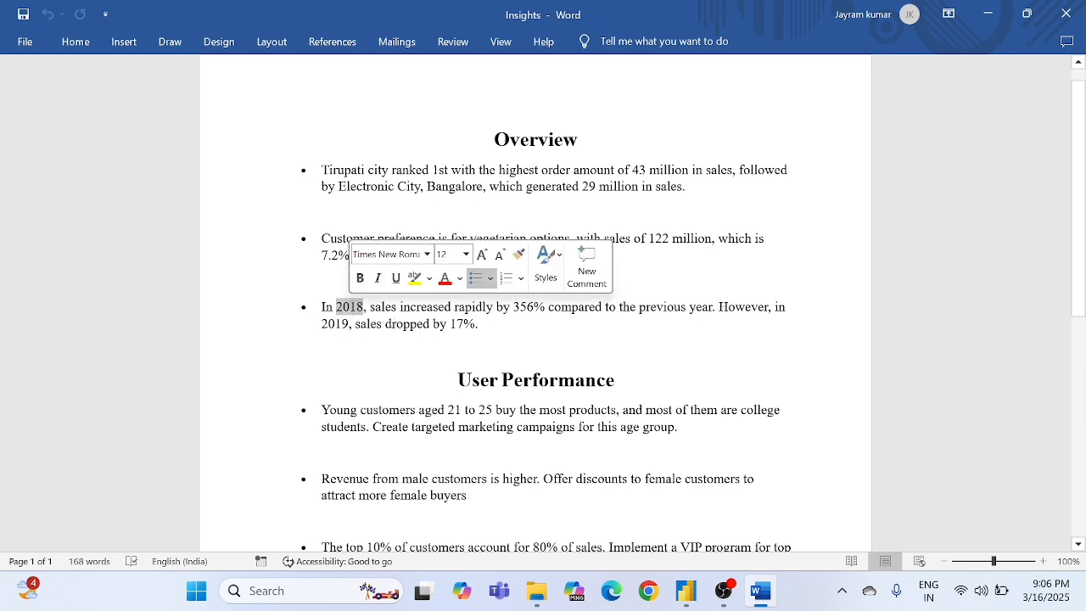
click(454, 307)
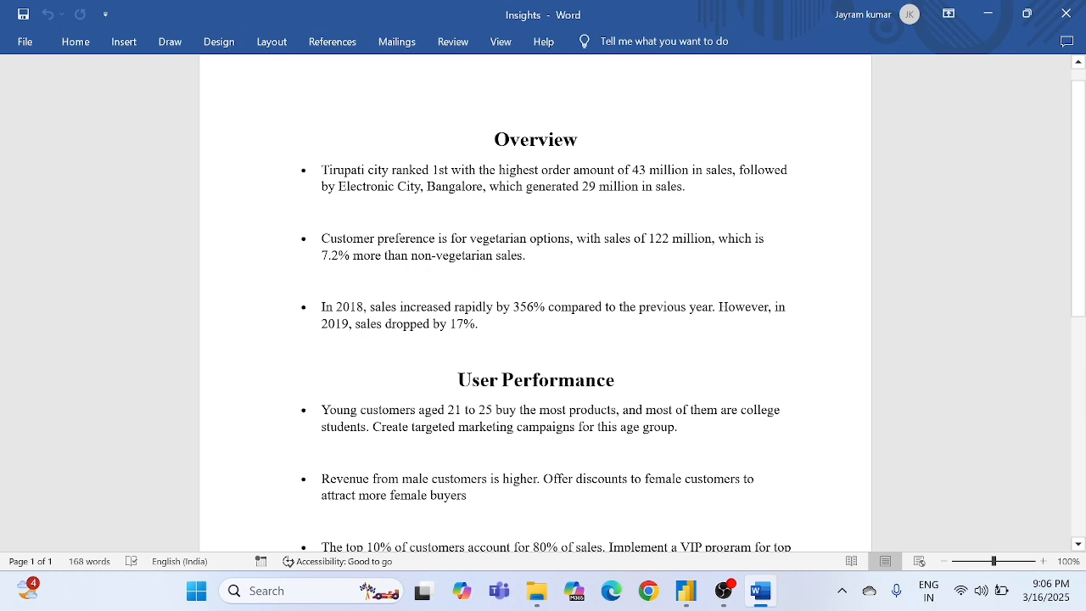
double_click(335, 324)
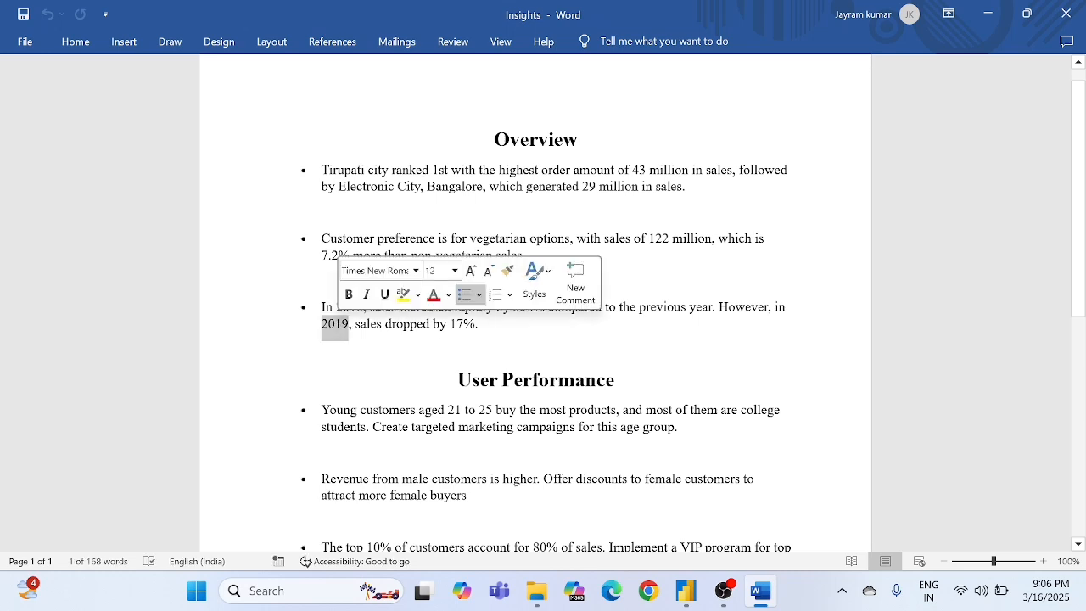
click(395, 324)
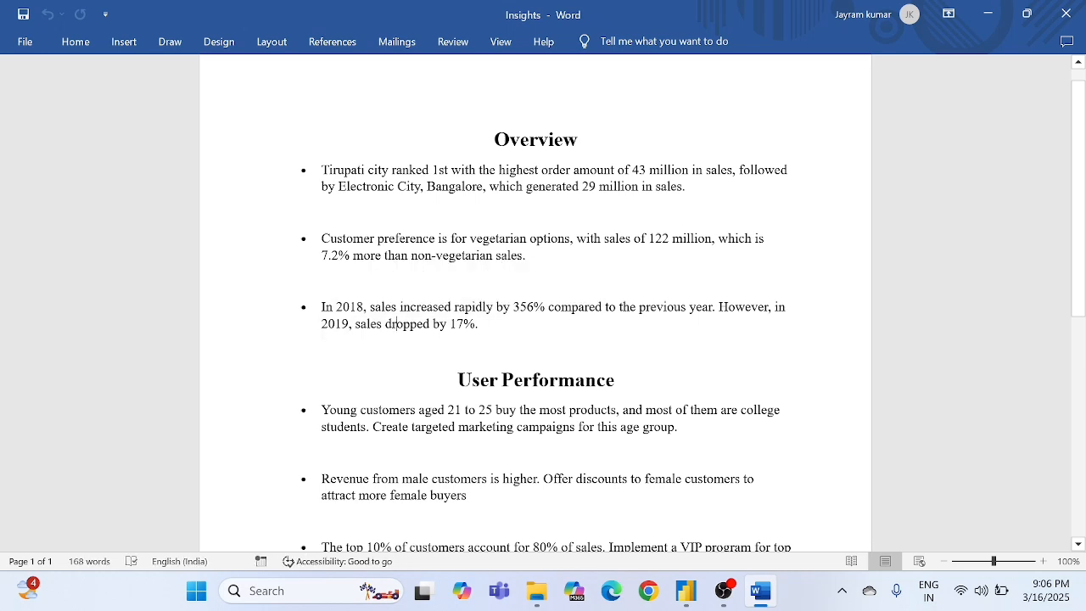
double_click(470, 324)
click(282, 349)
- Check the document's first User Performance point against the Users by Age and Occupation charts on Power BI's User Performance page
scroll(536, 323, down, 1)
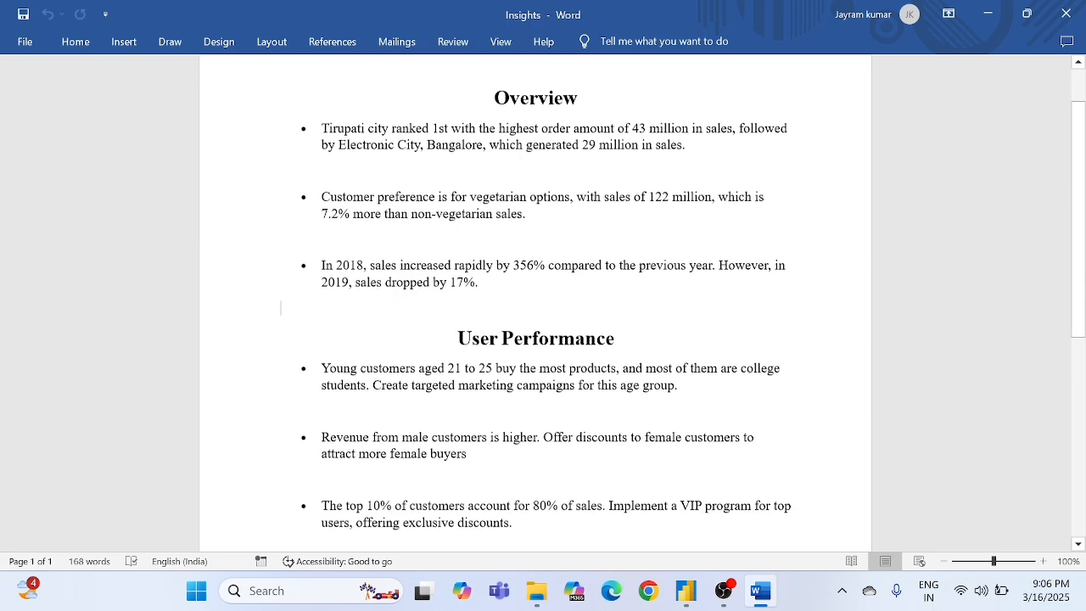
scroll(535, 322, down, 4)
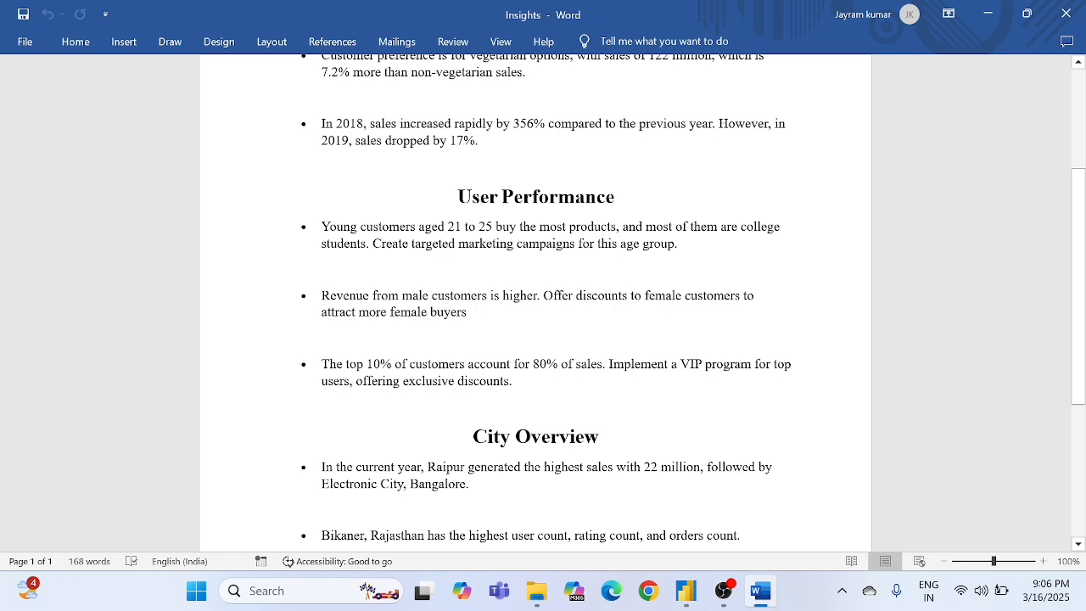
key(alt+Tab)
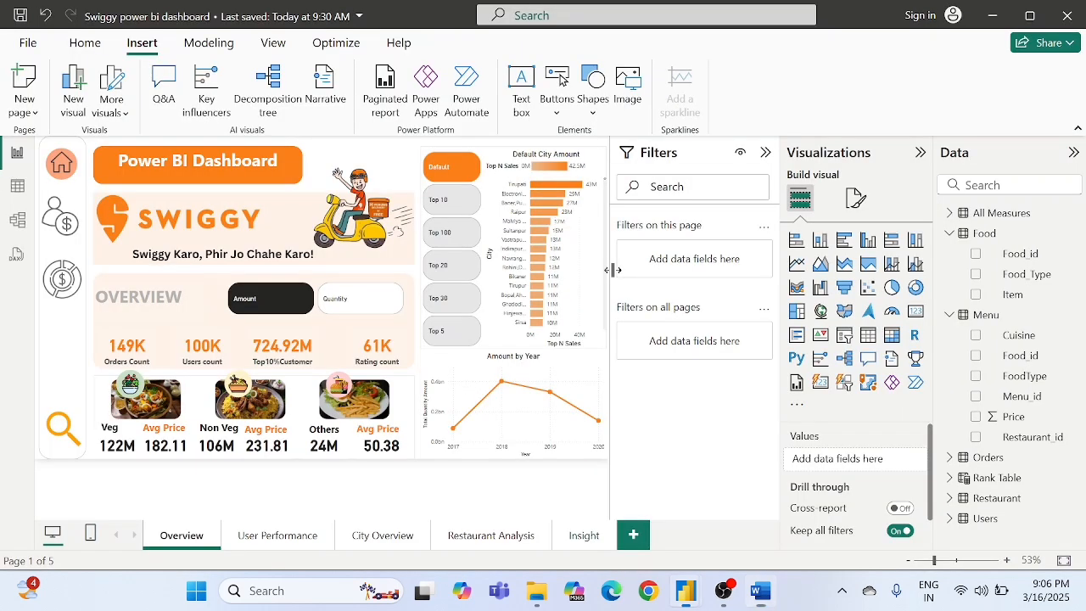
click(268, 535)
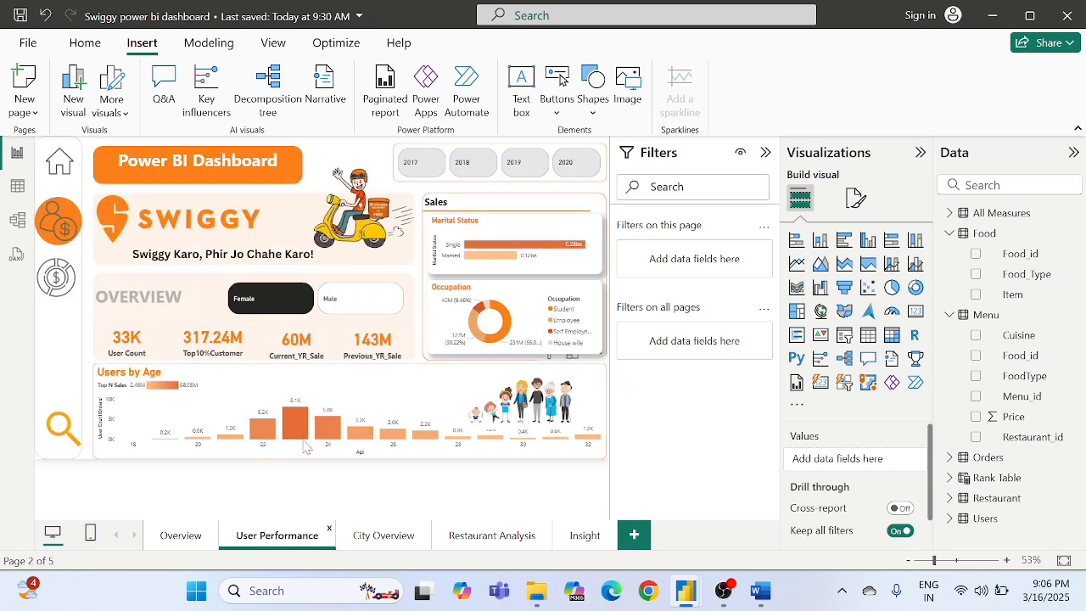
mouse_move(298, 424)
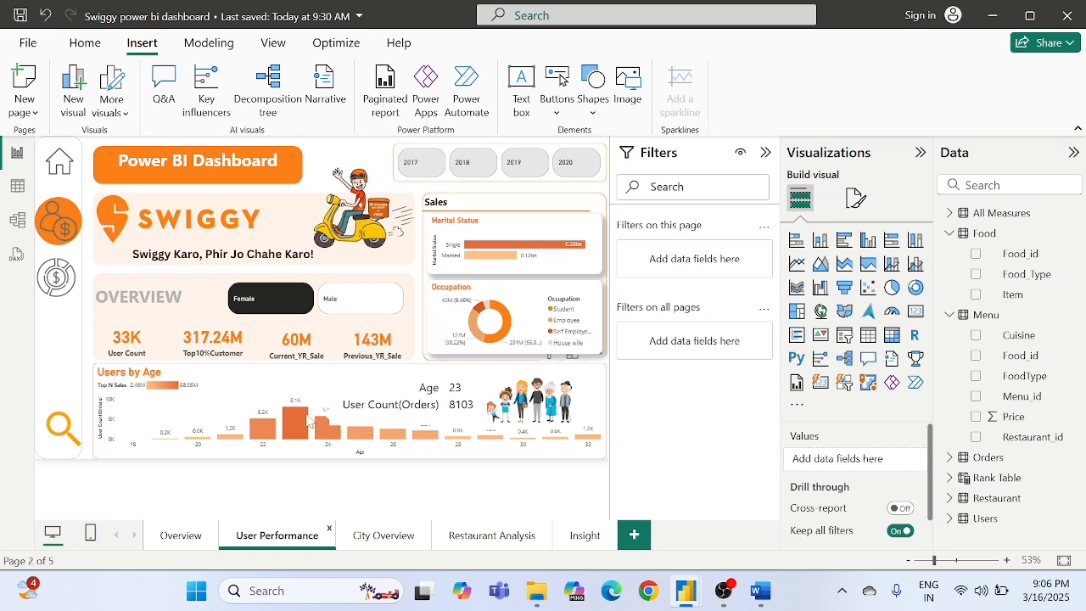
key(alt+Tab)
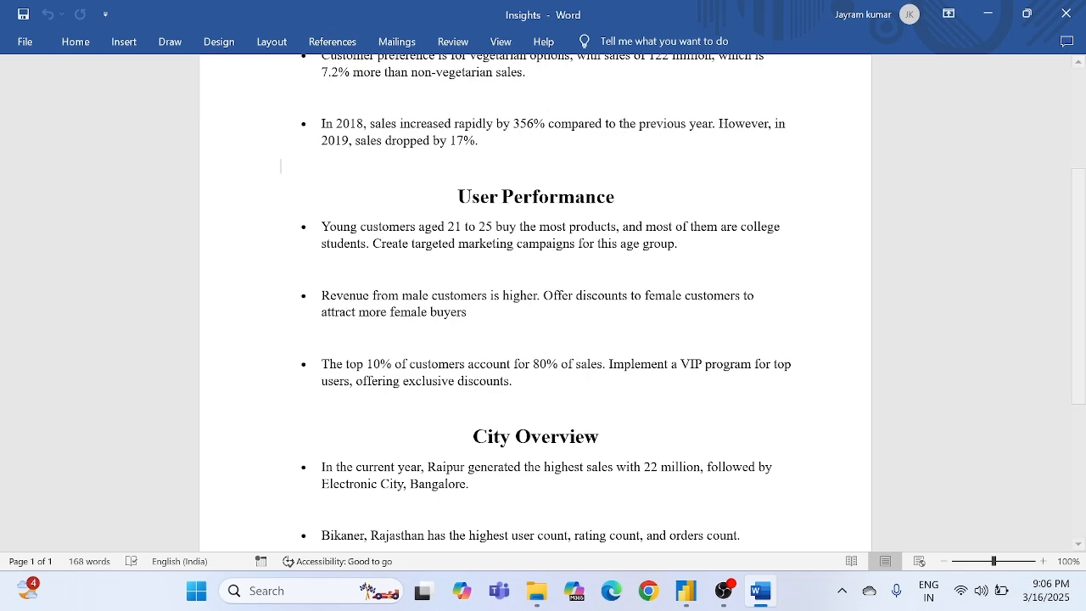
key(alt+Tab)
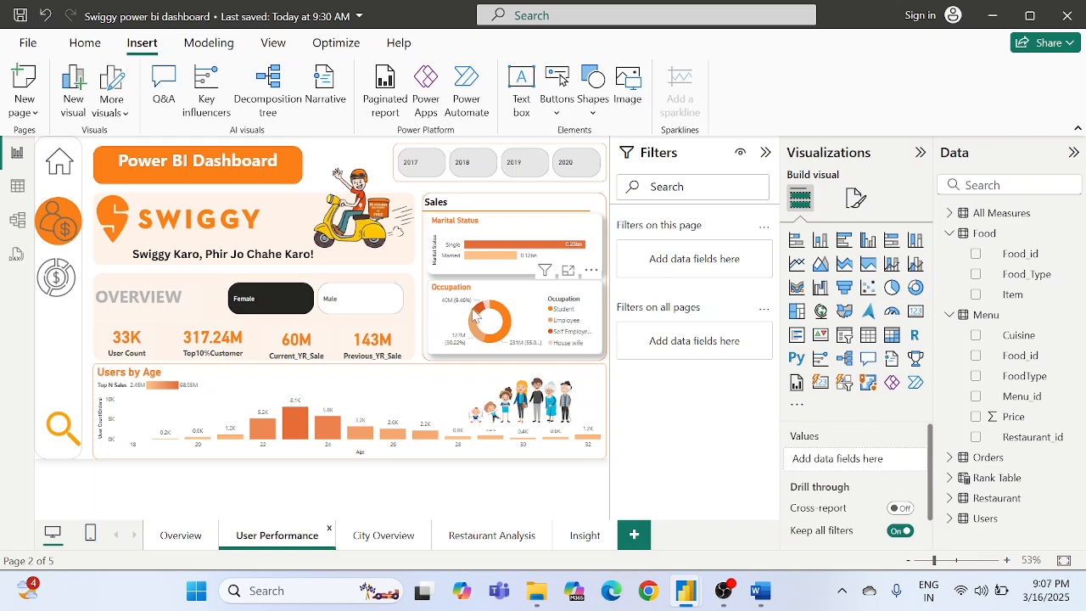
- Switch to Word and read the targeted marketing campaign recommendation in the first User Performance point
key(alt+Tab)
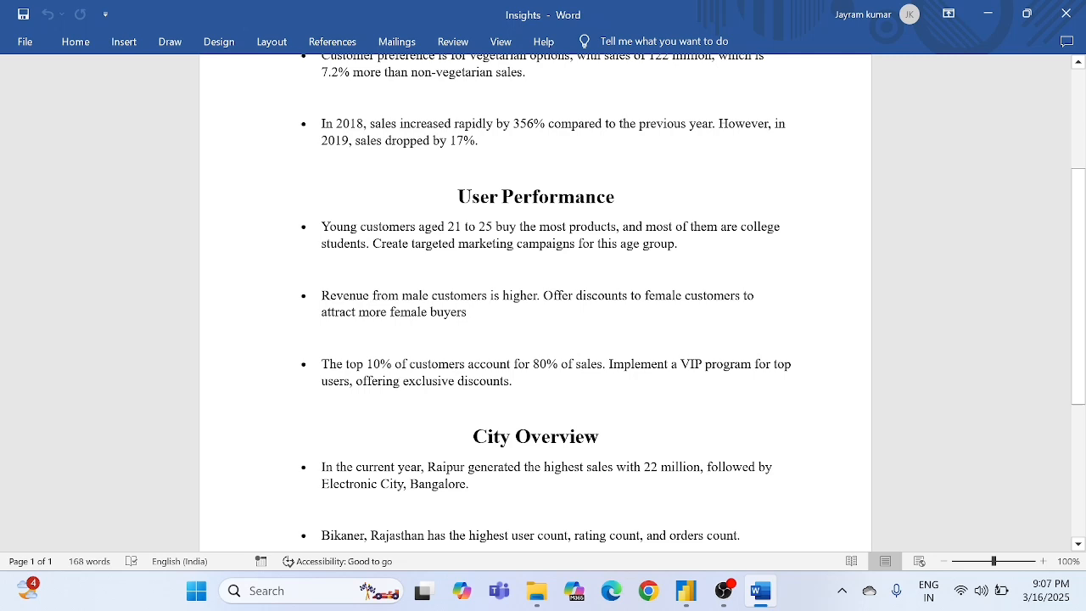
key(ctrl+shift+Right)
key(ctrl+shift+Right)
key(ctrl+shift+Right)
key(ctrl+shift+Right)
key(ctrl+shift+Right)
key(ctrl+shift+Right)
key(ctrl+shift+Right)
key(ctrl+shift+Right)
key(ctrl+shift+Right)
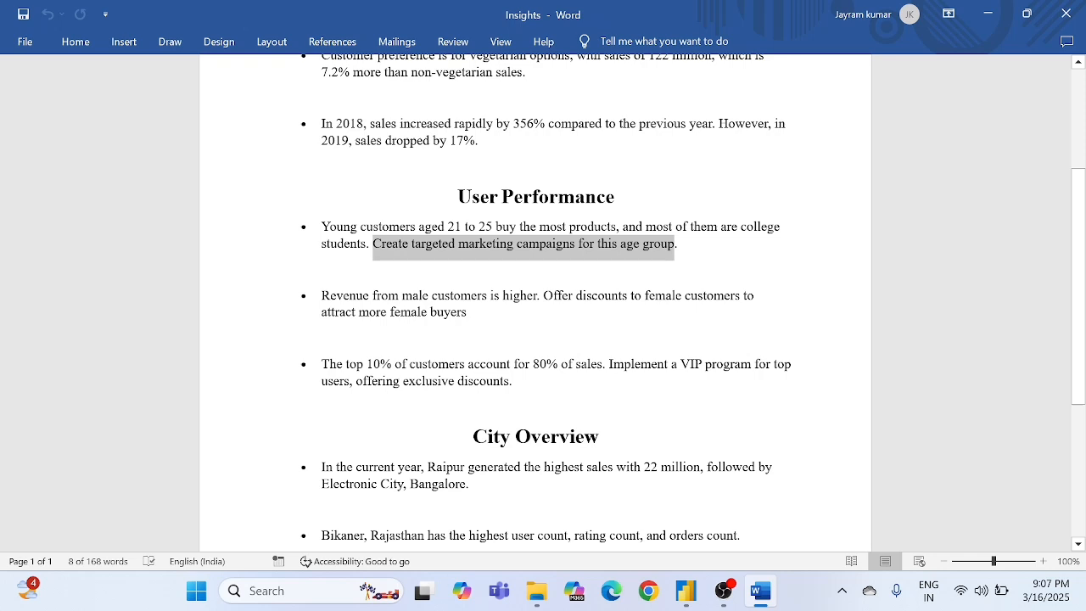
click(281, 269)
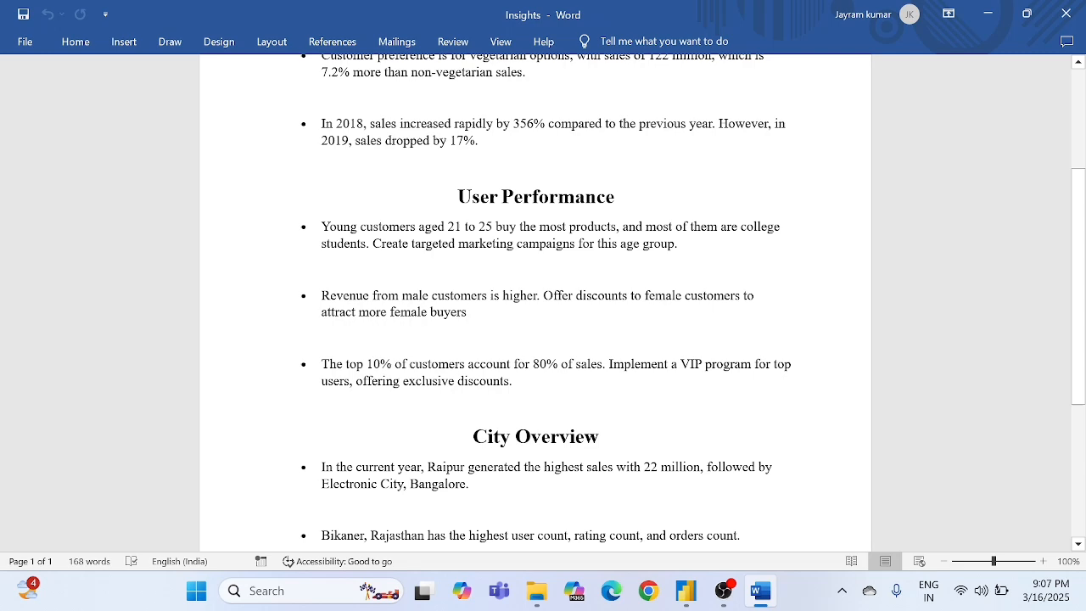
- Read the document's point on male customer revenue and compare Male and Female figures using the gender slicer on Power BI's User Performance page
scroll(543, 303, down, 1)
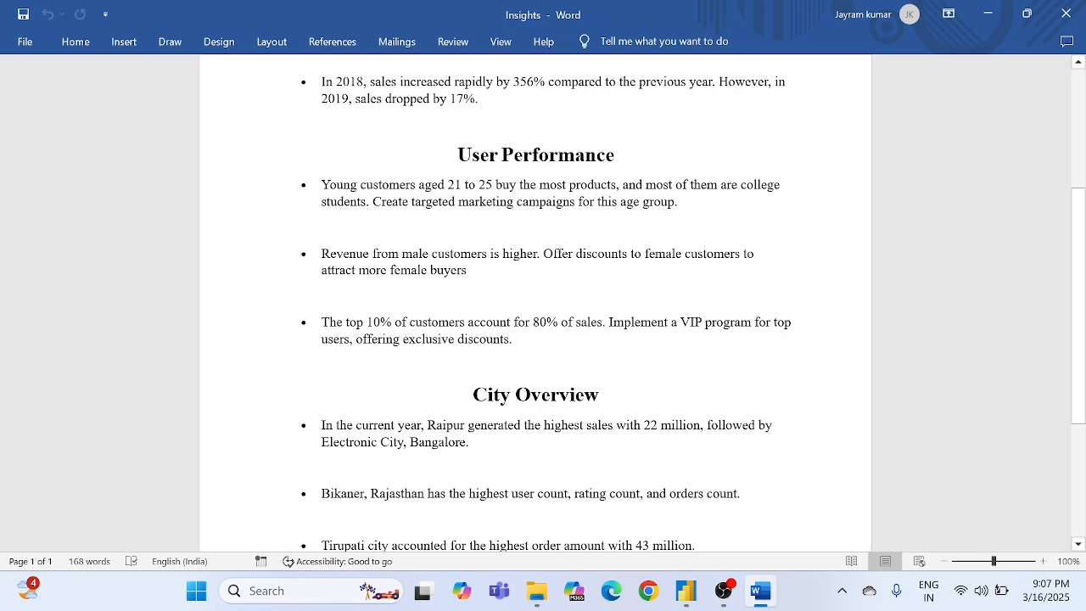
key(alt+Tab)
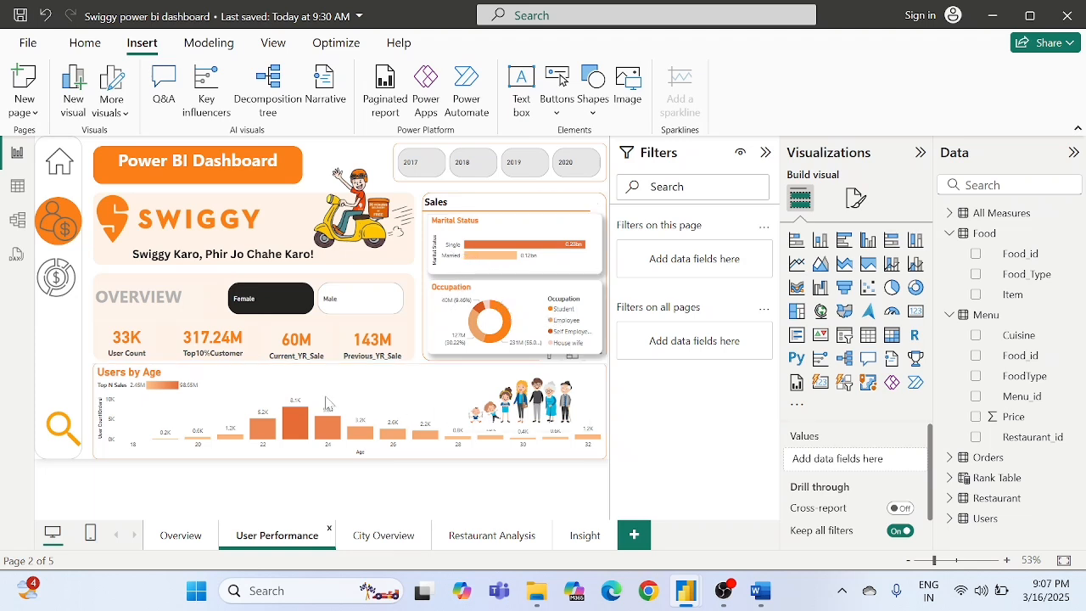
click(350, 313)
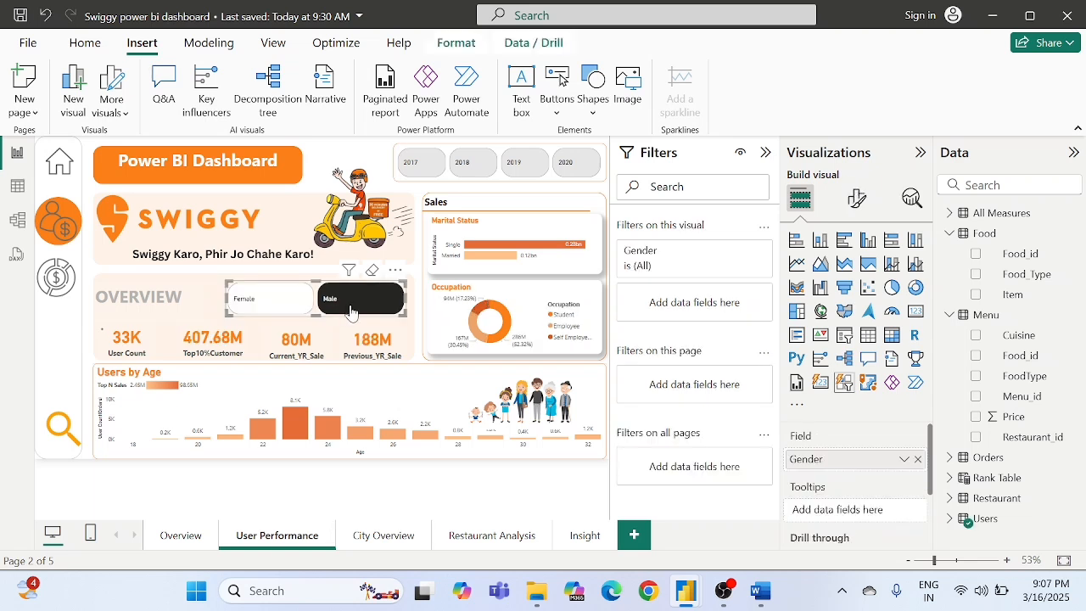
click(270, 312)
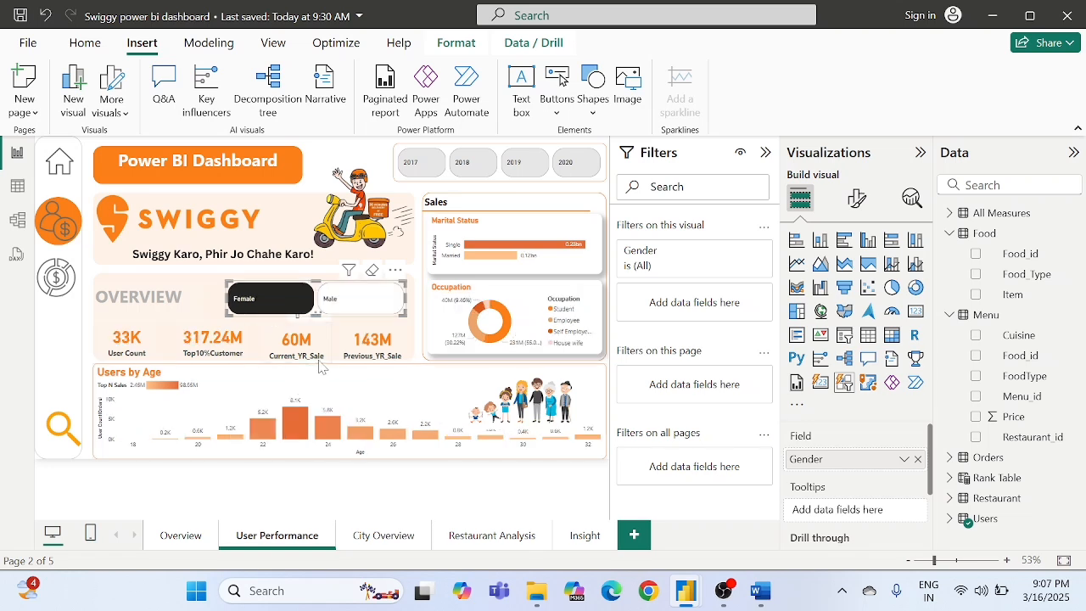
click(365, 301)
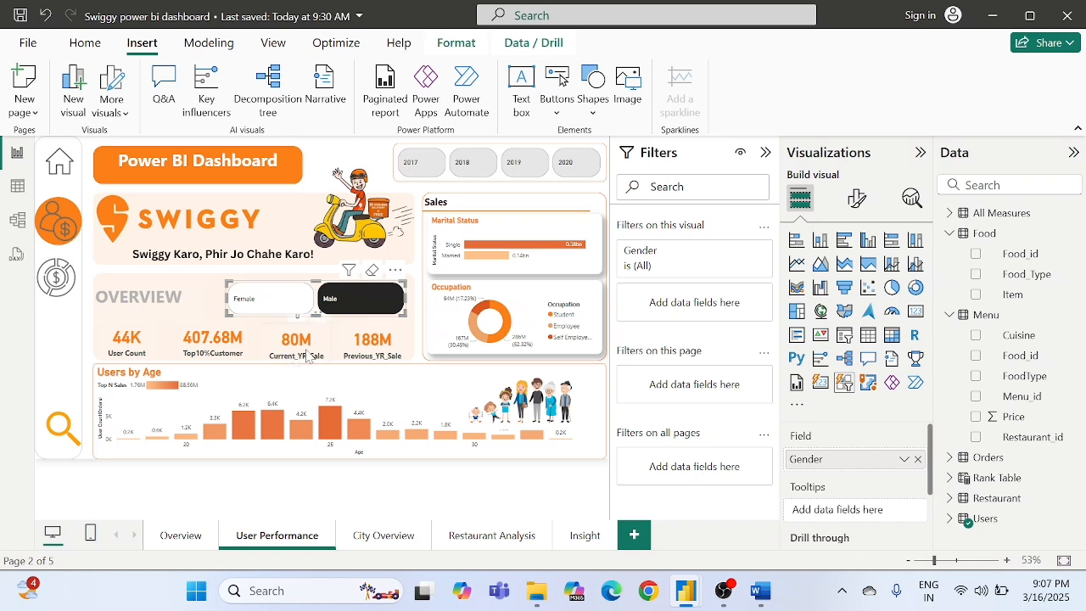
click(248, 300)
- Switch to Word and reread the second User Performance point on male customers' revenue and discounts for female customers
key(alt+Tab)
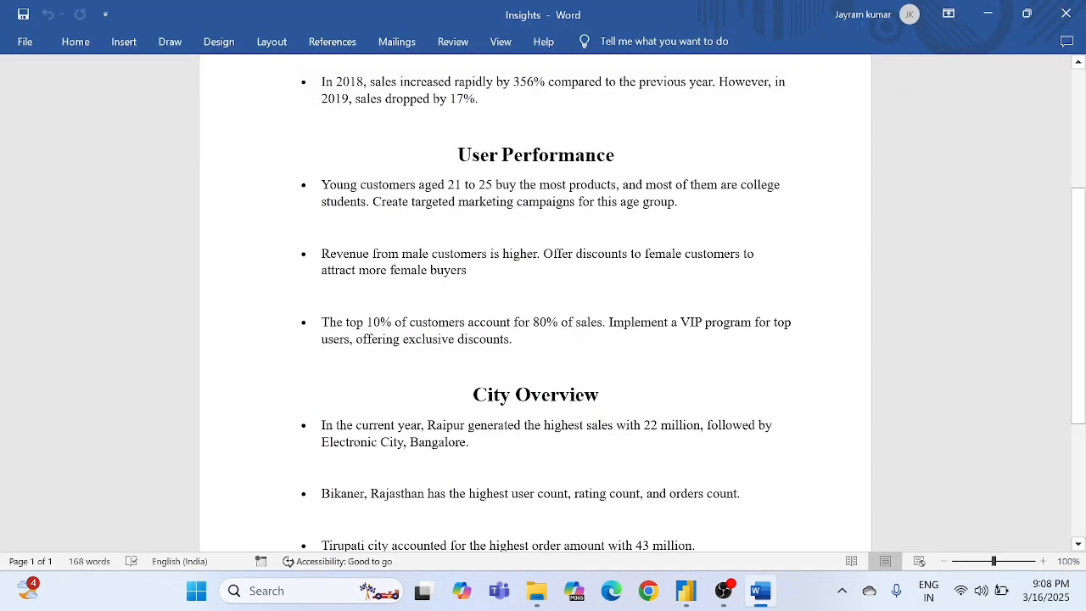
scroll(534, 303, down, 1)
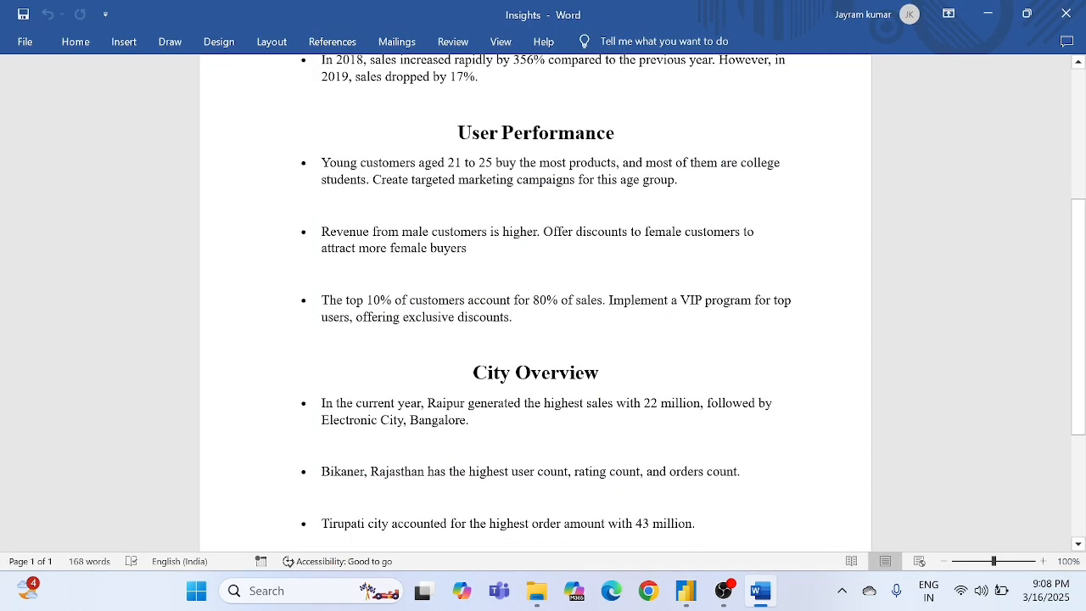
double_click(556, 232)
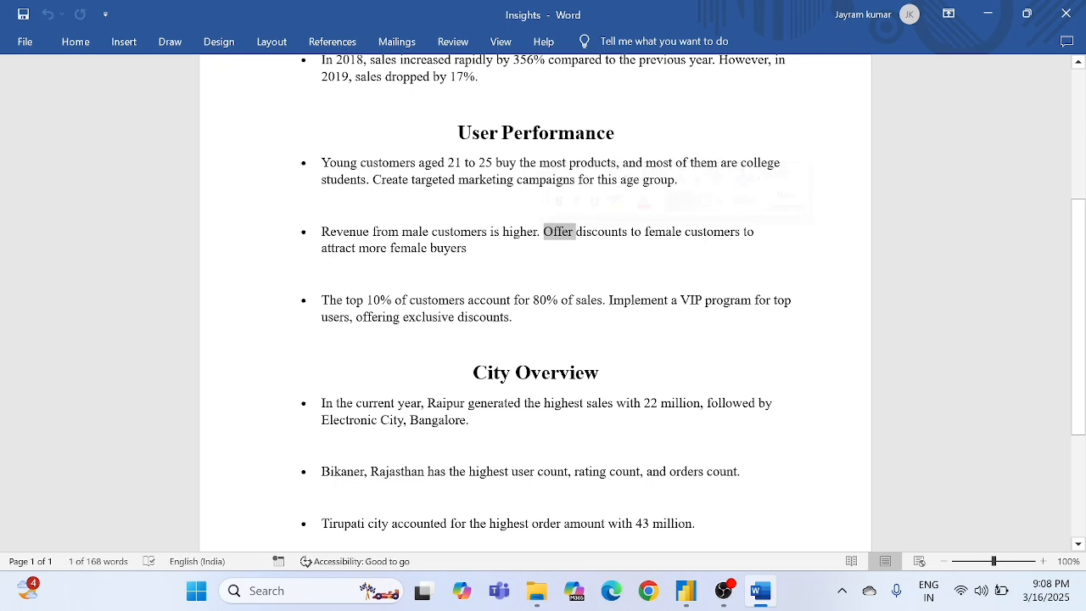
double_click(416, 233)
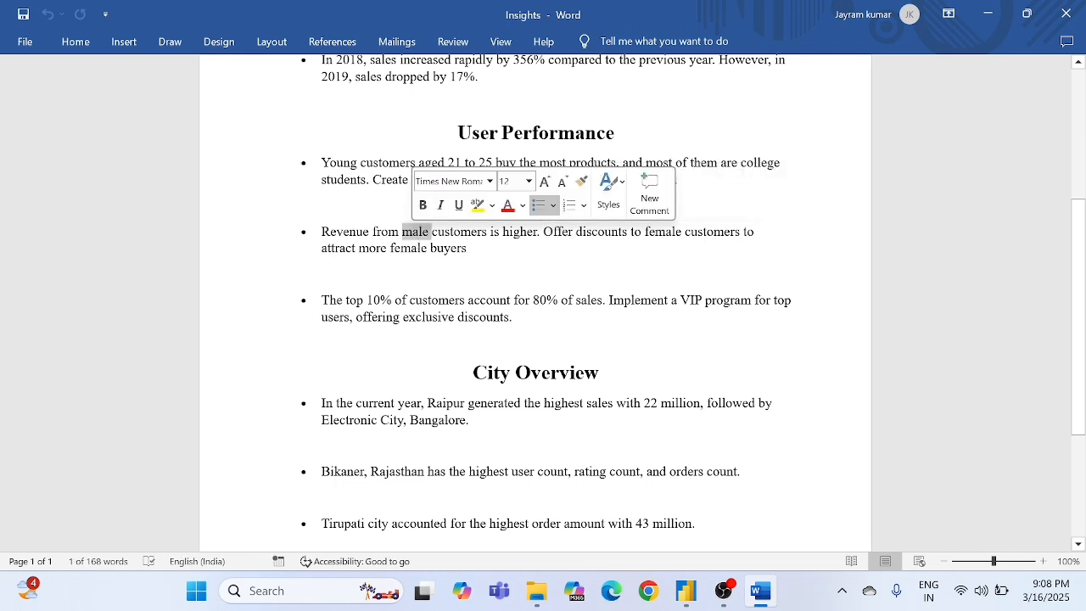
- Read the recommendation to attract more female buyers in the document's second User Performance point
double_click(399, 250)
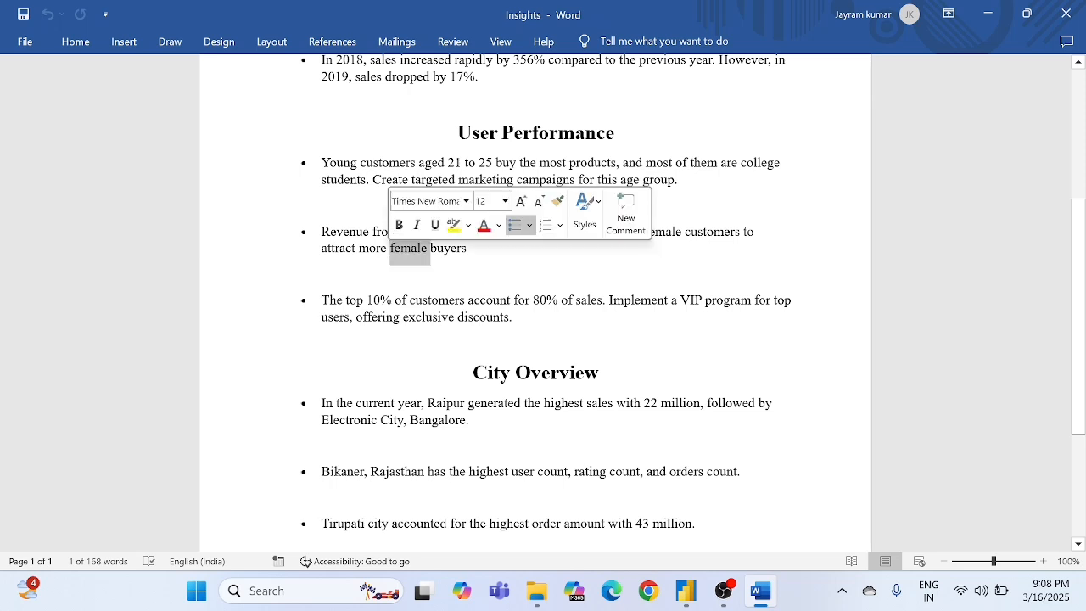
click(346, 248)
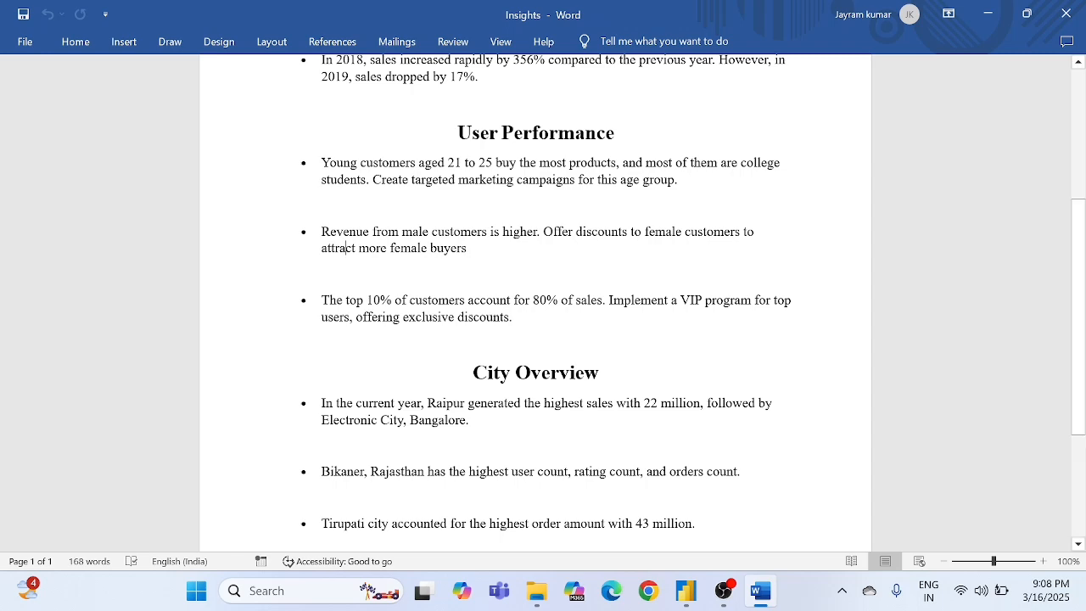
double_click(397, 253)
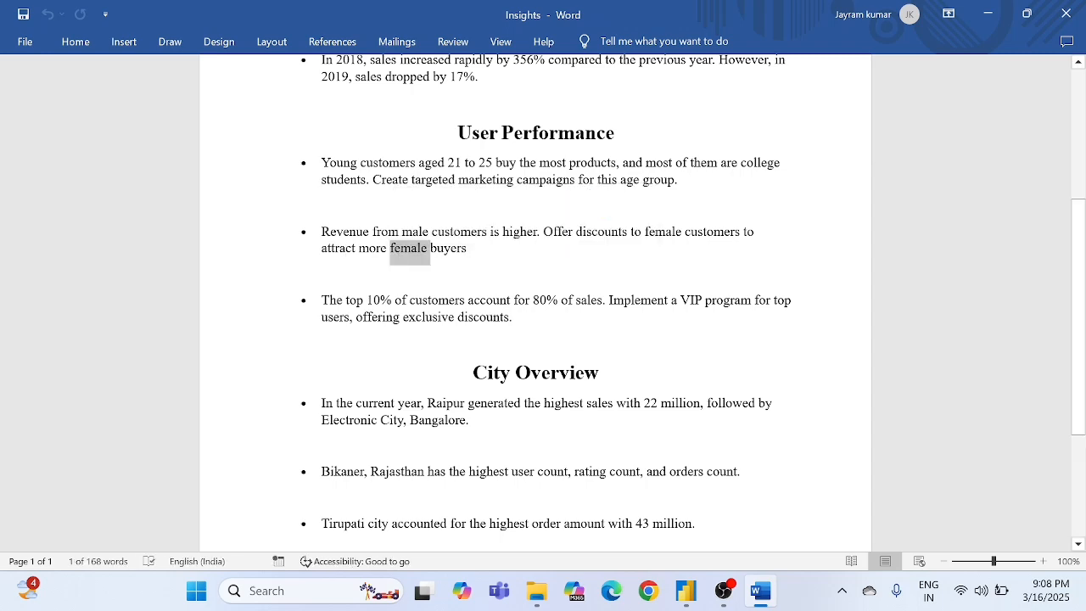
click(281, 275)
- Check the document's top 10% of customers point against the Top10%Customer card on Power BI's User Performance page, and return to Word
scroll(535, 297, down, 1)
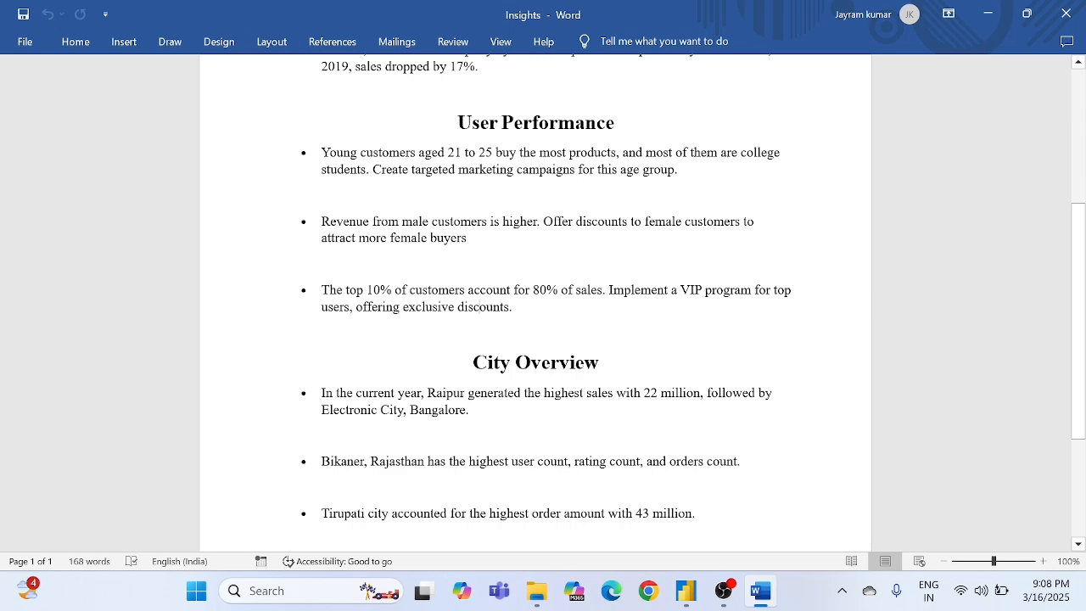
key(alt+Tab)
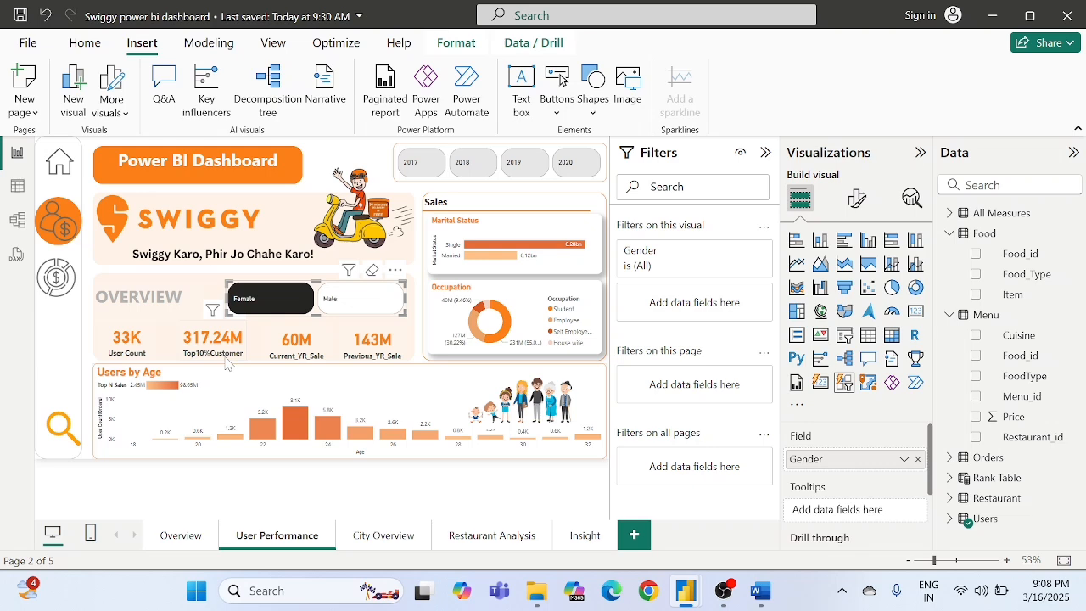
key(alt+Tab)
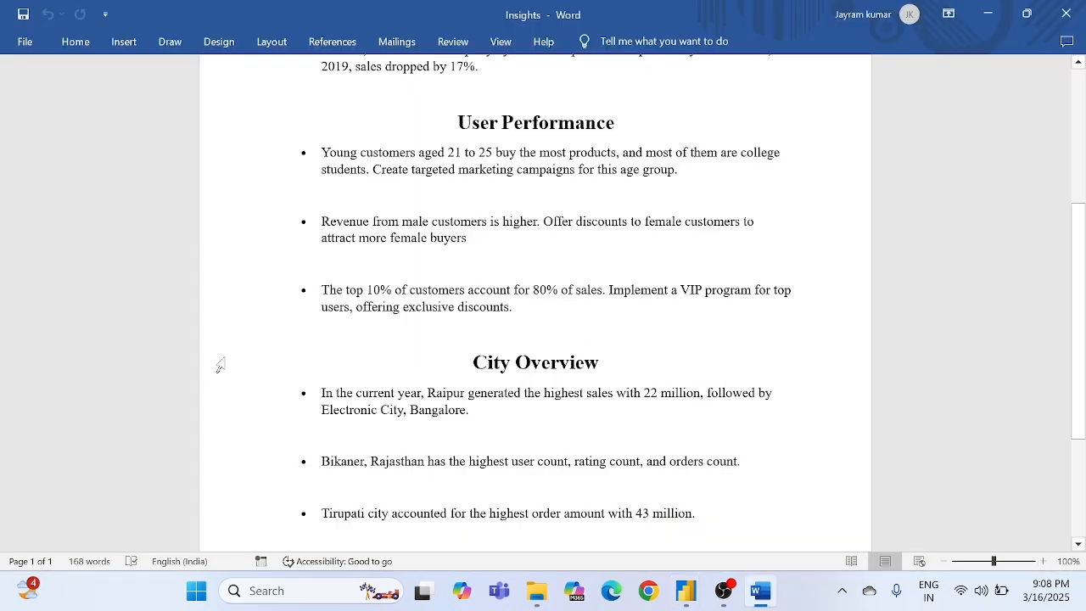
- Read the first City Overview point on current-year sales in Raipur and Electronic City, Bangalore
scroll(218, 365, down, 2)
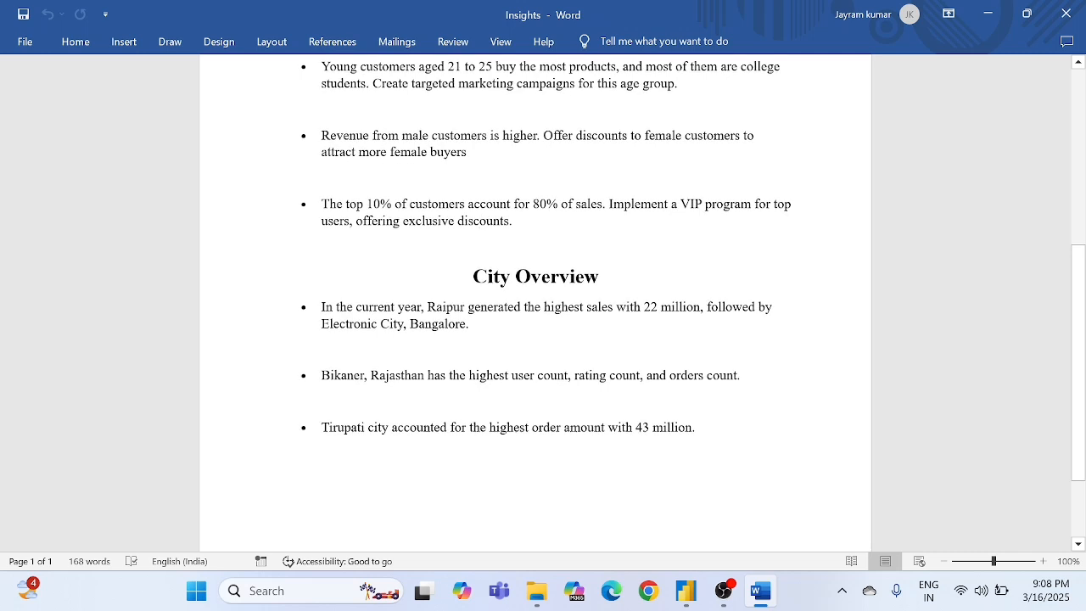
triple_click(450, 337)
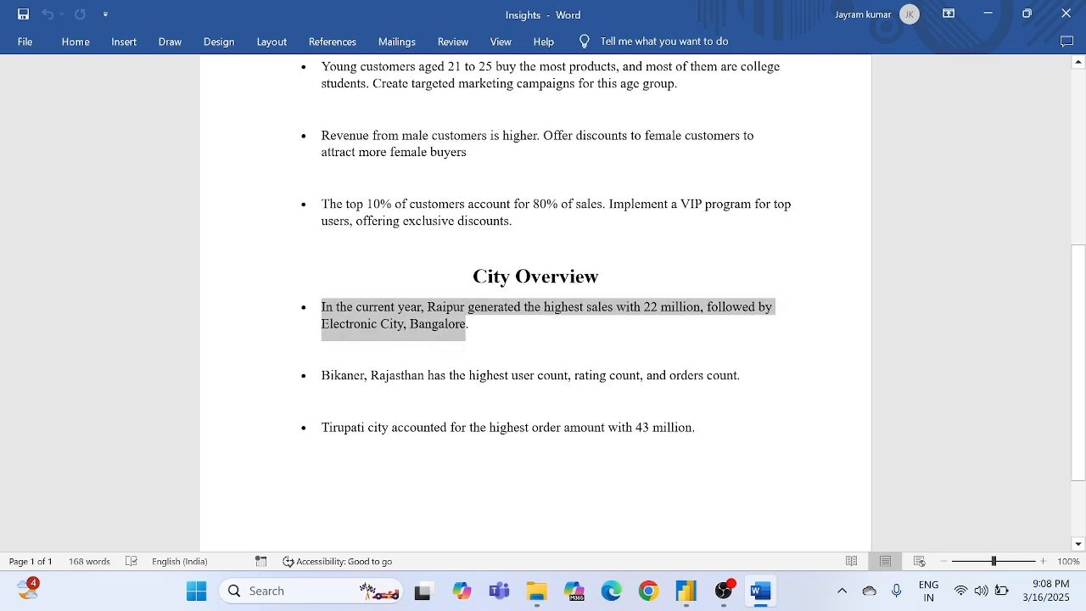
click(449, 340)
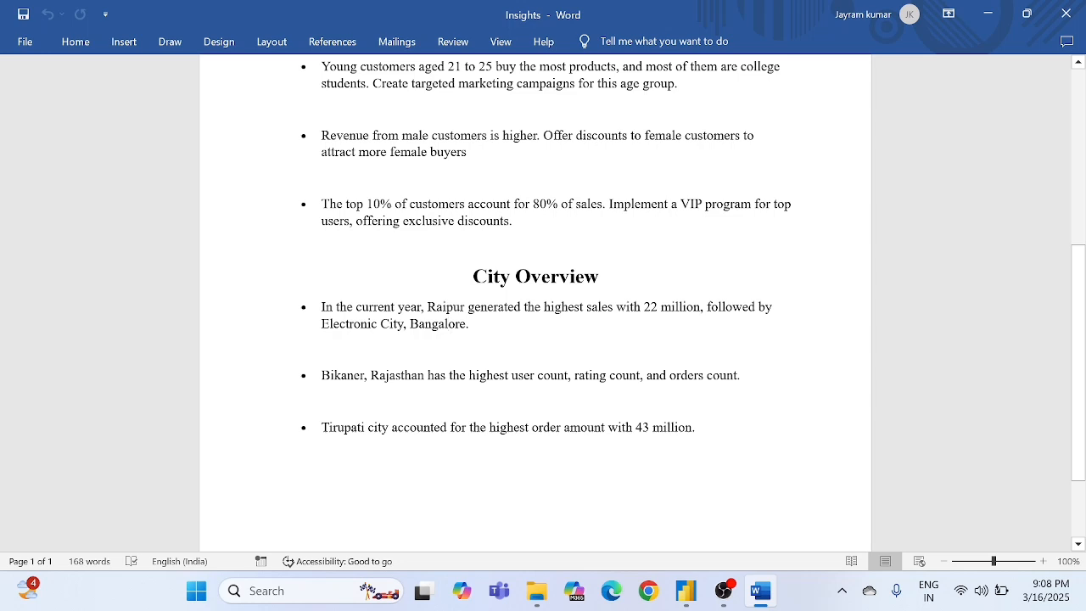
double_click(630, 307)
click(694, 307)
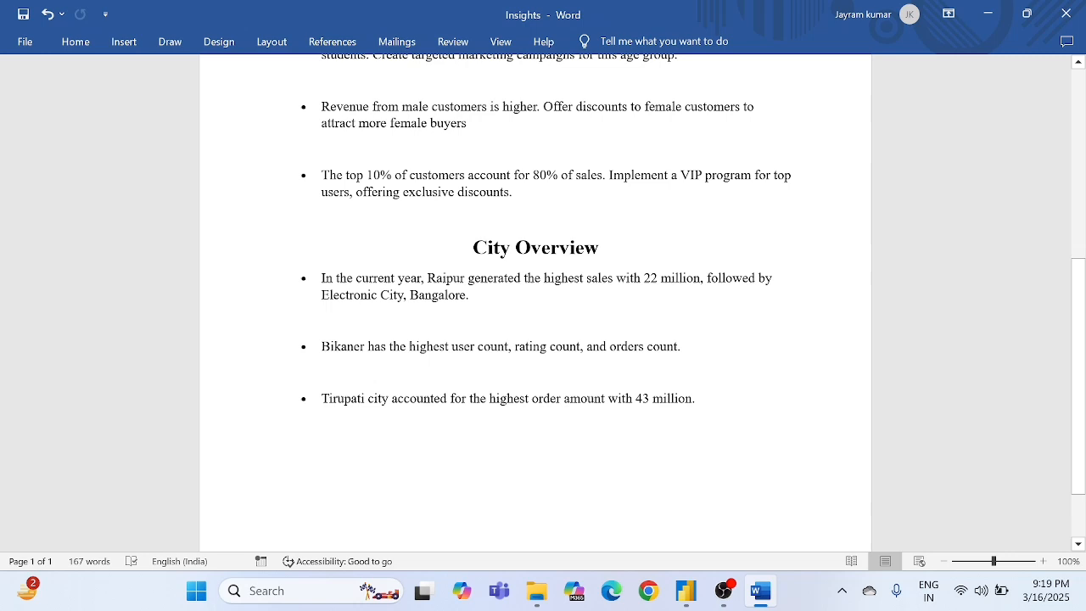
- Compare the document's Bikaner point with the Users Count and Rating Count charts on Power BI's City Overview page, and return to Word
drag(322, 347, 556, 346)
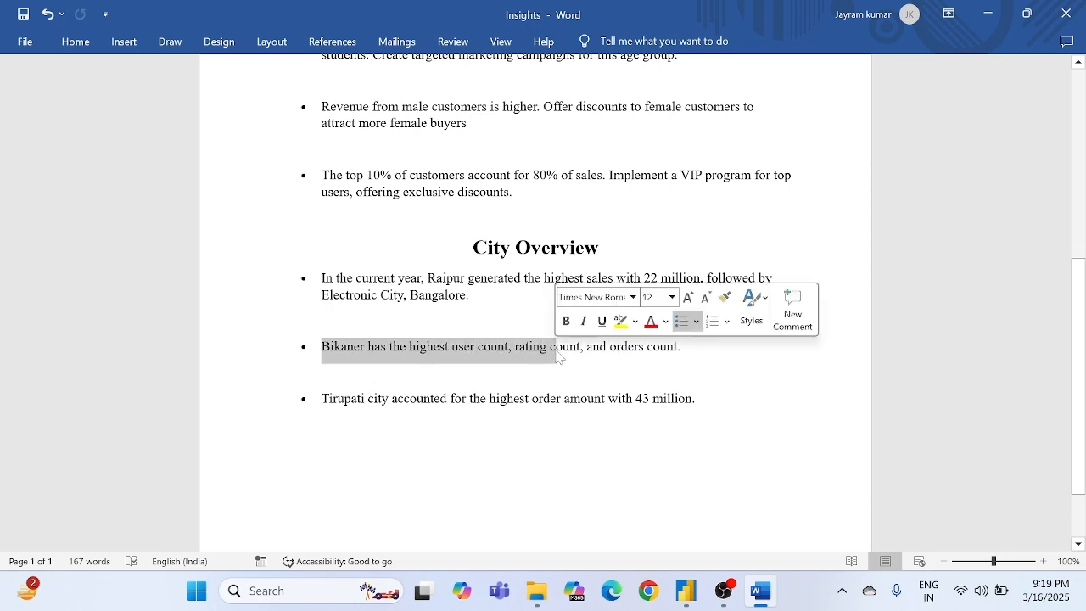
click(492, 360)
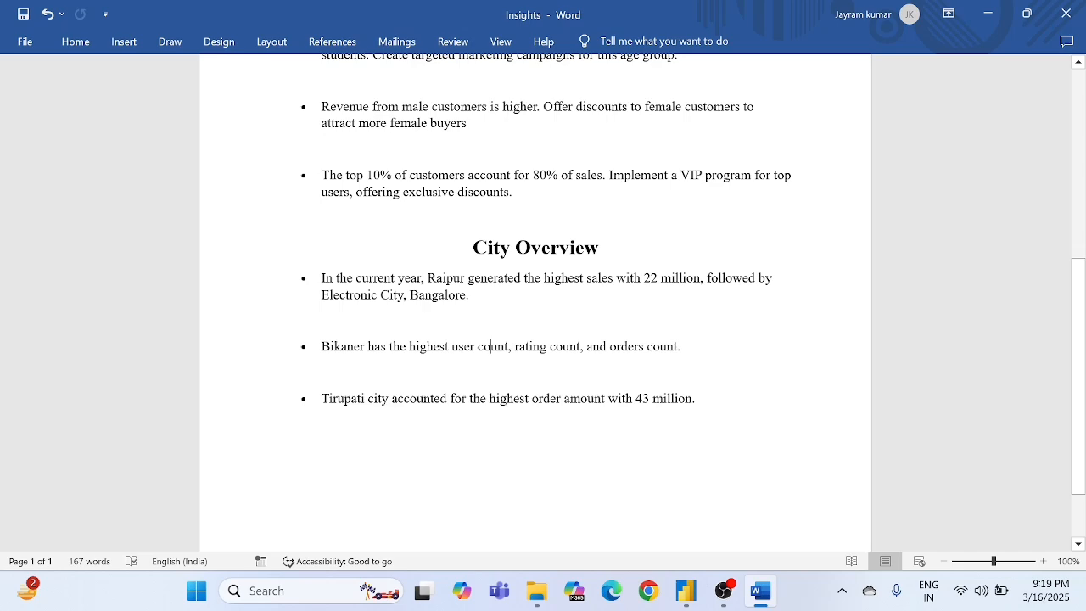
key(alt+Tab)
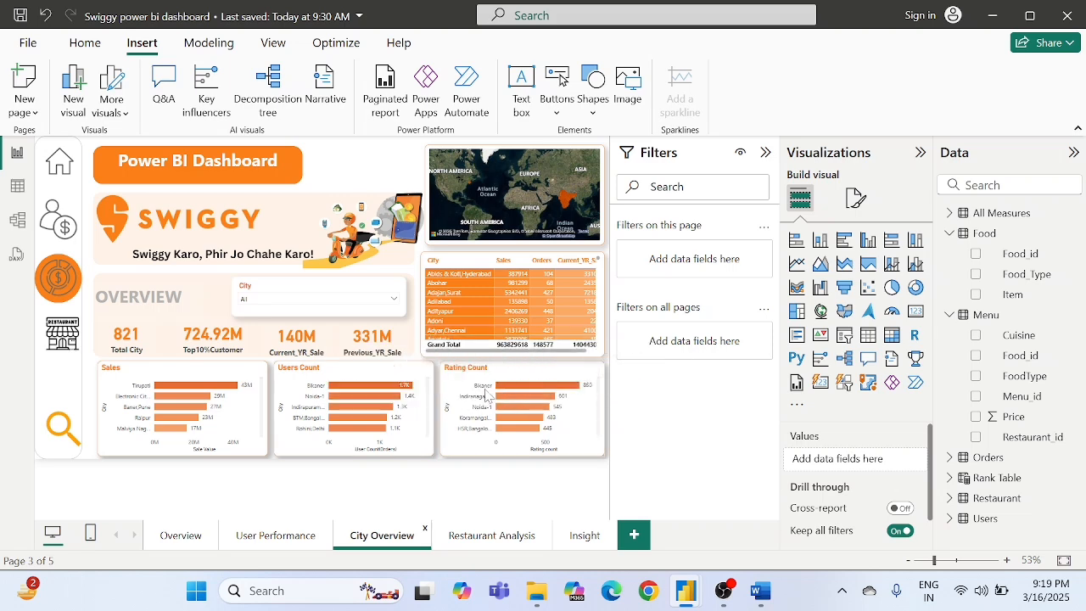
key(alt+Tab)
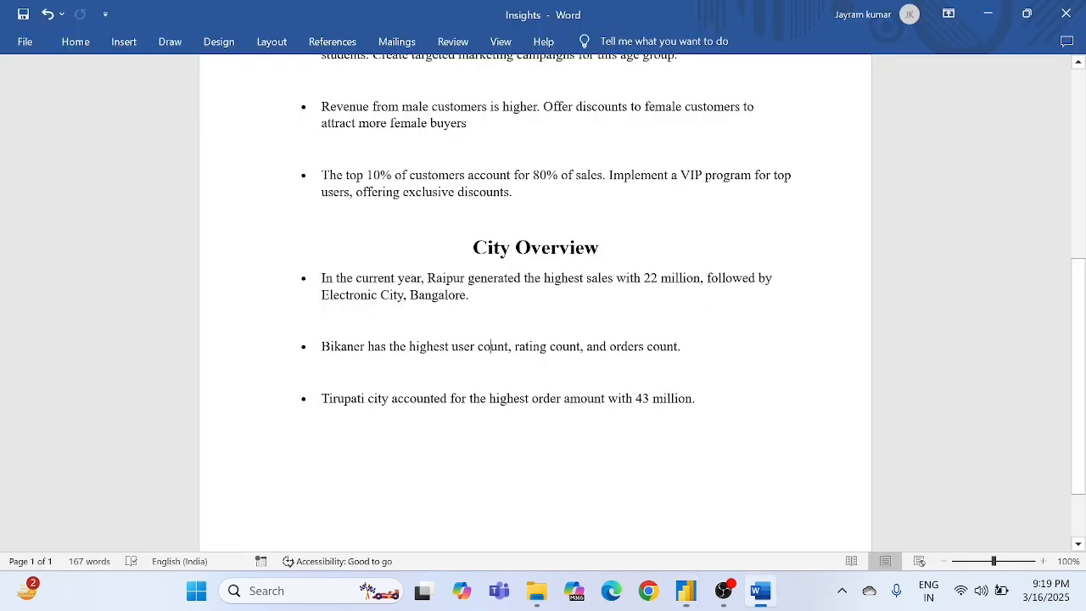
- Check the document's Tirupati order amount point against the Sales chart on Power BI's City Overview page
drag(322, 399, 693, 399)
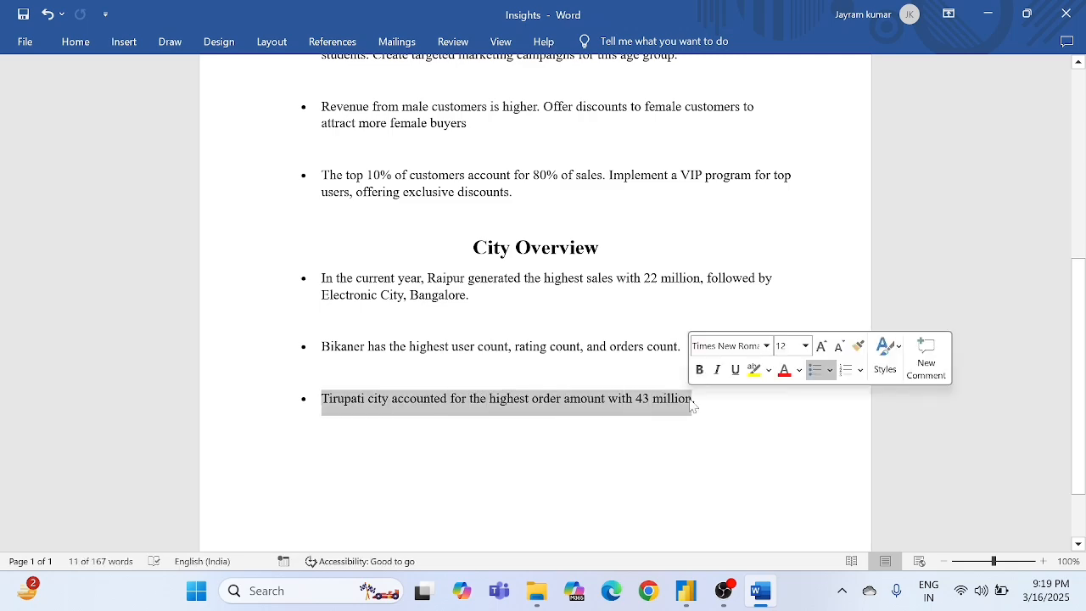
key(alt+Tab)
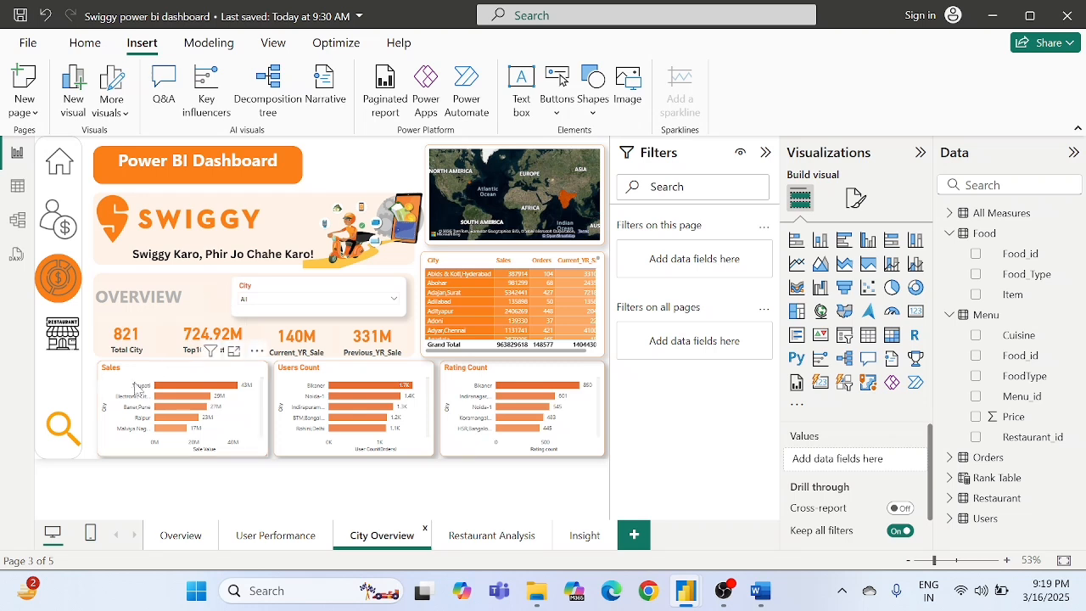
mouse_move(235, 391)
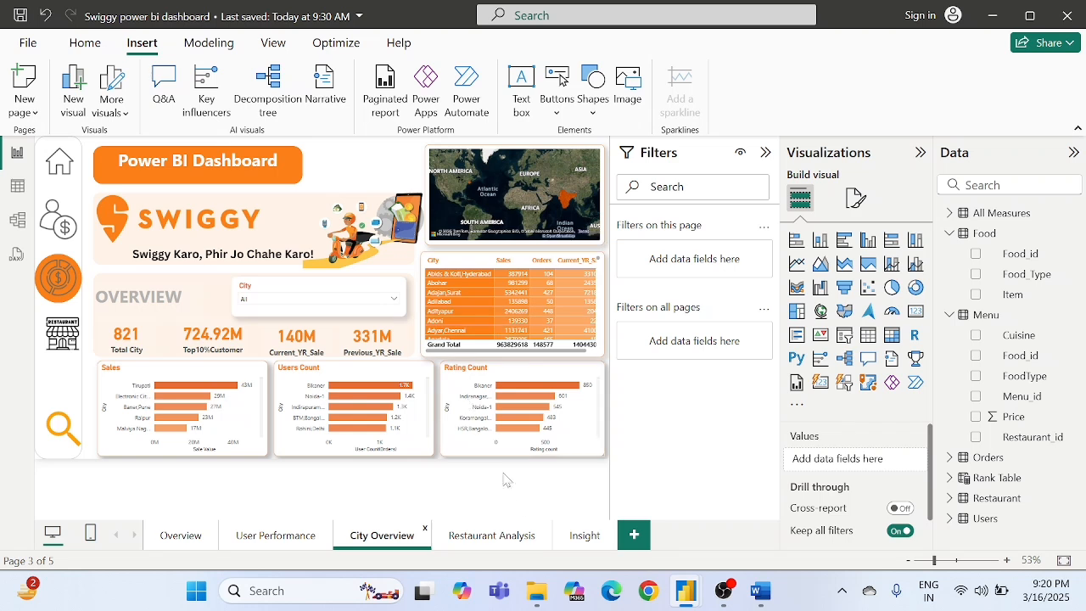
- View the Restaurant Analysis page, open the Insight page and collapse its filters area to widen the canvas
click(495, 540)
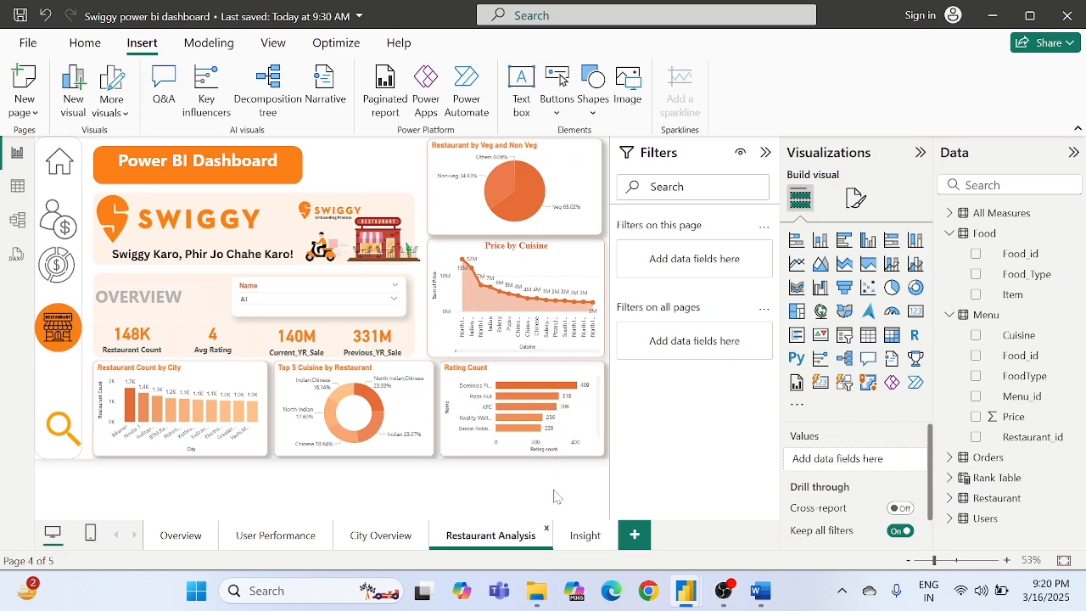
click(584, 536)
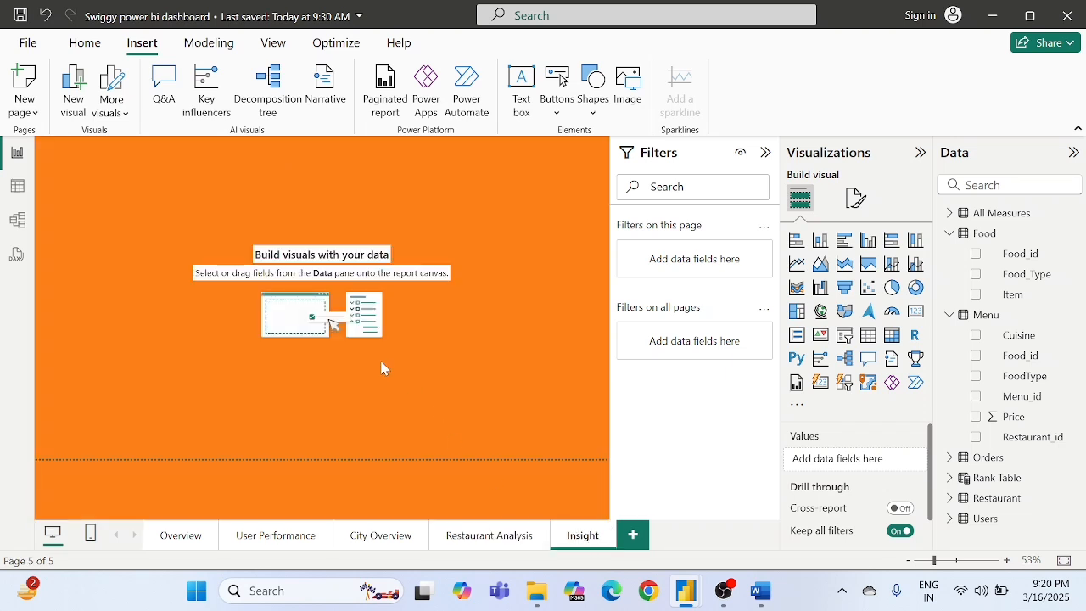
click(766, 152)
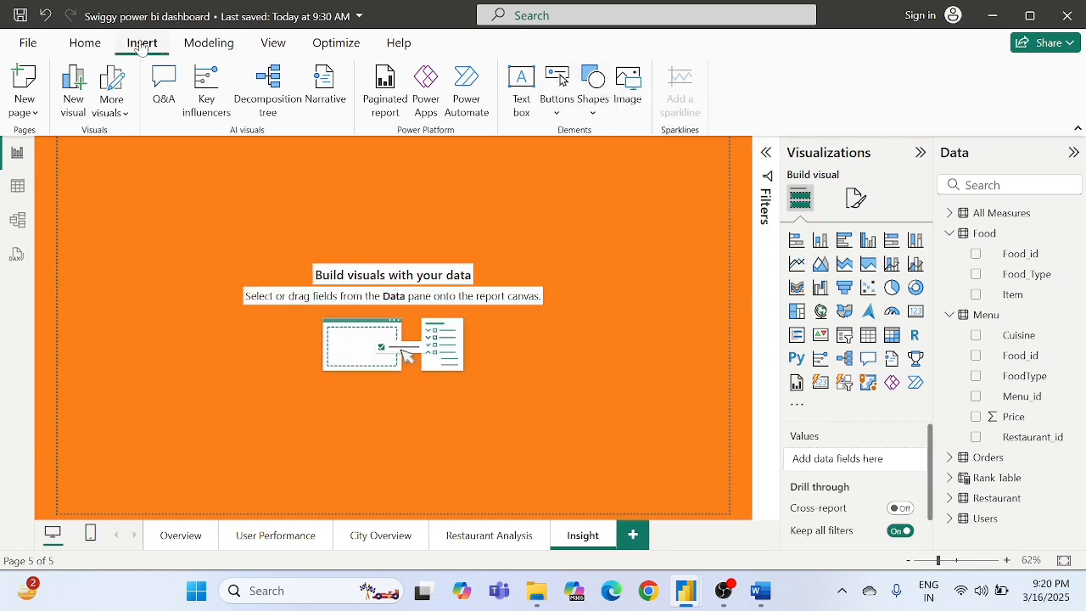
- Insert a rounded rectangle and stretch it into a wide, shallow banner centred along the top of the Insight page
click(594, 90)
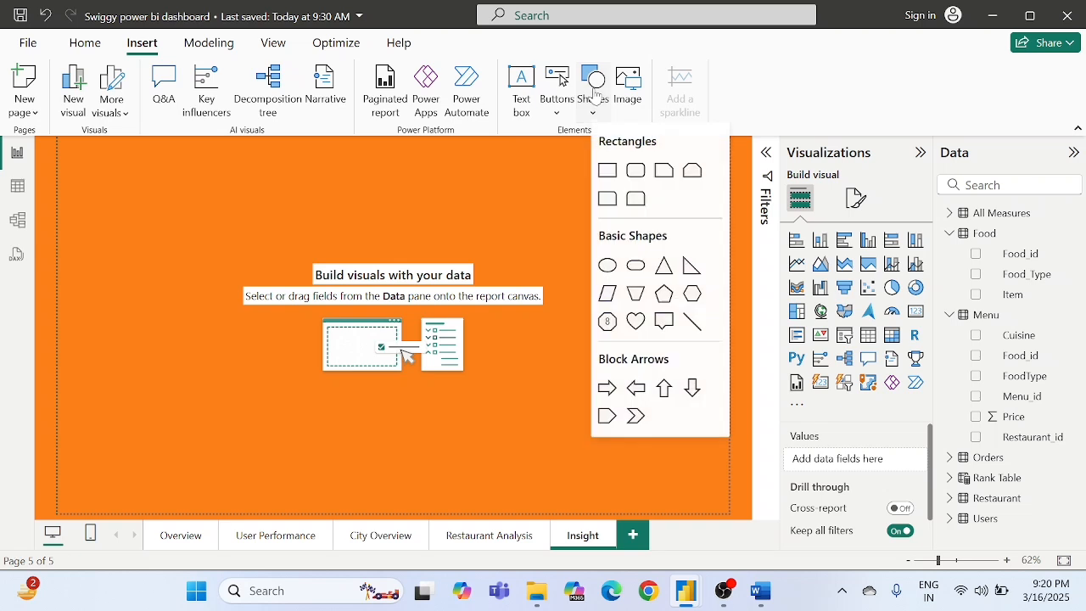
click(636, 175)
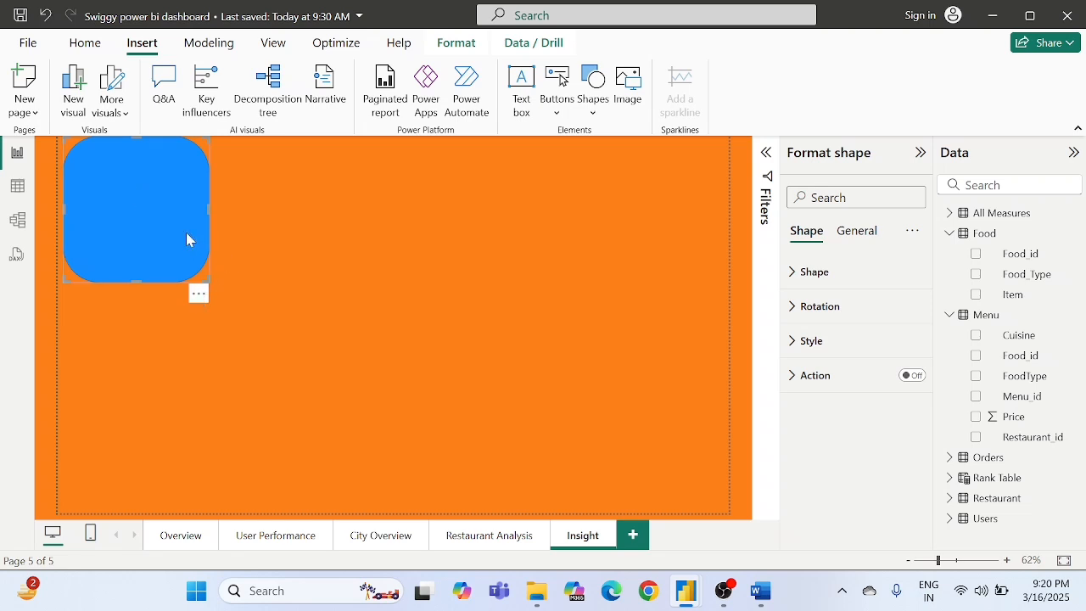
drag(206, 280, 695, 213)
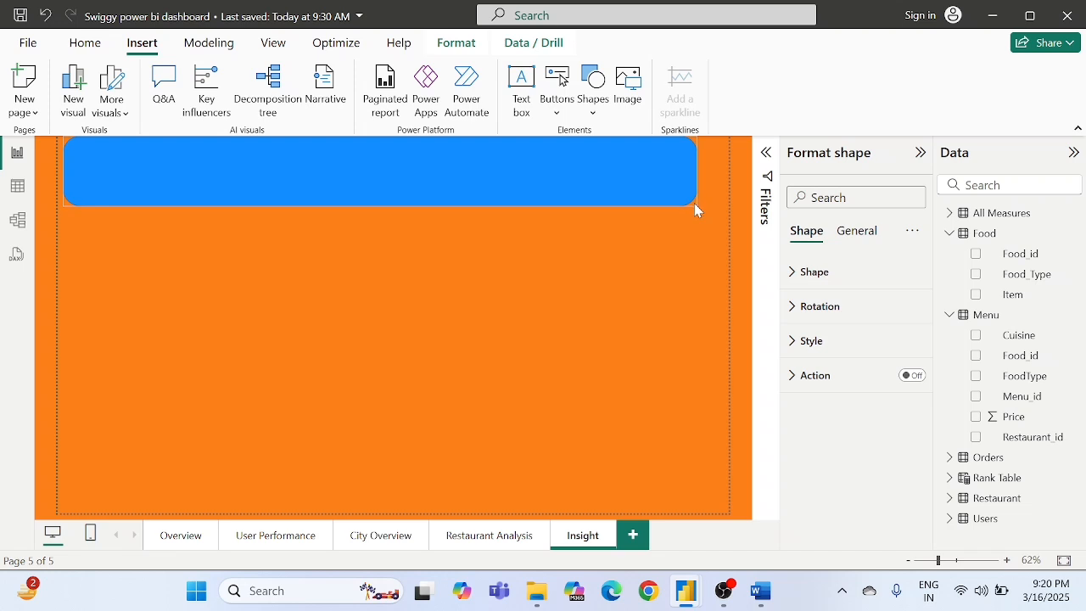
mouse_move(567, 184)
mouse_down()
mouse_move(597, 192)
mouse_move(582, 184)
mouse_up()
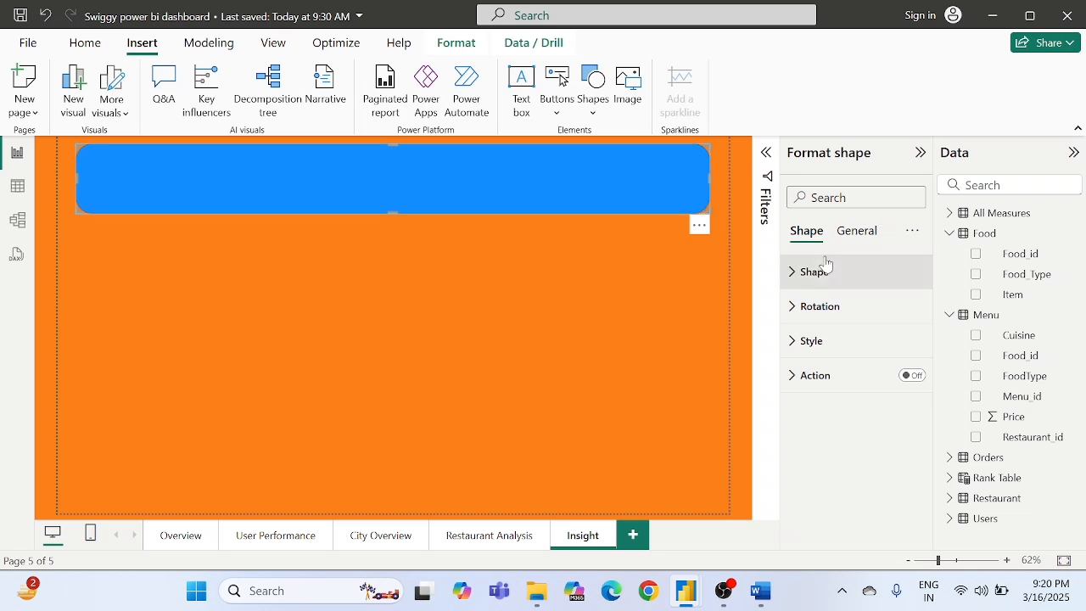
- Turn off the banner shape's border and set its fill color to white
click(811, 341)
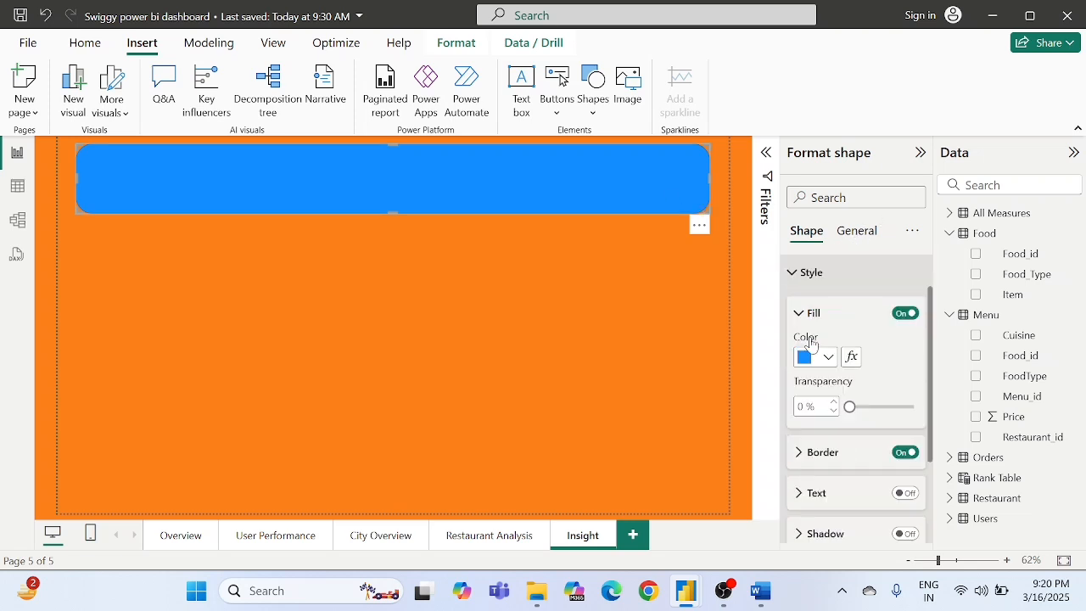
scroll(857, 382, down, 1)
click(905, 409)
click(904, 411)
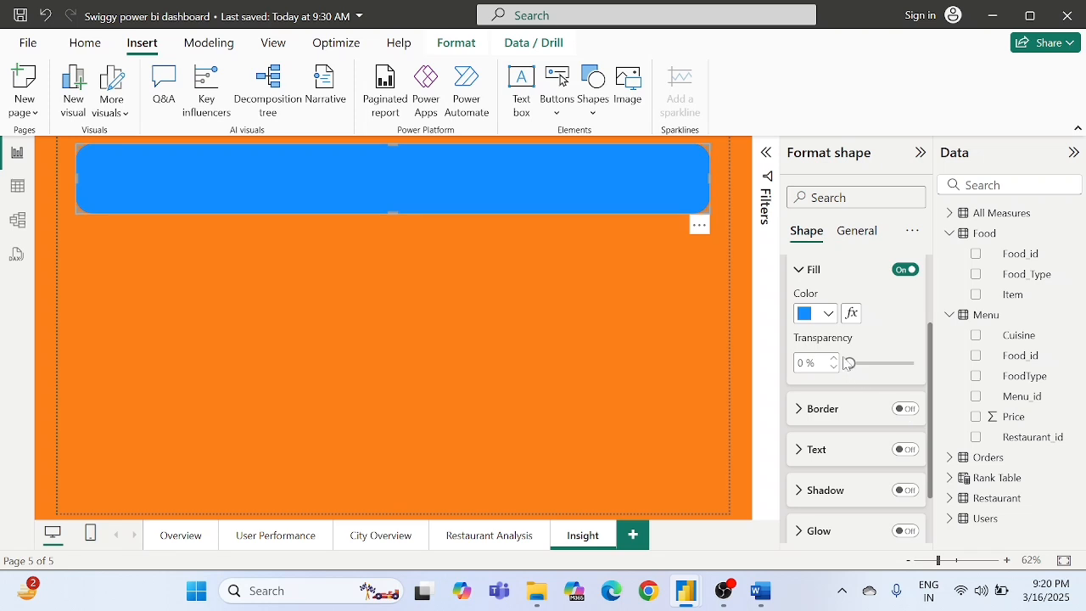
click(817, 314)
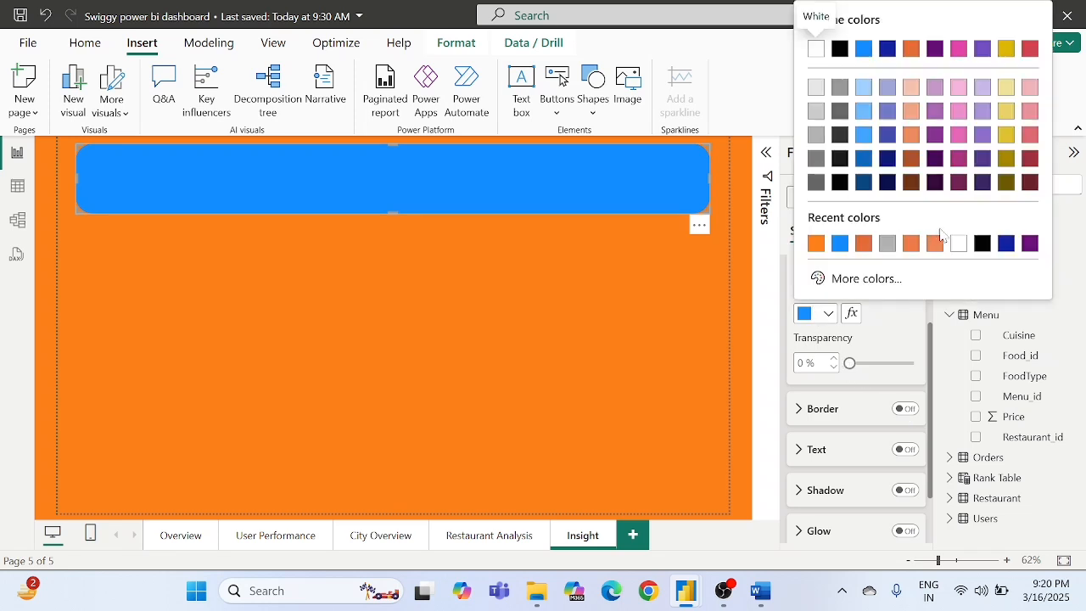
click(958, 244)
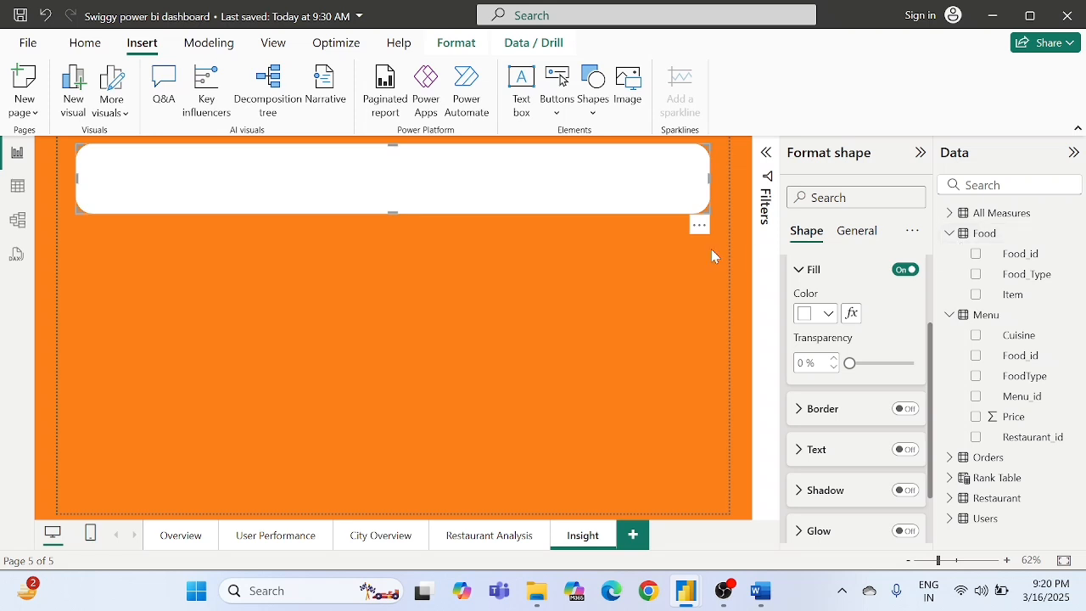
click(499, 249)
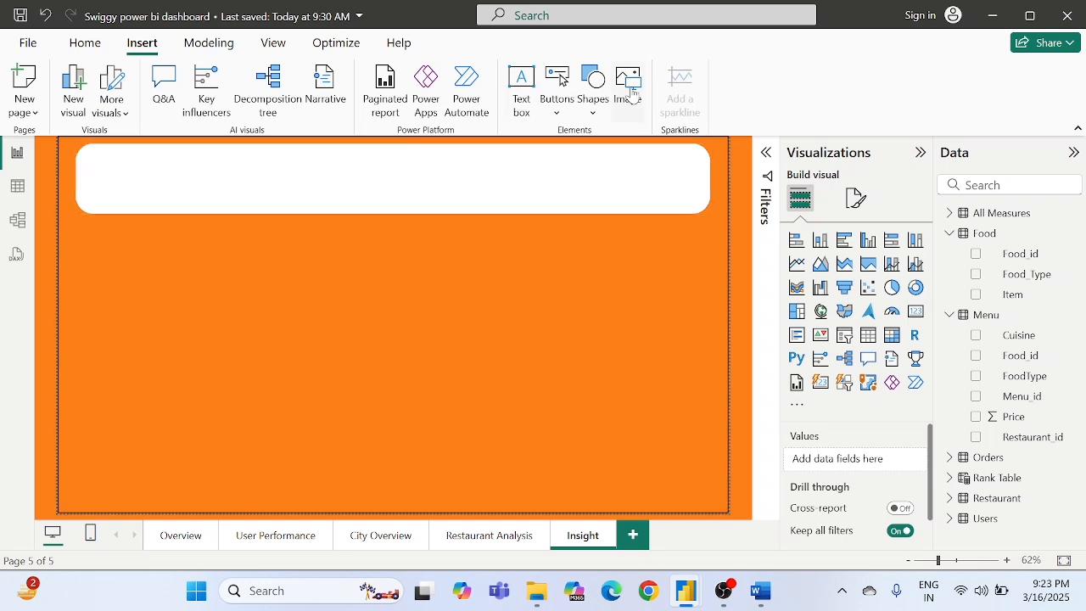
- Insert the "Swiggy logo" image, shrink it and place it at the left end of the white banner
click(631, 91)
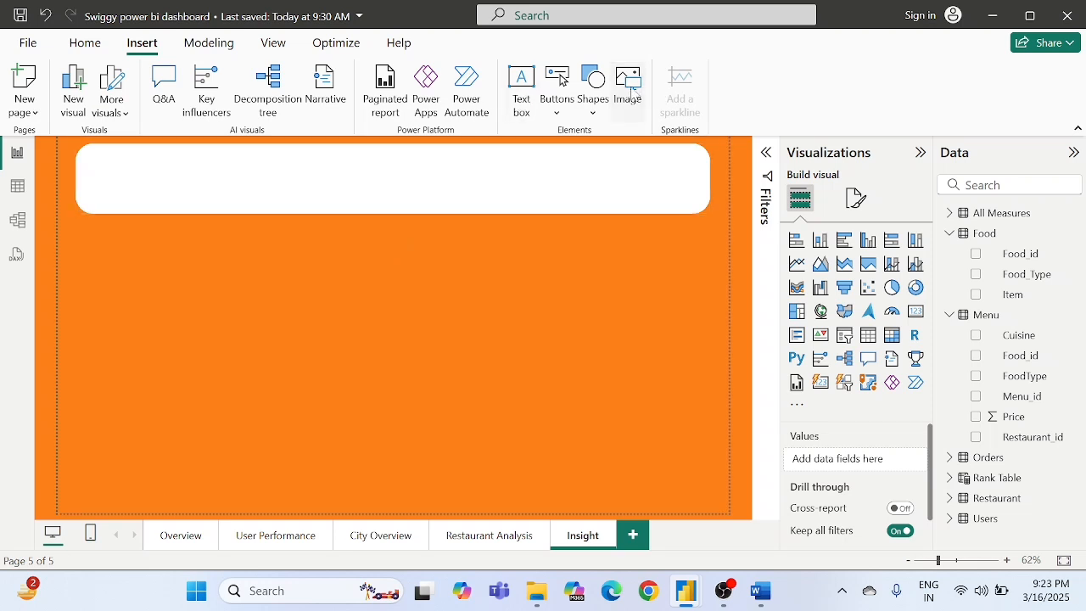
scroll(263, 230, down, 5)
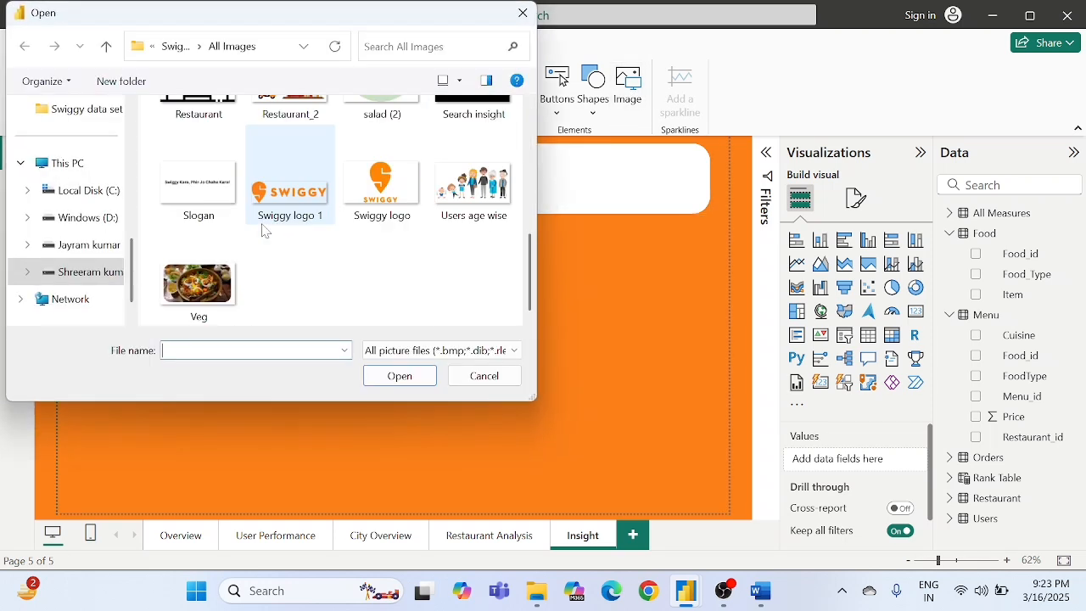
double_click(382, 182)
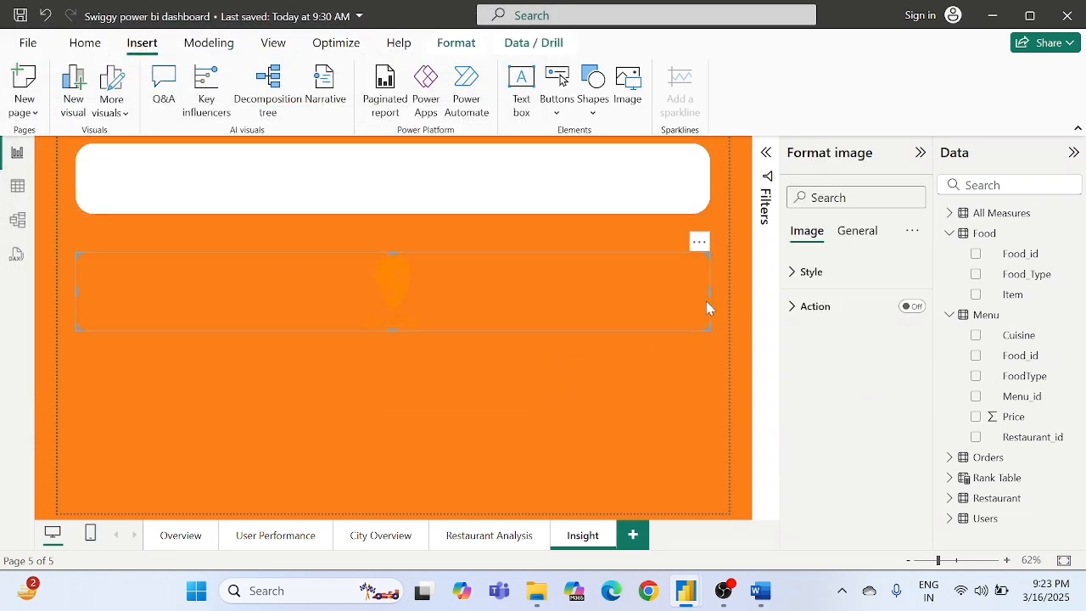
drag(708, 292, 116, 178)
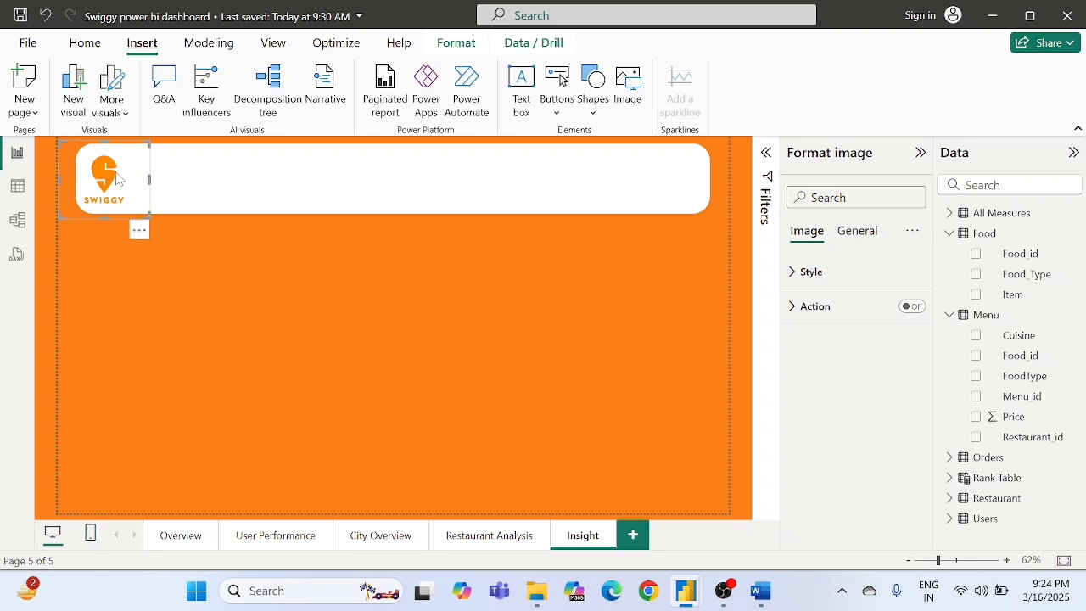
click(285, 340)
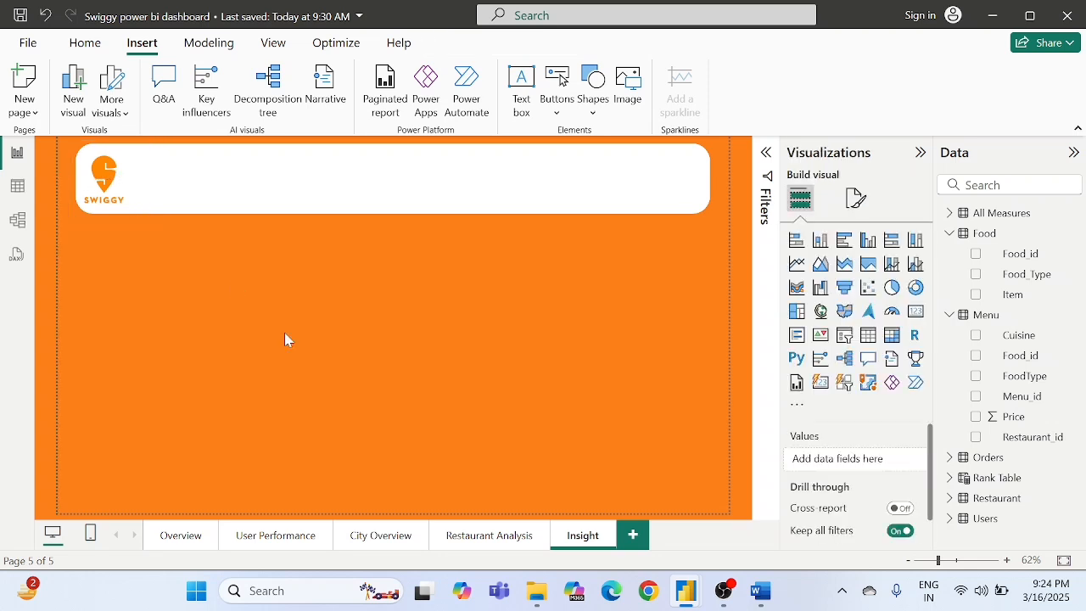
- Paste a copy of the Swiggy logo and place it at the right end of the banner
key(ctrl+v)
drag(122, 184, 689, 170)
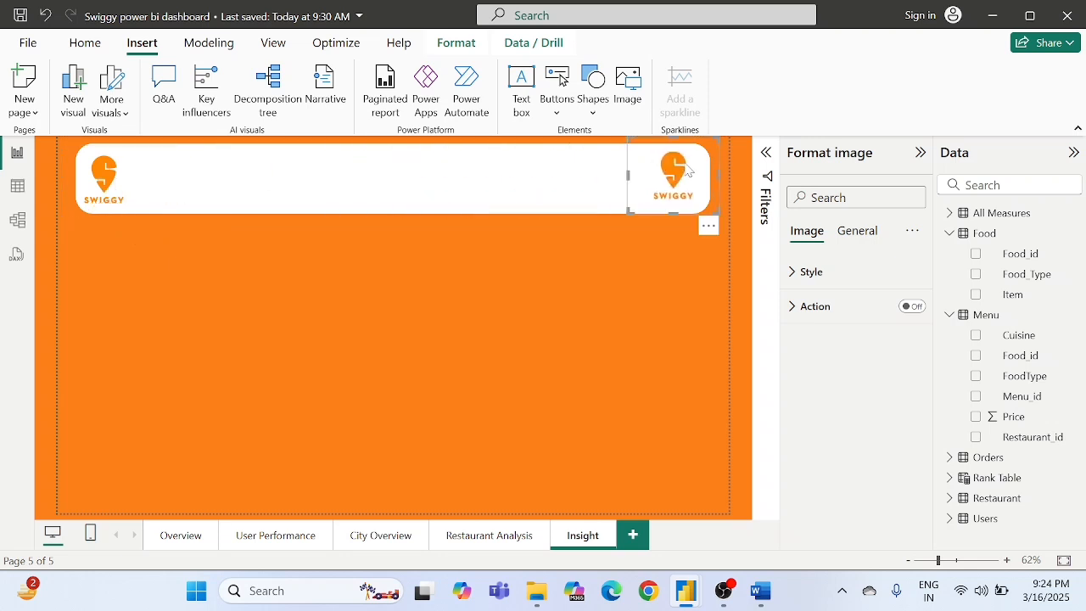
click(345, 284)
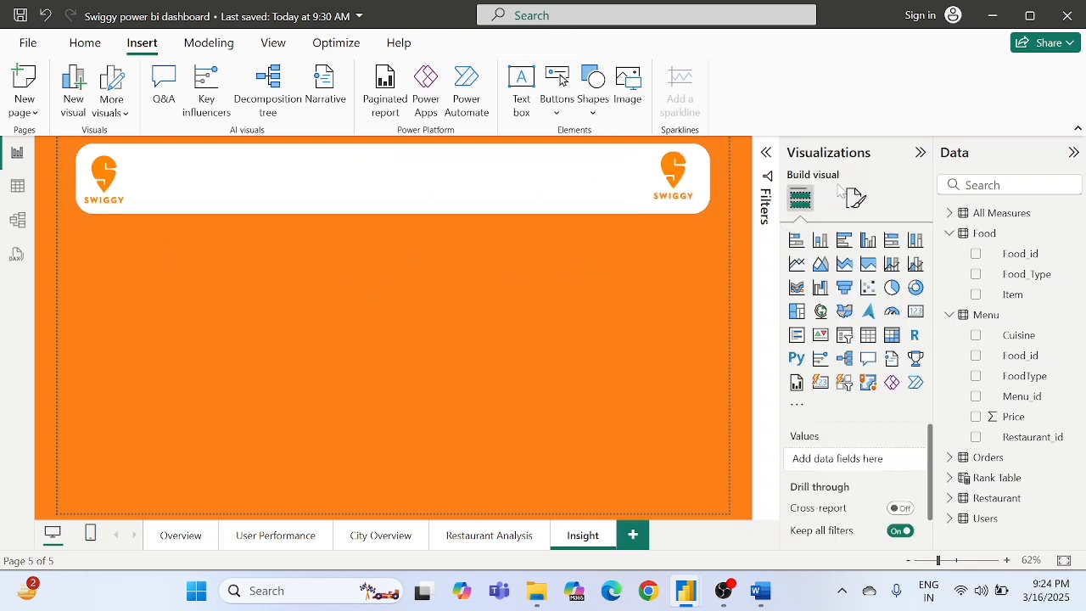
- Insert a text box on the Insight page and begin its heading text with "INsig"
click(519, 85)
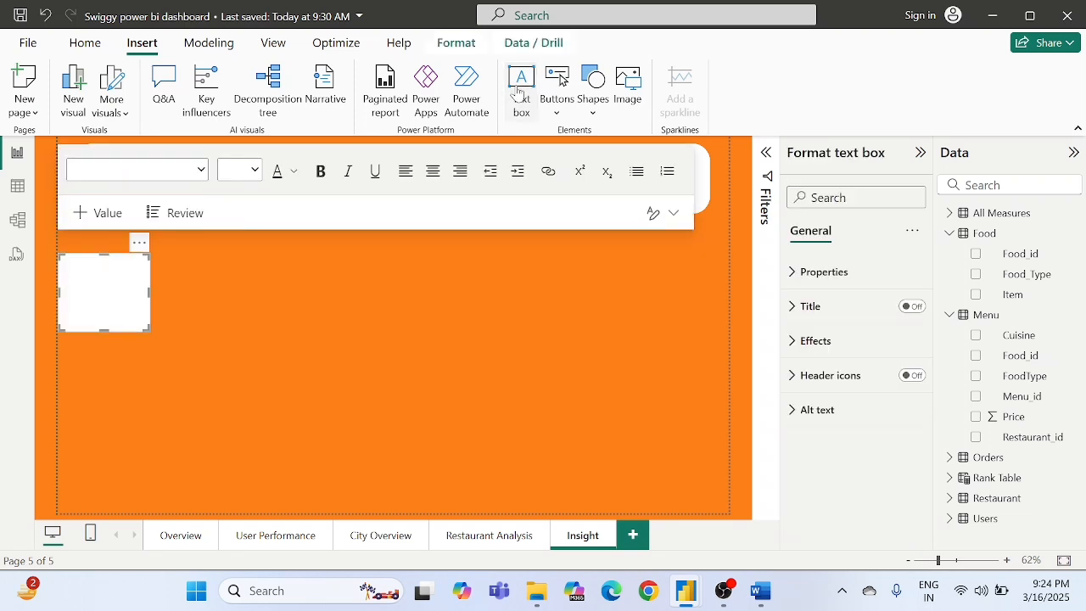
text(INsig)
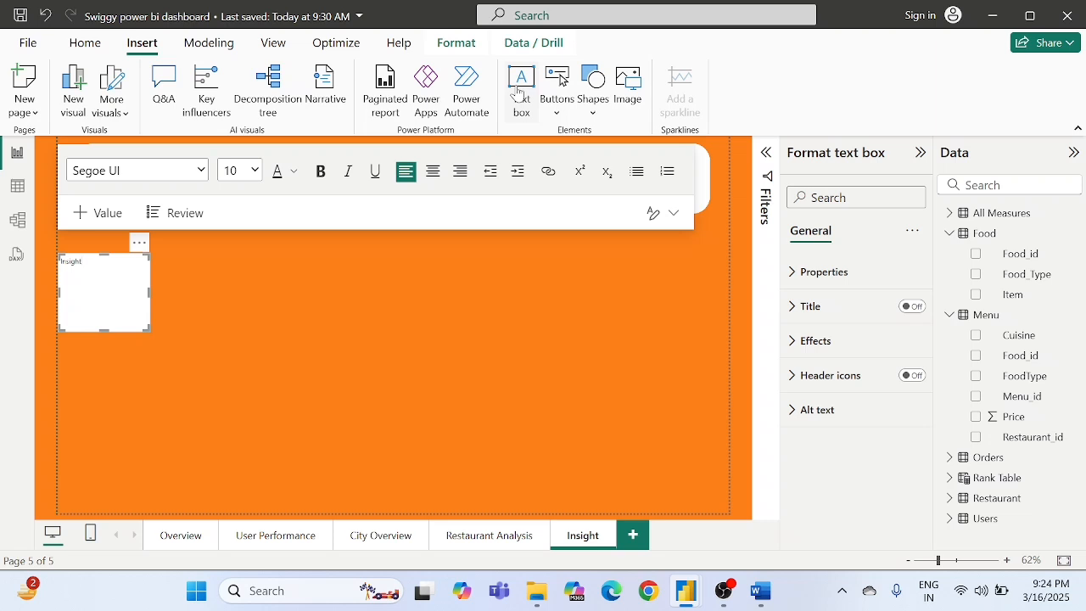
- Format the "Insights" heading as bold orange #FC8019 text at font size 36
key(ctrl+a)
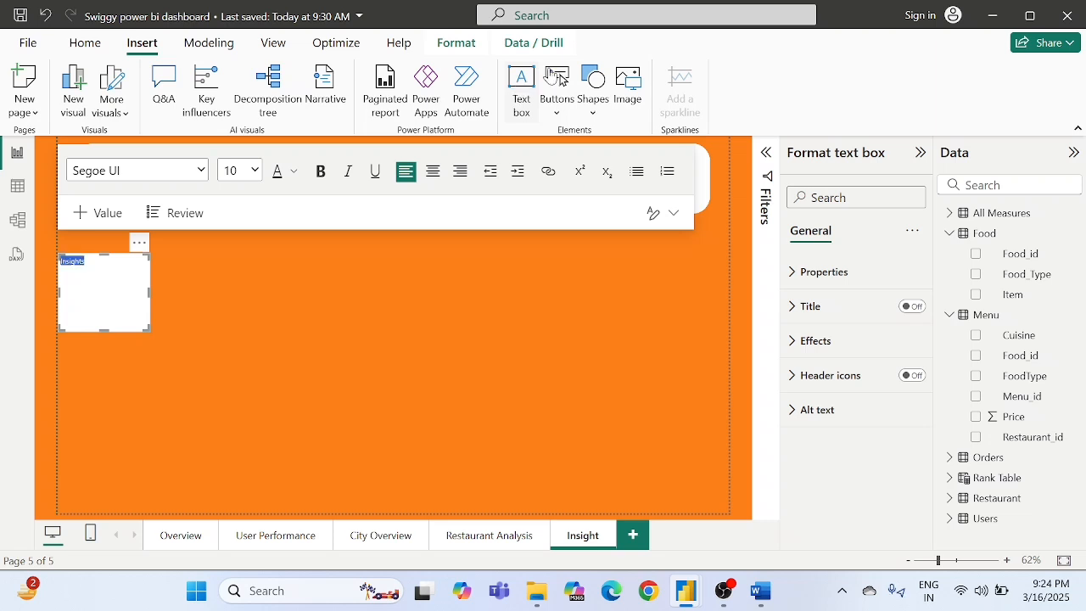
click(255, 171)
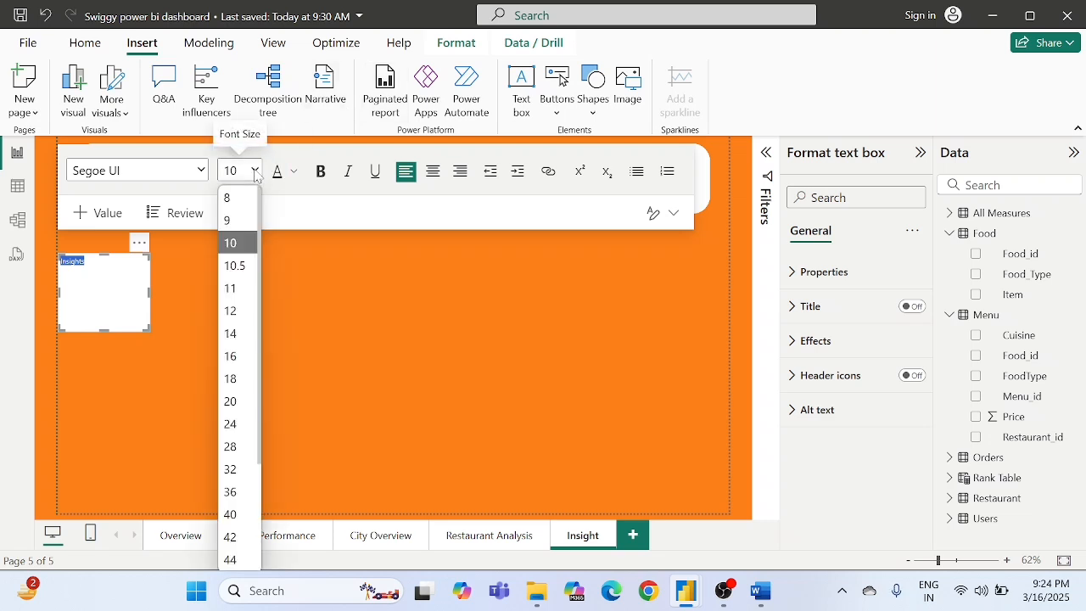
click(234, 469)
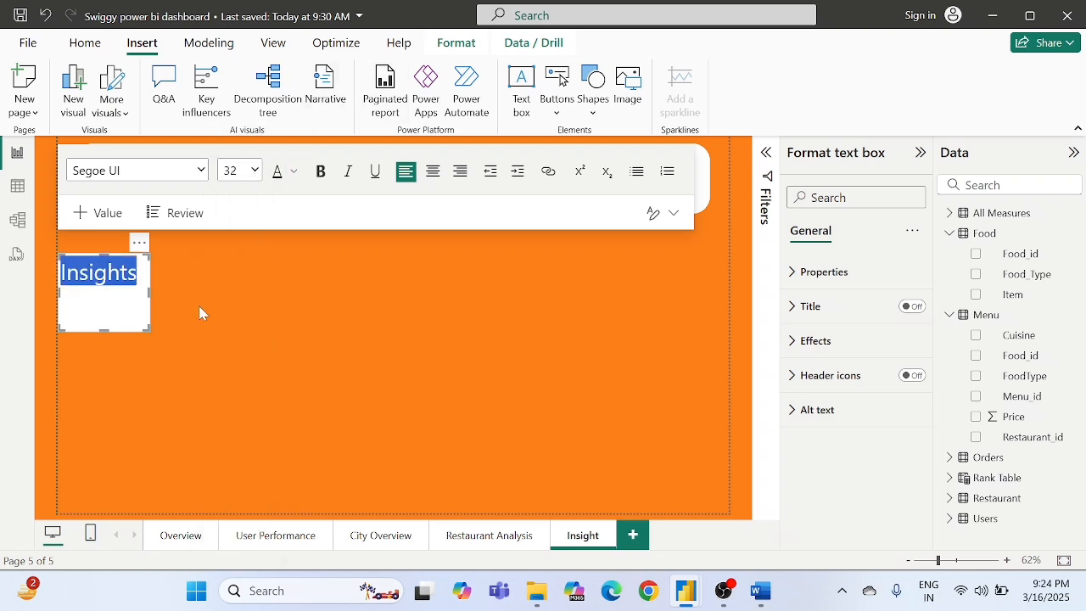
click(294, 173)
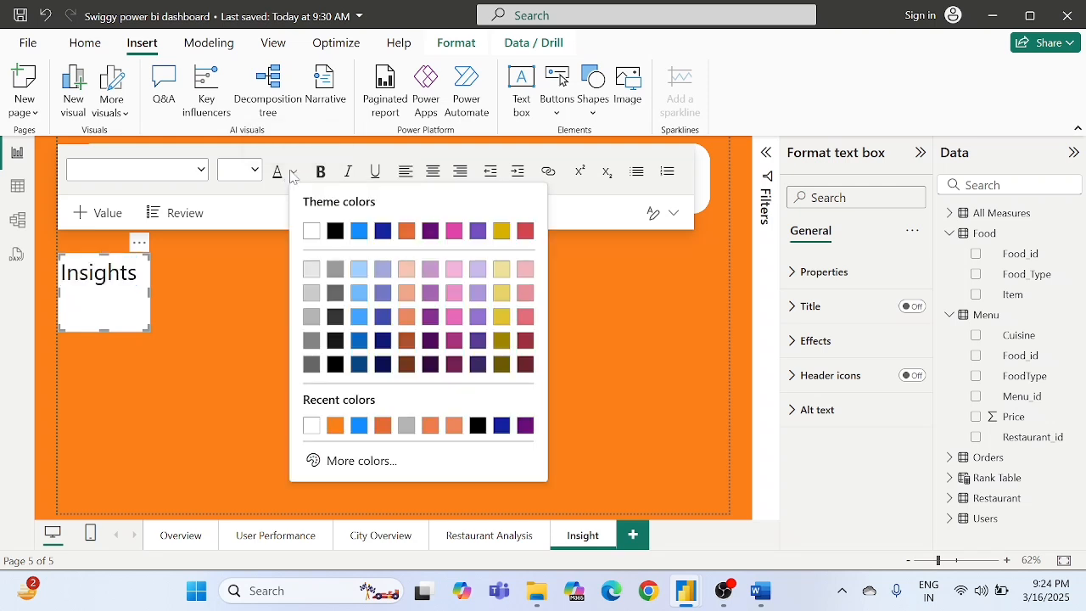
click(336, 427)
click(322, 179)
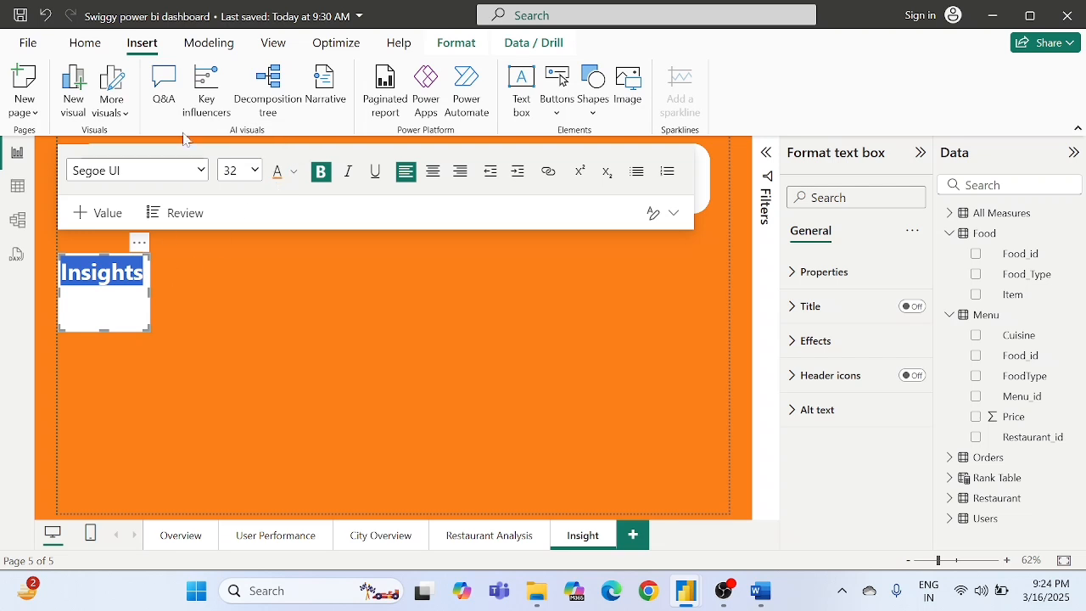
click(164, 171)
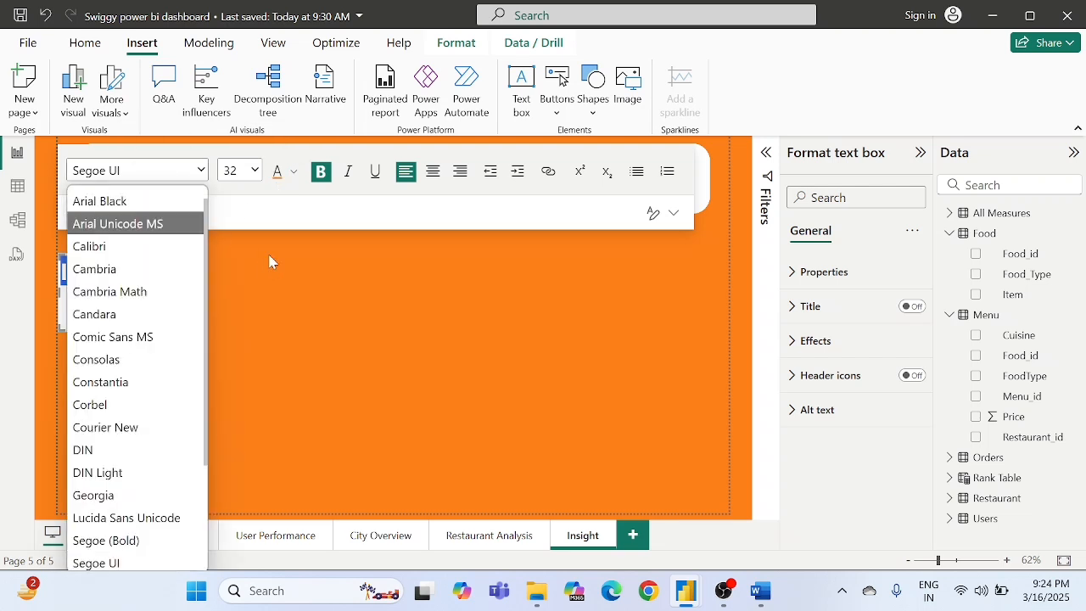
click(254, 170)
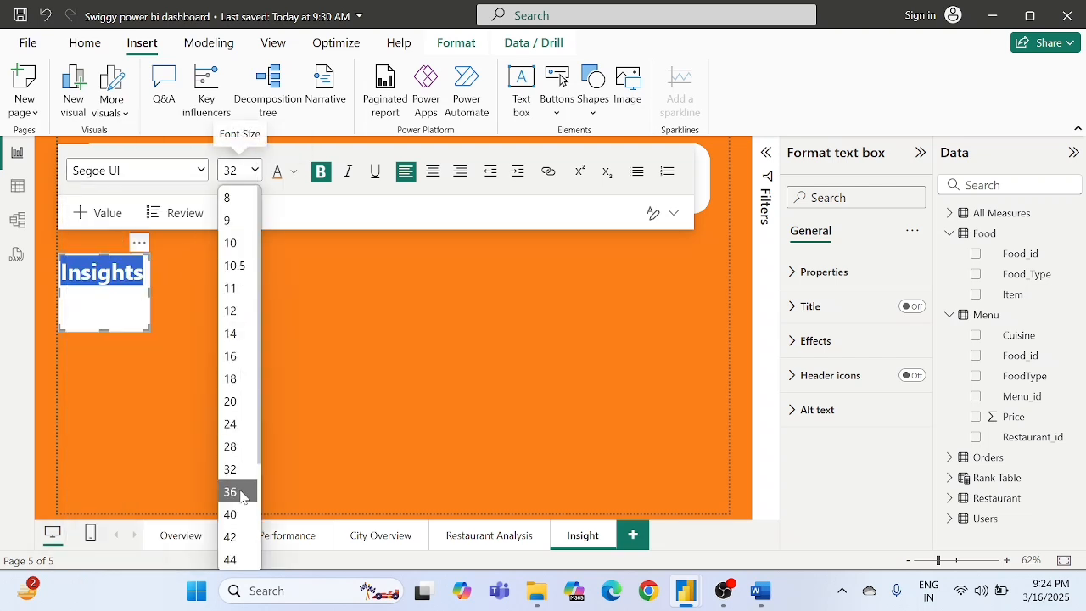
click(239, 492)
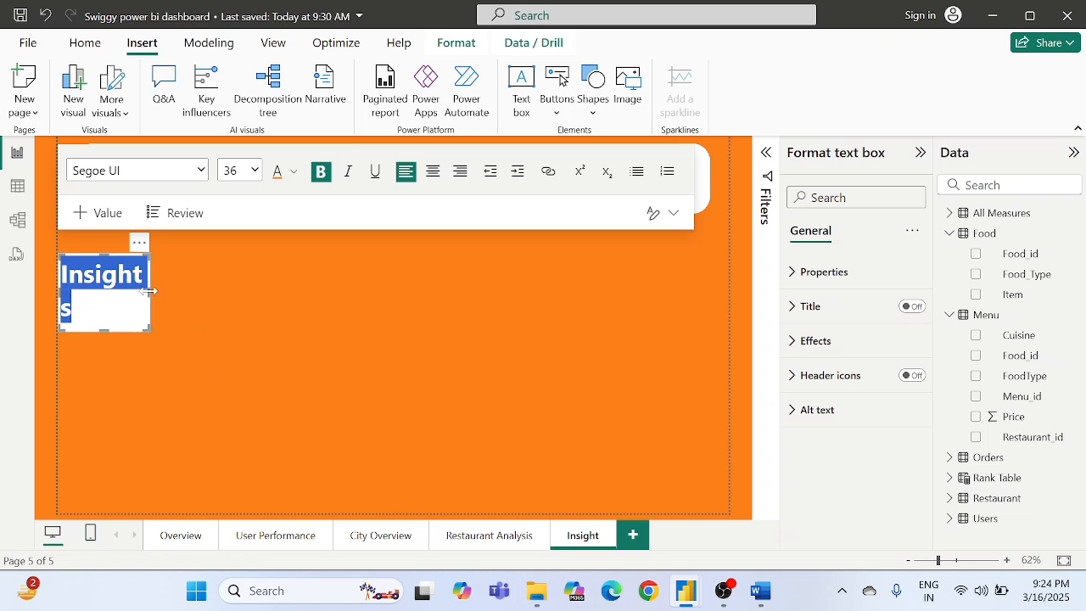
- Widen the heading's text box to fit "Insights" on one line and center the text
drag(149, 291, 192, 291)
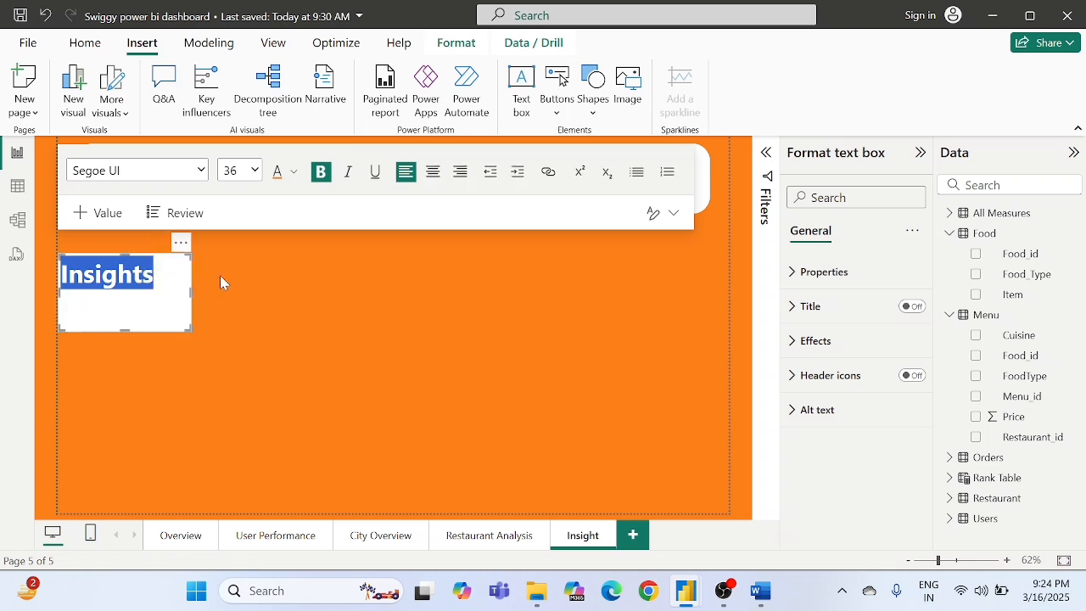
click(433, 173)
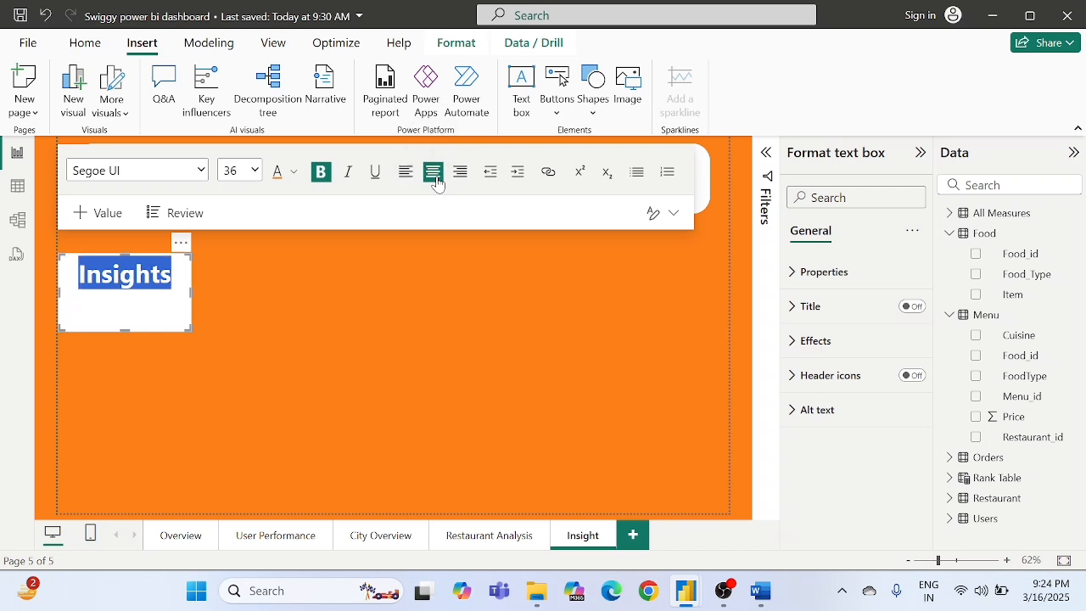
click(232, 297)
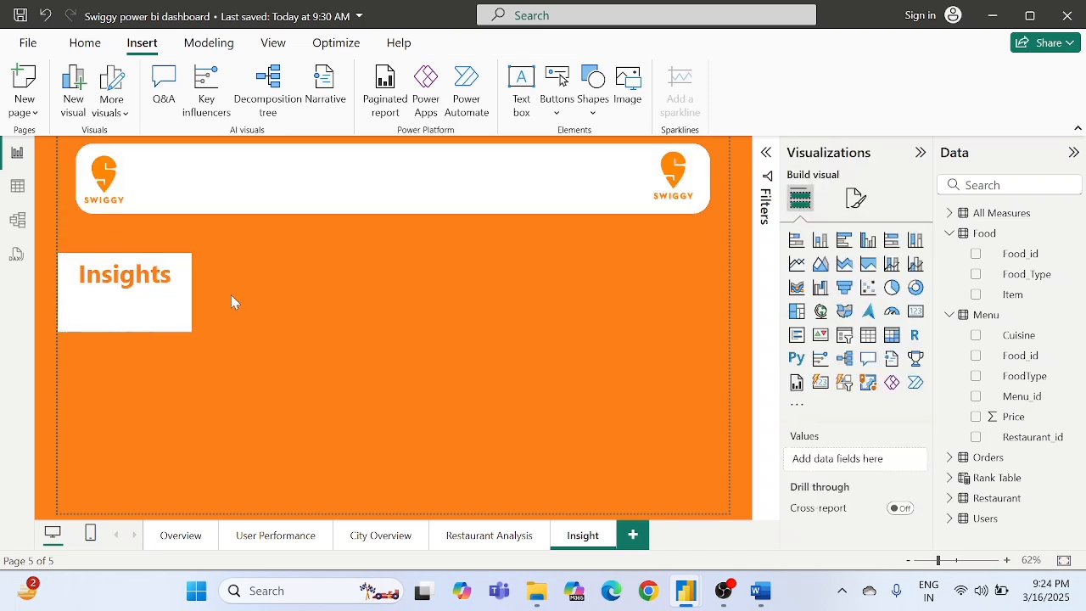
- Move the "Insights" text box into the white banner and reduce its height to fit inside
click(128, 309)
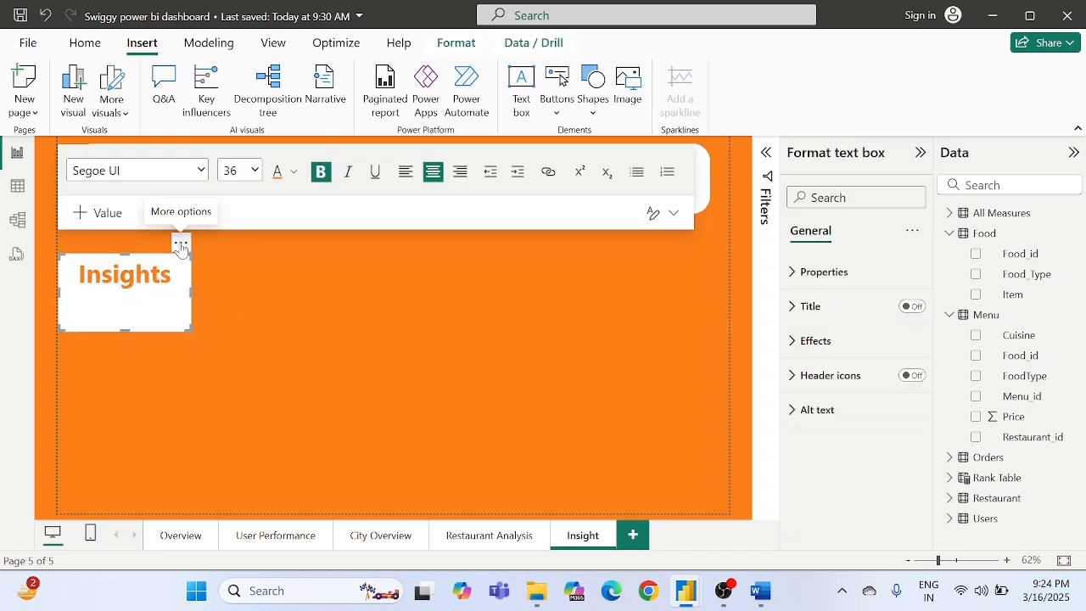
drag(182, 244, 414, 140)
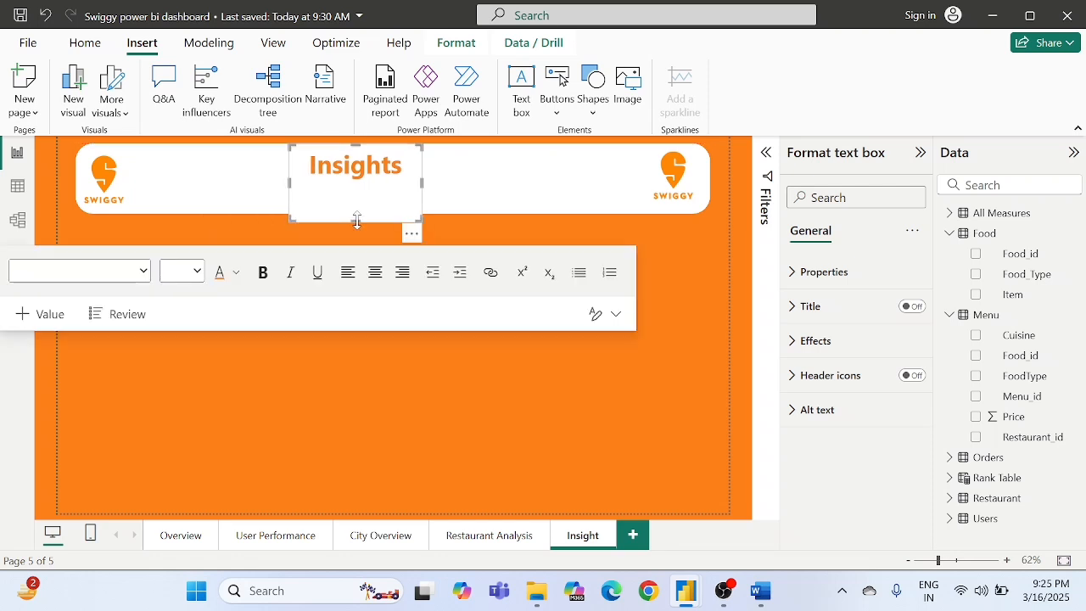
drag(357, 220, 428, 217)
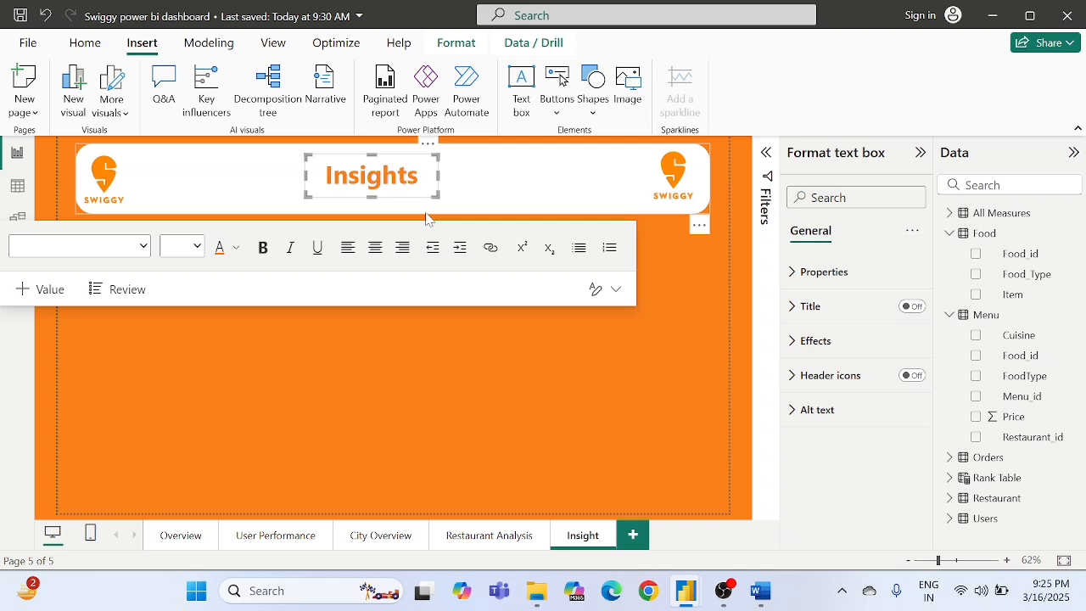
click(352, 396)
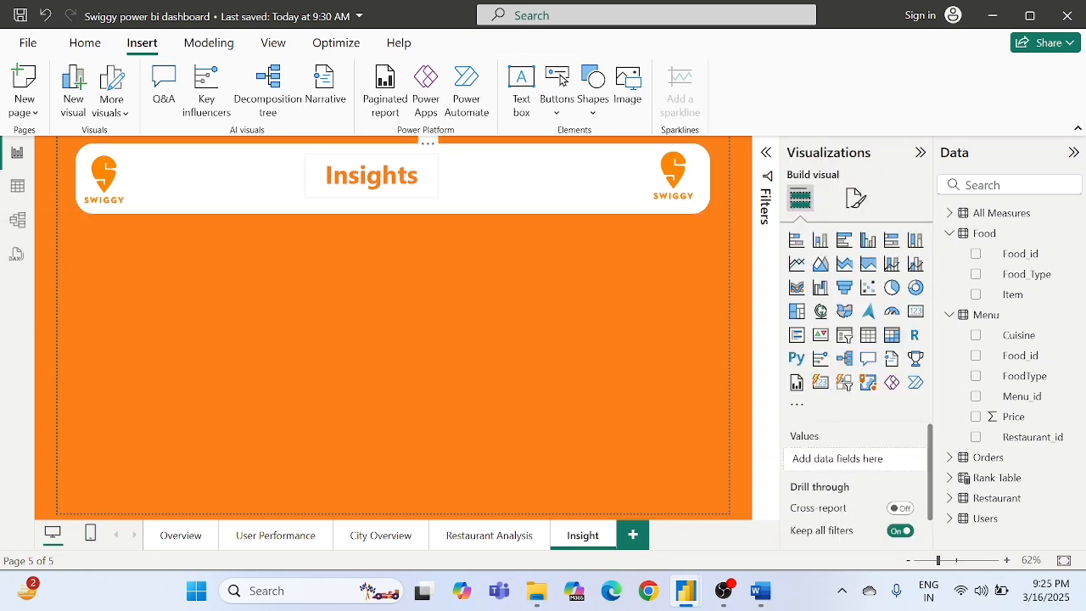
- Stretch the "Insights" text box both ways so it spans the banner between the two Swiggy logos
click(434, 176)
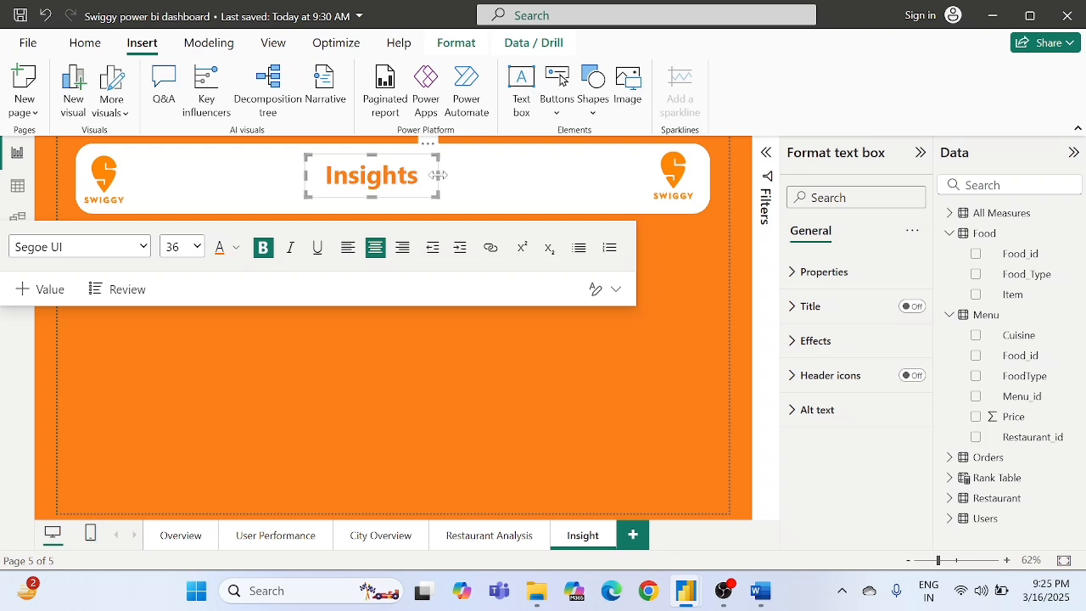
drag(438, 174, 650, 183)
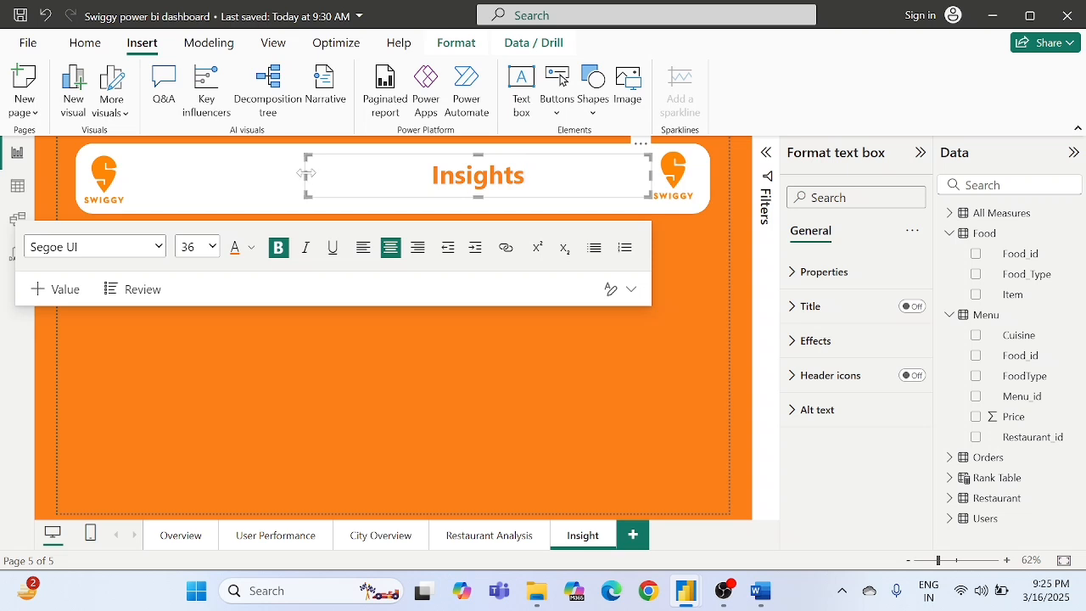
drag(308, 176, 121, 189)
click(292, 383)
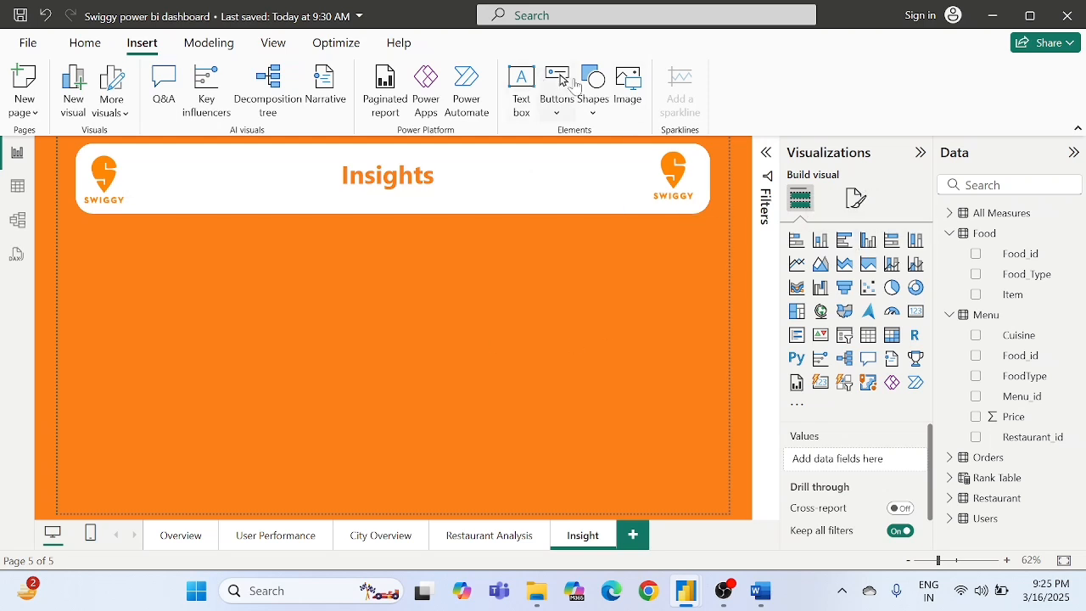
- Insert a rounded rectangle as a tall card below the banner's left end and fill it white
click(594, 107)
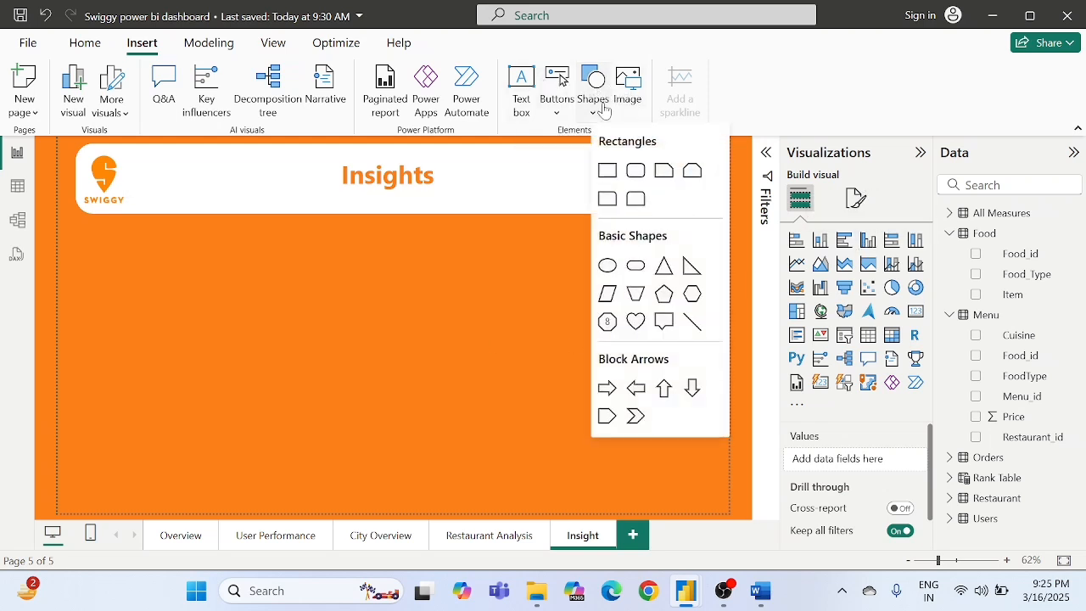
click(635, 171)
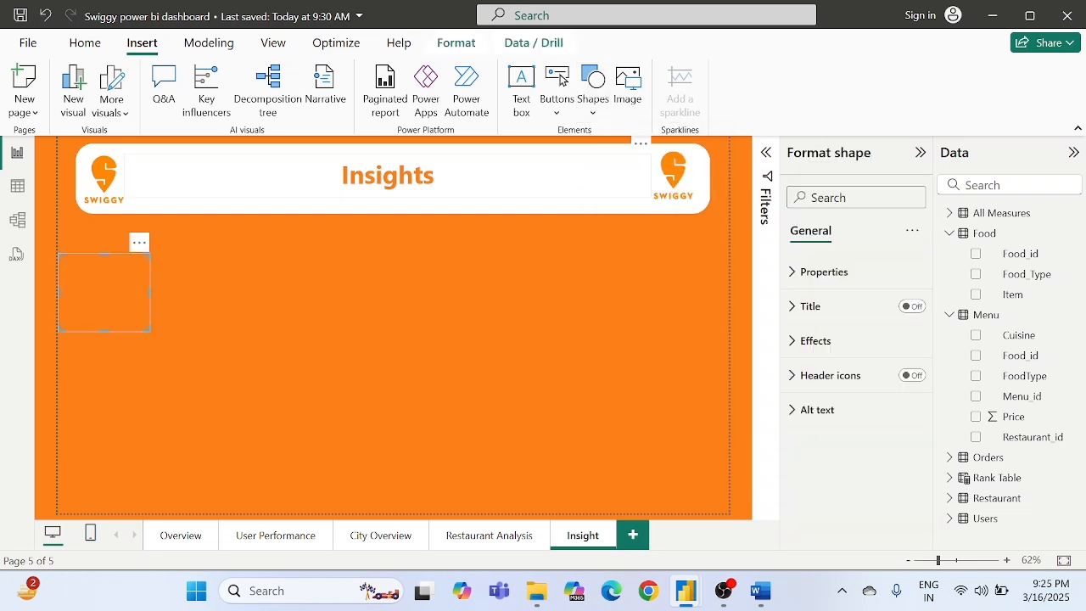
drag(103, 304, 267, 501)
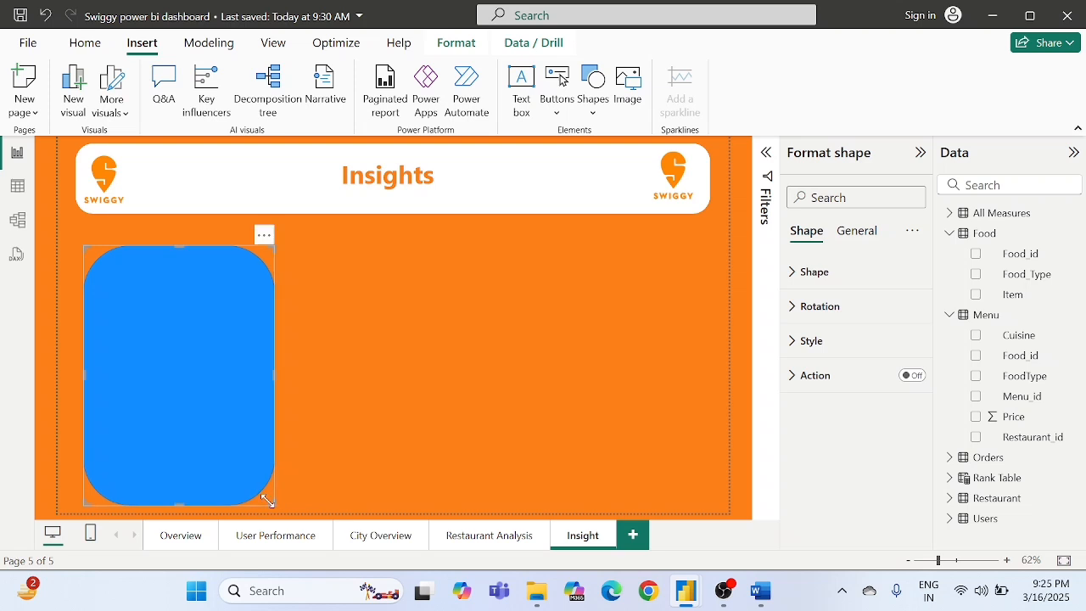
click(814, 342)
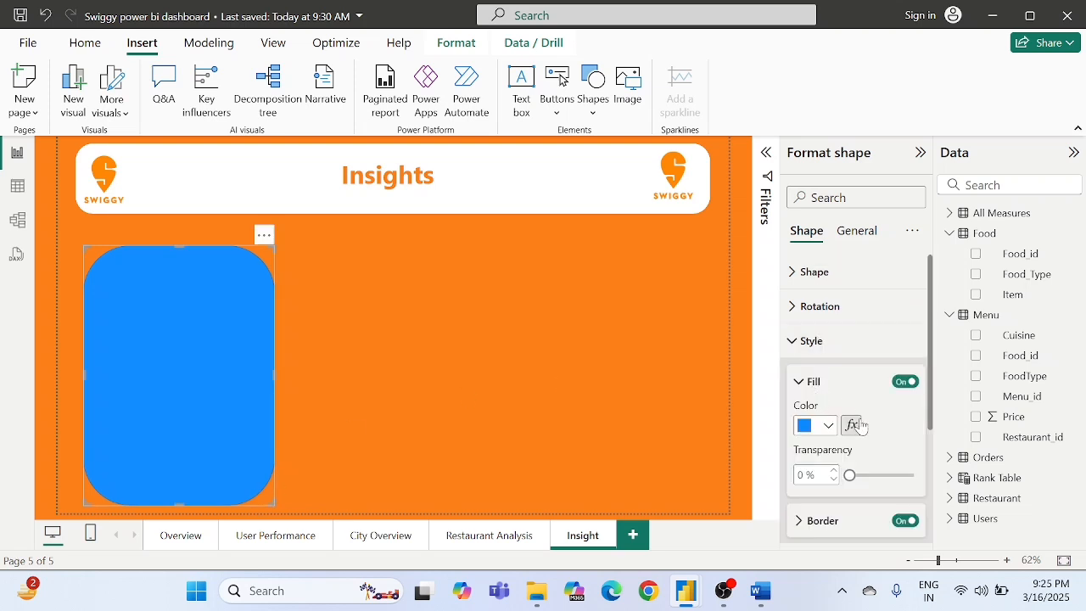
click(813, 426)
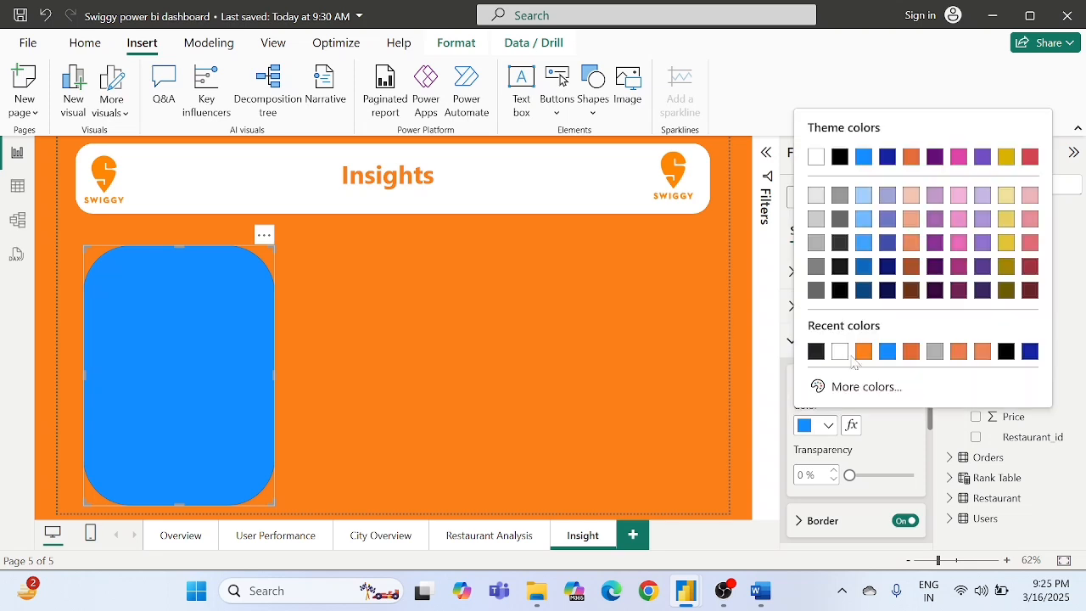
click(839, 351)
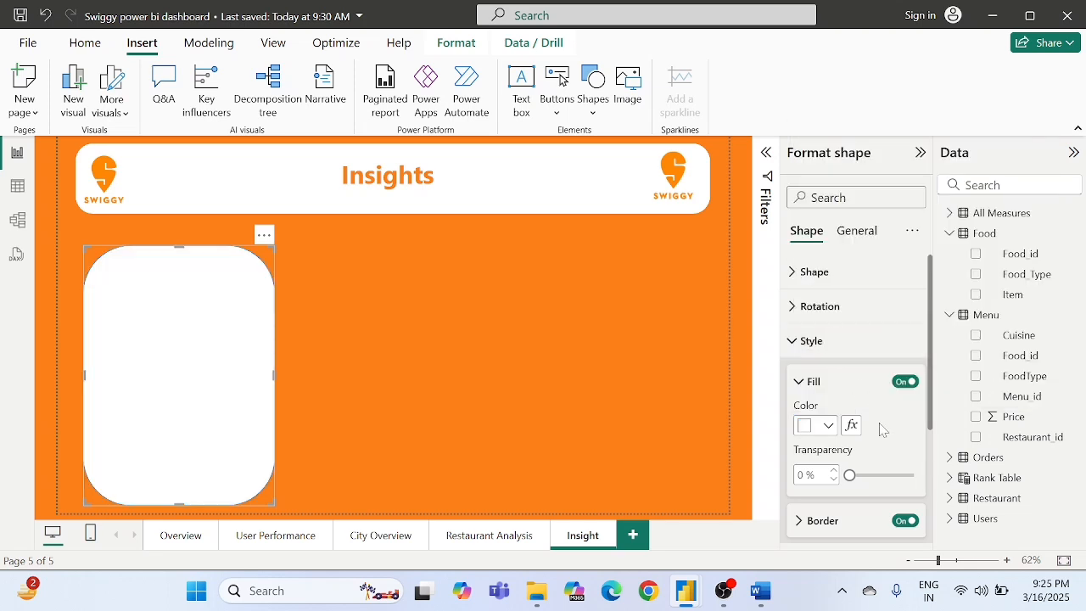
- Reduce the white card's rounded corners to a slight rounding, trying 20%, 15% and 8%
click(821, 314)
click(821, 307)
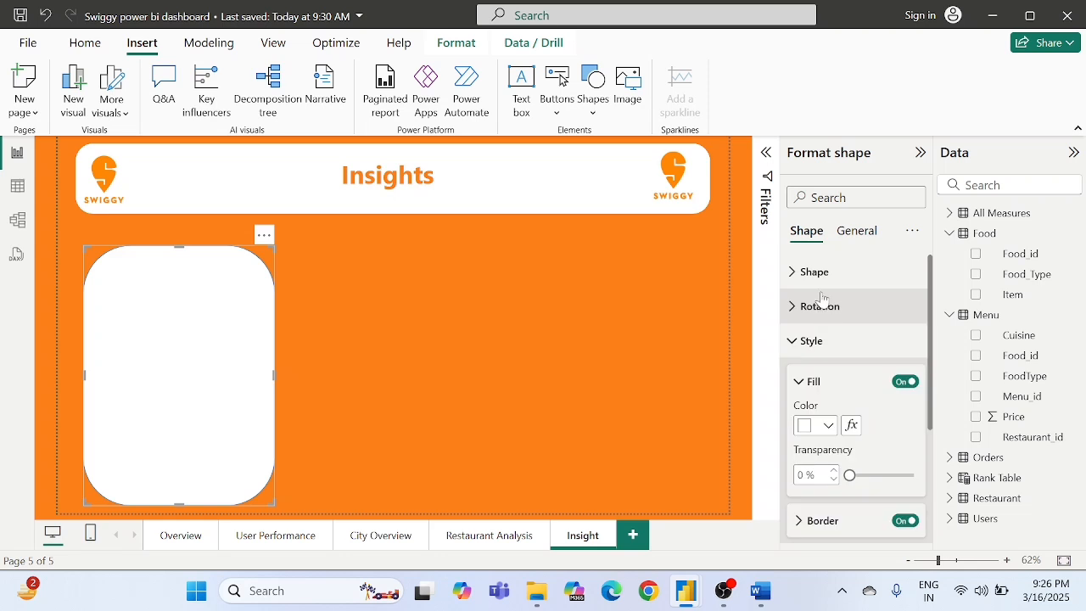
click(817, 272)
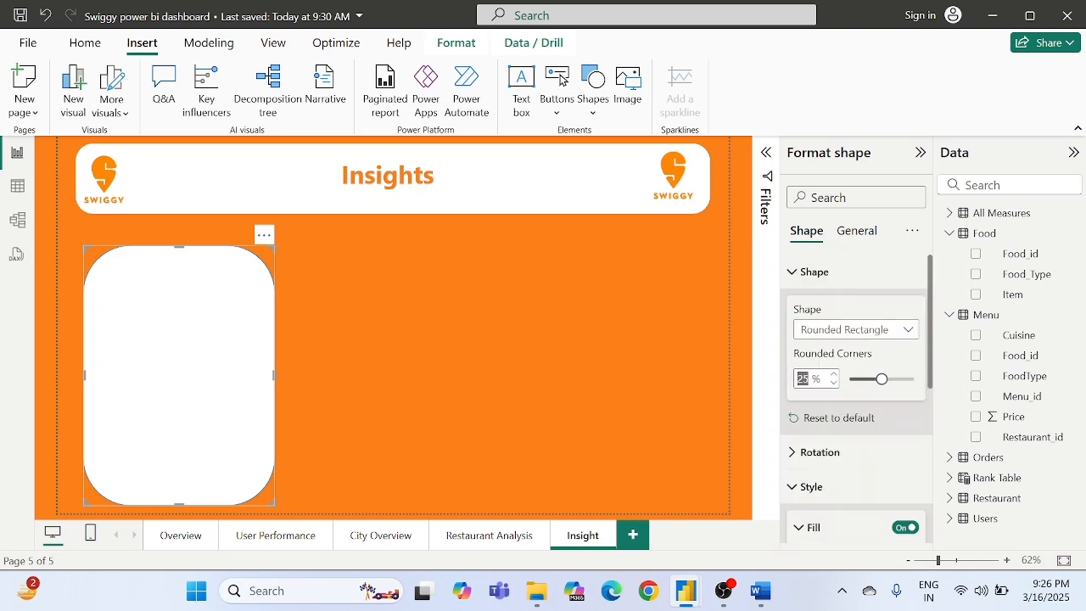
text(20)
key(Return)
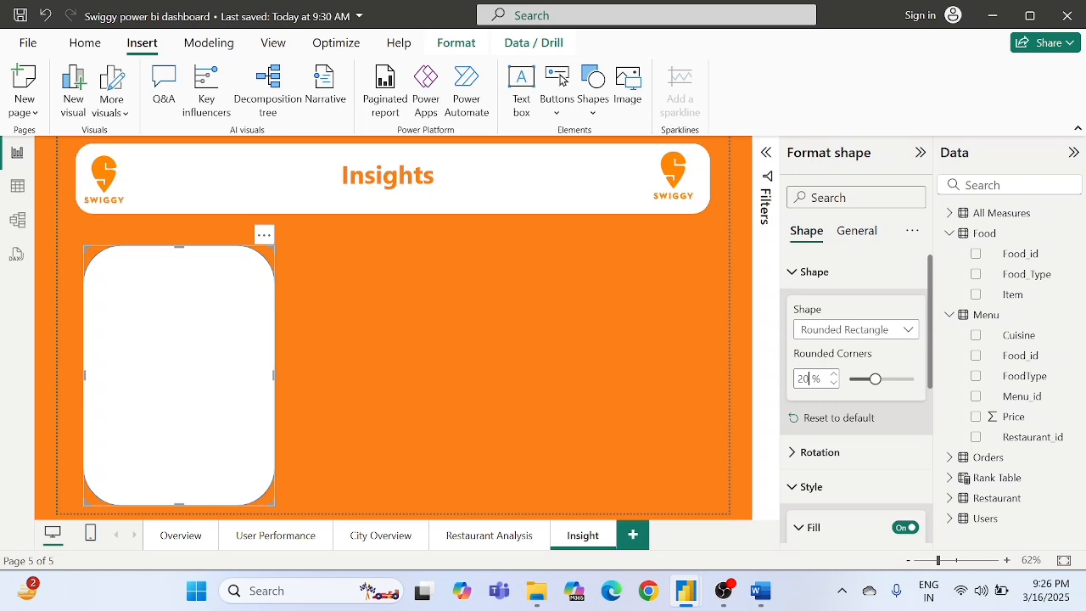
key(BackSpace)
key(BackSpace)
text(1)
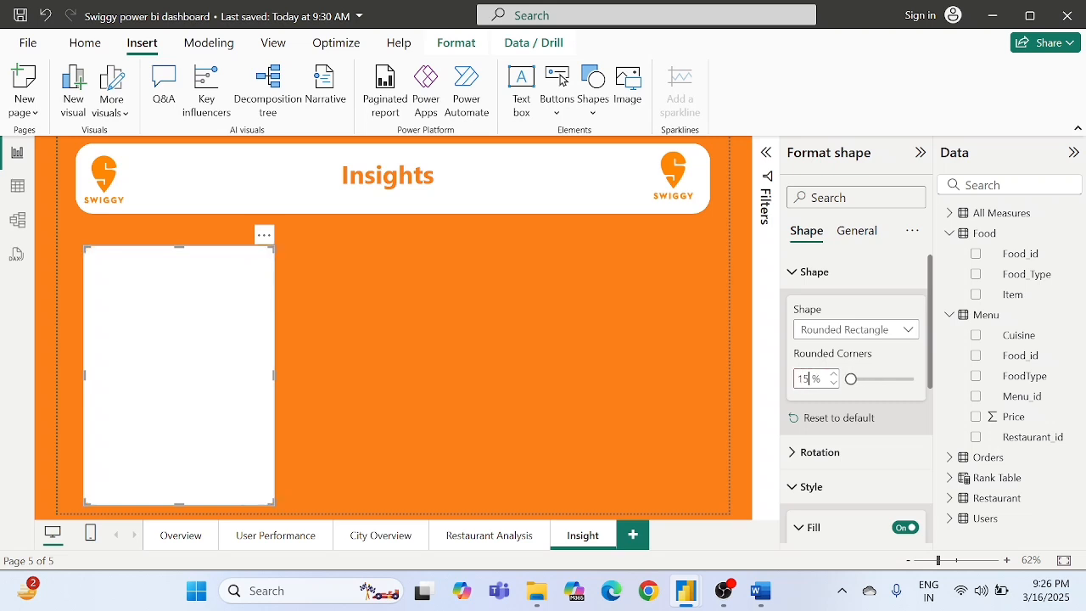
text(5)
key(Return)
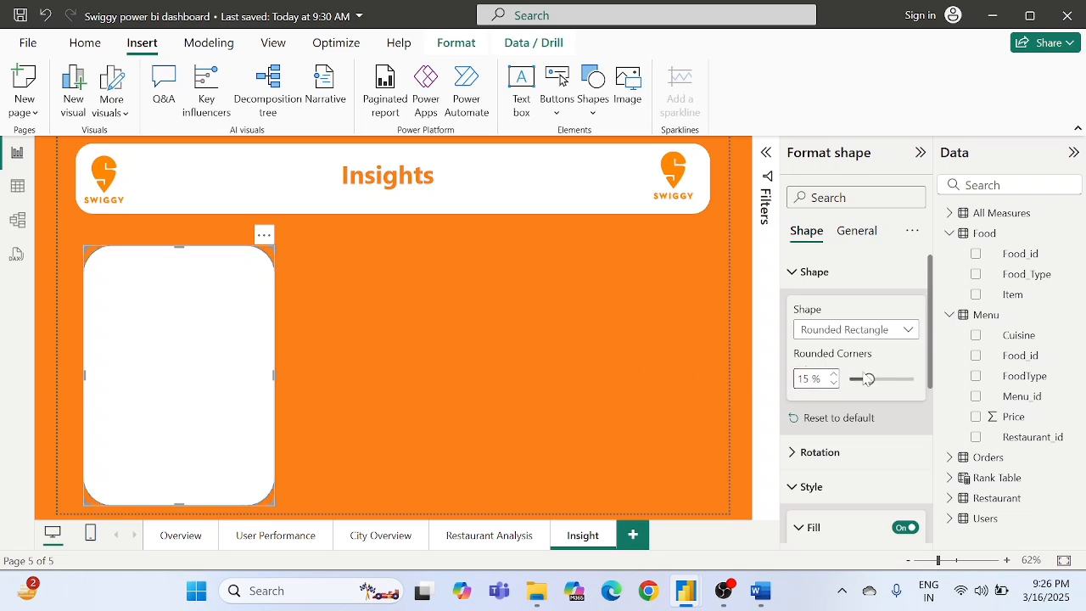
drag(867, 379, 851, 379)
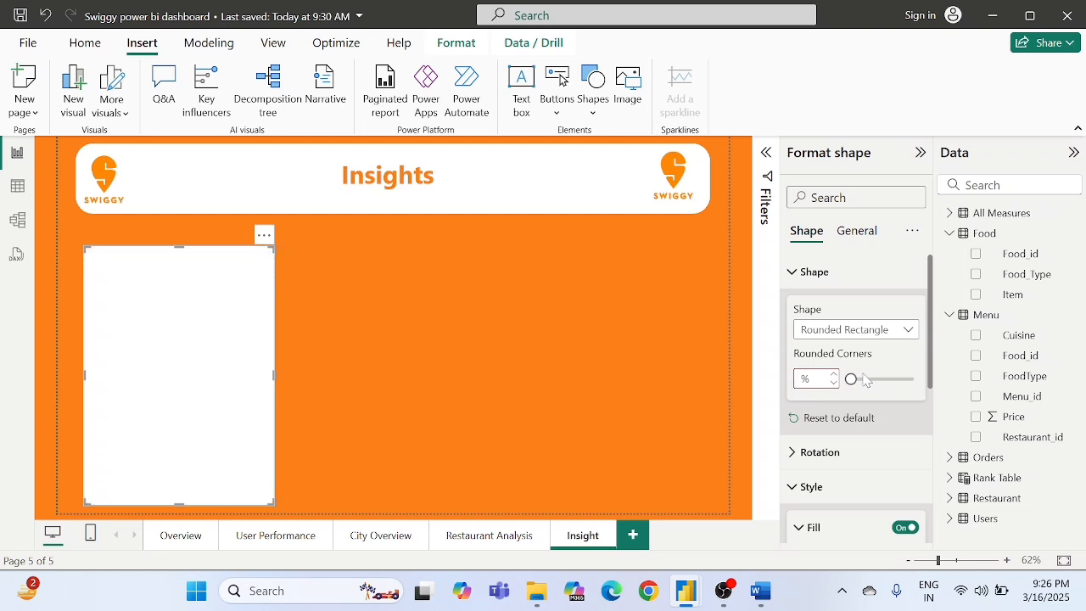
text(5)
text(8 )
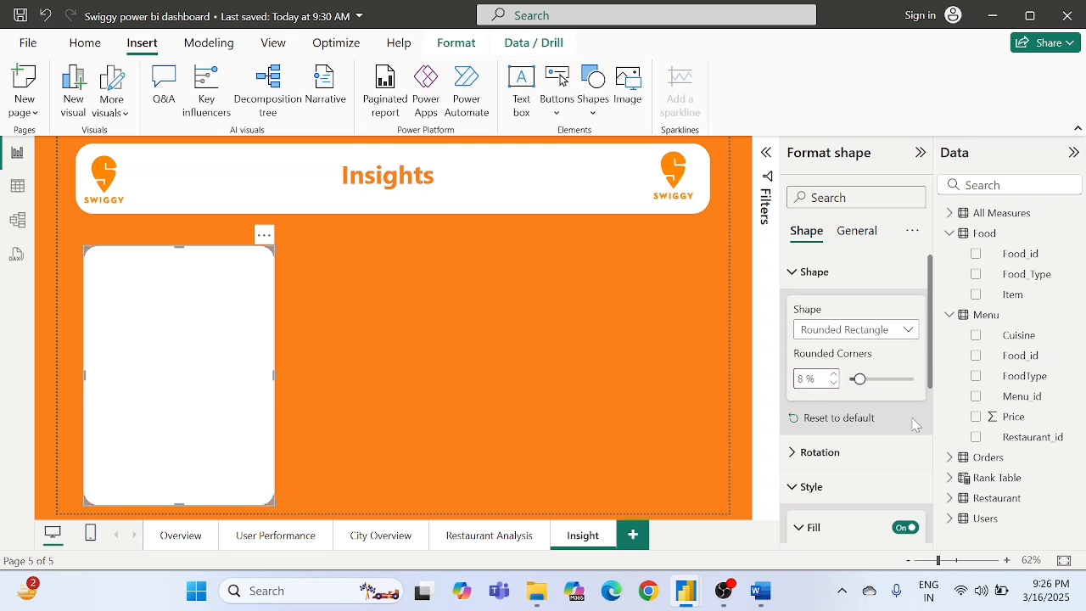
text(0)
- Turn off the white card's border and deselect the shape
scroll(824, 424, down, 3)
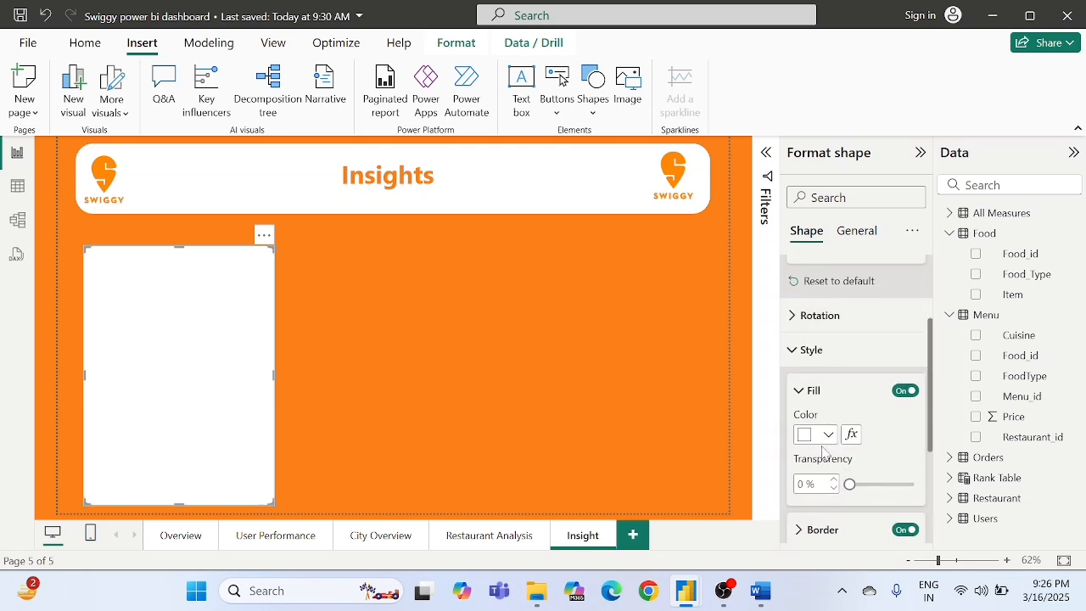
scroll(853, 466, down, 3)
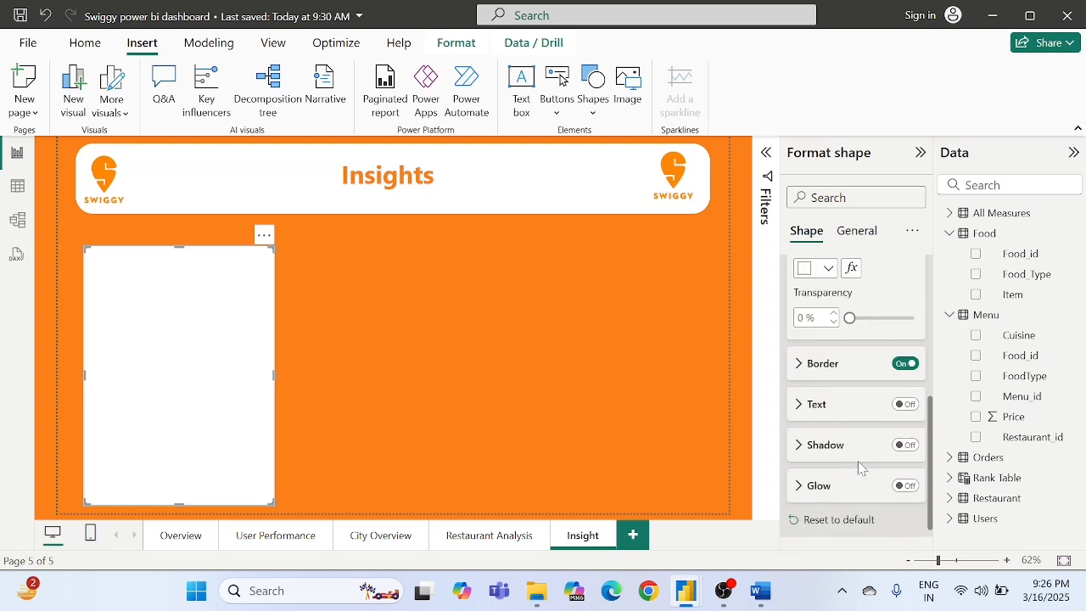
click(905, 363)
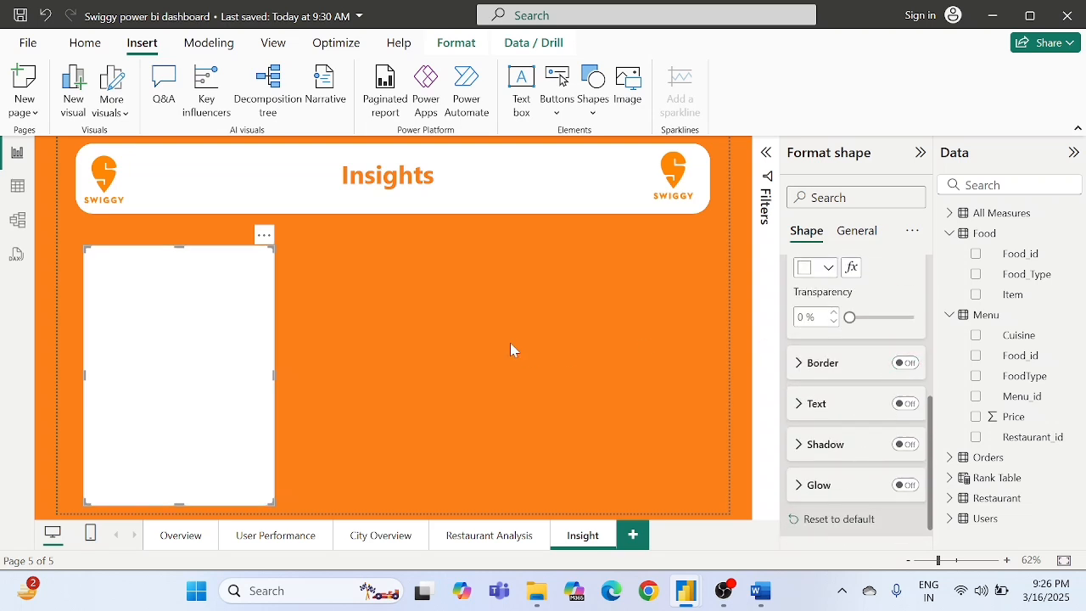
click(428, 336)
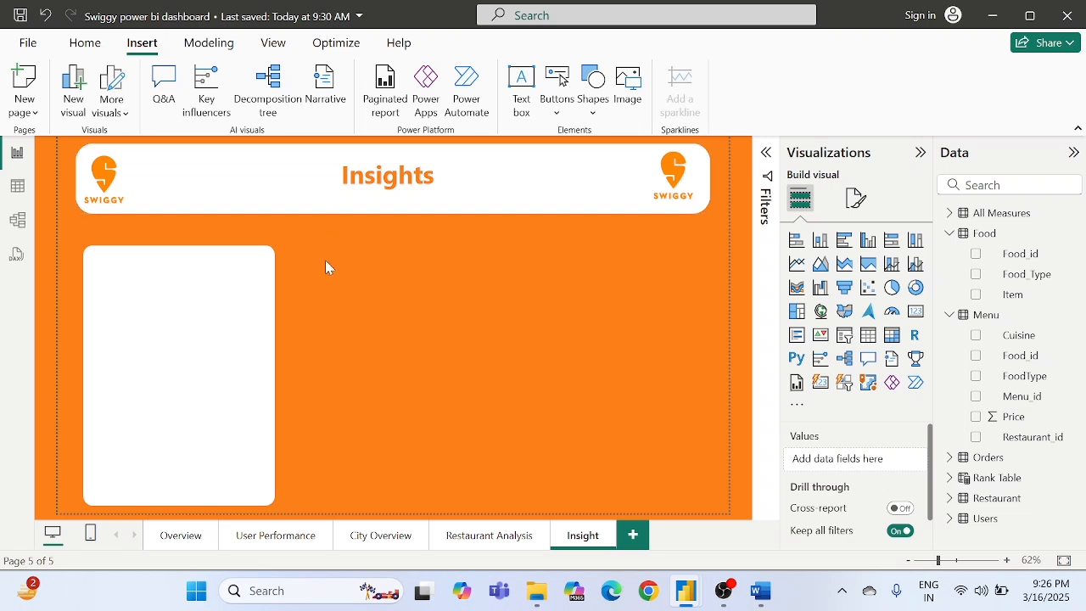
- Insert a text box containing the word "Overview" and make the word bold
click(521, 94)
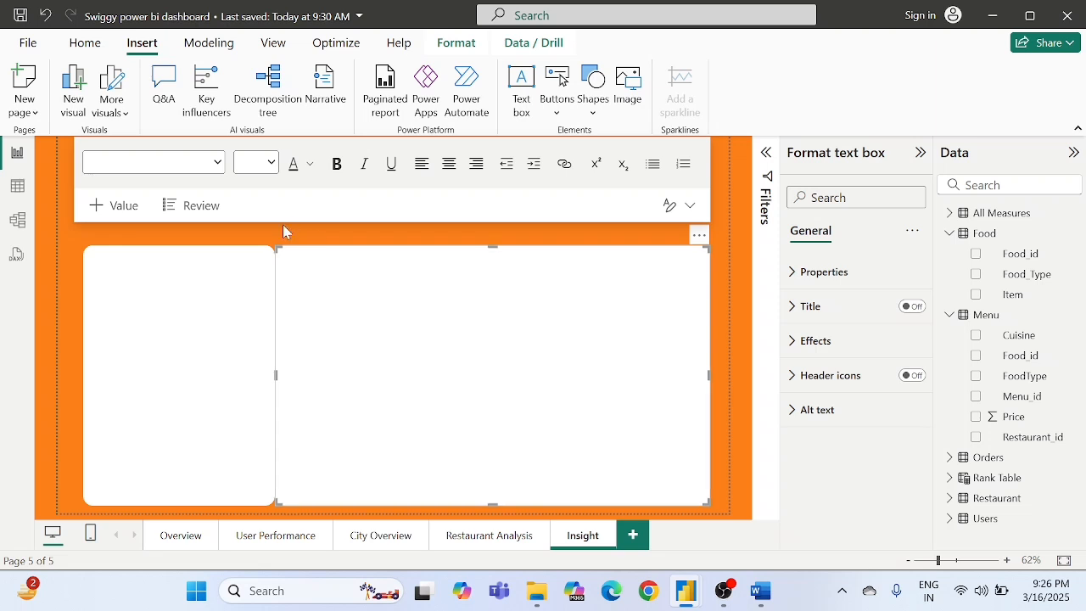
click(332, 297)
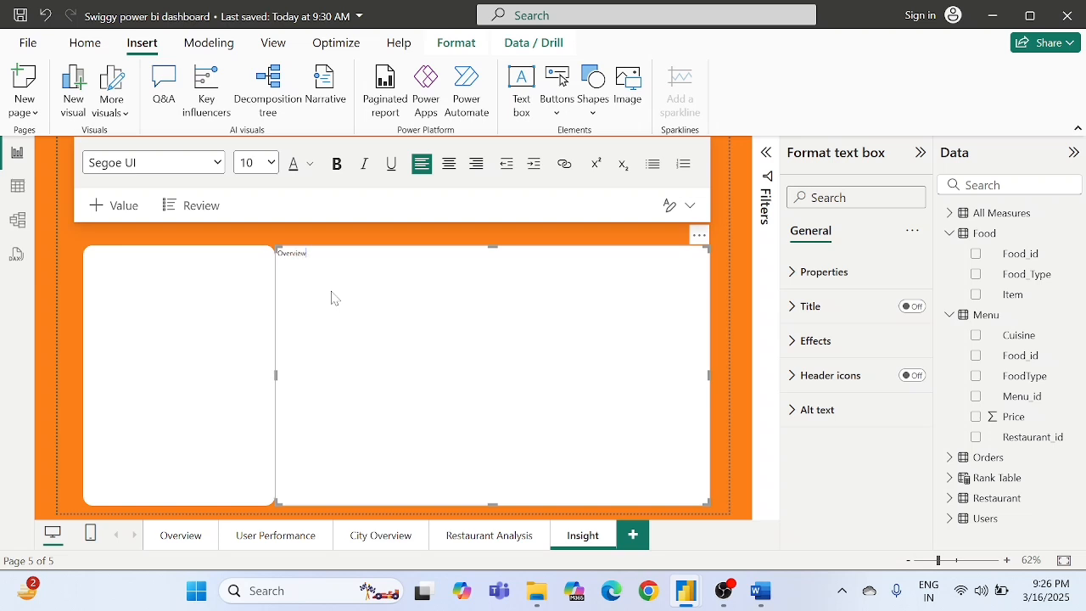
key(ctrl+a)
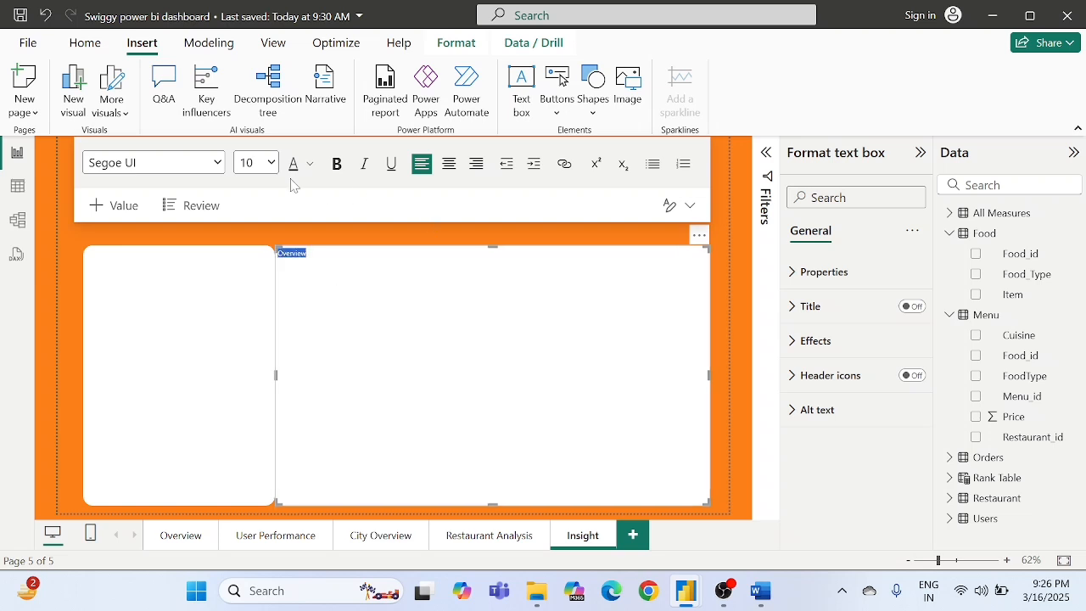
click(344, 168)
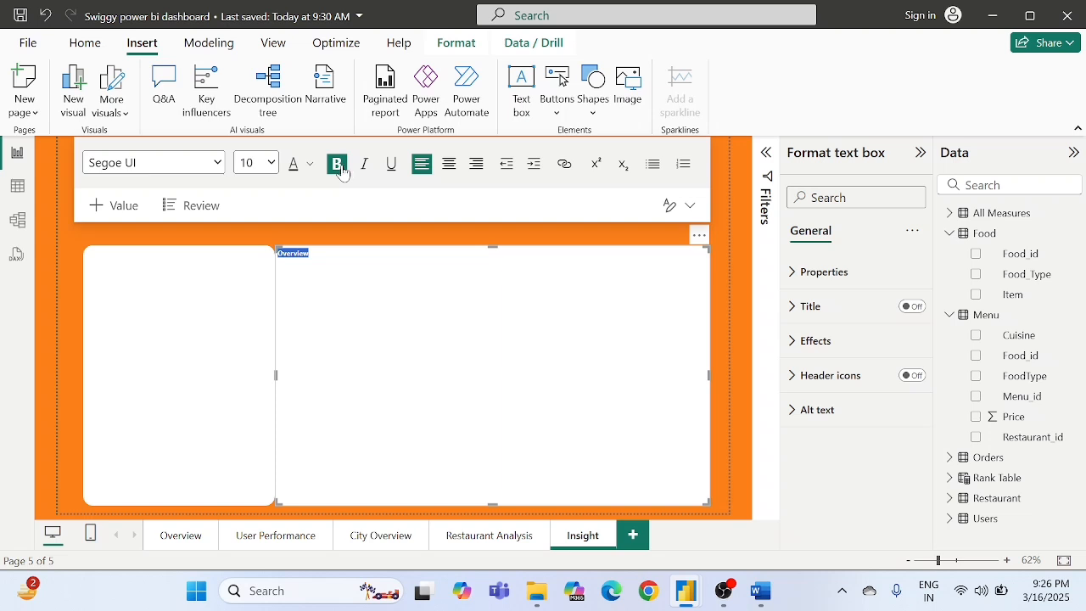
- Try to set the "Overview" text's font size to 20
click(309, 164)
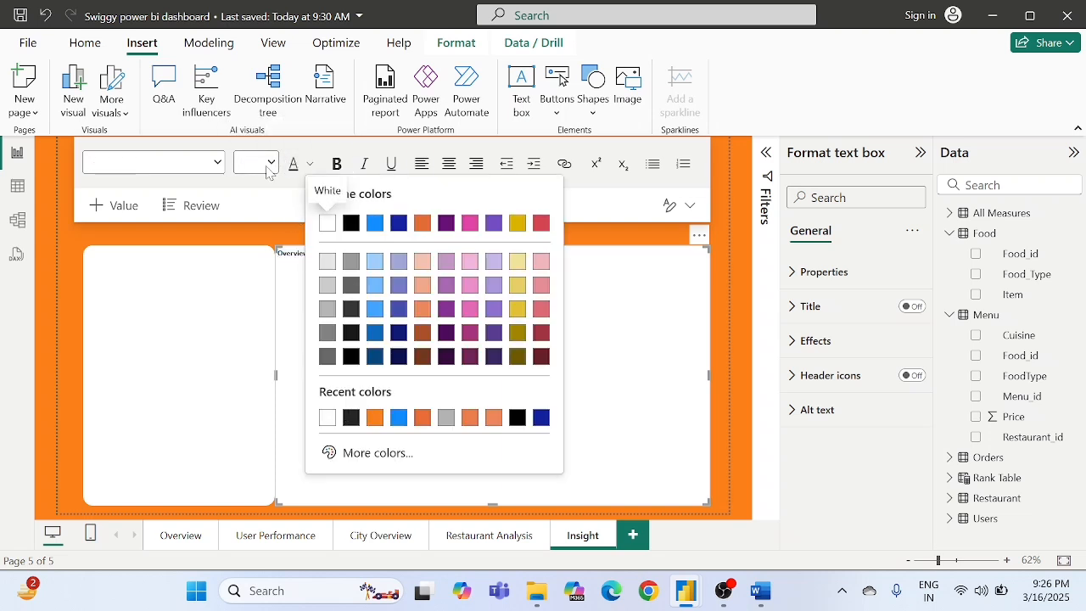
click(269, 167)
click(268, 166)
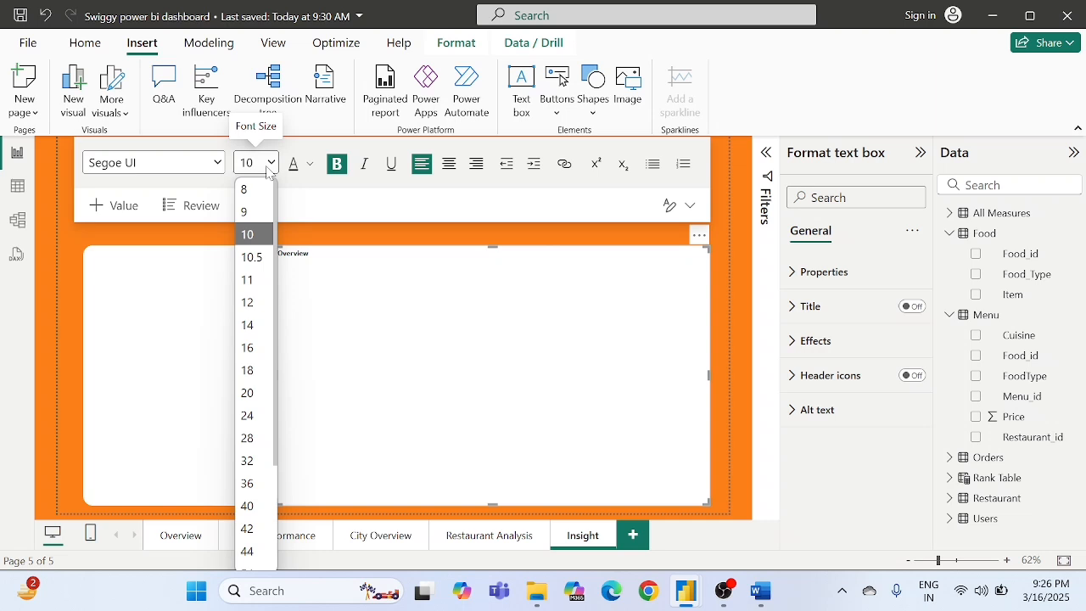
click(263, 392)
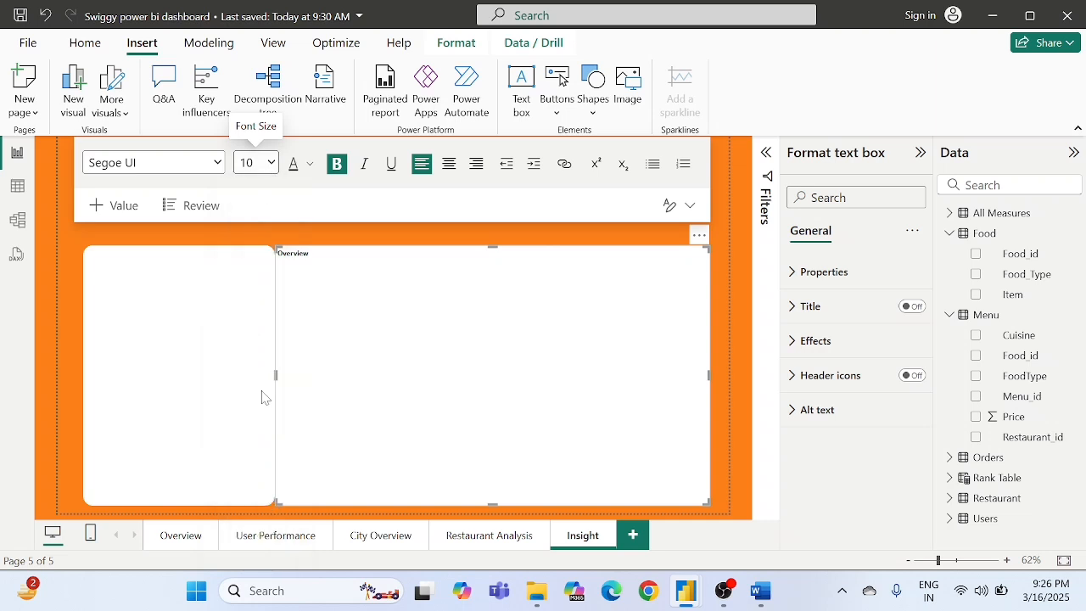
- Reselect the "Overview" text and set its font size to 24, trying 20 first
click(308, 261)
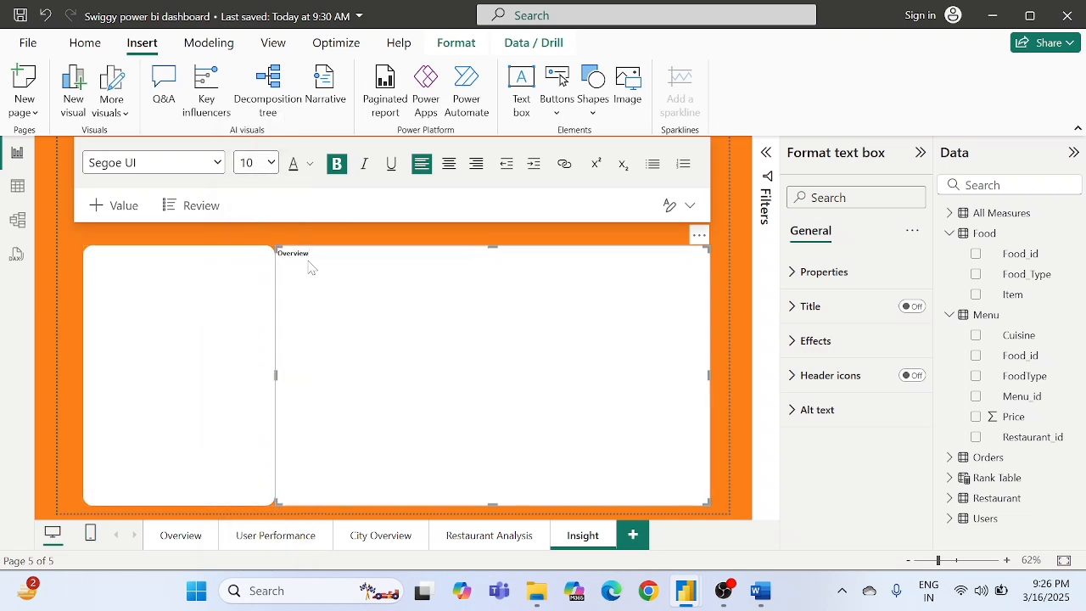
double_click(309, 266)
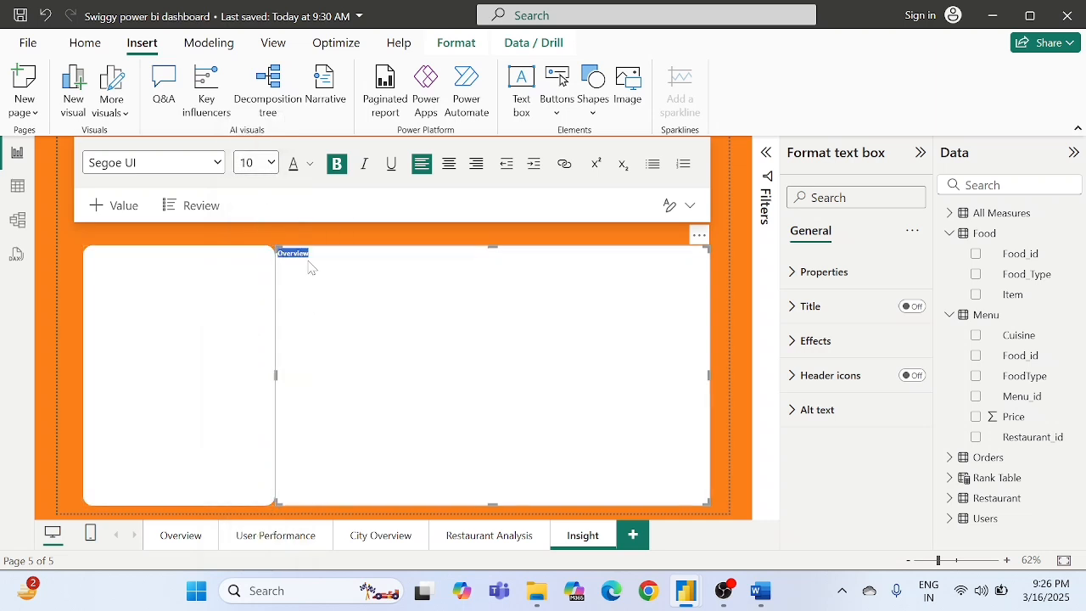
click(336, 165)
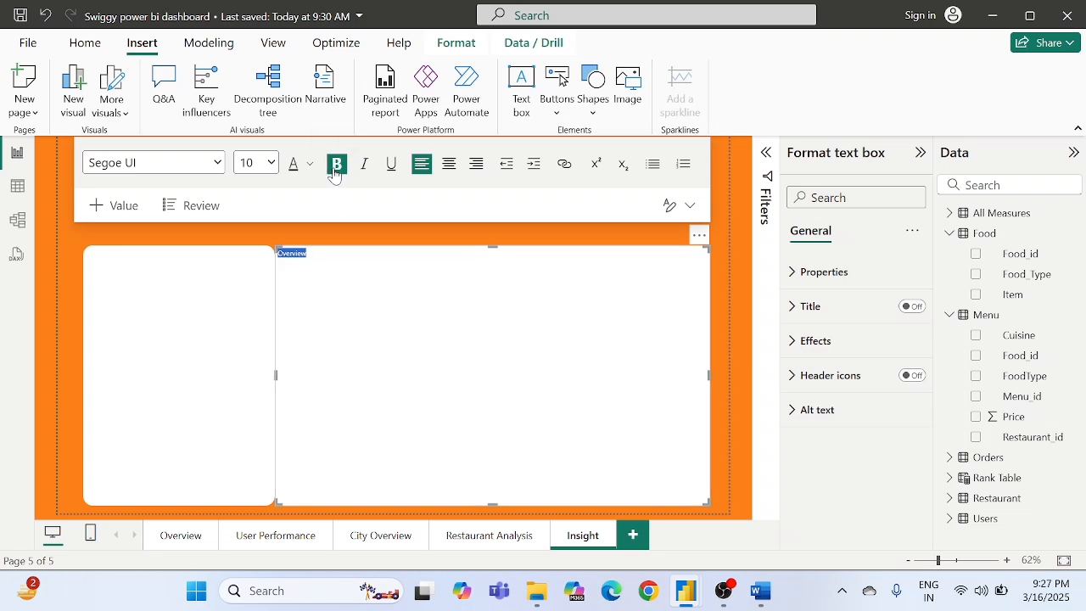
click(259, 163)
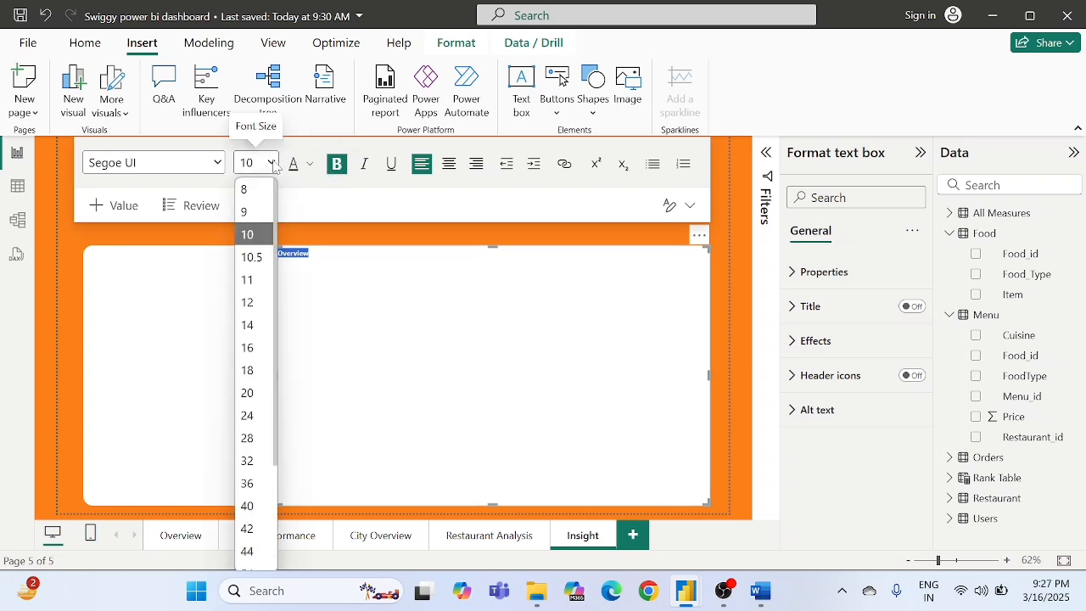
click(254, 393)
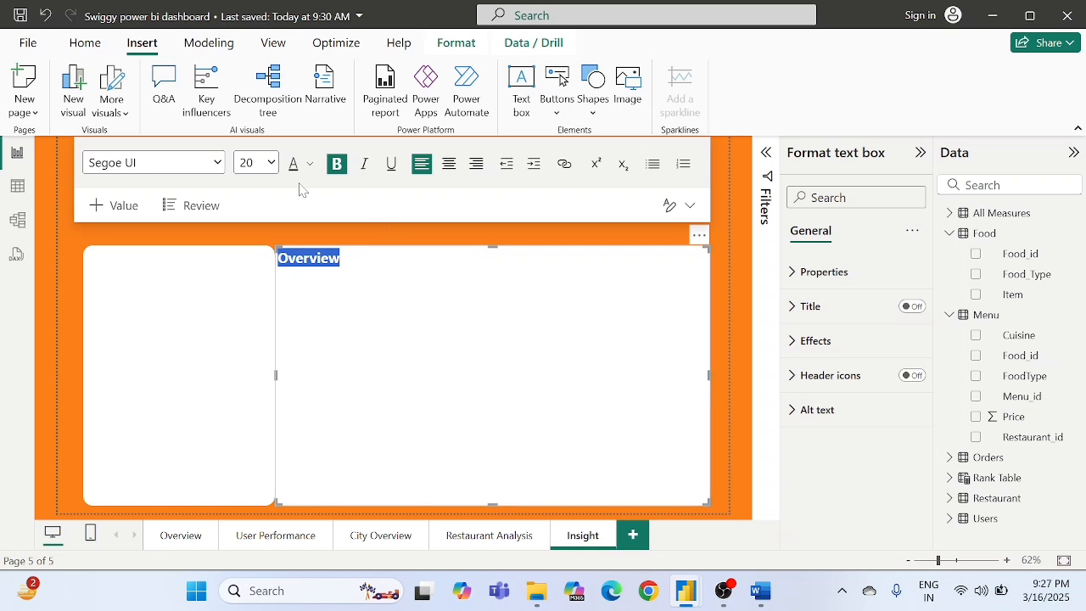
click(267, 165)
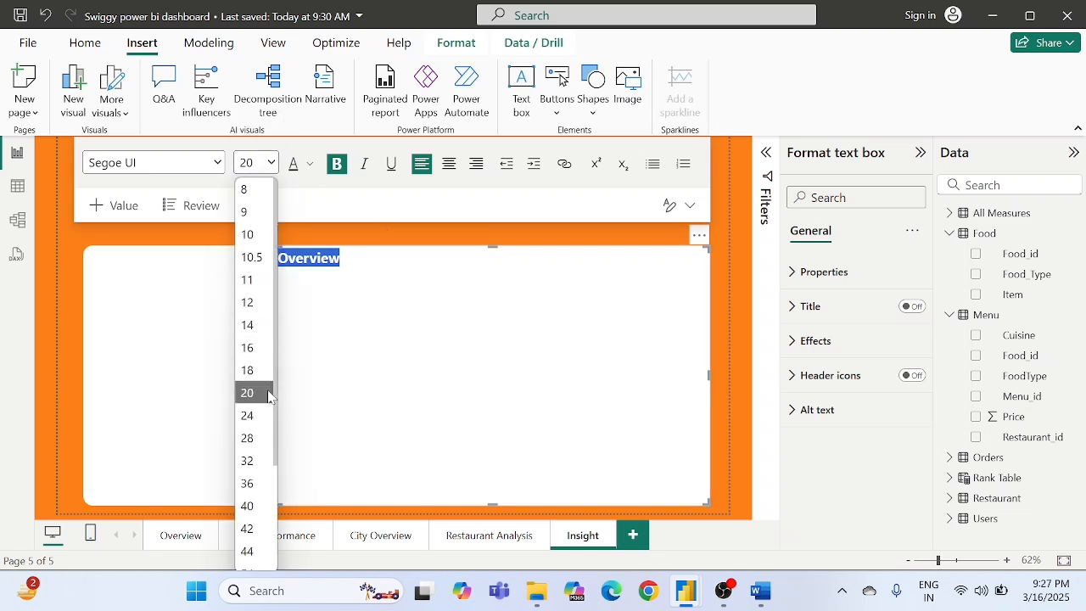
click(254, 416)
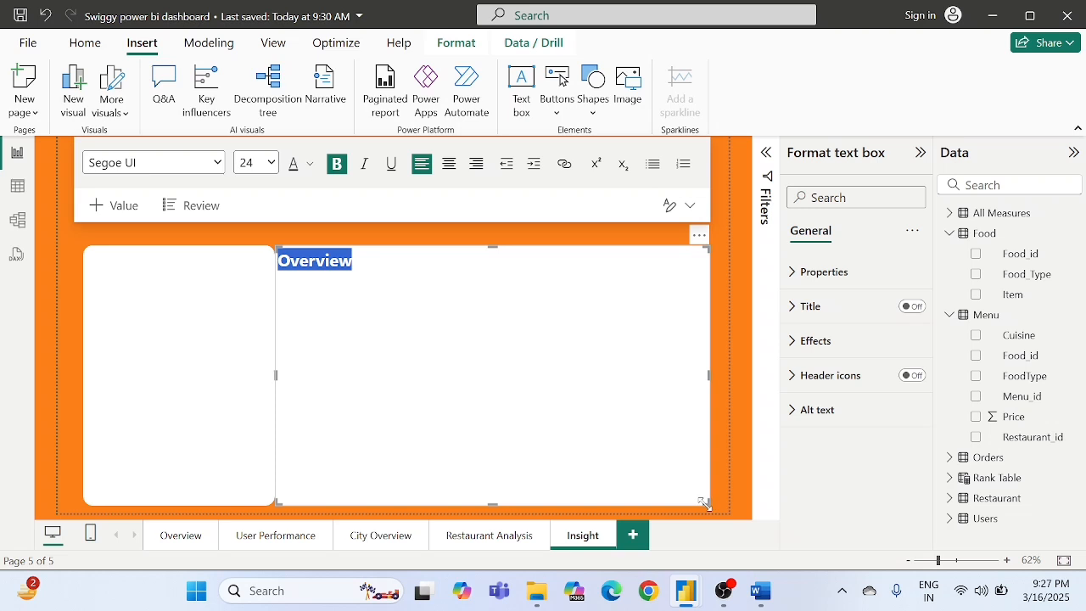
- Shrink the "Overview" text box to fit its word and move it to the upper part of the white card
drag(570, 472, 360, 288)
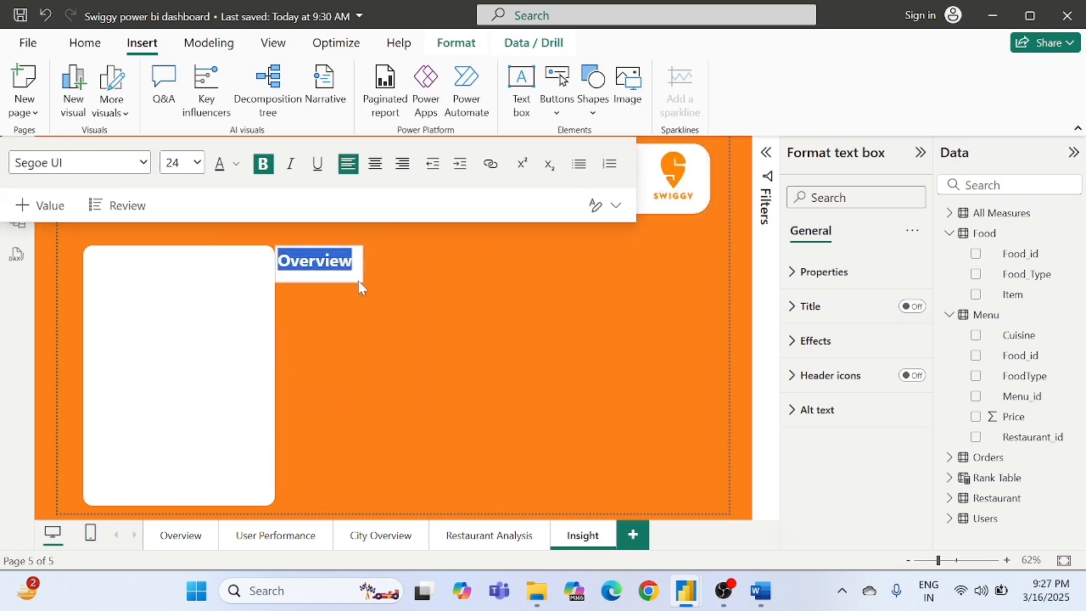
drag(352, 237, 170, 239)
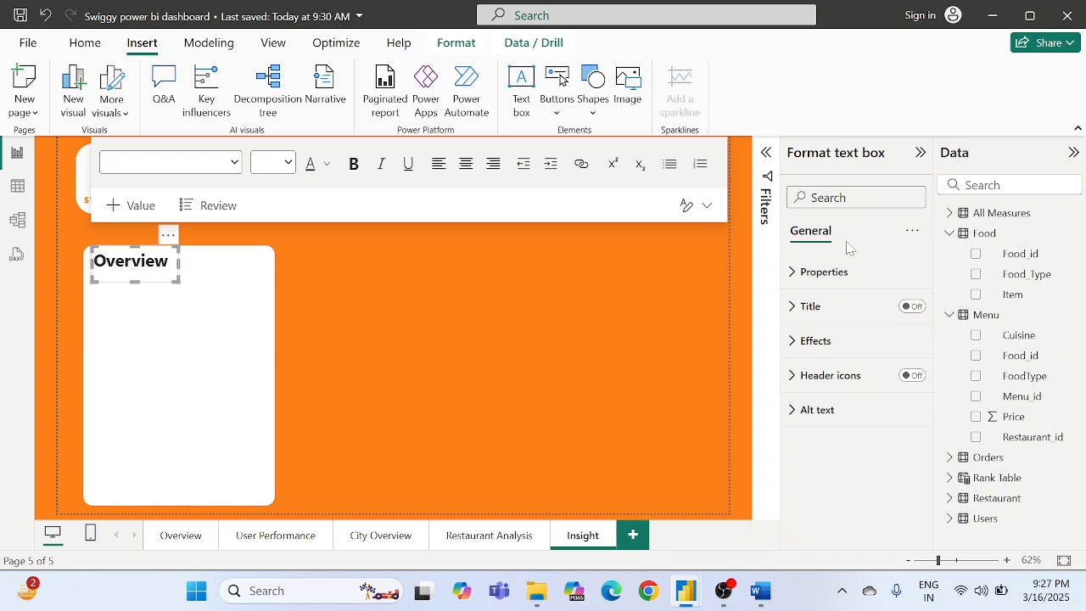
- Set the "Overview" text box's background transparency to 90% and align the box with the white card's left edge
click(839, 341)
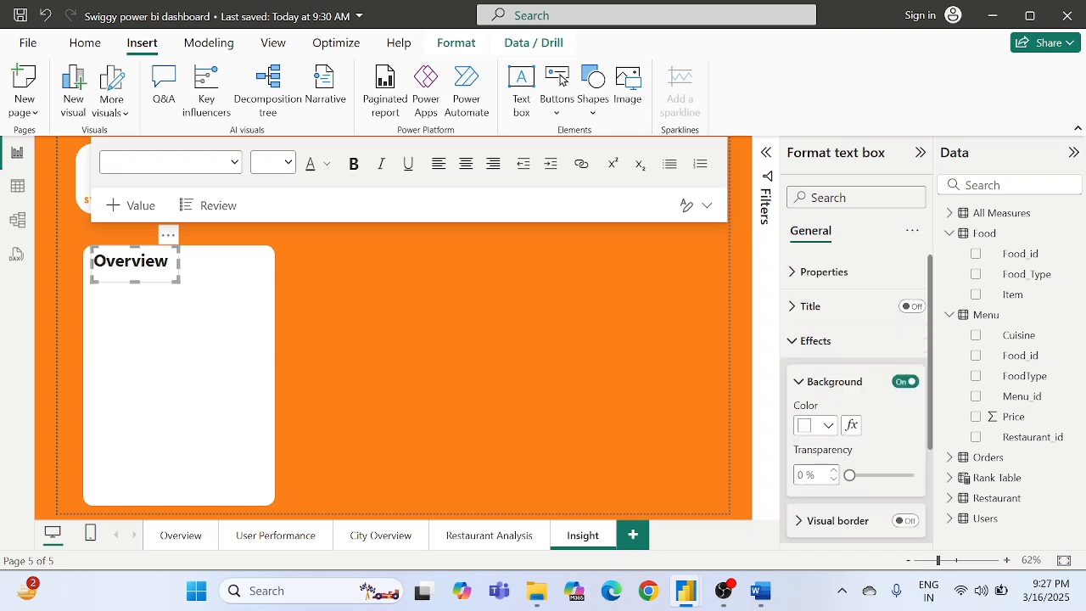
text(90)
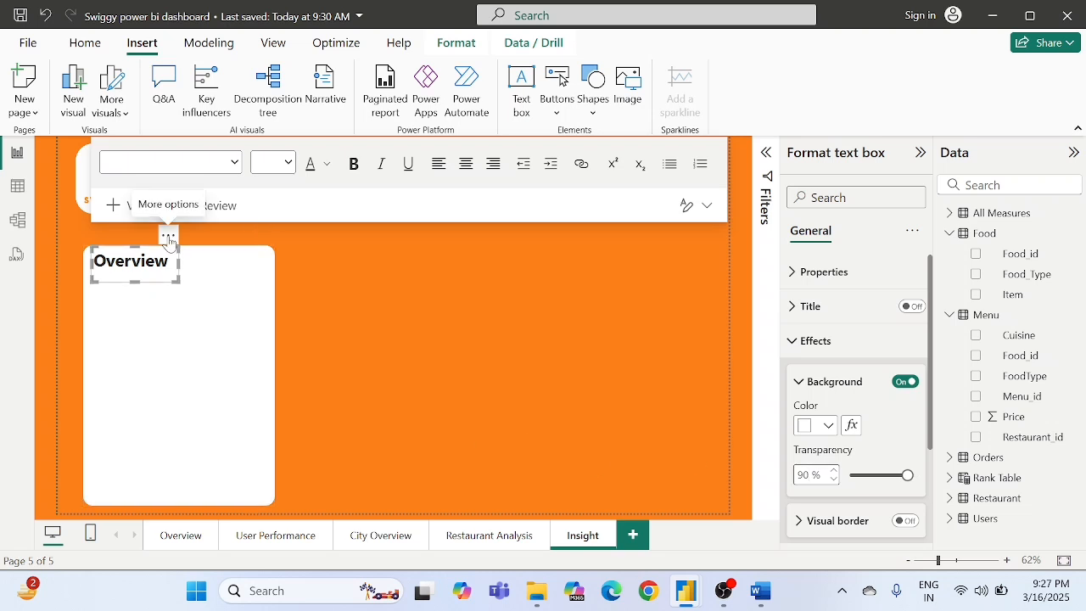
drag(168, 240, 161, 240)
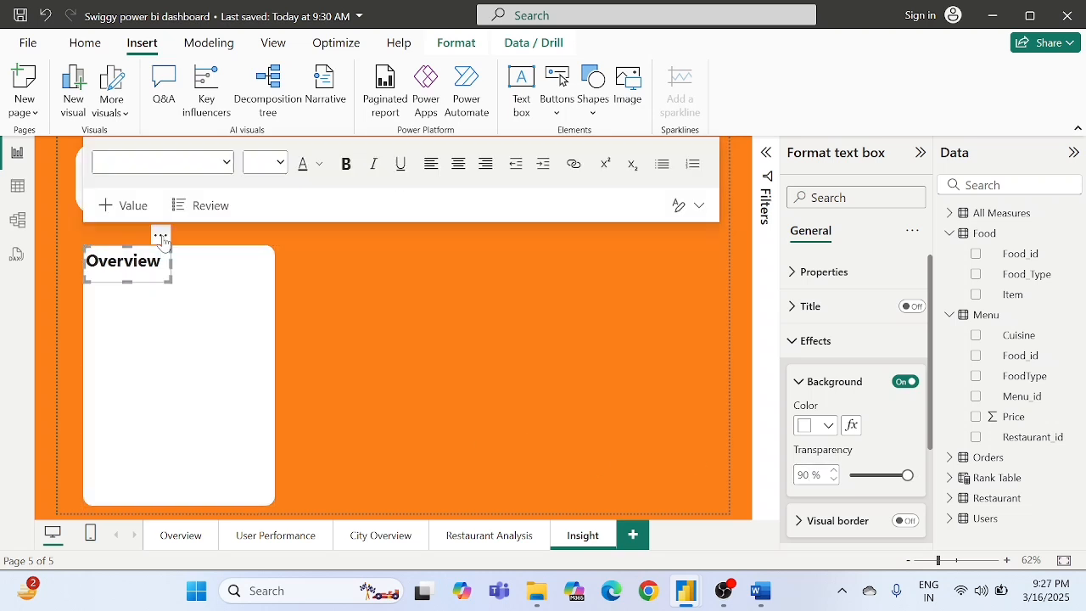
click(362, 265)
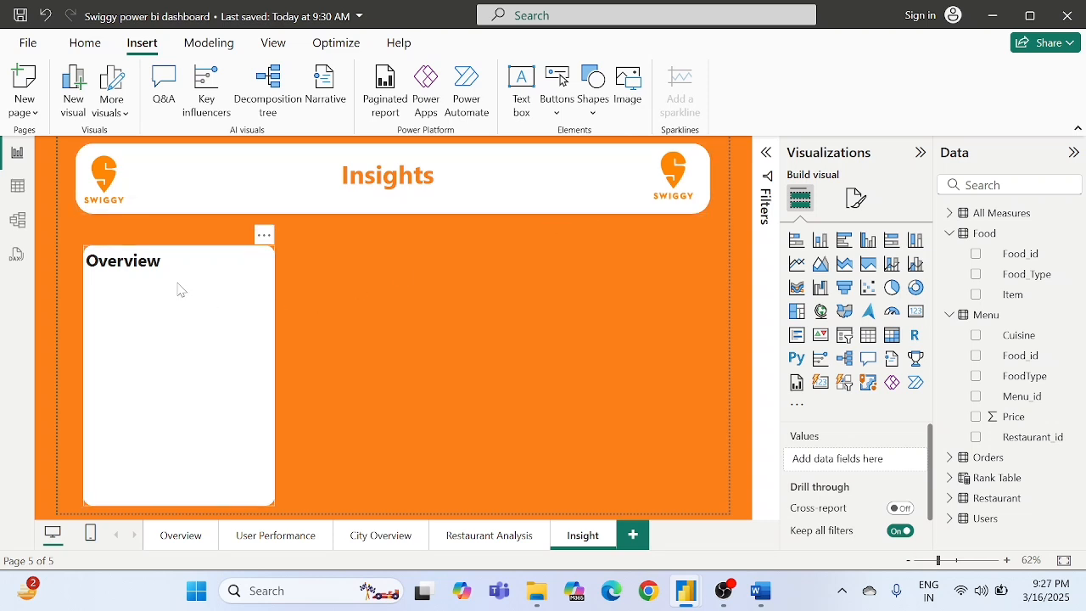
- Insert a line shape and fit it as a horizontal divider across the white card, just below the "Overview" heading
click(594, 93)
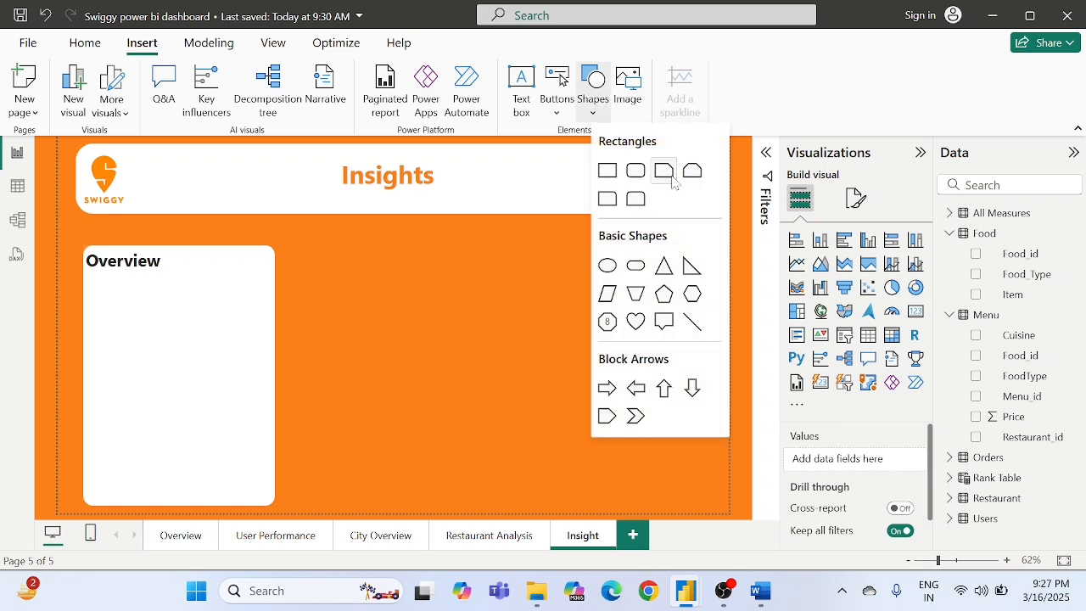
click(692, 323)
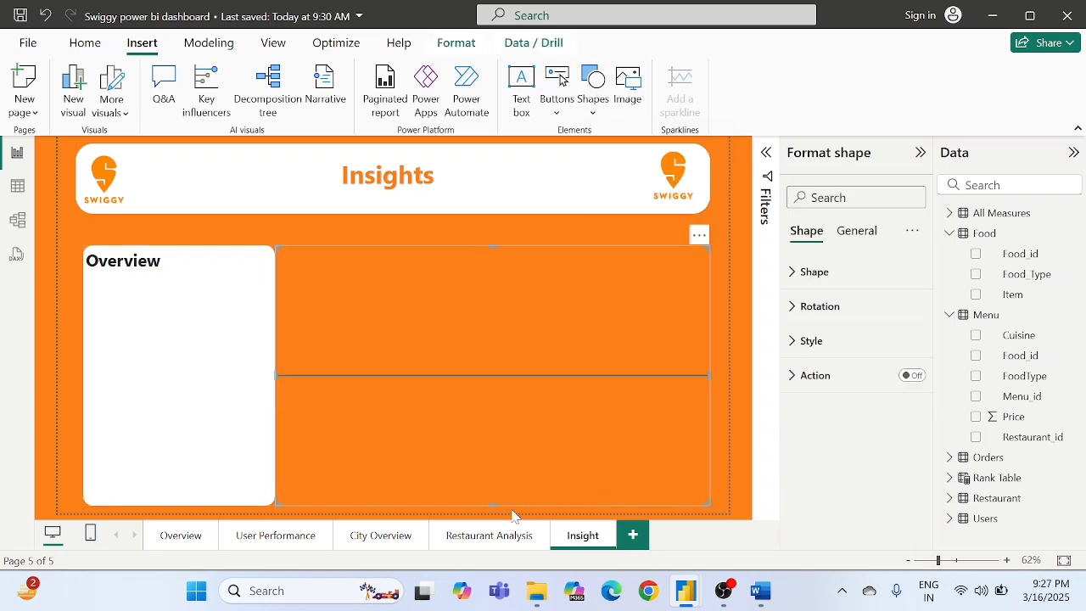
drag(489, 504, 520, 248)
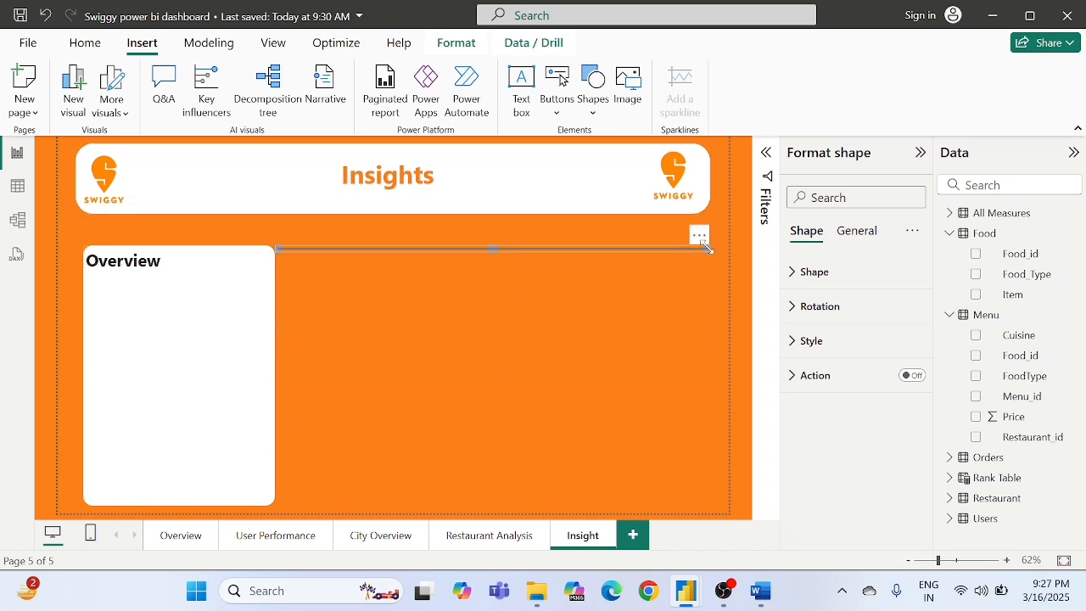
drag(707, 247, 266, 285)
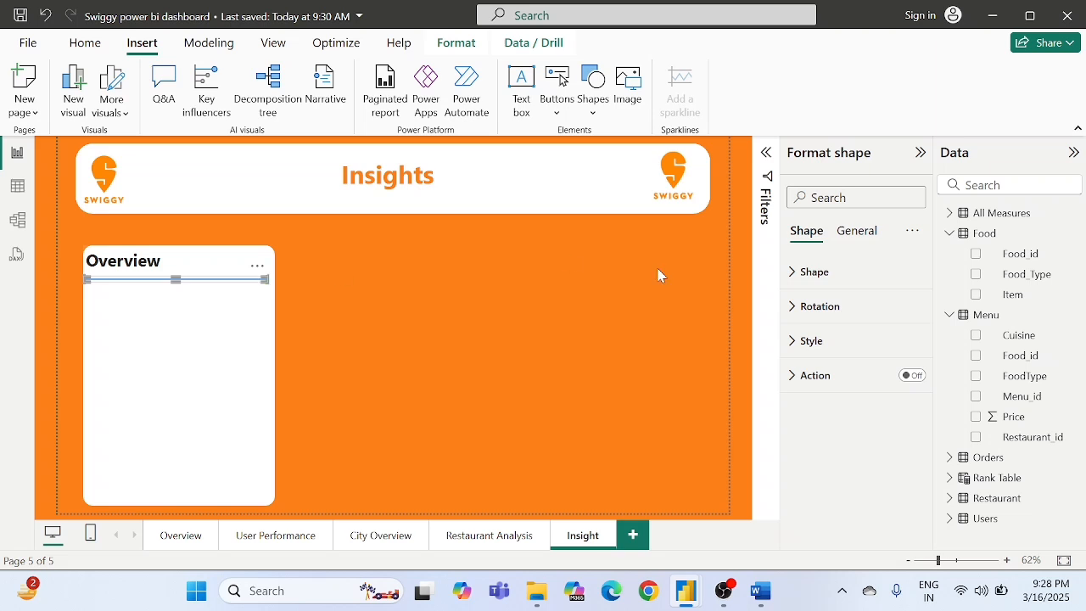
- Change the divider line's border color to the dashboard's recently used orange
click(817, 342)
scroll(866, 441, down, 1)
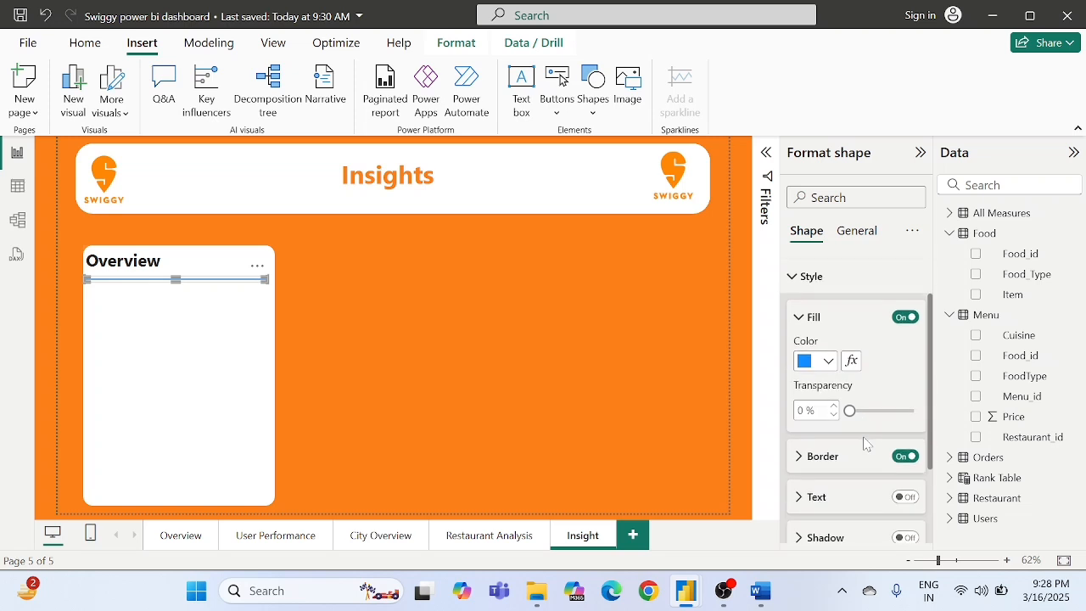
click(906, 457)
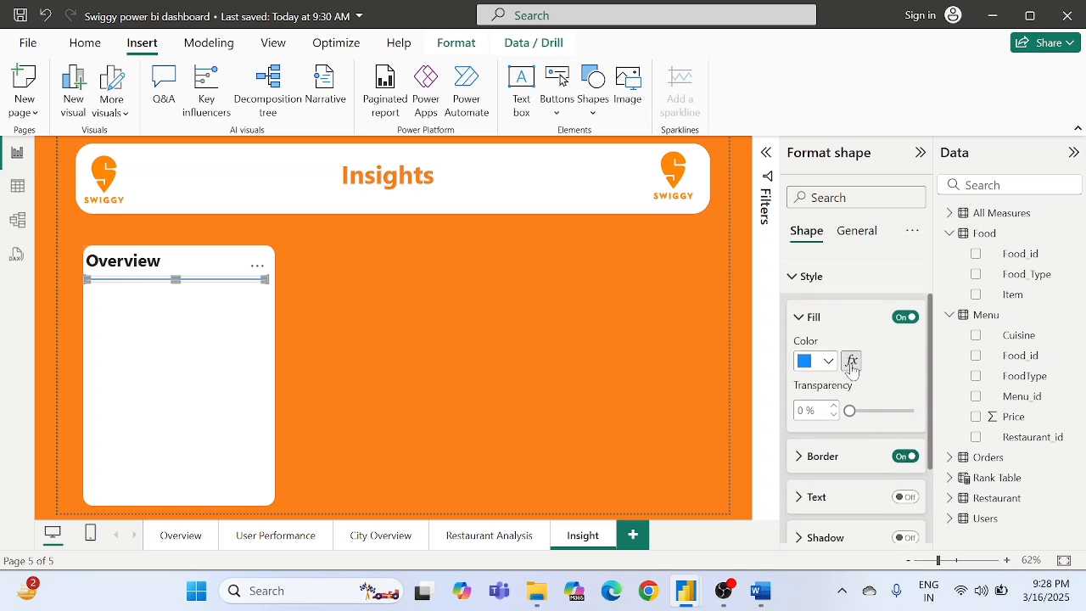
scroll(837, 403, down, 2)
click(824, 372)
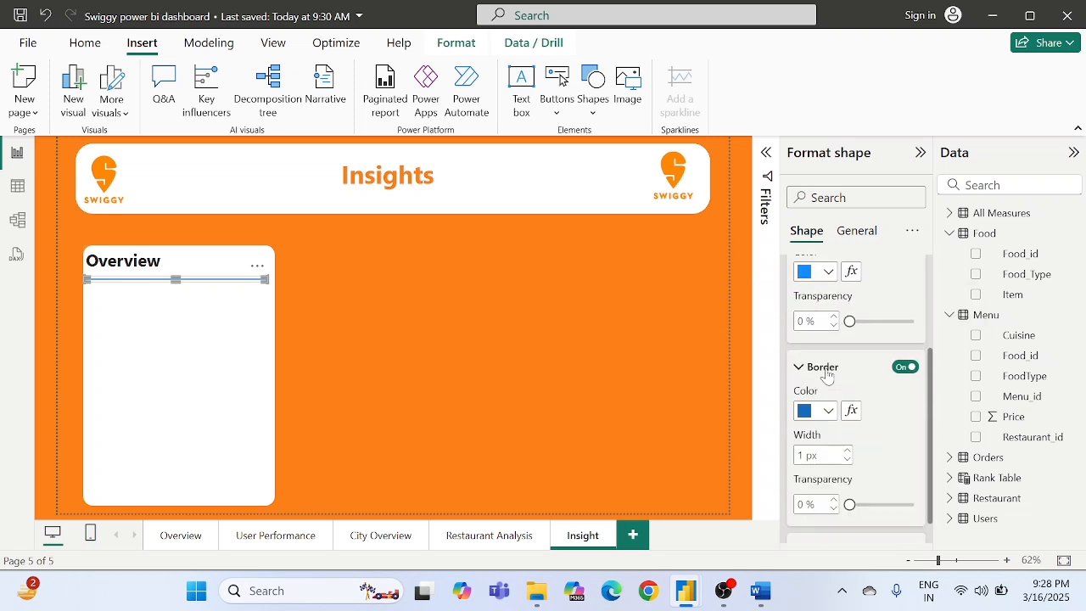
click(815, 411)
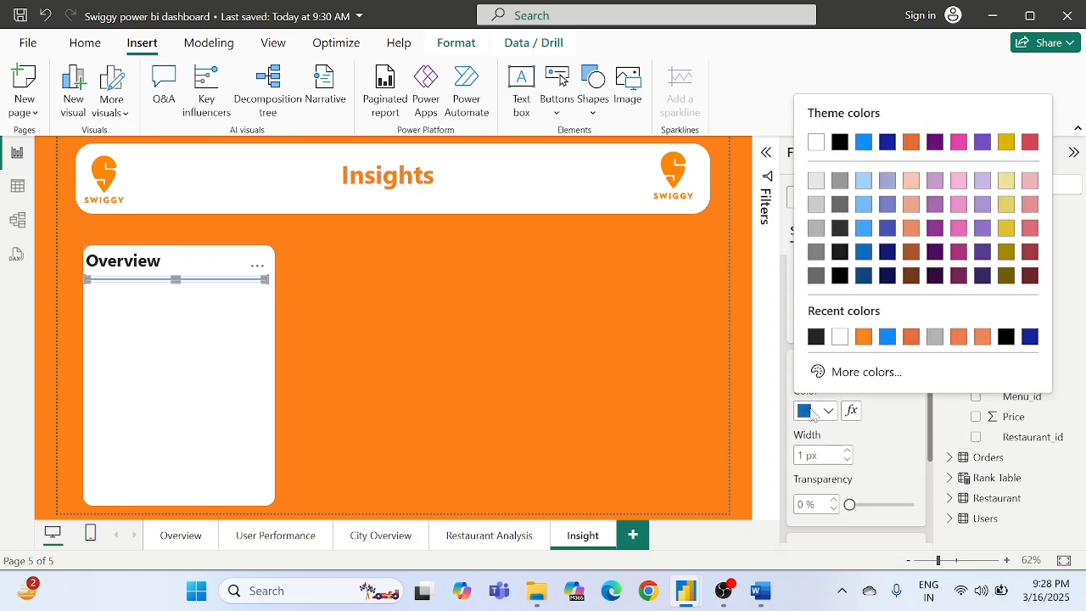
click(863, 338)
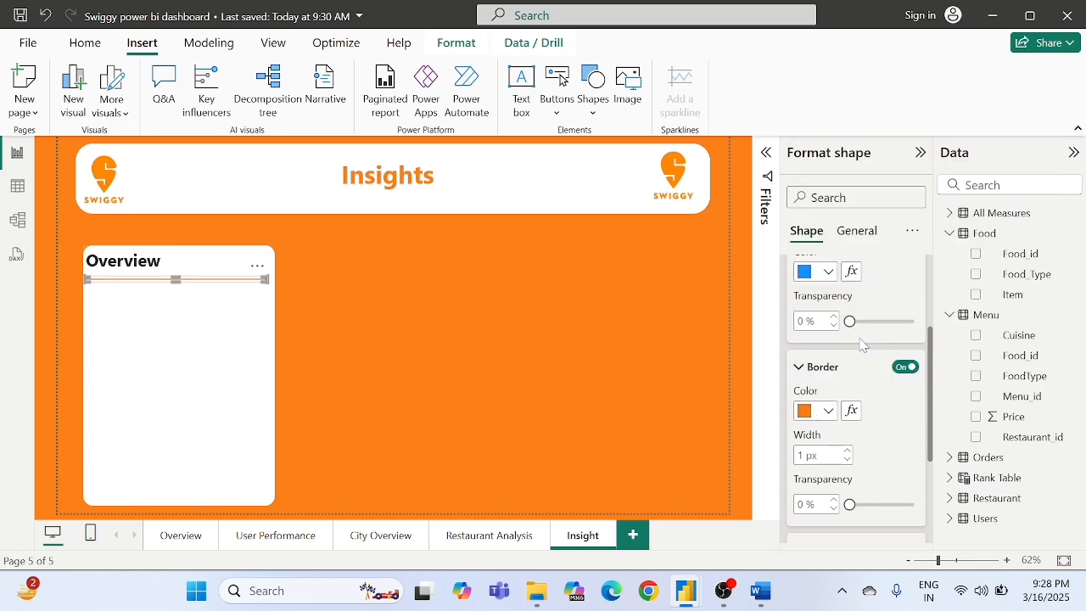
- Set the divider line's border width to 3 px, after trying 8 px and 5 px, and deselect the line
scroll(899, 415, down, 1)
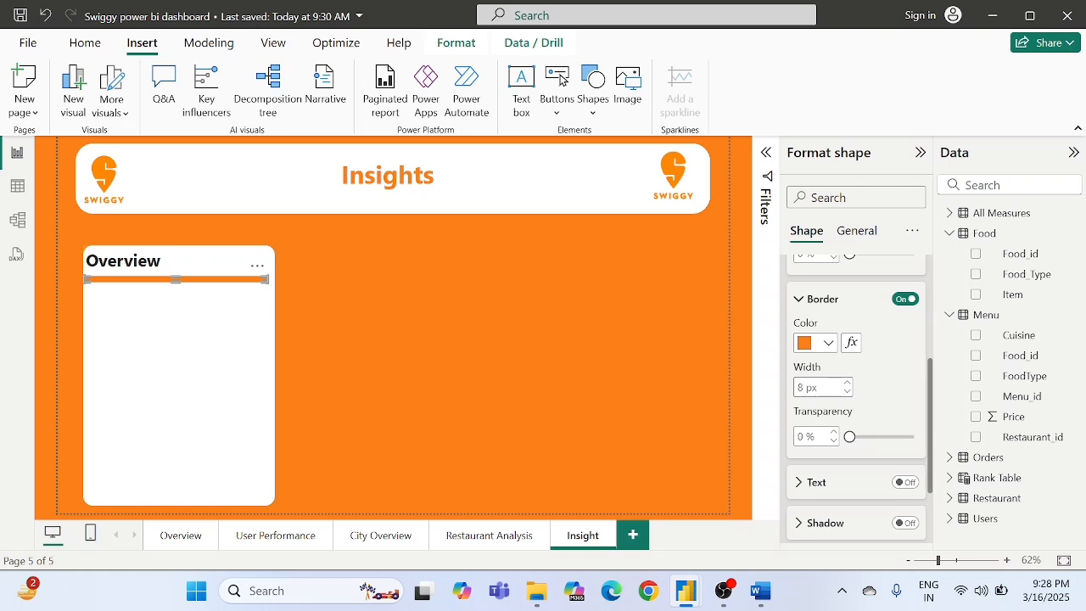
key(BackSpace)
text(5)
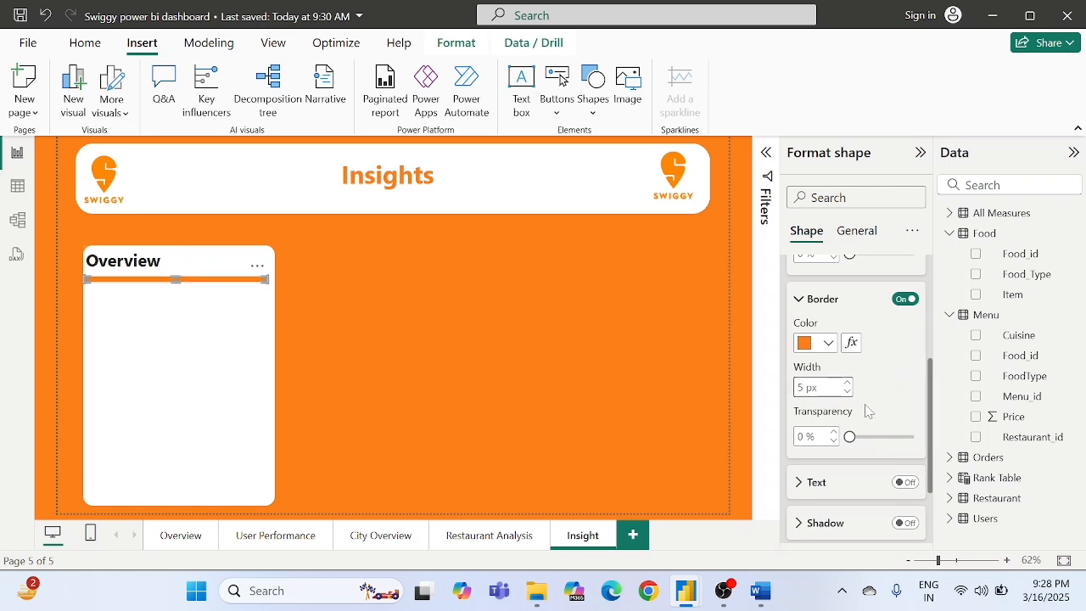
click(828, 395)
key(BackSpace)
text(3)
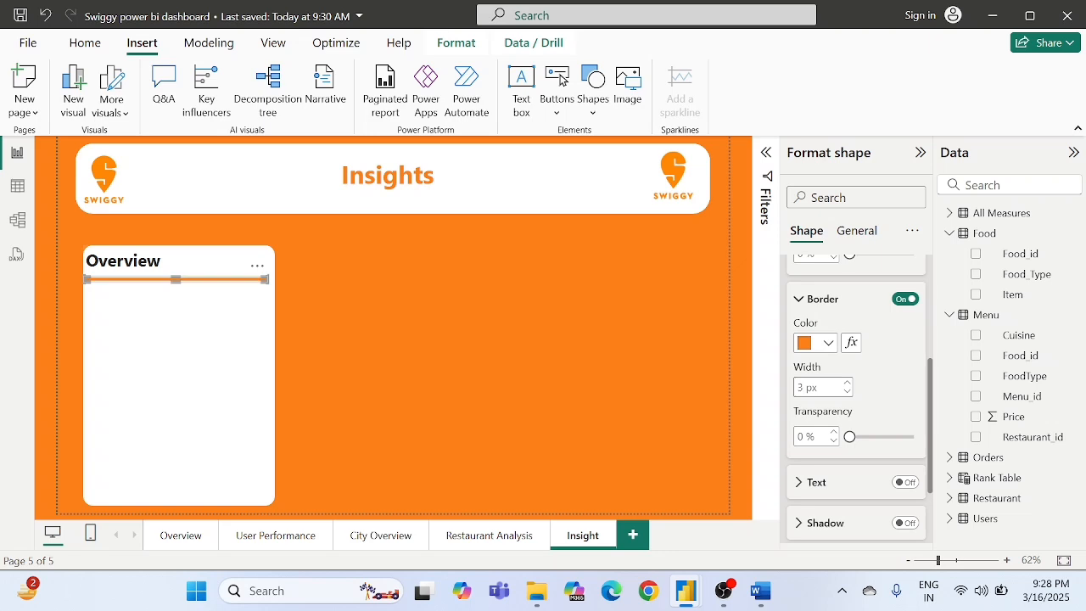
click(890, 398)
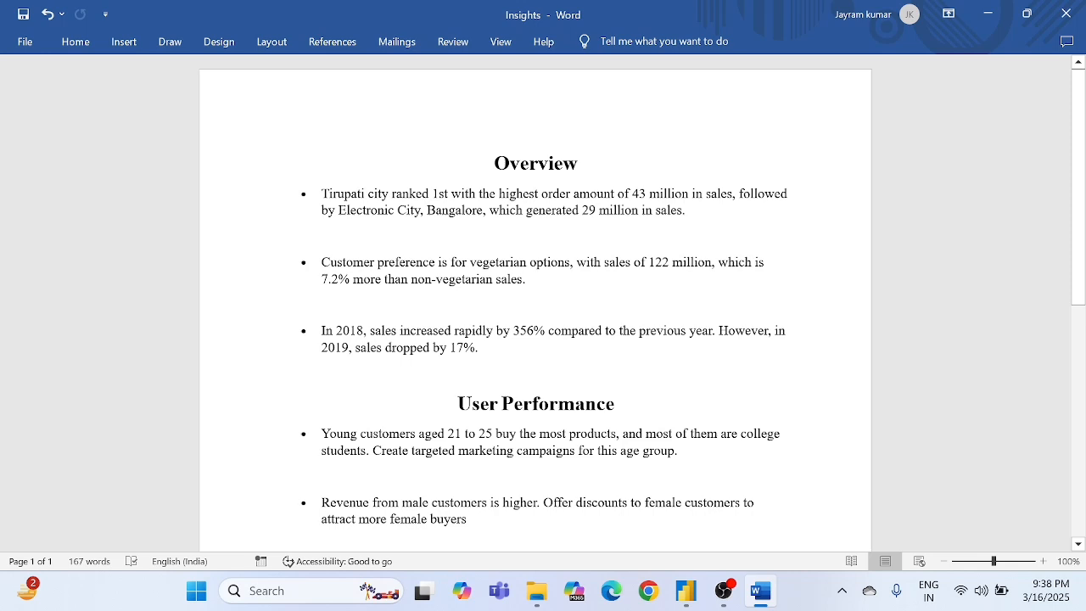
- Copy the three Overview bullet points from the Word document and paste them into a new text box on the Power BI Insight page
drag(322, 194, 485, 353)
key(ctrl+c)
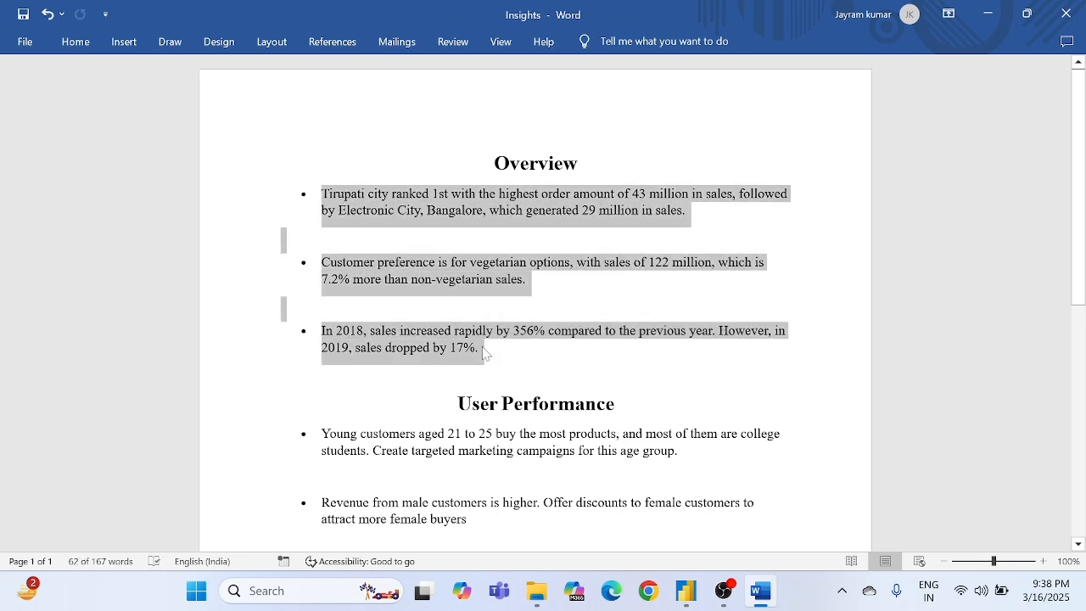
key(alt+Tab)
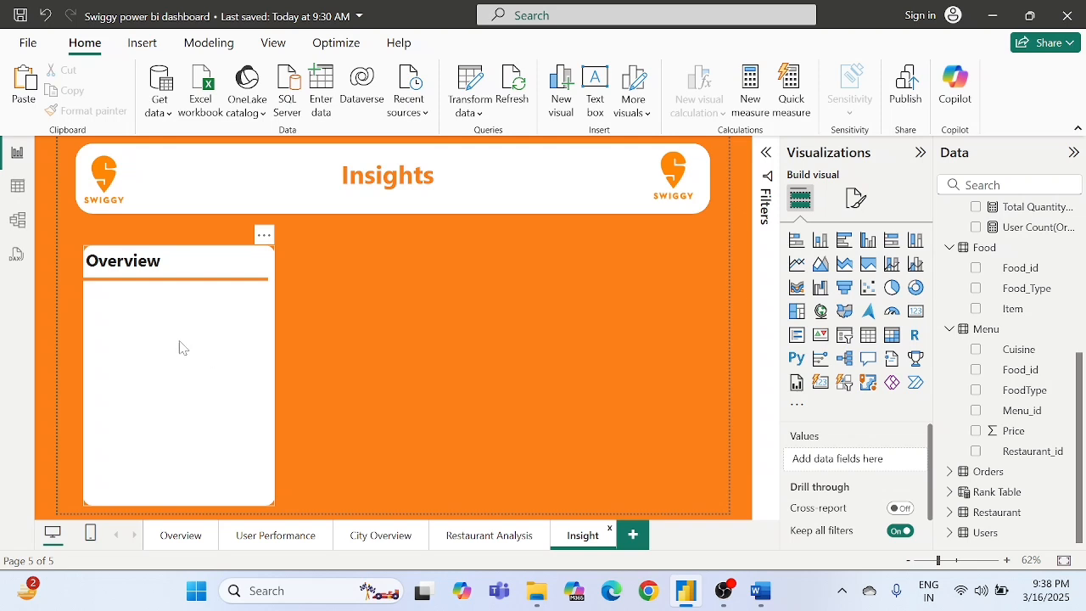
click(587, 95)
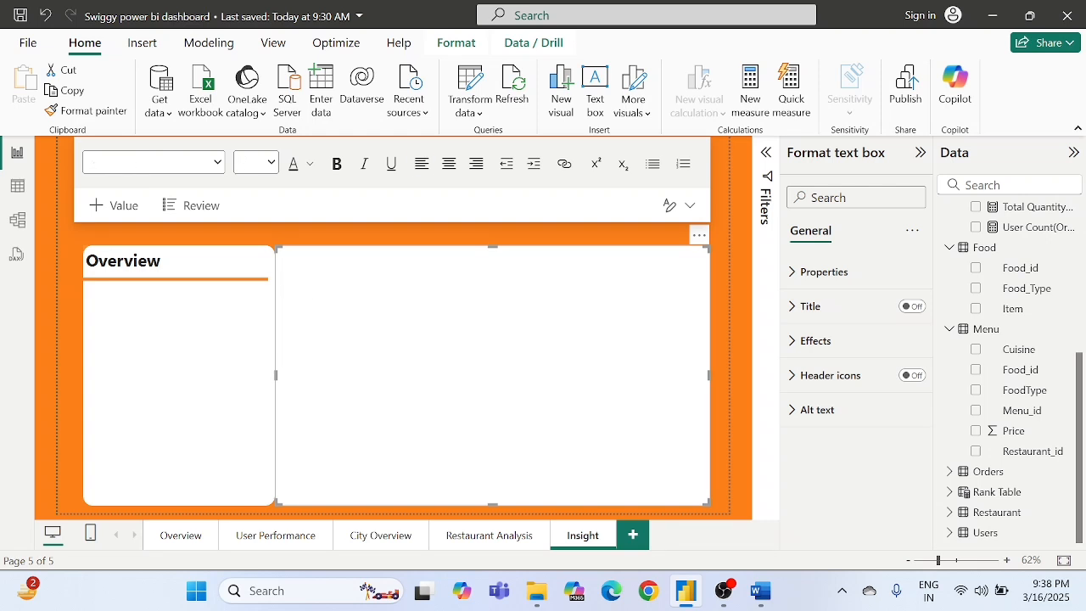
key(ctrl+v)
drag(634, 302, 465, 253)
click(282, 291)
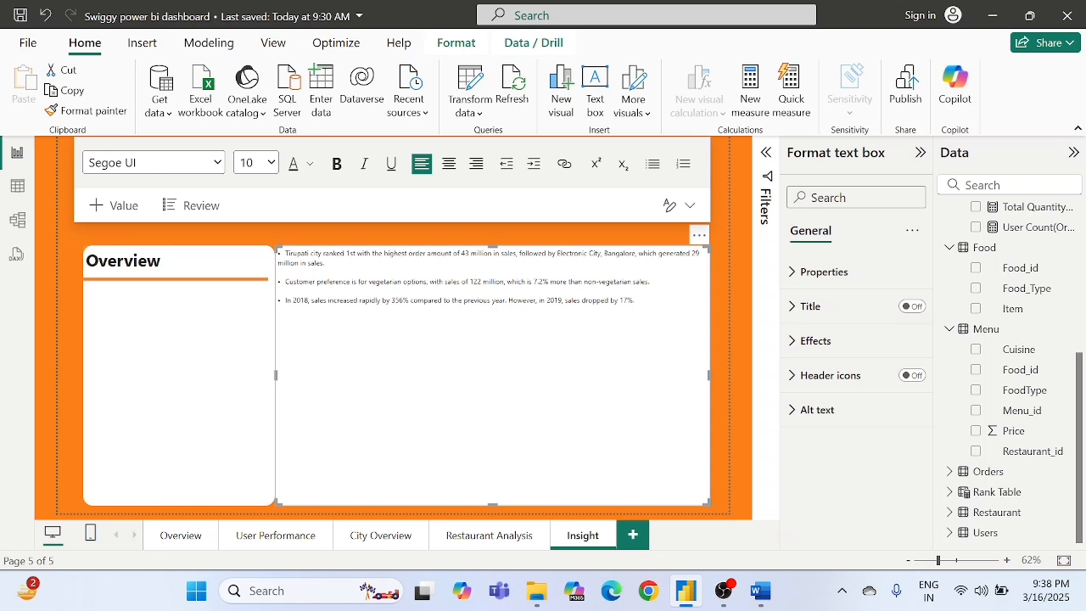
- Set all of the pasted Overview bullet text to font size 12 and make it bold
key(ctrl+a)
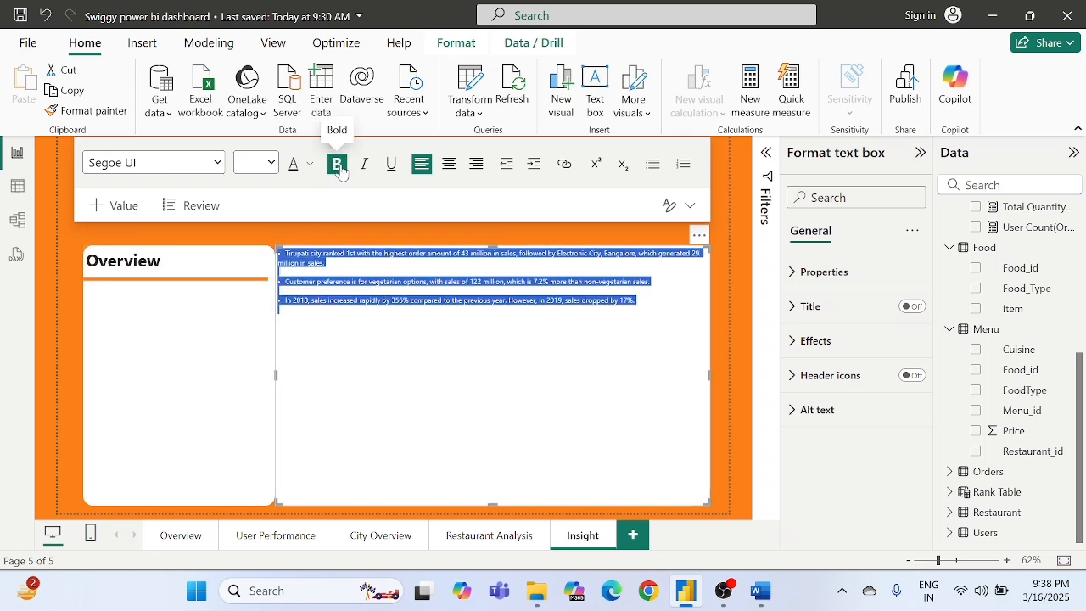
click(272, 163)
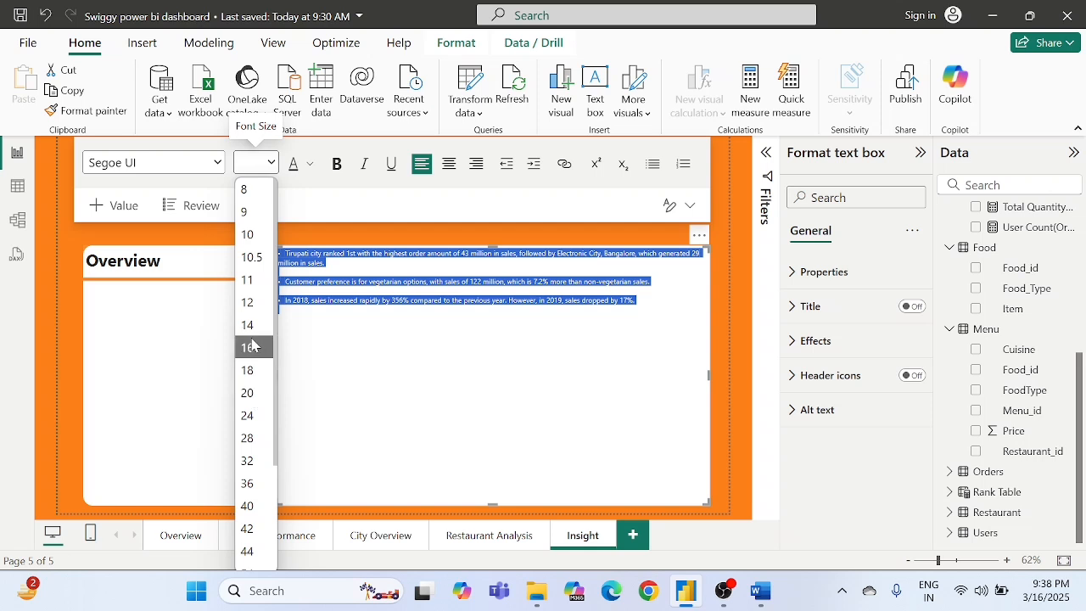
click(254, 303)
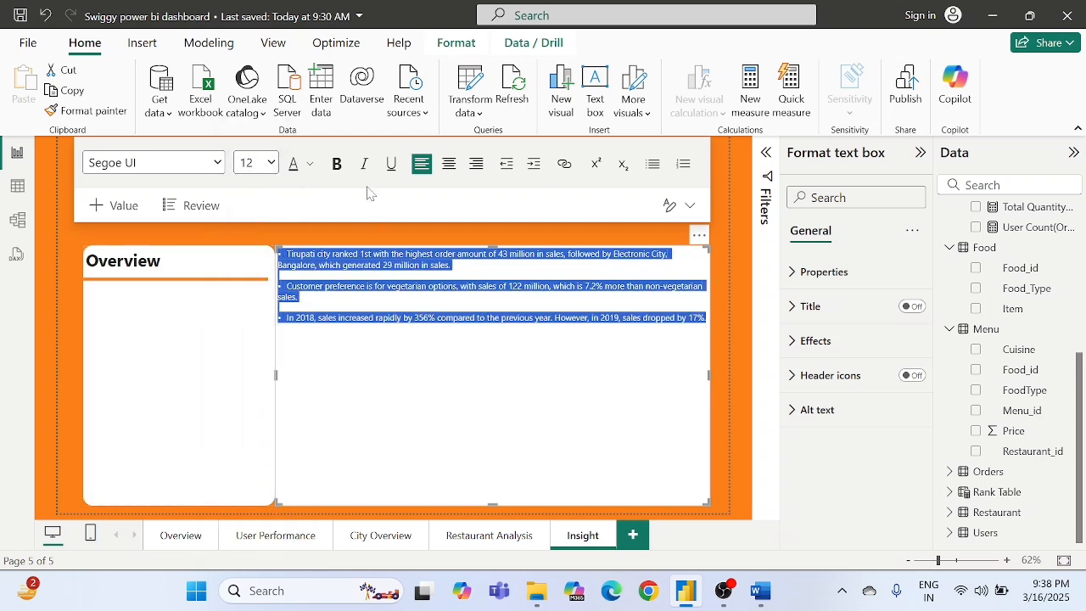
click(338, 165)
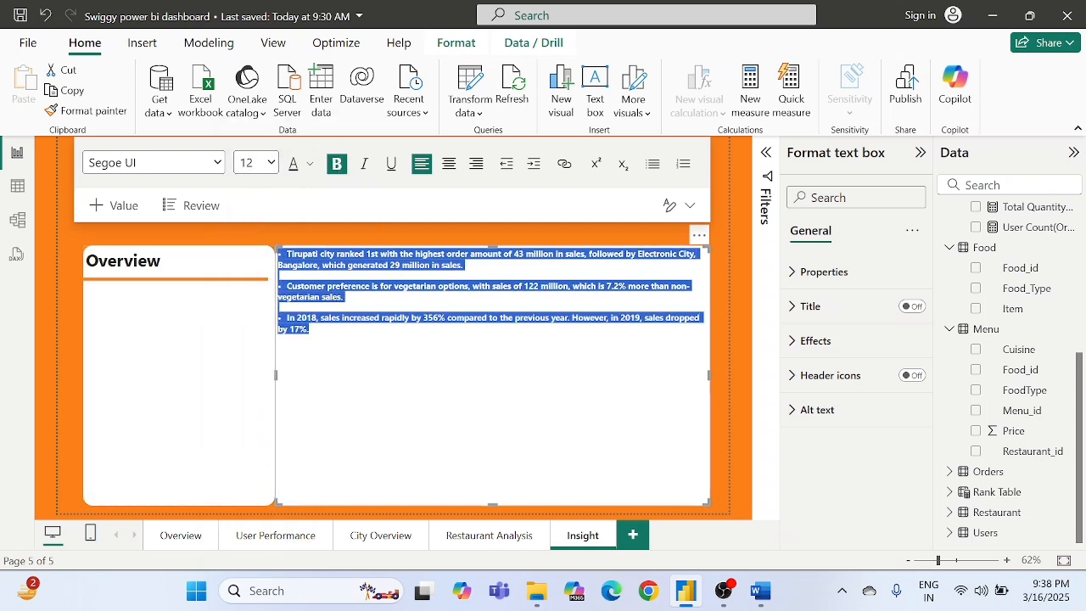
click(540, 386)
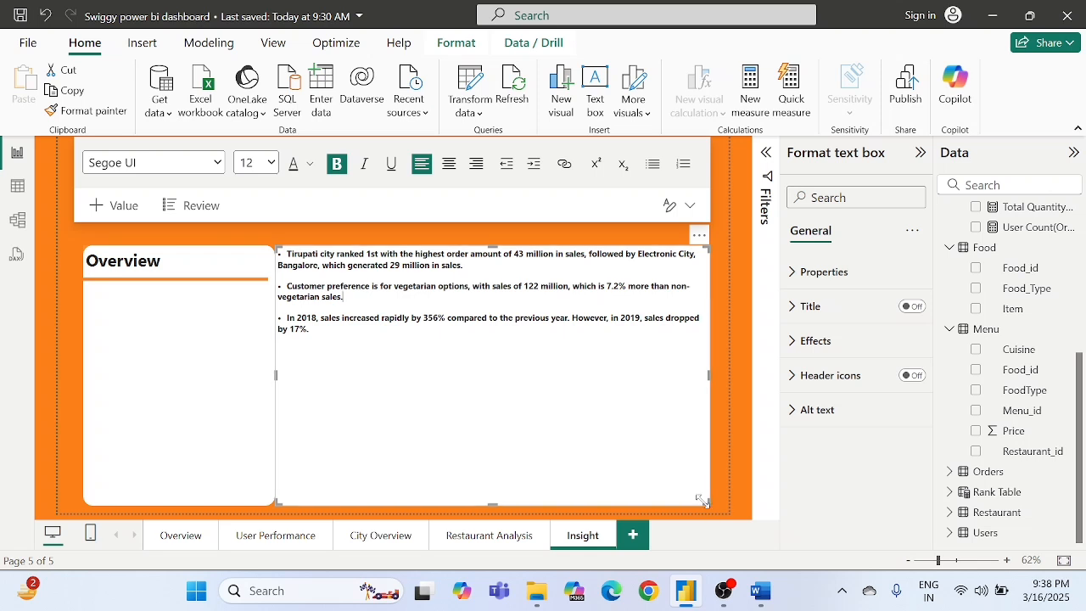
- Shrink the bullet text box and fit it inside the Overview card, from below the divider line to the card's lower edge
drag(706, 503, 473, 373)
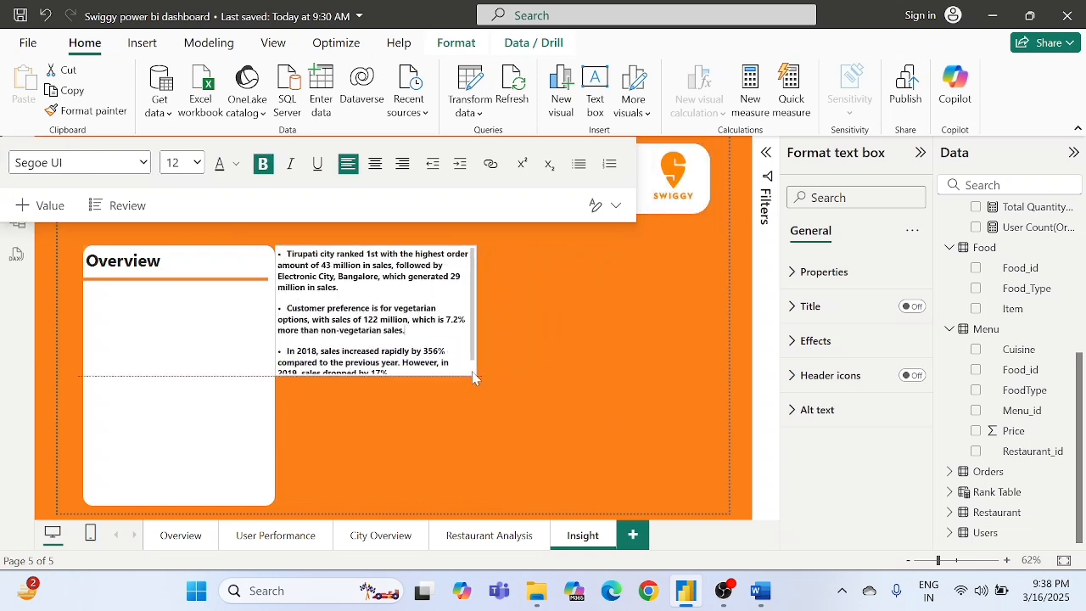
drag(462, 235, 279, 283)
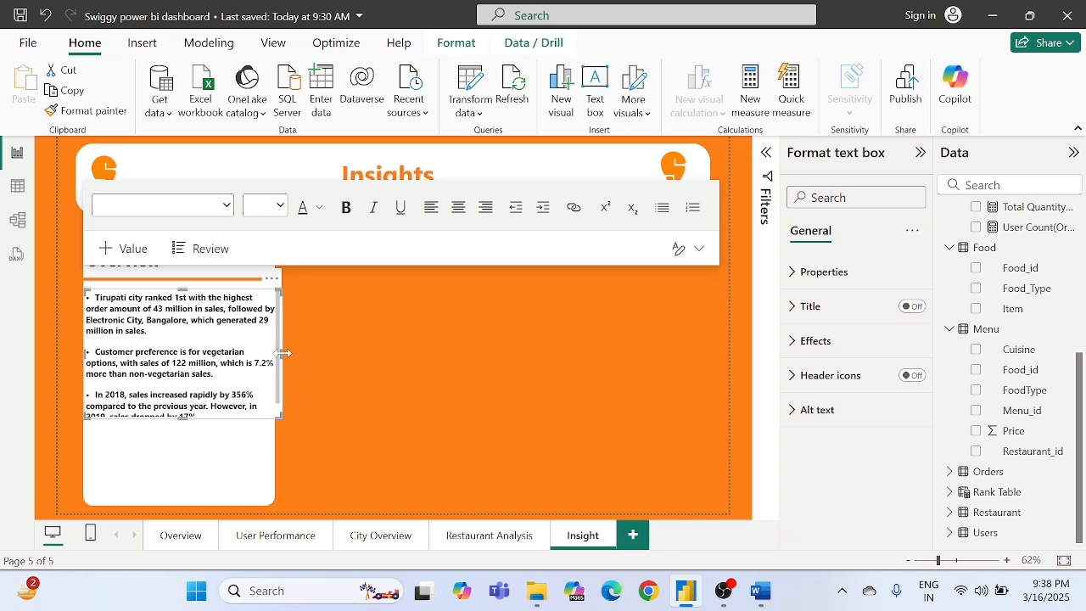
drag(281, 353, 273, 357)
drag(178, 419, 178, 506)
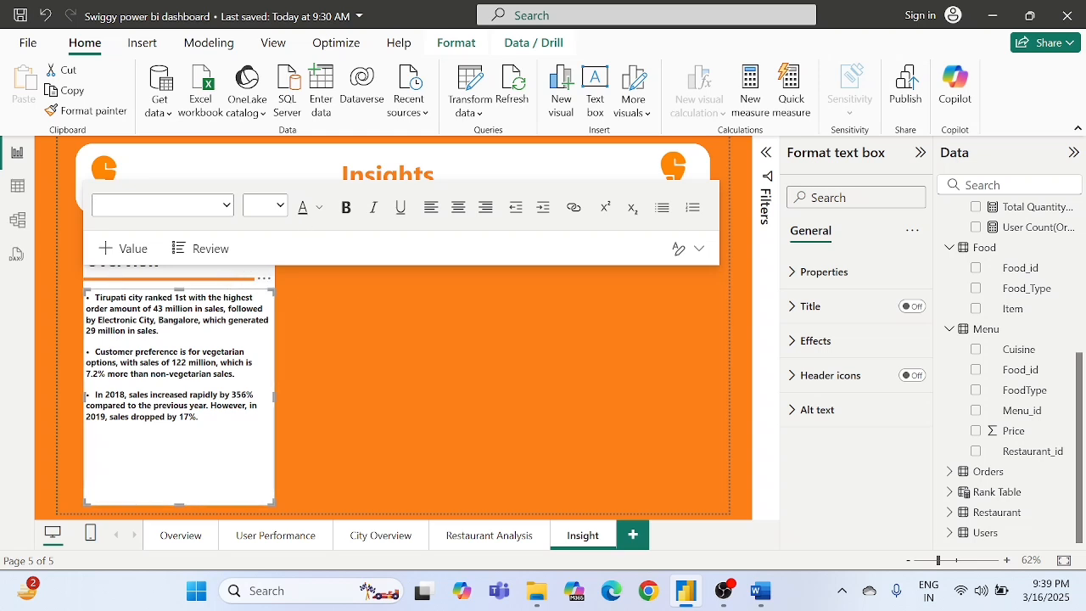
- Change the font of all the Overview bullet text to Times New Roman
key(ctrl+a)
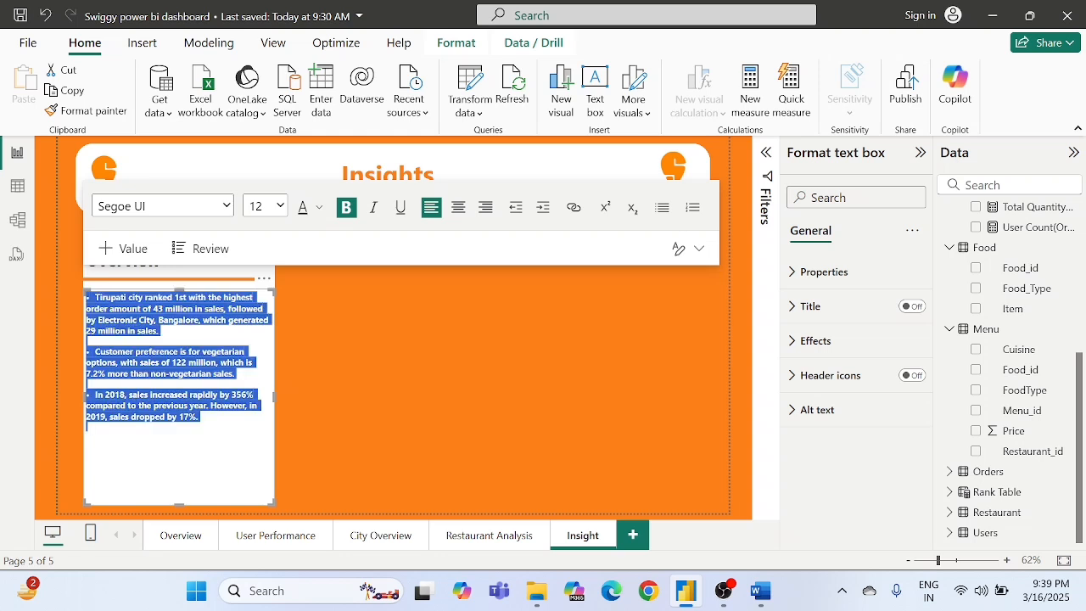
click(203, 212)
key(Down)
key(Down)
key(Down)
key(Down)
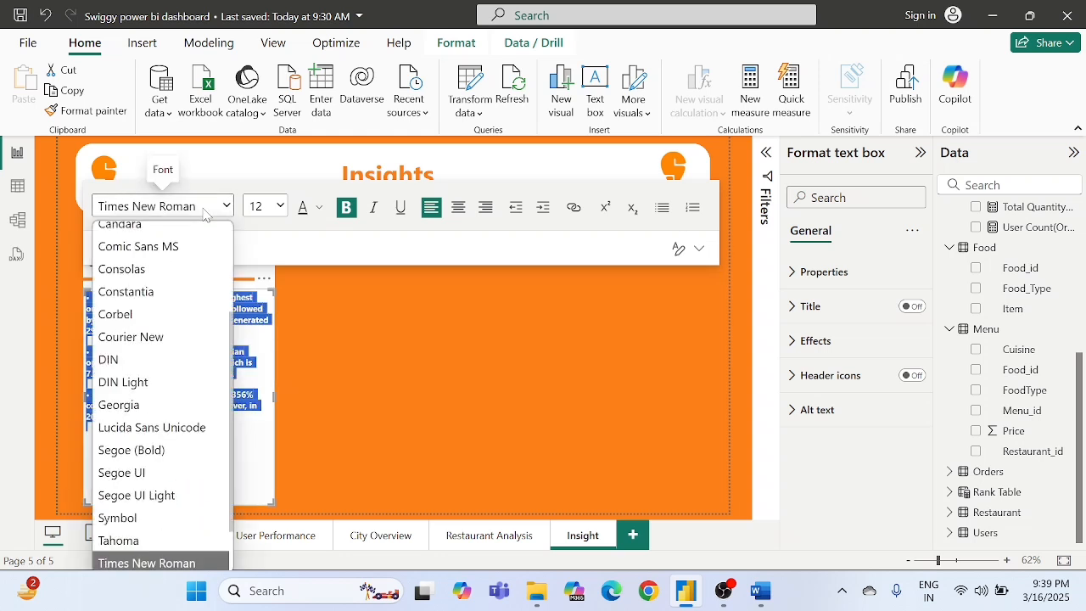
key(Return)
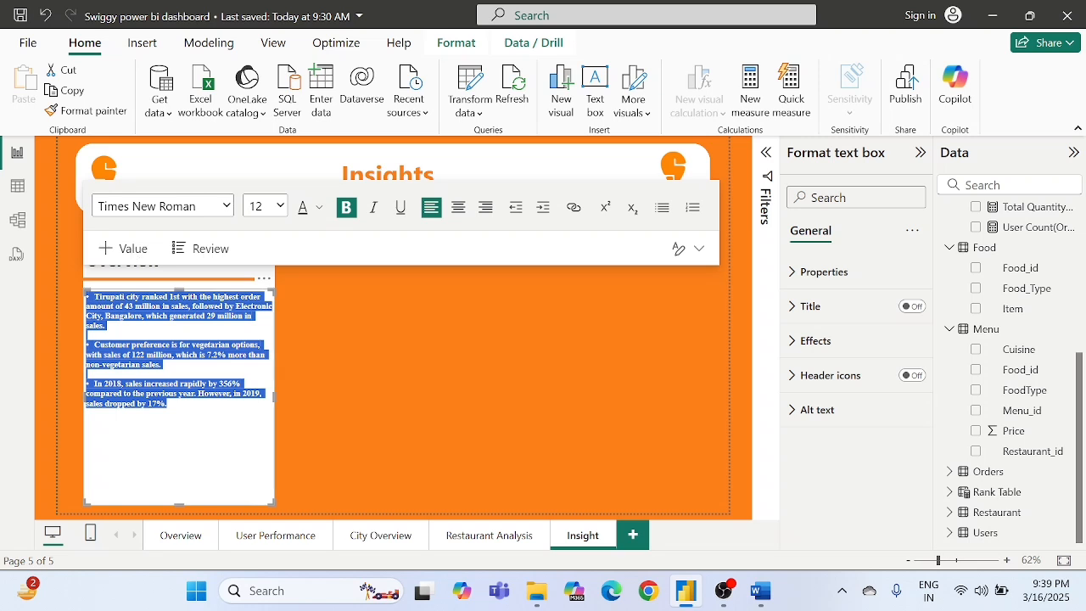
- Set the Overview bullet text to font size 16, after trying 20, and deselect the text box
click(280, 206)
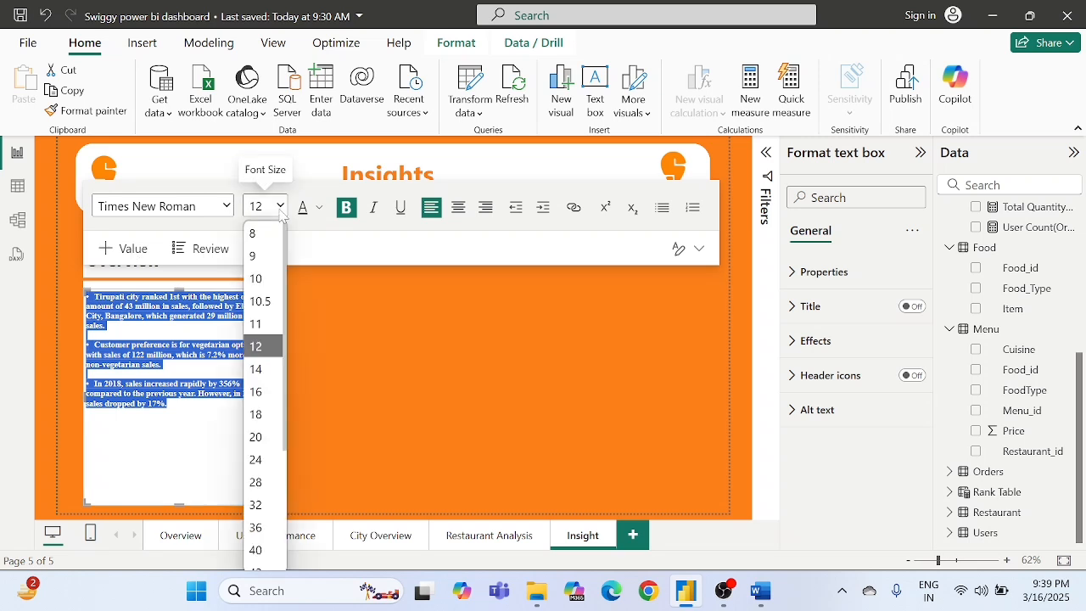
click(274, 437)
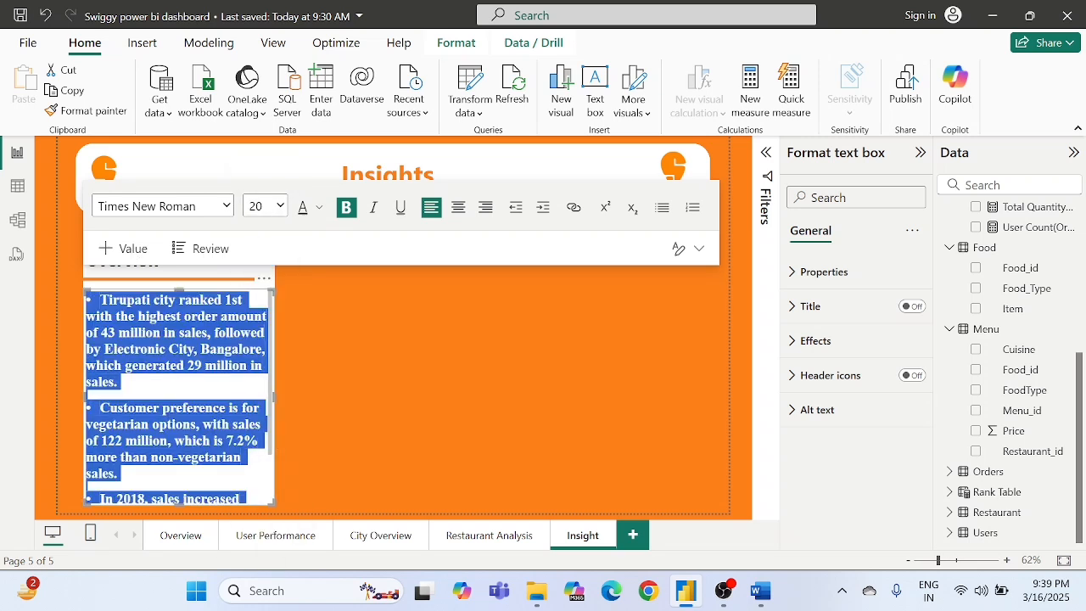
click(280, 206)
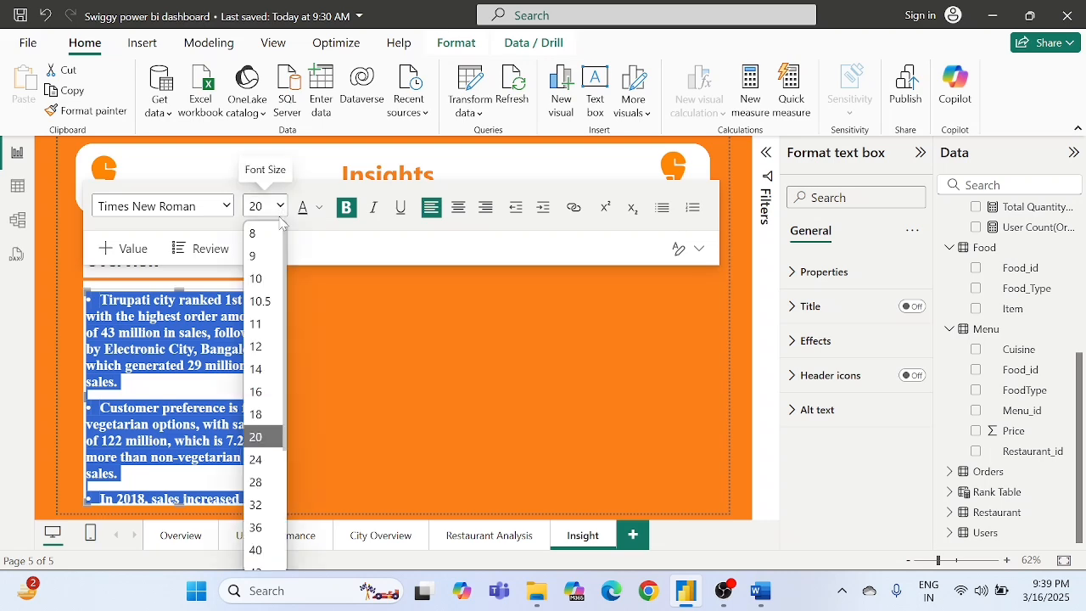
click(266, 392)
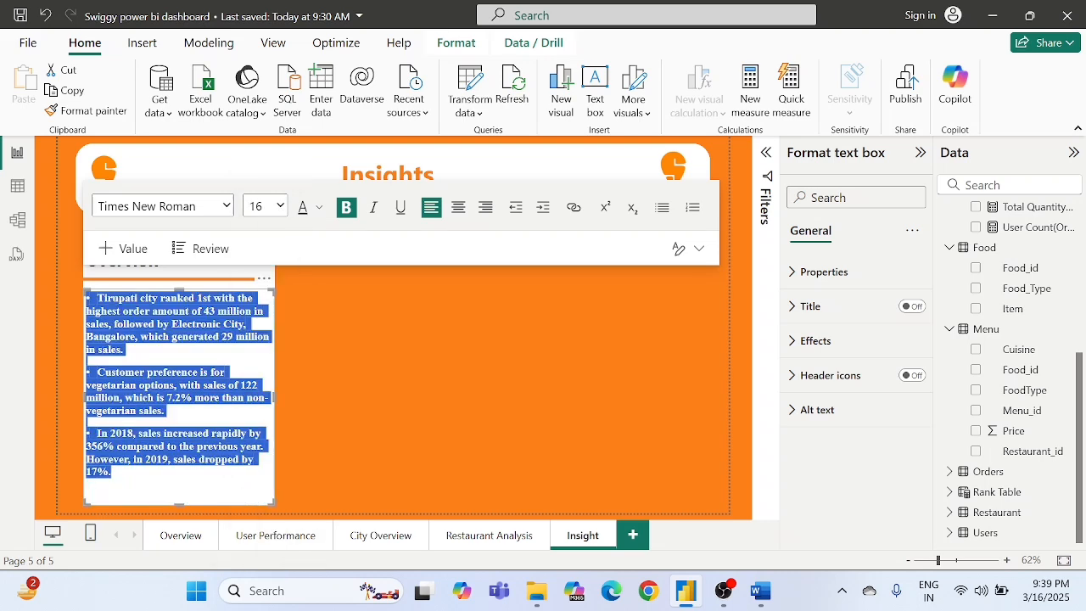
click(323, 366)
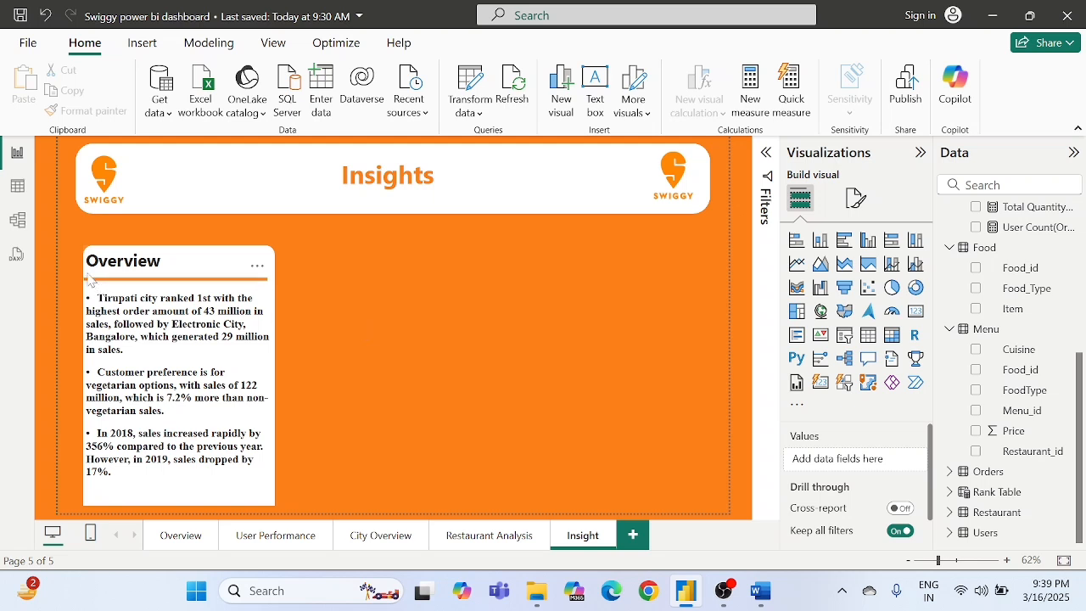
- Duplicate the white card shape behind the Overview insights and align the copy beside the original as a second card
drag(72, 249, 311, 441)
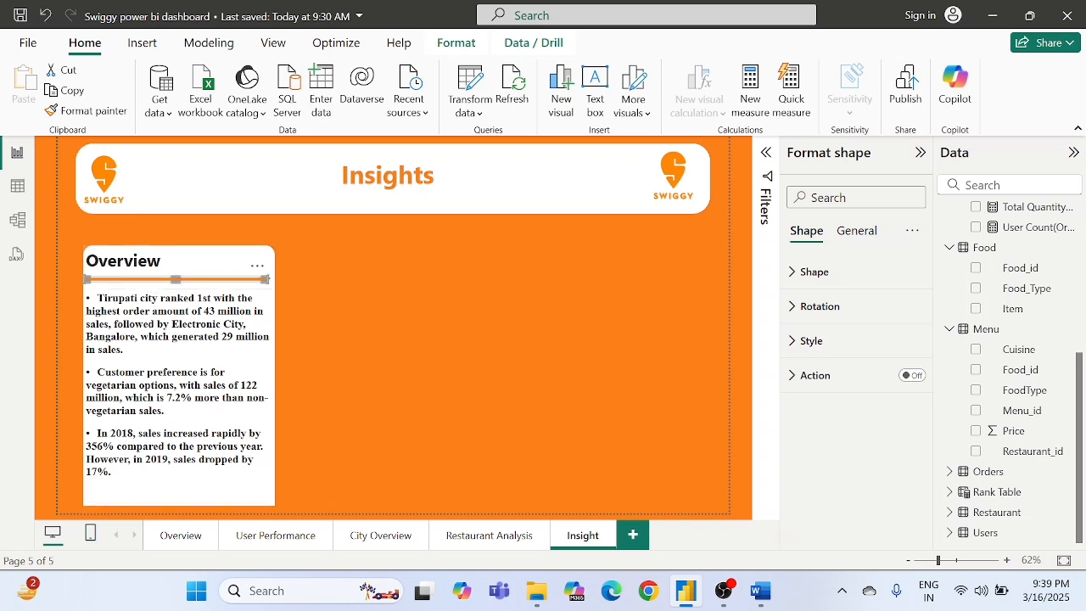
click(311, 297)
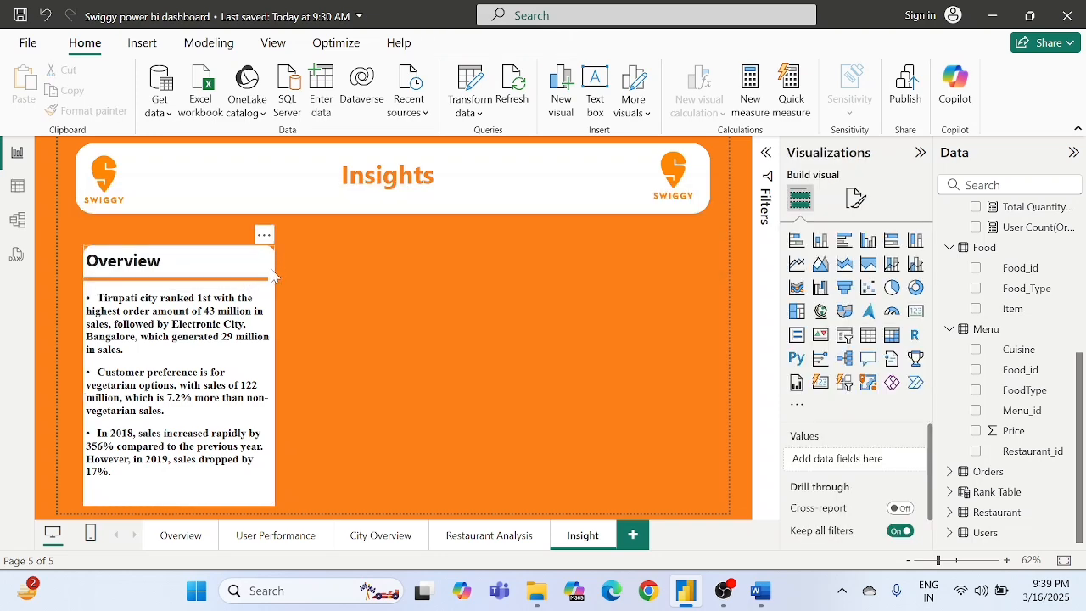
click(272, 273)
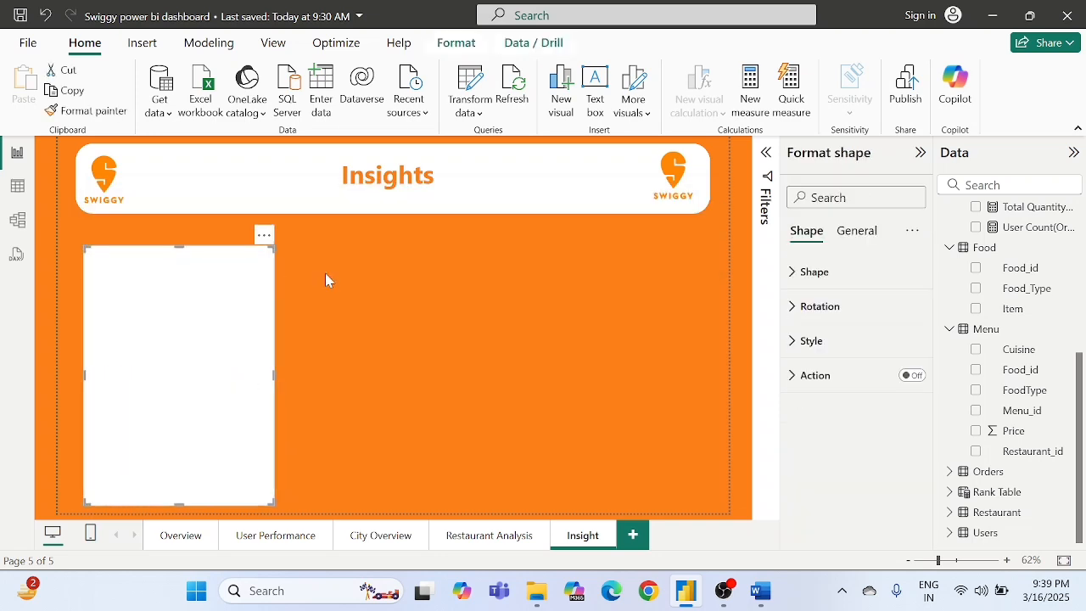
key(ctrl+c)
click(397, 267)
key(ctrl+v)
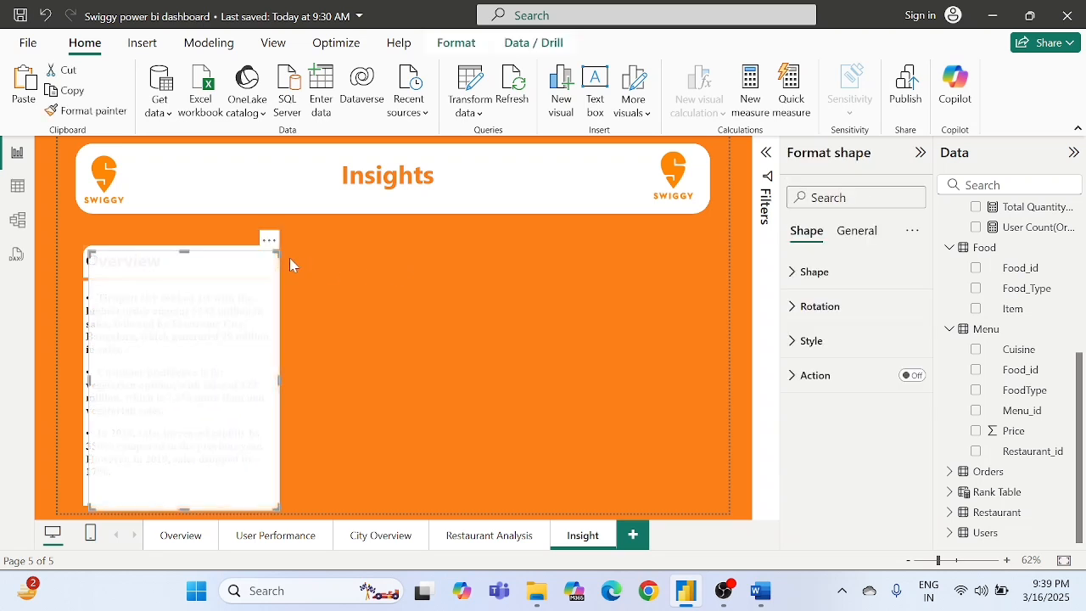
drag(236, 273, 449, 267)
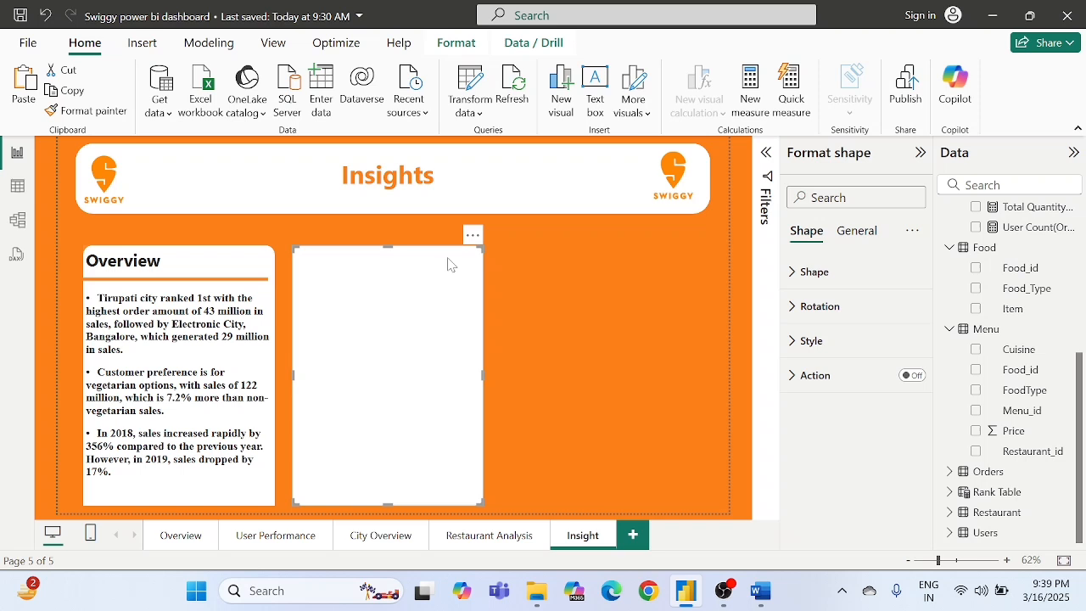
click(563, 264)
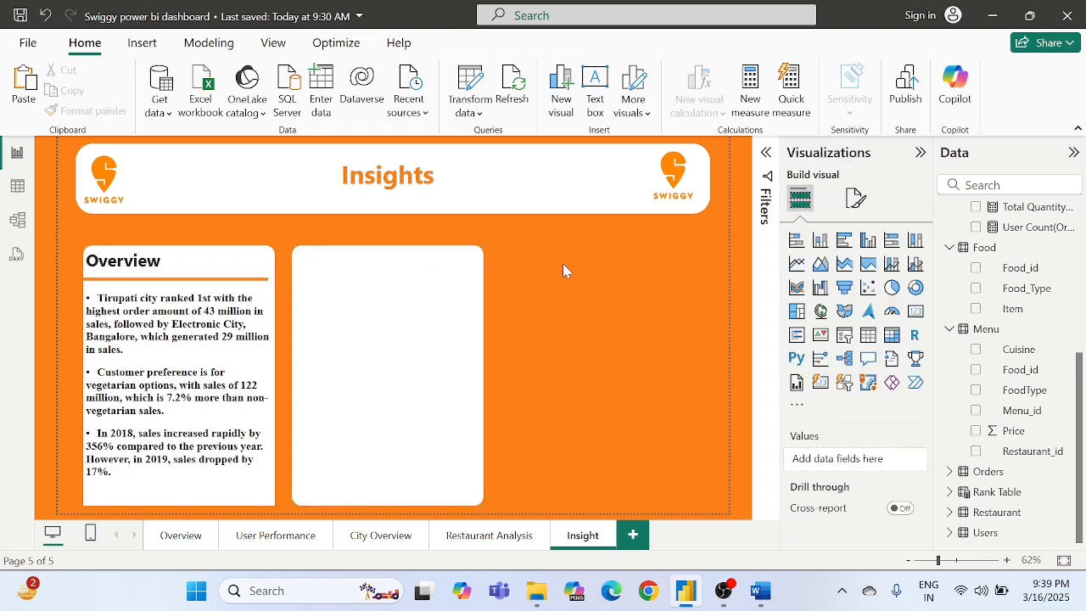
- Copy the "Overview" heading text box and place the duplicate at the top of the second white card
click(133, 255)
click(160, 237)
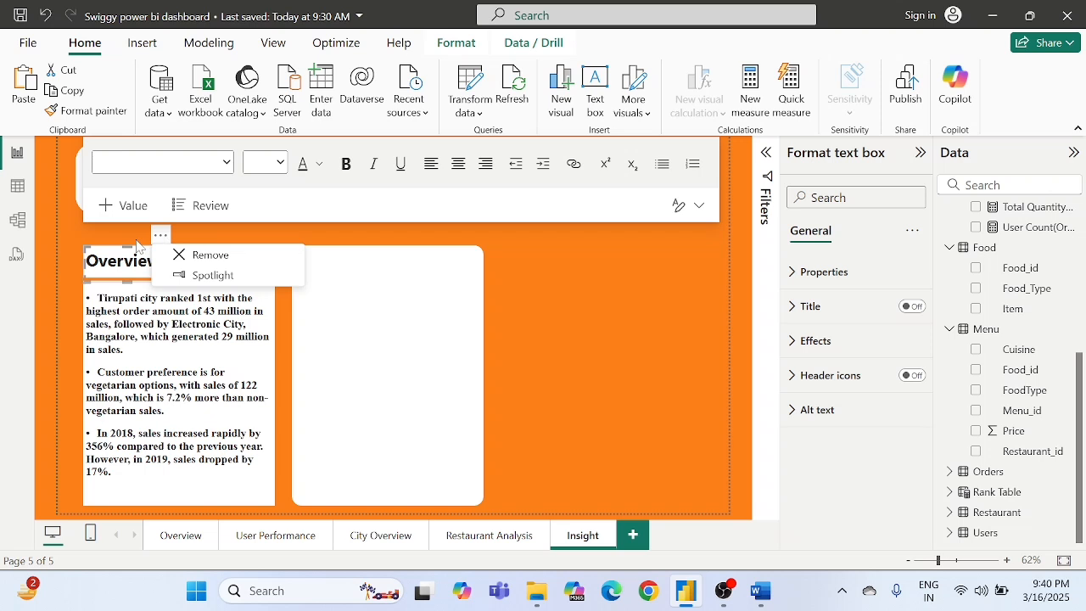
click(127, 254)
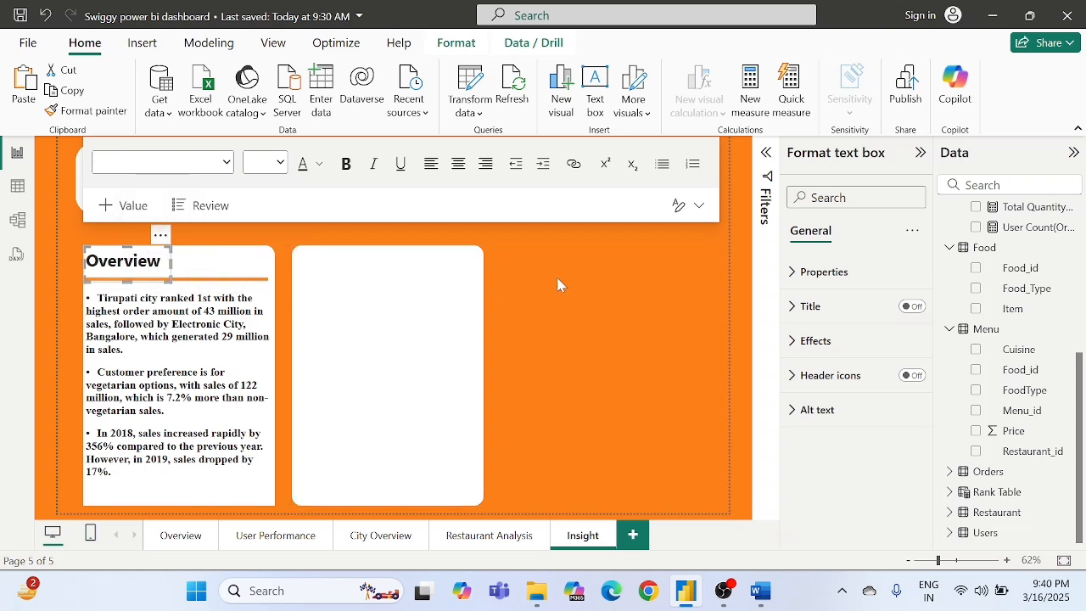
click(598, 278)
key(ctrl+v)
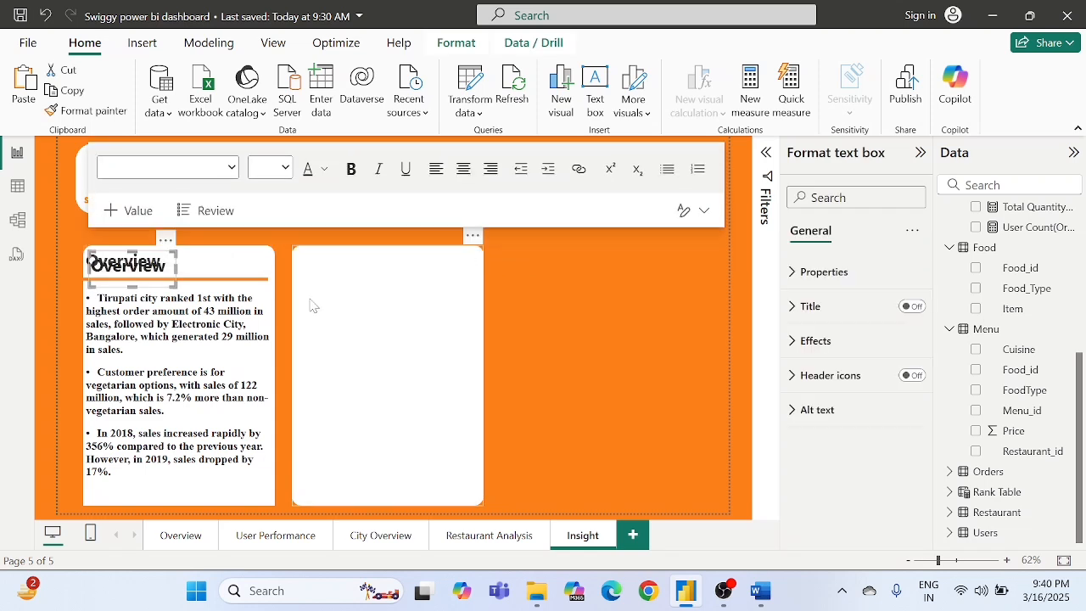
drag(169, 247, 370, 245)
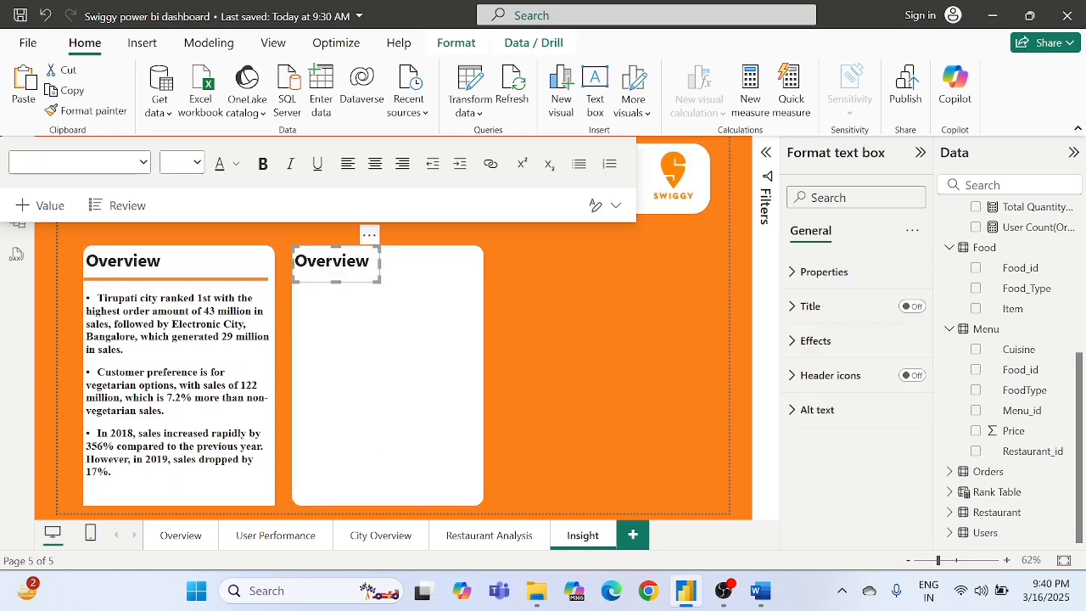
- Change the second card's heading to "User Performance" and widen its text box so the heading fits on one line
double_click(339, 262)
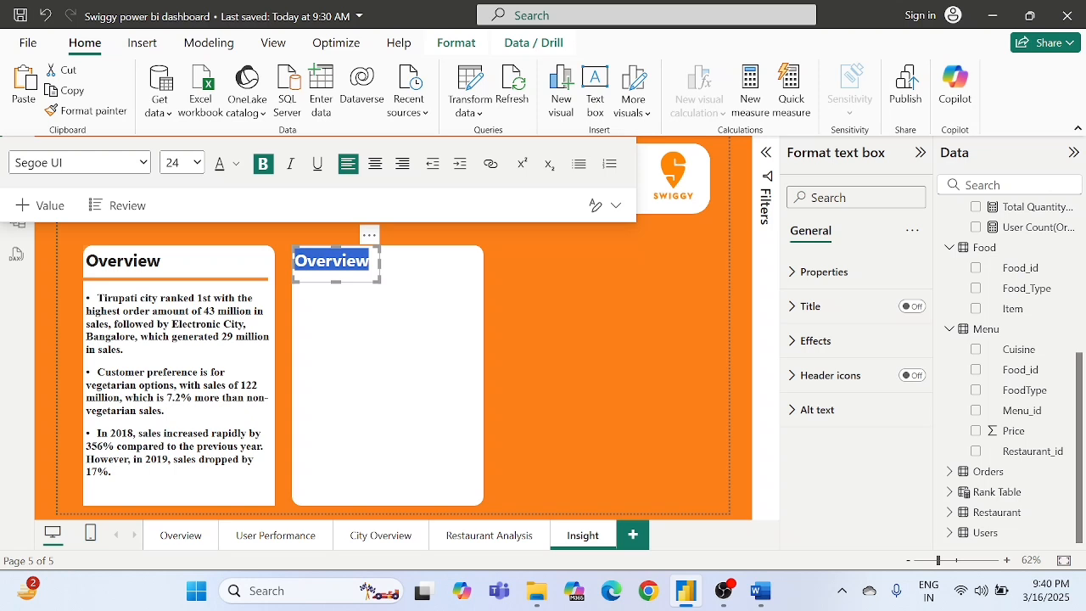
text(User)
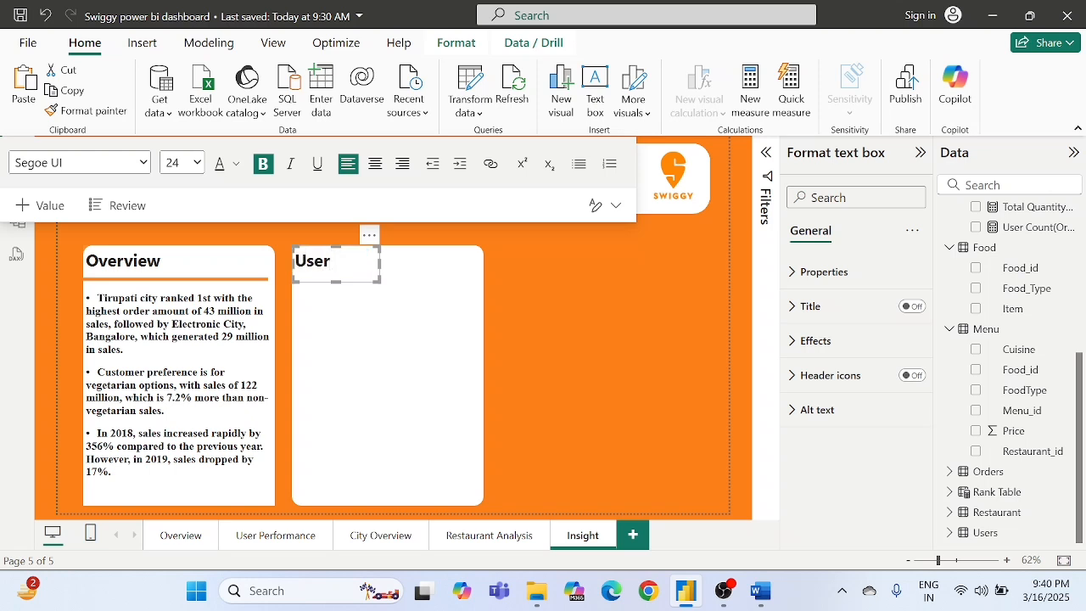
text( Perfom)
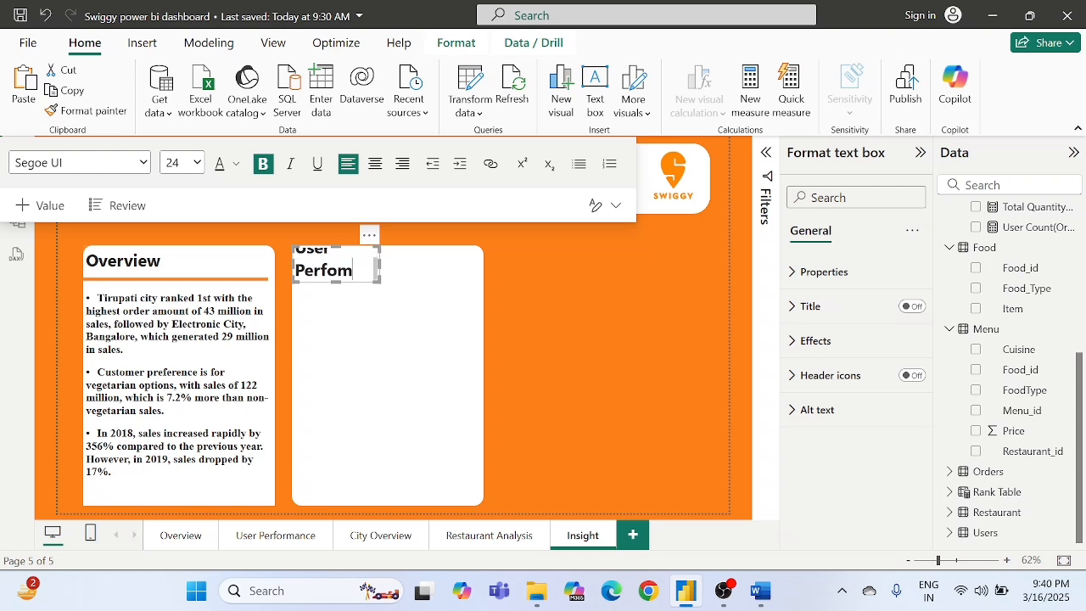
text(ance)
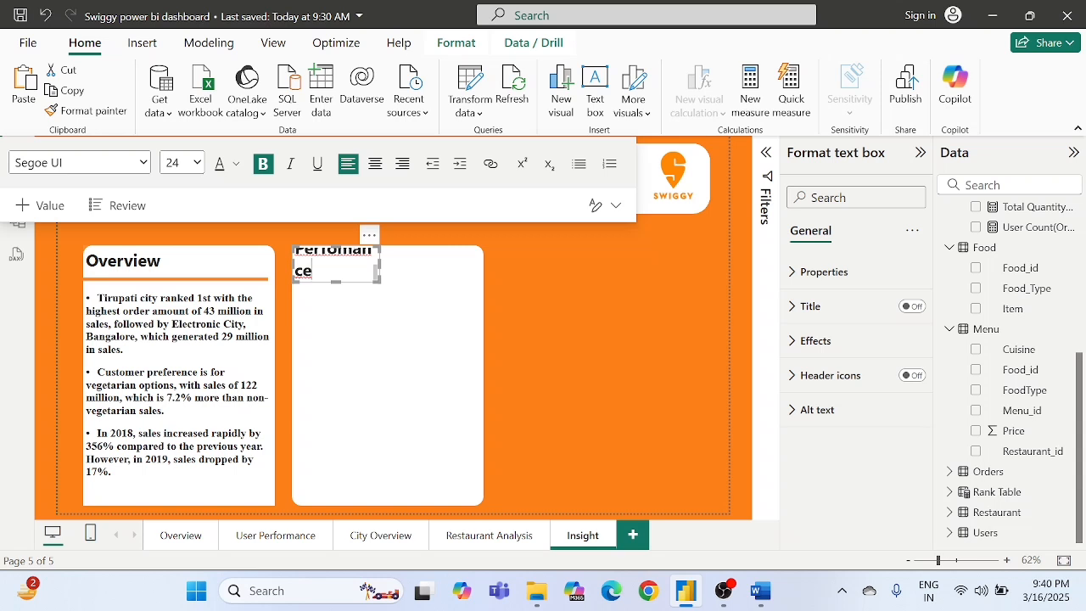
text(r)
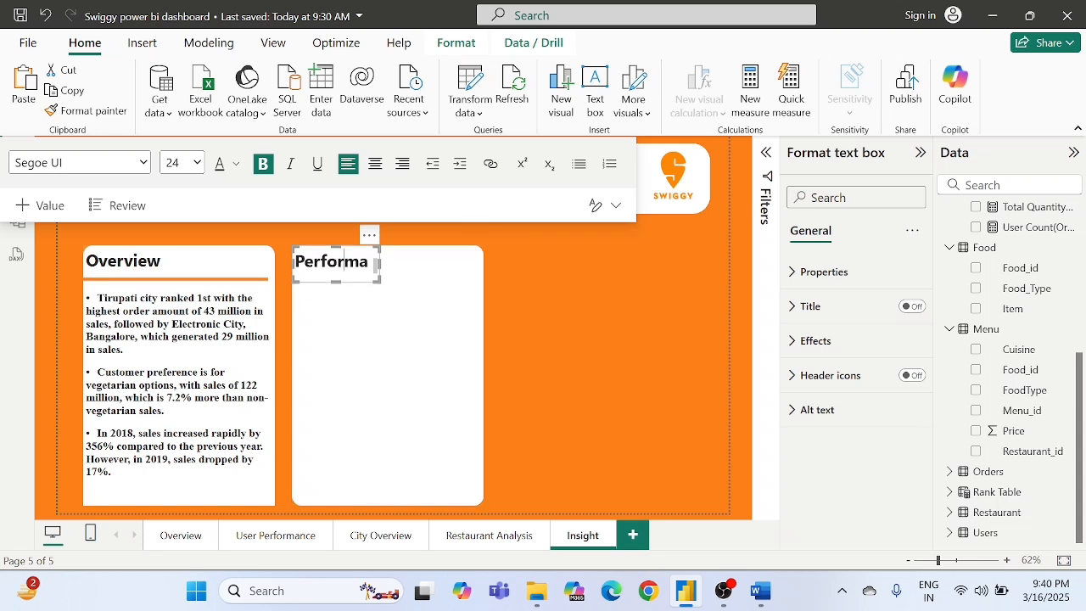
drag(379, 265, 478, 266)
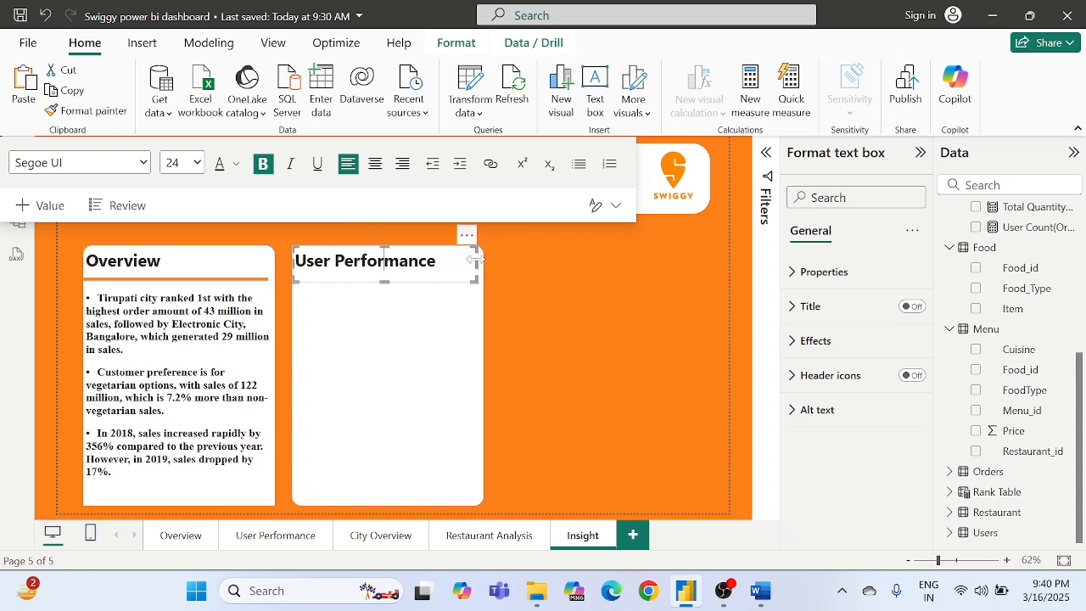
- Duplicate the orange divider line and place the copy below the "User Performance" heading, aligned with the original line
click(402, 305)
click(251, 281)
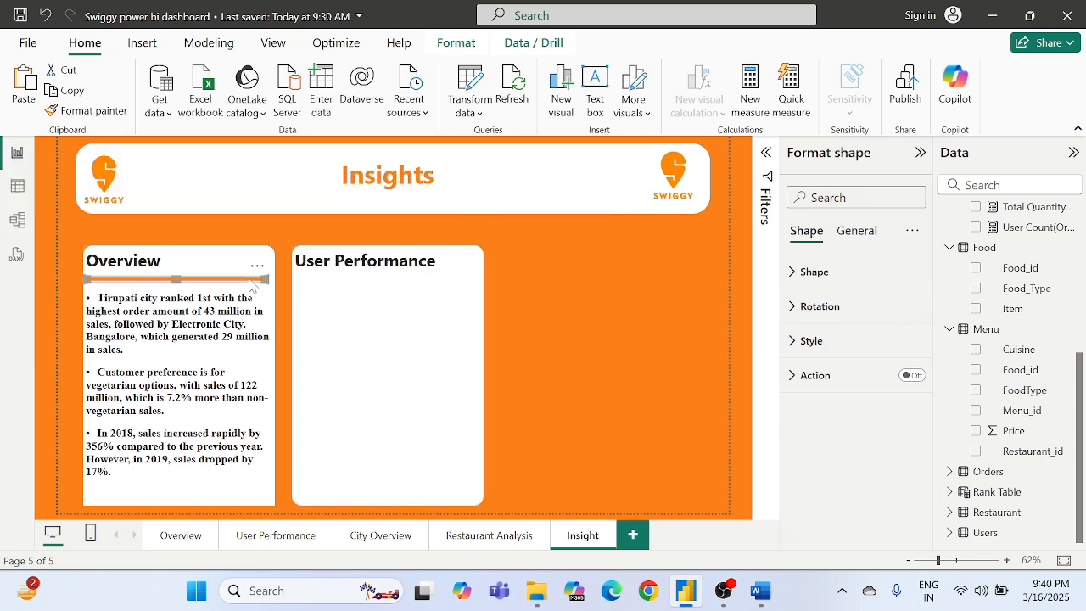
key(ctrl+v)
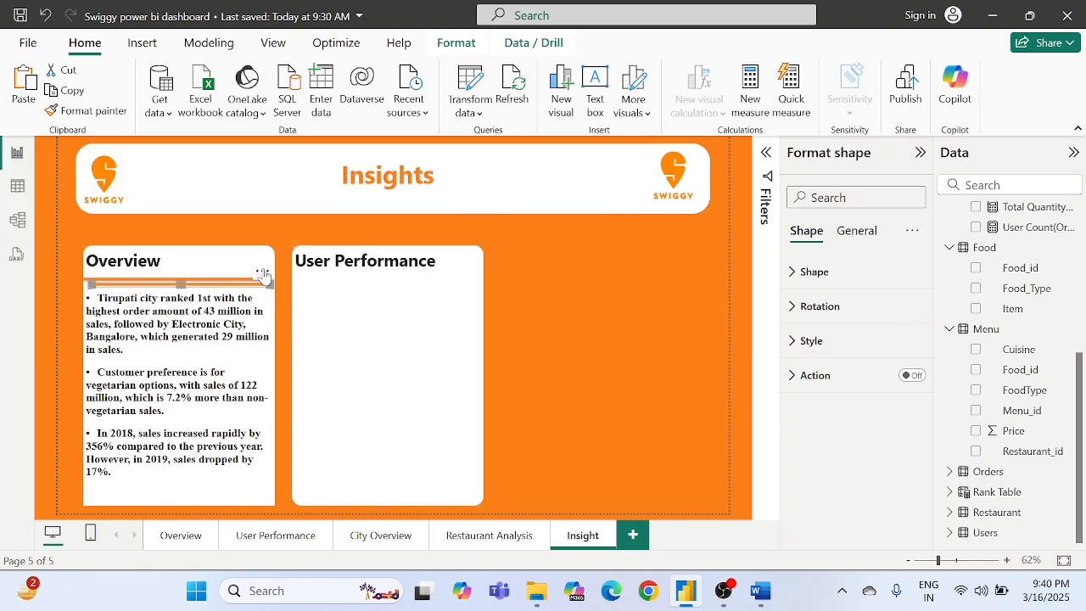
drag(265, 276, 472, 278)
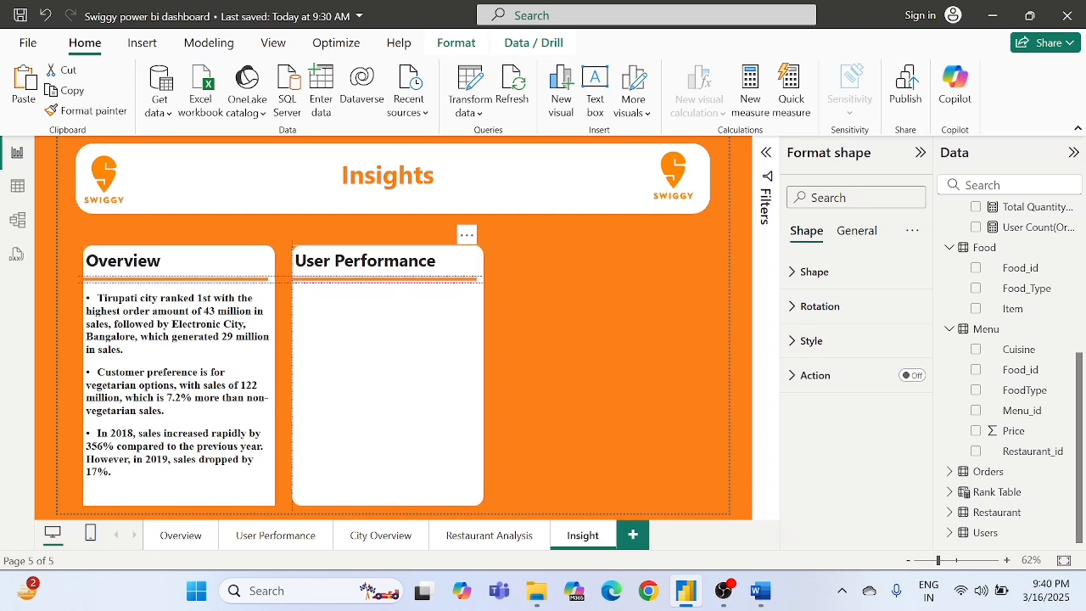
- Switch to the Insights document in Word and copy the three bullet points under the User Performance heading
click(551, 280)
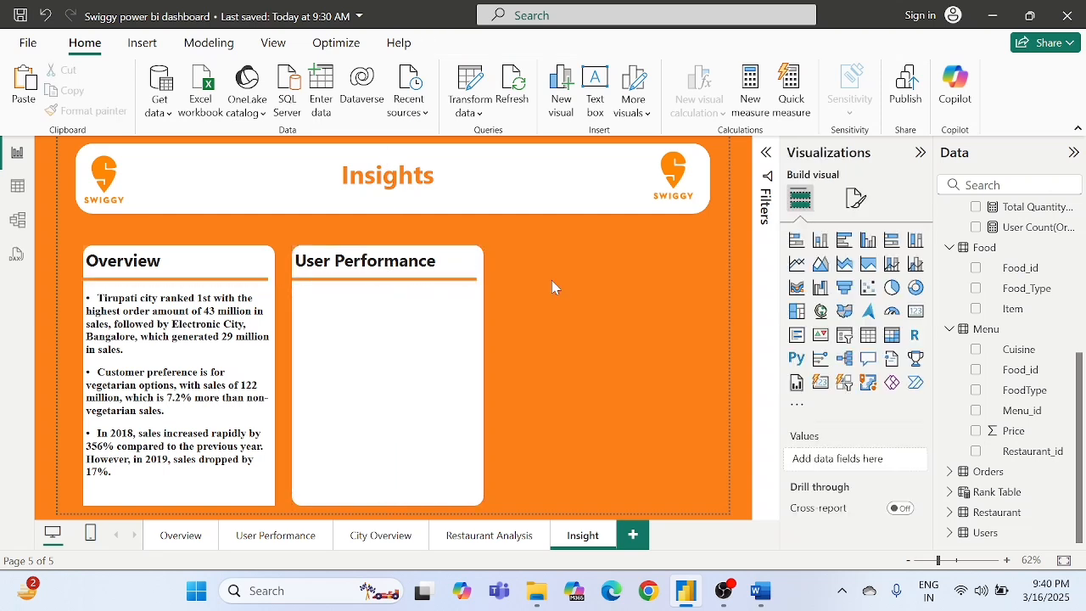
click(760, 591)
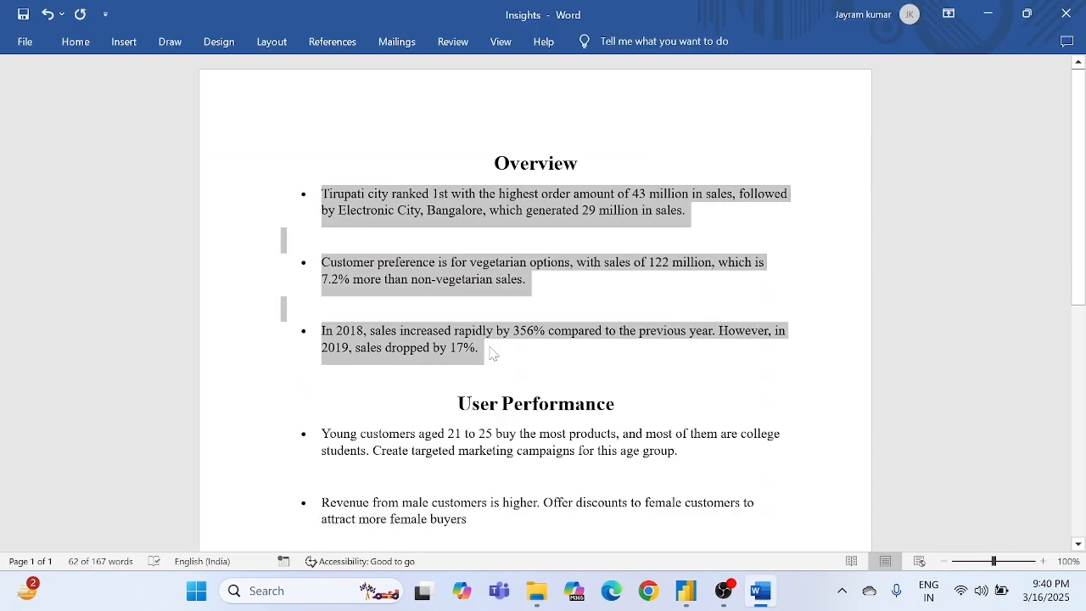
scroll(492, 352, down, 3)
scroll(535, 305, down, 2)
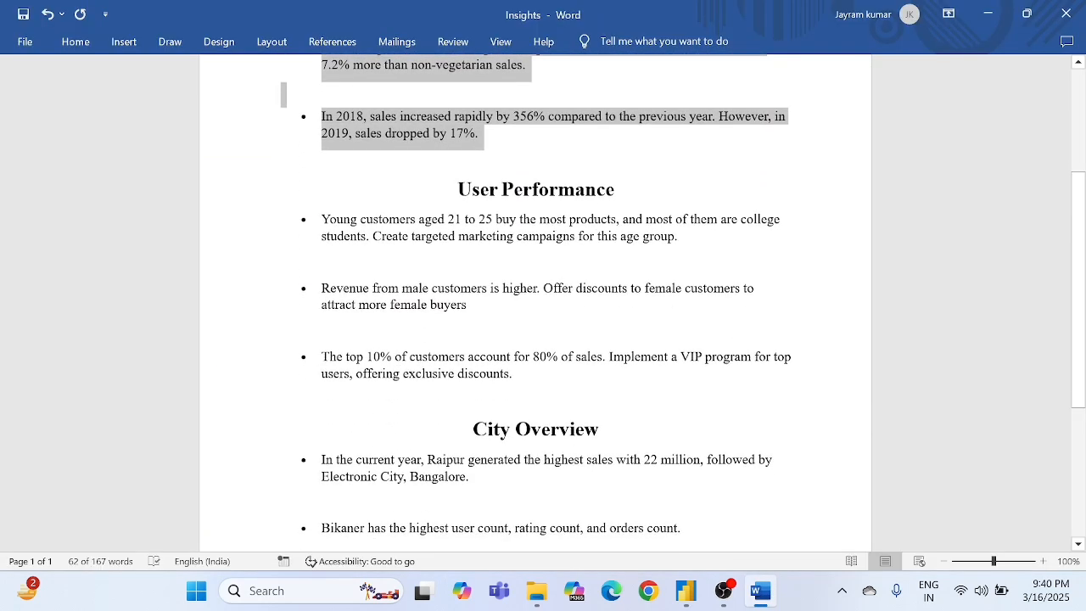
drag(321, 219, 515, 375)
key(ctrl+c)
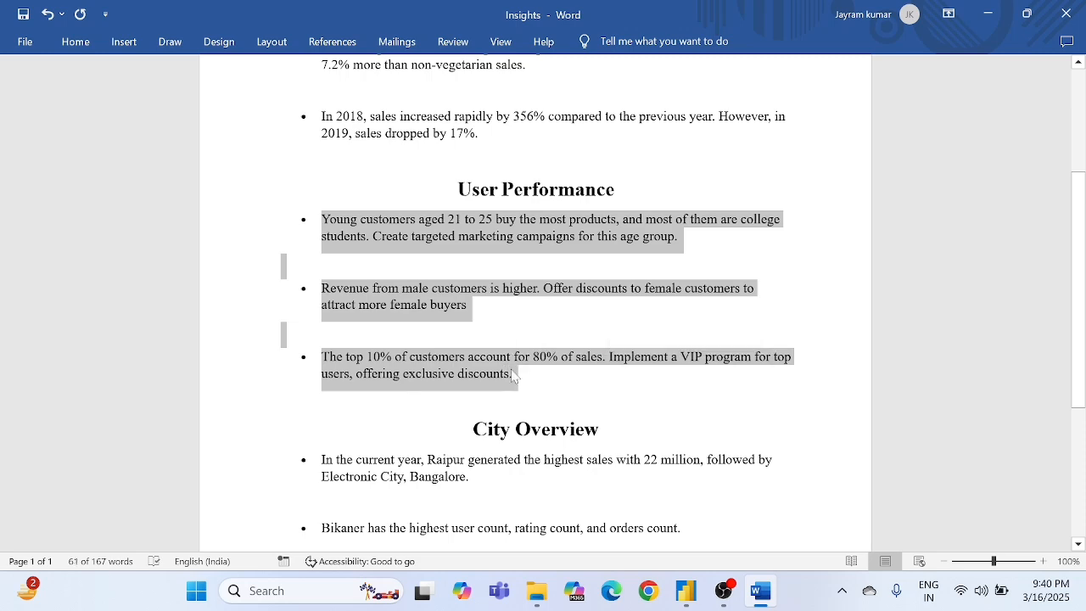
- Return to the Power BI Insight page, insert a new text box and paste the copied User Performance insights into it
key(alt+Tab)
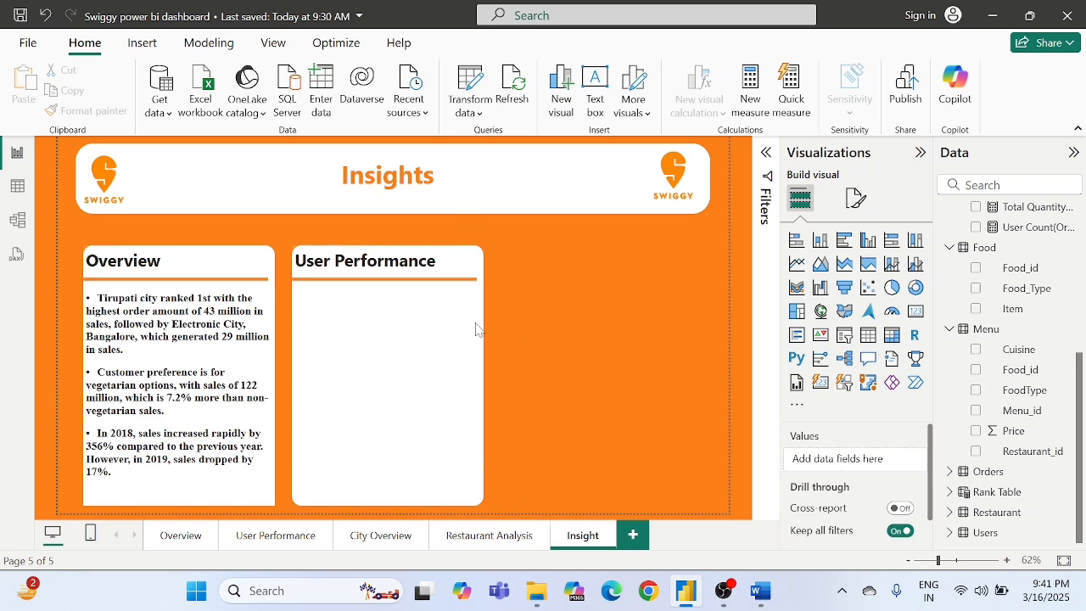
click(594, 102)
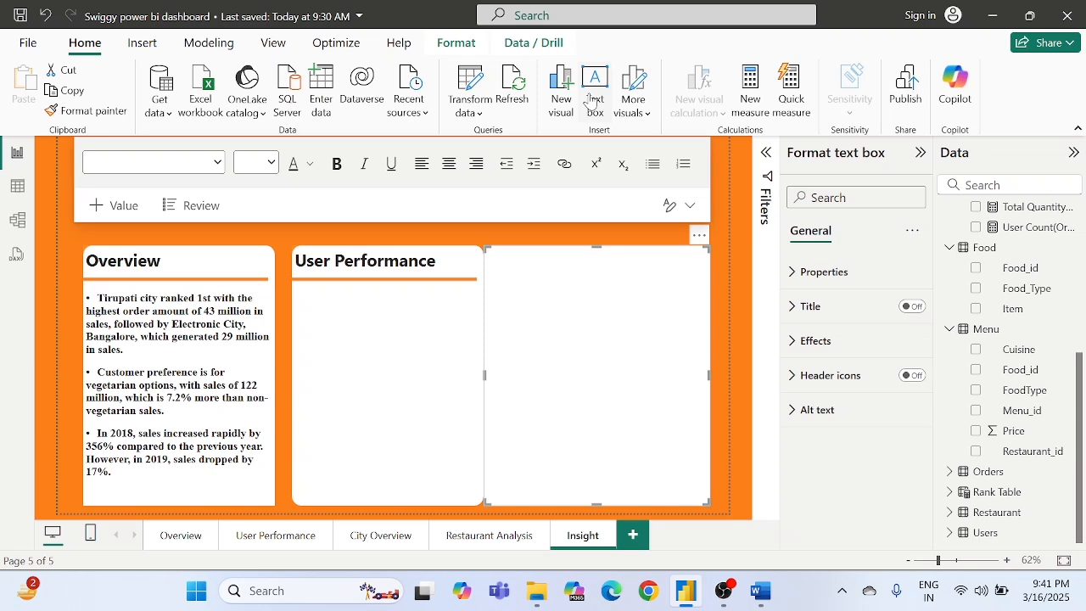
click(533, 277)
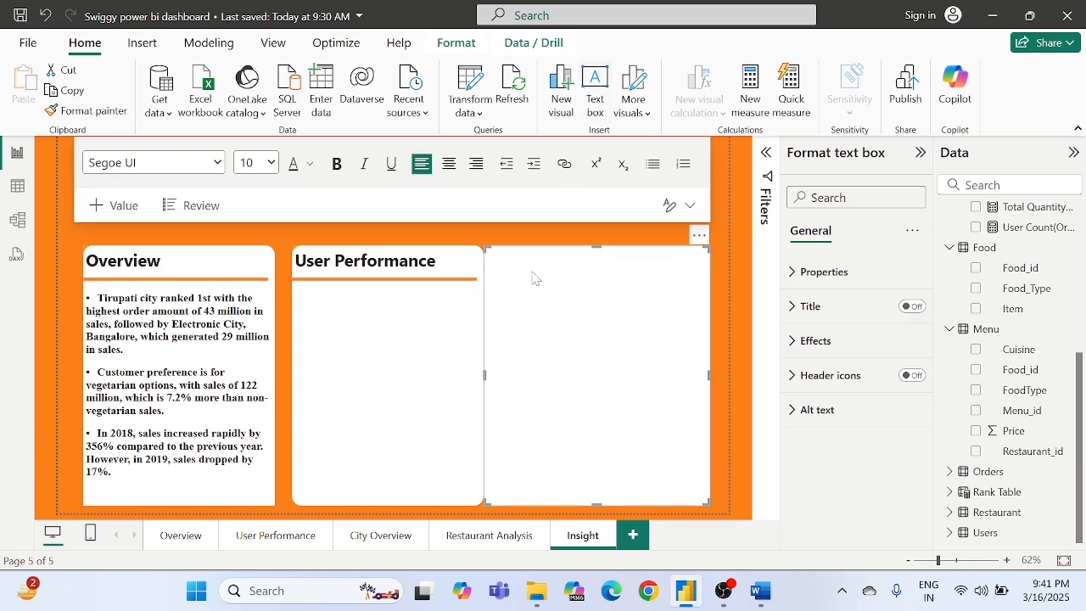
key(ctrl+v)
- Format all the pasted insight text as bold, size 16, in Times New Roman
key(ctrl+a)
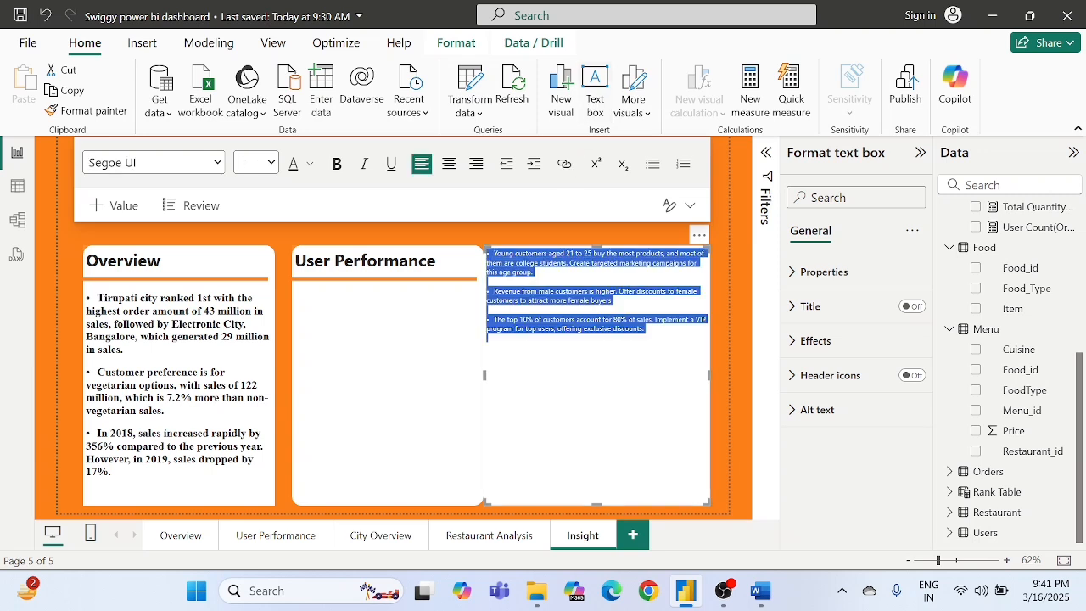
click(335, 163)
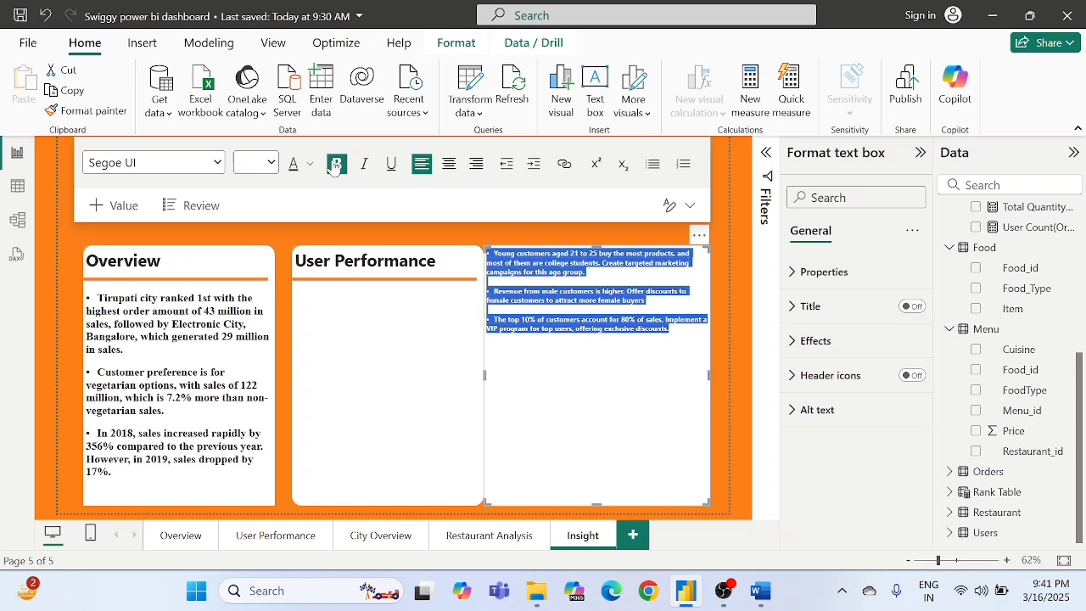
click(265, 163)
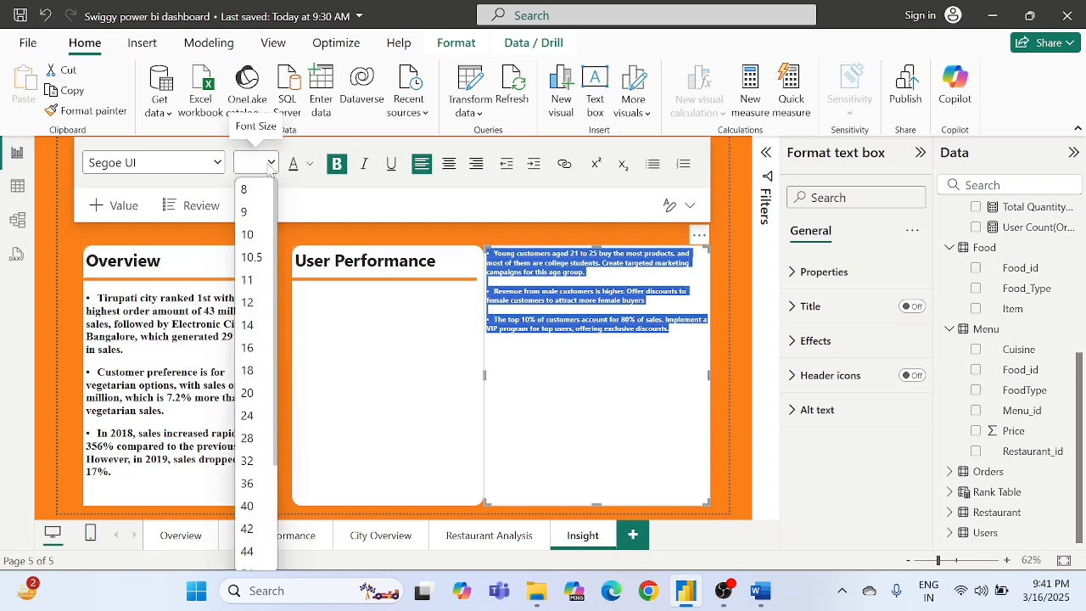
click(257, 351)
click(195, 171)
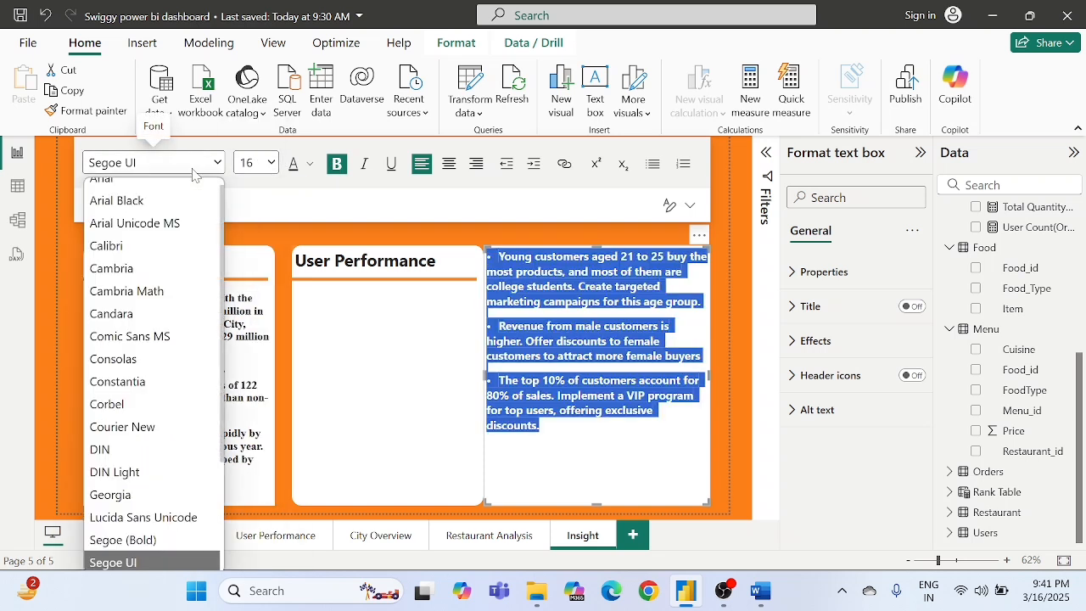
key(t)
key(Down)
key(Return)
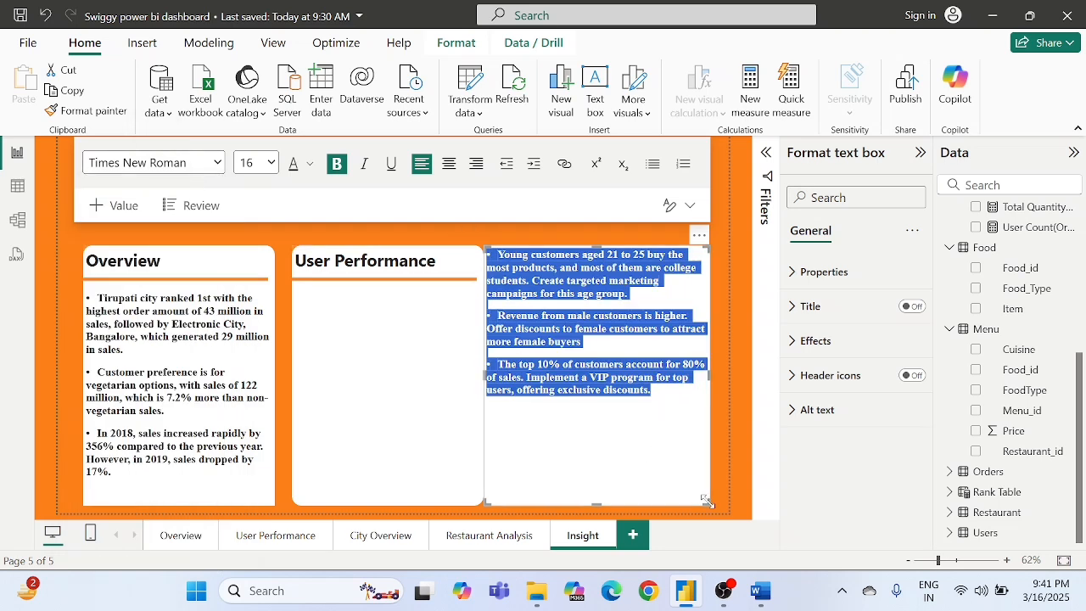
- Shrink the insights text box, move it below the User Performance divider and resize it to fill the second card's width
drag(707, 502, 644, 438)
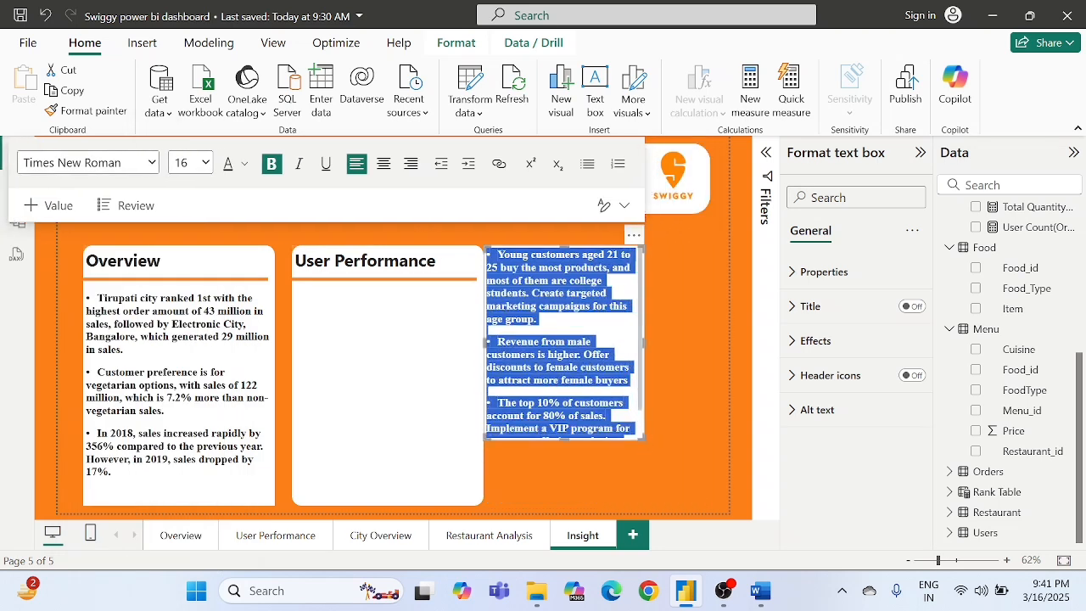
drag(634, 238, 448, 286)
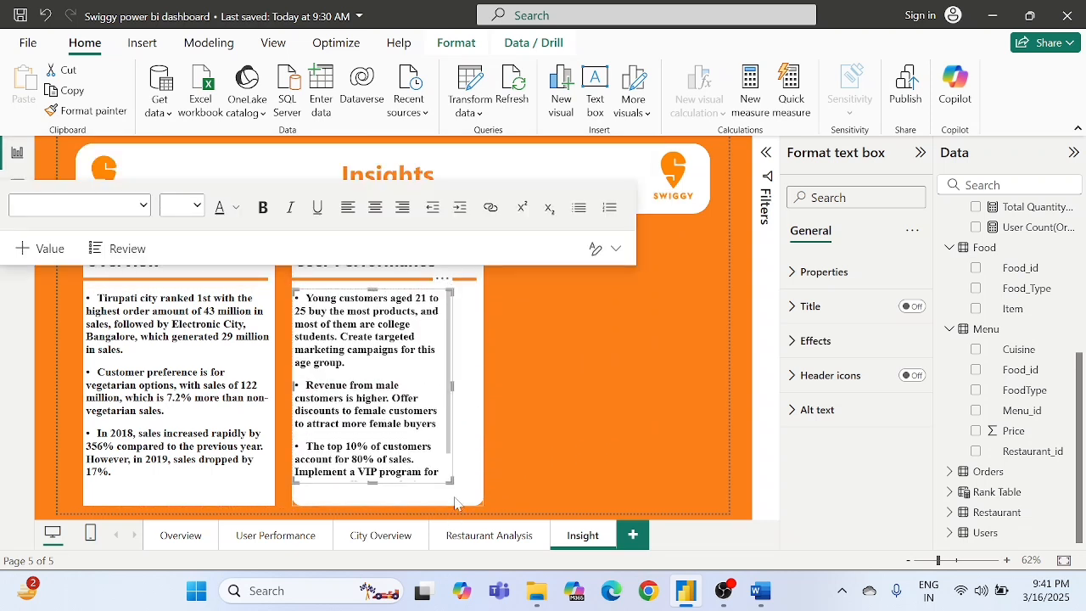
drag(451, 483, 483, 507)
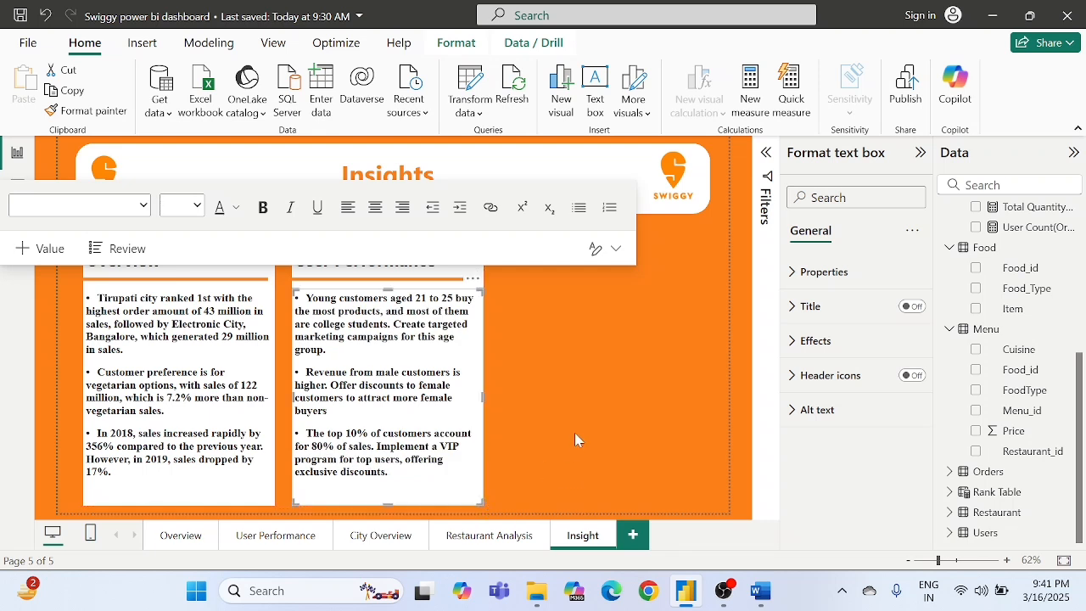
click(576, 438)
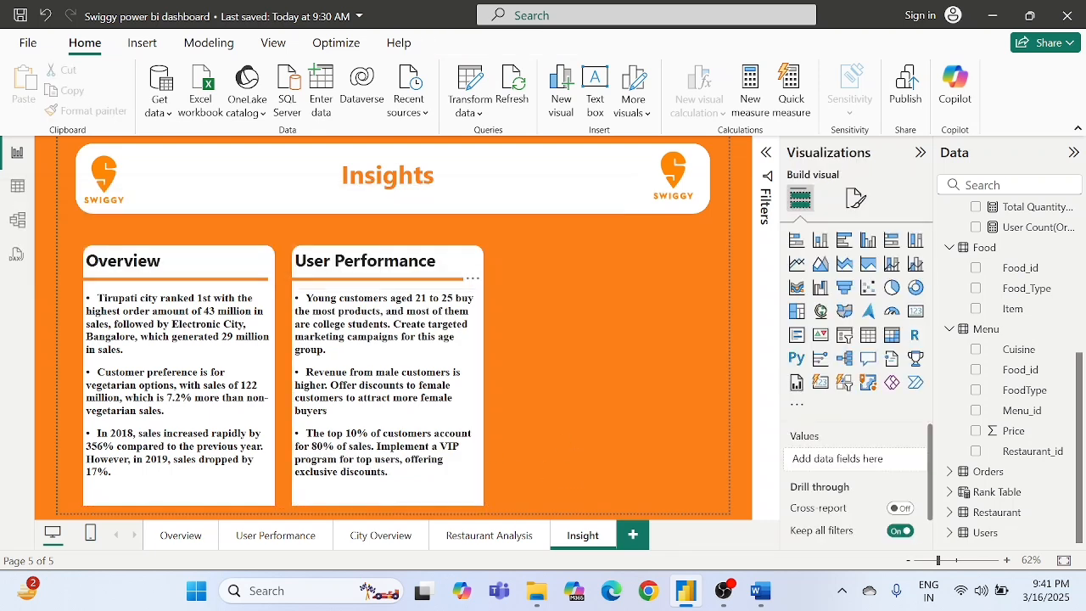
- Shorten the insight text boxes in the User Performance and Overview cards slightly so the cards' rounded lower corners are uncovered
click(295, 397)
drag(481, 499, 480, 499)
click(262, 498)
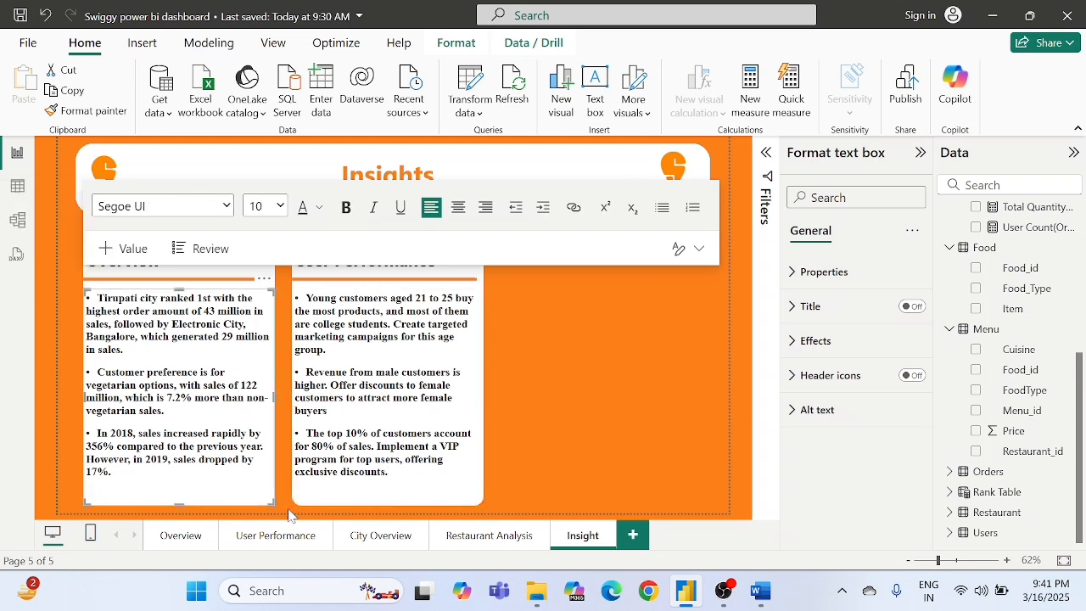
drag(274, 499, 273, 496)
click(506, 438)
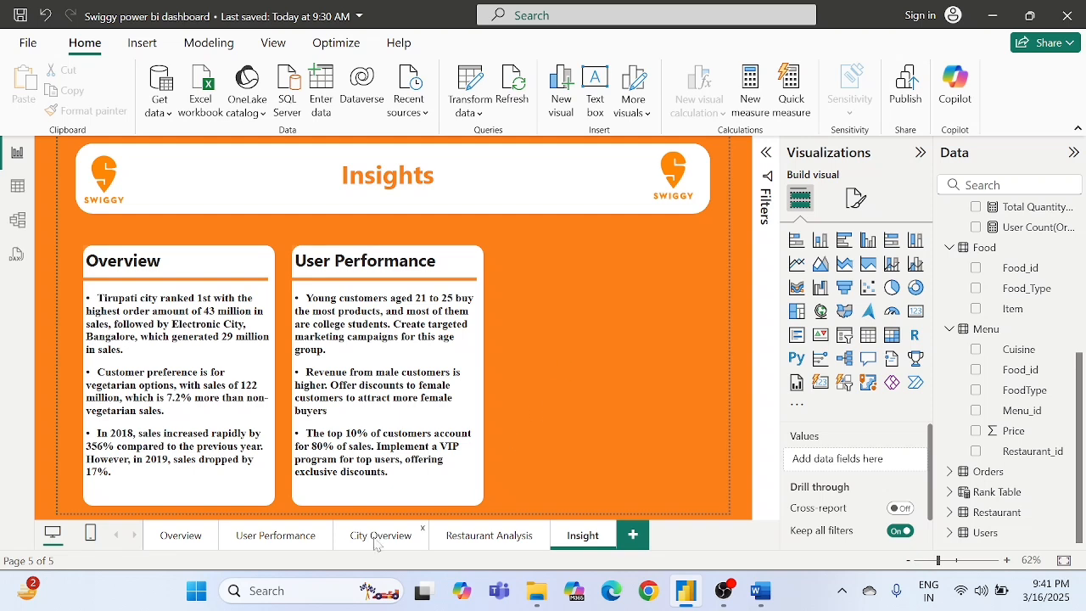
- On the Restaurant Analysis page, set the Restaurant_id value of the Restaurant by Veg and Non Veg pie chart to Count (Distinct)
click(489, 535)
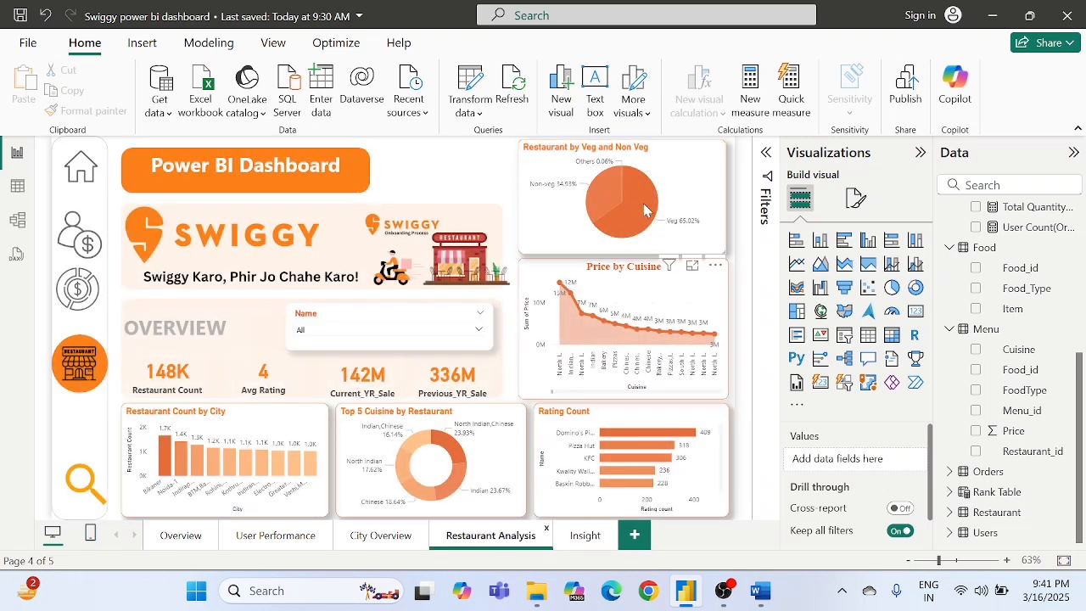
click(670, 185)
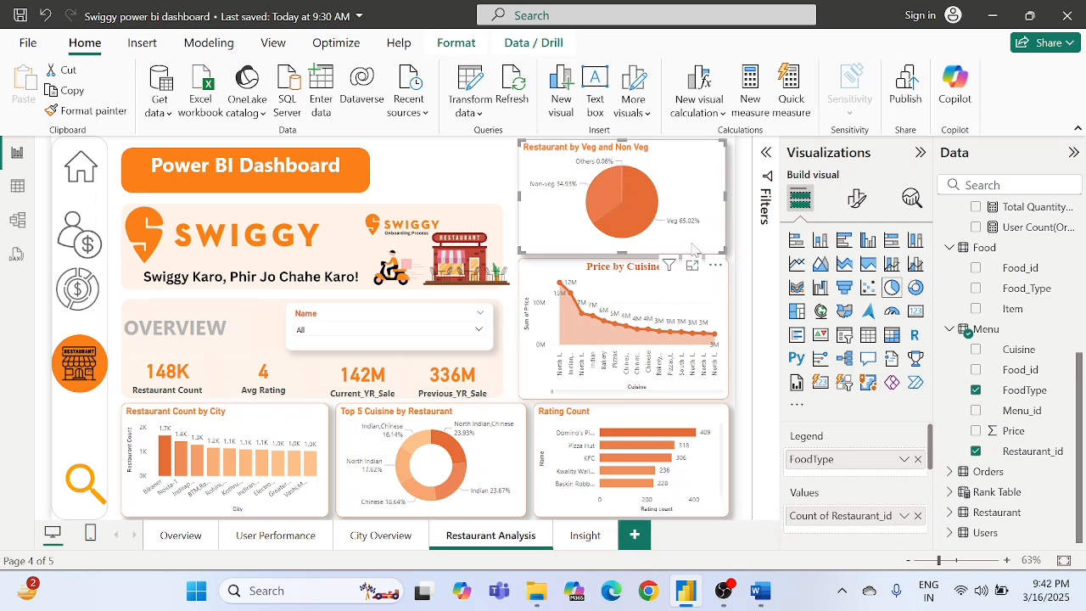
click(905, 516)
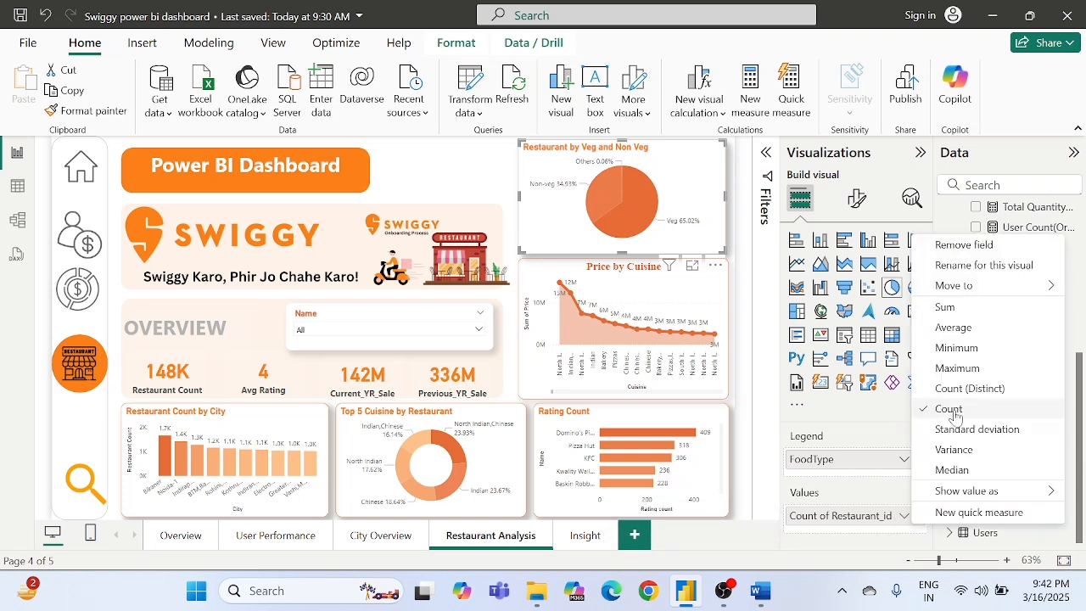
click(970, 388)
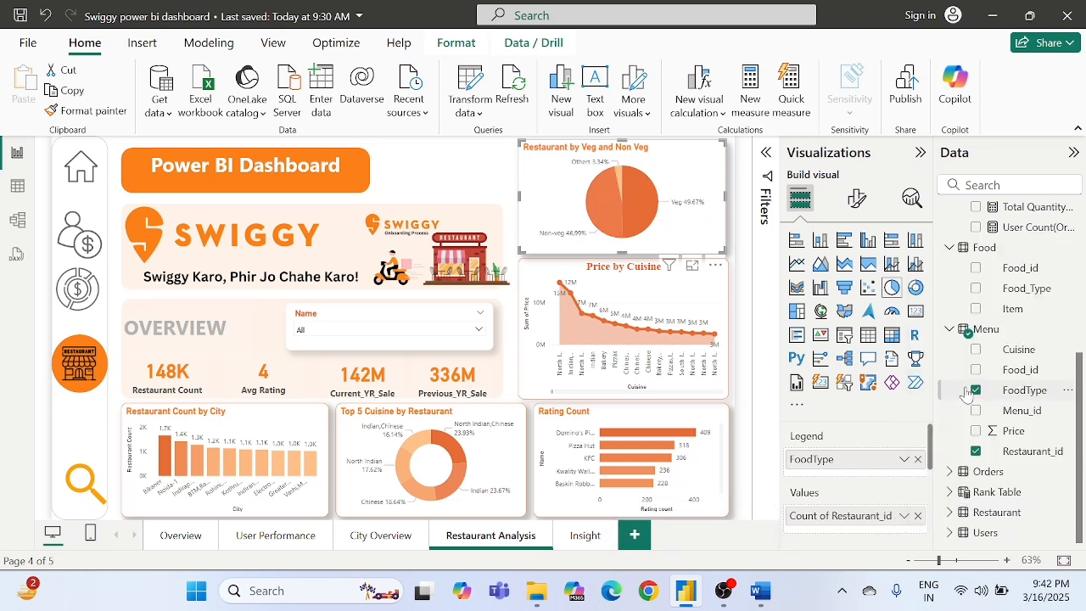
click(474, 154)
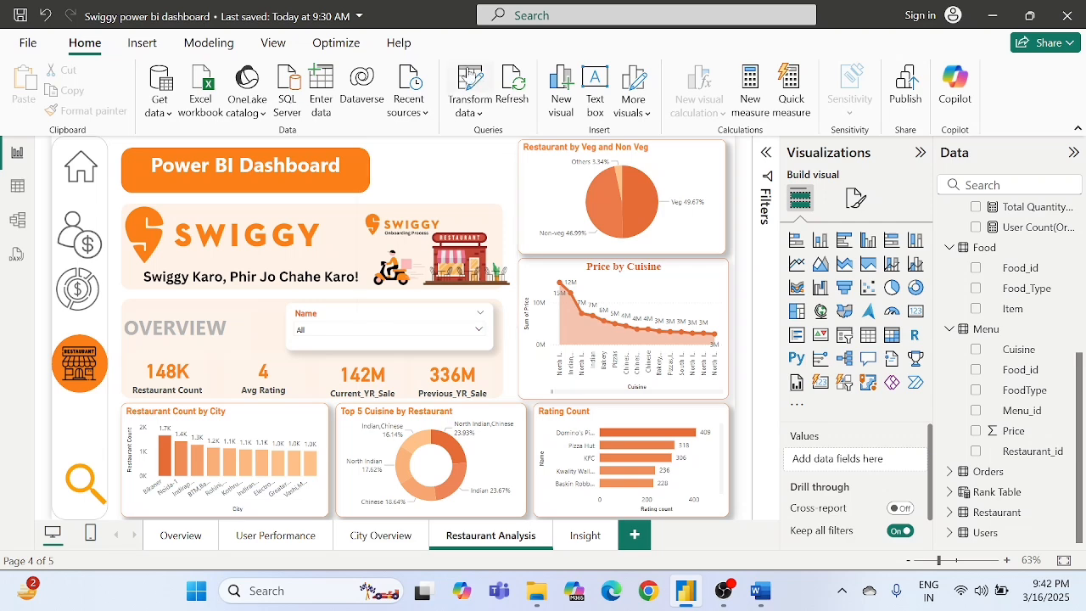
- Open the Power Query Editor and review the merge settings between the Orders and Restaurant tables without changing them
click(468, 80)
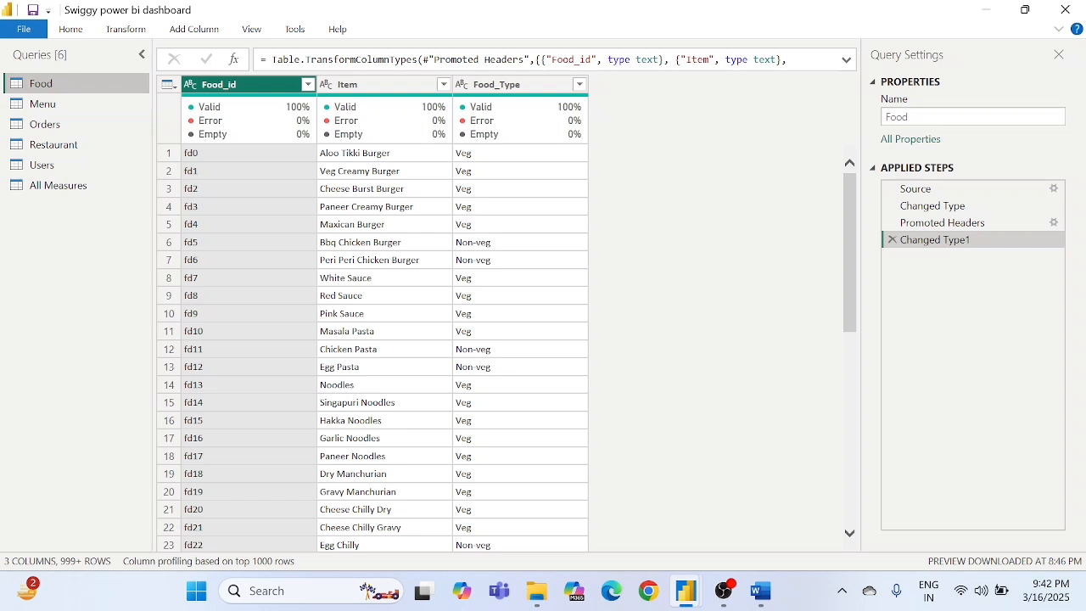
click(40, 126)
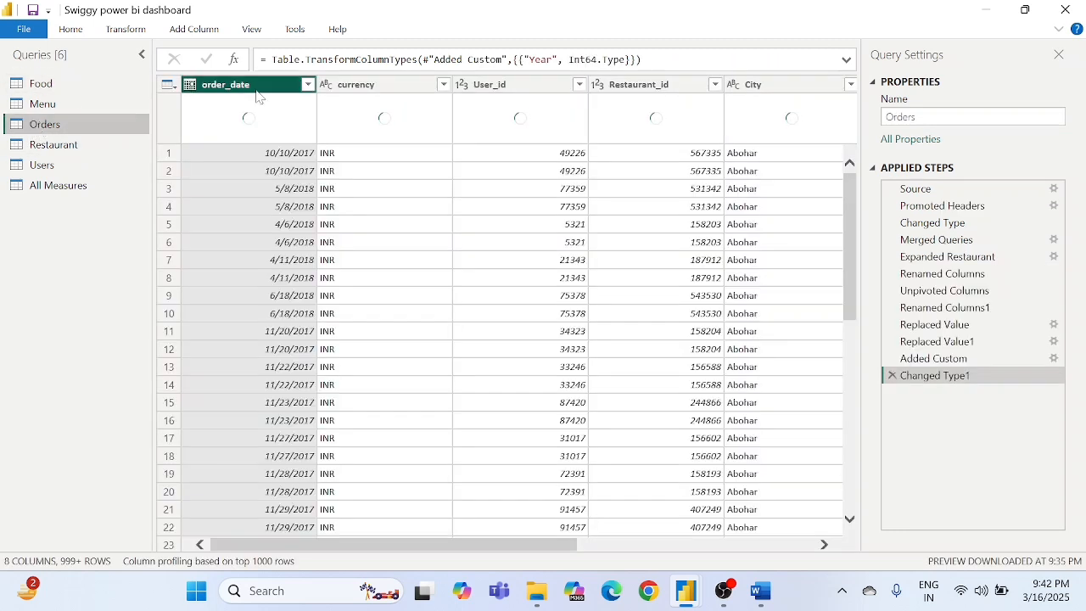
click(1056, 244)
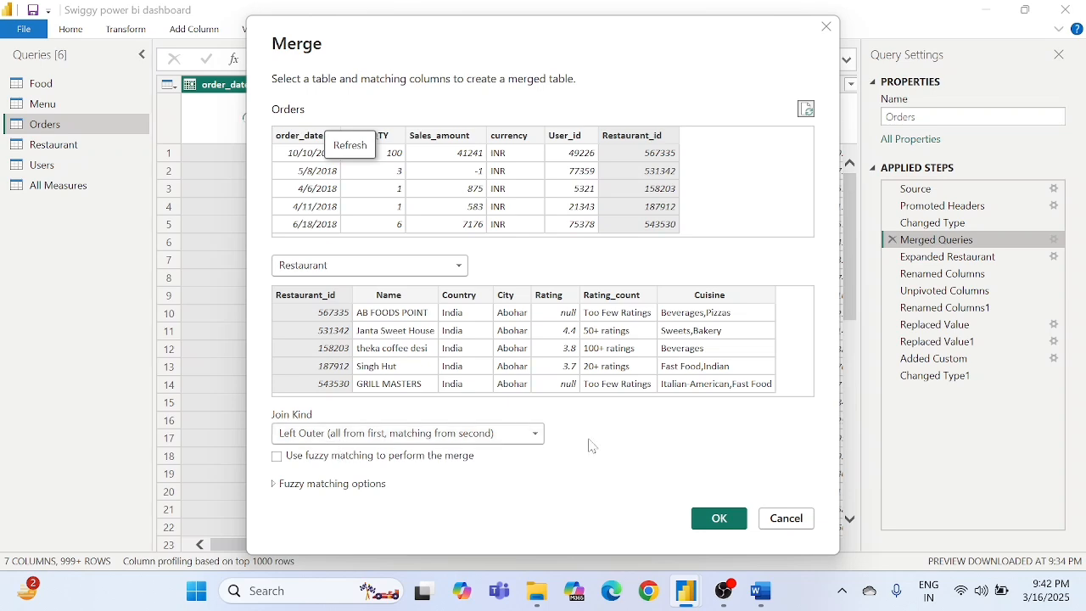
click(786, 519)
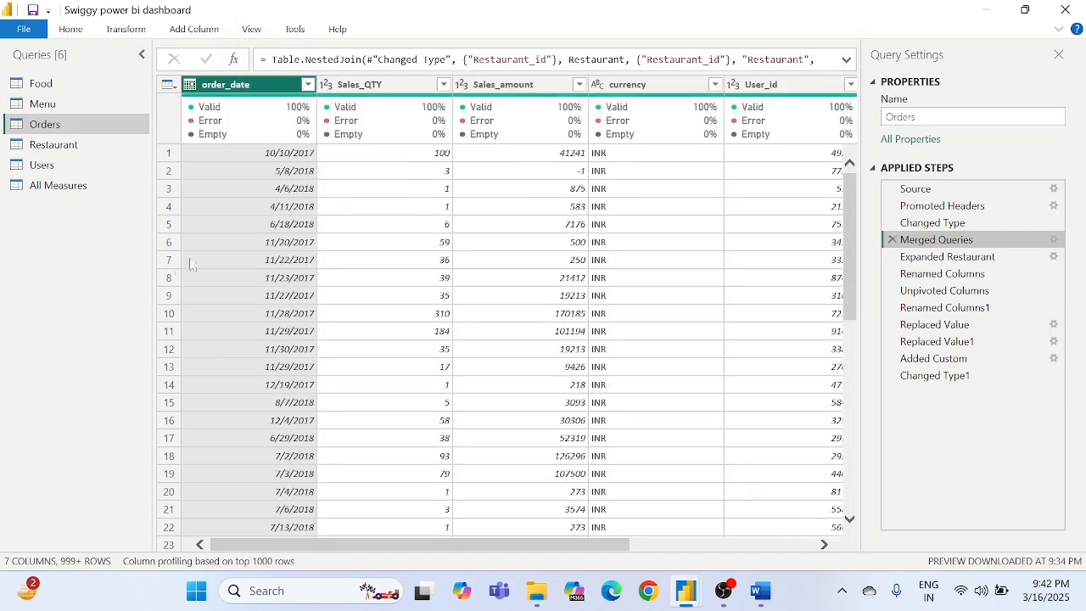
- Review the Menu query's merge with Food and its join kind options, leave them unchanged, and return to the report
click(51, 109)
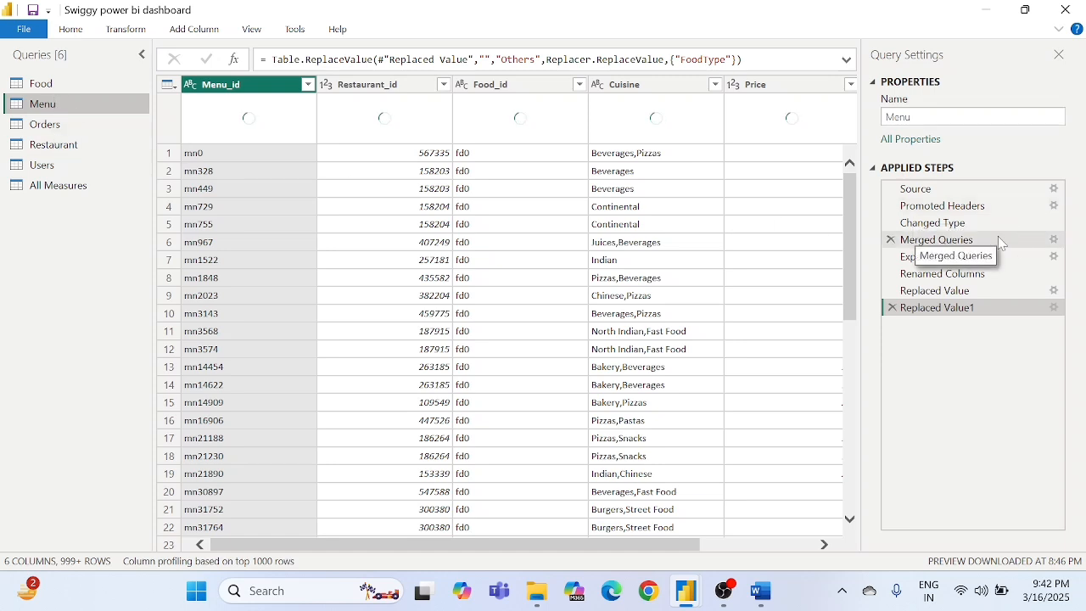
click(1055, 240)
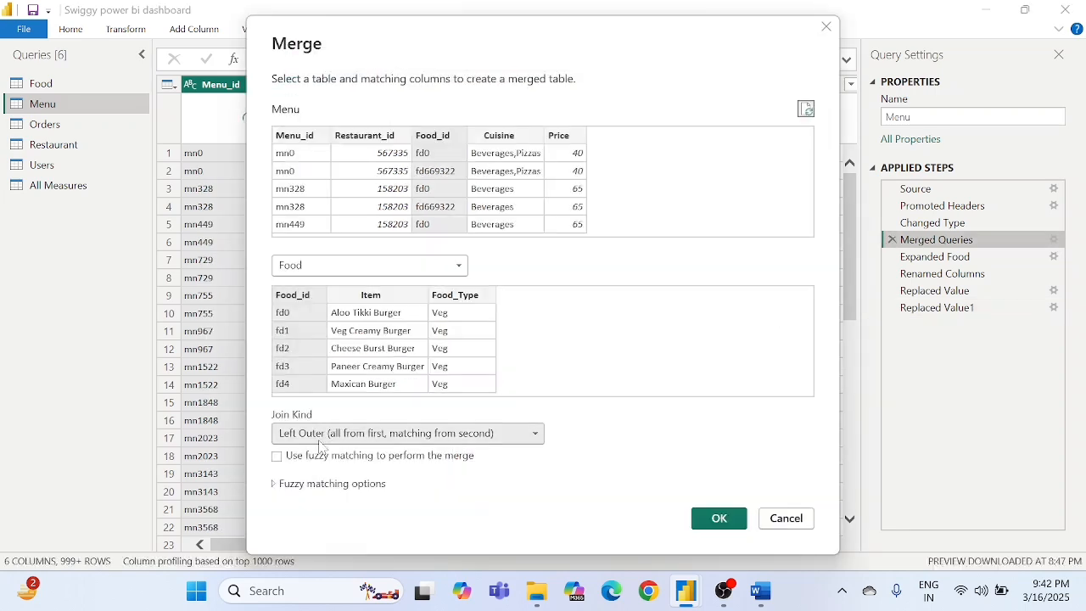
click(319, 441)
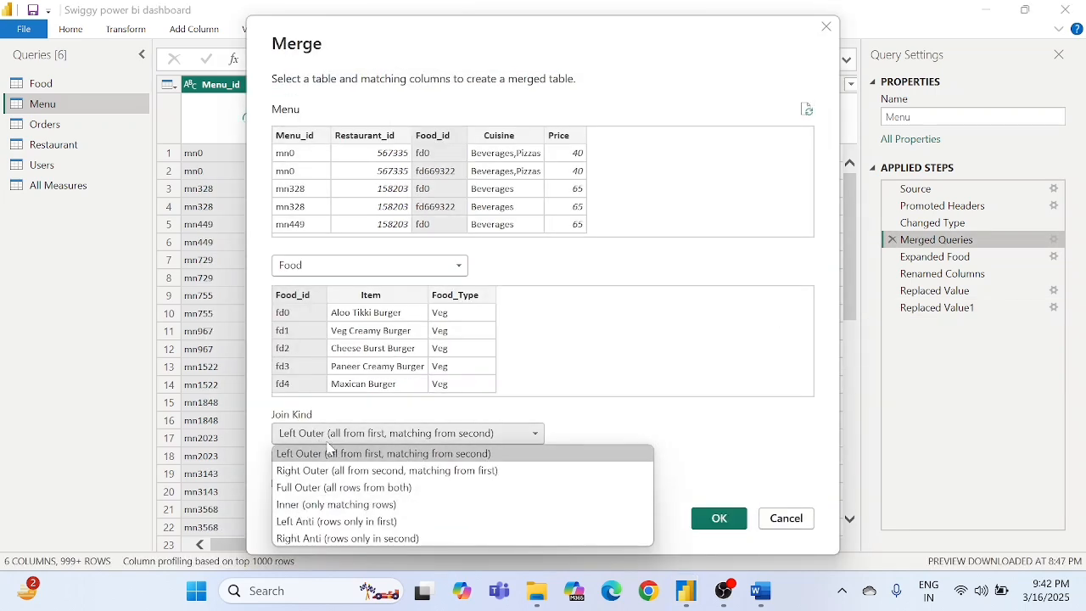
click(269, 427)
click(776, 518)
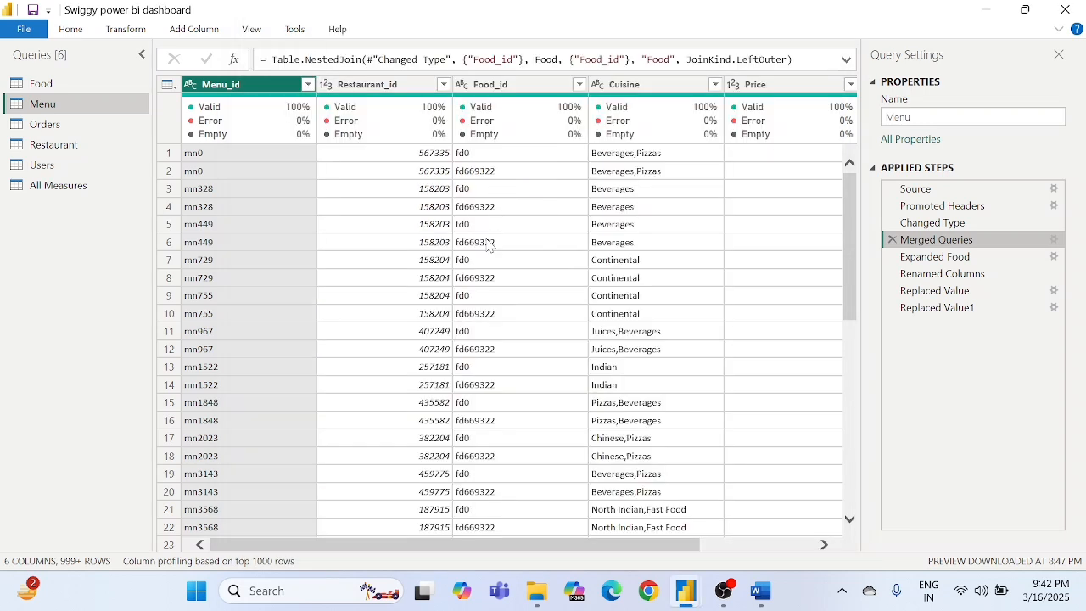
click(39, 38)
click(68, 54)
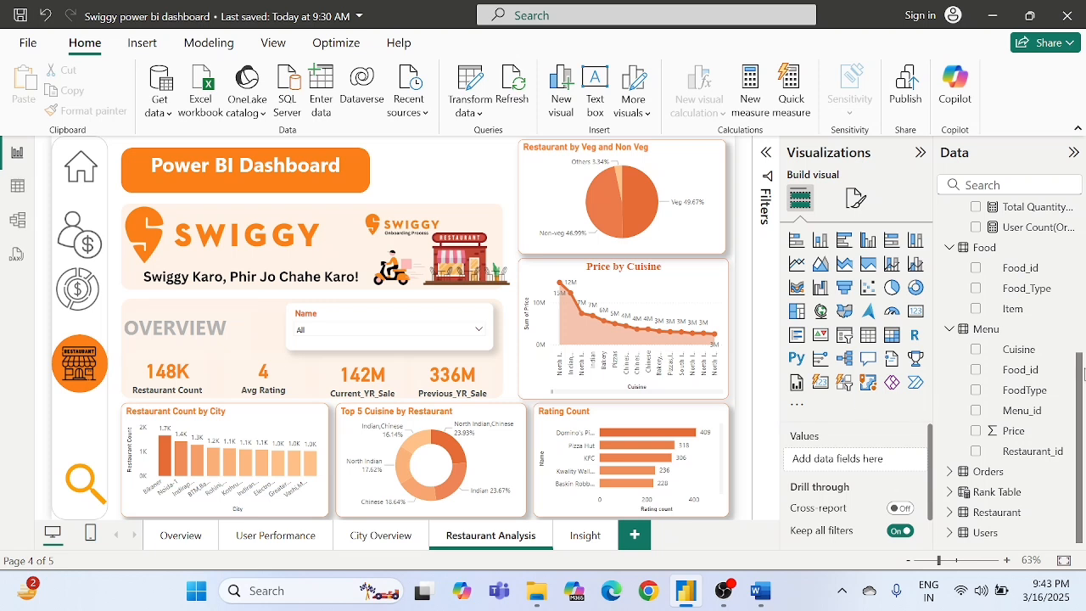
- Collapse the All Measures, Food and Menu tables in the field list
scroll(1034, 360, up, 1)
scroll(1033, 360, up, 5)
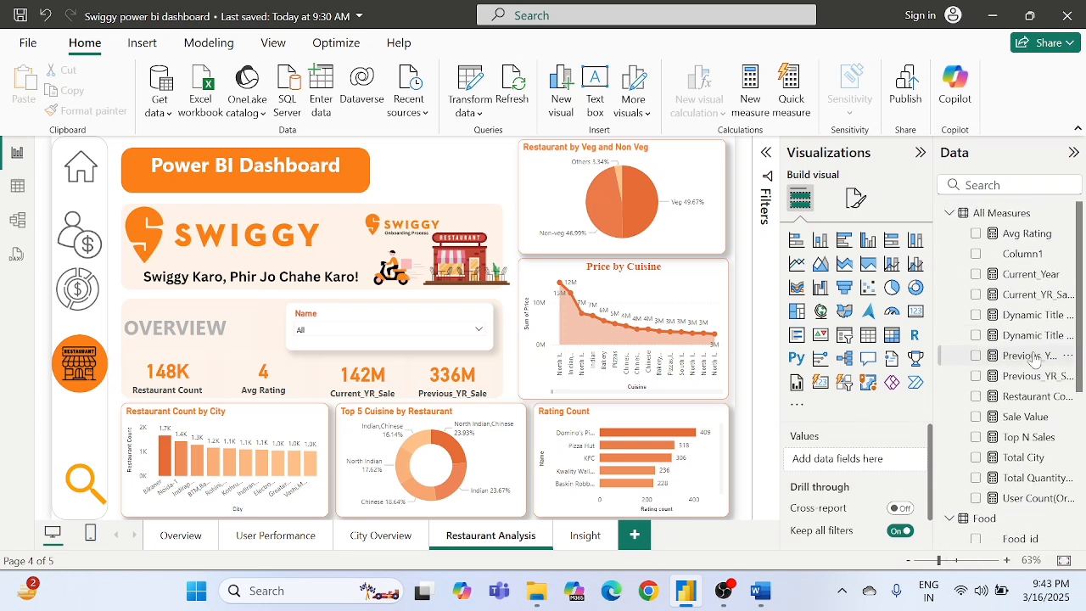
click(950, 214)
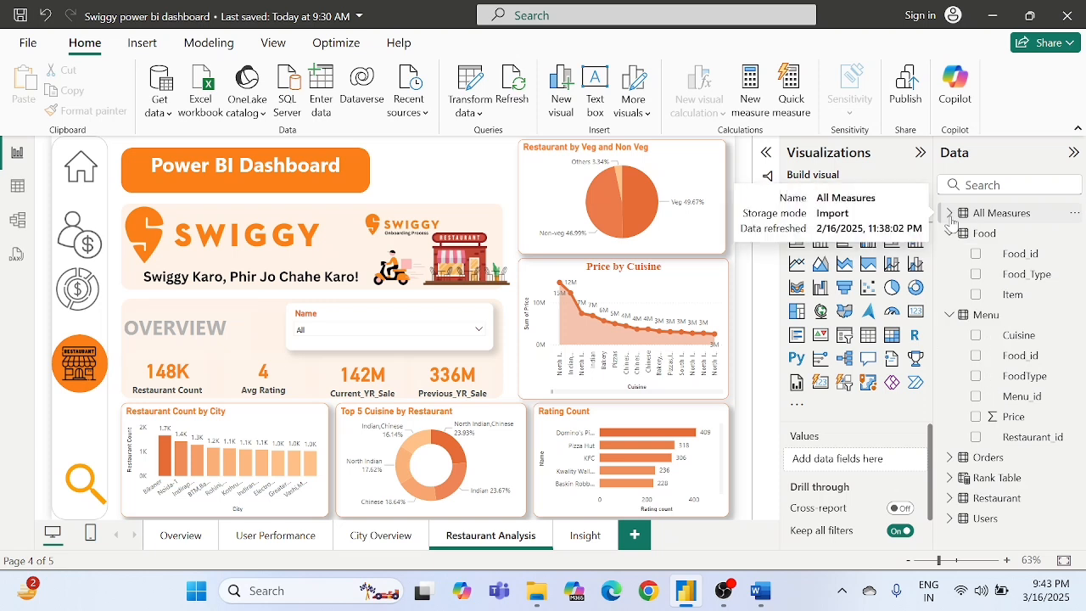
click(949, 234)
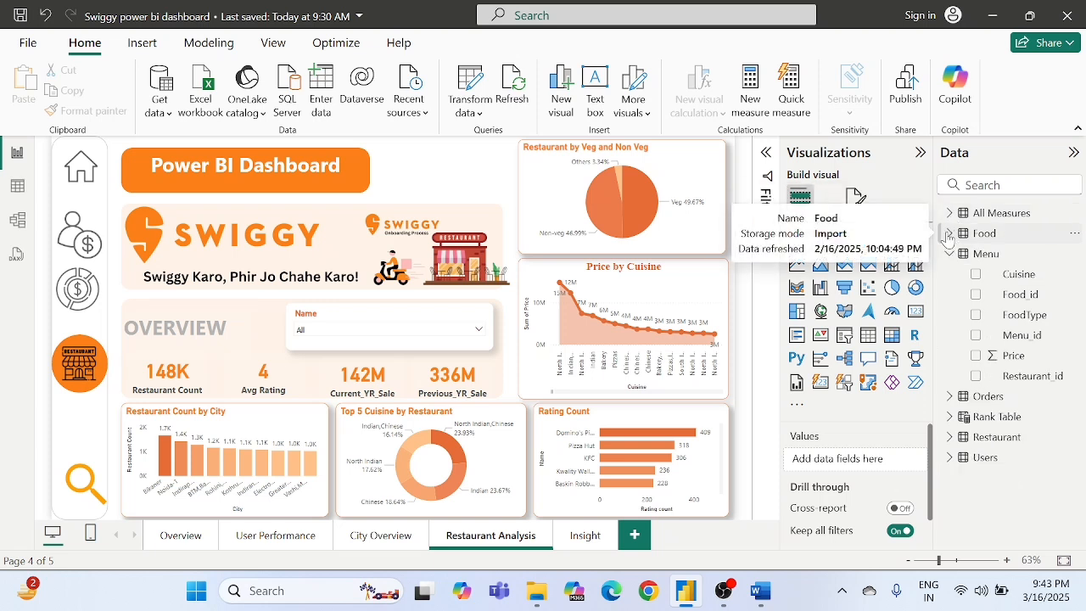
click(949, 253)
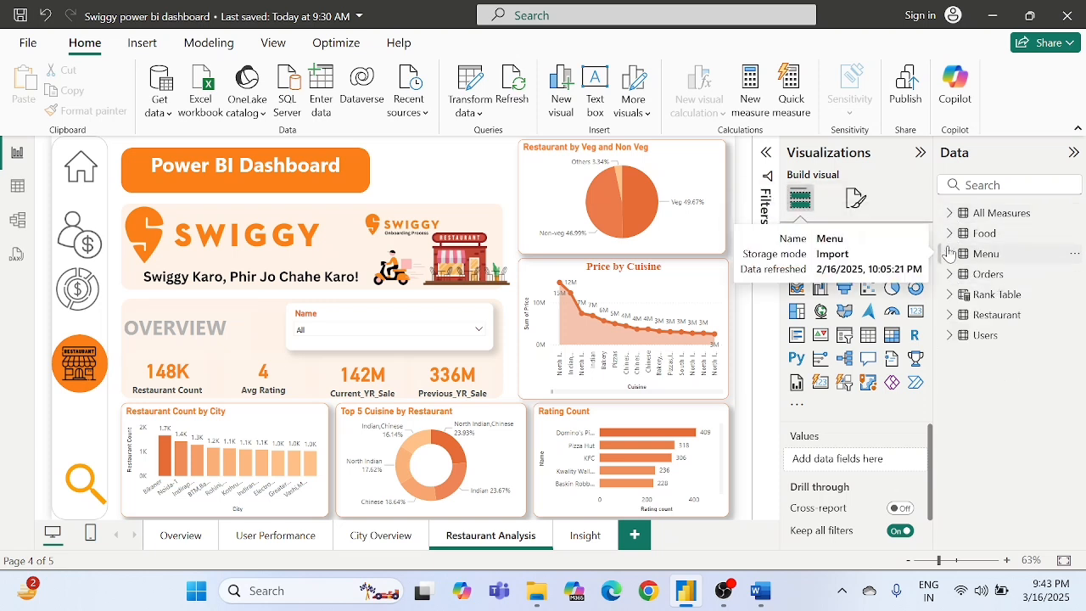